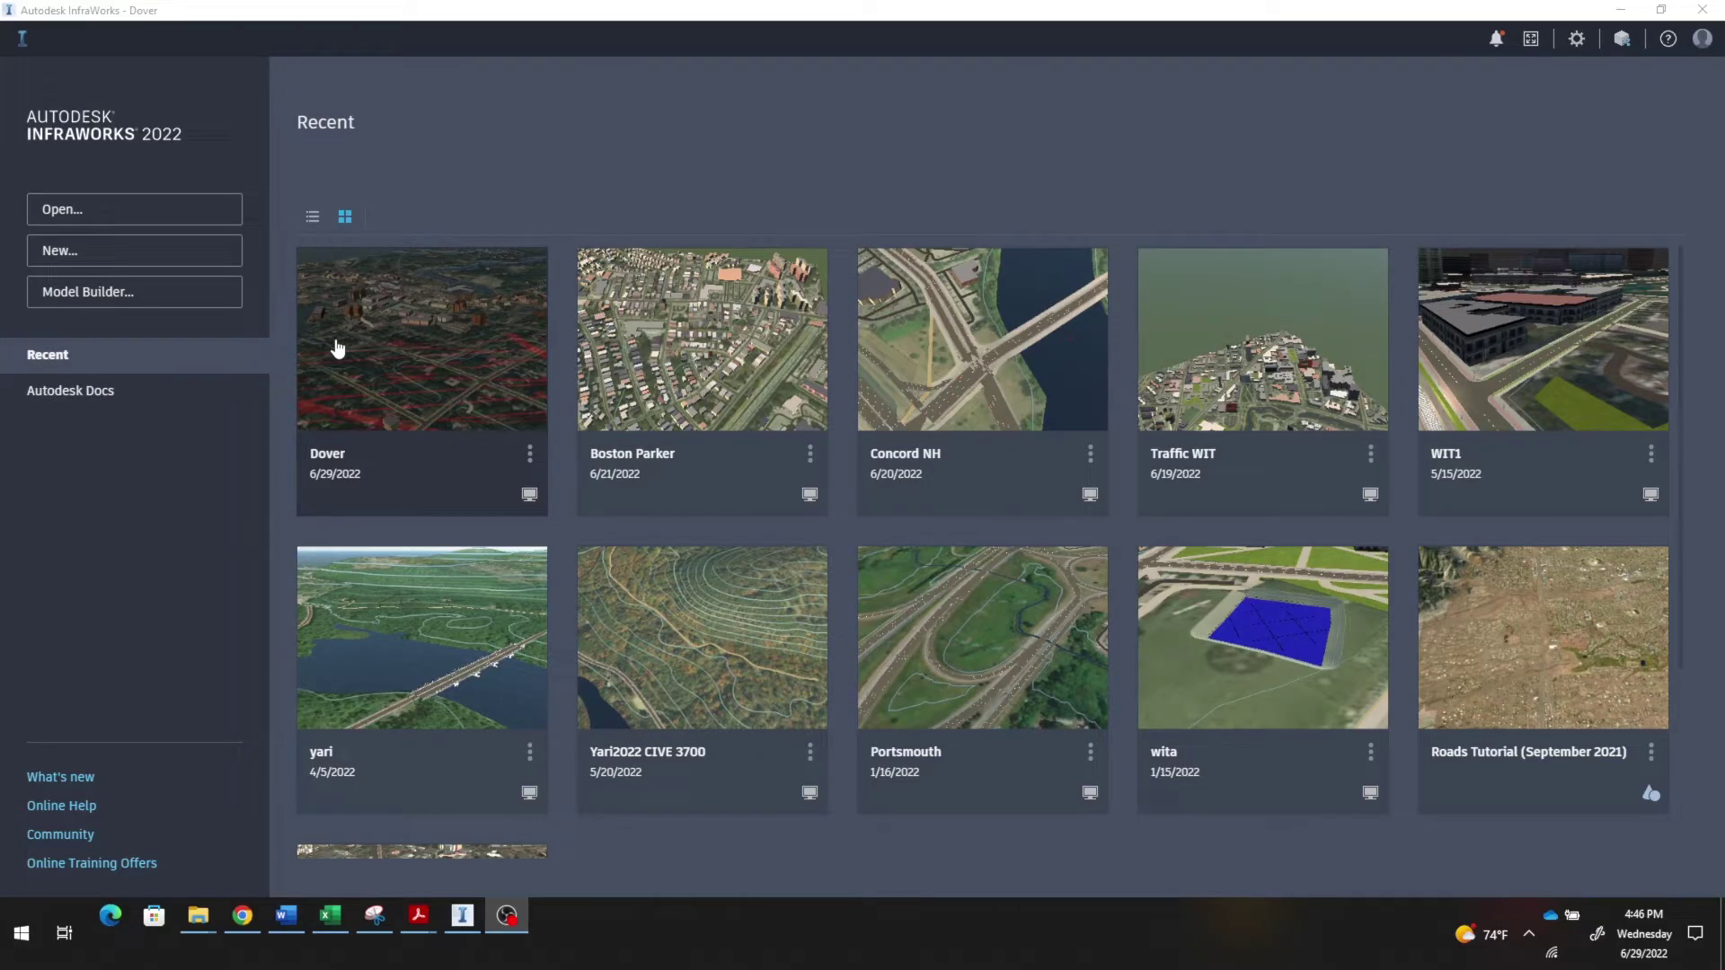
Step: Open Model Builder and locate the High St and Indigo Hill Rd area north of Dover on the map
{"action": "left_click", "coordinate": [73, 293]}
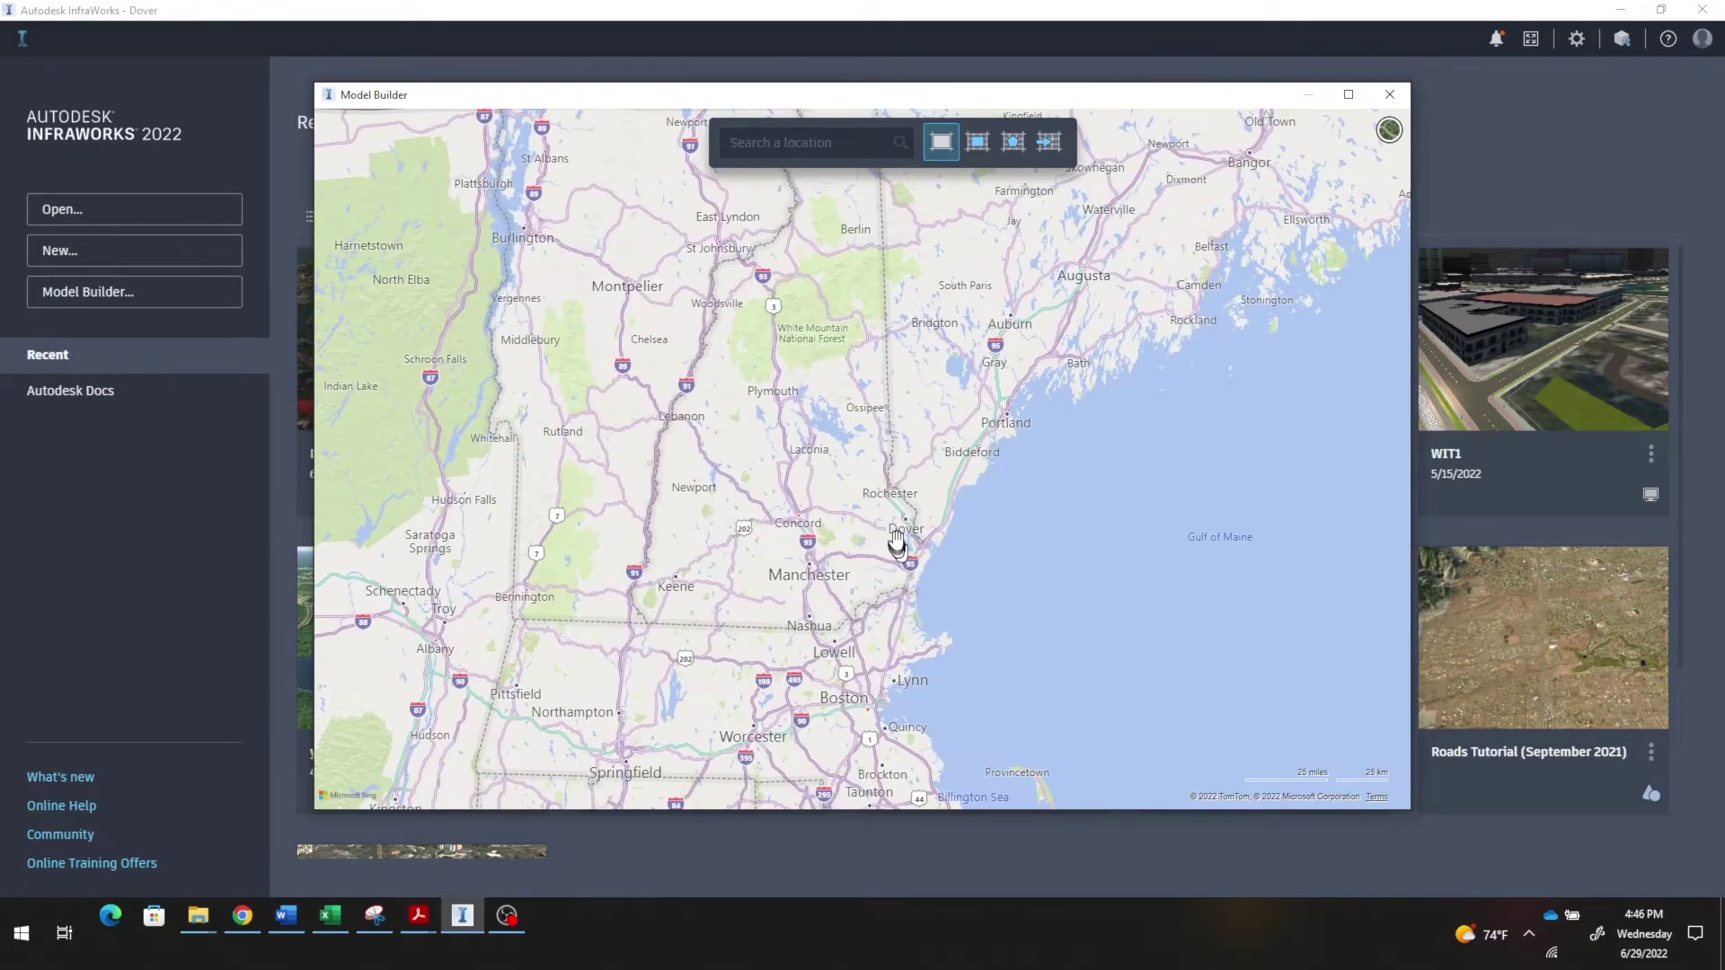
{"action": "scroll", "coordinate": [908, 543], "scroll_direction": "up", "scroll_amount": 2}
{"action": "scroll", "coordinate": [910, 544], "scroll_direction": "up", "scroll_amount": 3}
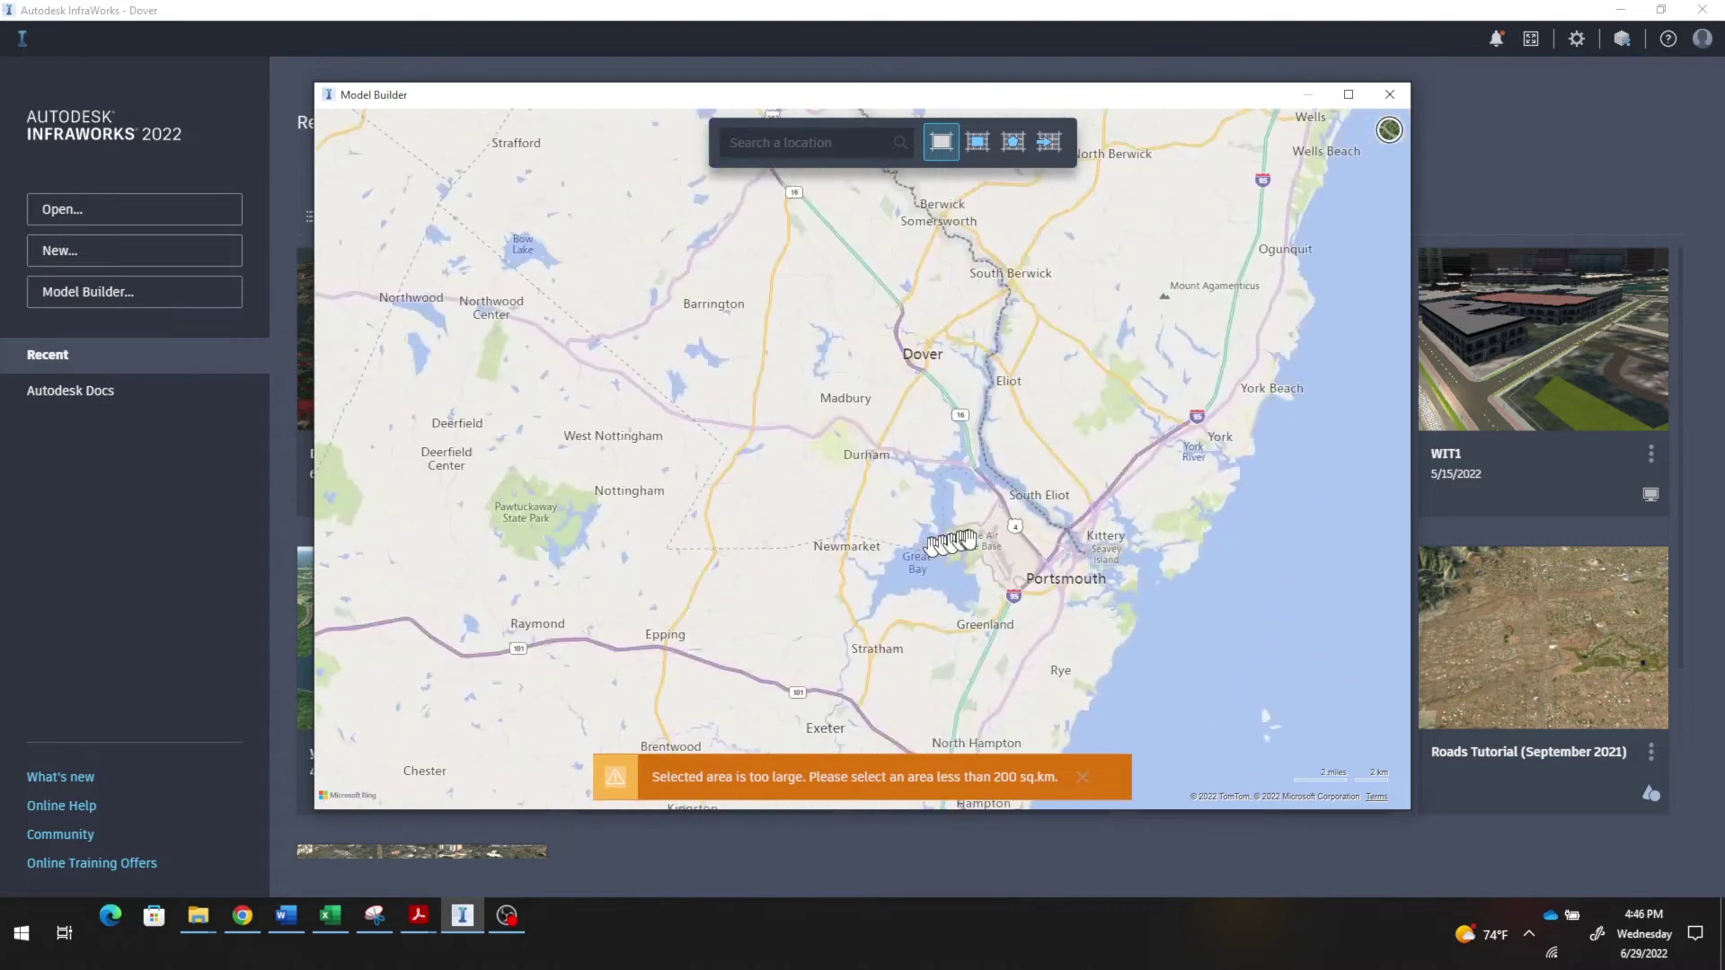
{"action": "scroll", "coordinate": [1029, 521], "scroll_direction": "up", "scroll_amount": 2}
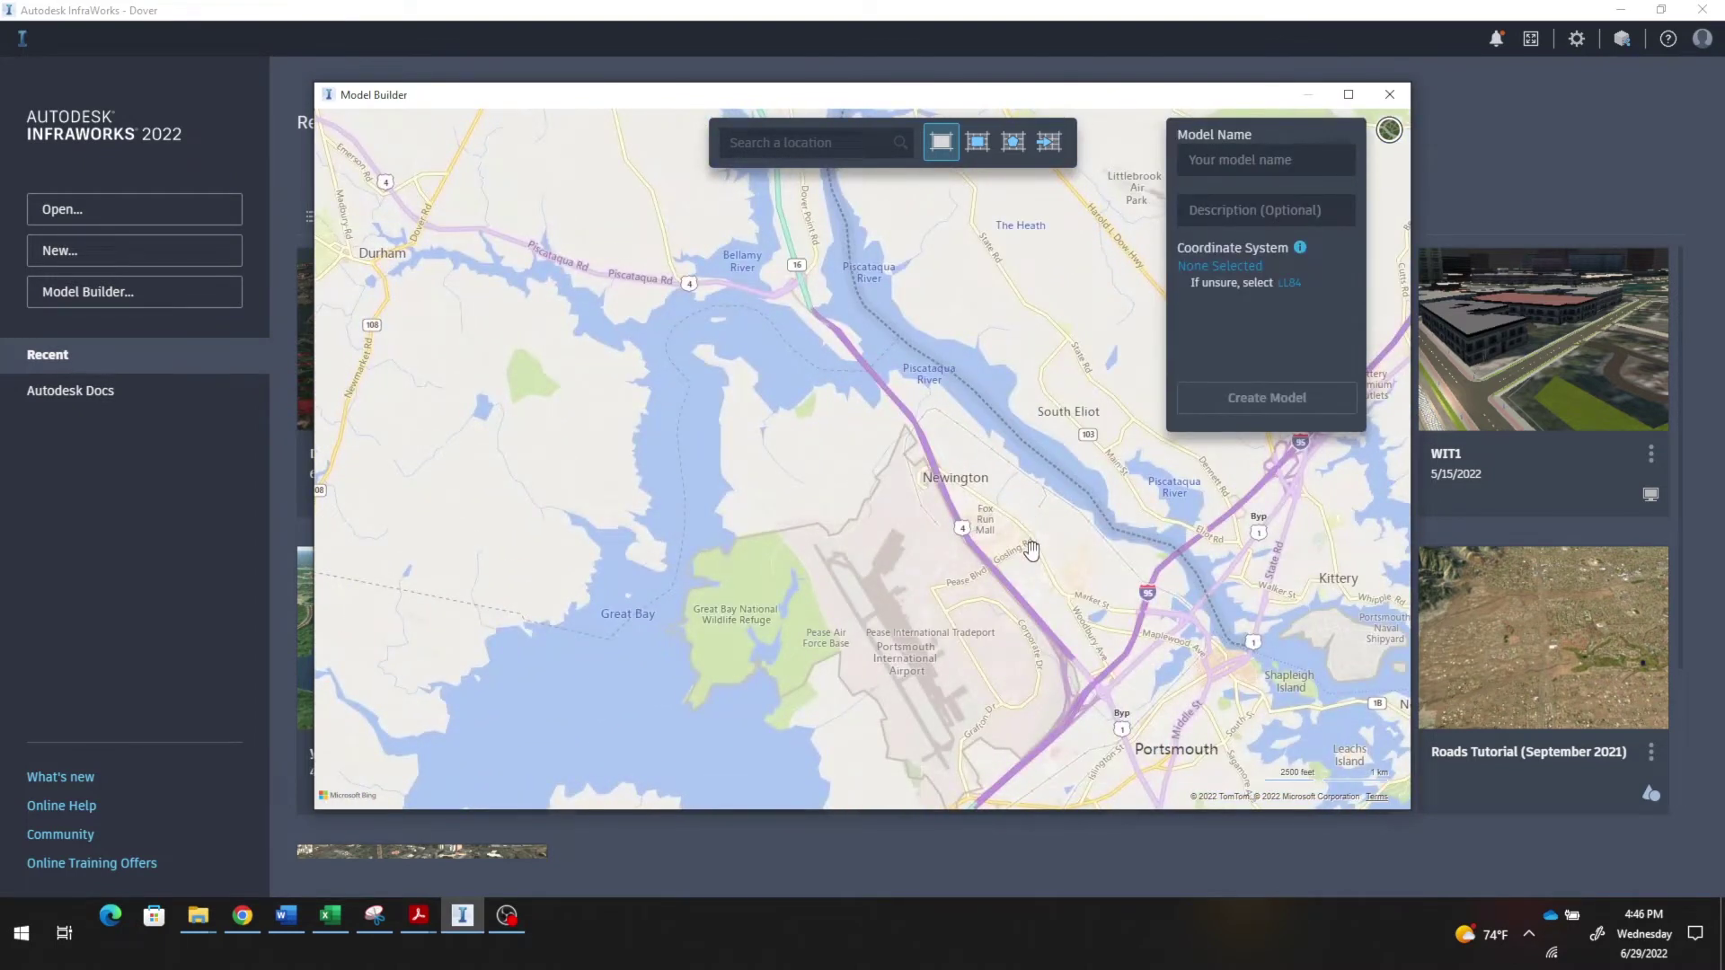
{"action": "left_click_drag", "start_coordinate": [978, 493], "coordinate": [1006, 848]}
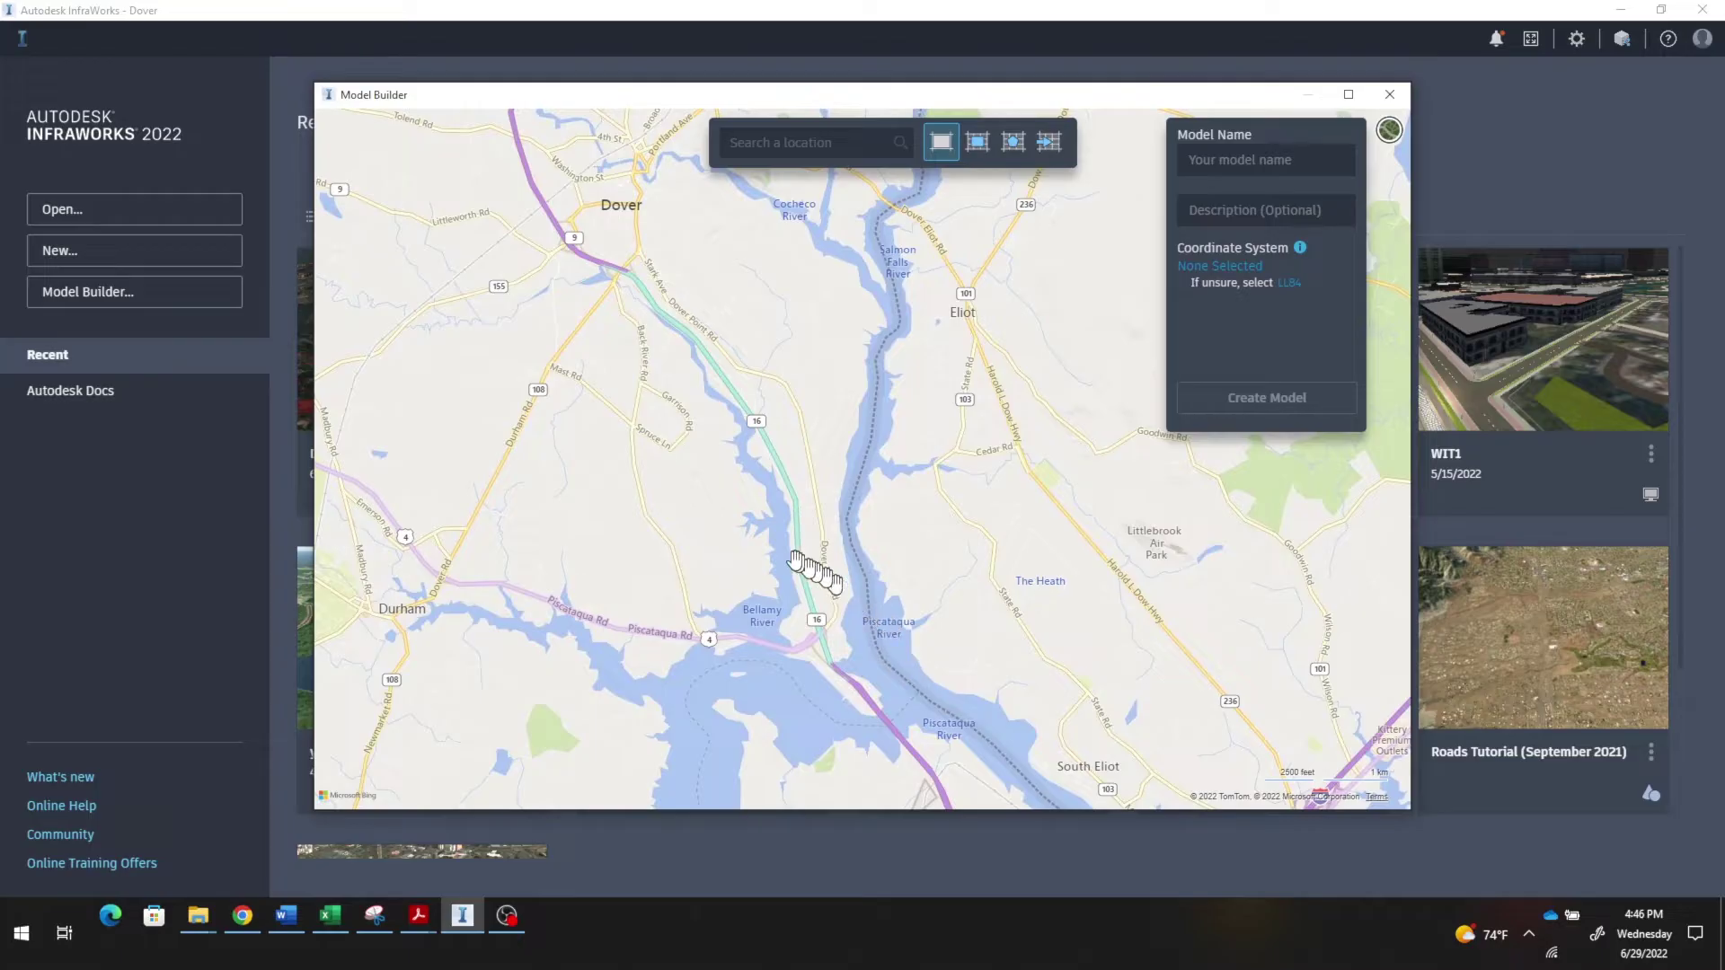
{"action": "scroll", "coordinate": [813, 571], "scroll_direction": "up", "scroll_amount": 3}
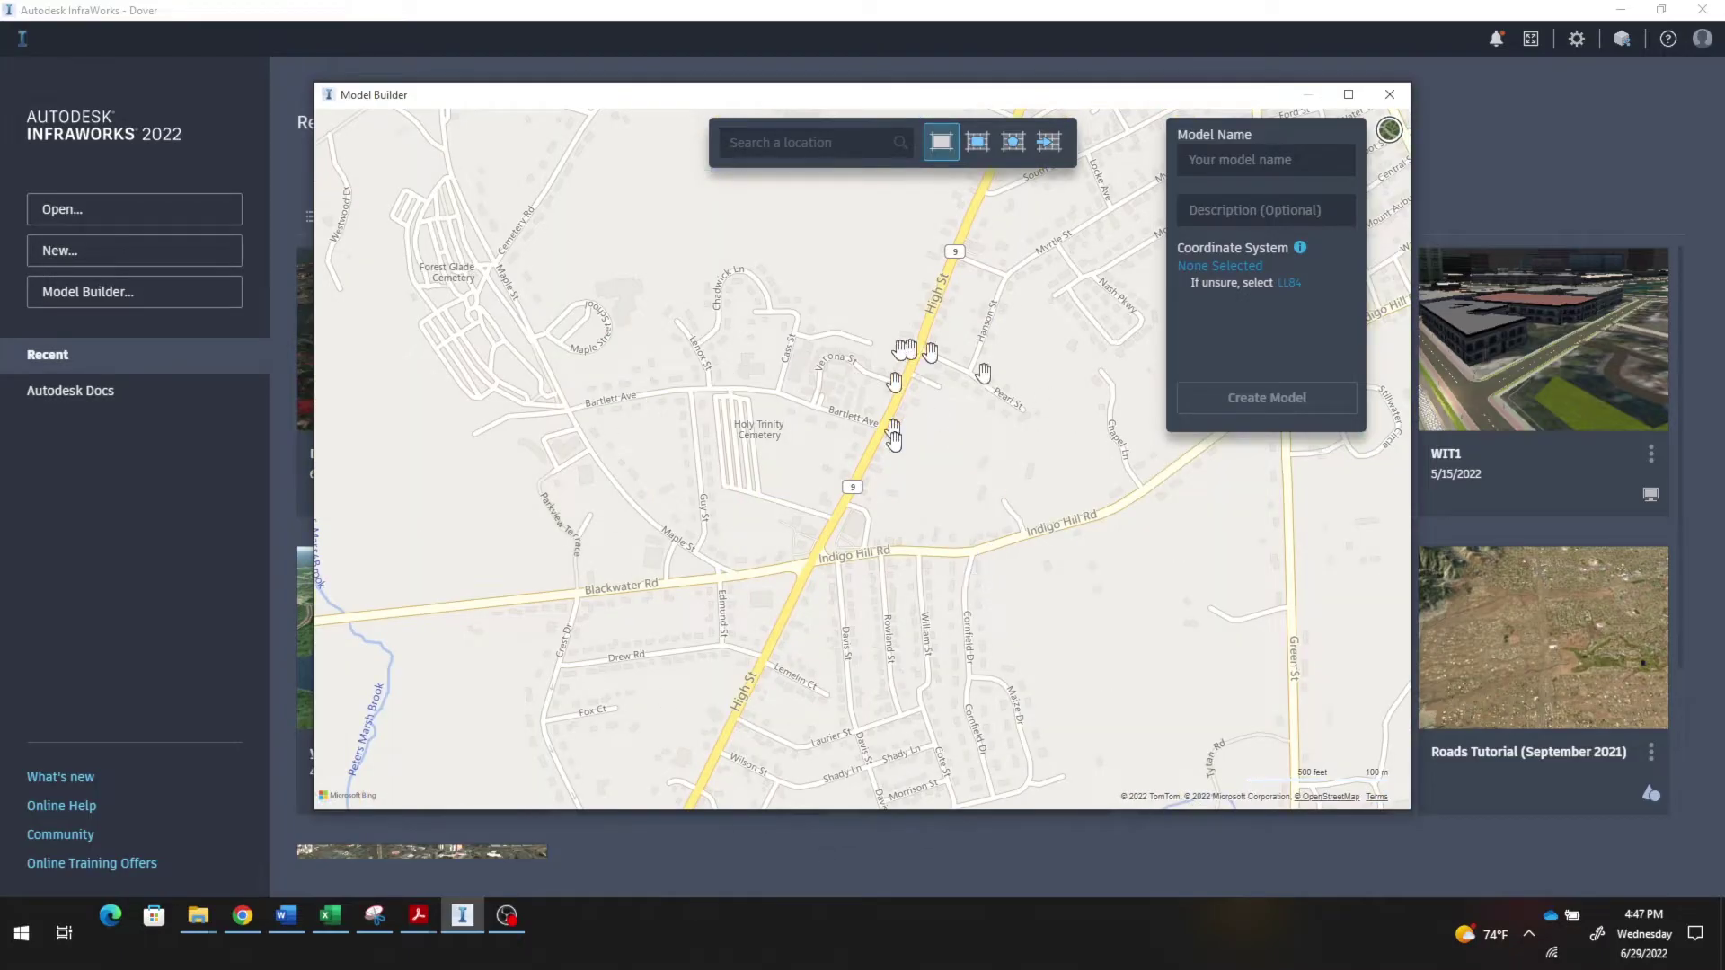
Step: Show aerial imagery on the map and outline a rectangular model area around the High St and Indigo Hill Rd intersection
{"action": "left_click", "coordinate": [1388, 132]}
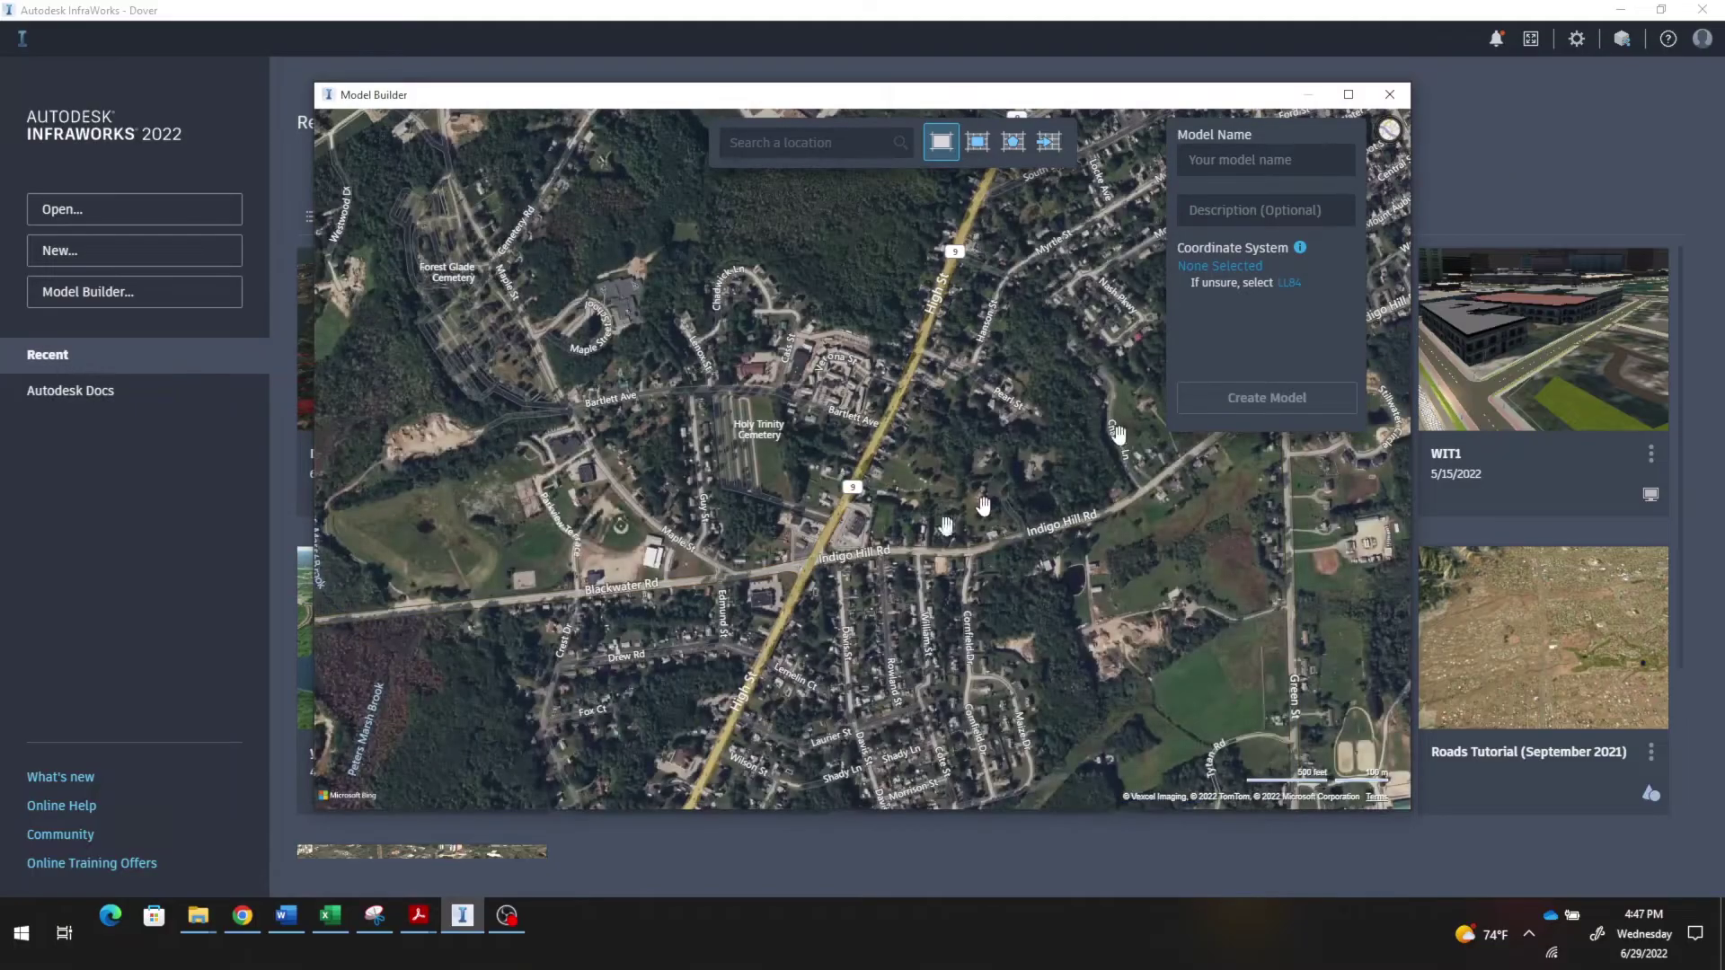
{"action": "scroll", "coordinate": [870, 400], "scroll_direction": "down", "scroll_amount": 2}
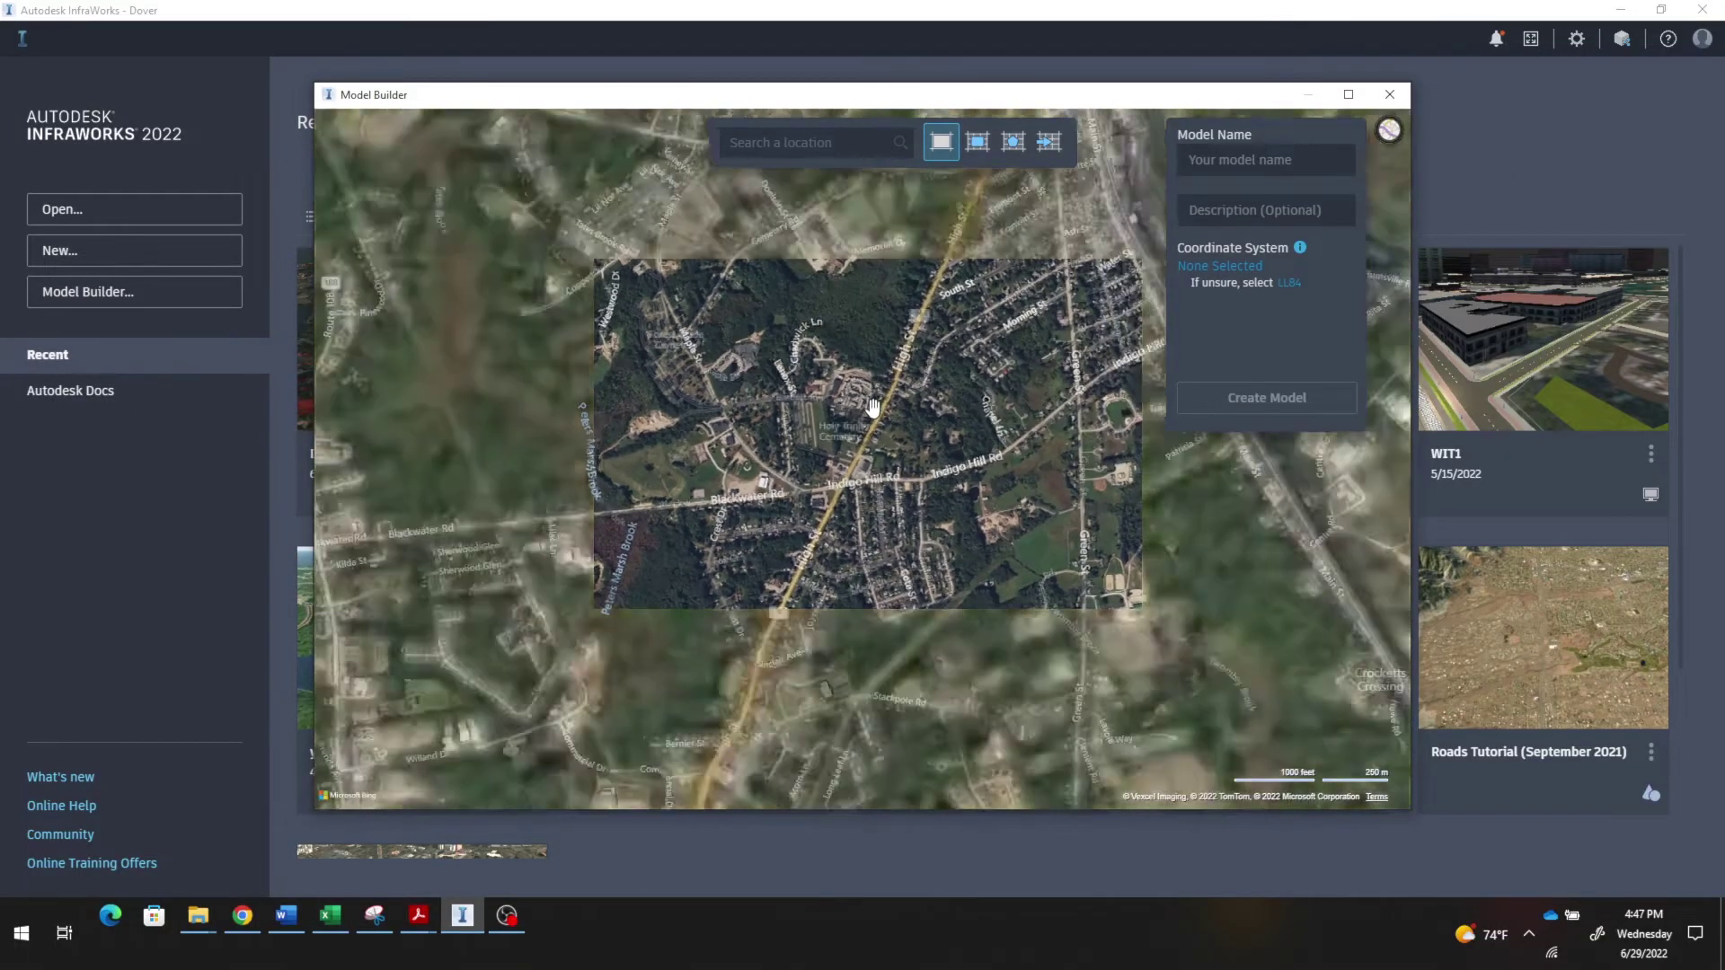
{"action": "scroll", "coordinate": [862, 449], "scroll_direction": "up", "scroll_amount": 2}
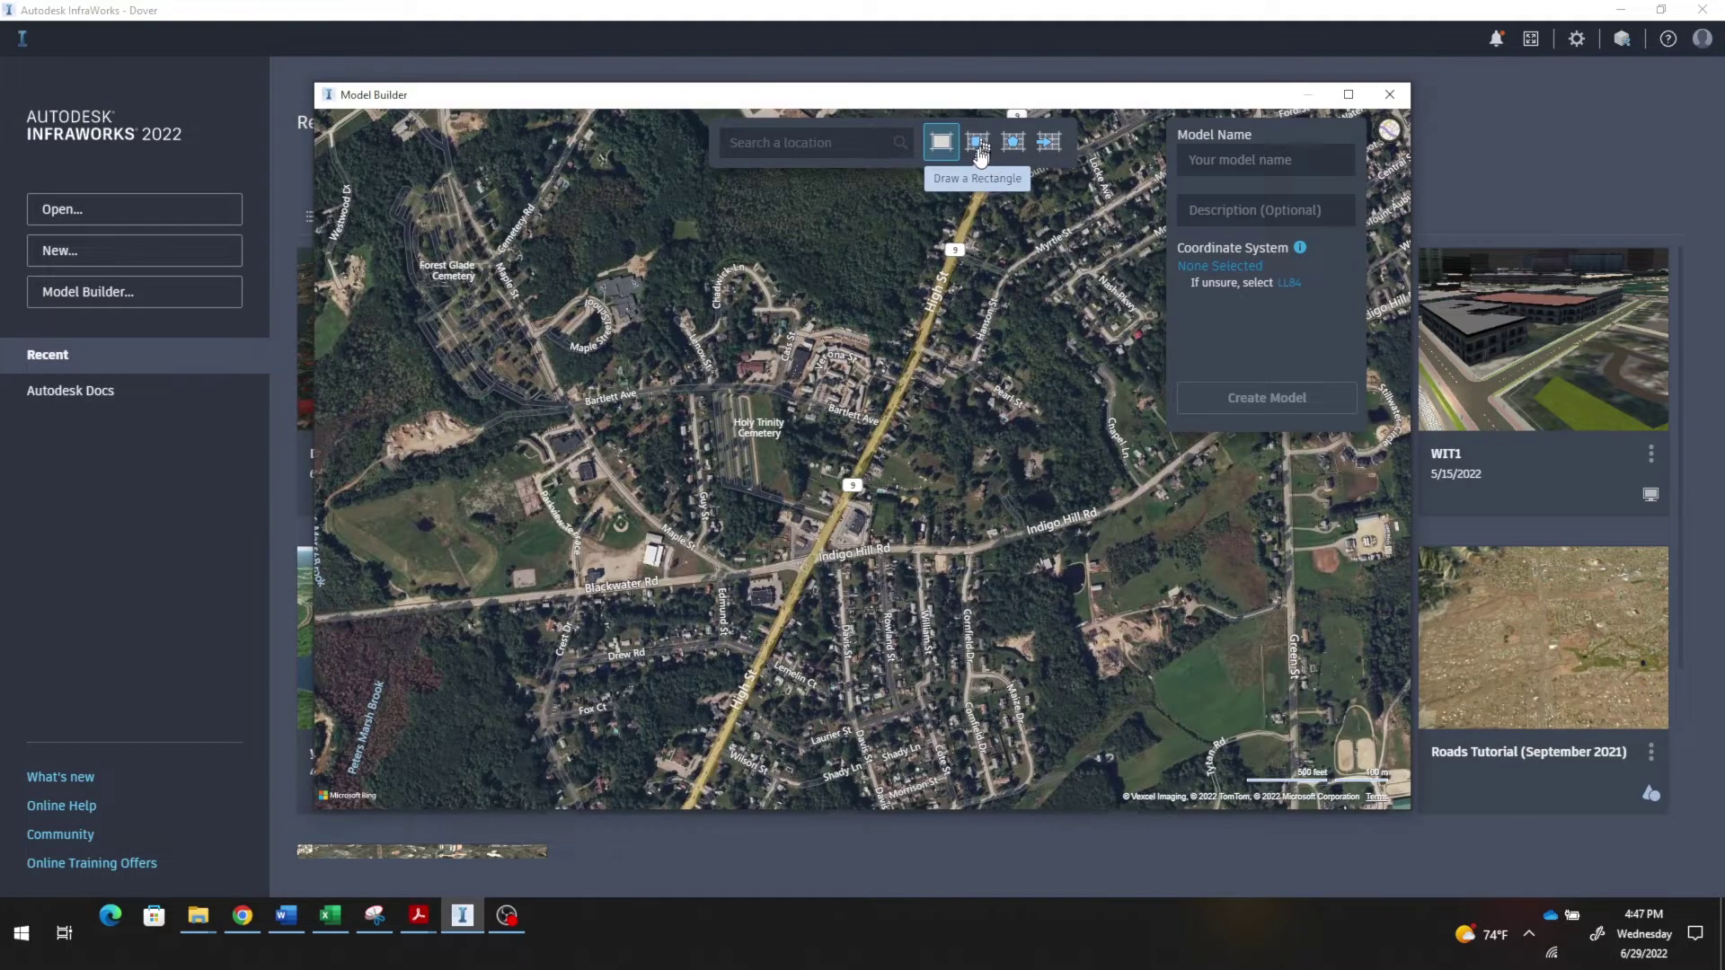
{"action": "left_click", "coordinate": [978, 145]}
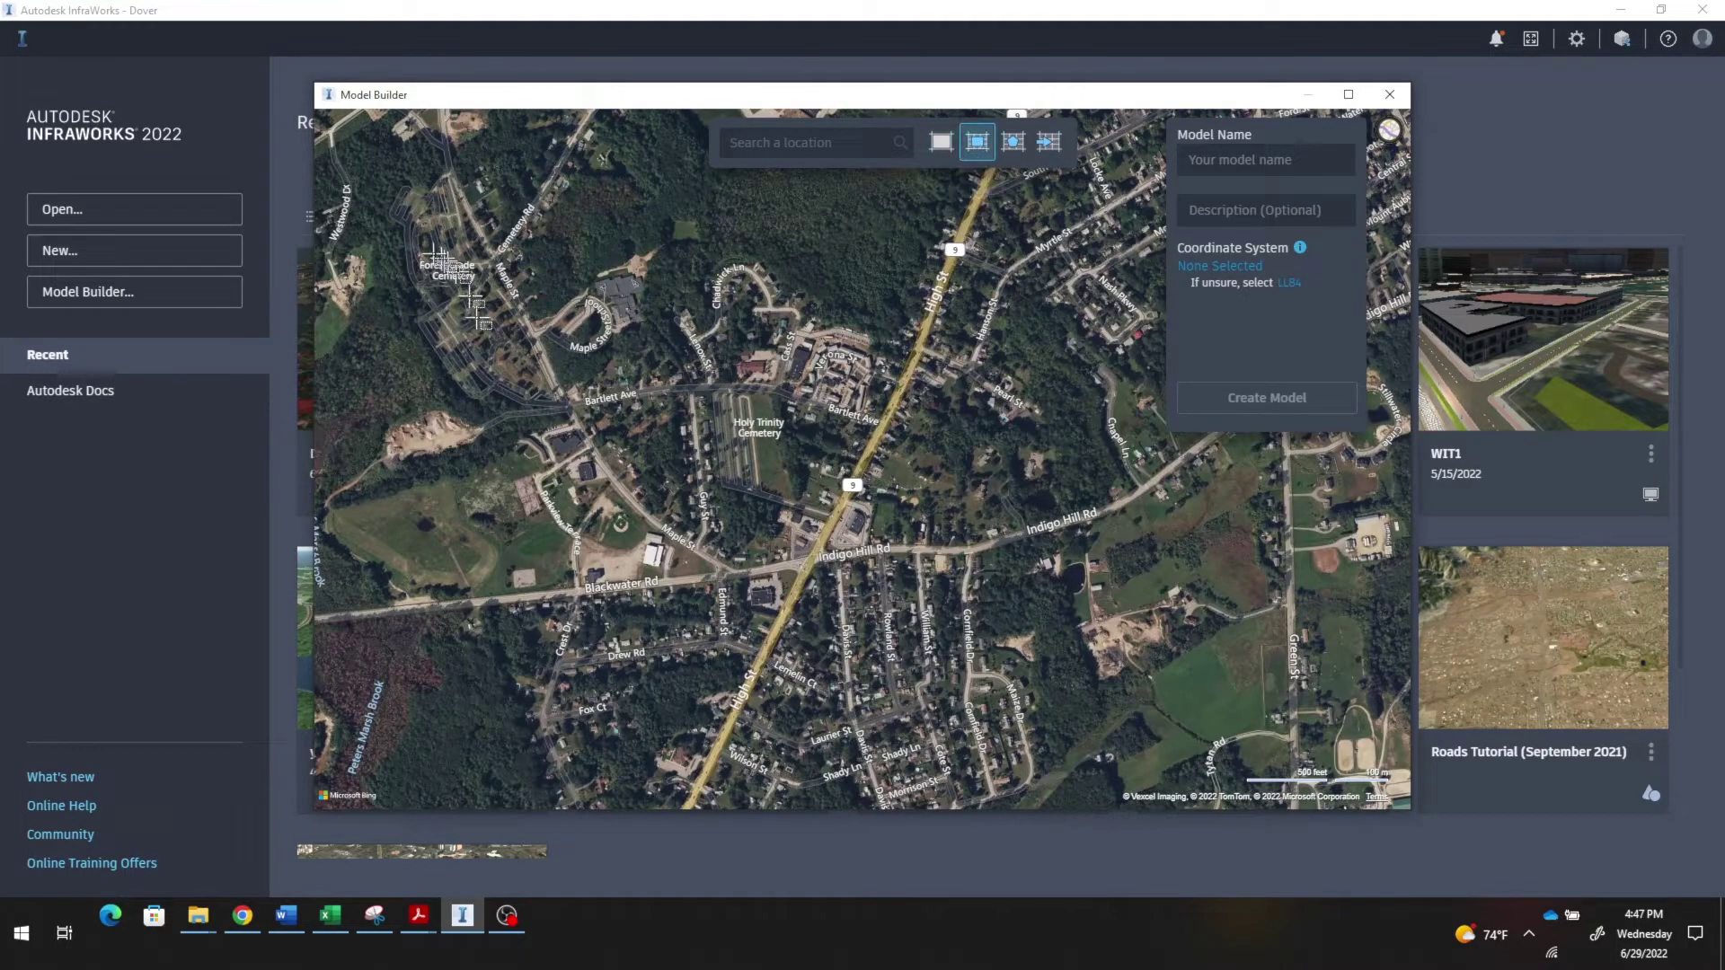
{"action": "left_click_drag", "start_coordinate": [402, 206], "coordinate": [1373, 788]}
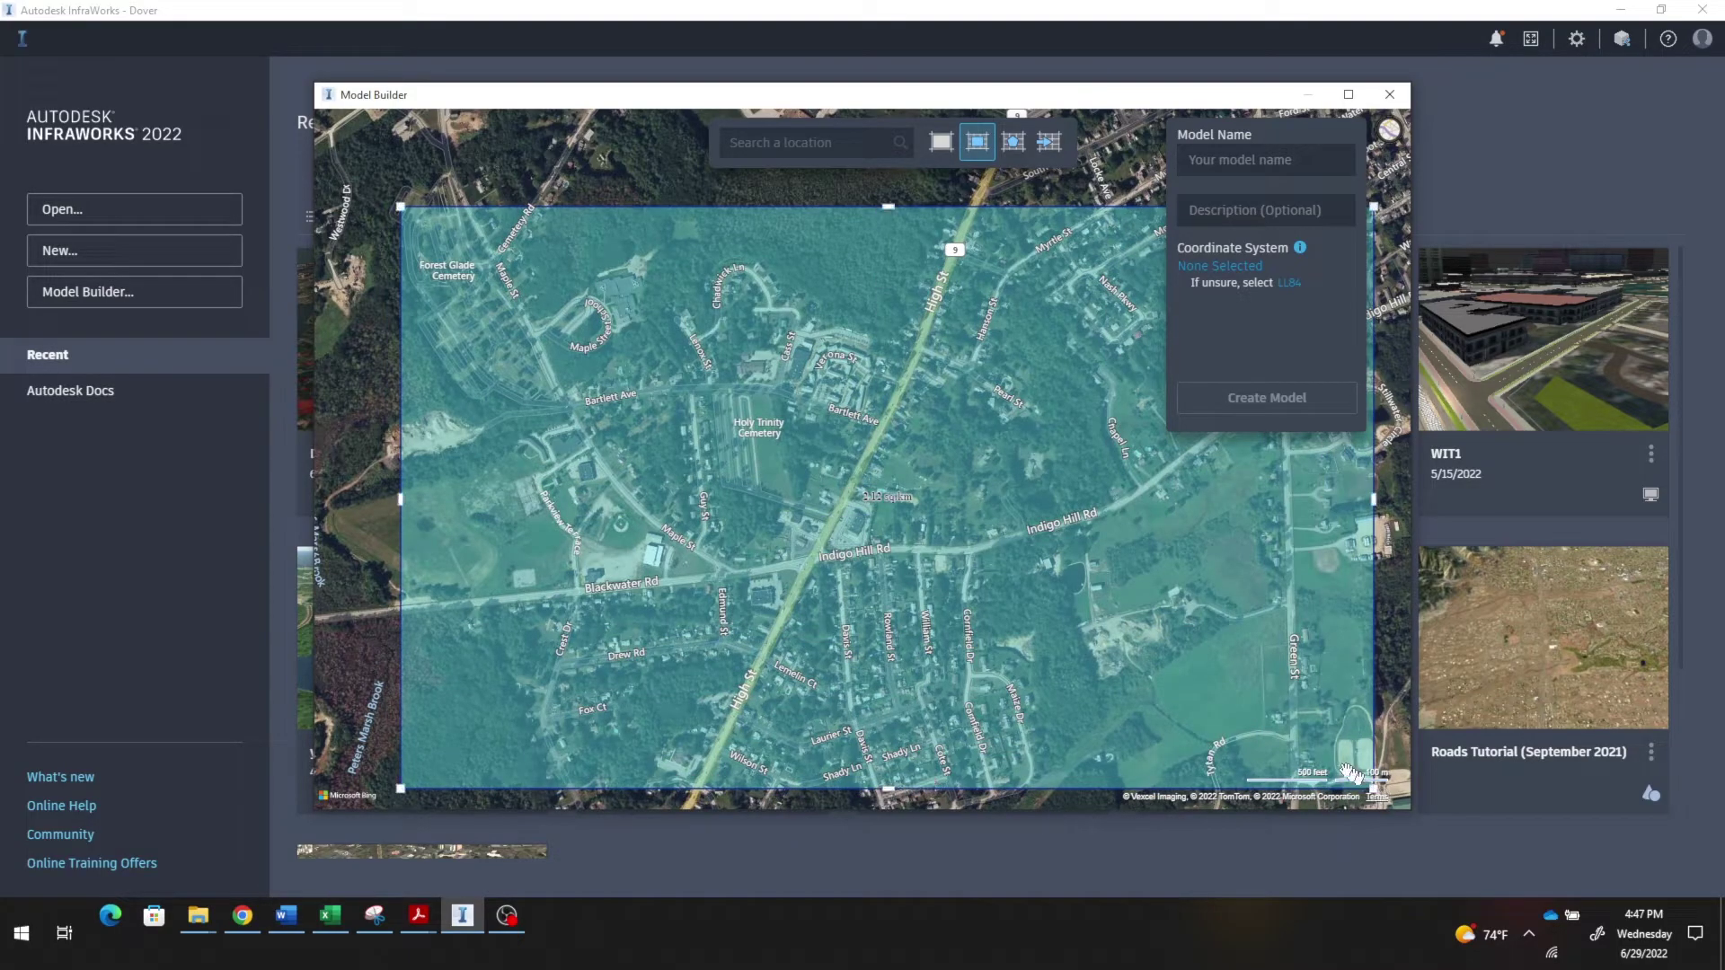
Step: Name the model Traffic 1, assign the LL84 coordinate system and create the model
{"action": "left_click", "coordinate": [1212, 164]}
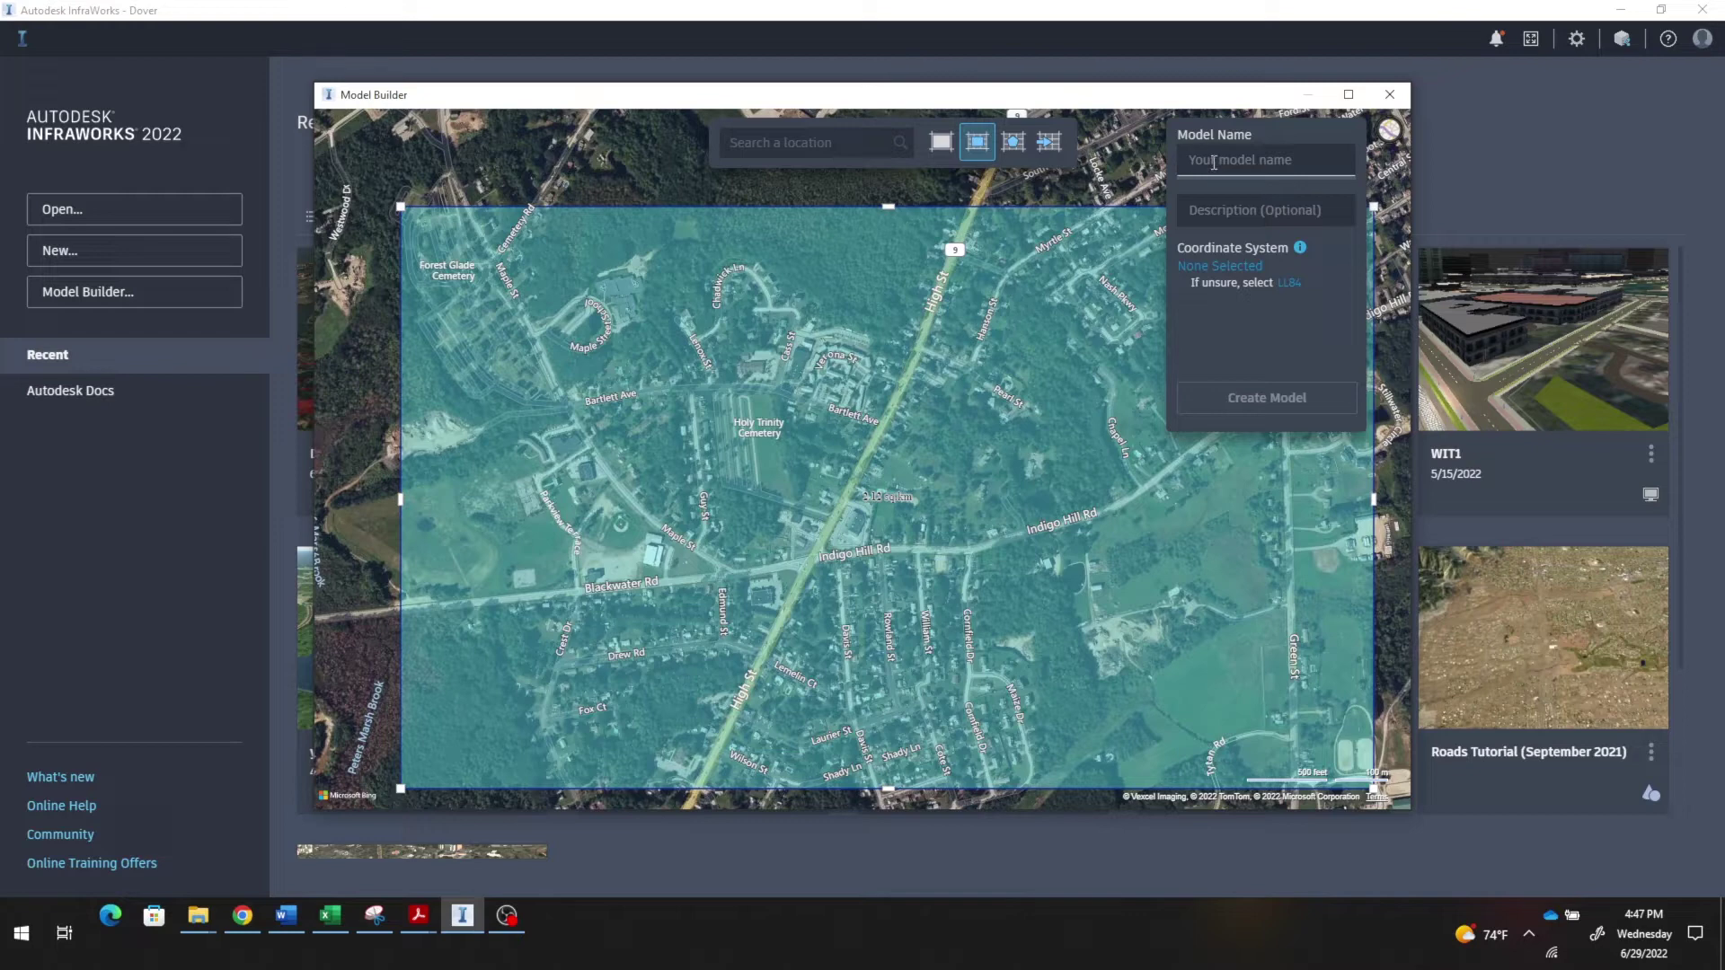
{"action": "type", "text": "Traffic 1"}
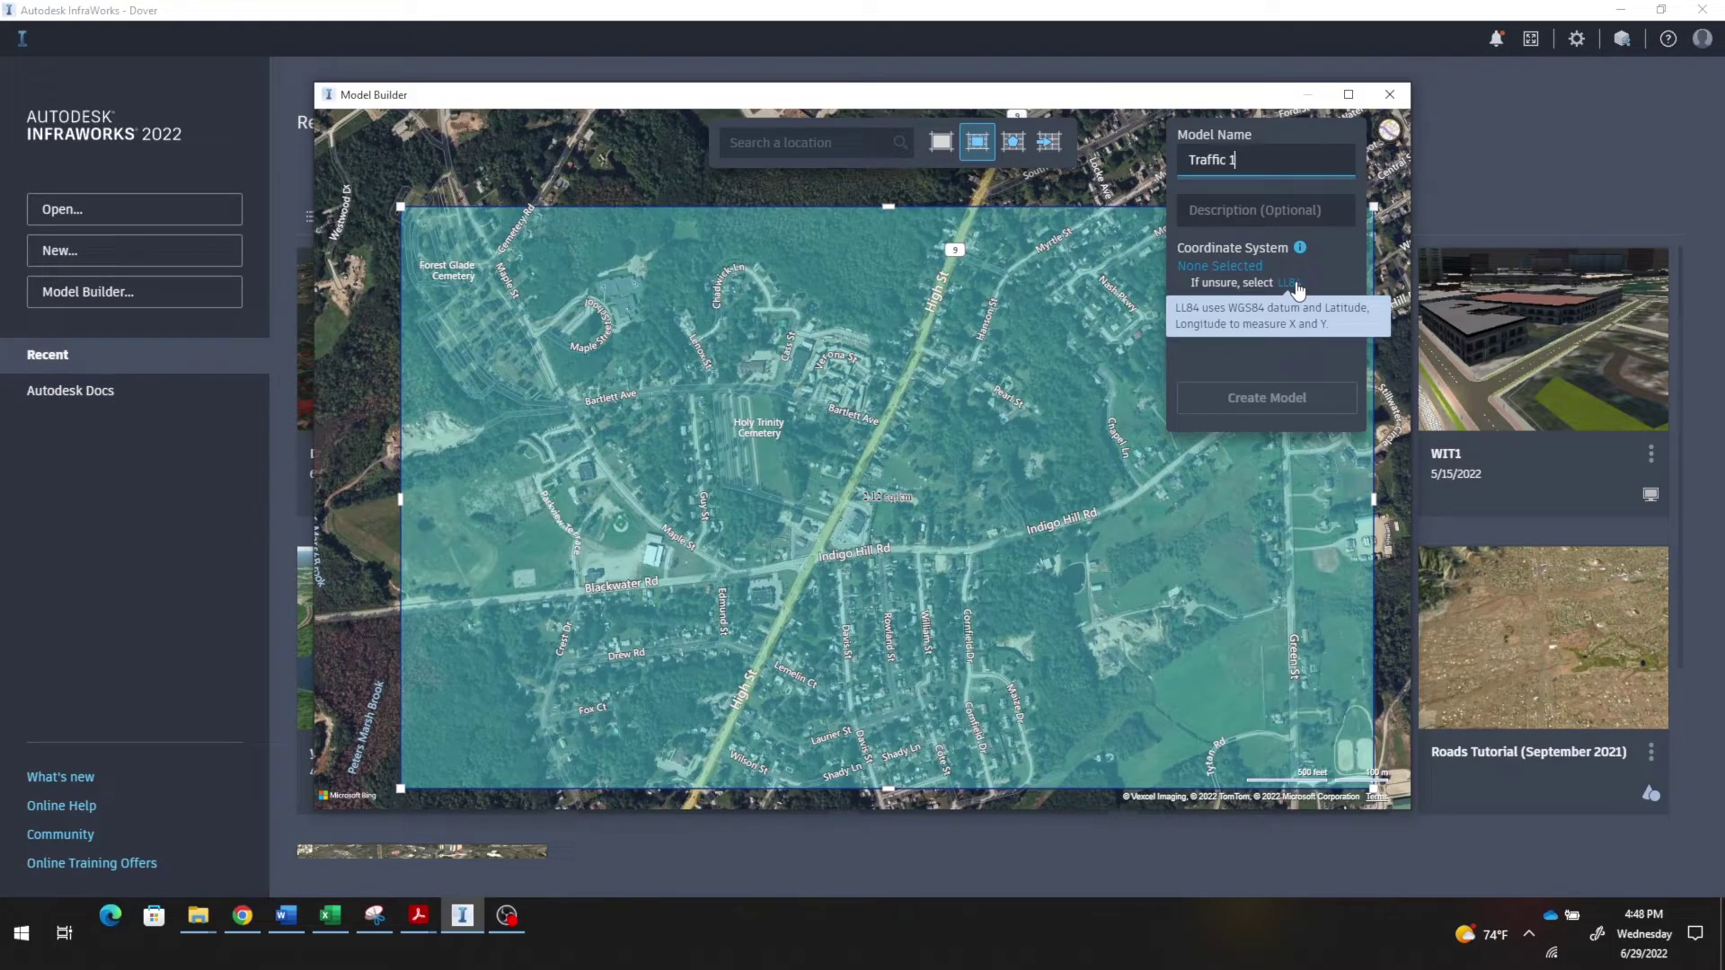
{"action": "left_click", "coordinate": [1291, 283]}
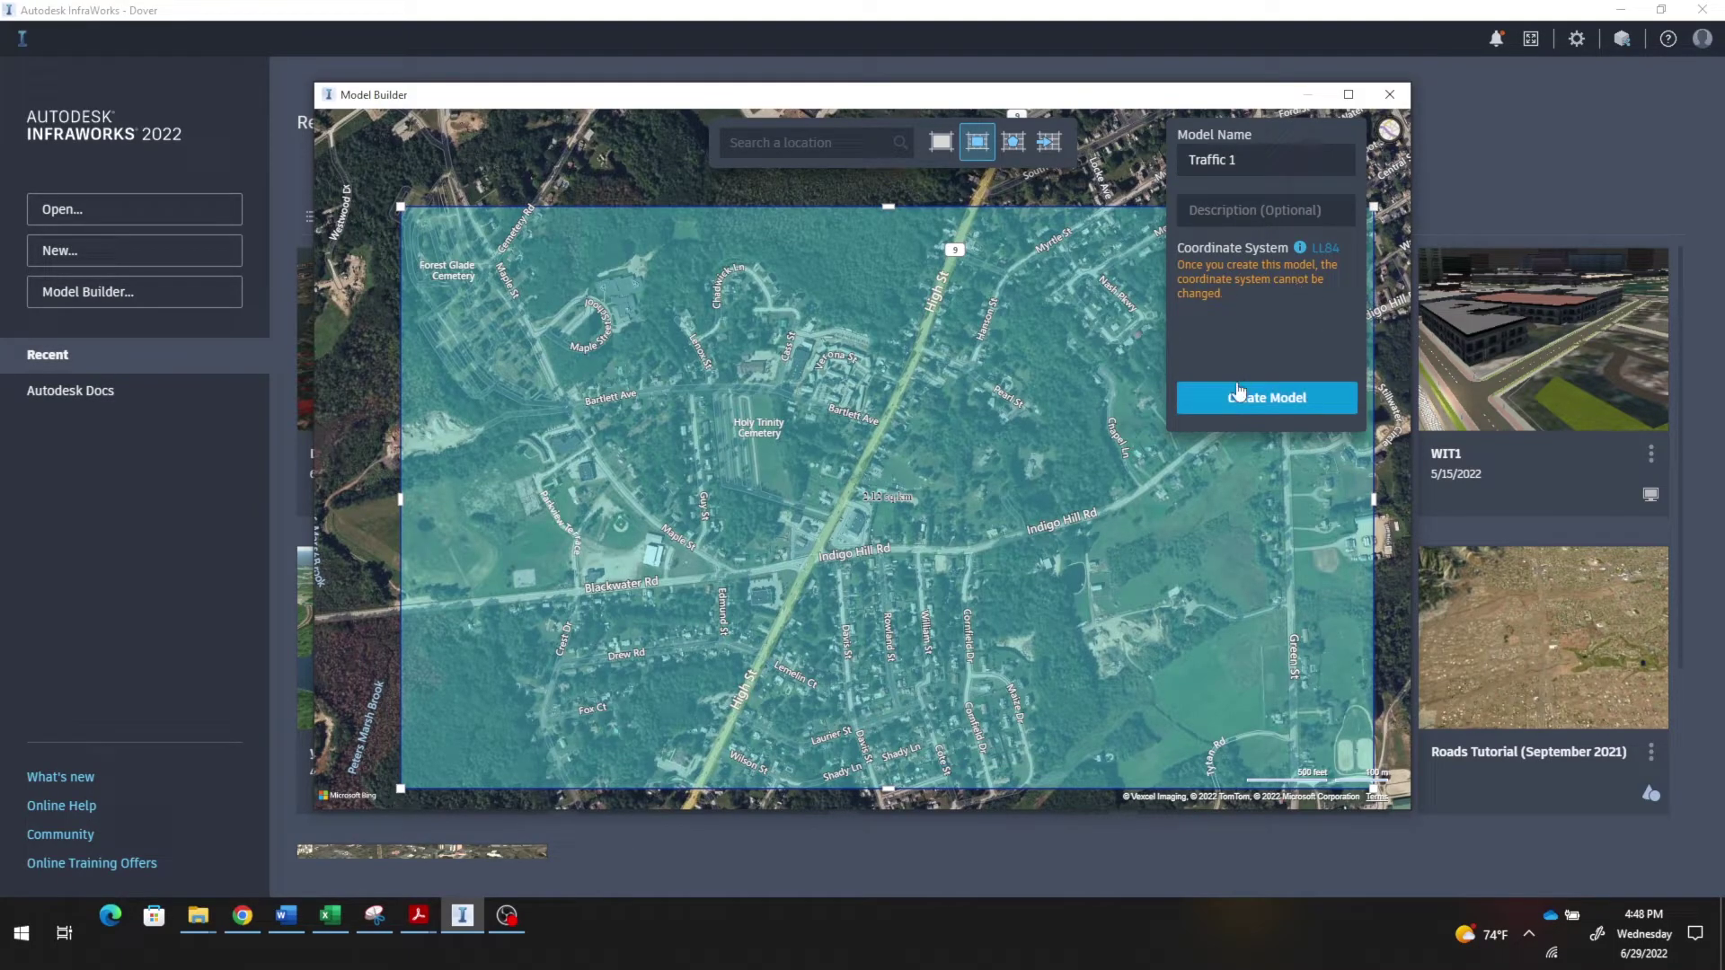
{"action": "left_click", "coordinate": [1256, 406]}
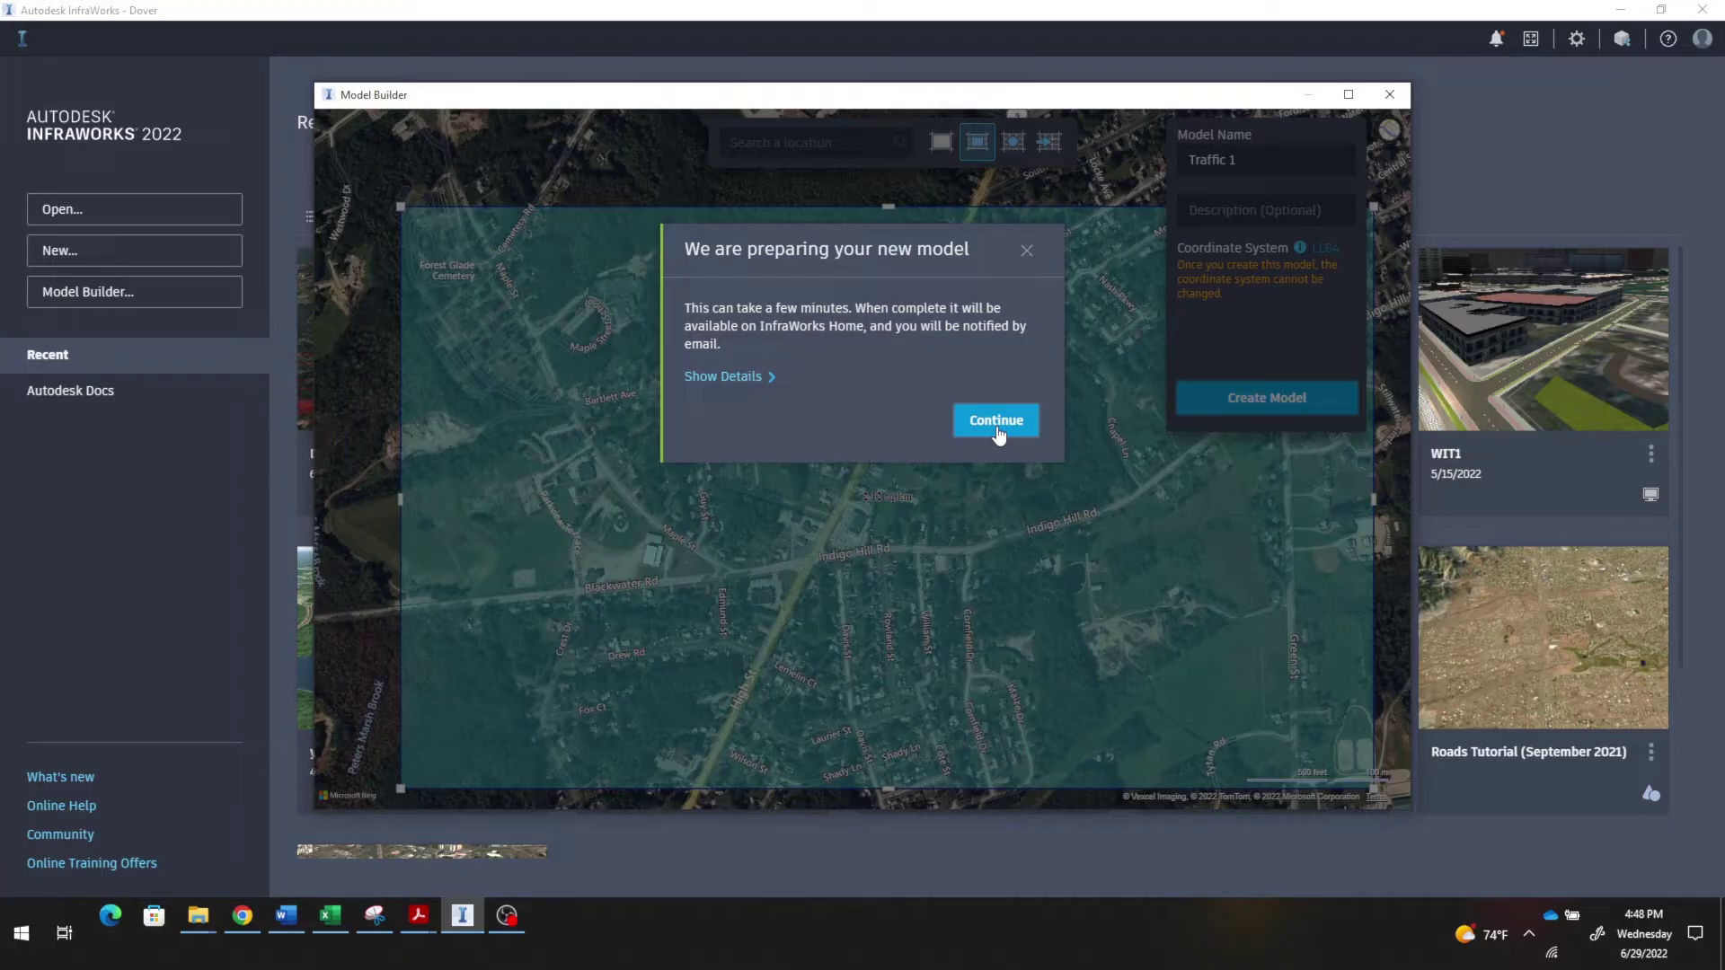
{"action": "left_click", "coordinate": [997, 422]}
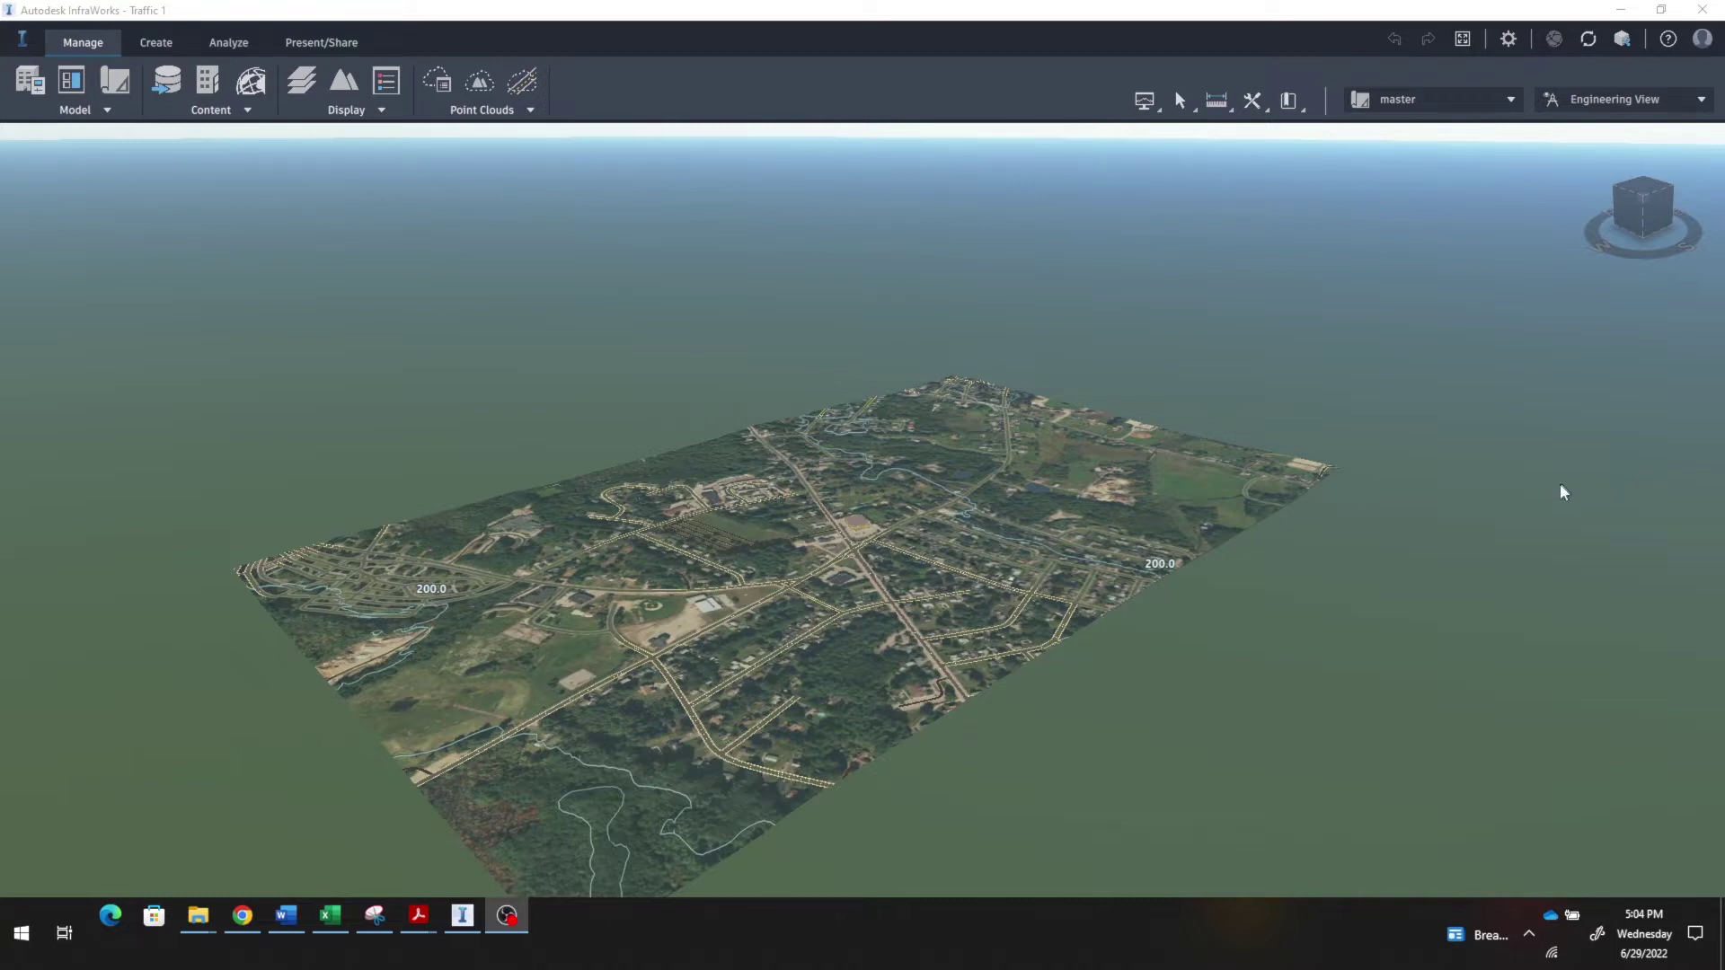
Step: Examine the central intersection of the Traffic 1 model, including its turning islands and approach roads
{"action": "middle_click_drag", "start_coordinate": [770, 557], "coordinate": [753, 719]}
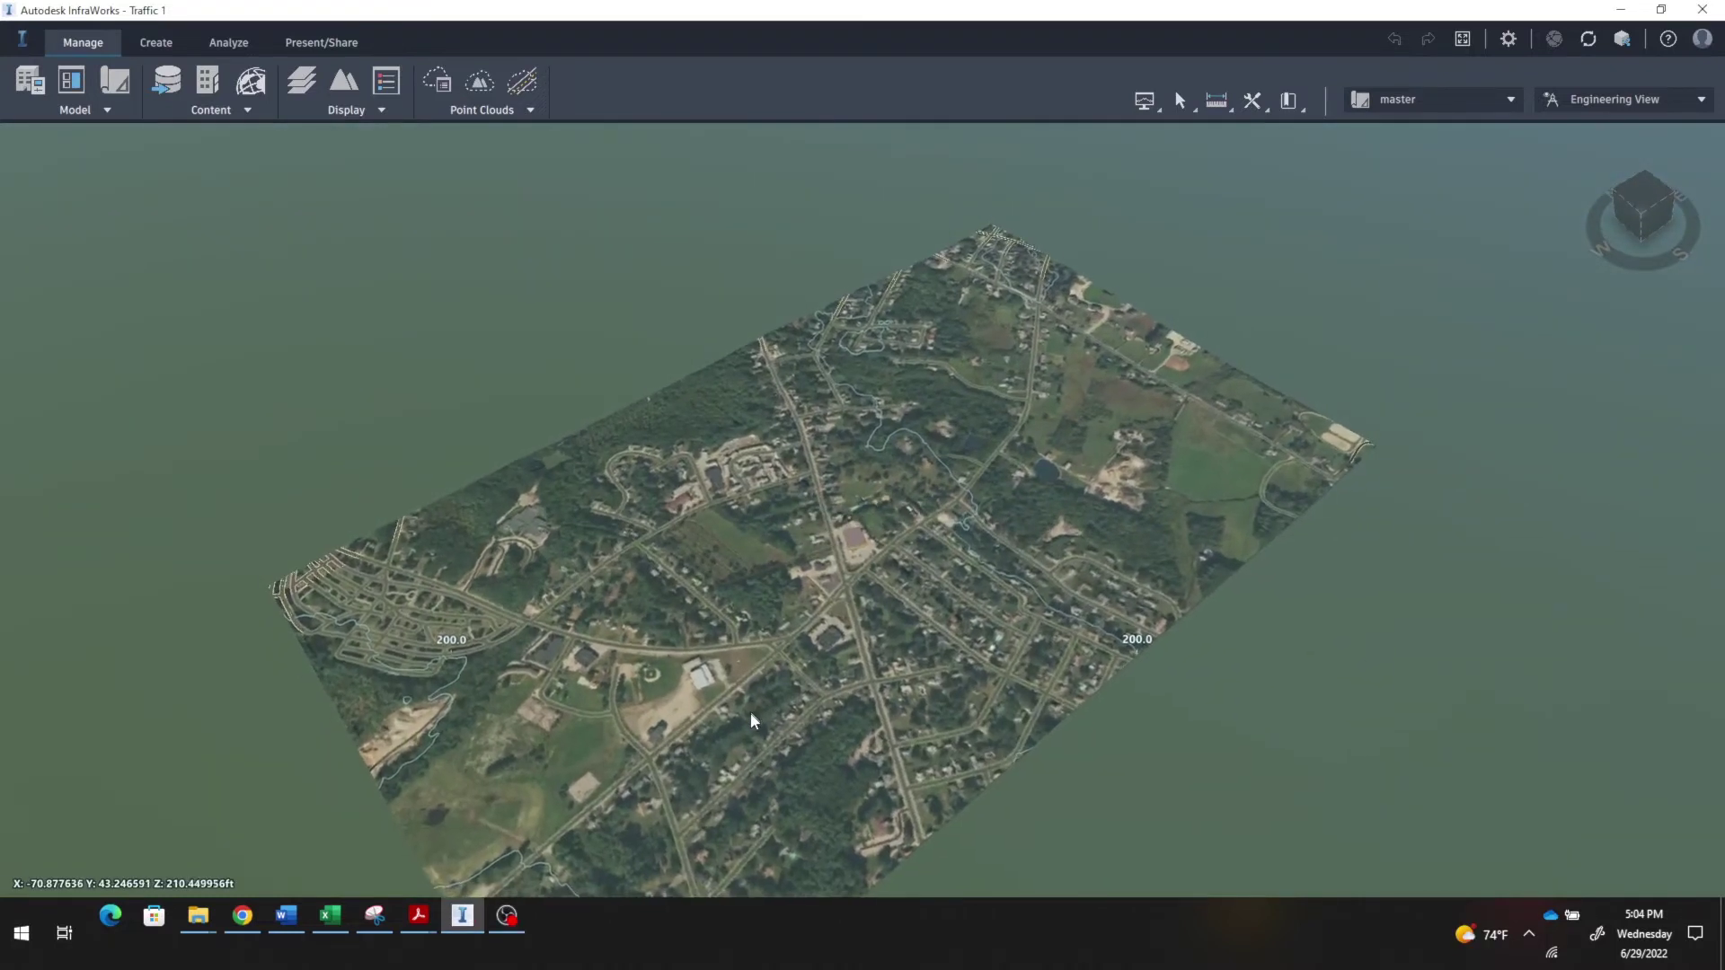
{"action": "scroll", "coordinate": [827, 629], "scroll_direction": "up", "scroll_amount": 5}
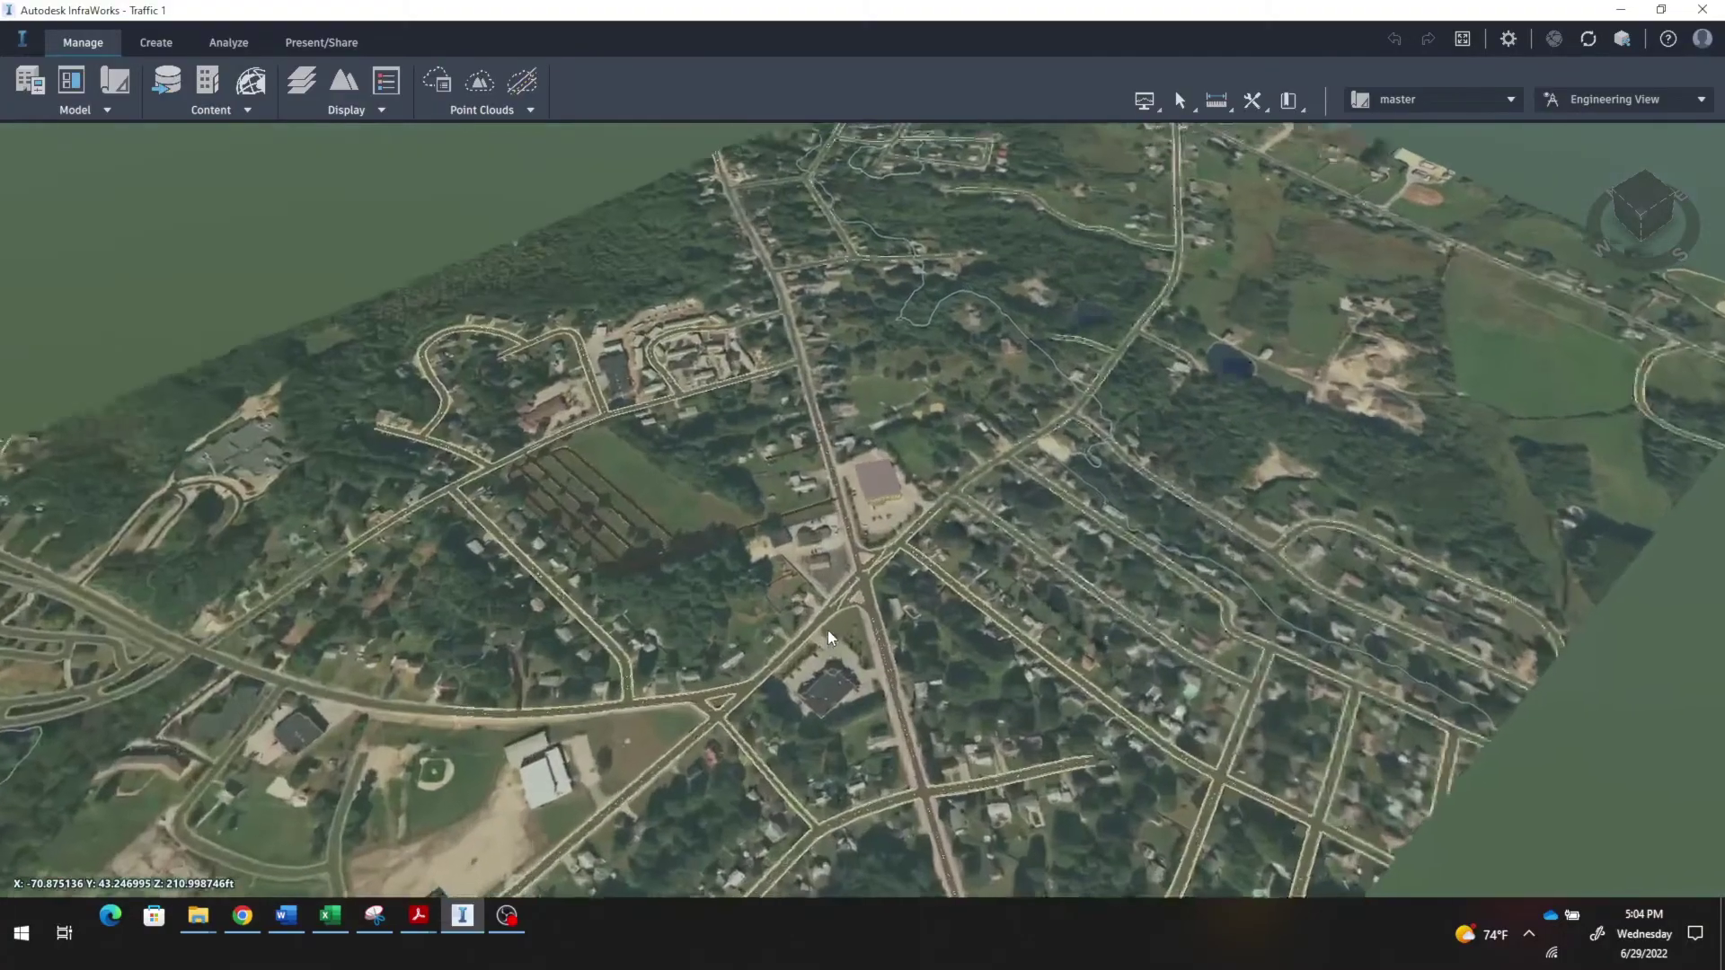
{"action": "scroll", "coordinate": [827, 629], "scroll_direction": "up", "scroll_amount": 3}
{"action": "scroll", "coordinate": [827, 629], "scroll_direction": "up", "scroll_amount": 3}
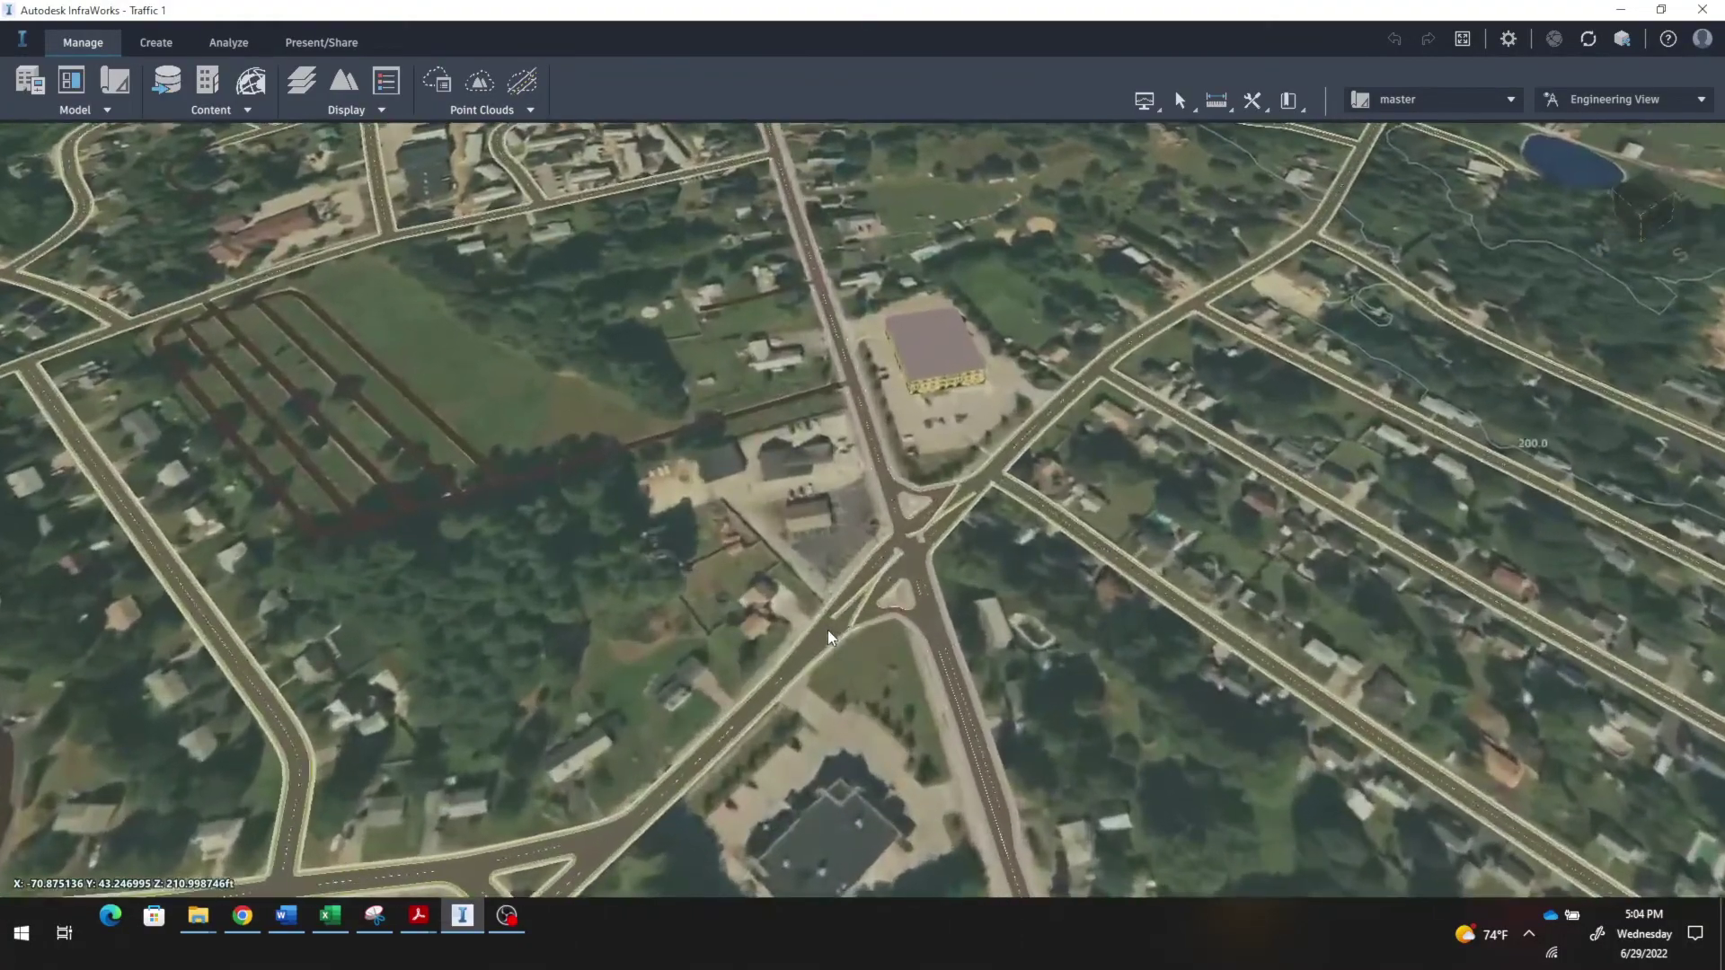
{"action": "scroll", "coordinate": [828, 629], "scroll_direction": "up", "scroll_amount": 2}
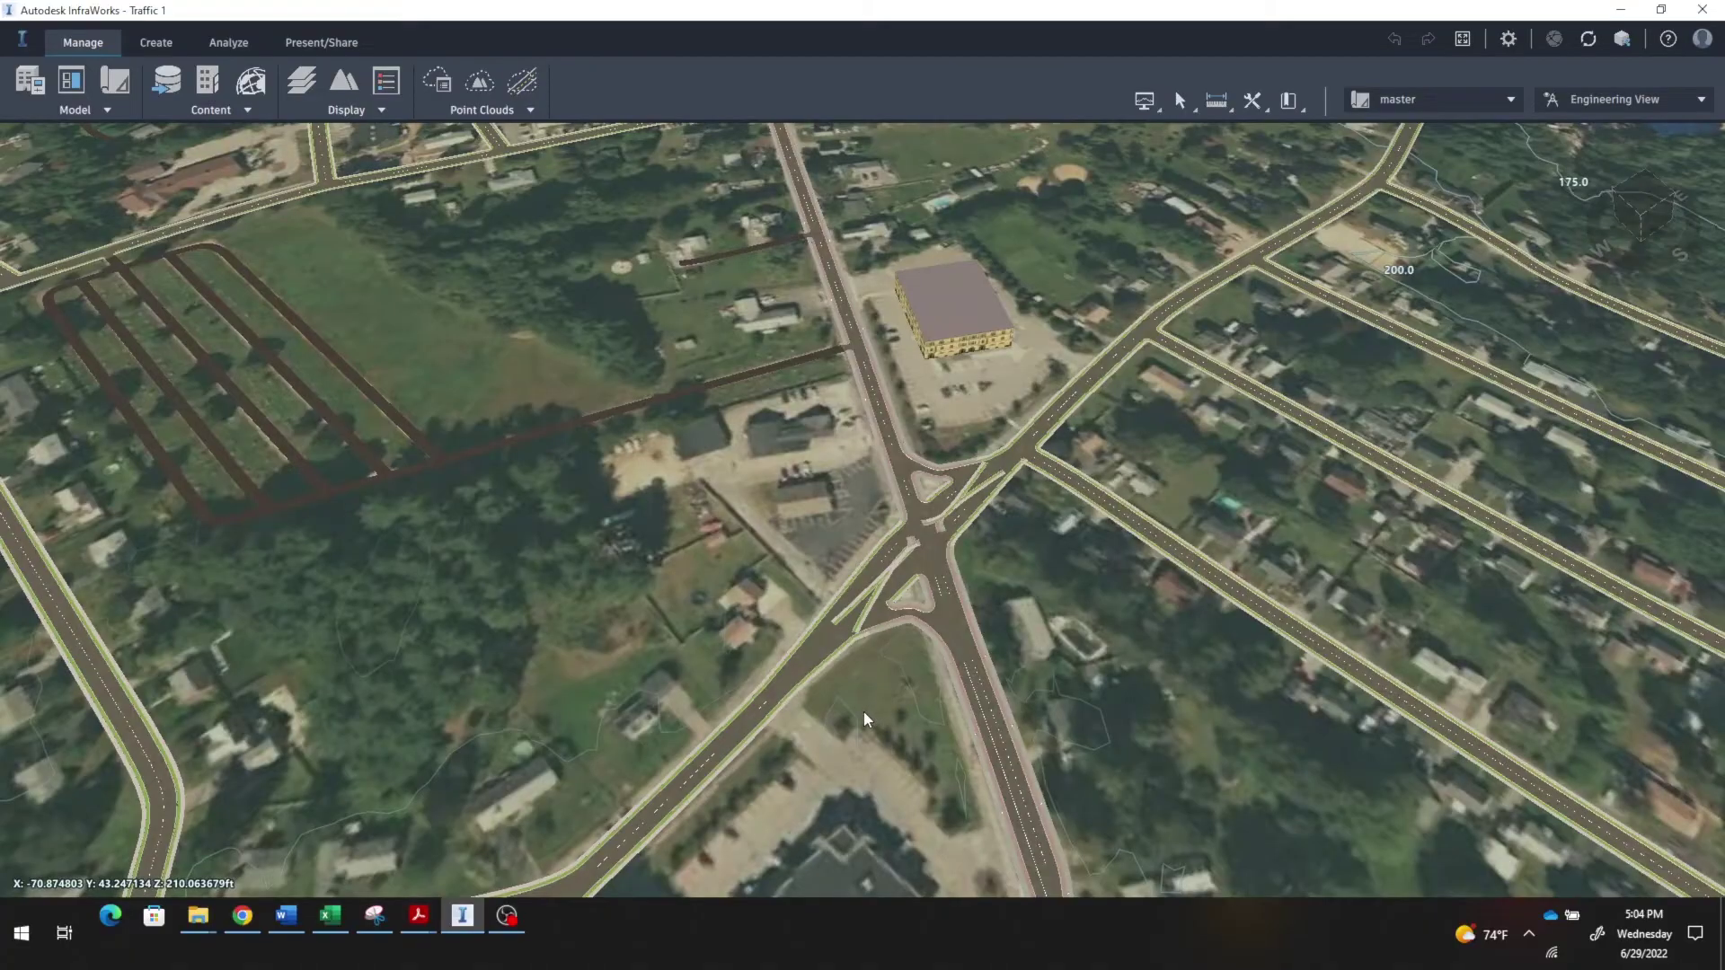
{"action": "middle_click_drag", "start_coordinate": [864, 710], "coordinate": [821, 704]}
{"action": "scroll", "coordinate": [881, 639], "scroll_direction": "up", "scroll_amount": 3}
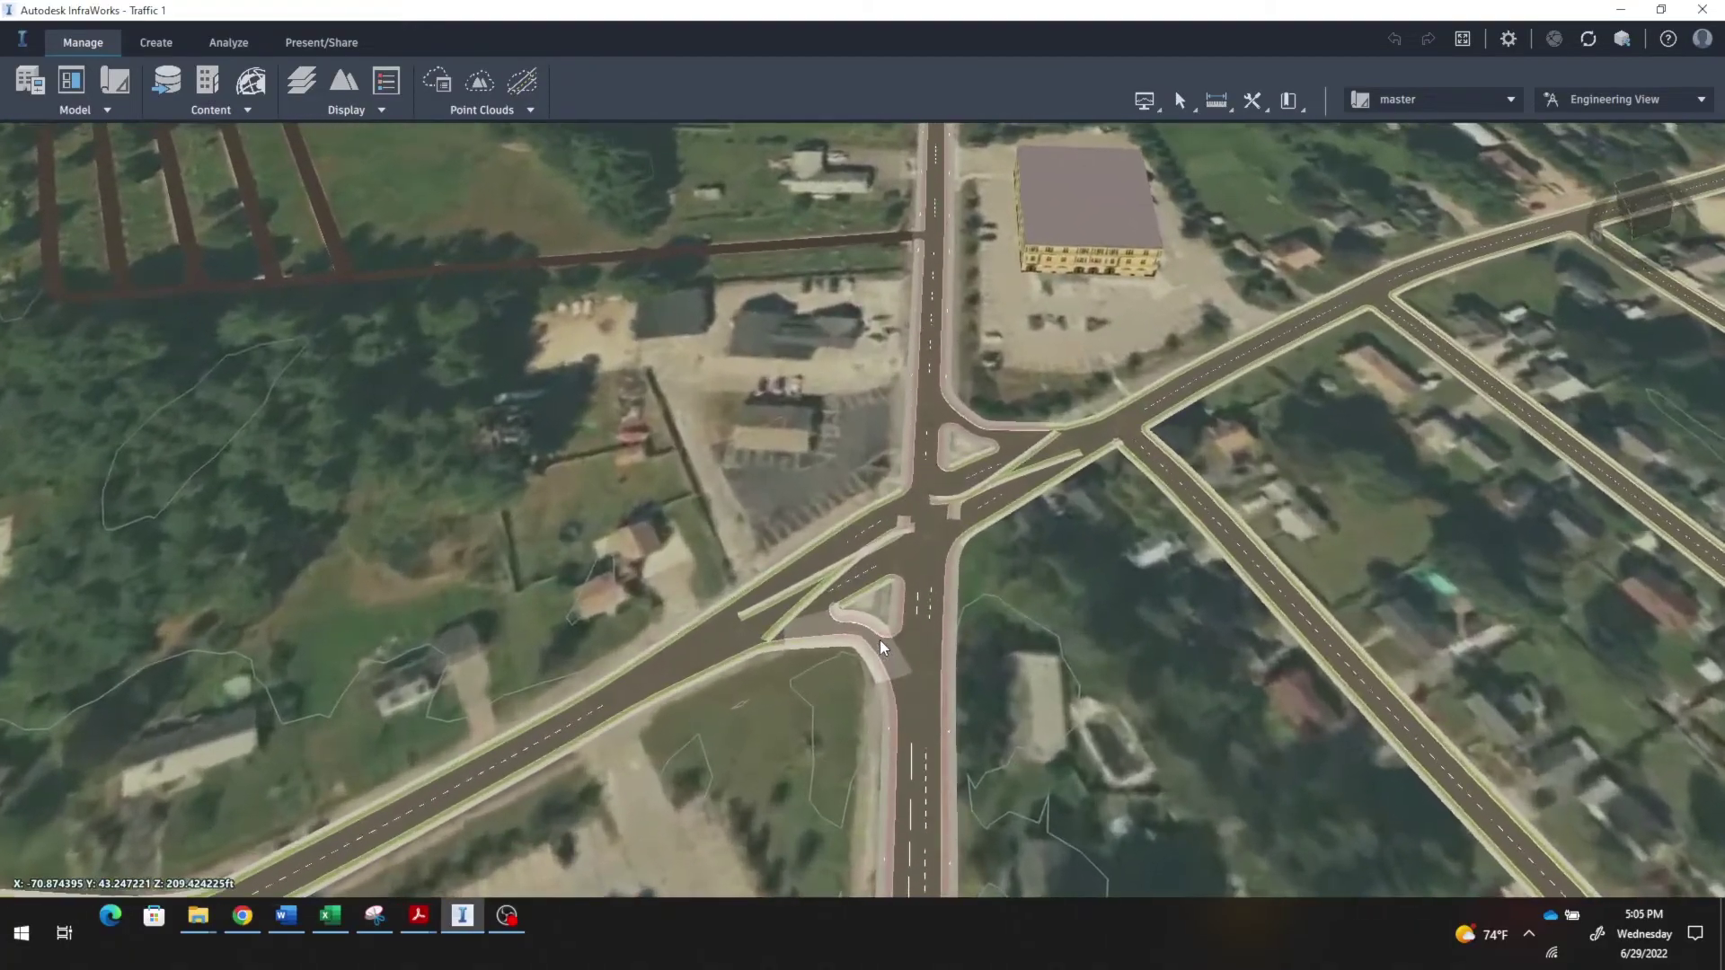
{"action": "scroll", "coordinate": [881, 640], "scroll_direction": "up", "scroll_amount": 2}
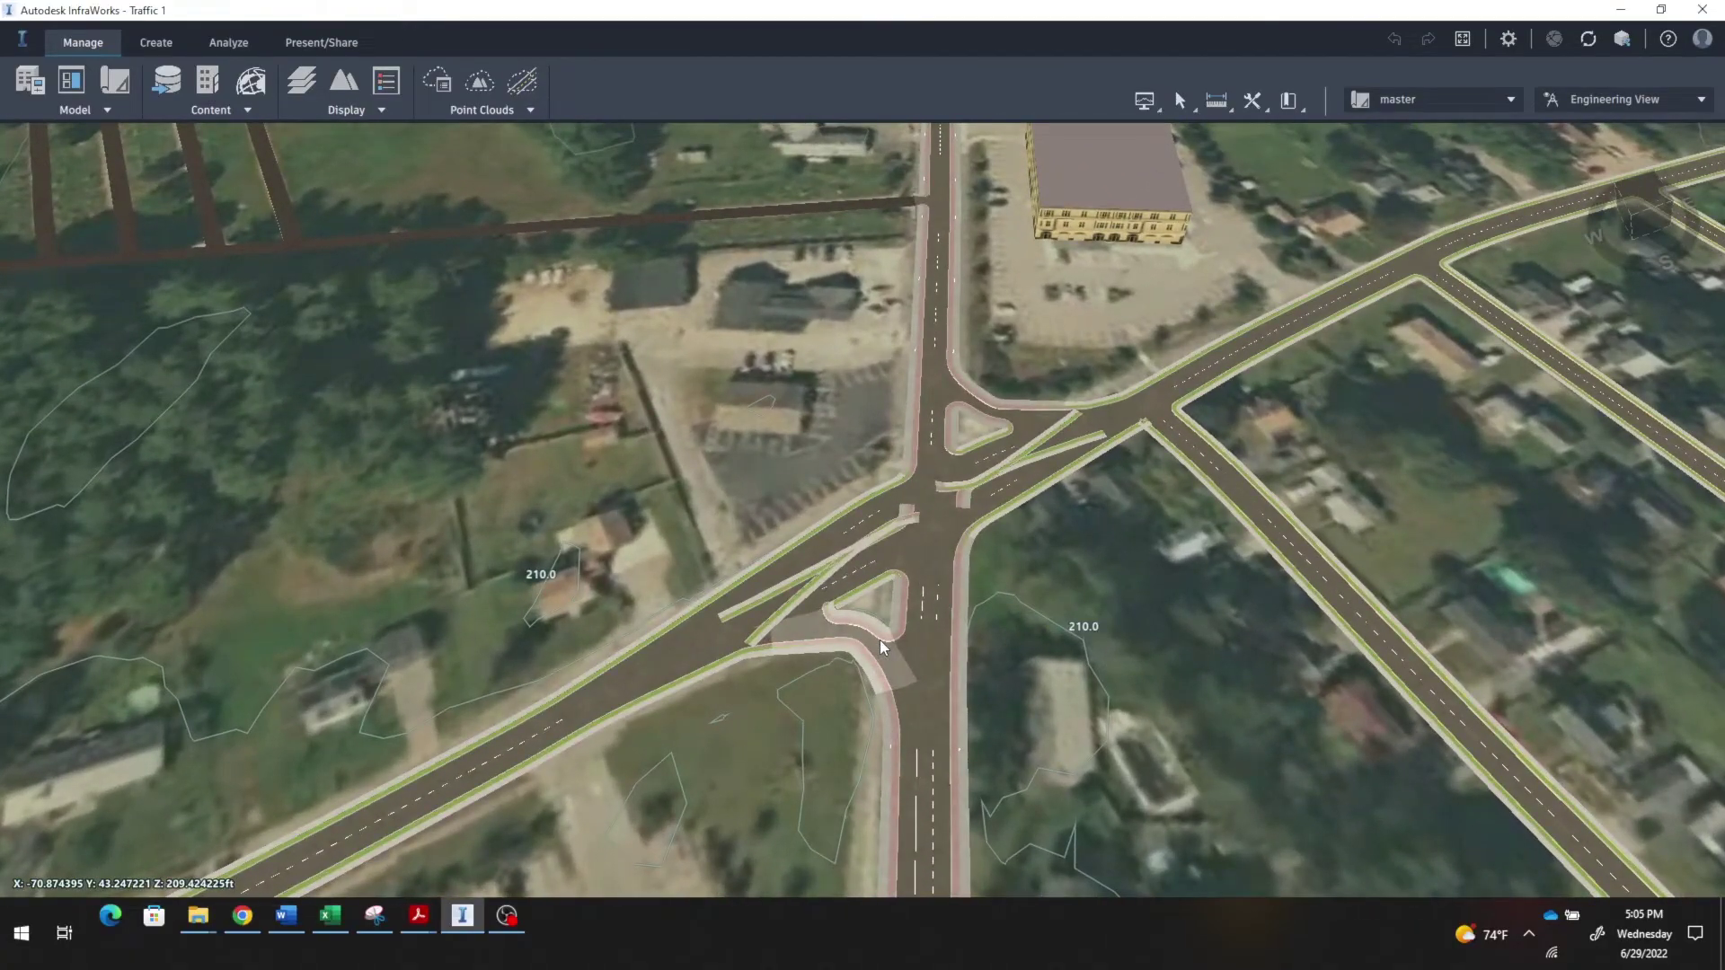
{"action": "scroll", "coordinate": [775, 447], "scroll_direction": "down", "scroll_amount": 3}
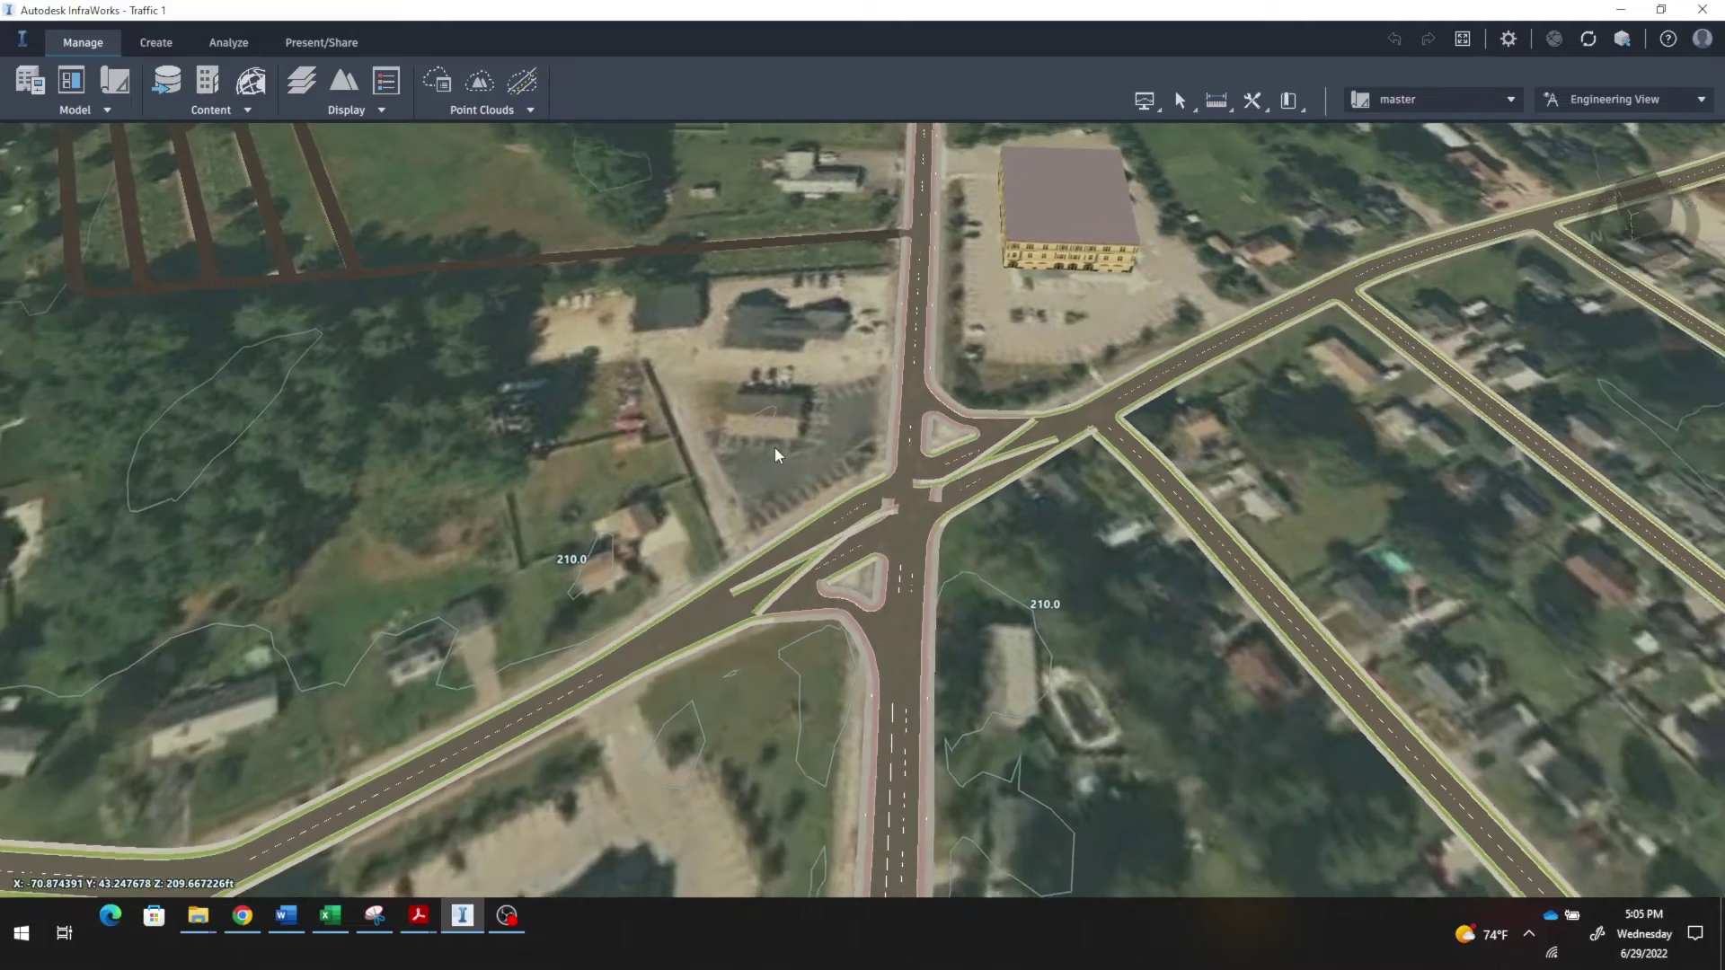
{"action": "scroll", "coordinate": [774, 448], "scroll_direction": "down", "scroll_amount": 2}
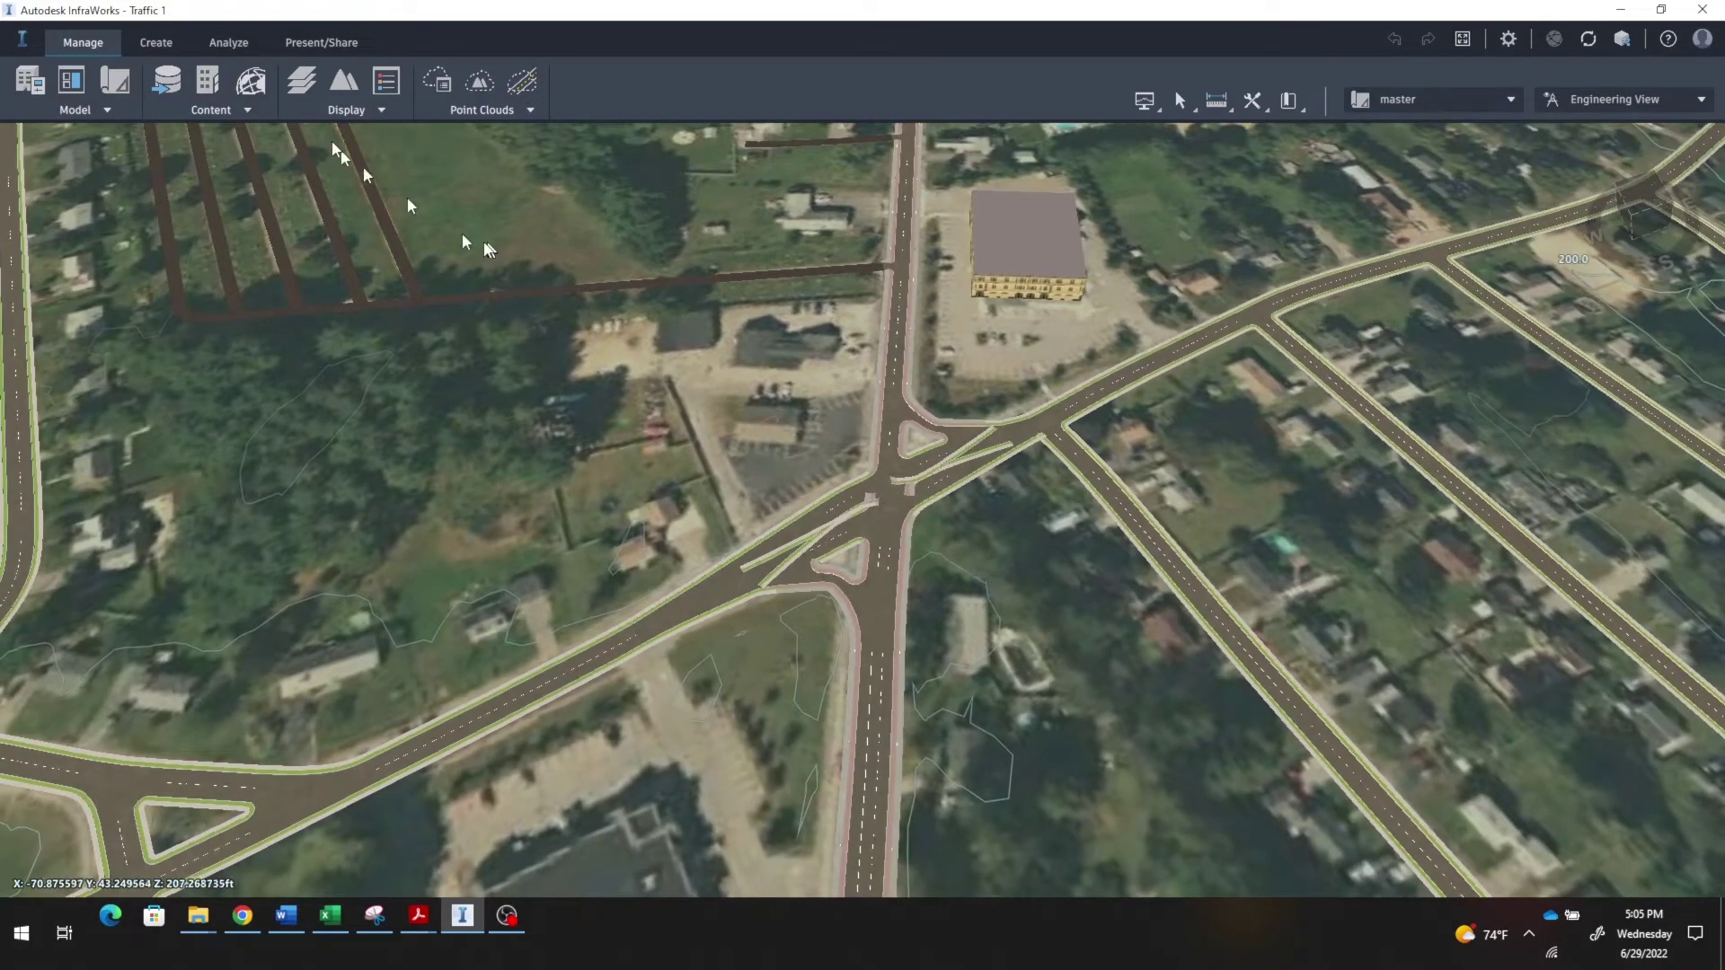
Step: Start a Traffic Simulation and define a four-cornered traffic study area around the central intersection and its approach roads
{"action": "left_click", "coordinate": [241, 45]}
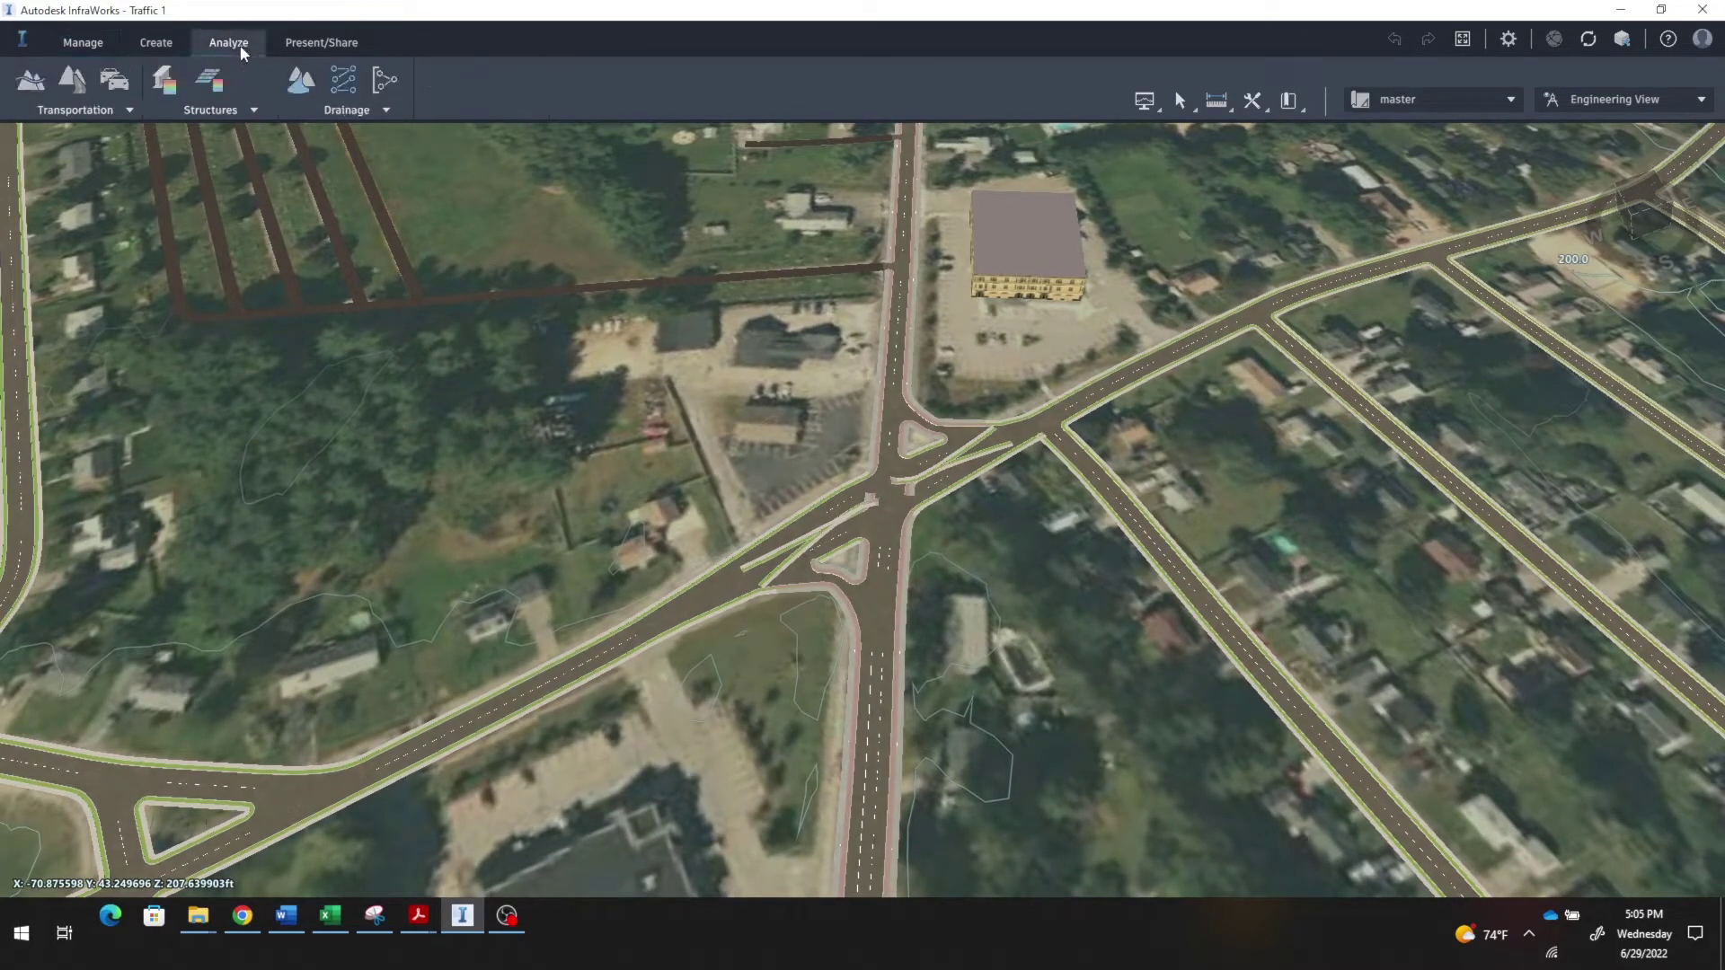
{"action": "left_click", "coordinate": [127, 114]}
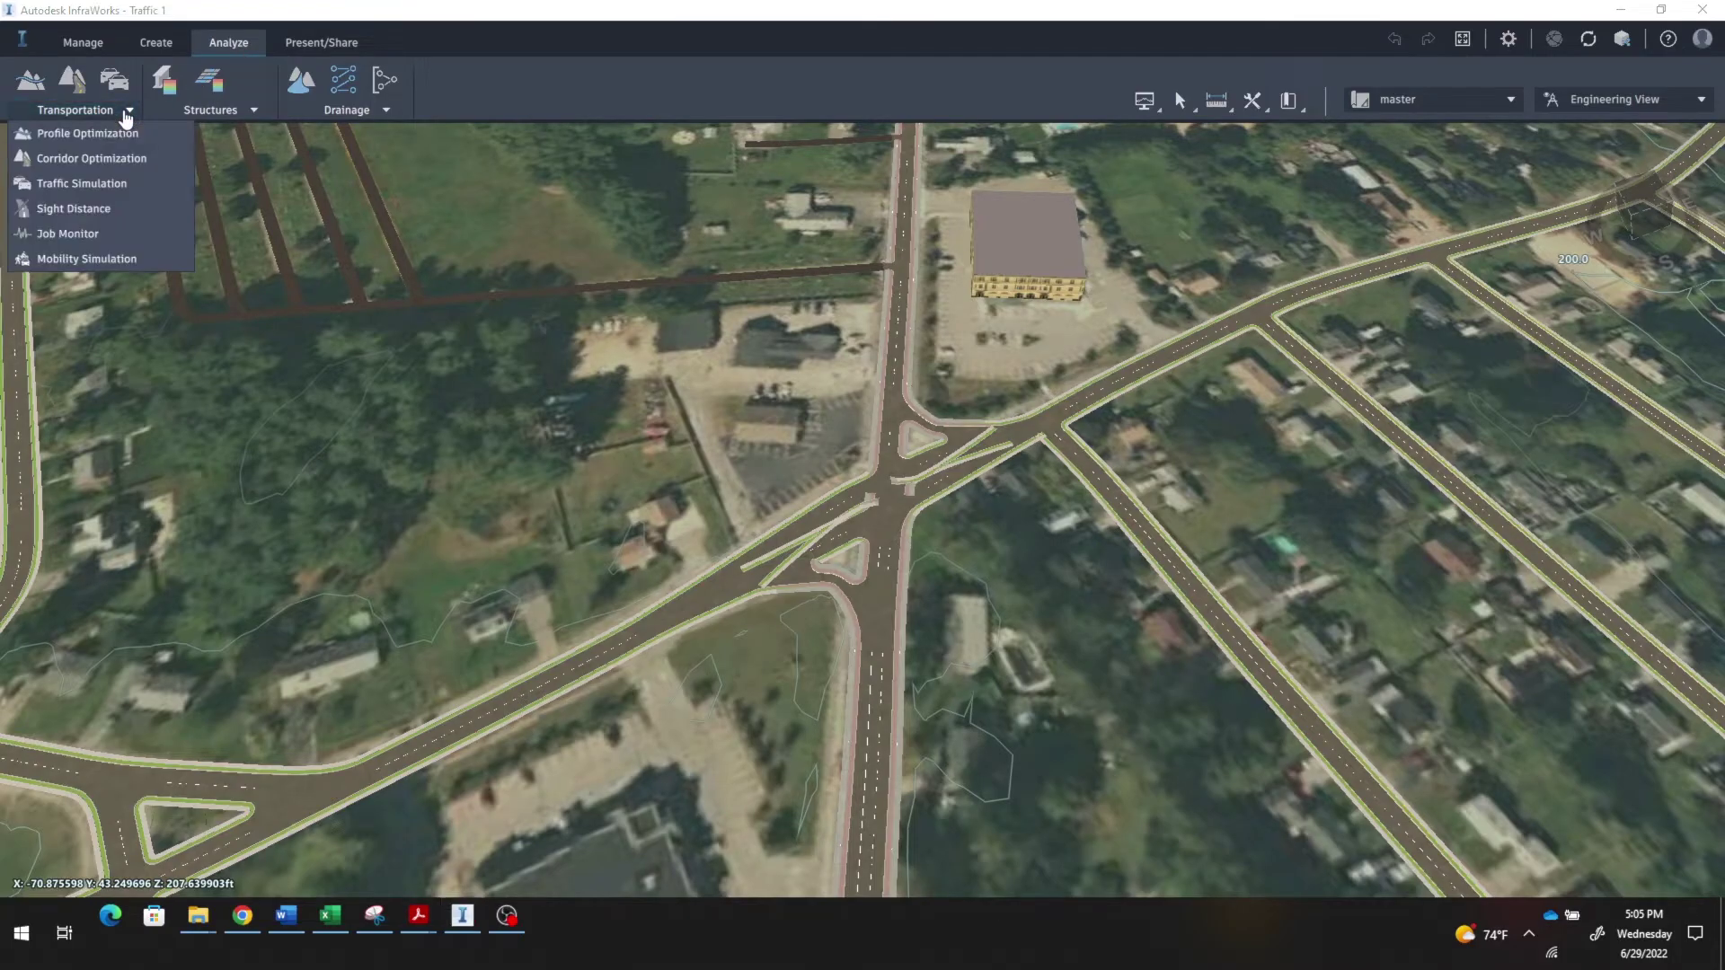
{"action": "left_click", "coordinate": [81, 183]}
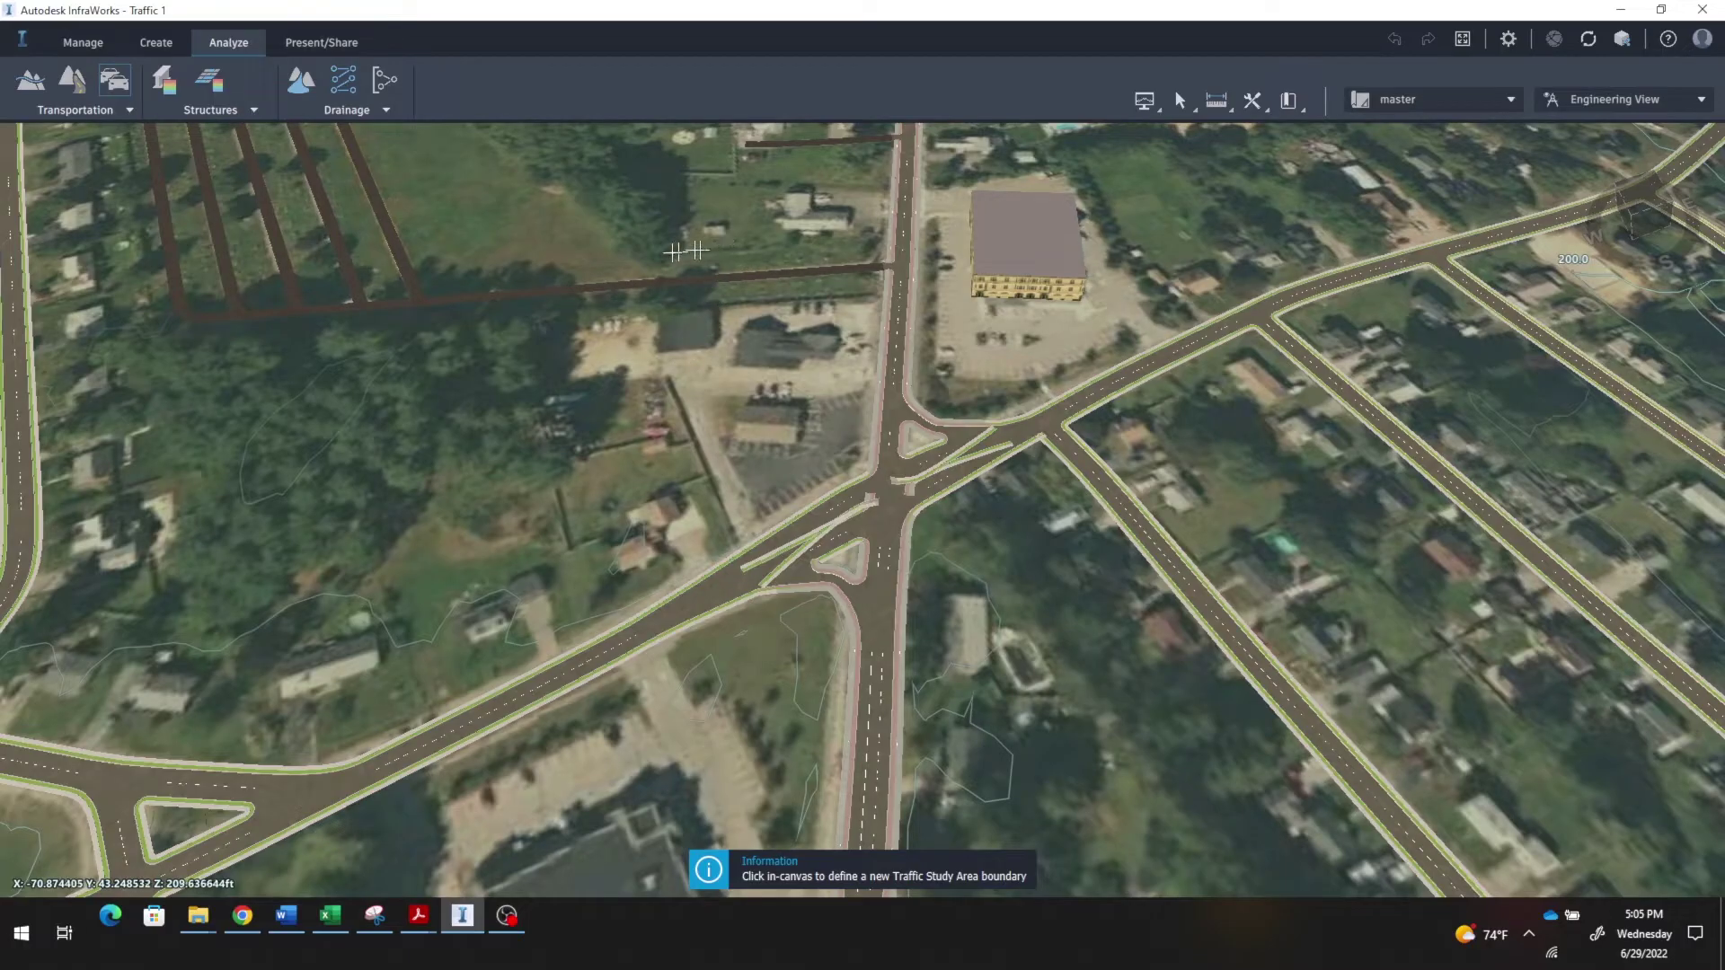
{"action": "left_click", "coordinate": [606, 267]}
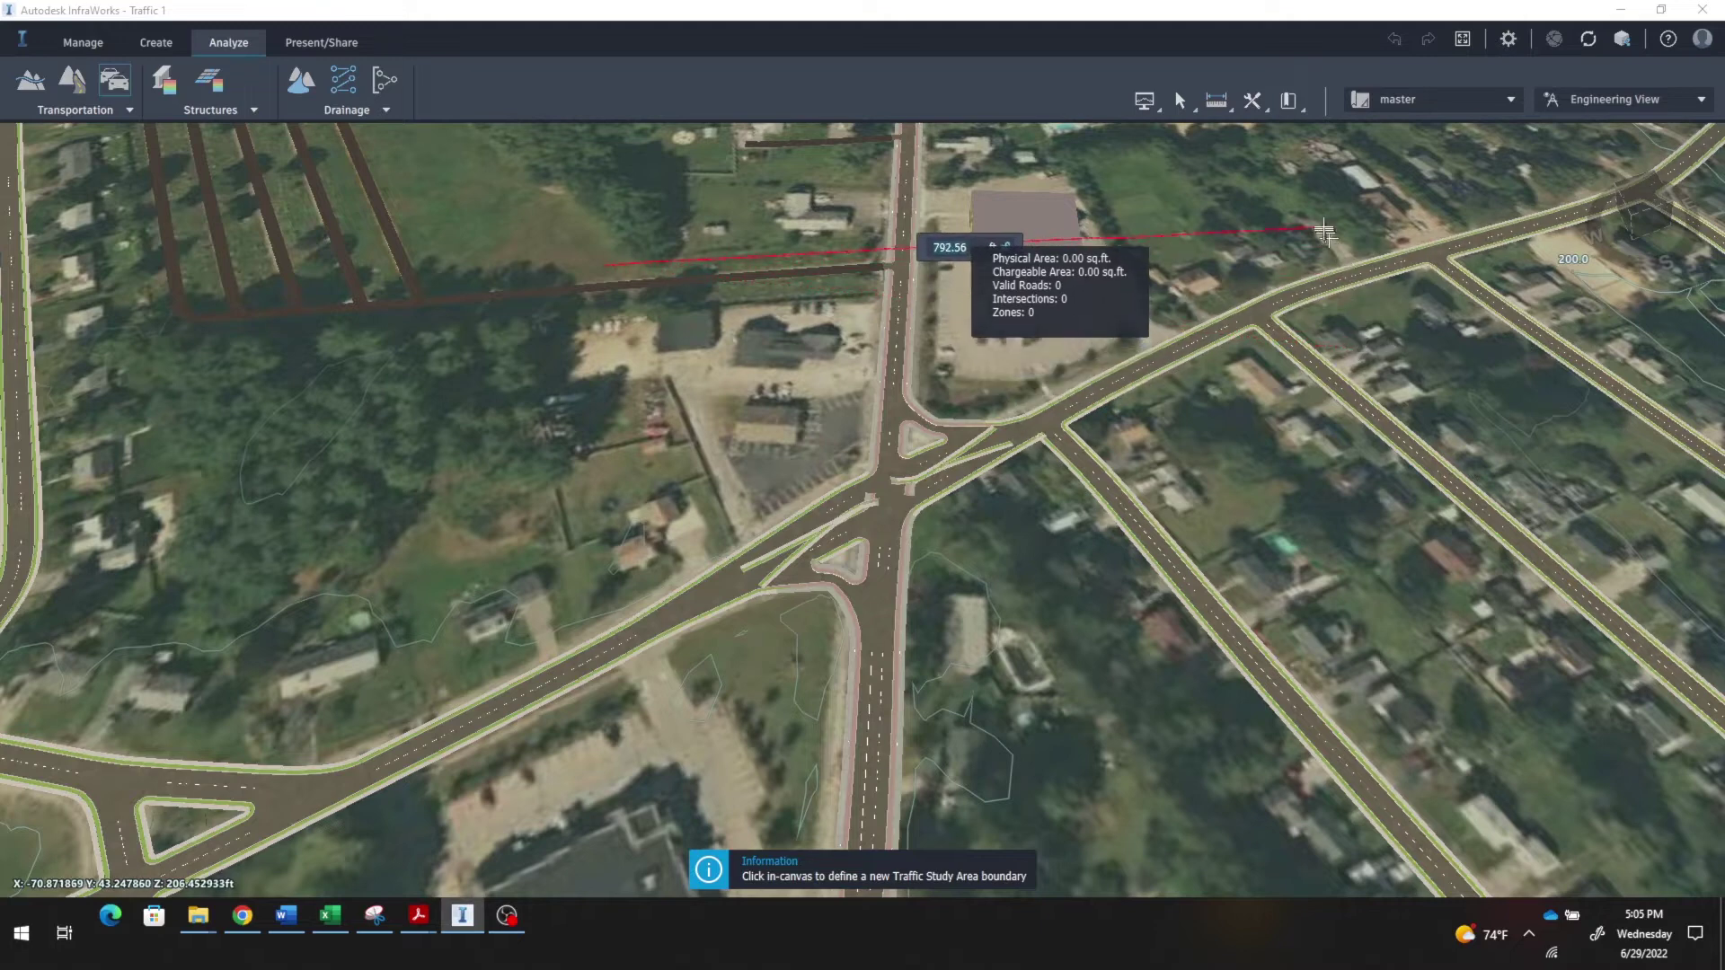
{"action": "left_click", "coordinate": [1324, 232]}
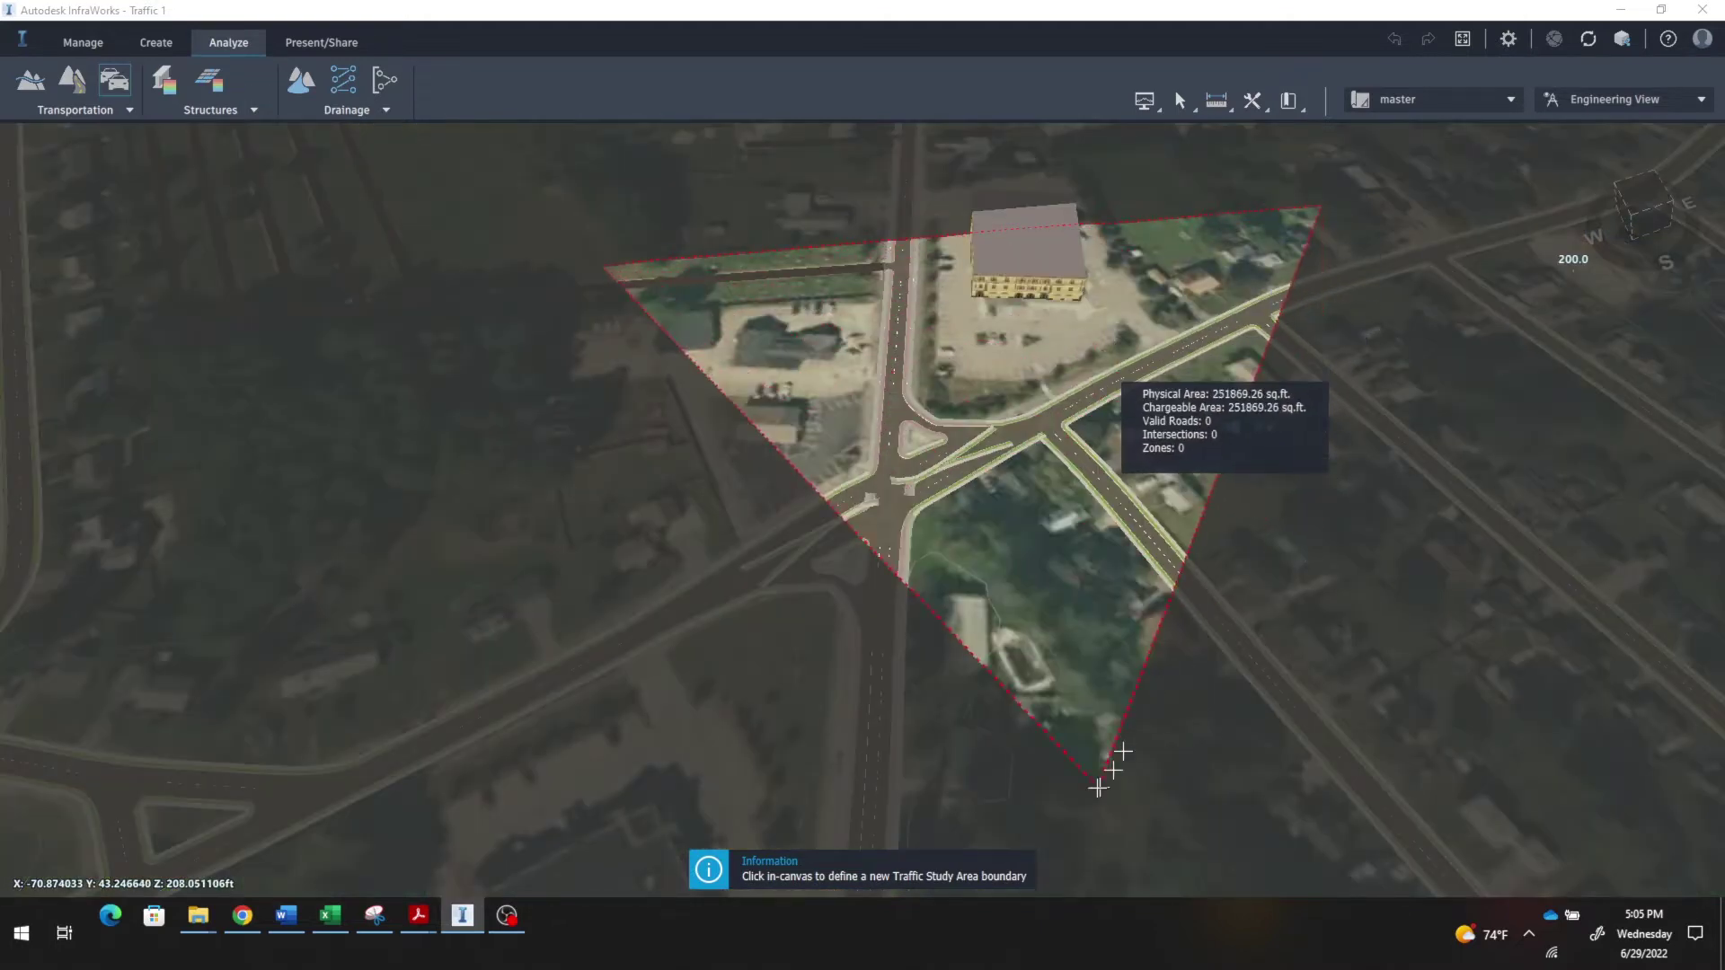
{"action": "left_click", "coordinate": [1097, 788]}
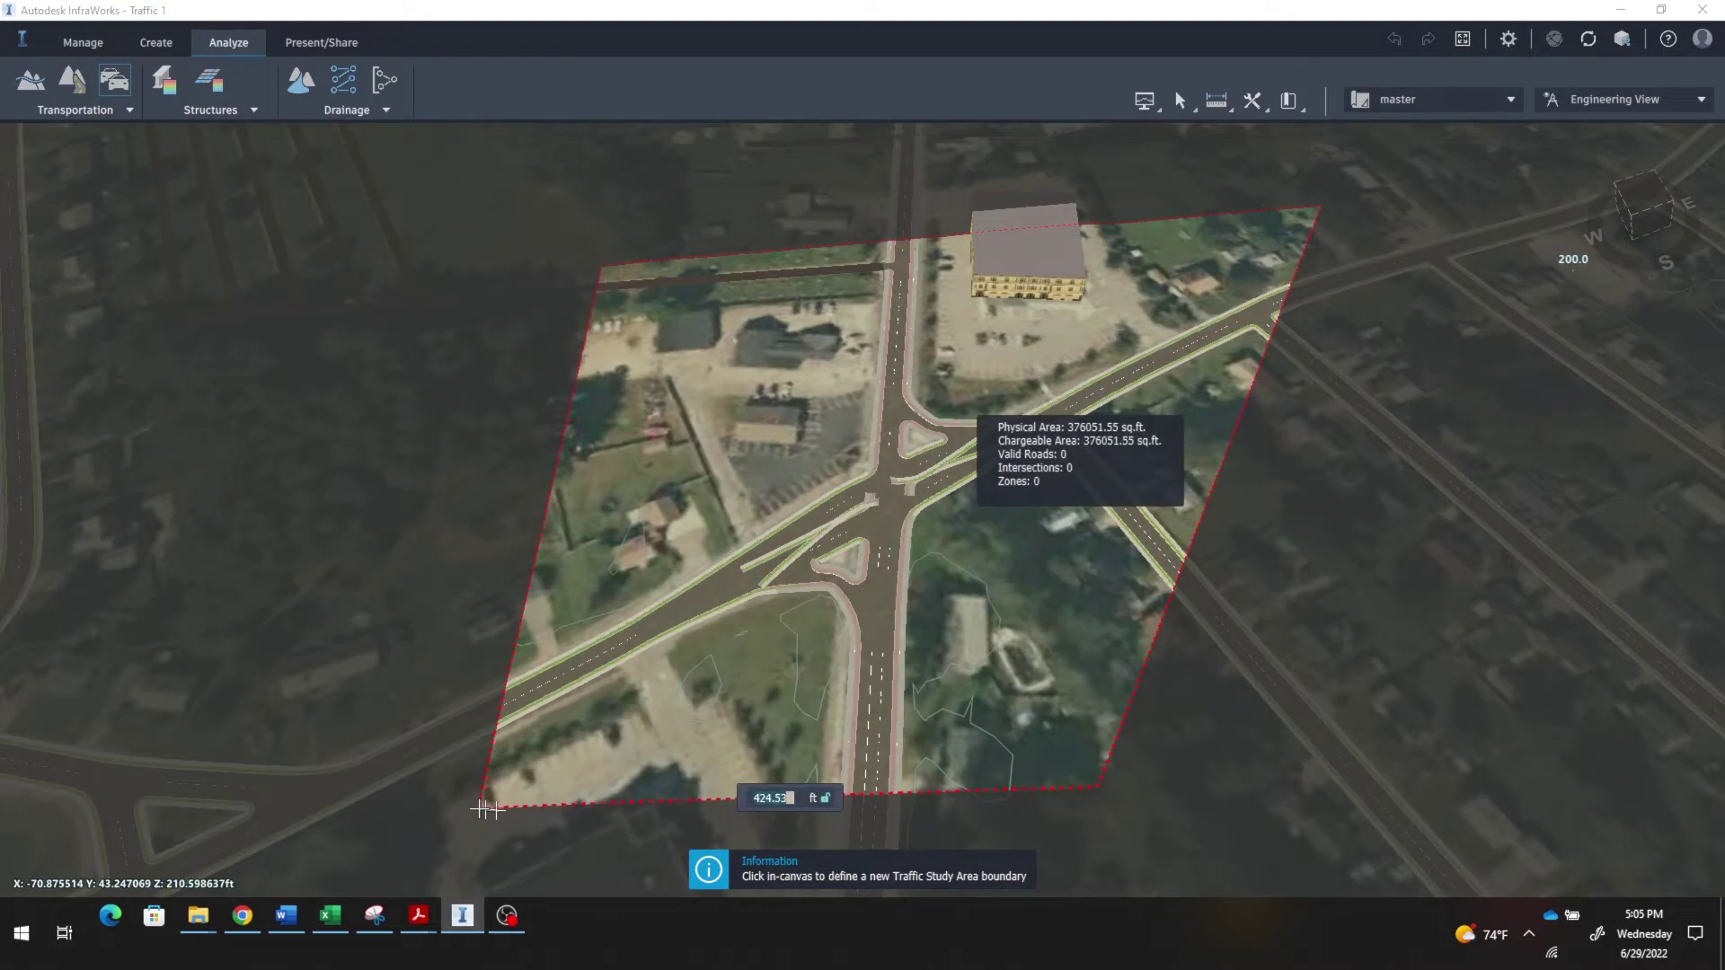
{"action": "middle_click_drag", "start_coordinate": [428, 831], "coordinate": [435, 852]}
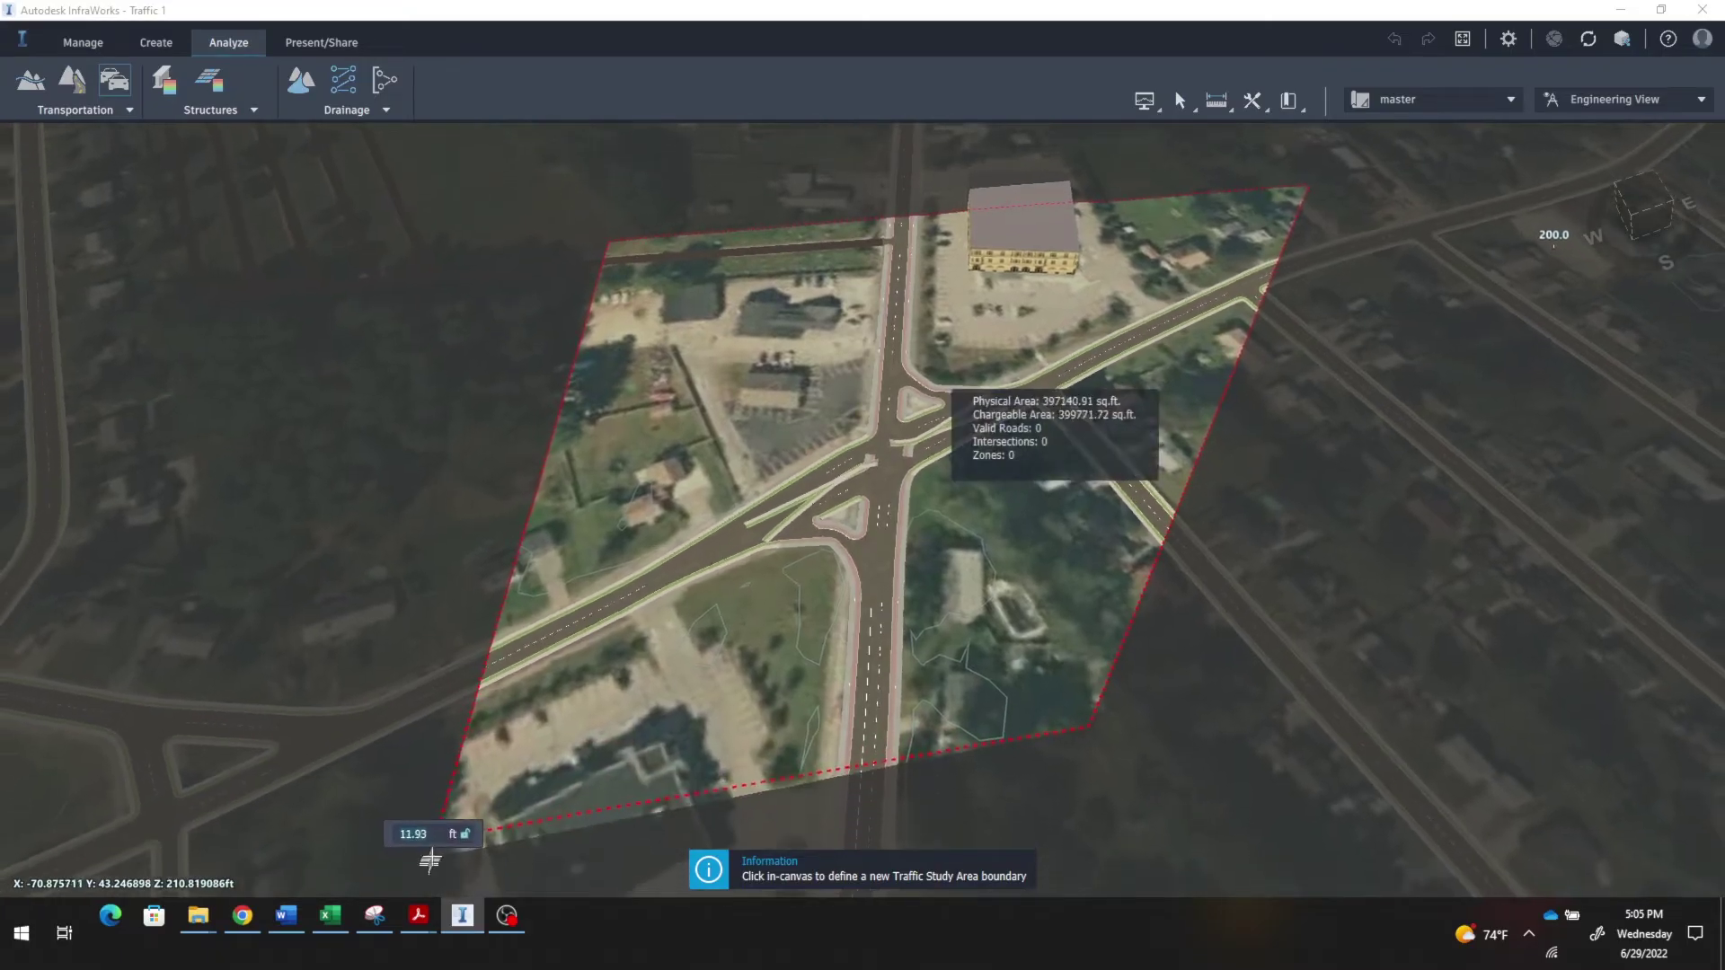
{"action": "double_click", "coordinate": [436, 852]}
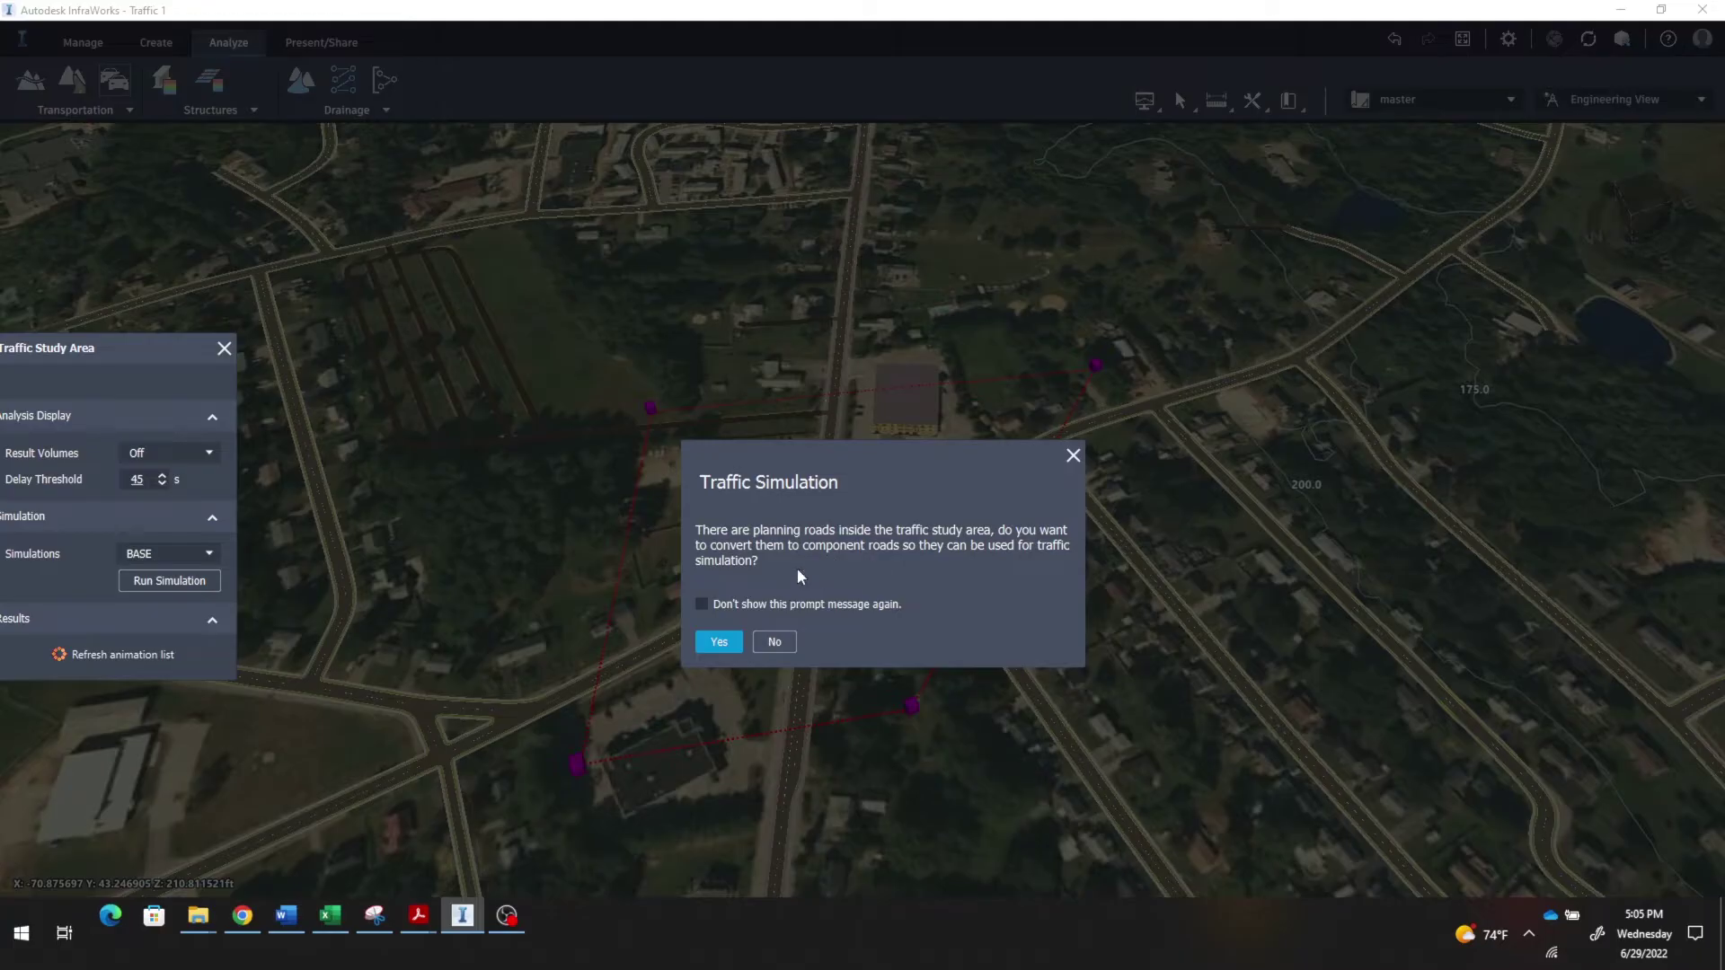
Step: Convert the planning roads inside the traffic study area to component roads
{"action": "left_click", "coordinate": [718, 642]}
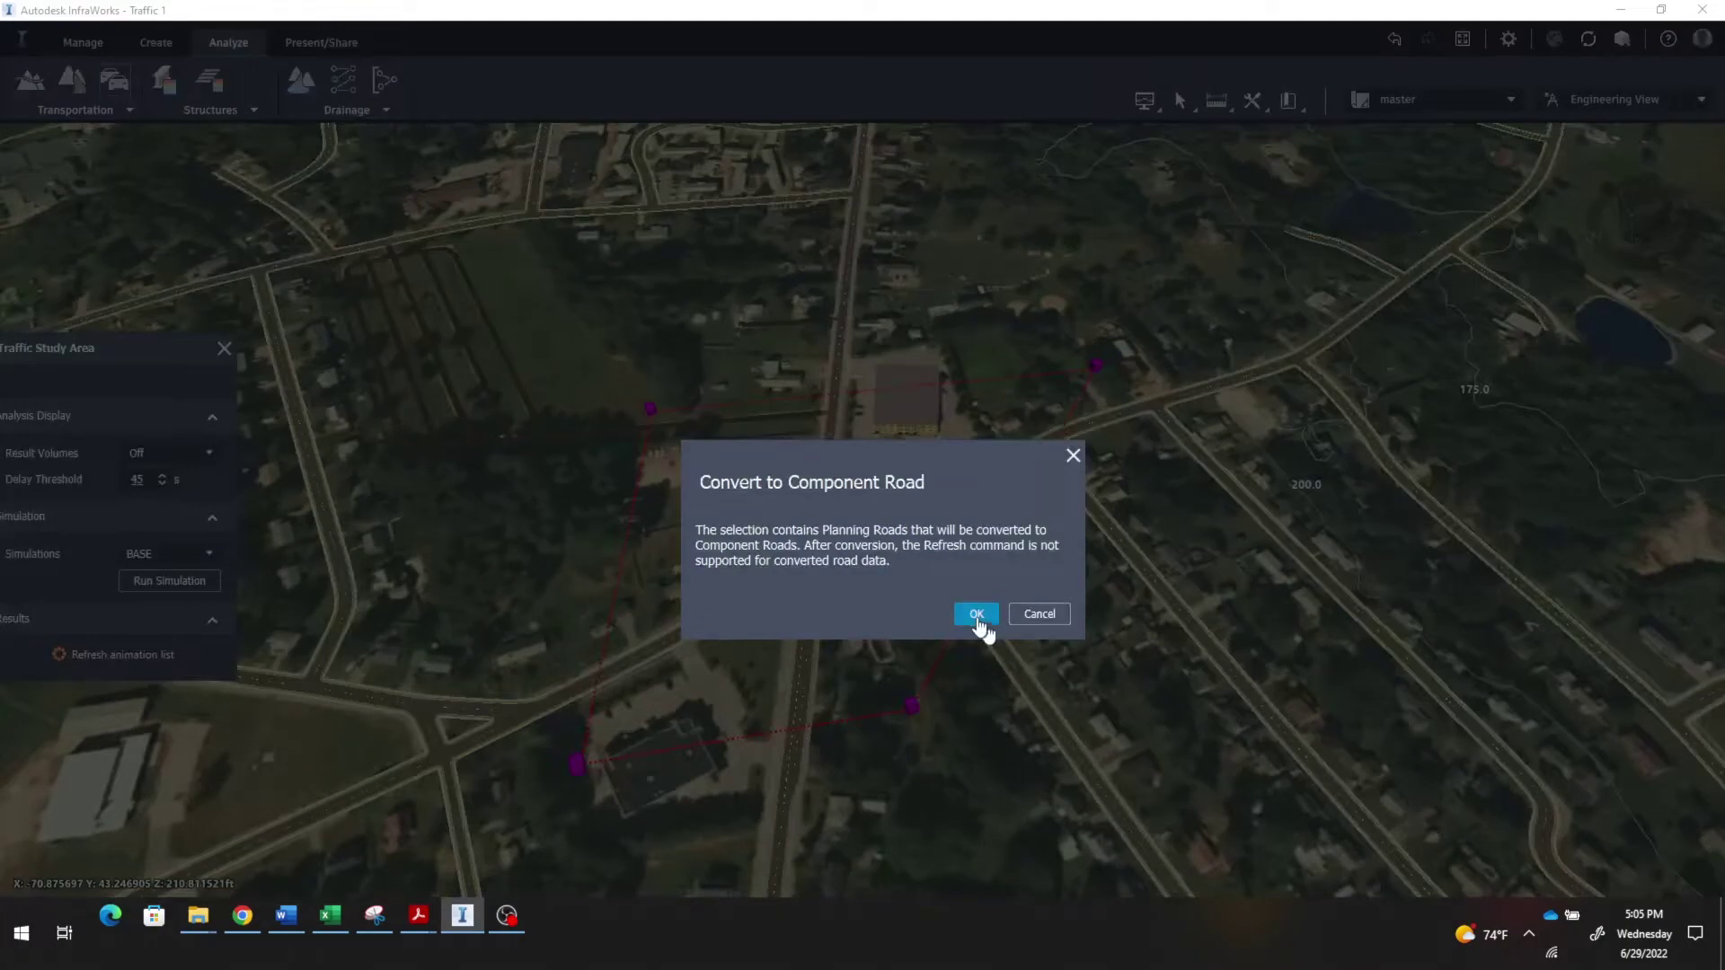
{"action": "left_click", "coordinate": [976, 614]}
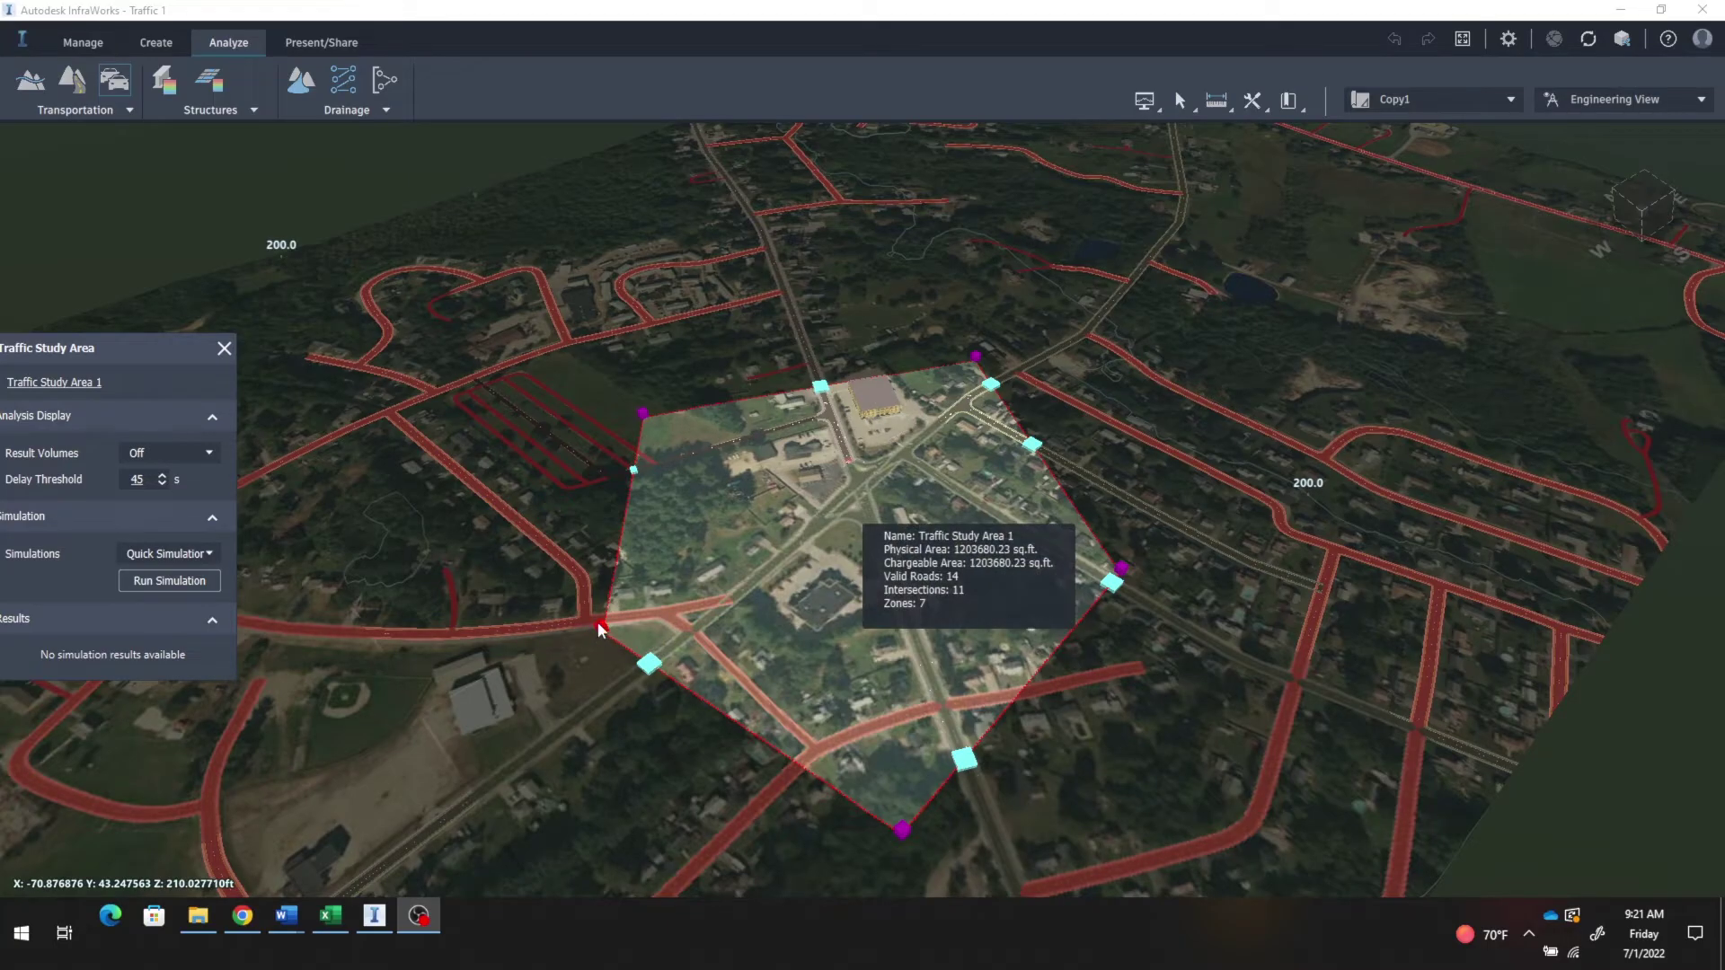
{"action": "mouse_move", "coordinate": [642, 416]}
{"action": "left_mouse_down"}
{"action": "mouse_move", "coordinate": [543, 370]}
{"action": "mouse_move", "coordinate": [662, 442]}
{"action": "mouse_move", "coordinate": [636, 432]}
{"action": "mouse_move", "coordinate": [645, 415]}
{"action": "left_mouse_up"}
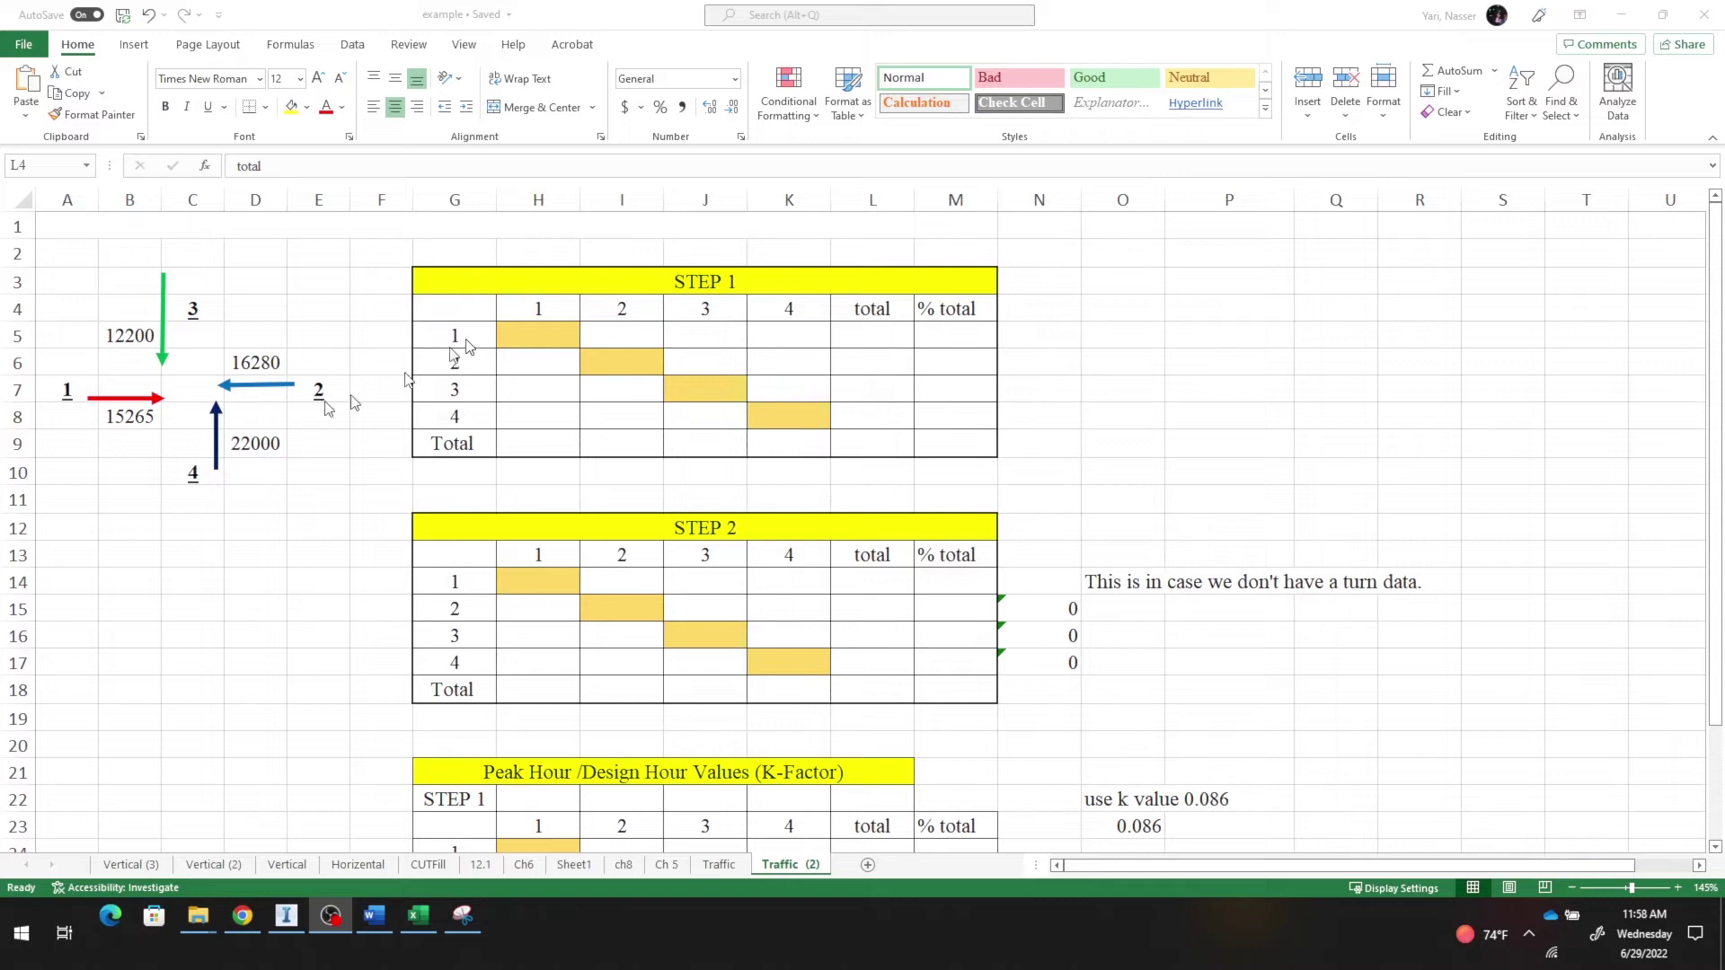
Step: In the Excel traffic sheet, enter the STEP 1 totals 15265, 22000 and 12200 for legs 1, 2 and 3 in L5:L7
{"action": "key", "text": "alt+Tab"}
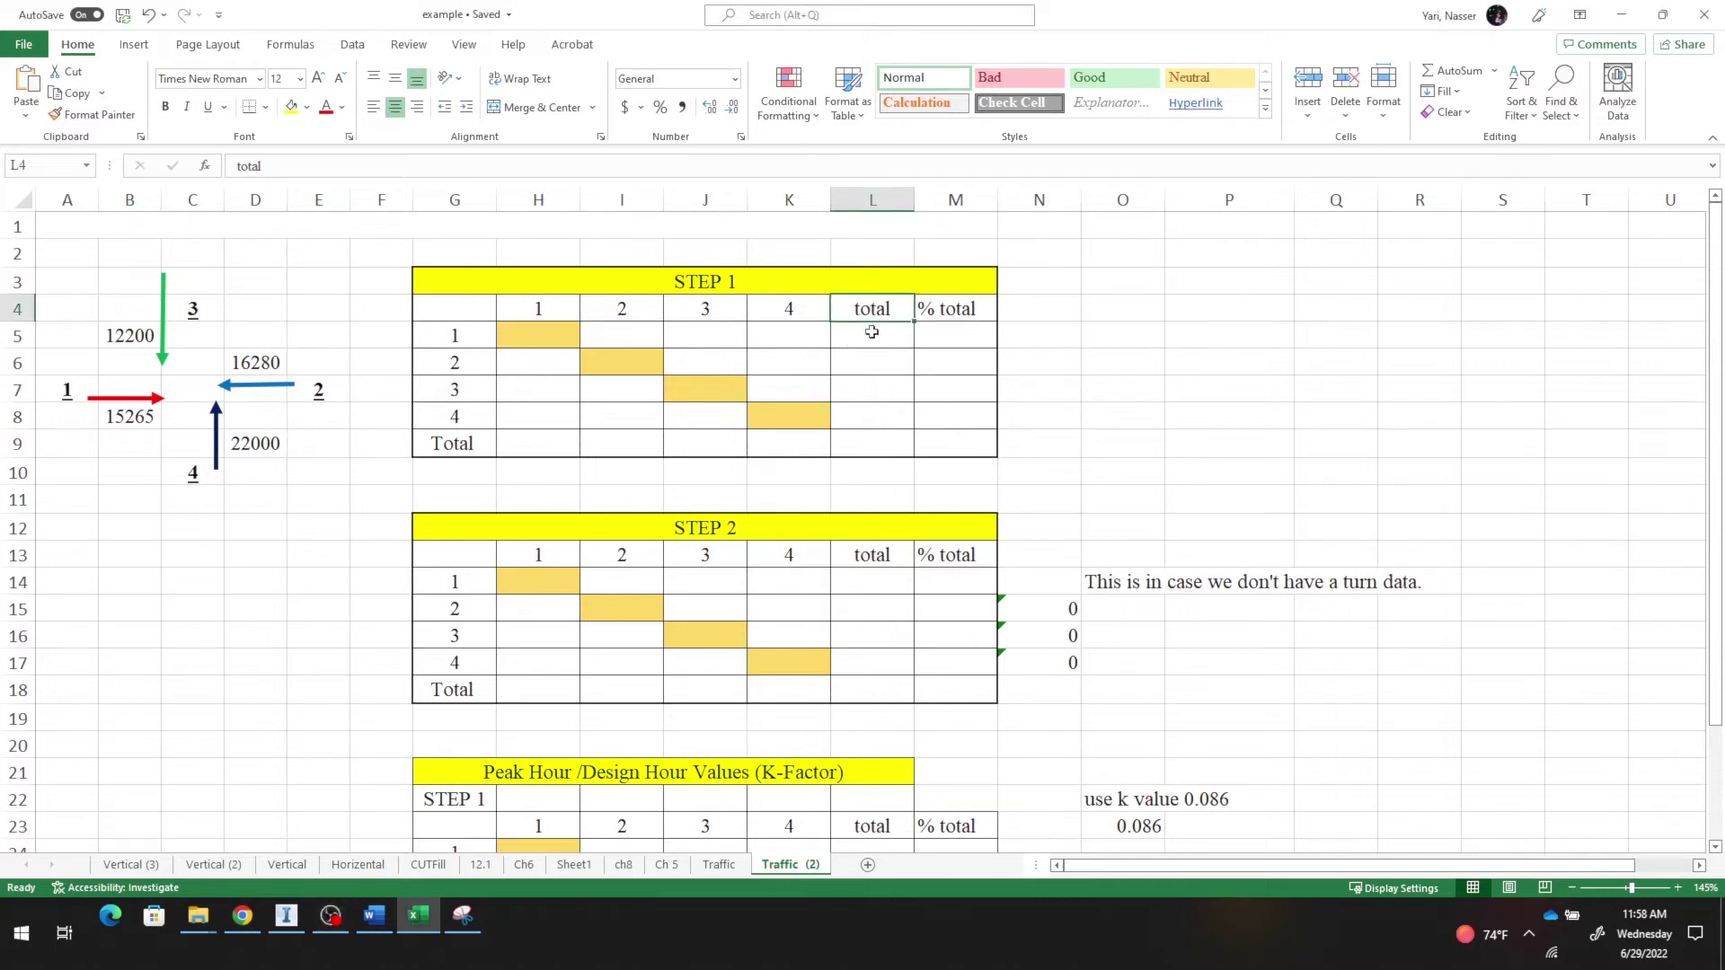
{"action": "left_click", "coordinate": [871, 332]}
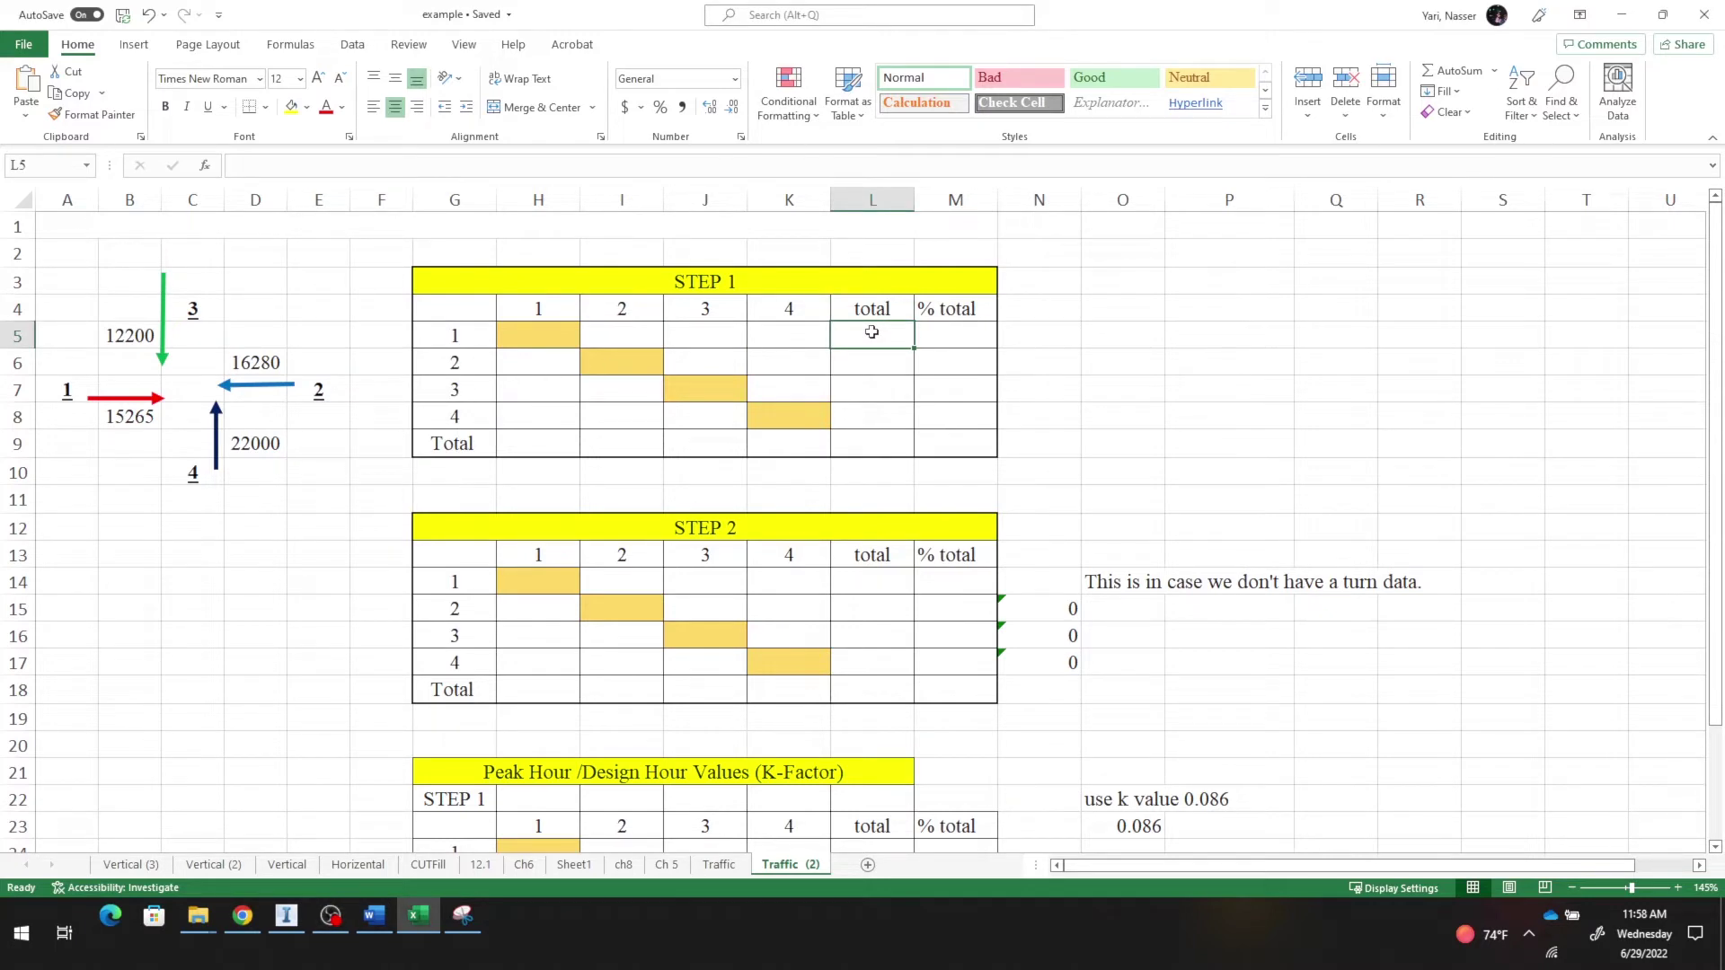
{"action": "type", "text": "15265"}
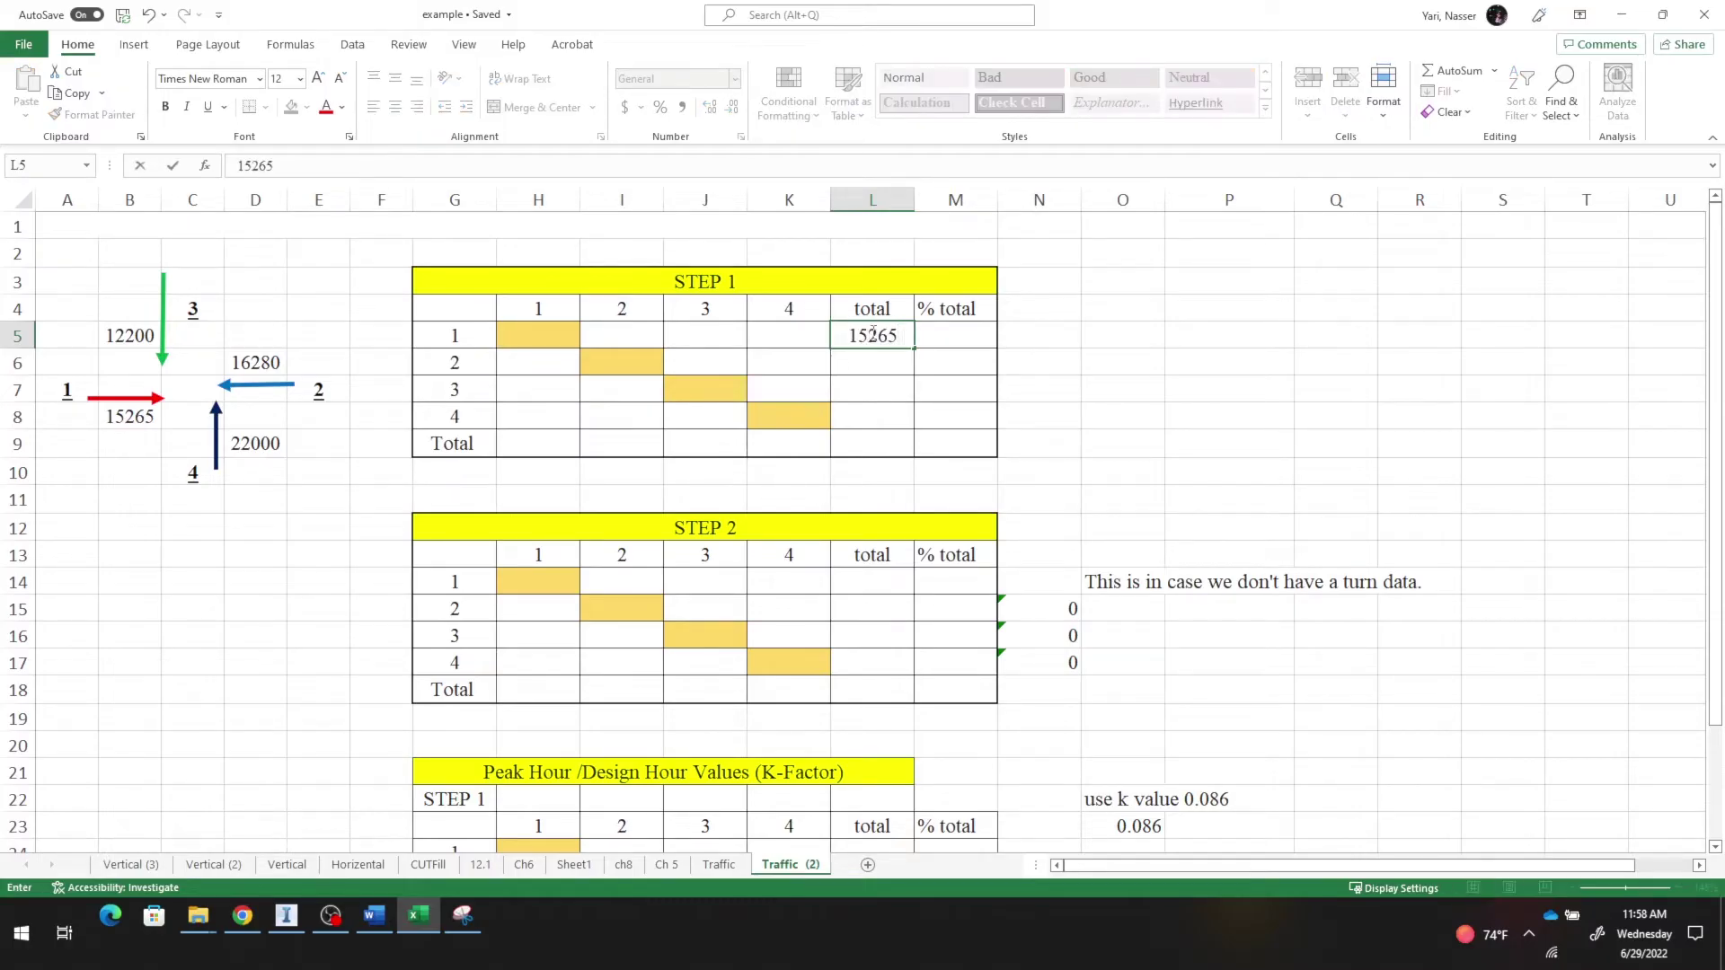
{"action": "left_click", "coordinate": [867, 361]}
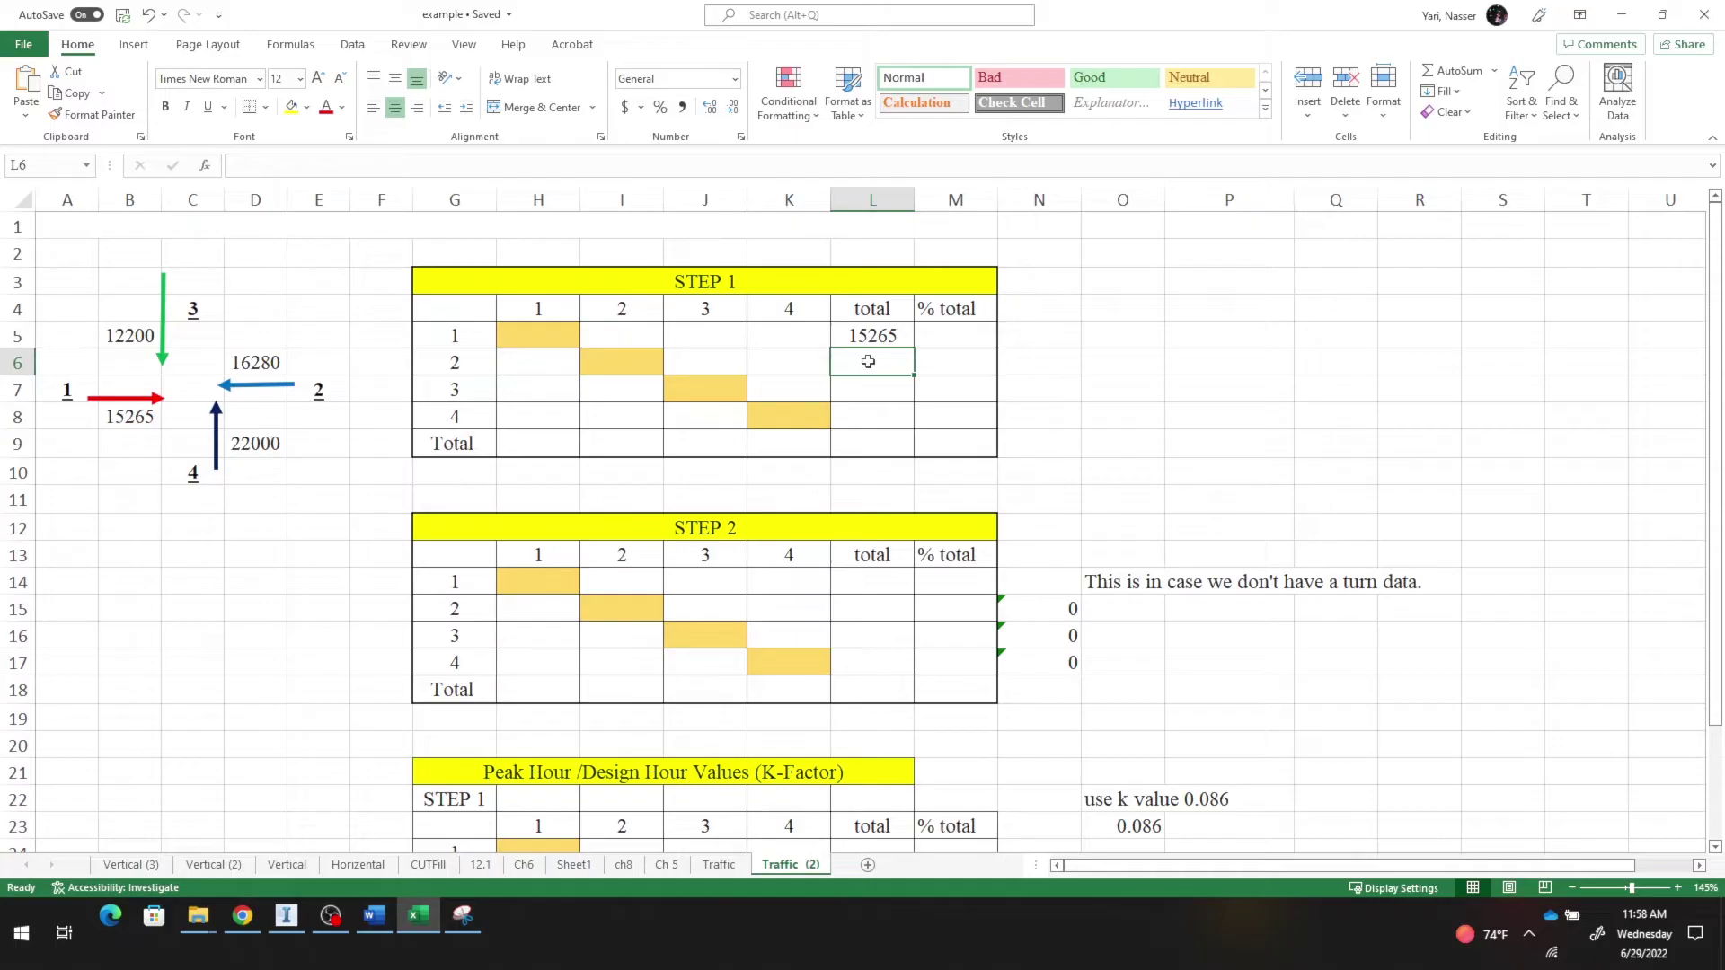
{"action": "type", "text": "22000"}
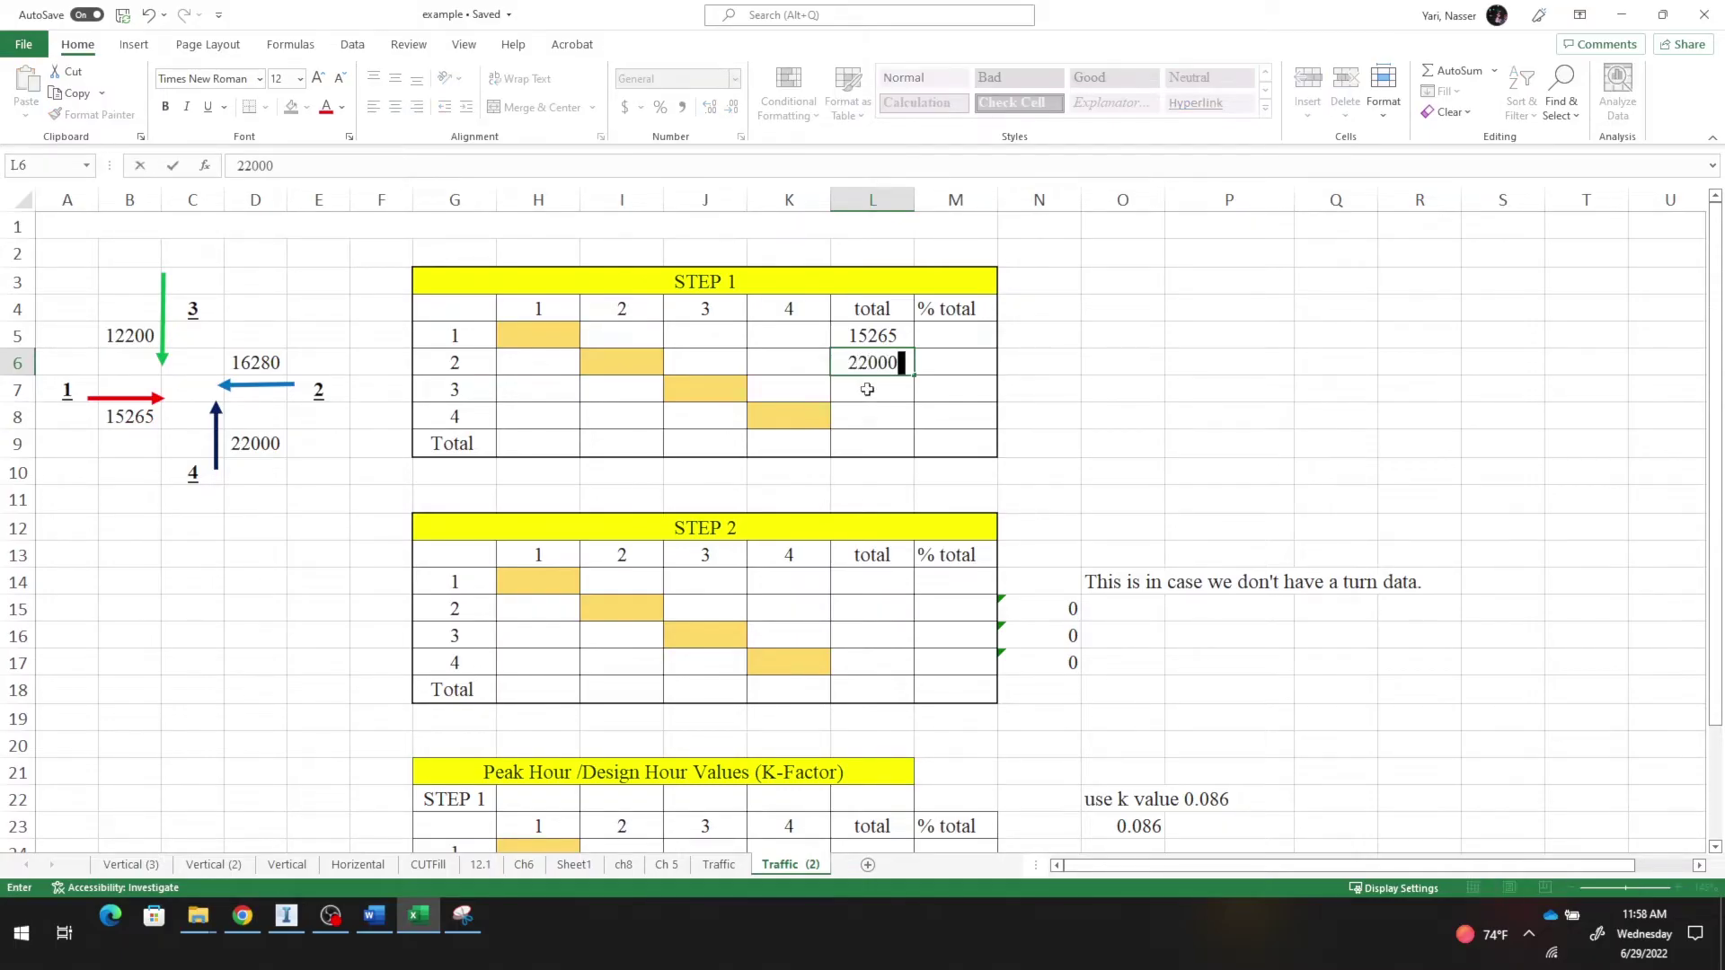
{"action": "left_click", "coordinate": [867, 389]}
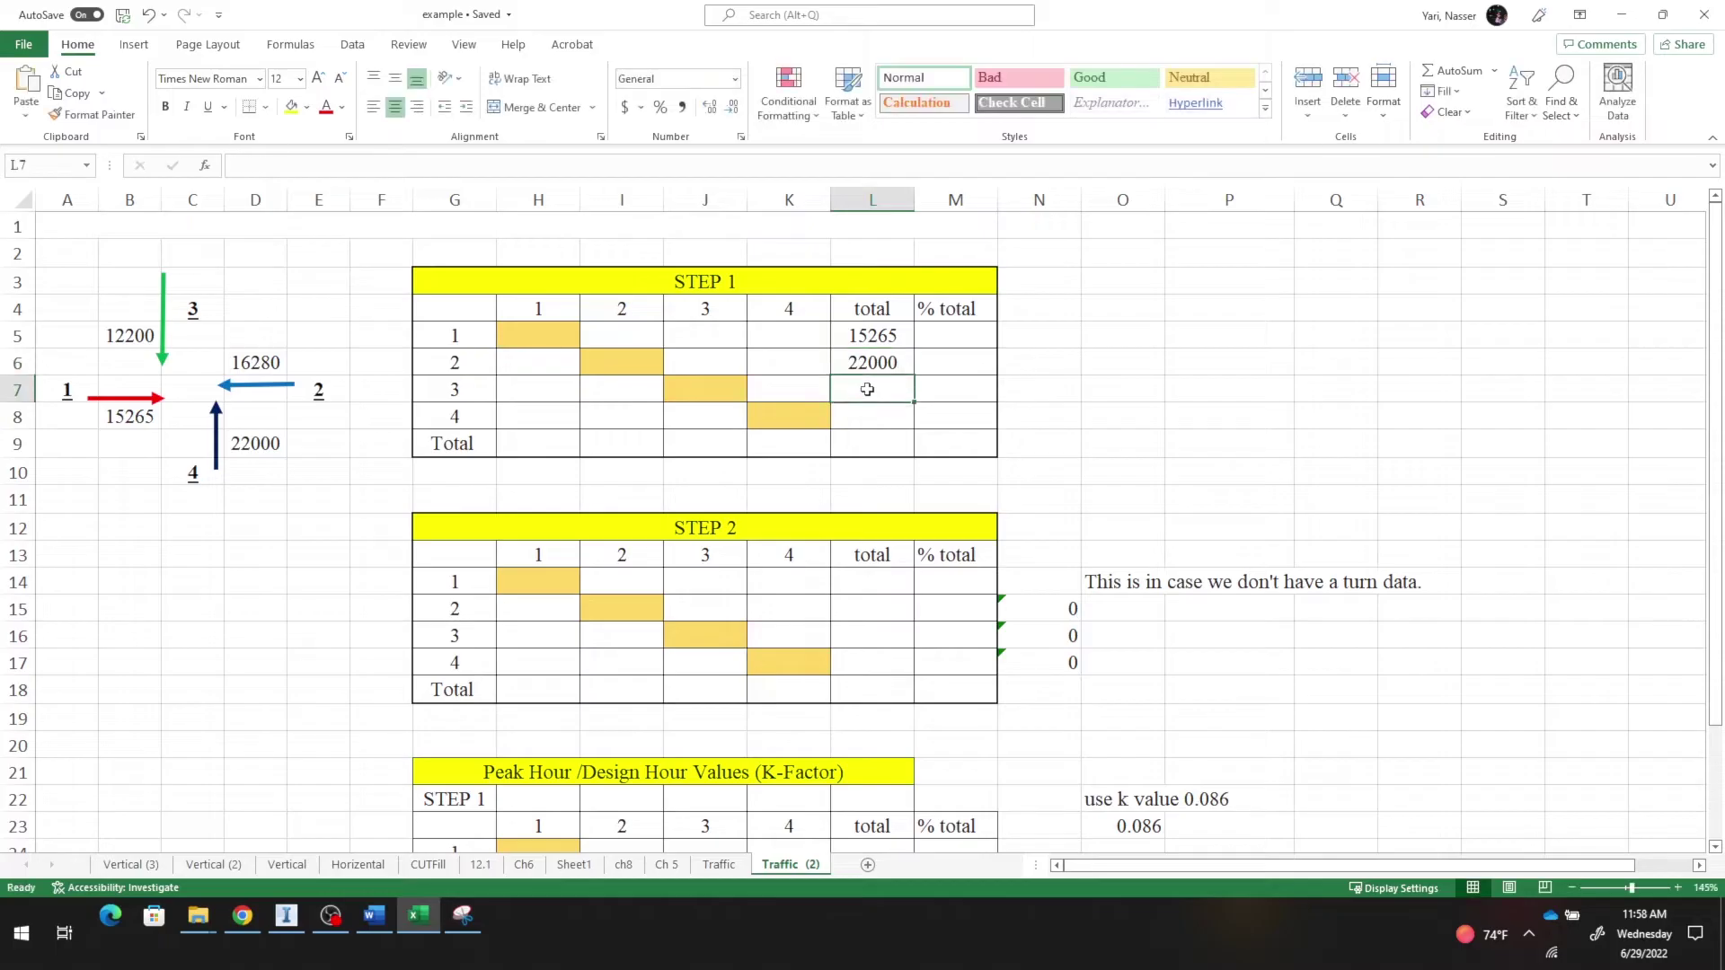
{"action": "type", "text": "12200"}
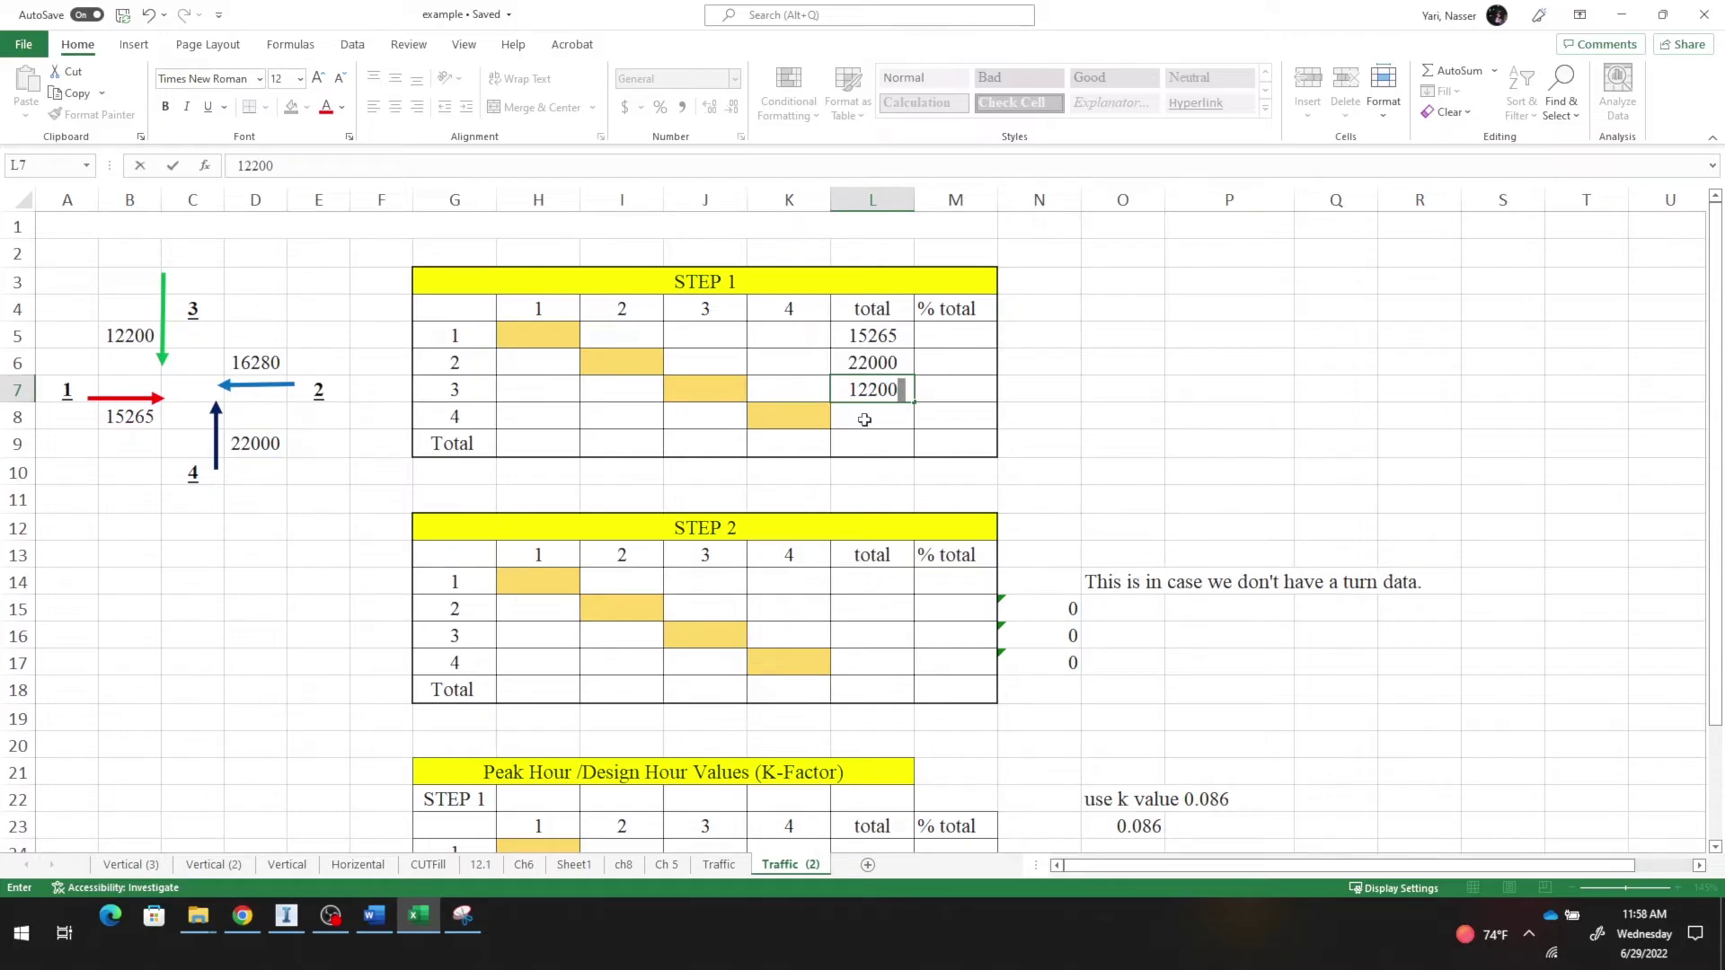
Step: Correct leg 2's total in L6 to 16280 and enter 22000 as leg 4's total in L8
{"action": "left_click", "coordinate": [876, 361]}
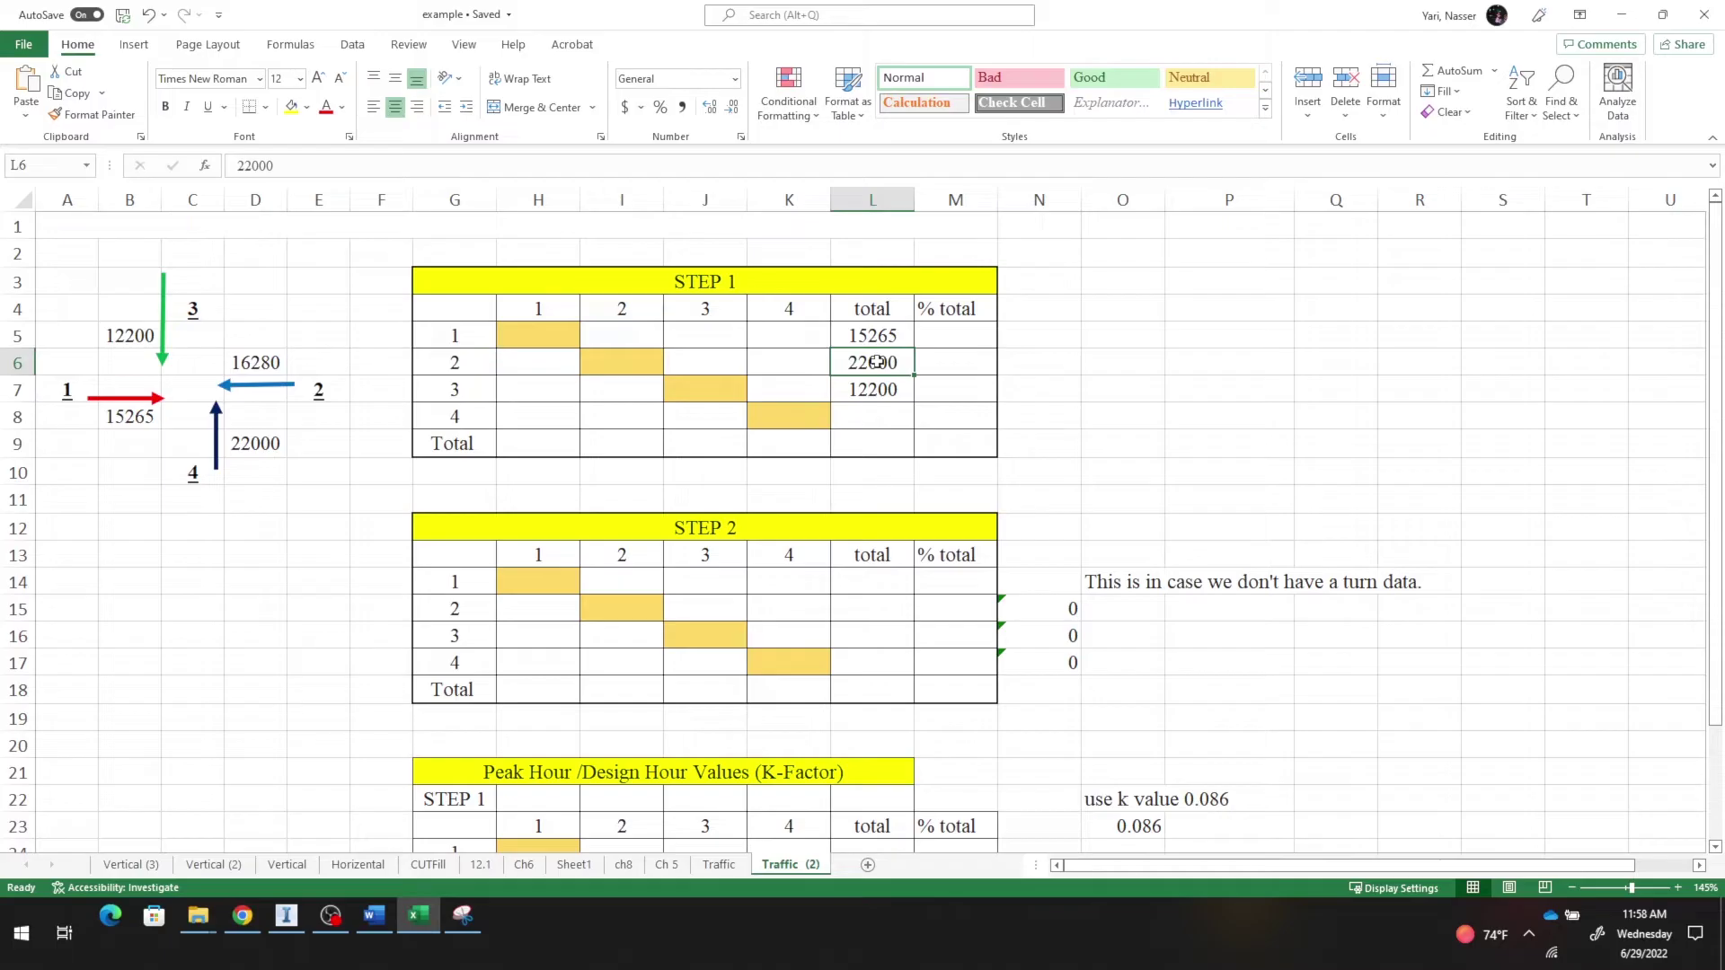
{"action": "type", "text": "1"}
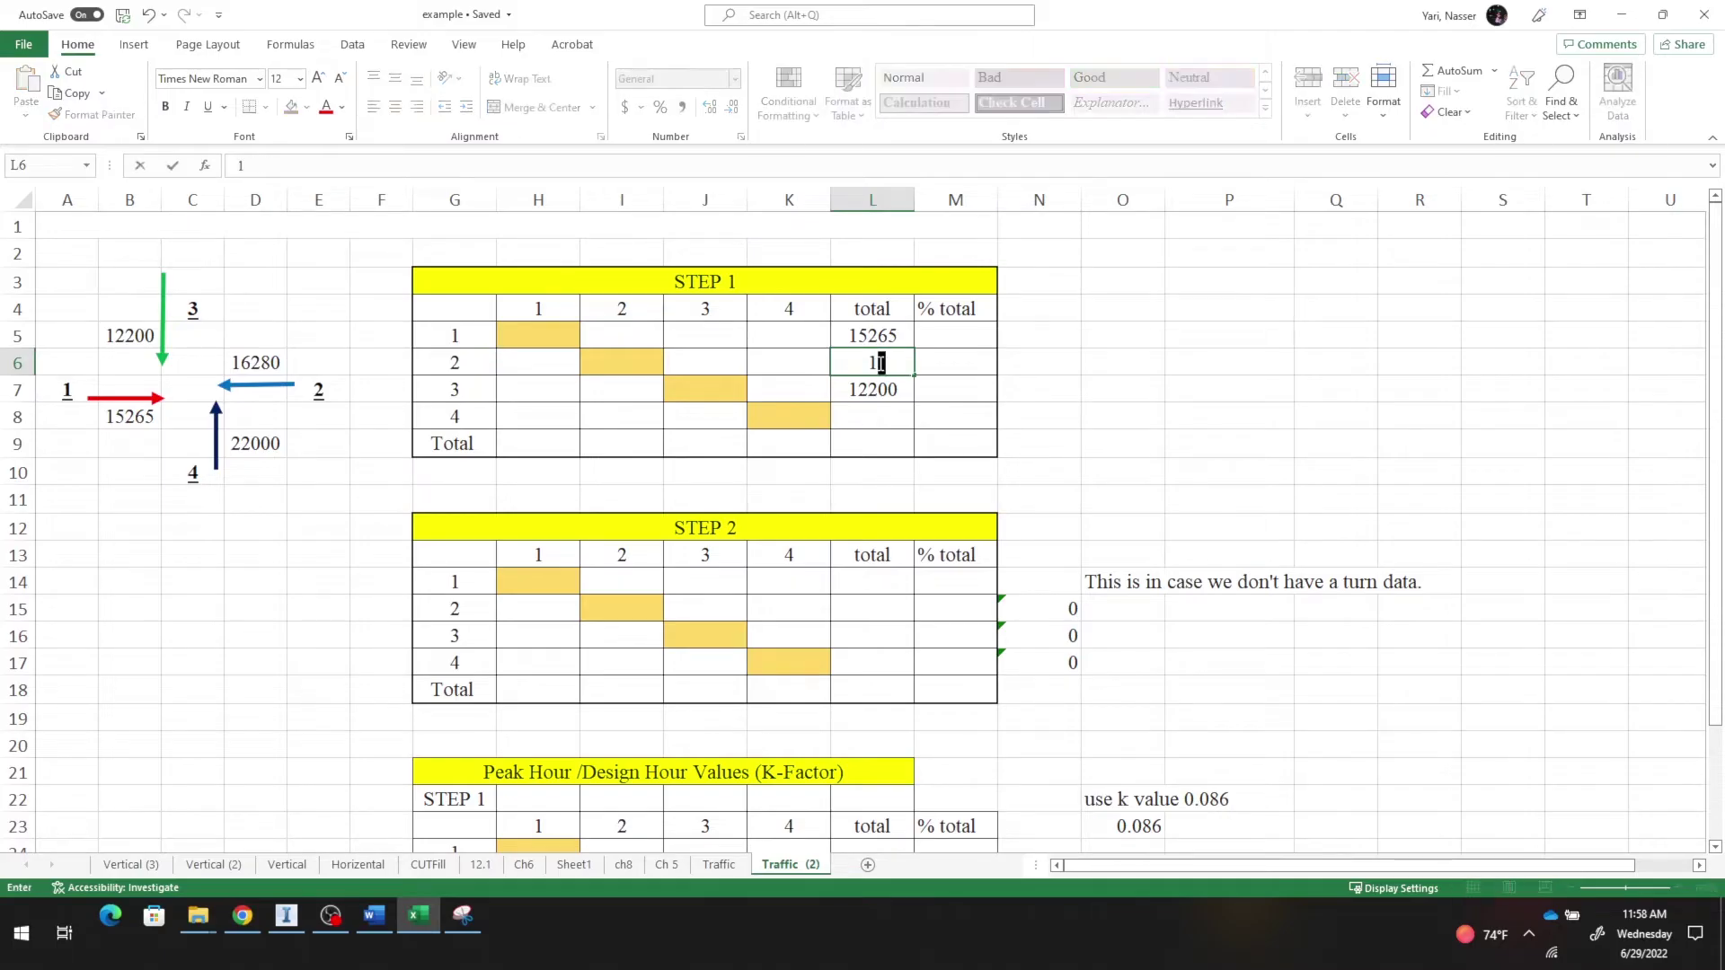
{"action": "type", "text": "6280"}
{"action": "left_click", "coordinate": [876, 412]}
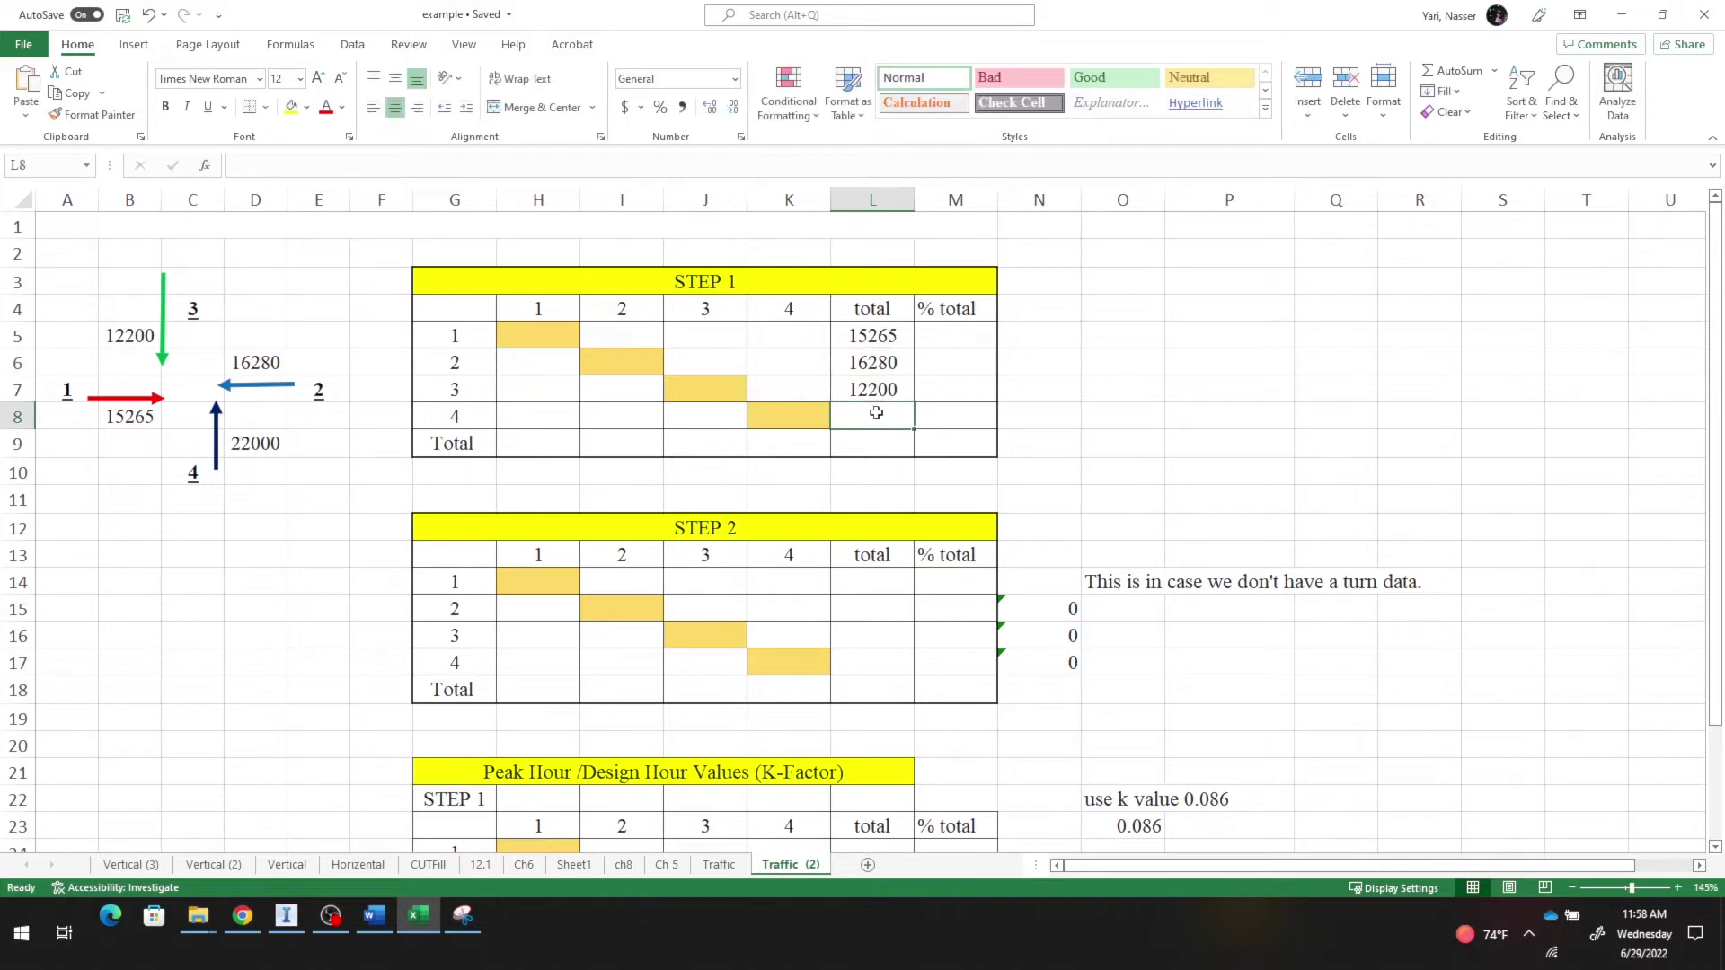
{"action": "type", "text": "22"}
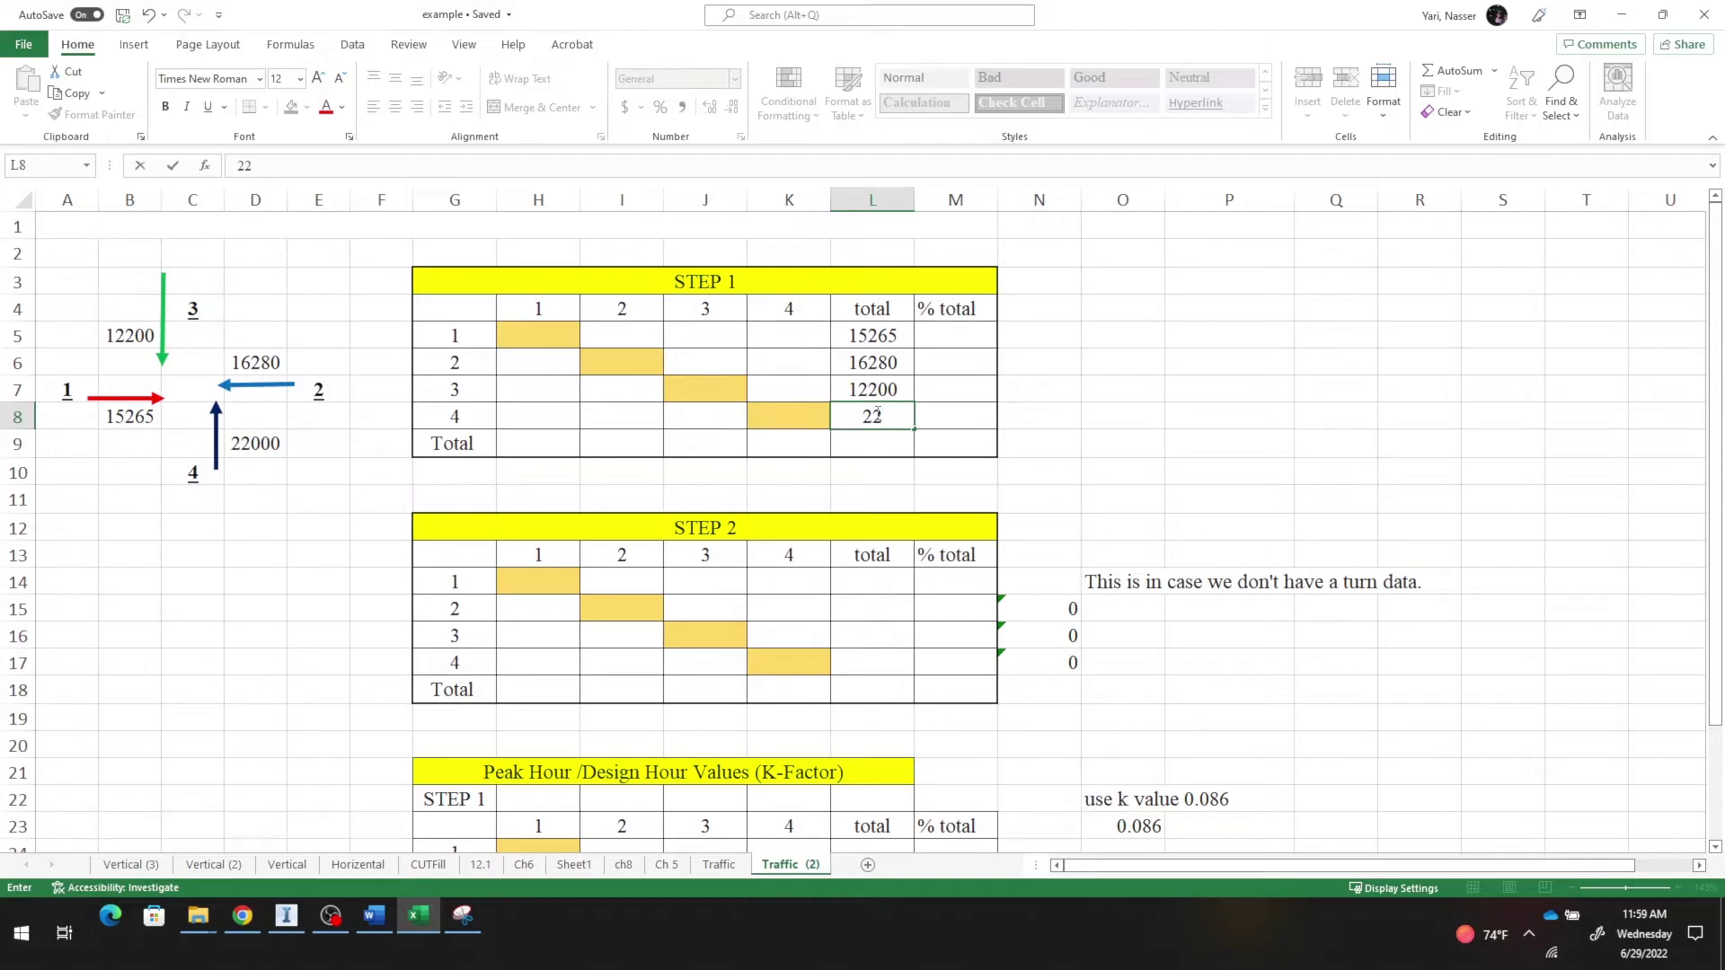
{"action": "type", "text": "000"}
{"action": "key", "text": "Return"}
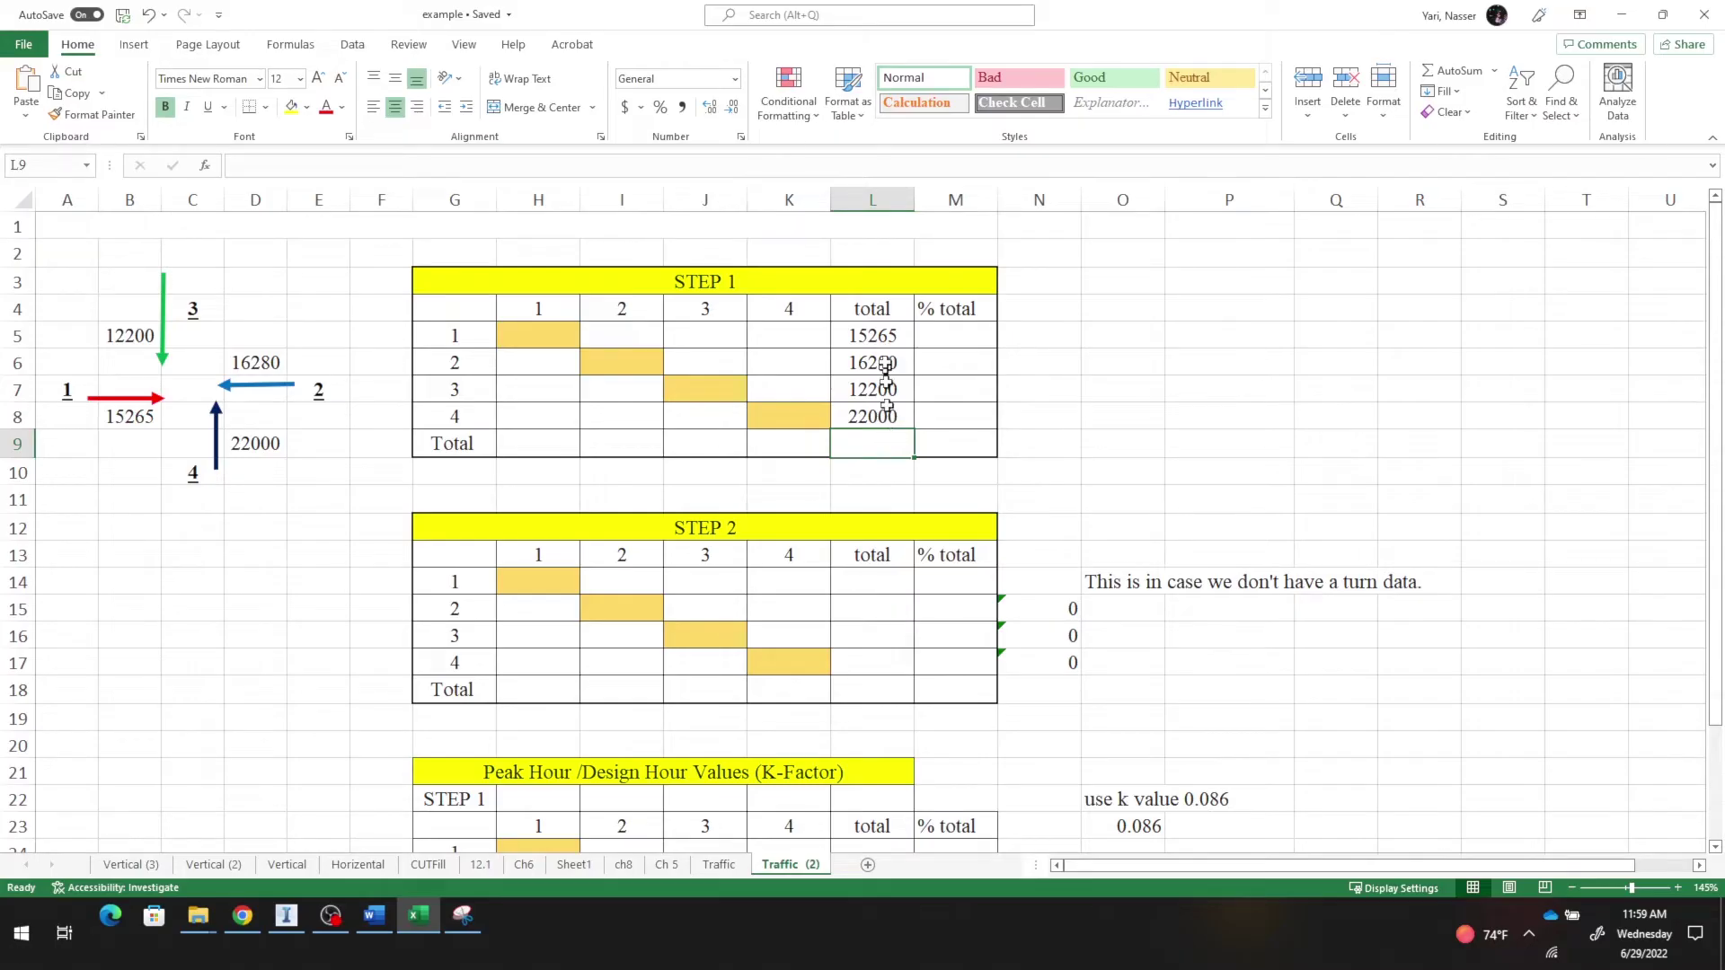
Step: Sum the four leg totals into L9 and calculate leg 1's % total in M5 as =L5/L9
{"action": "left_click_drag", "start_coordinate": [880, 339], "coordinate": [878, 420]}
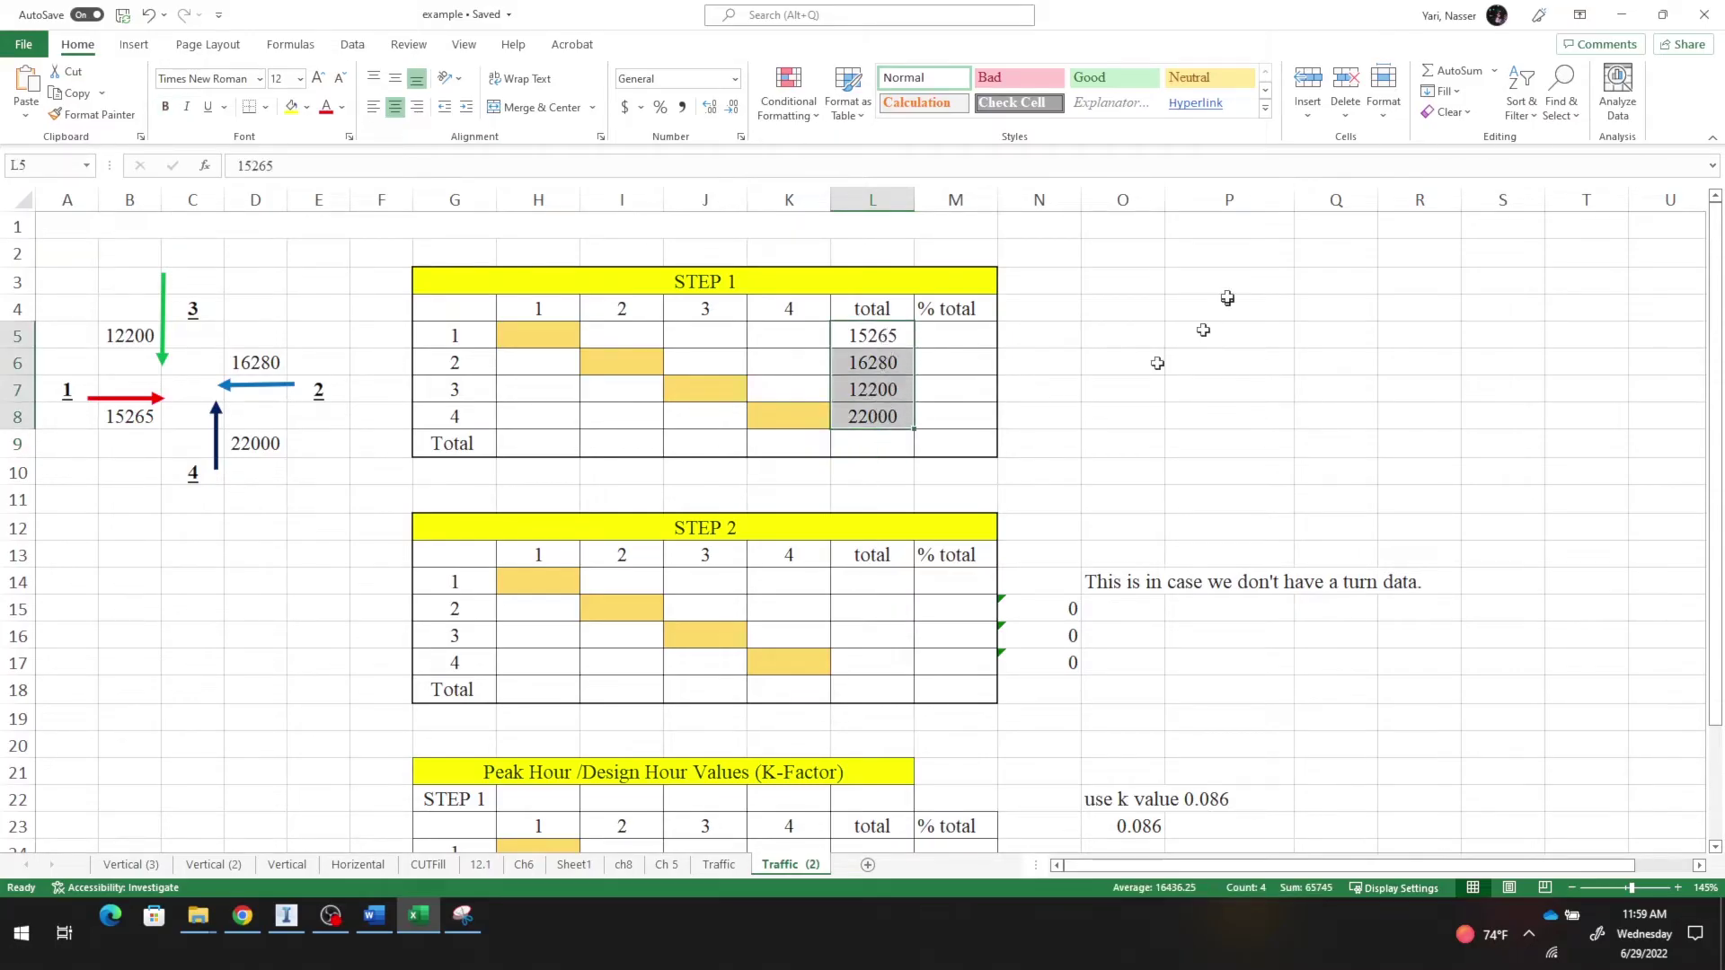
{"action": "left_click", "coordinate": [1460, 71]}
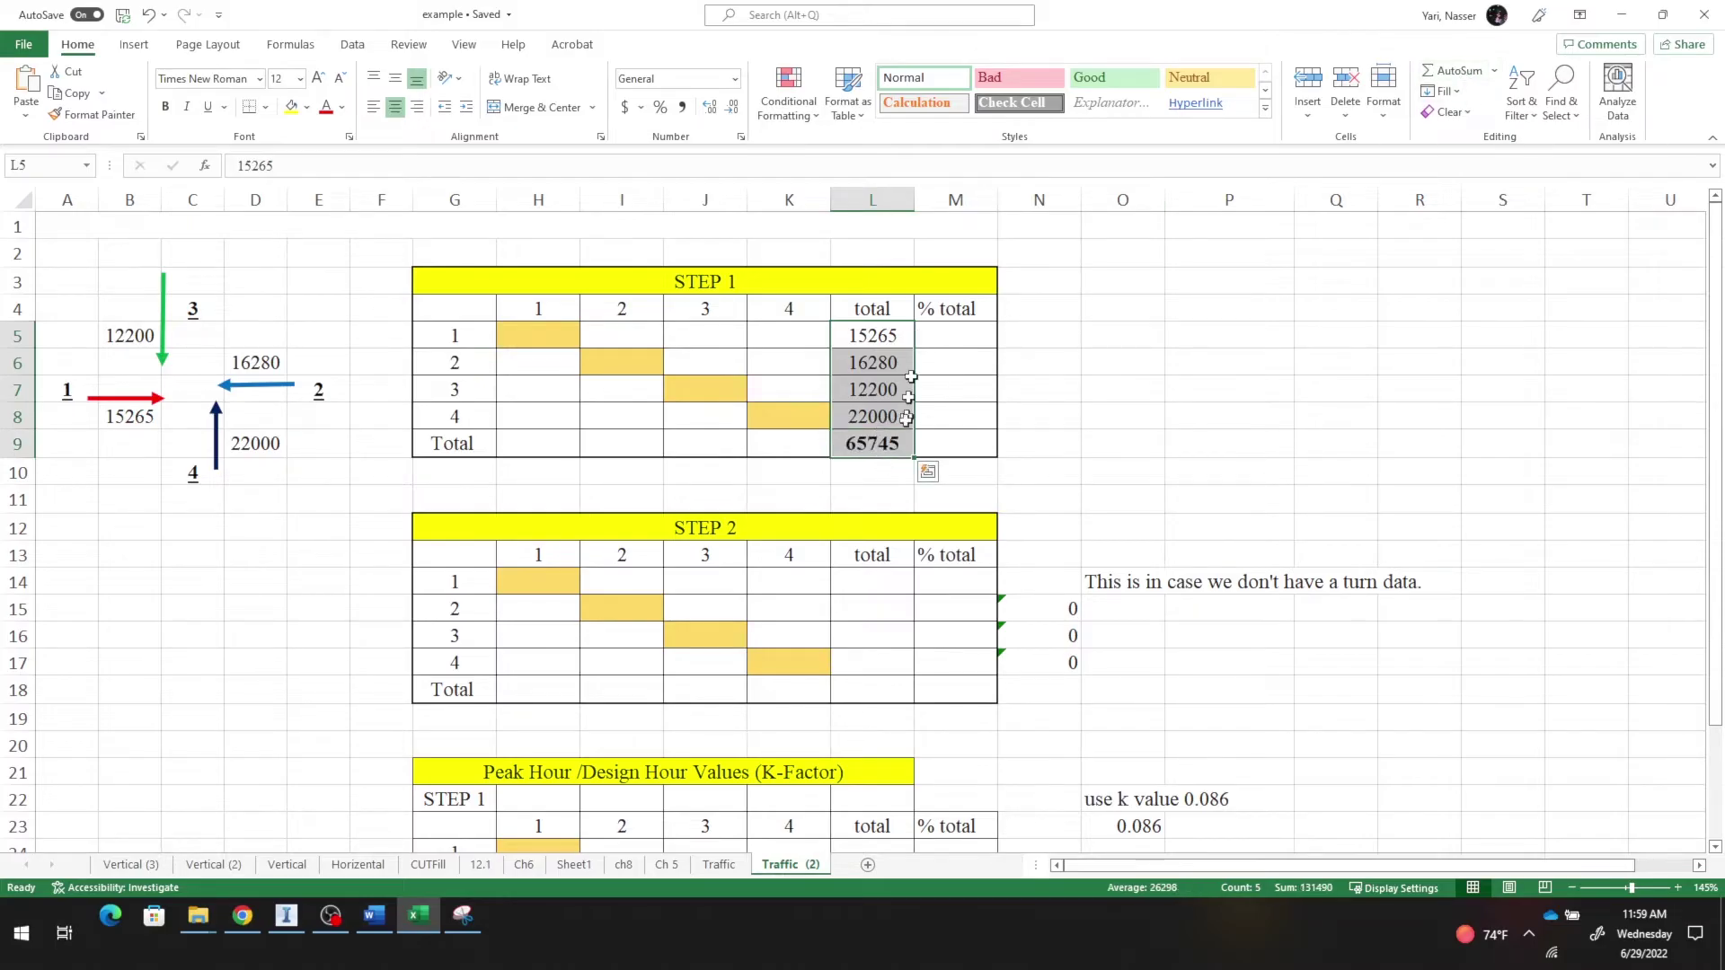
{"action": "left_click", "coordinate": [961, 335]}
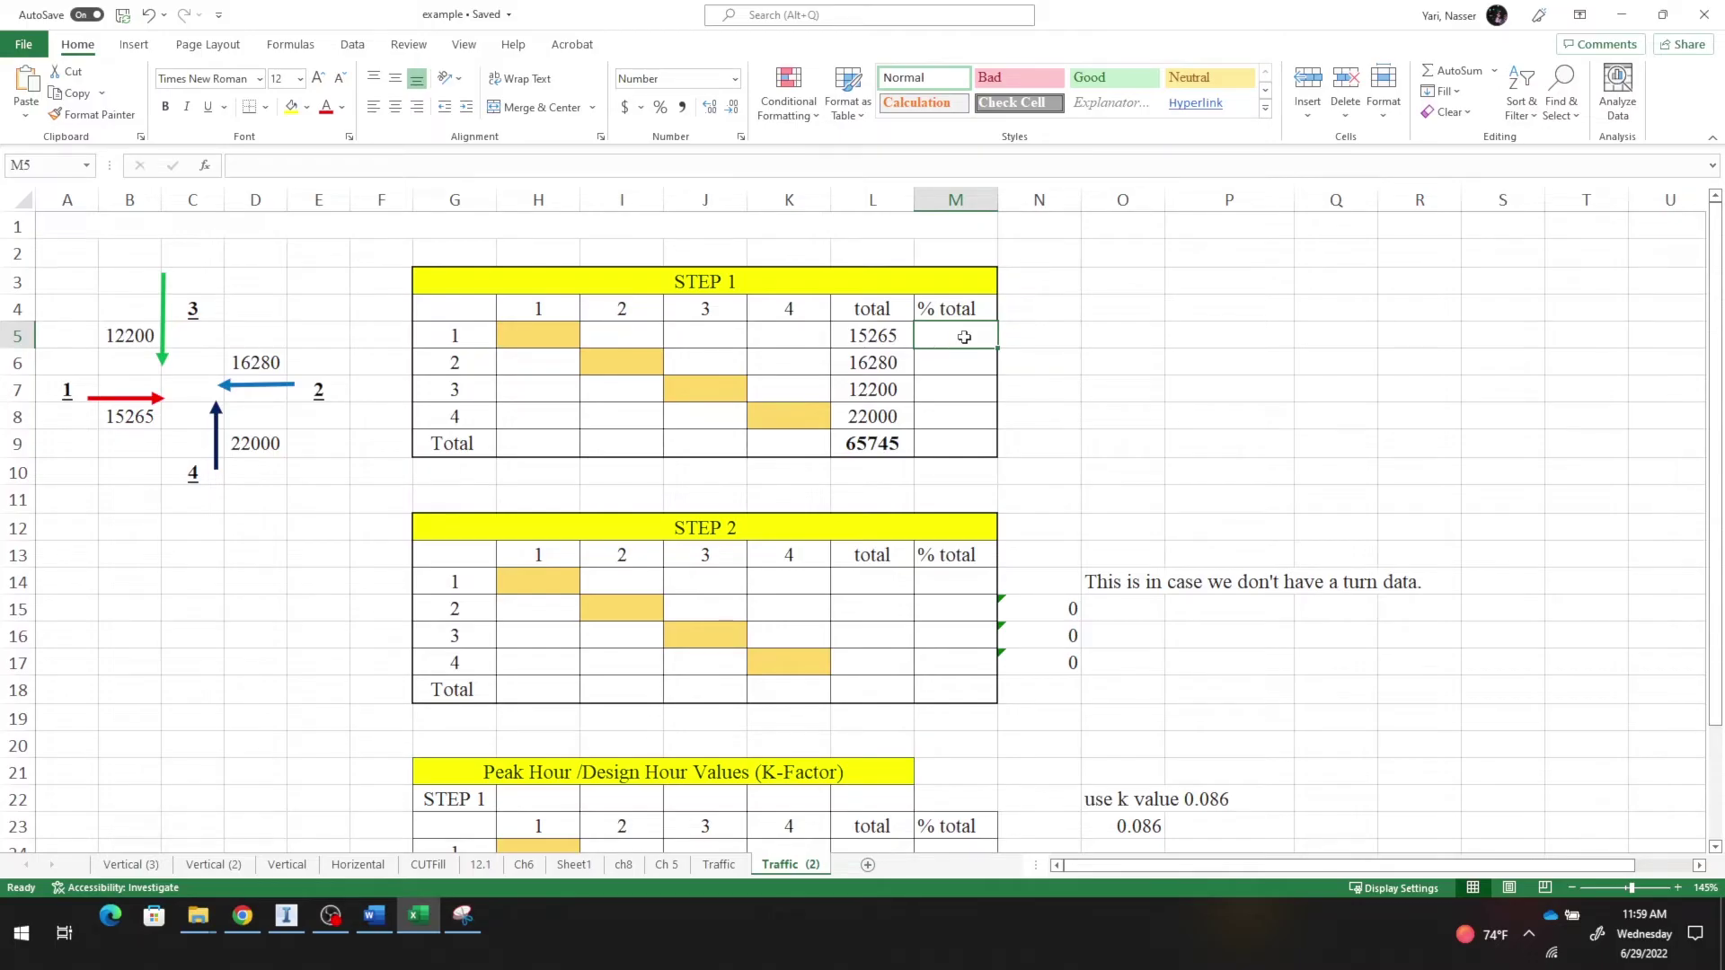
{"action": "type", "text": "="}
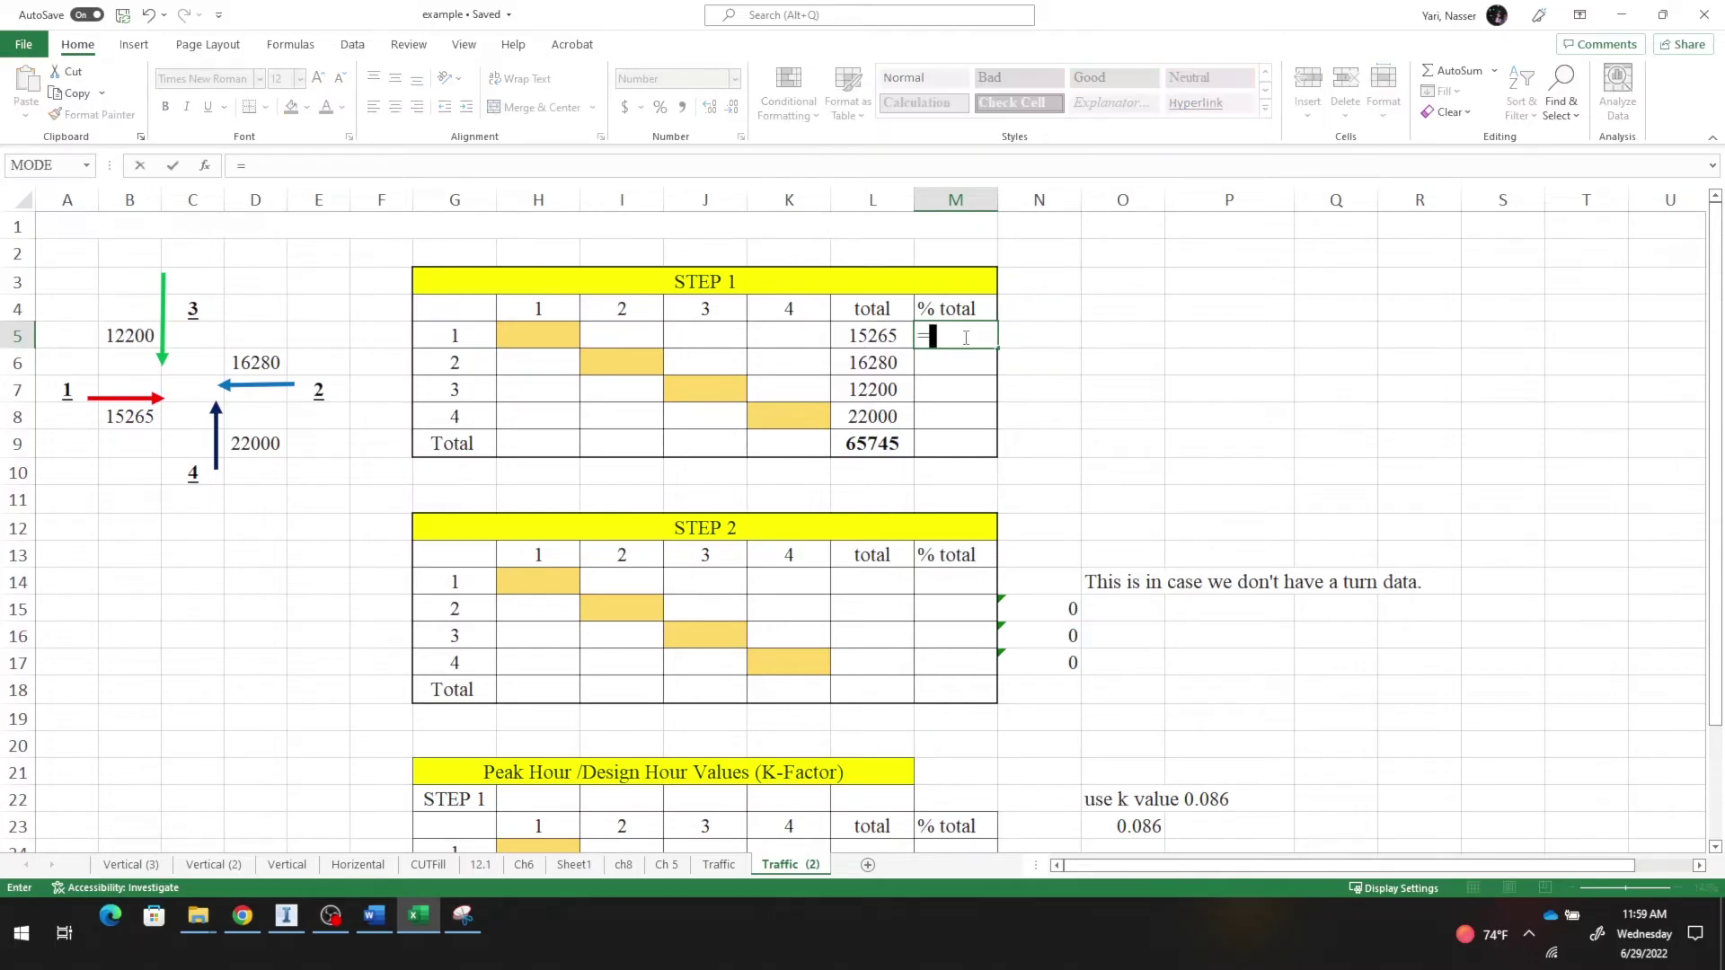
{"action": "left_click", "coordinate": [876, 336]}
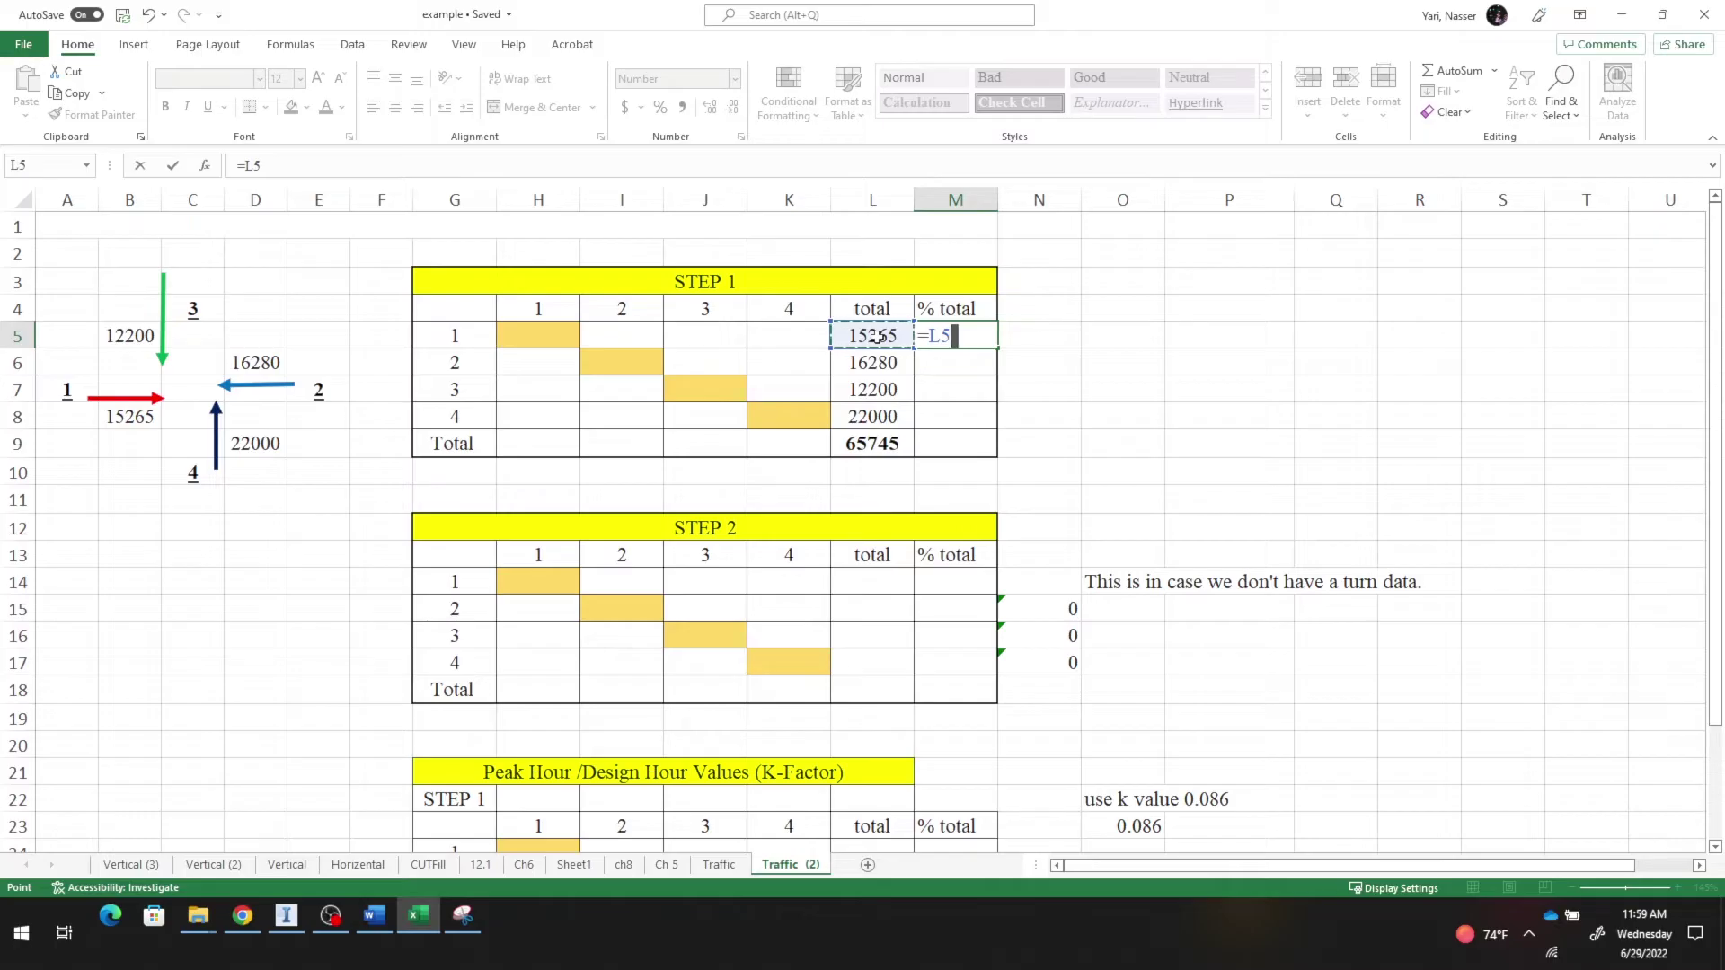
{"action": "type", "text": "/"}
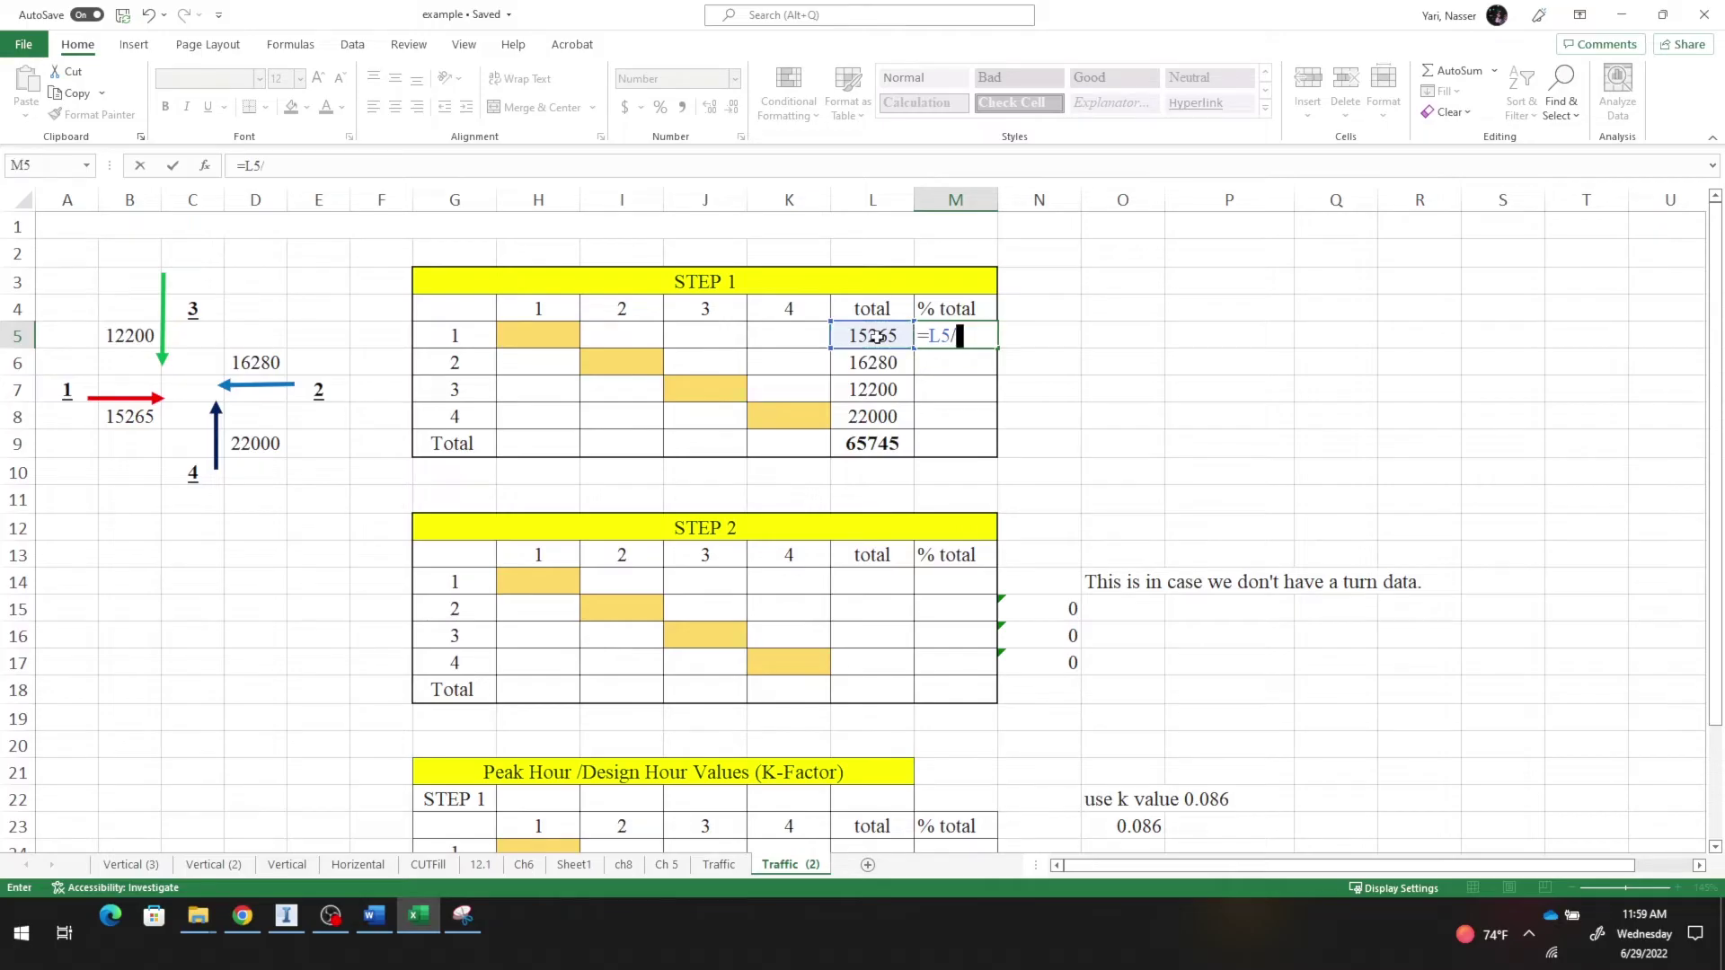
{"action": "left_click", "coordinate": [866, 447]}
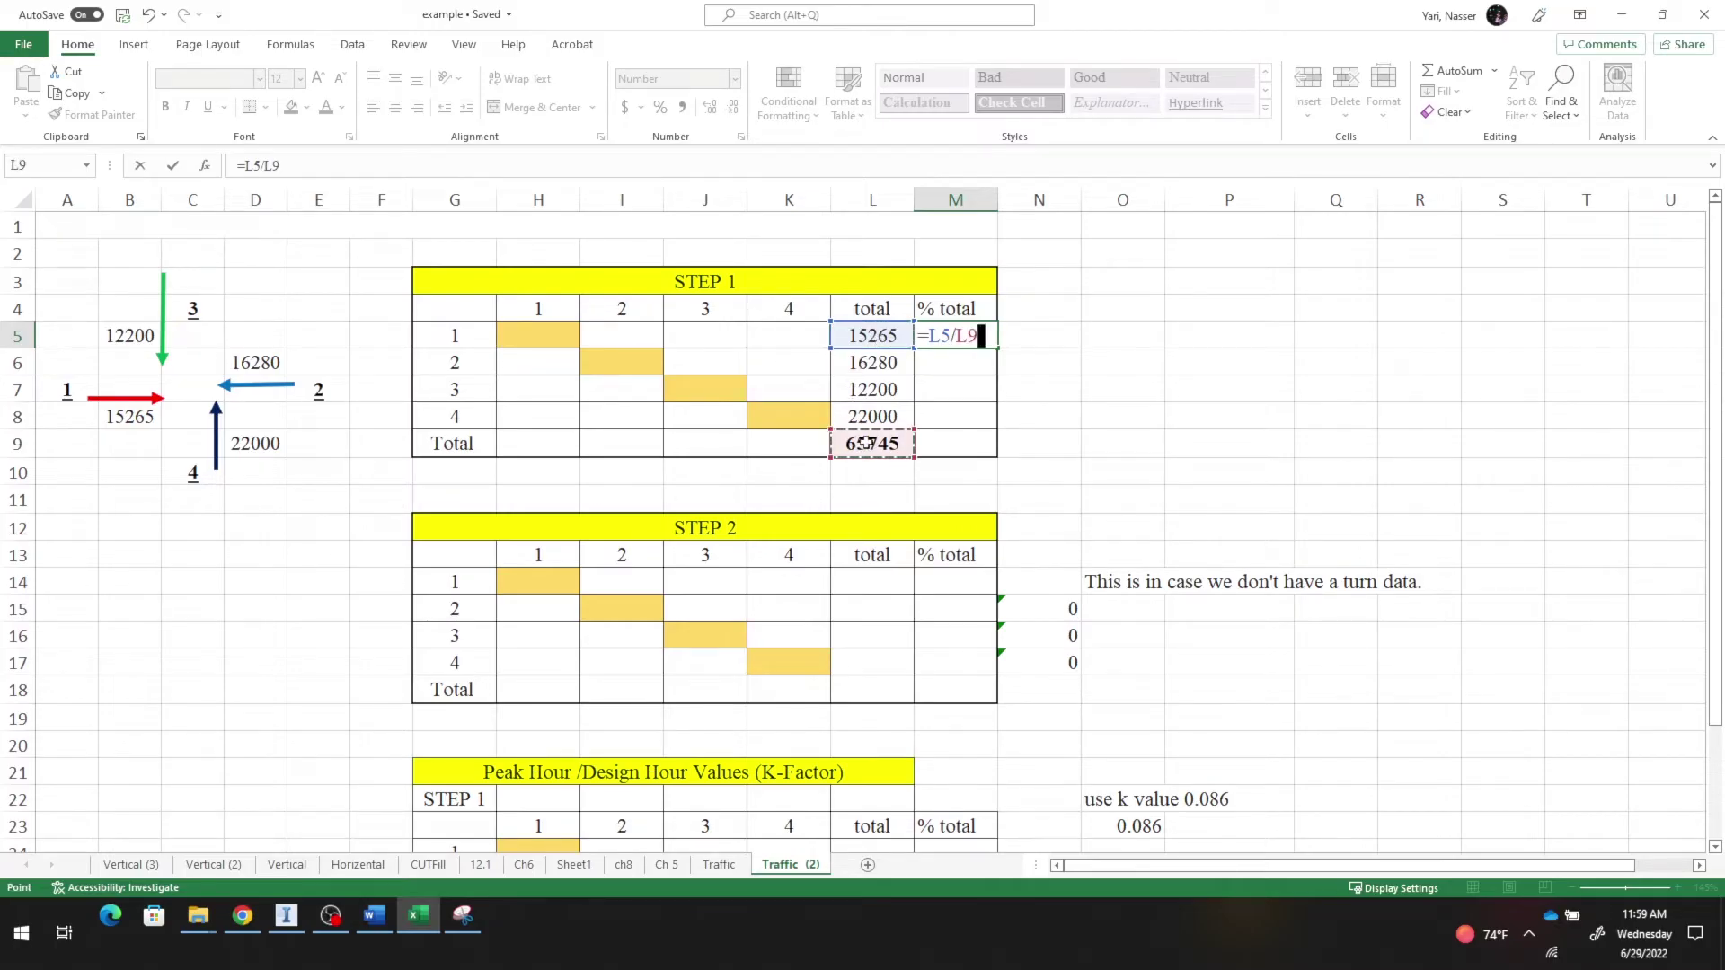
{"action": "key", "text": "Return"}
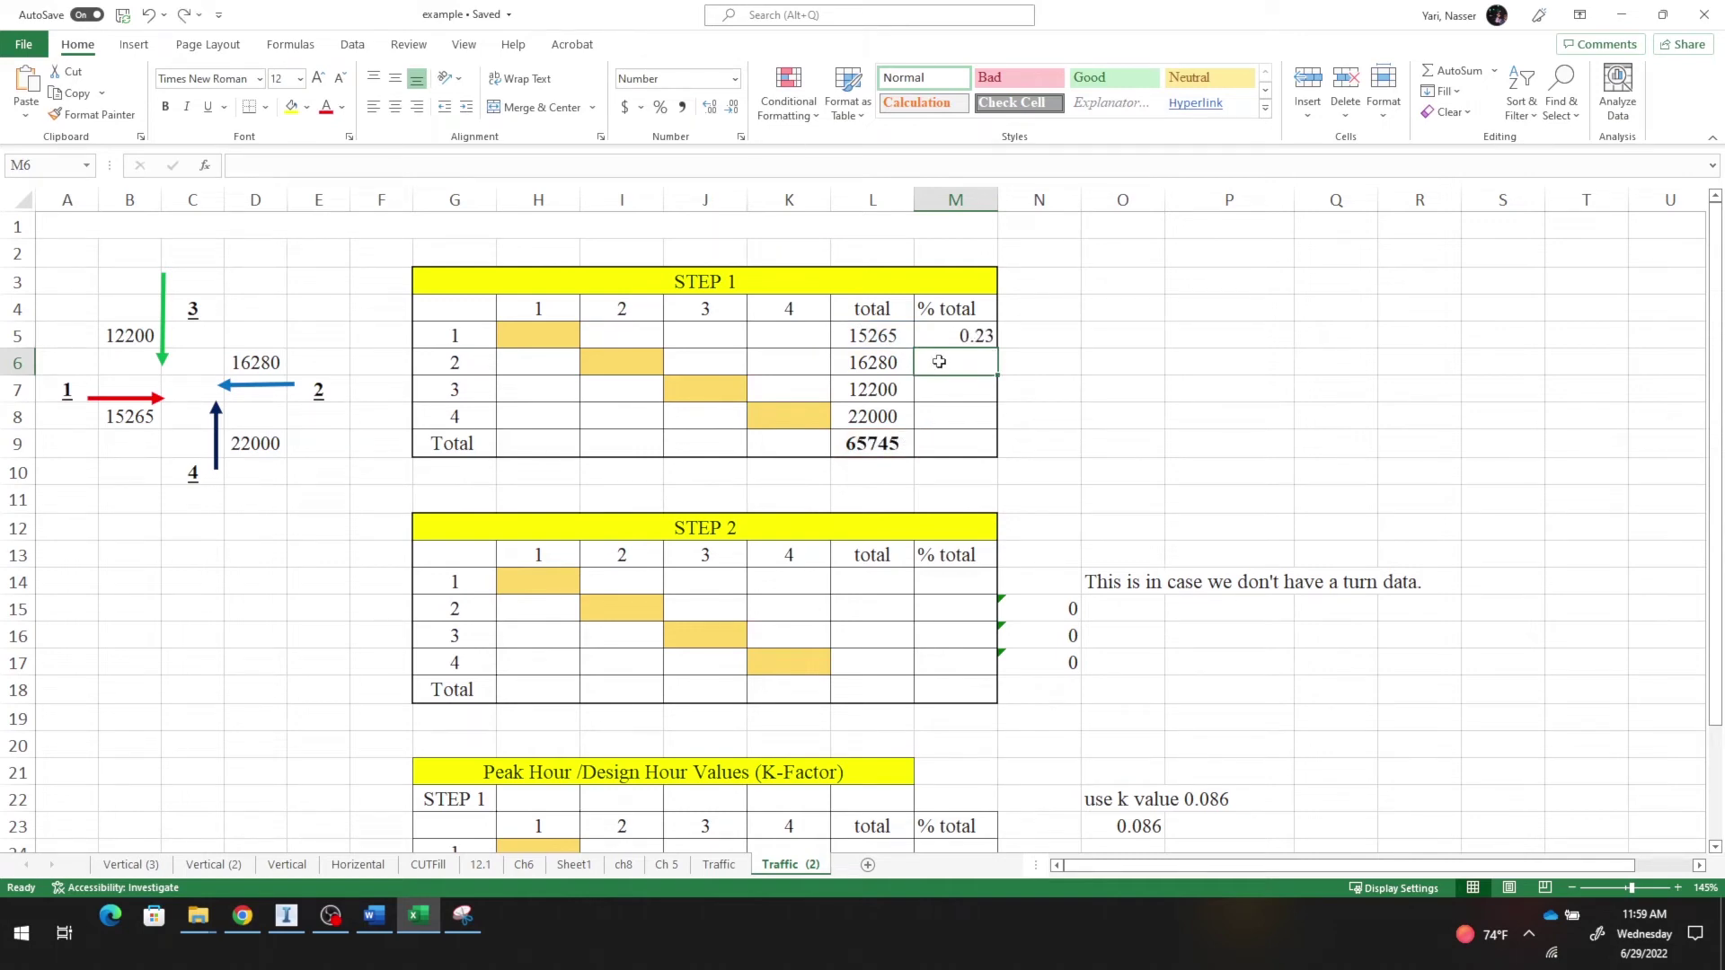
Step: Calculate the % total for legs 2, 3 and 4 in M6:M8 by dividing each leg's total by L9
{"action": "type", "text": "="}
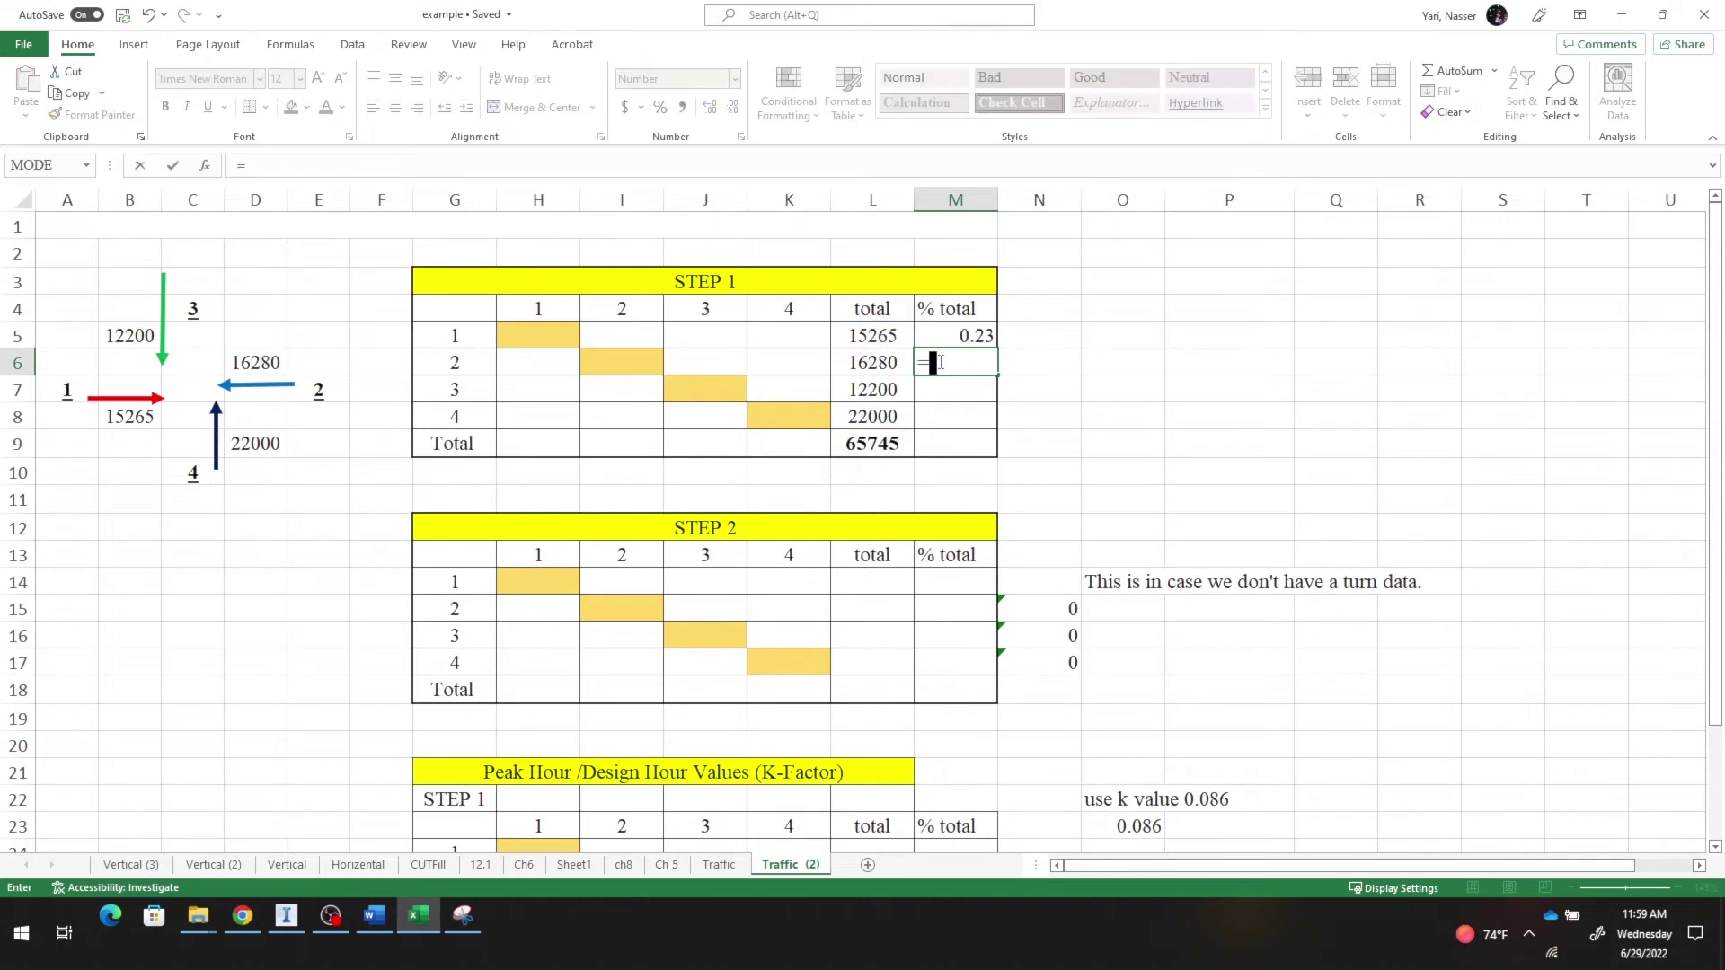
{"action": "left_click", "coordinate": [873, 363]}
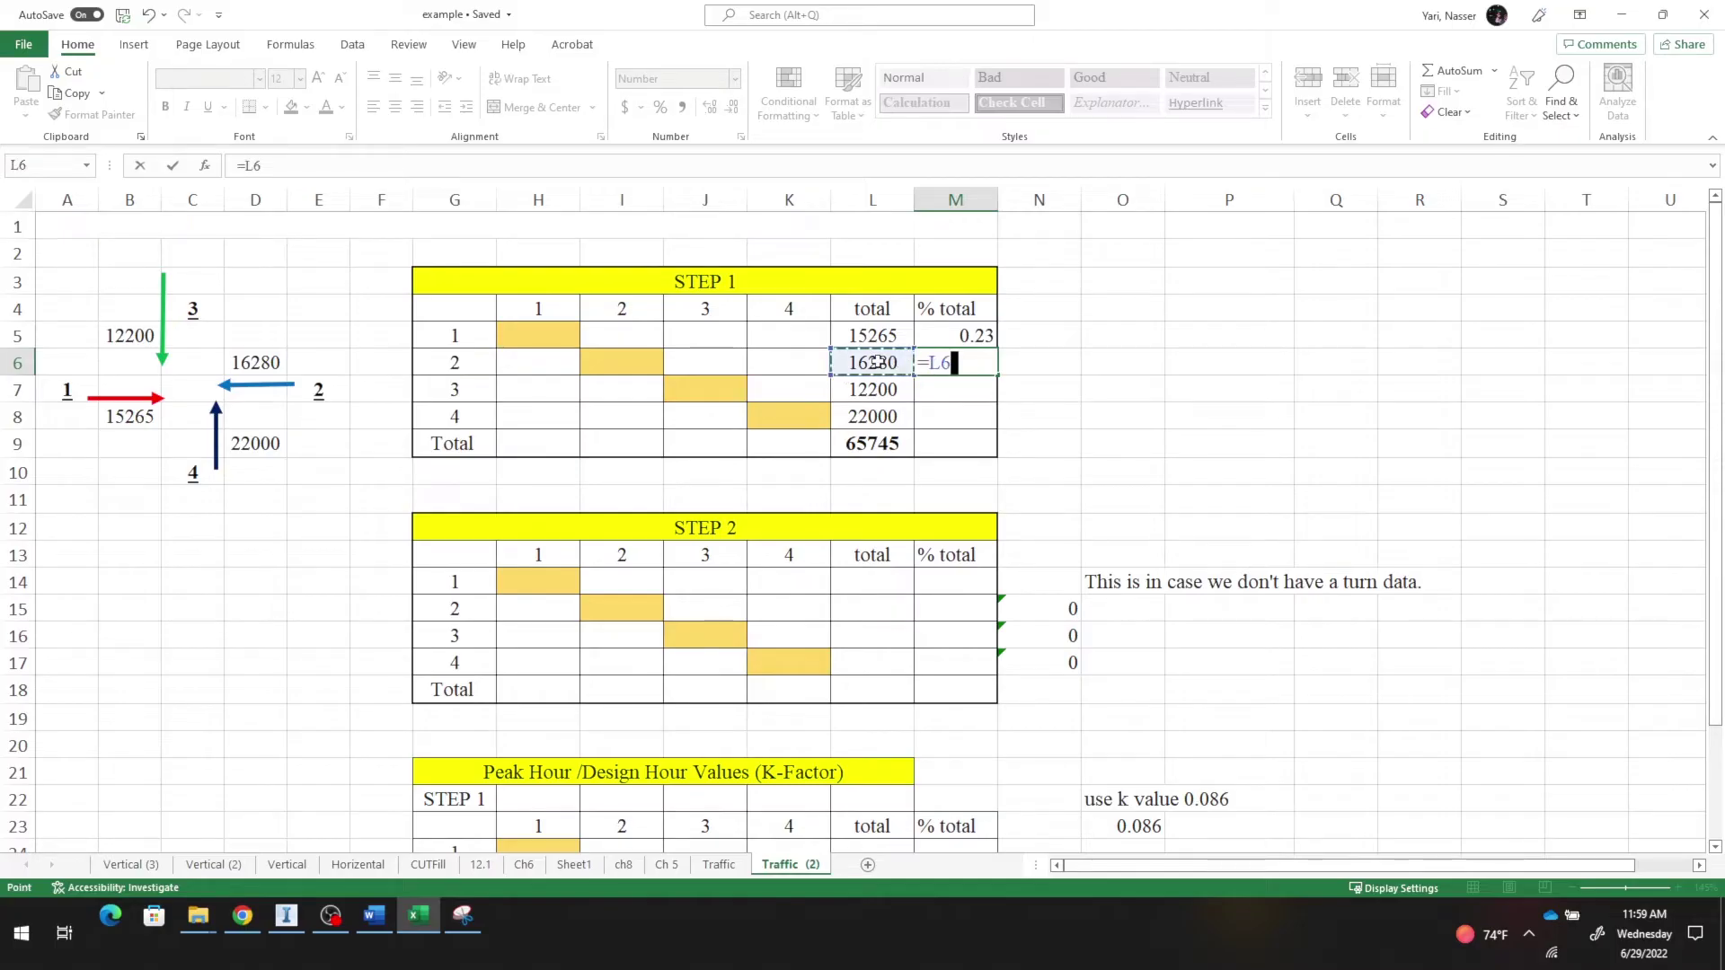
{"action": "type", "text": "/"}
{"action": "left_click", "coordinate": [874, 443]}
{"action": "key", "text": "Return"}
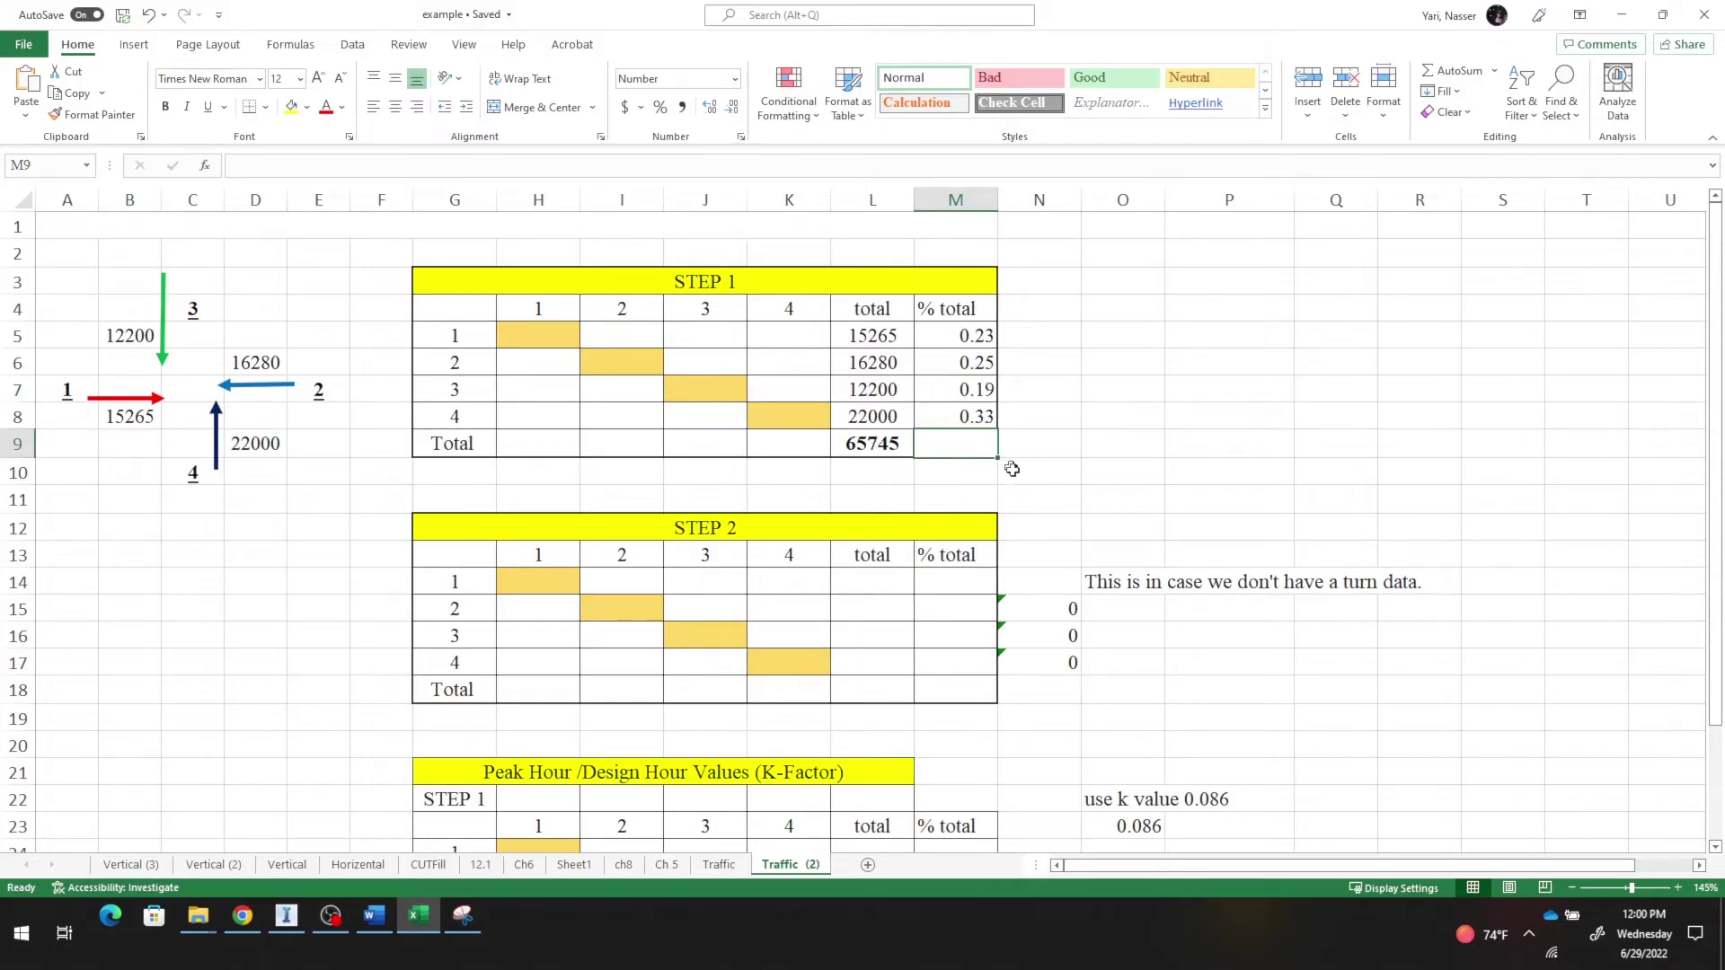
{"action": "left_click_drag", "start_coordinate": [976, 496], "coordinate": [974, 485]}
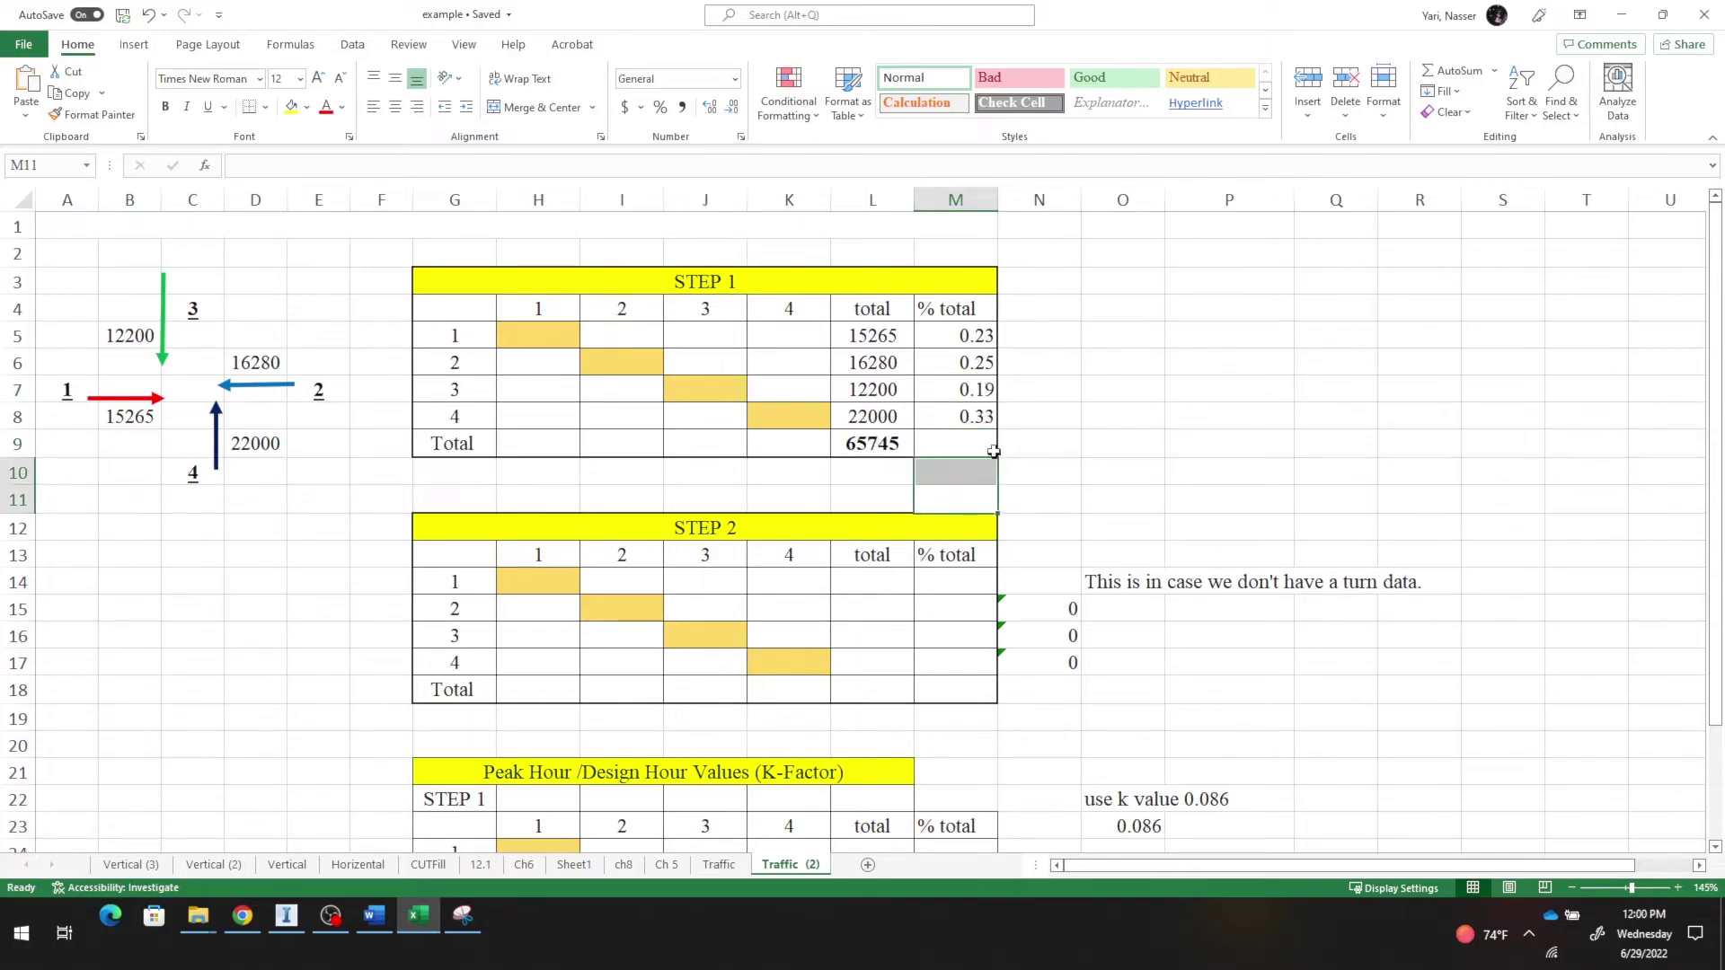
Step: Calculate the leg 1 to leg 1 volume in H5 of the STEP 1 table as =L5*M5
{"action": "left_click", "coordinate": [531, 335]}
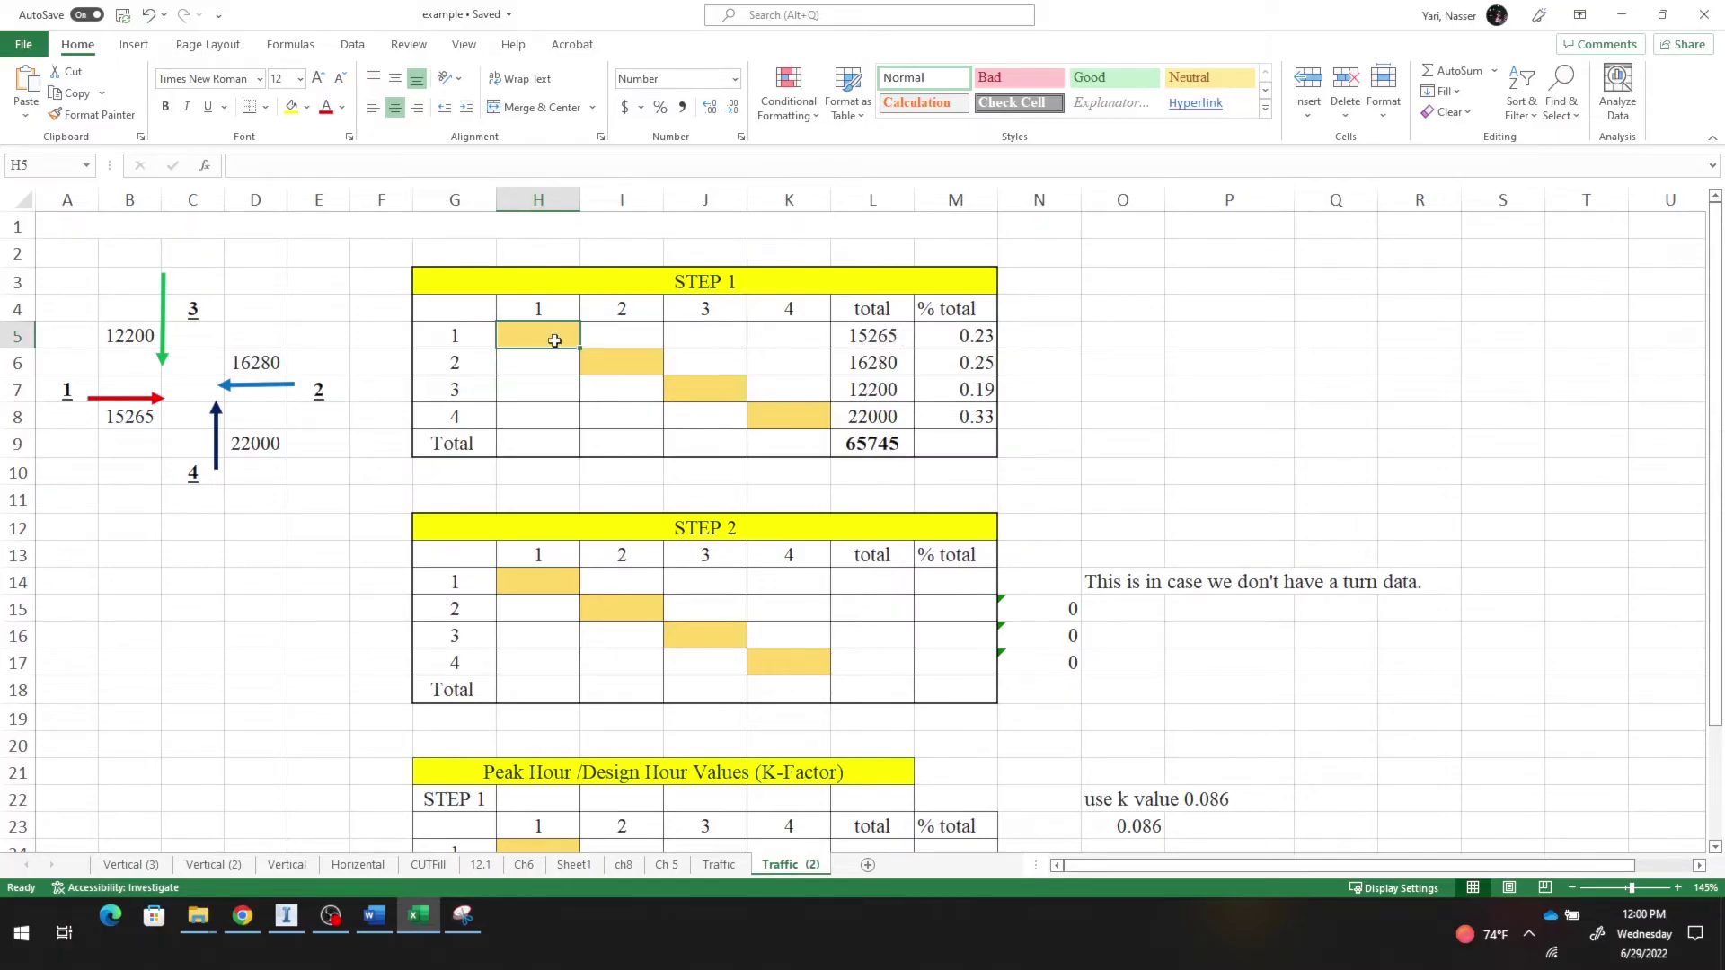
{"action": "type", "text": "="}
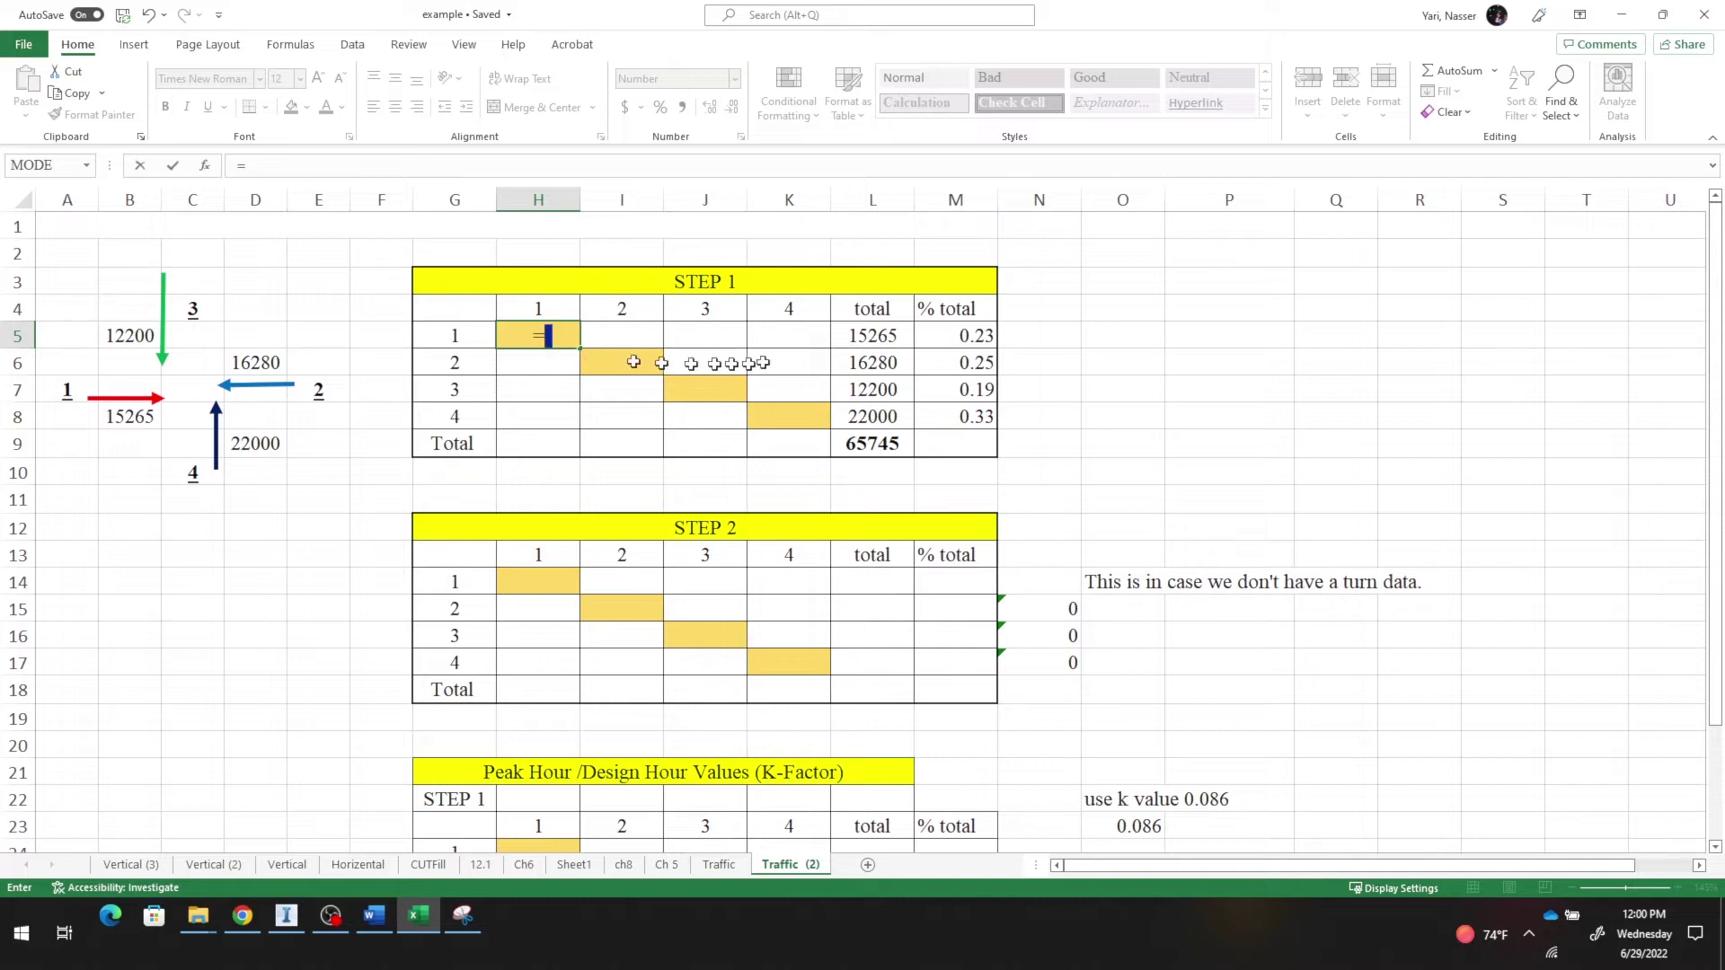
{"action": "left_click", "coordinate": [866, 335]}
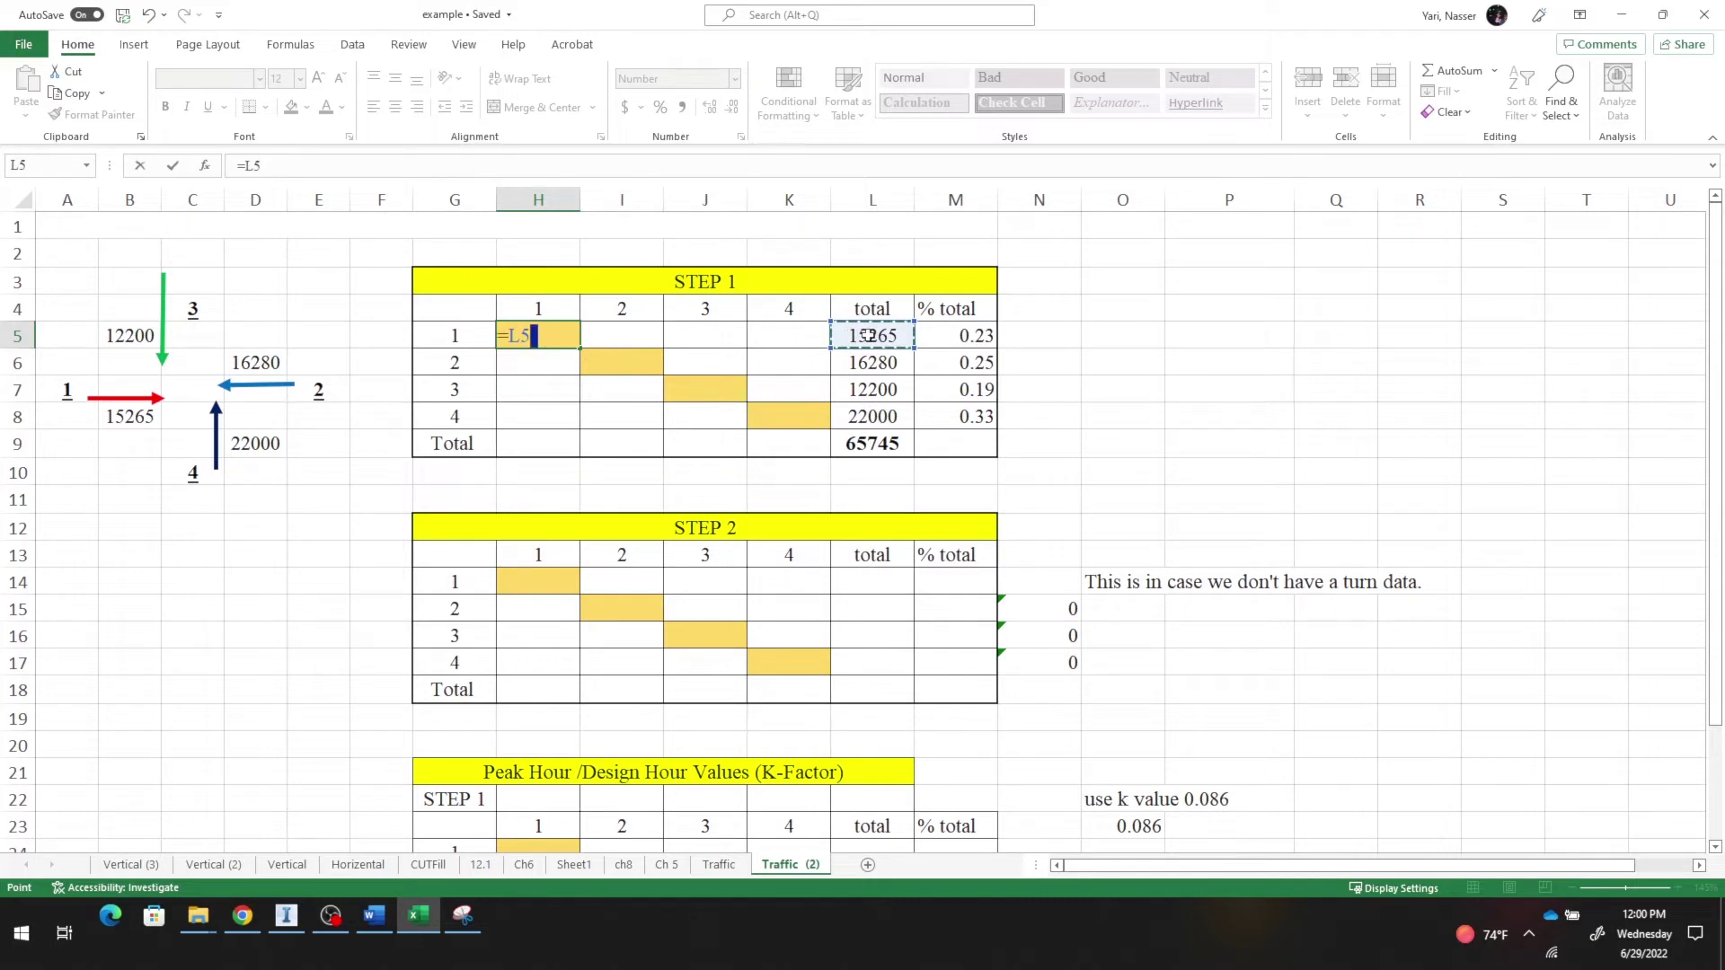
{"action": "type", "text": "*"}
{"action": "left_click", "coordinate": [985, 337]}
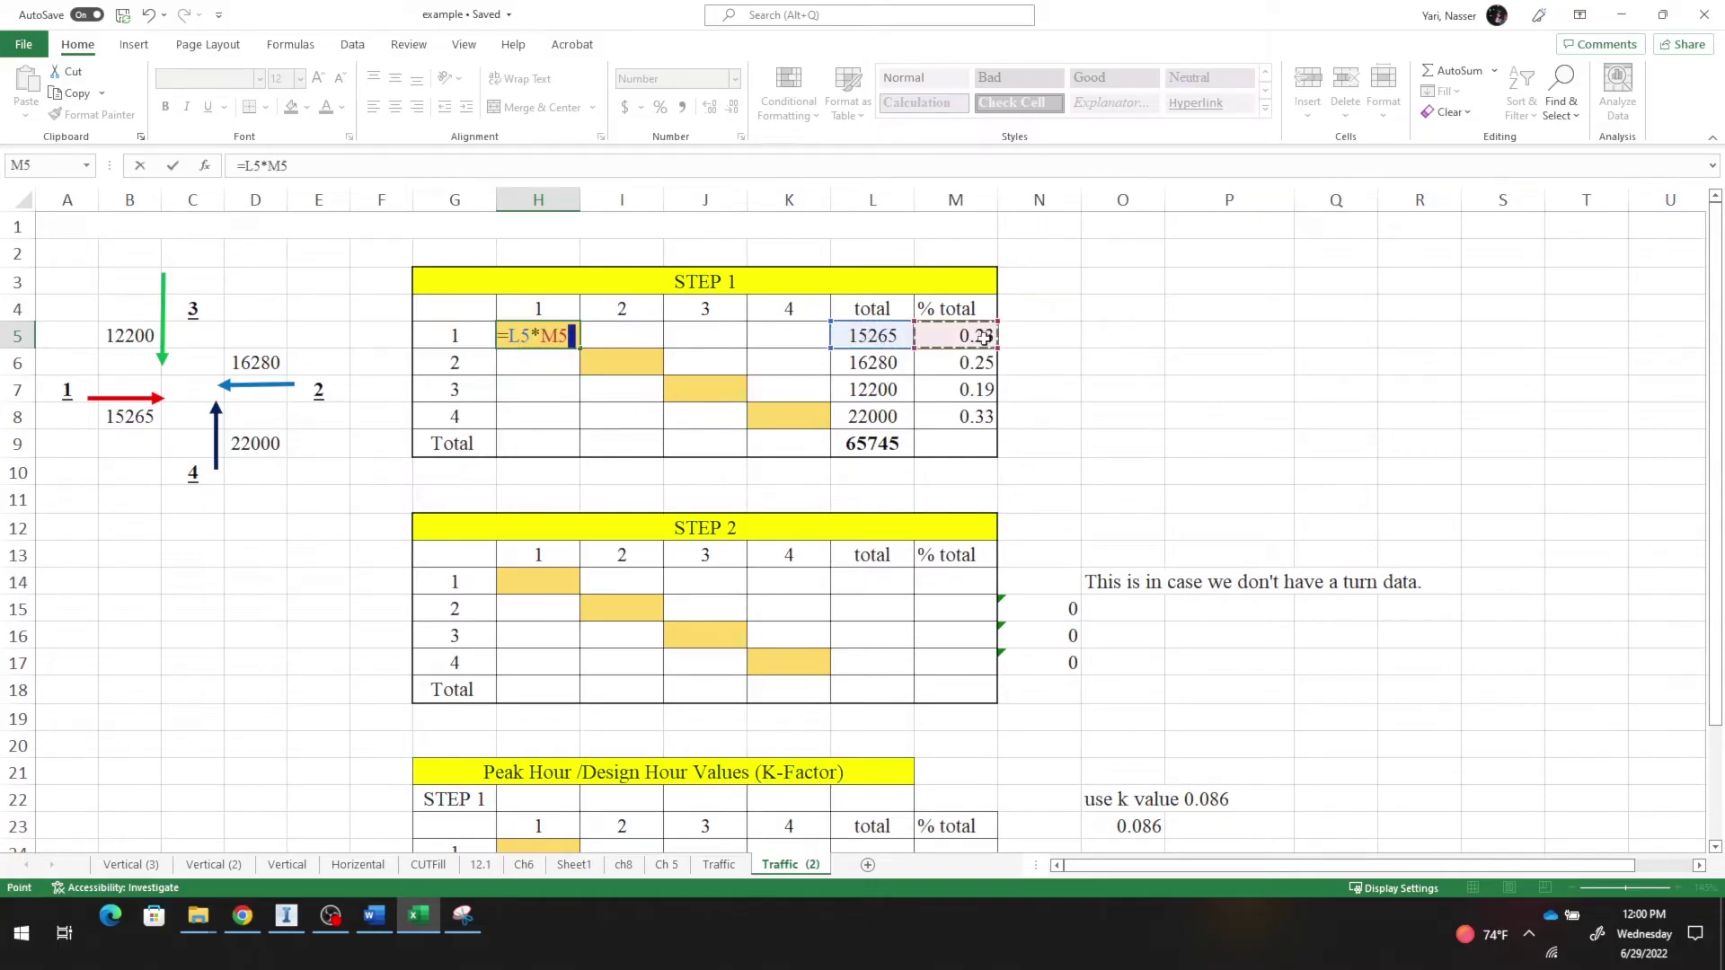
{"action": "key", "text": "Return"}
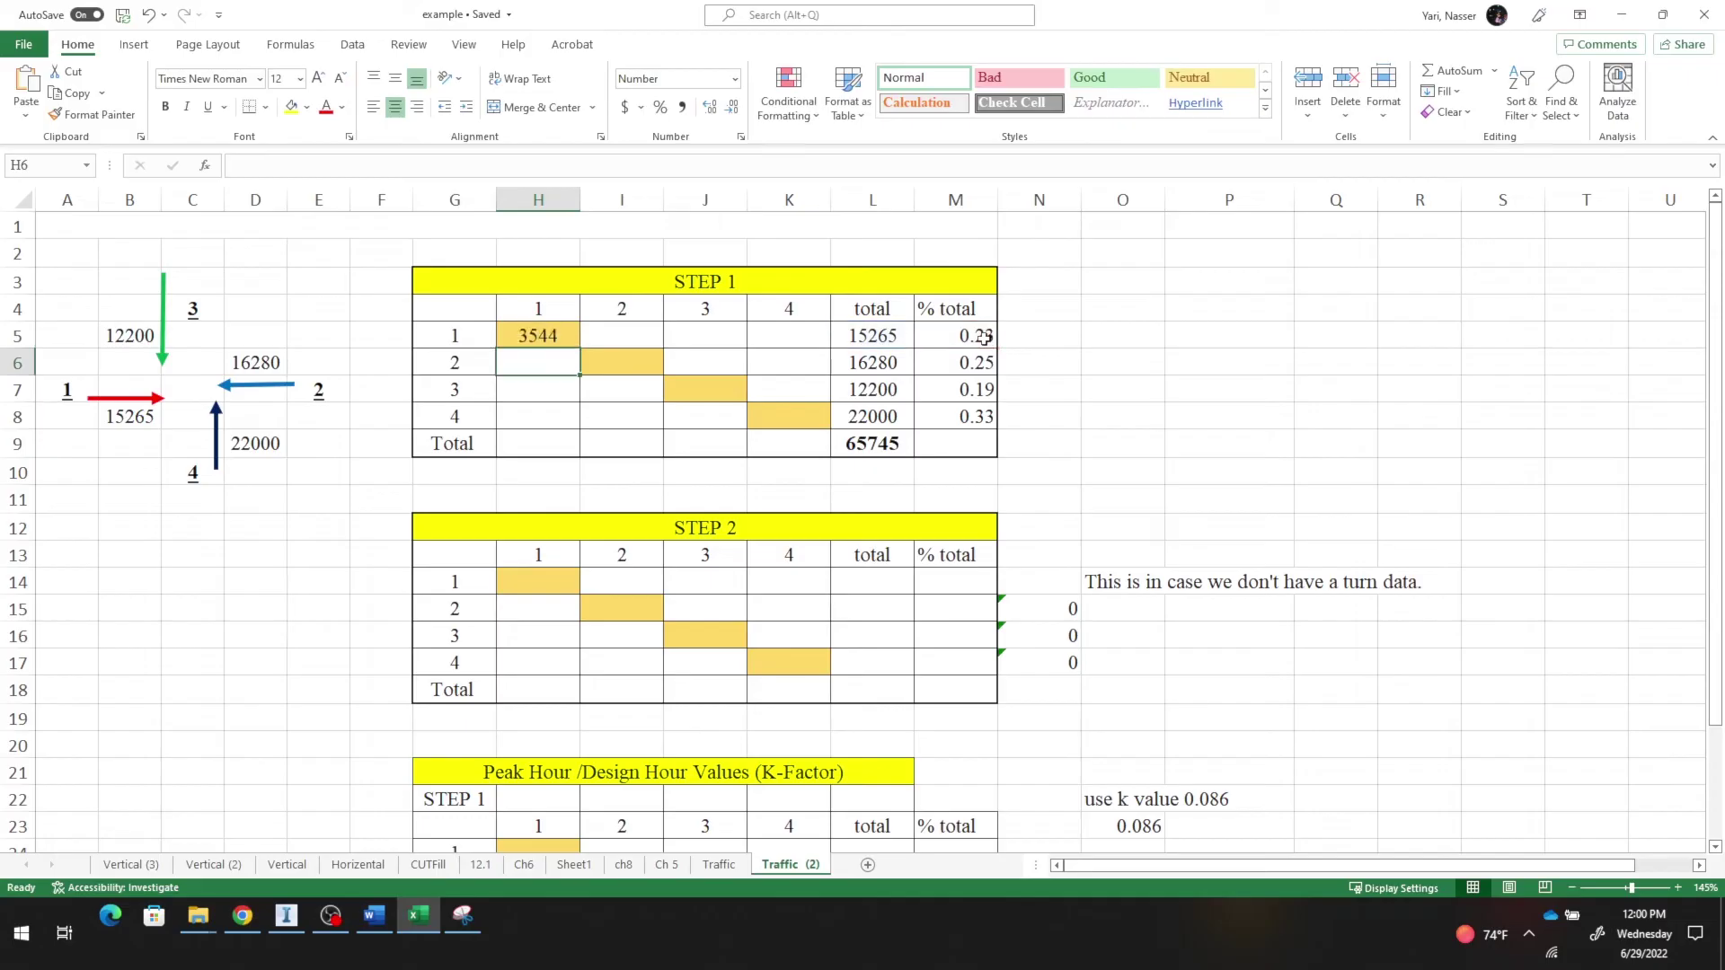
Step: Calculate the leg 1 to leg 2 volume in I5 of the STEP 1 table as =L5*M6
{"action": "left_click", "coordinate": [617, 335]}
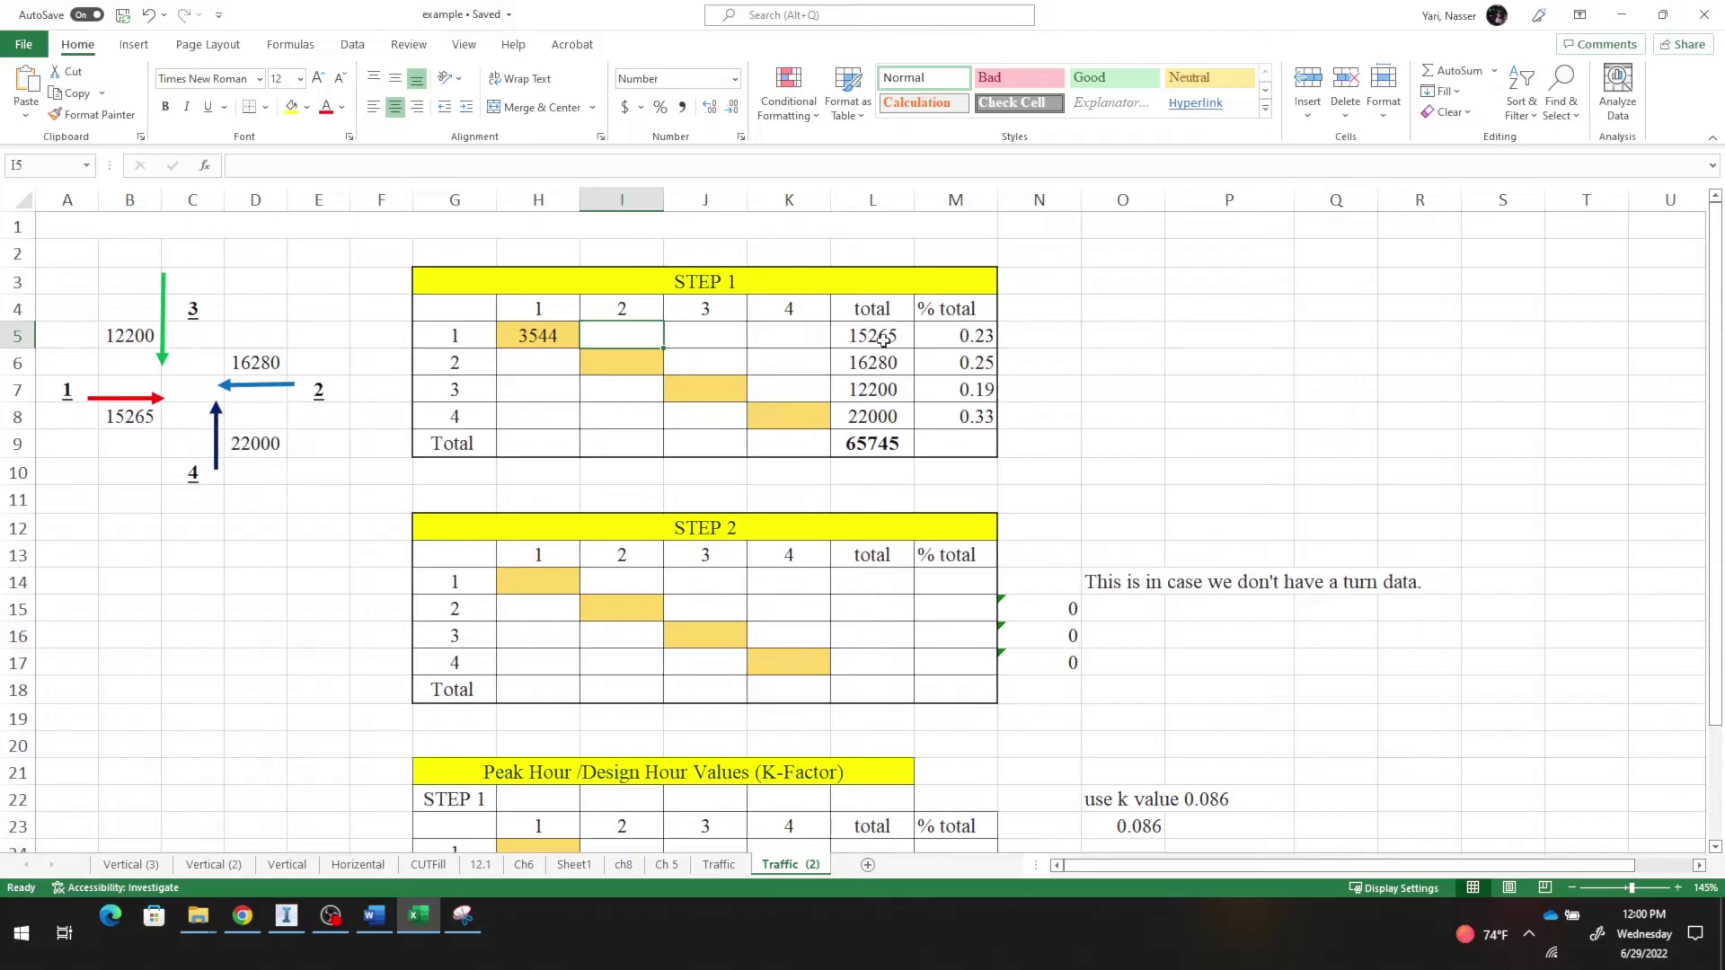
{"action": "type", "text": "="}
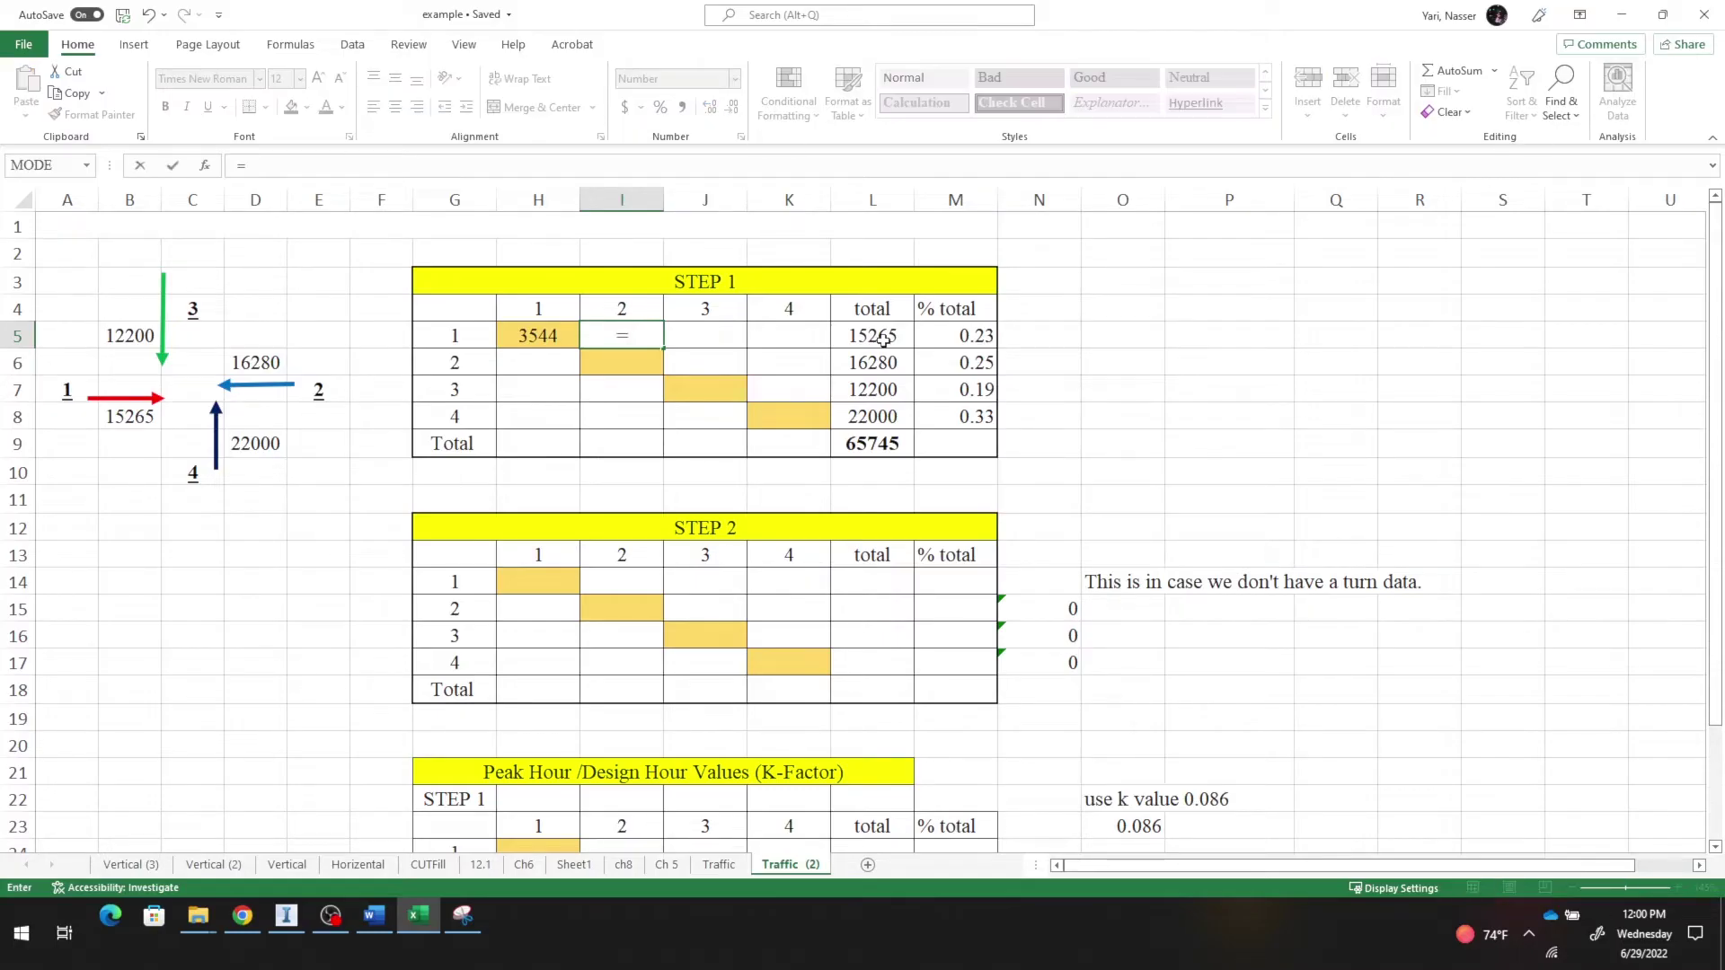
{"action": "left_click", "coordinate": [882, 339]}
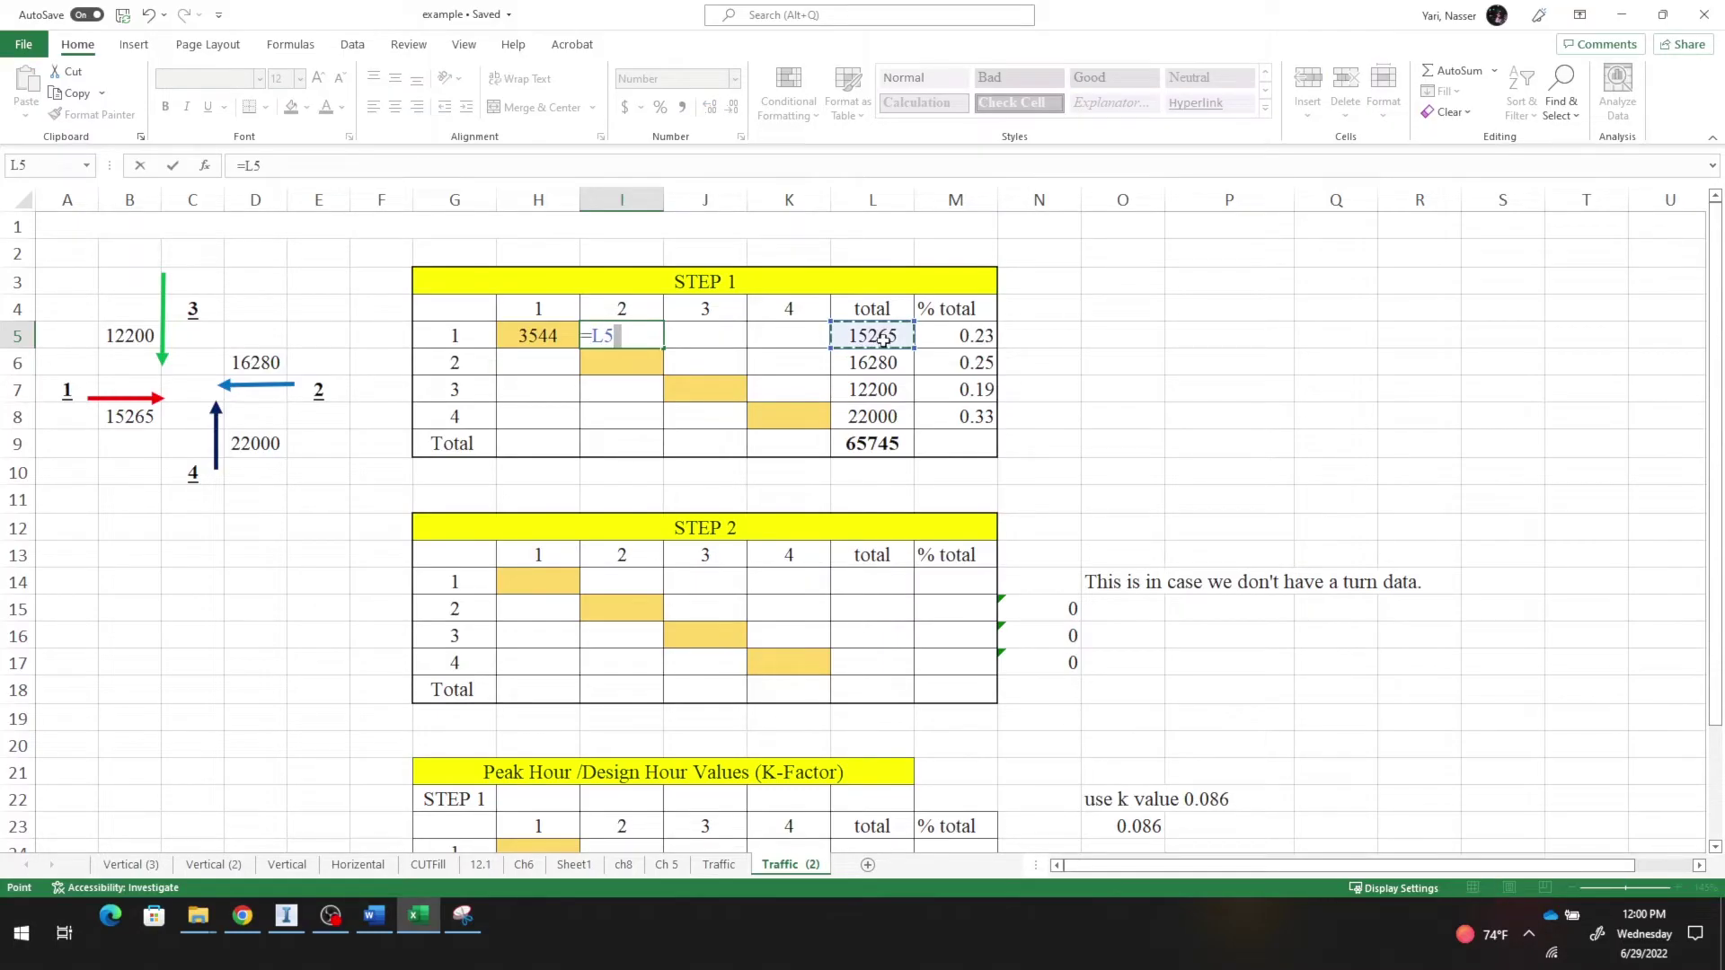
{"action": "type", "text": "*"}
{"action": "left_click", "coordinate": [973, 368]}
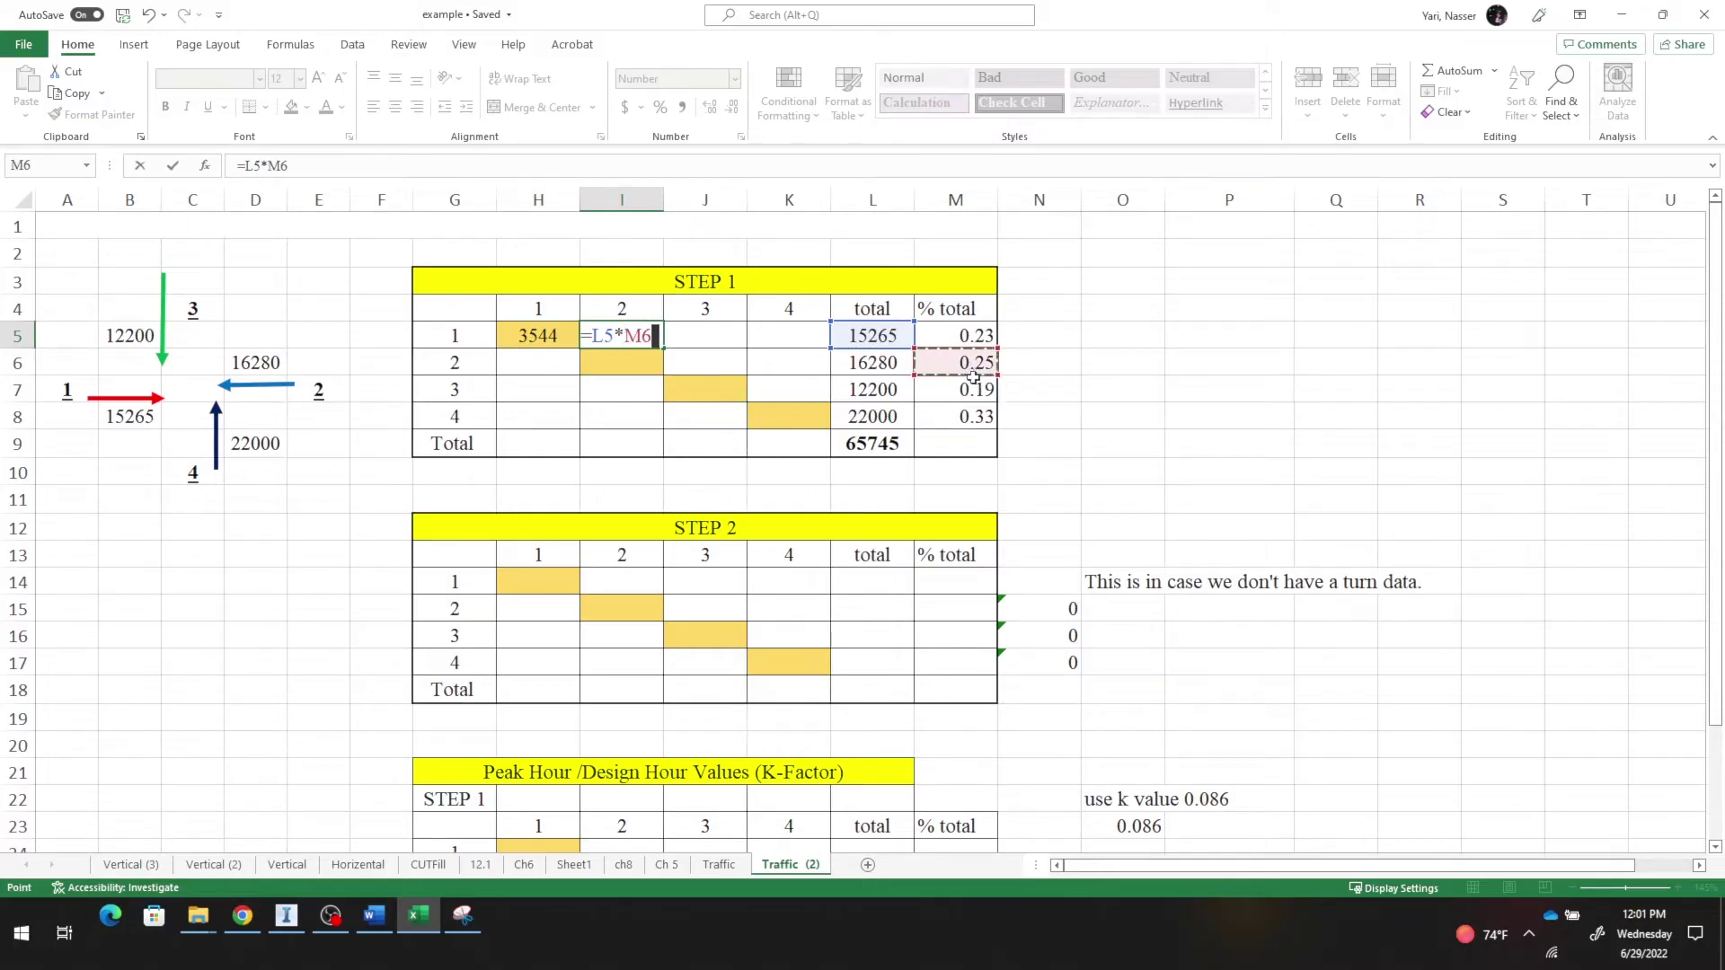
{"action": "key", "text": "Return"}
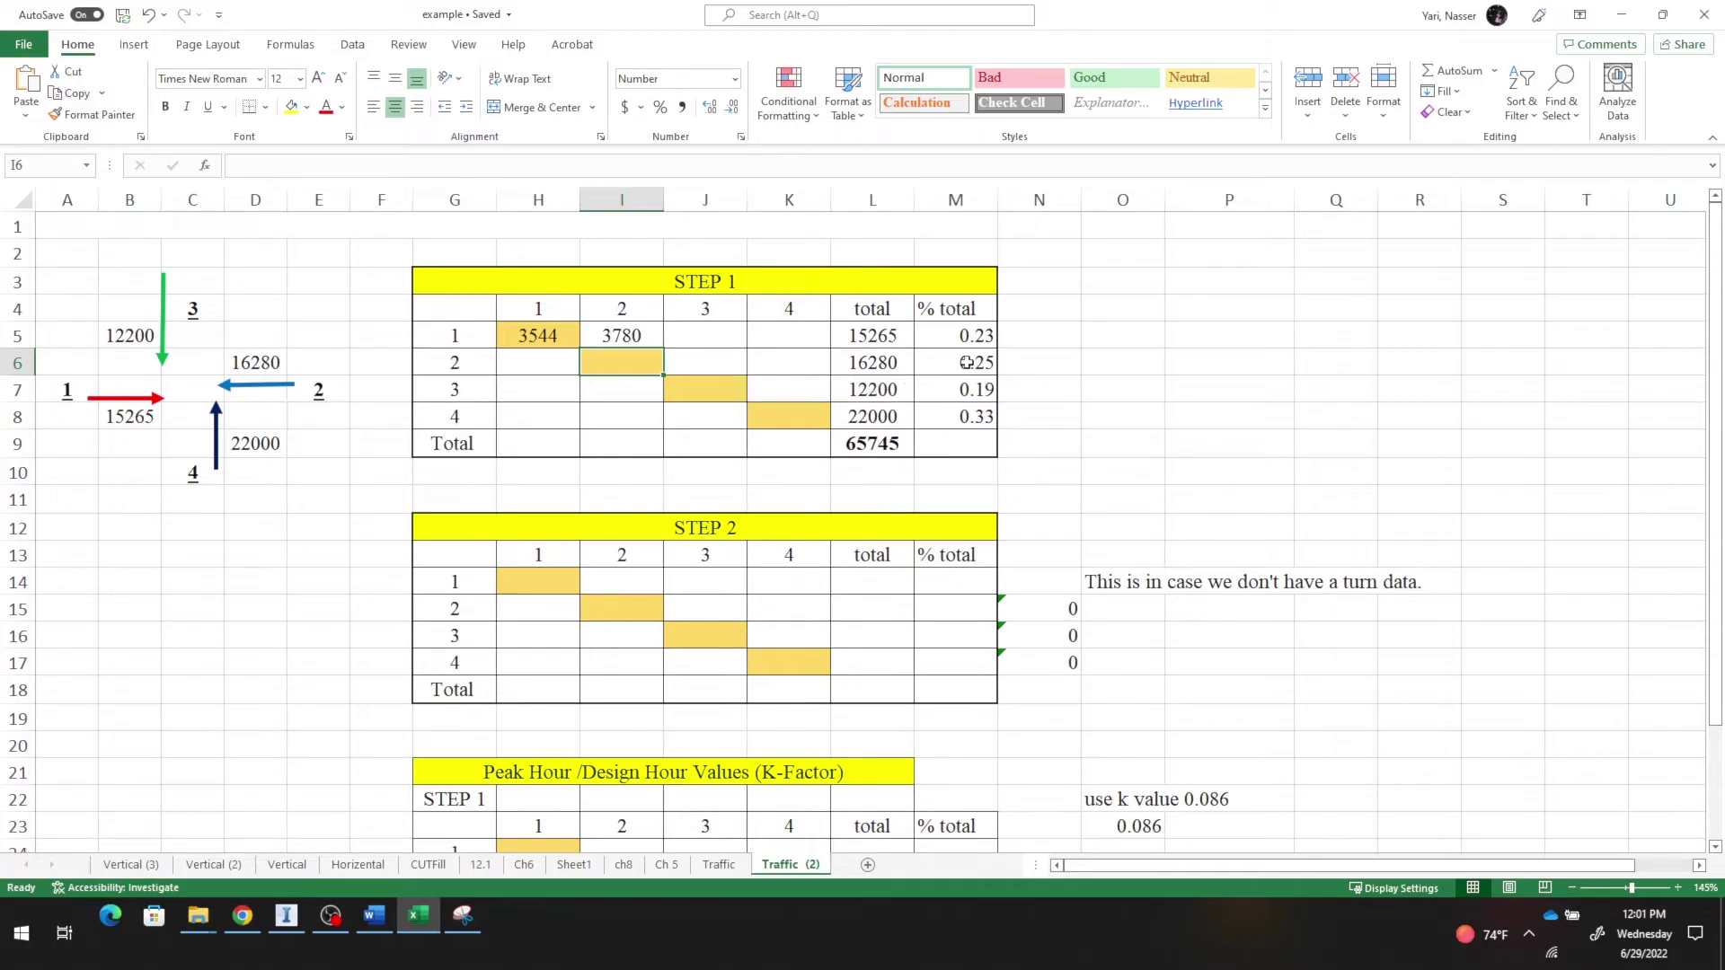
Step: Calculate the leg 1 to leg 3 volume in J5 of the STEP 1 table as =L5*M7
{"action": "left_click", "coordinate": [726, 333]}
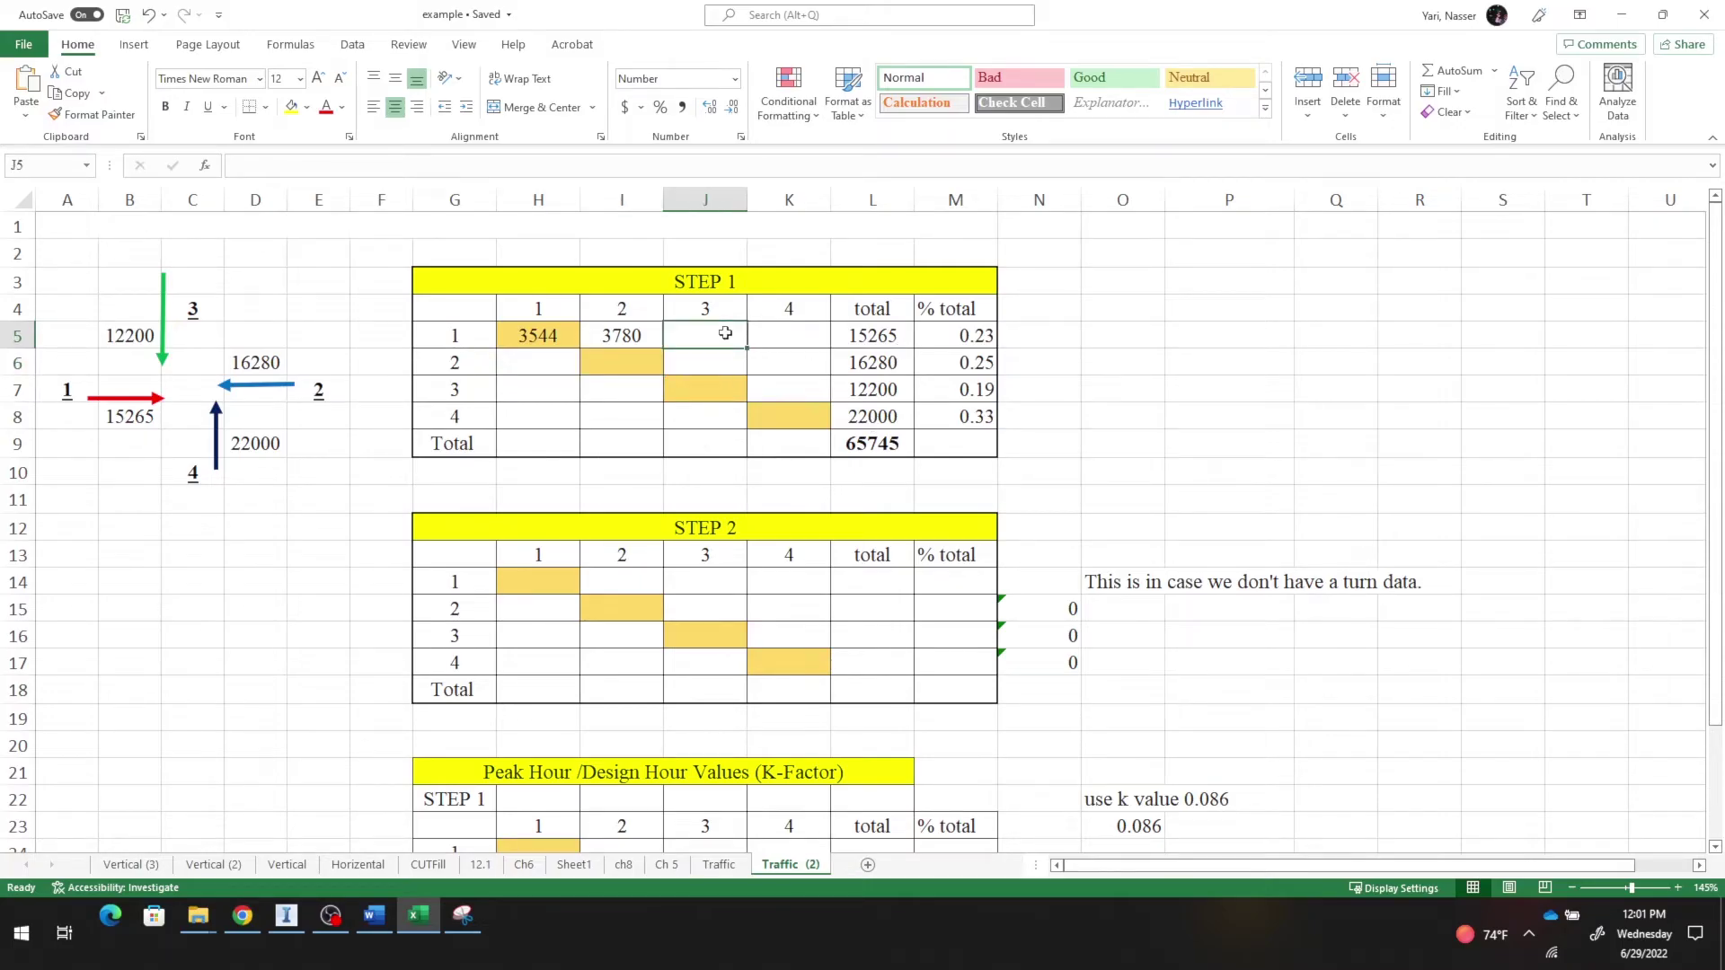
{"action": "type", "text": "="}
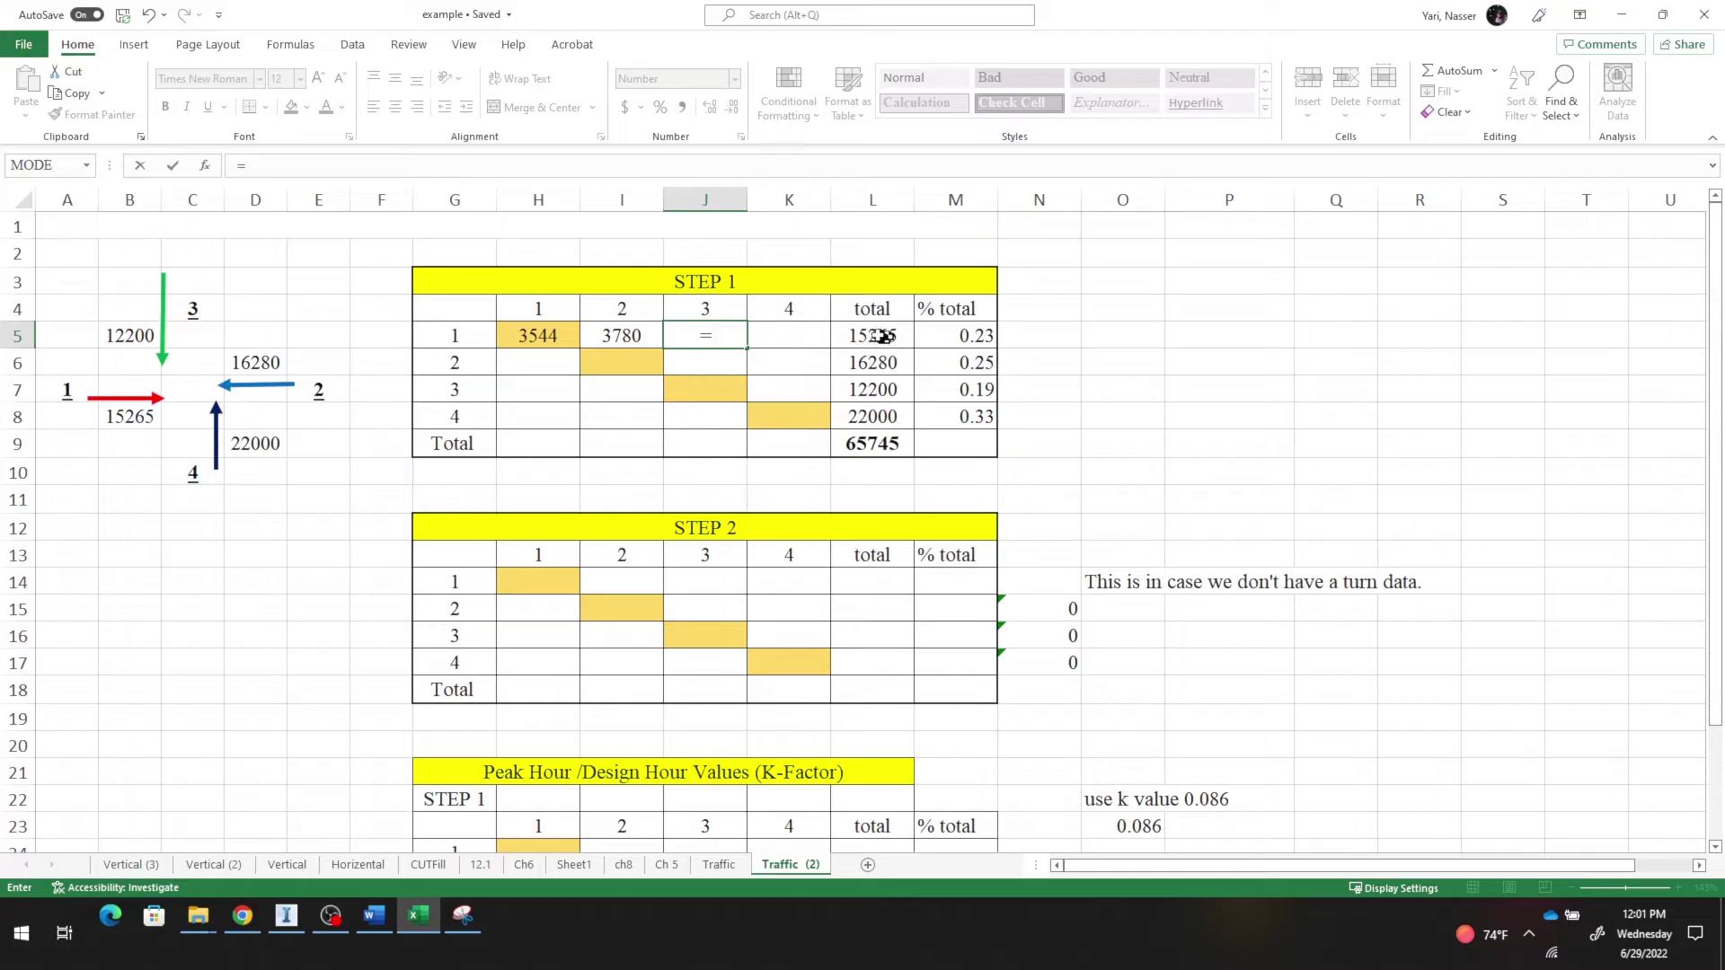
{"action": "left_click", "coordinate": [875, 335]}
{"action": "type", "text": "*"}
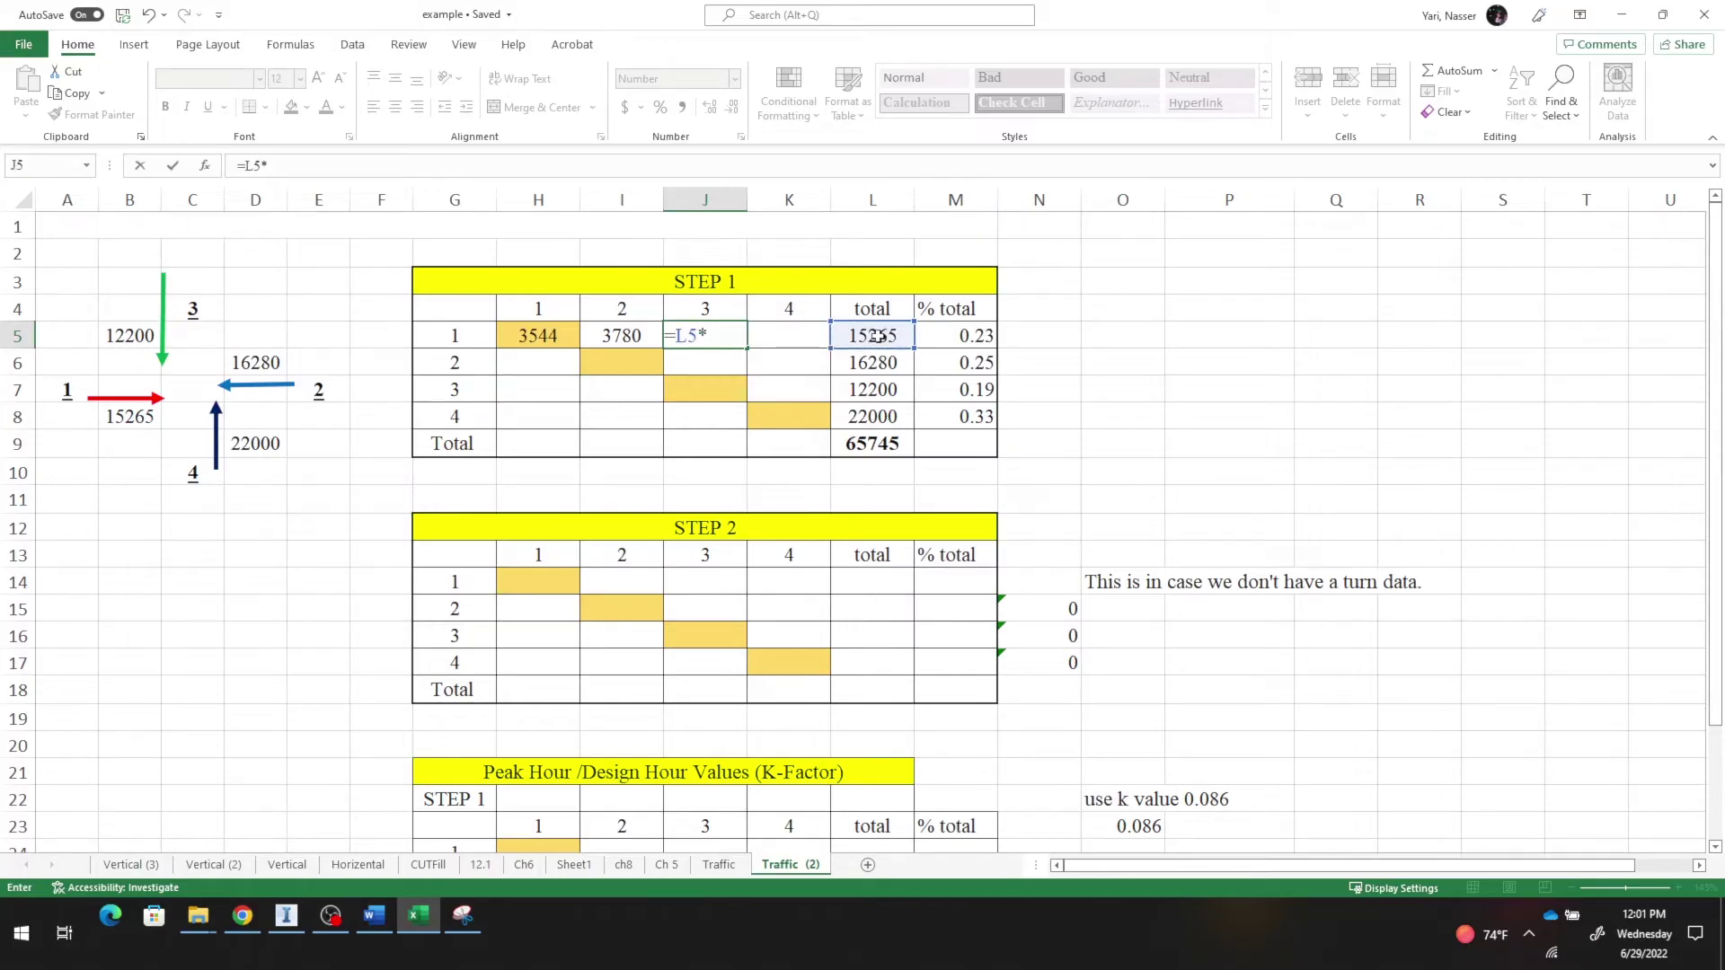
{"action": "left_click", "coordinate": [972, 393]}
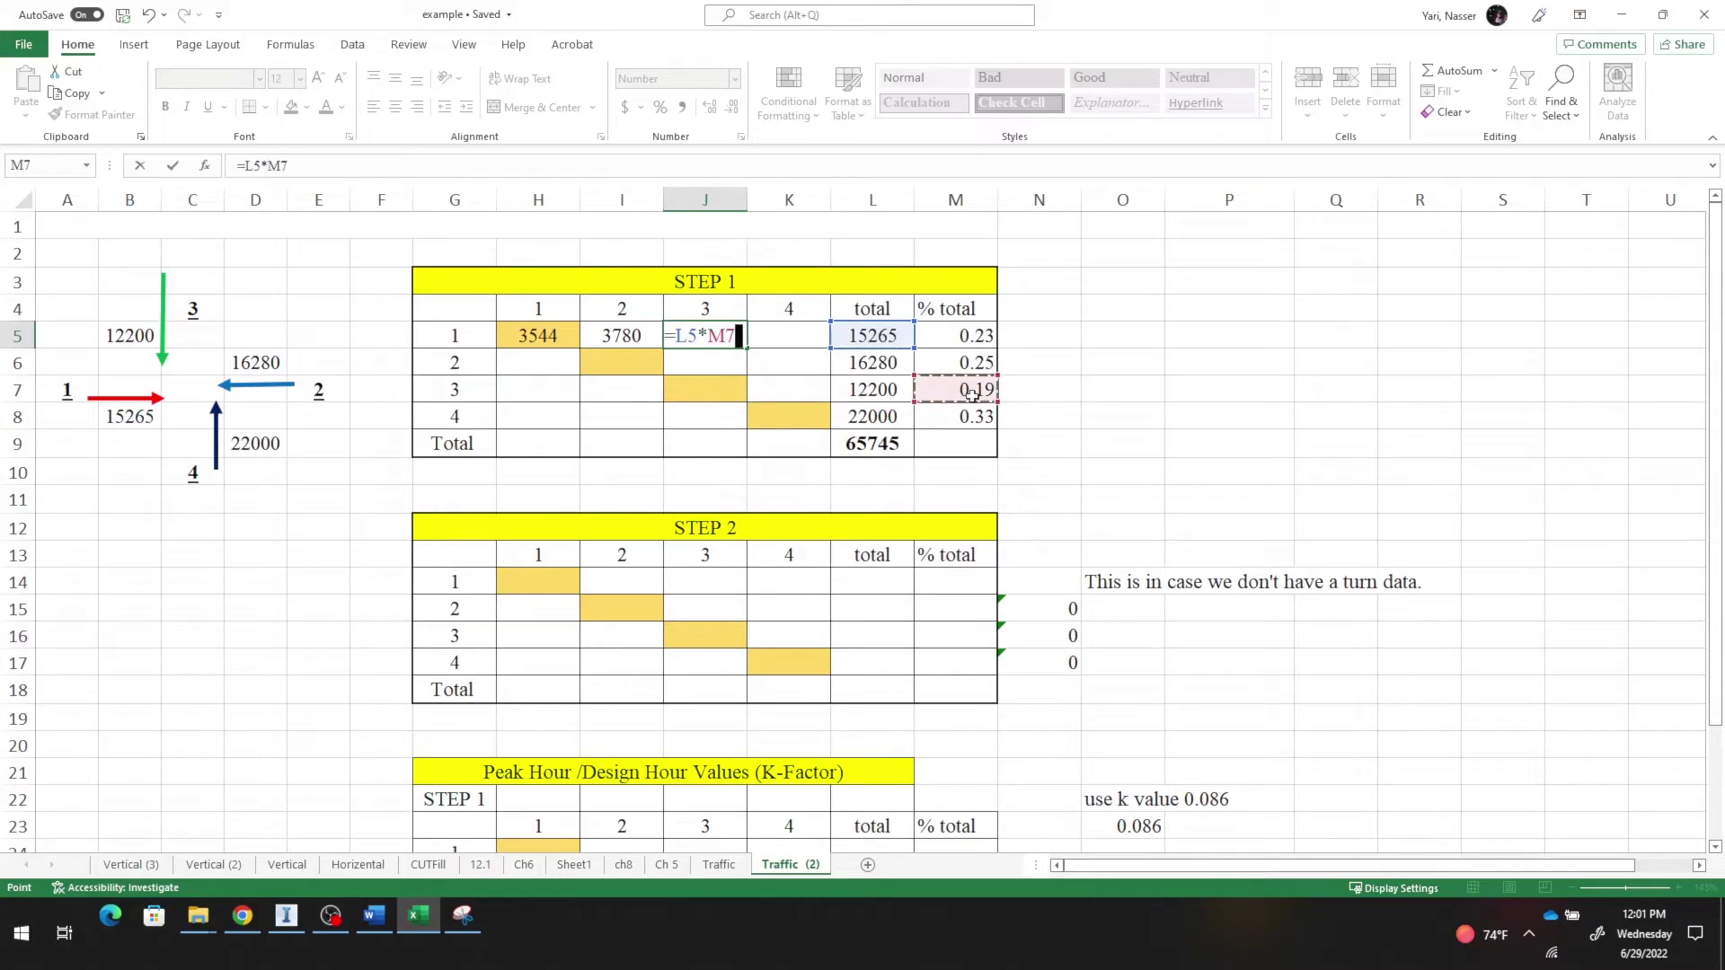
{"action": "key", "text": "Return"}
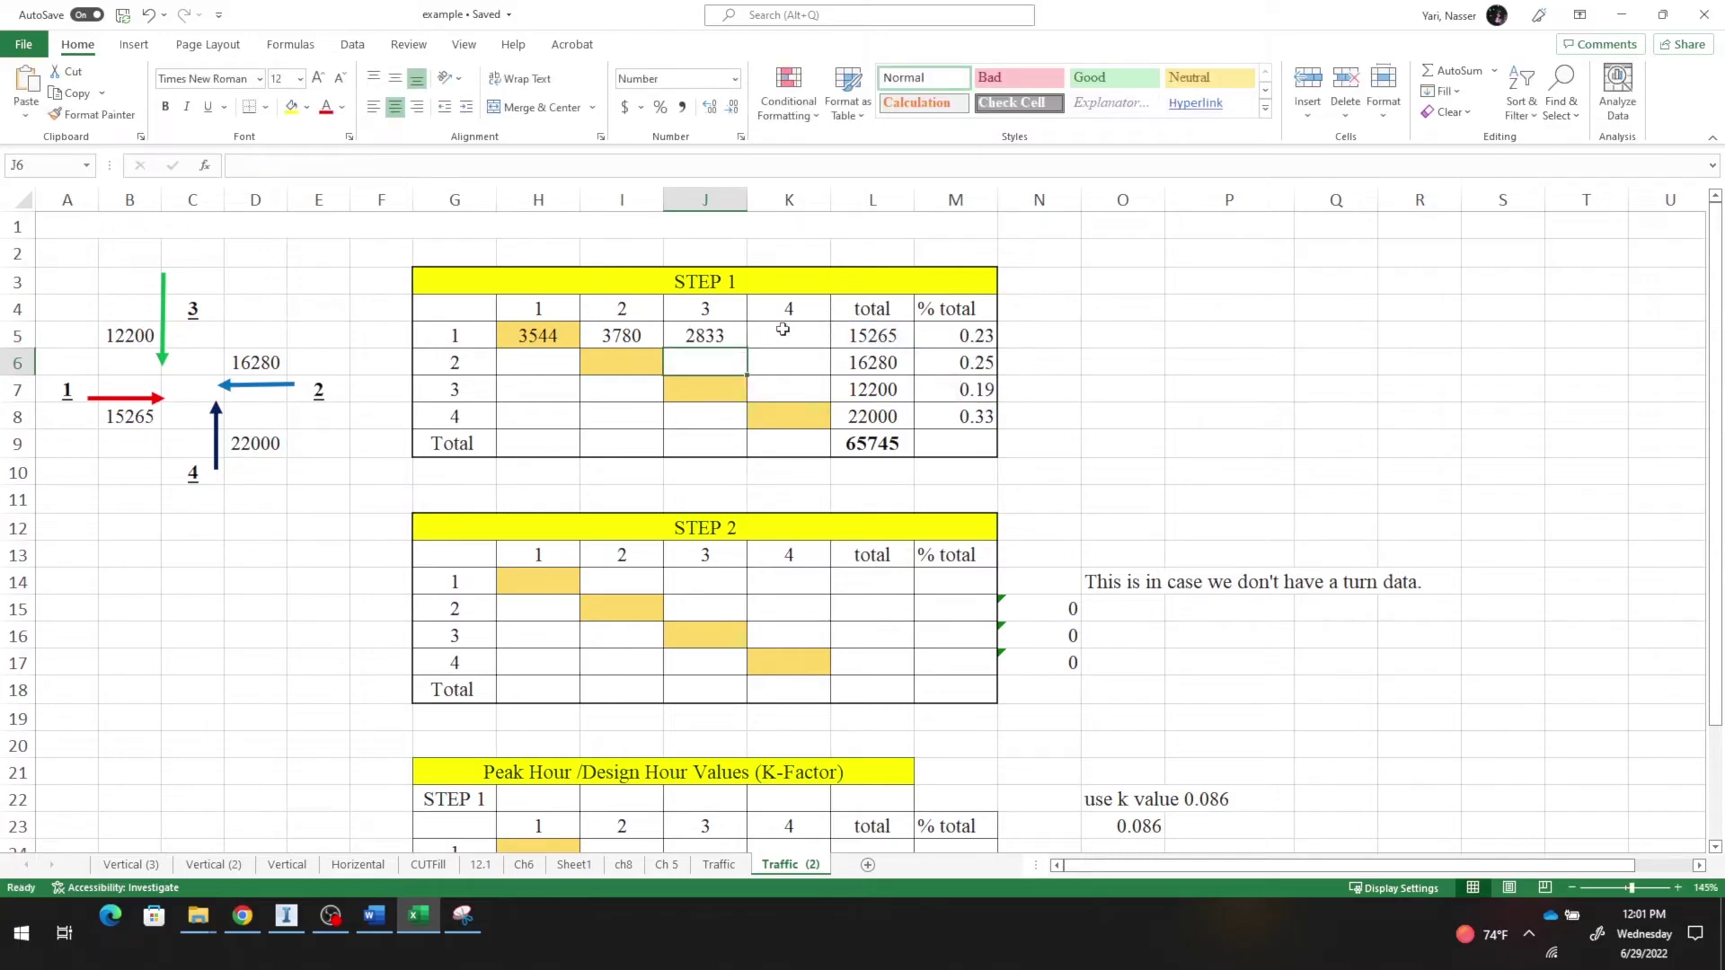
Step: Calculate the leg 1 to leg 4 volume in K5 of the STEP 1 table as =L5*M8
{"action": "left_click", "coordinate": [783, 329]}
{"action": "type", "text": "="}
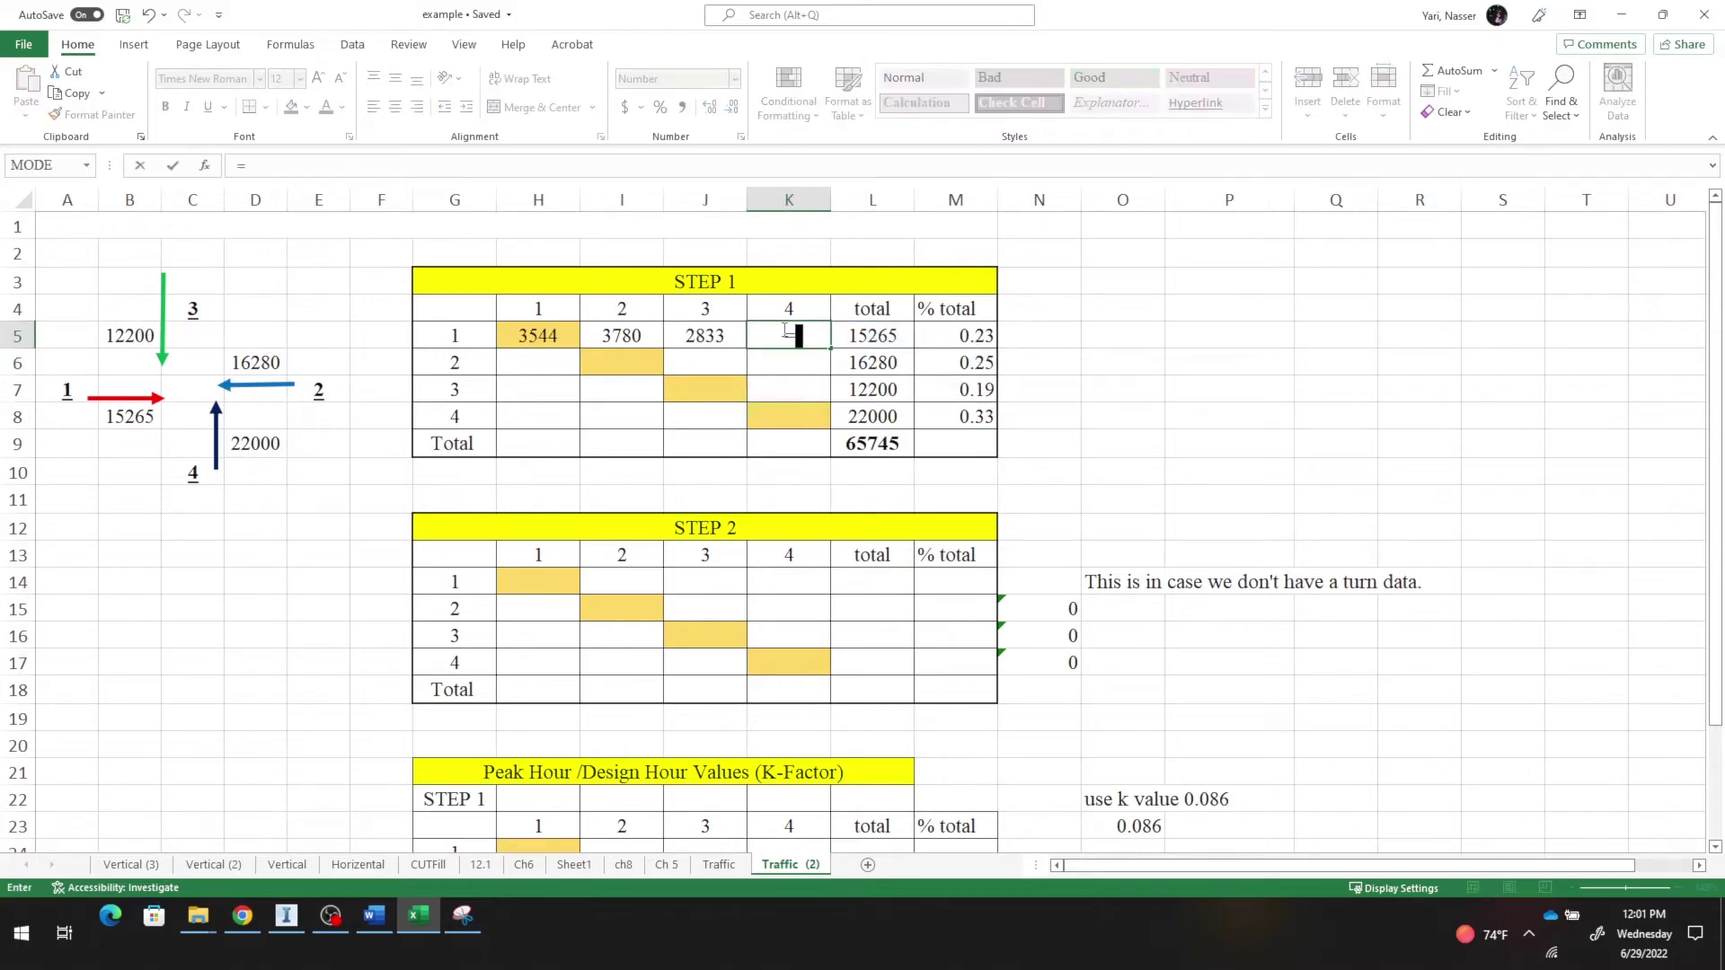
{"action": "left_click", "coordinate": [872, 335]}
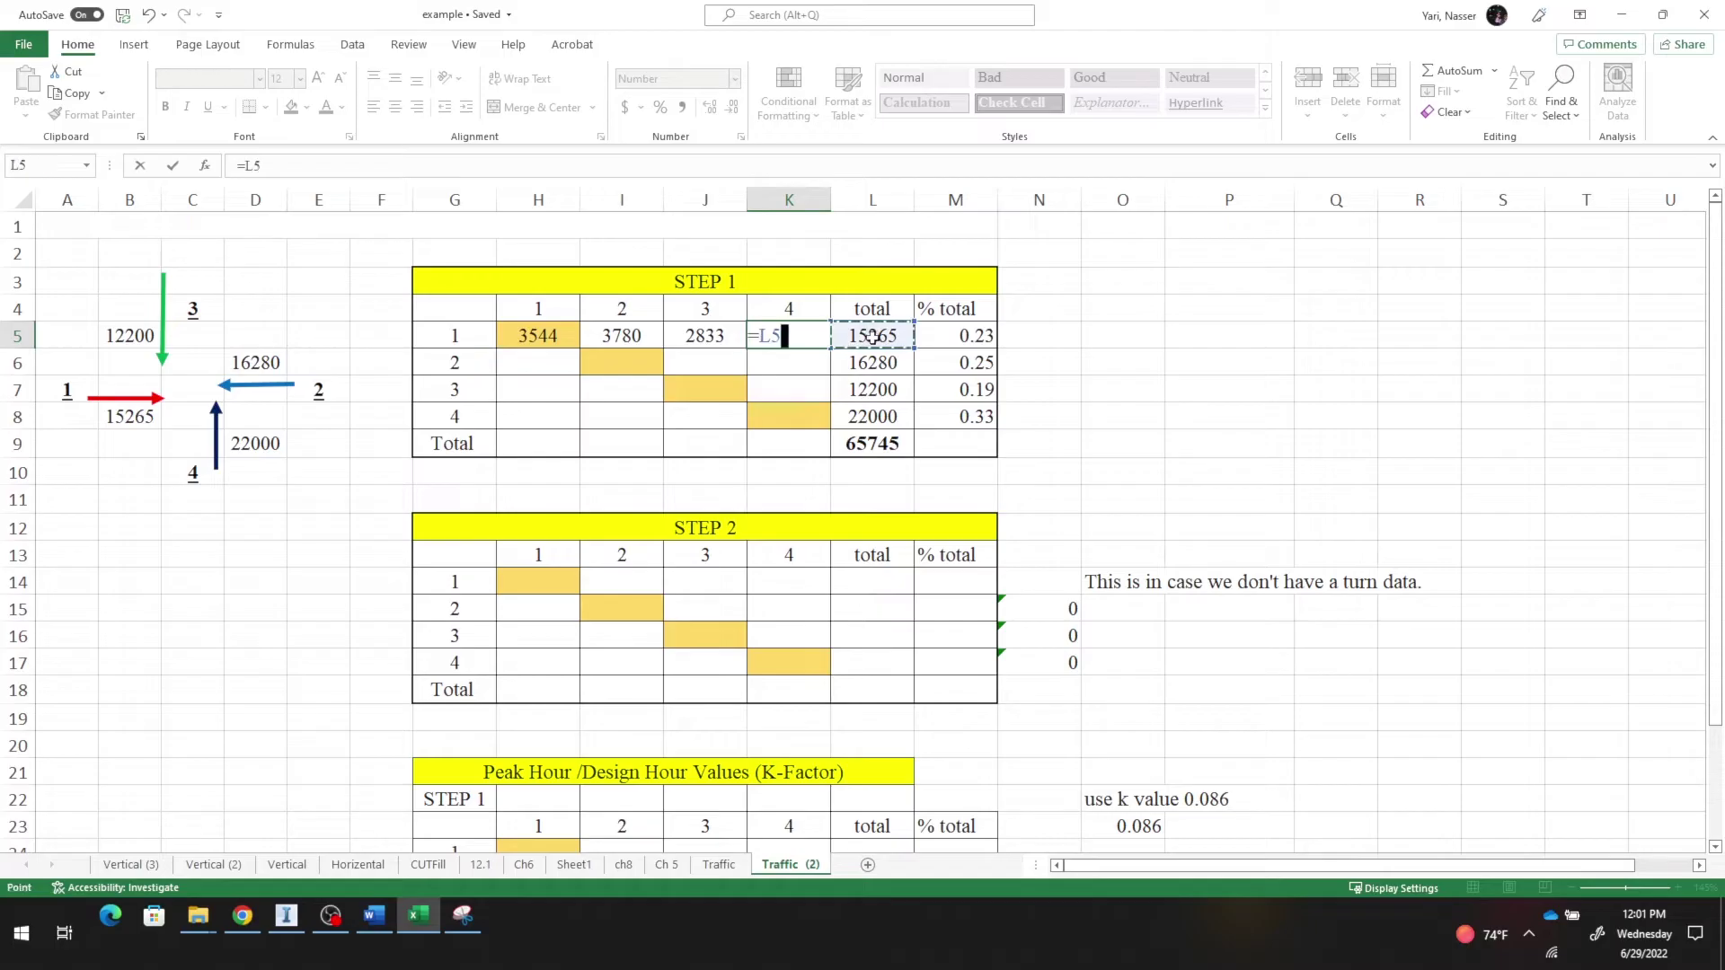
{"action": "type", "text": "*"}
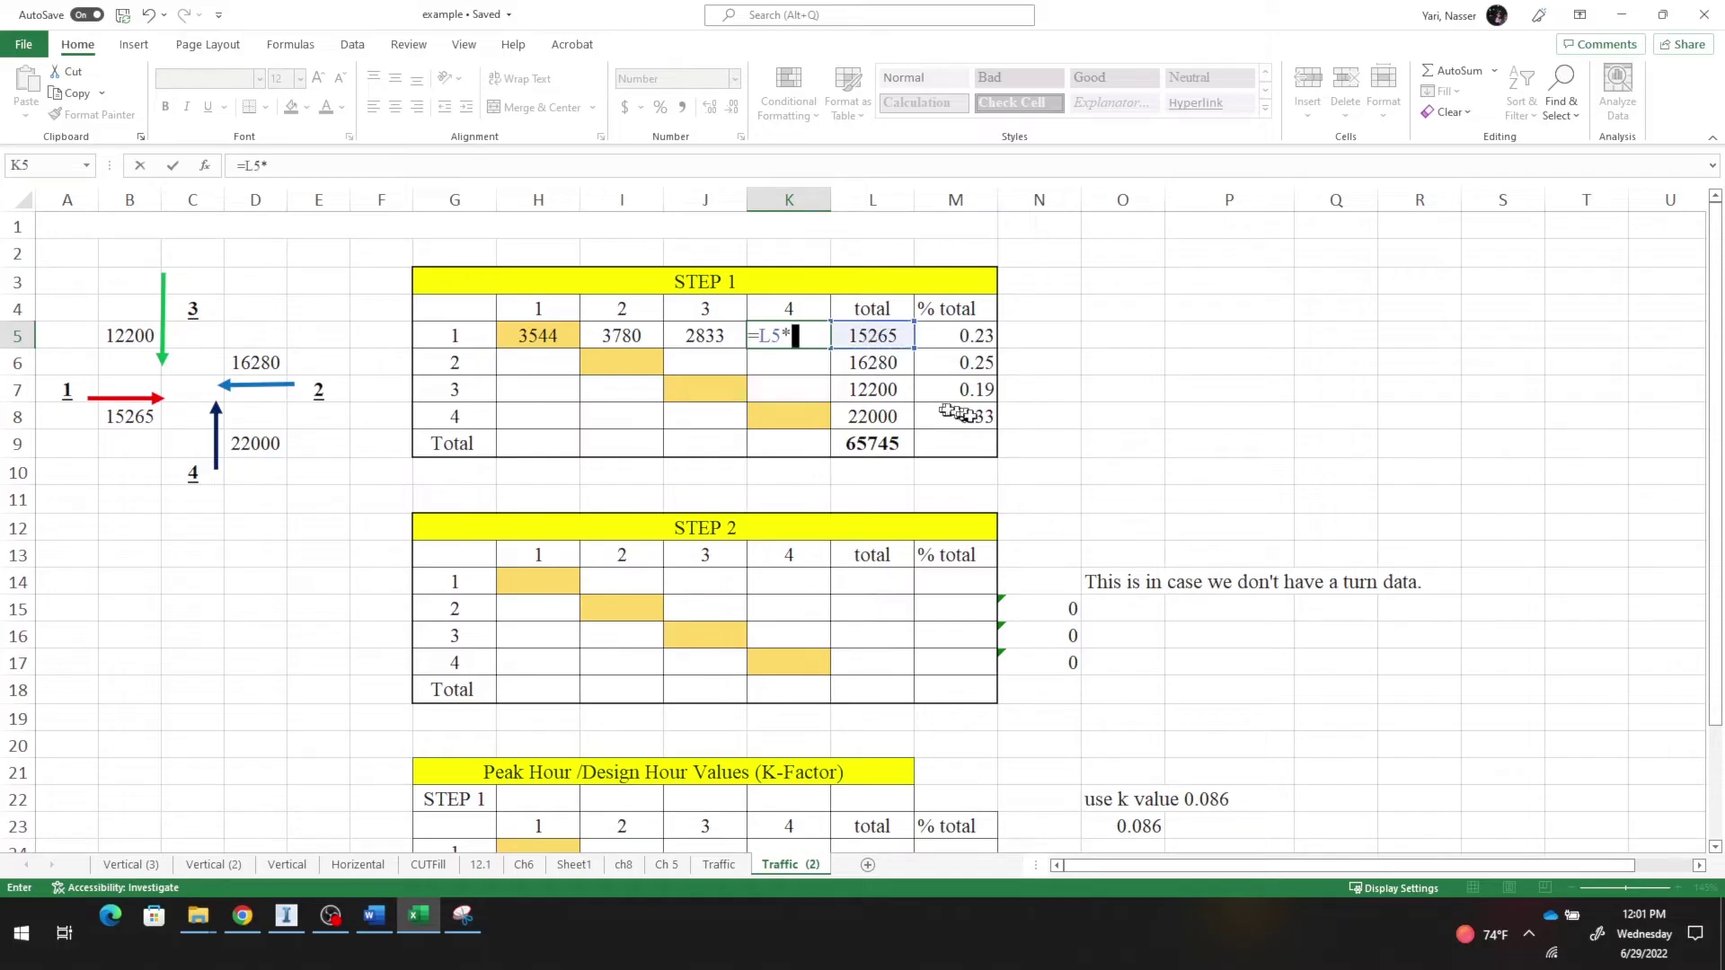
{"action": "left_click", "coordinate": [987, 420]}
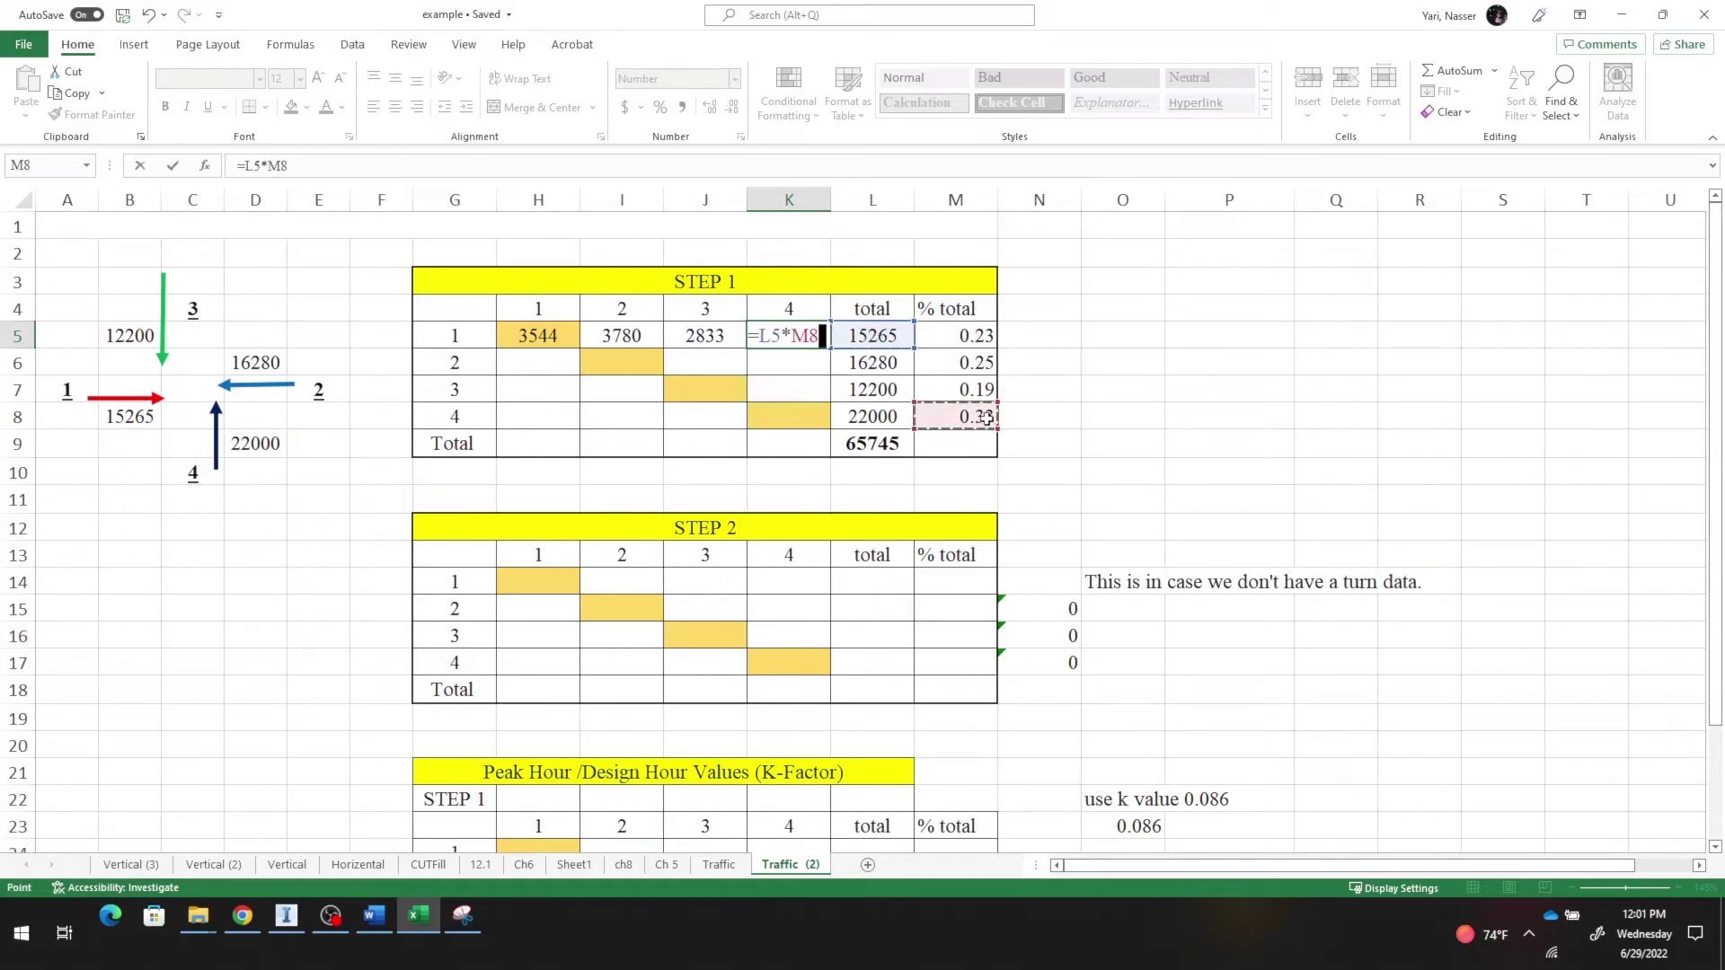
{"action": "key", "text": "Return"}
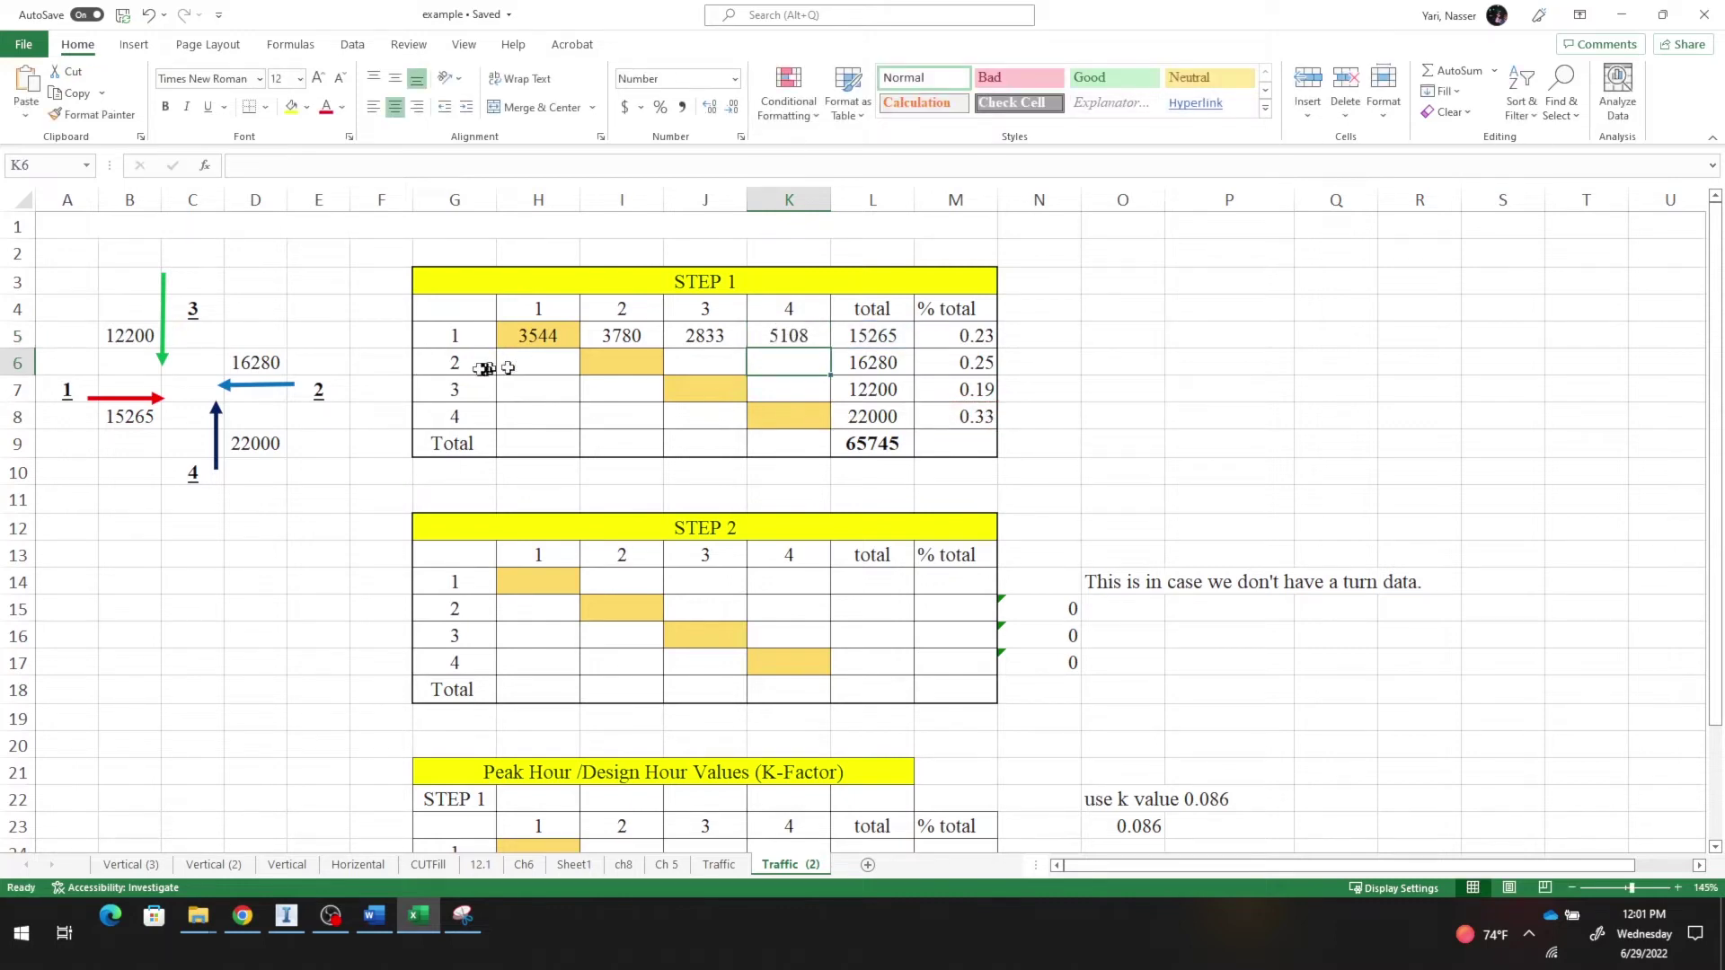
Step: Calculate the leg 2 to leg 1 volume in H6 of the STEP 1 table as =L6*M5
{"action": "left_click", "coordinate": [537, 369]}
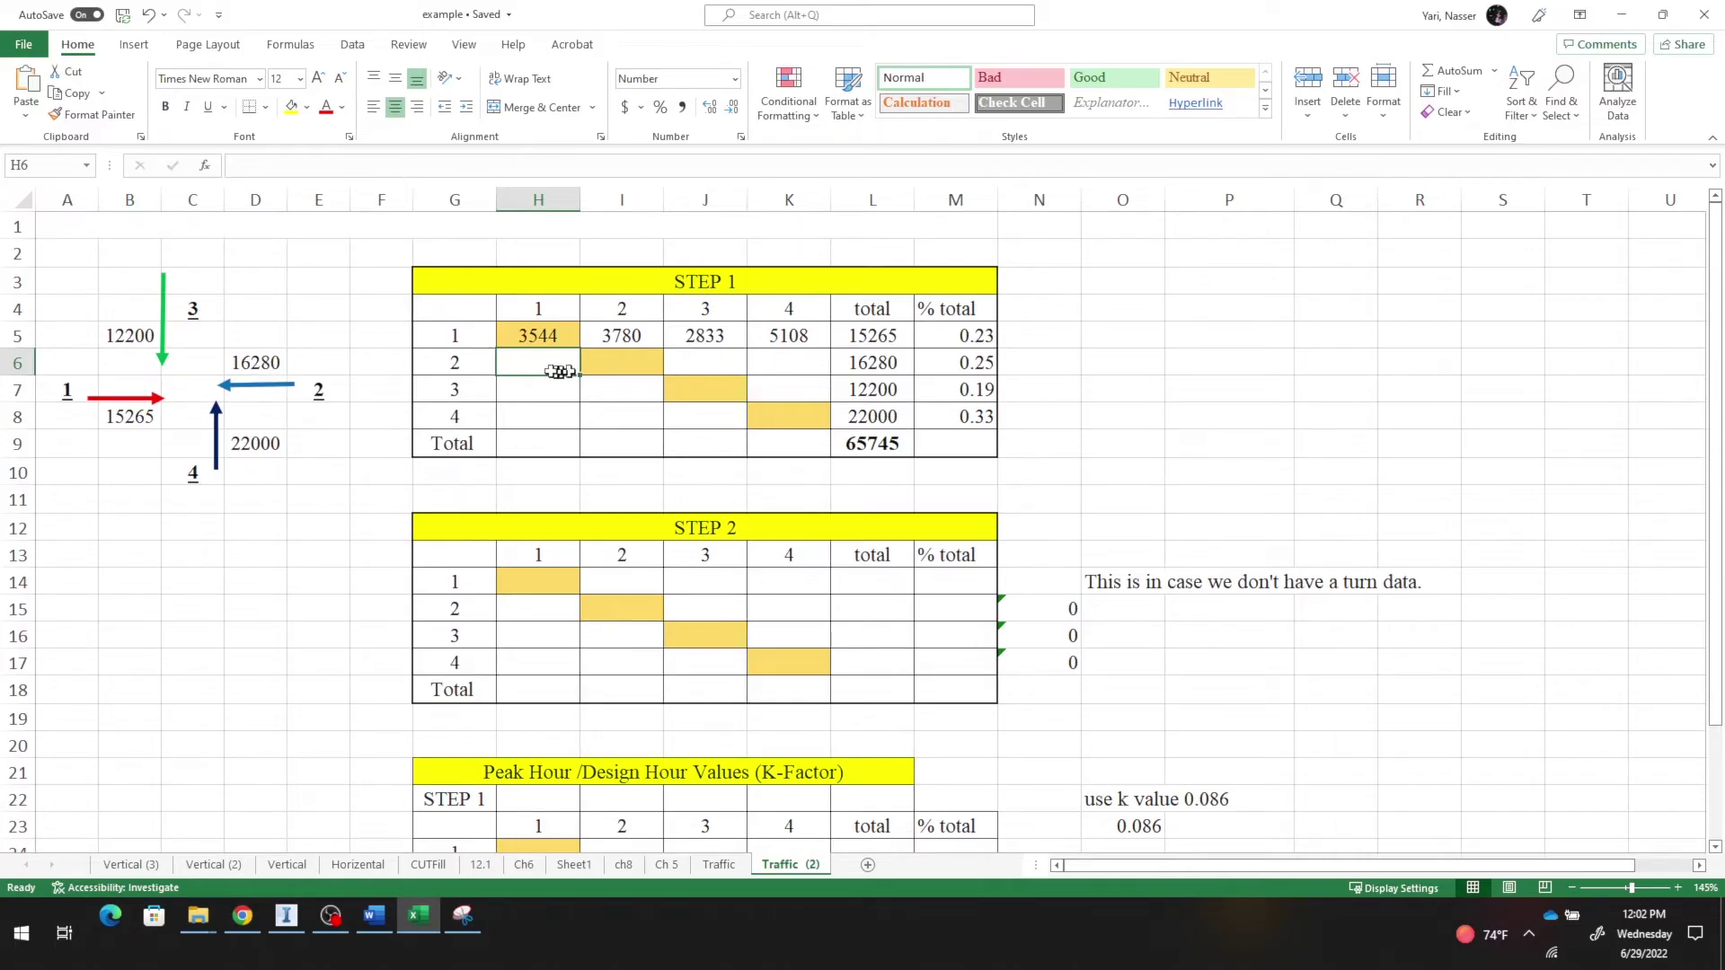
{"action": "type", "text": "="}
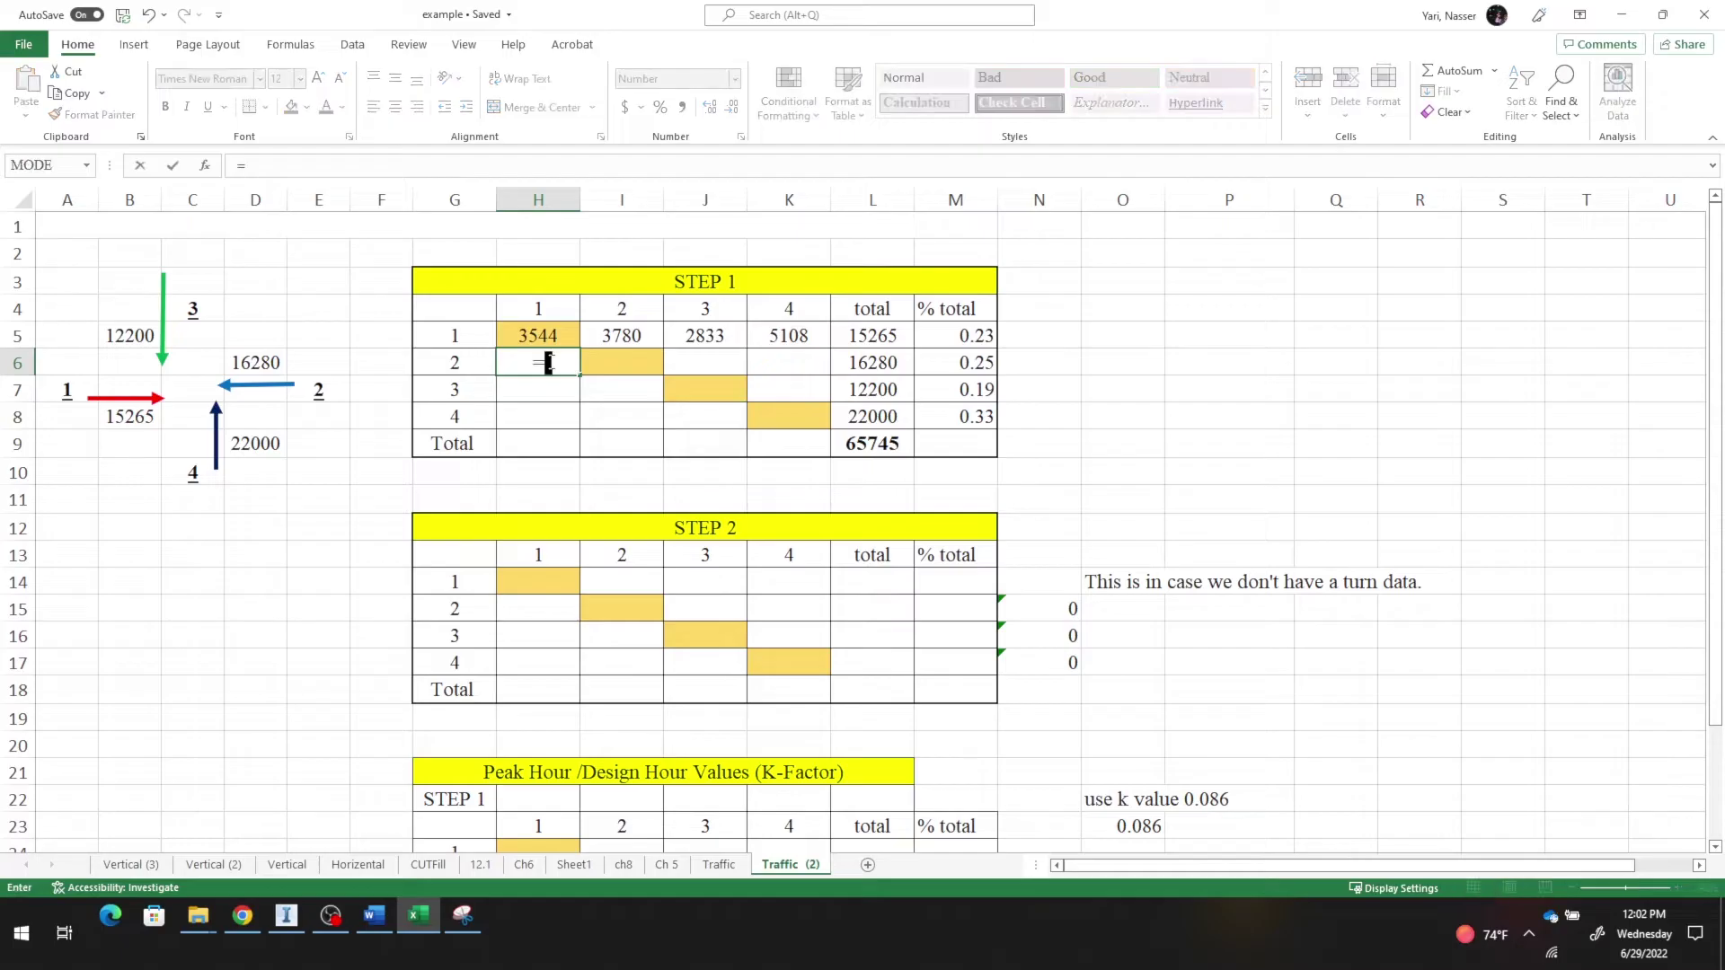
{"action": "left_click", "coordinate": [881, 362]}
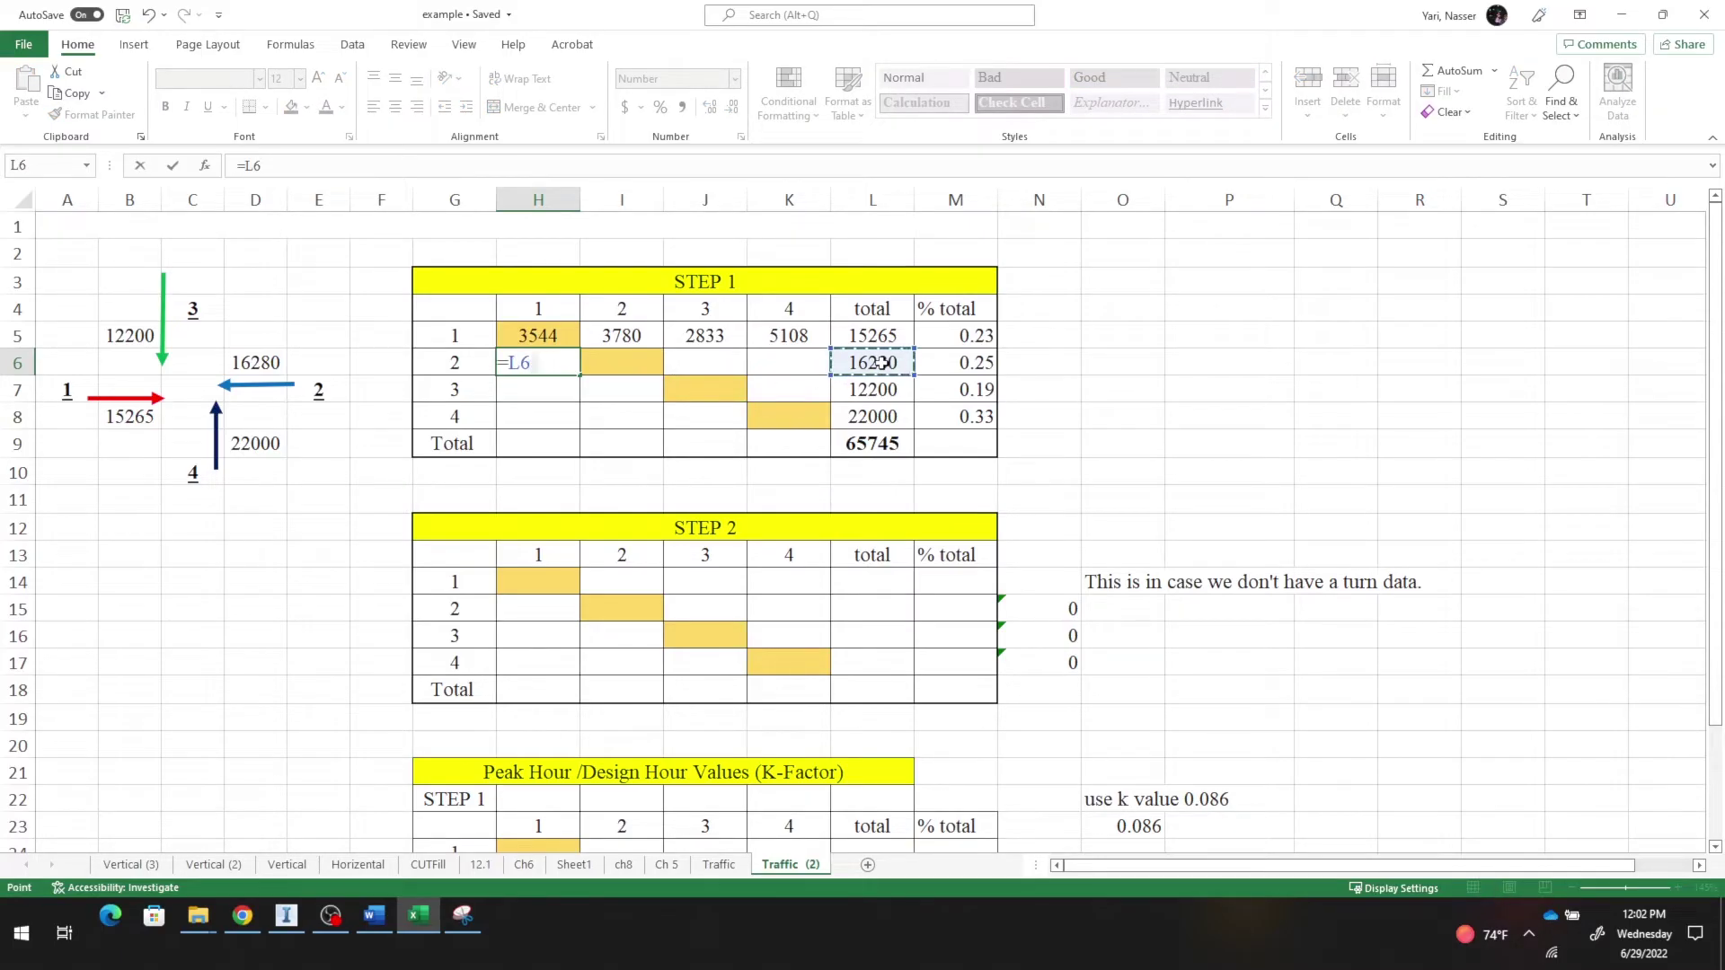
{"action": "type", "text": "*"}
{"action": "left_click", "coordinate": [975, 336]}
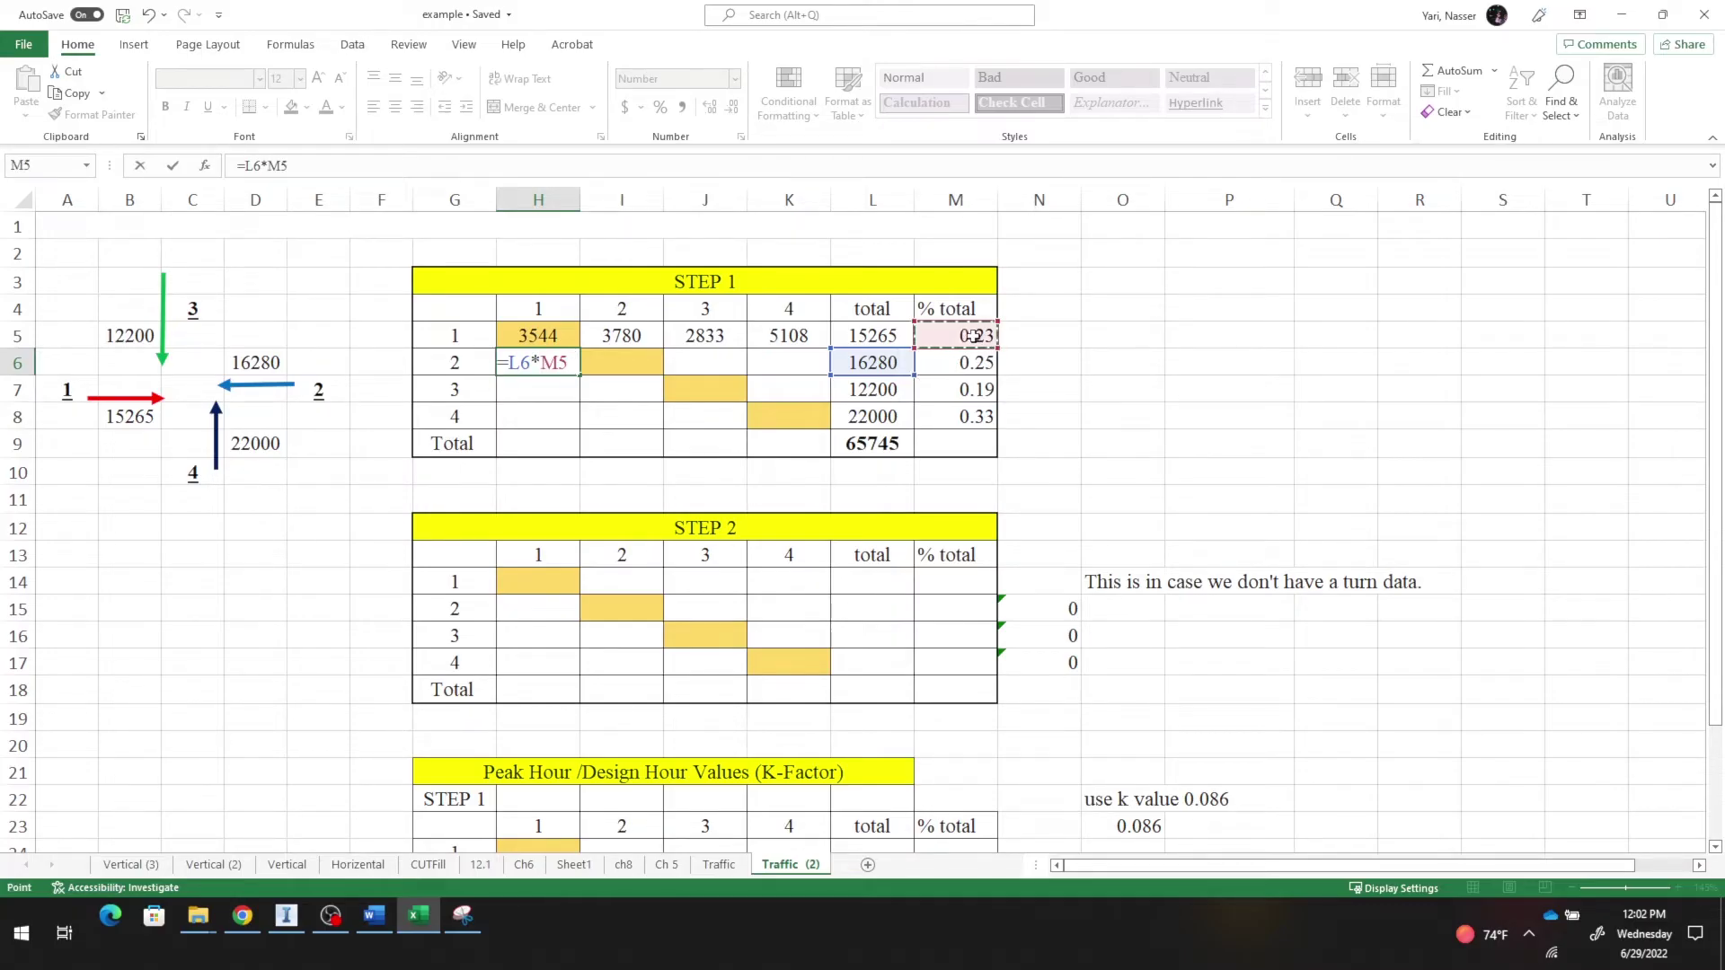
{"action": "key", "text": "Return"}
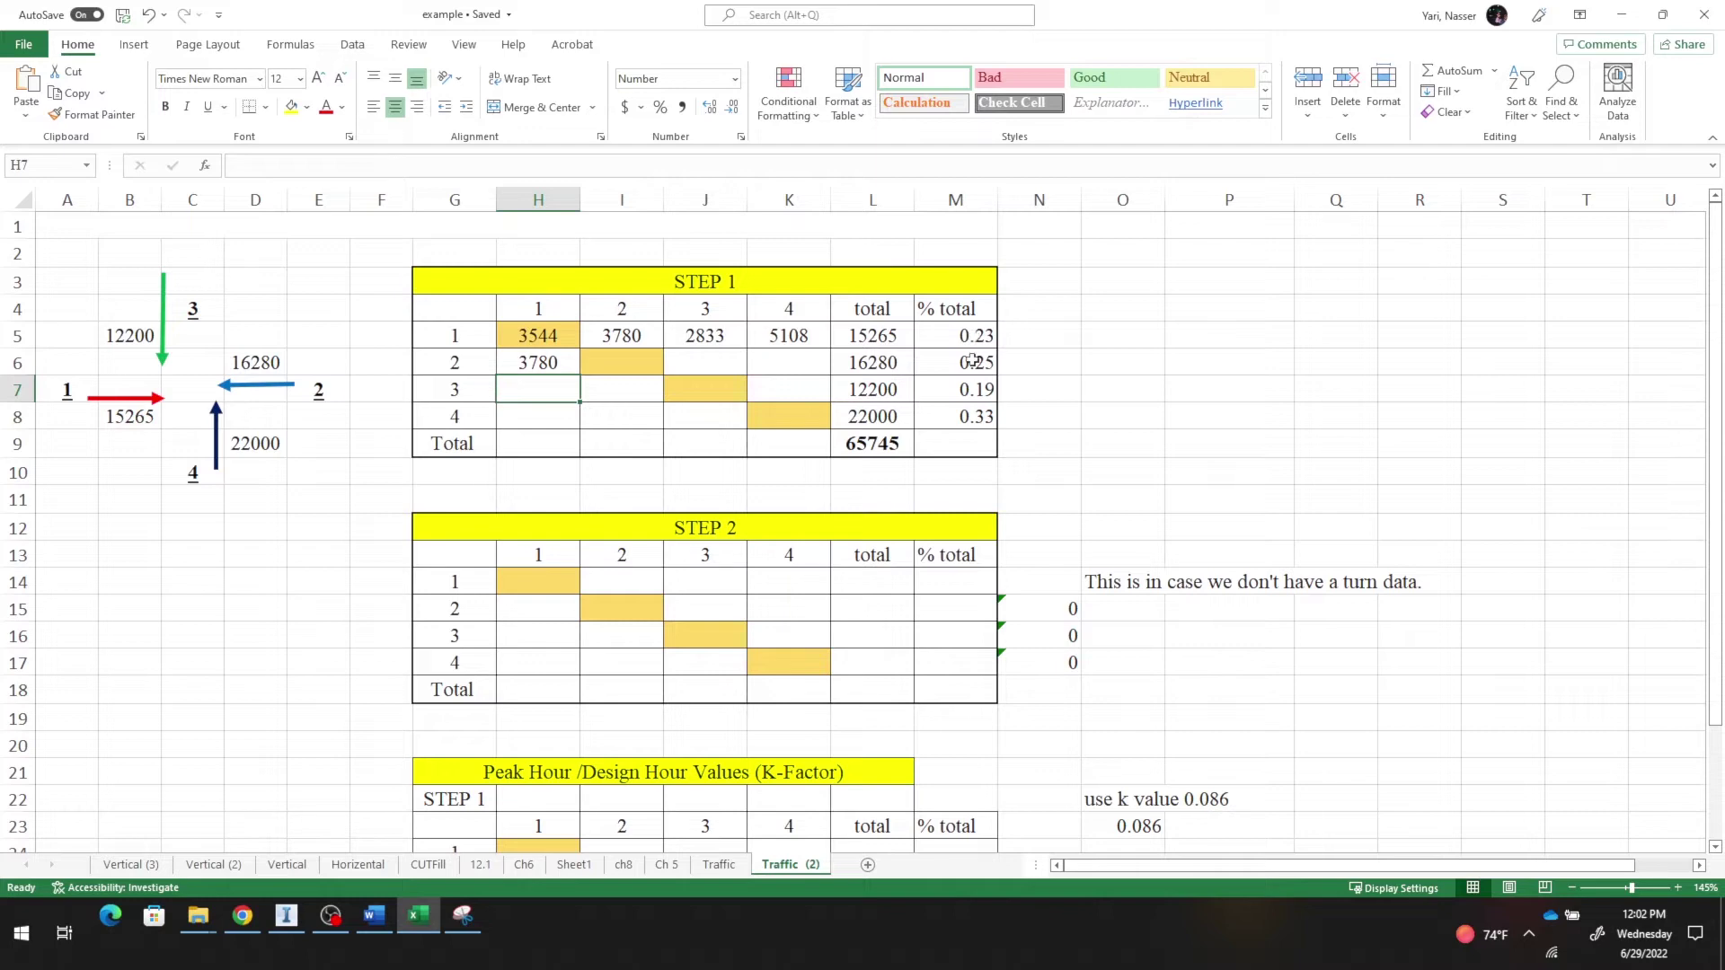
Step: Calculate the leg 2 to leg 2 volume in I6 as =L6*M6 and begin the leg 2 to leg 3 formula in J6
{"action": "left_click", "coordinate": [626, 361]}
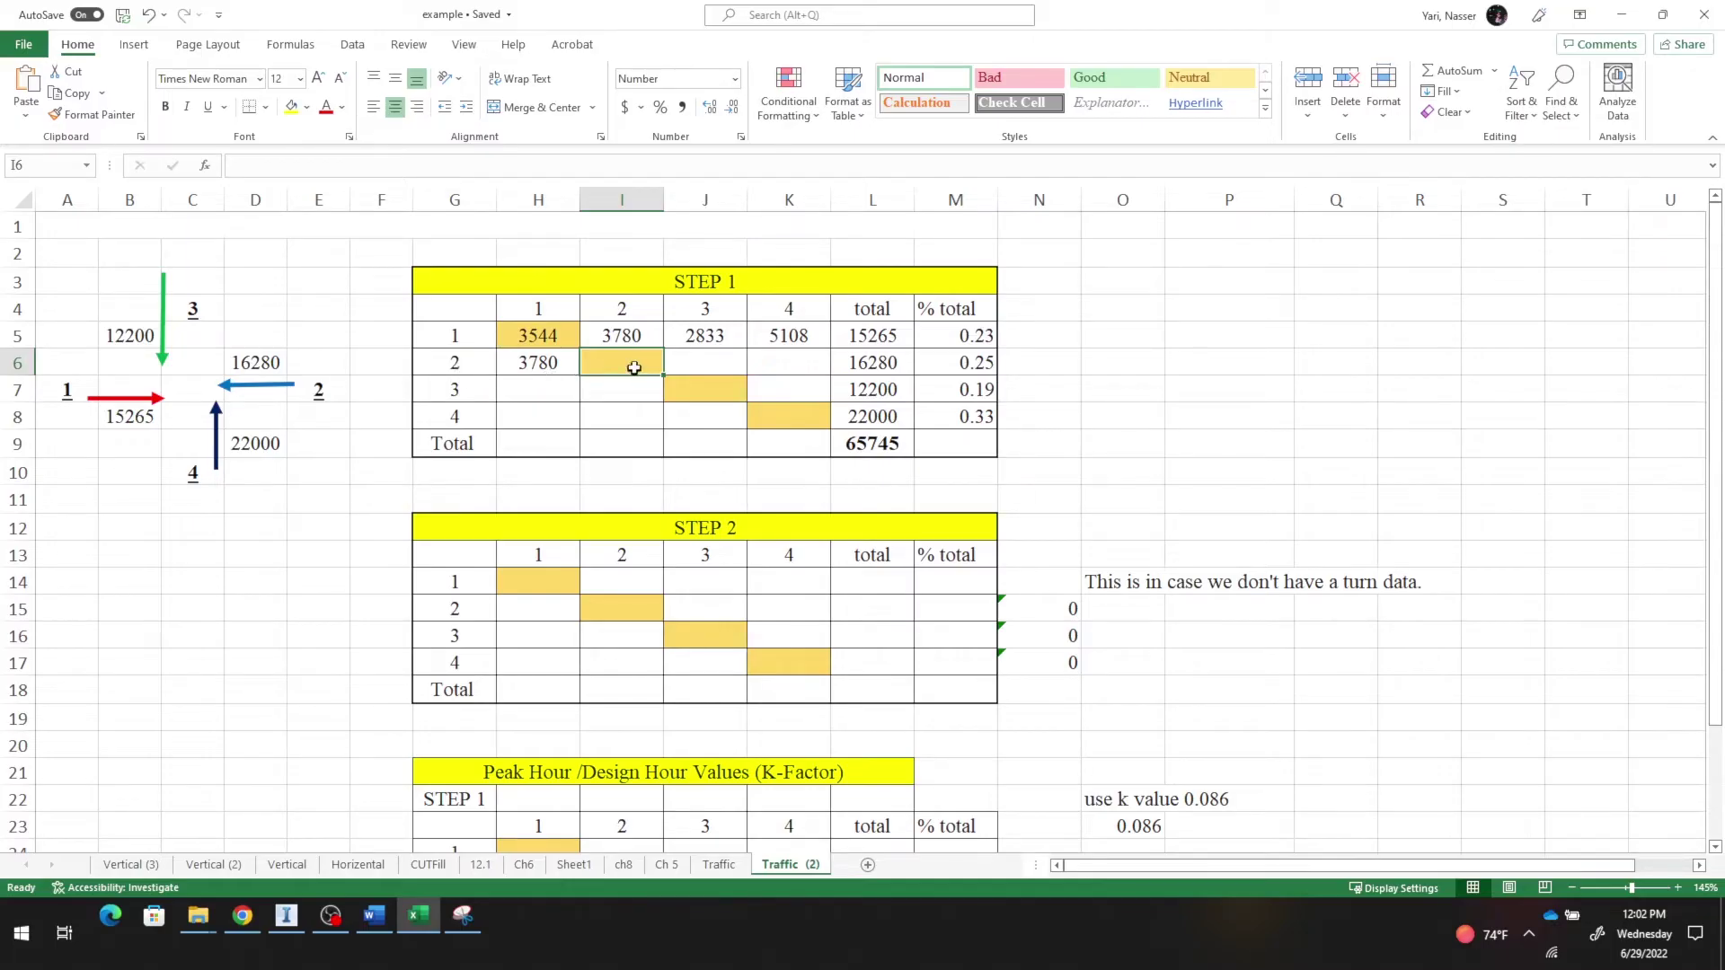
{"action": "type", "text": "="}
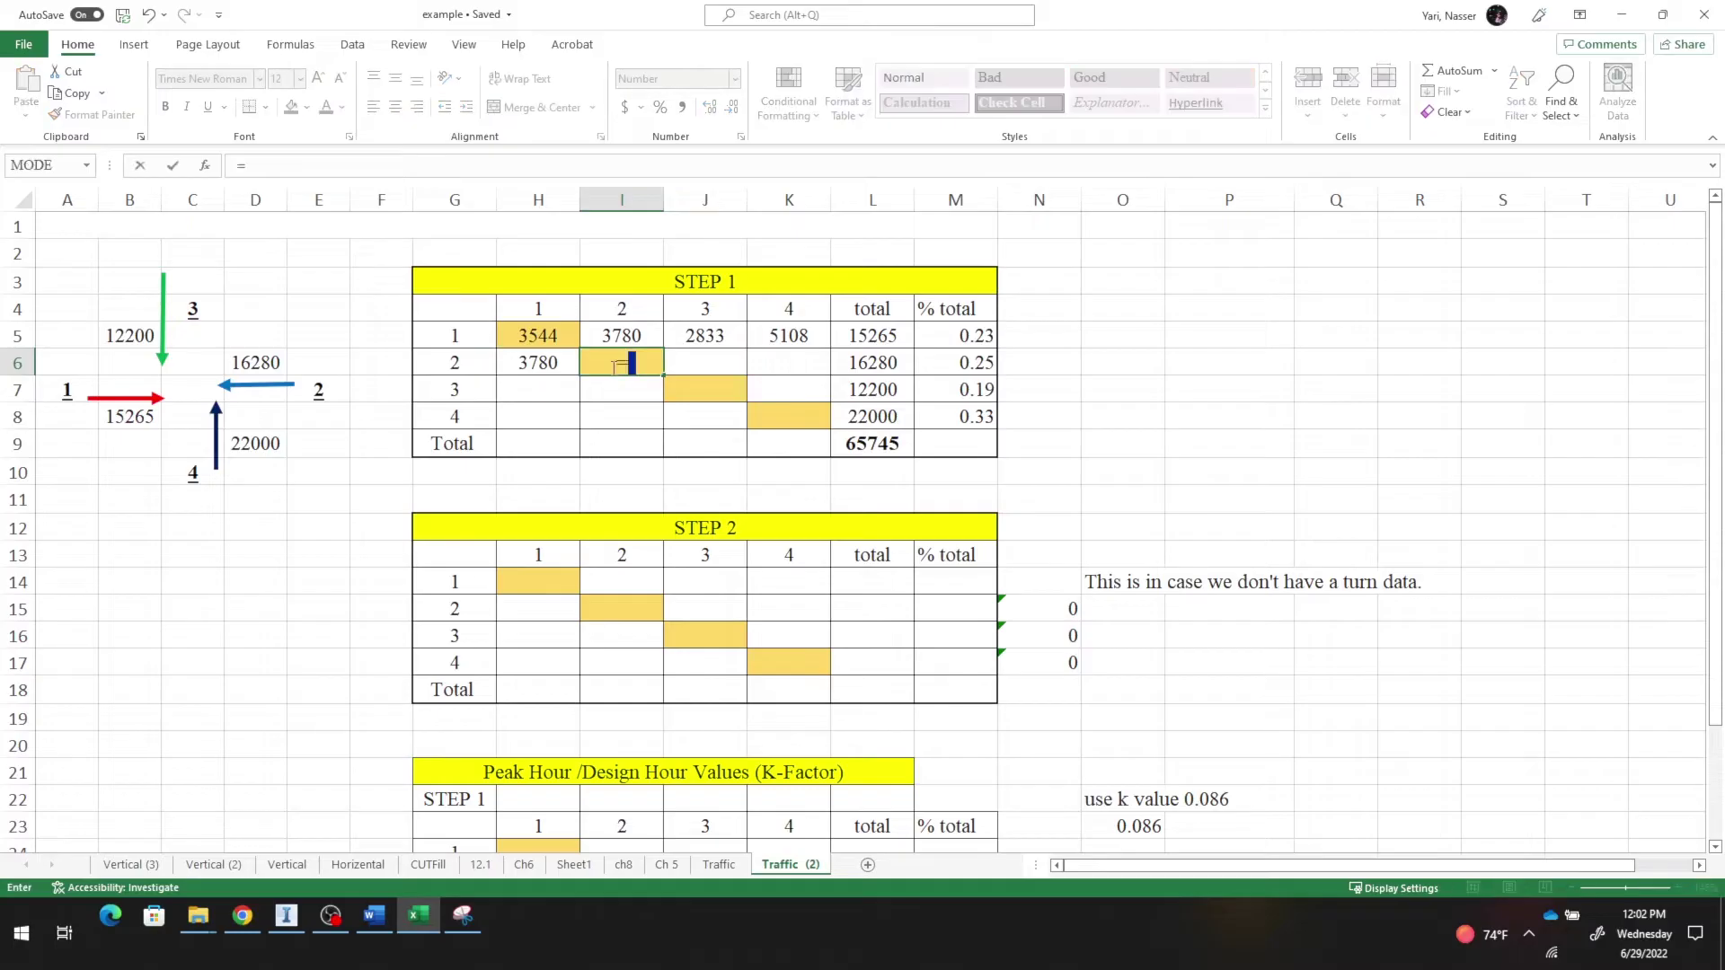
{"action": "left_click", "coordinate": [865, 363]}
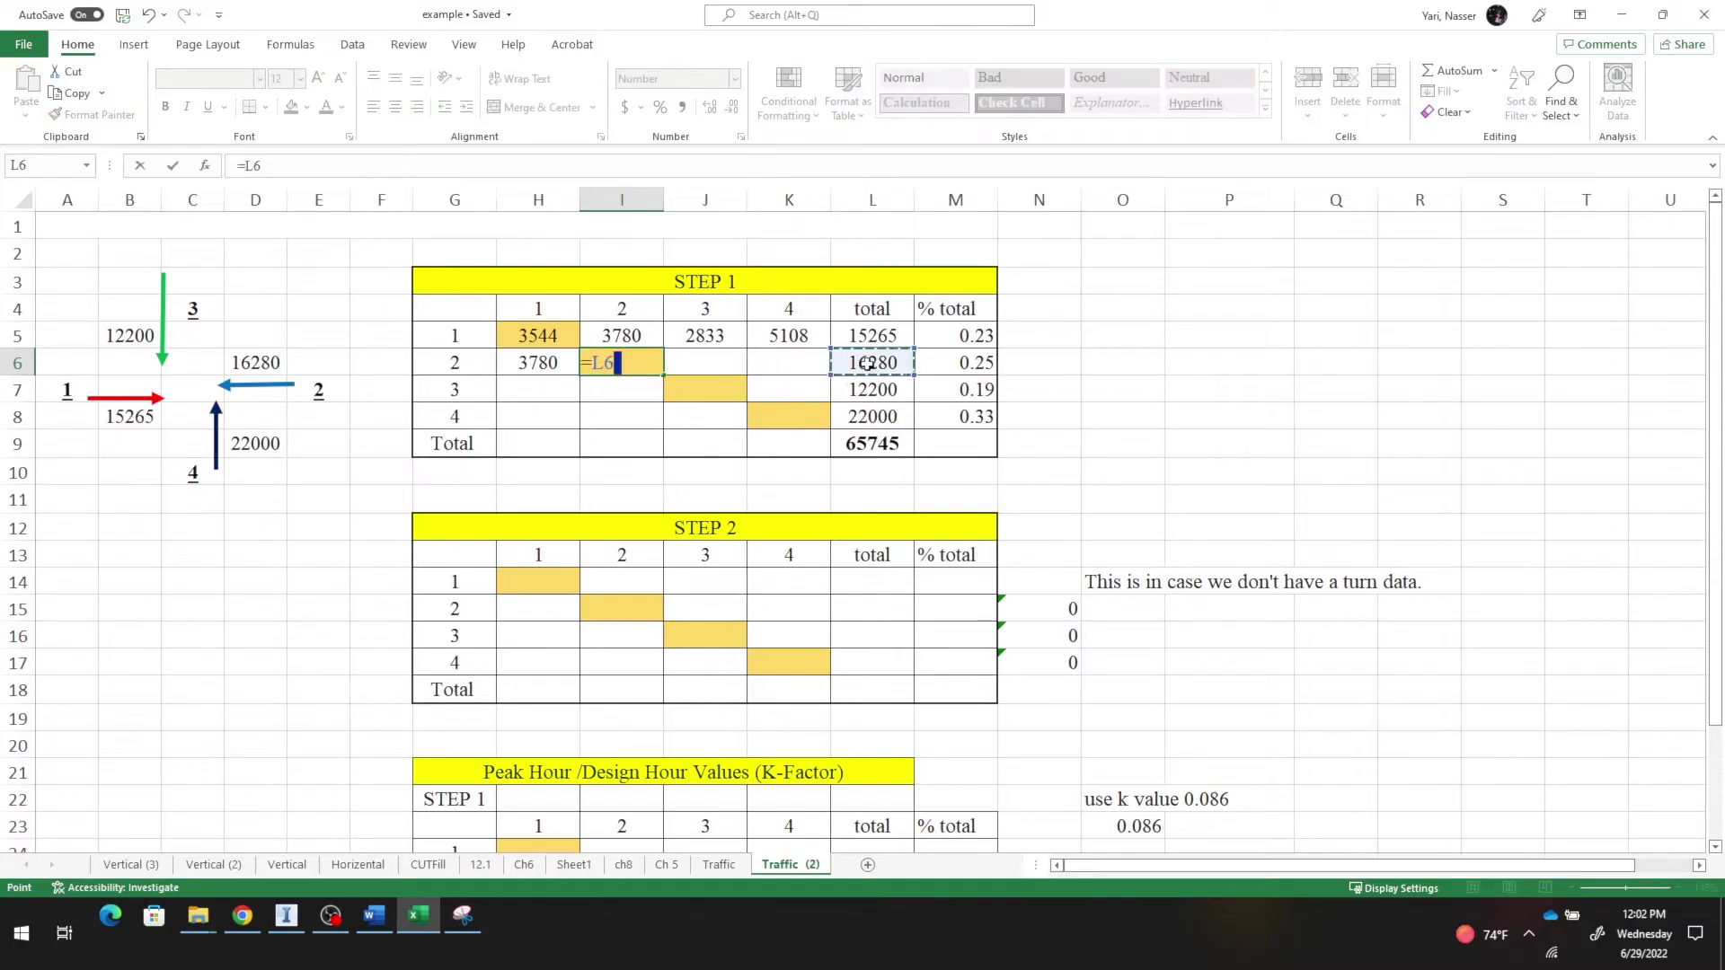
{"action": "type", "text": "*"}
{"action": "left_click", "coordinate": [976, 367]}
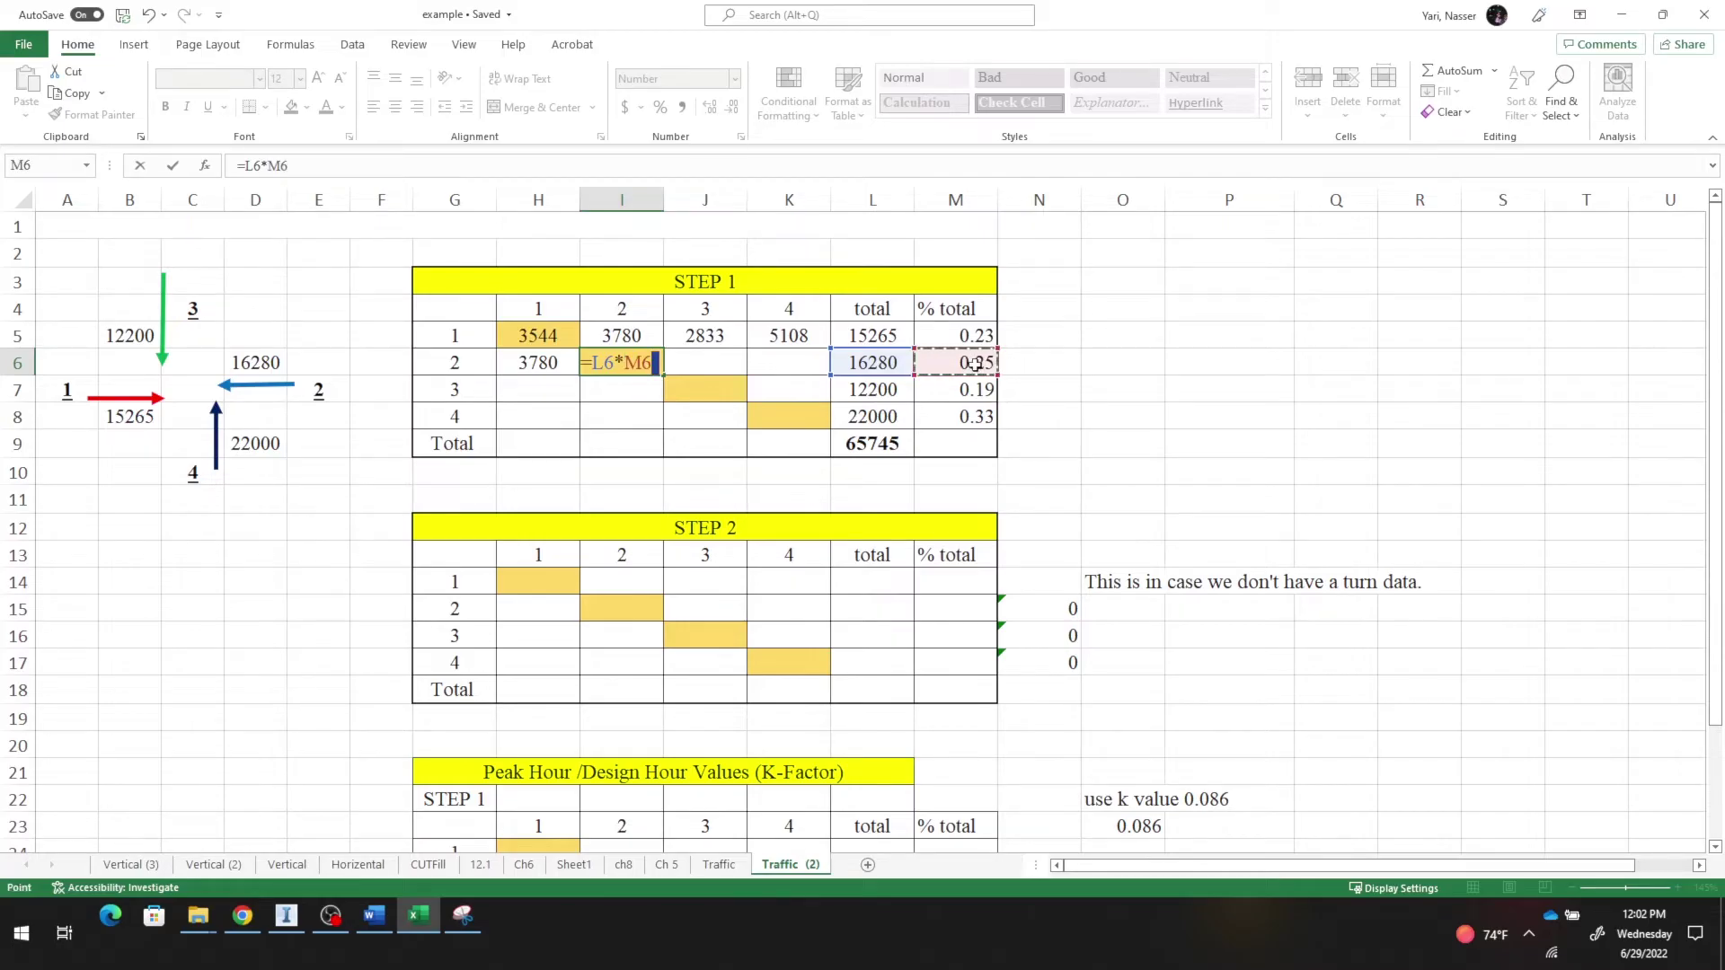
{"action": "key", "text": "Return"}
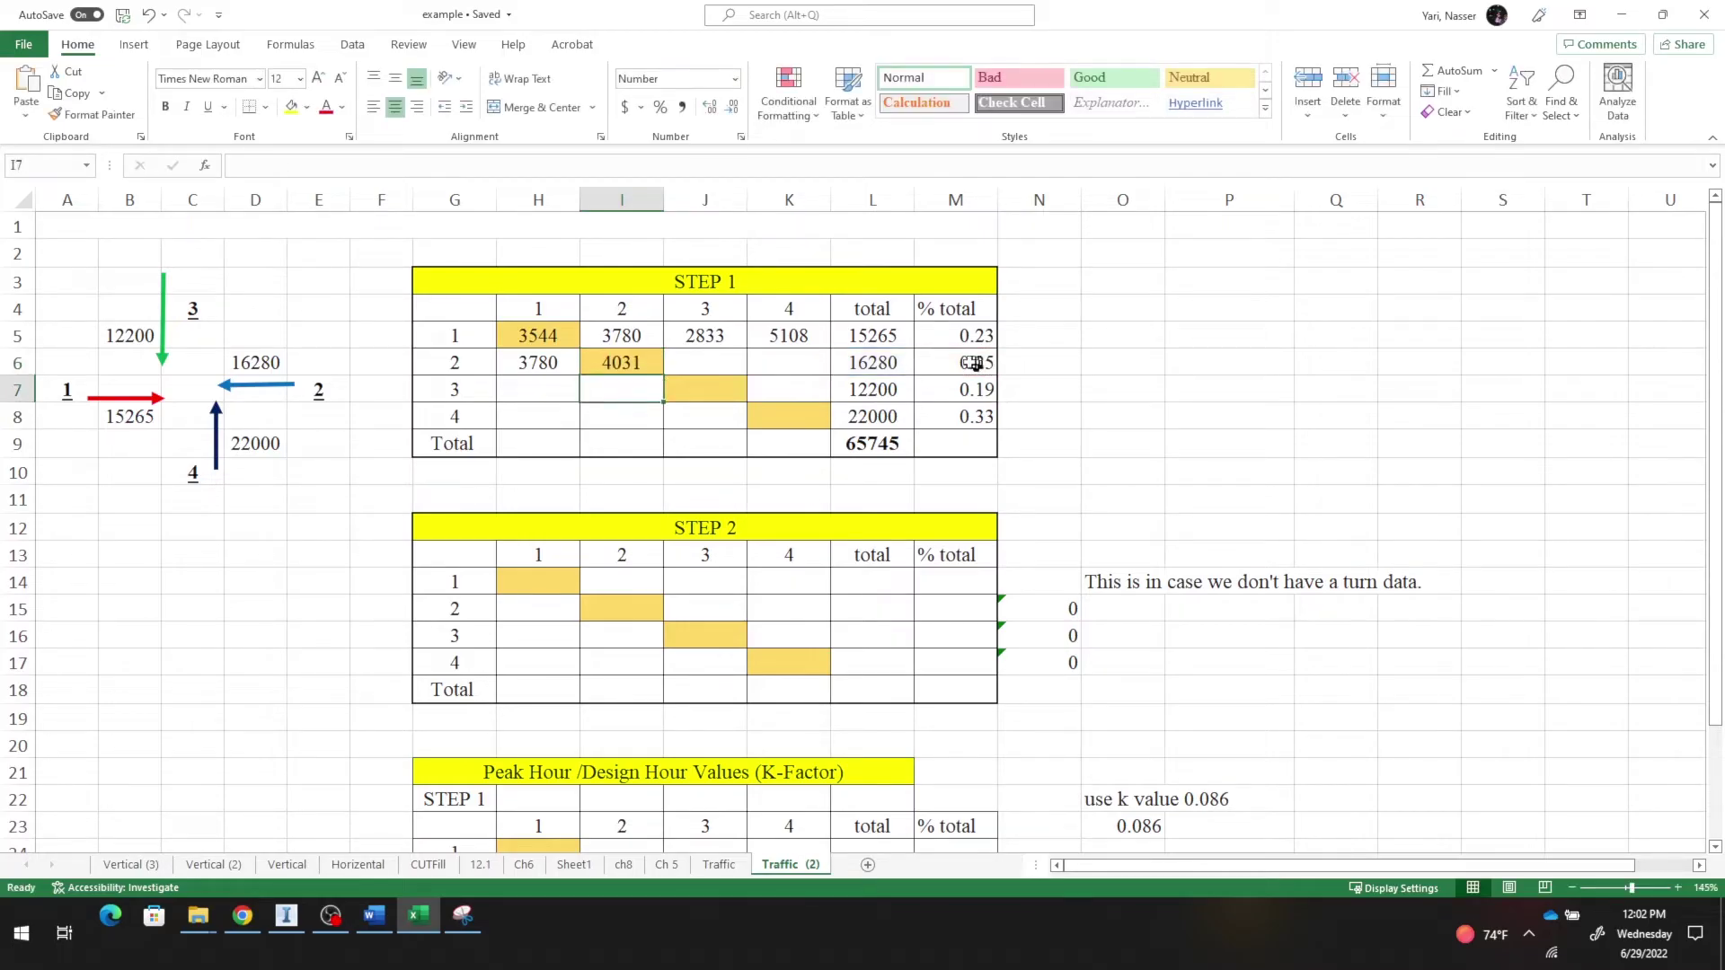
{"action": "left_click", "coordinate": [699, 359]}
{"action": "type", "text": "="}
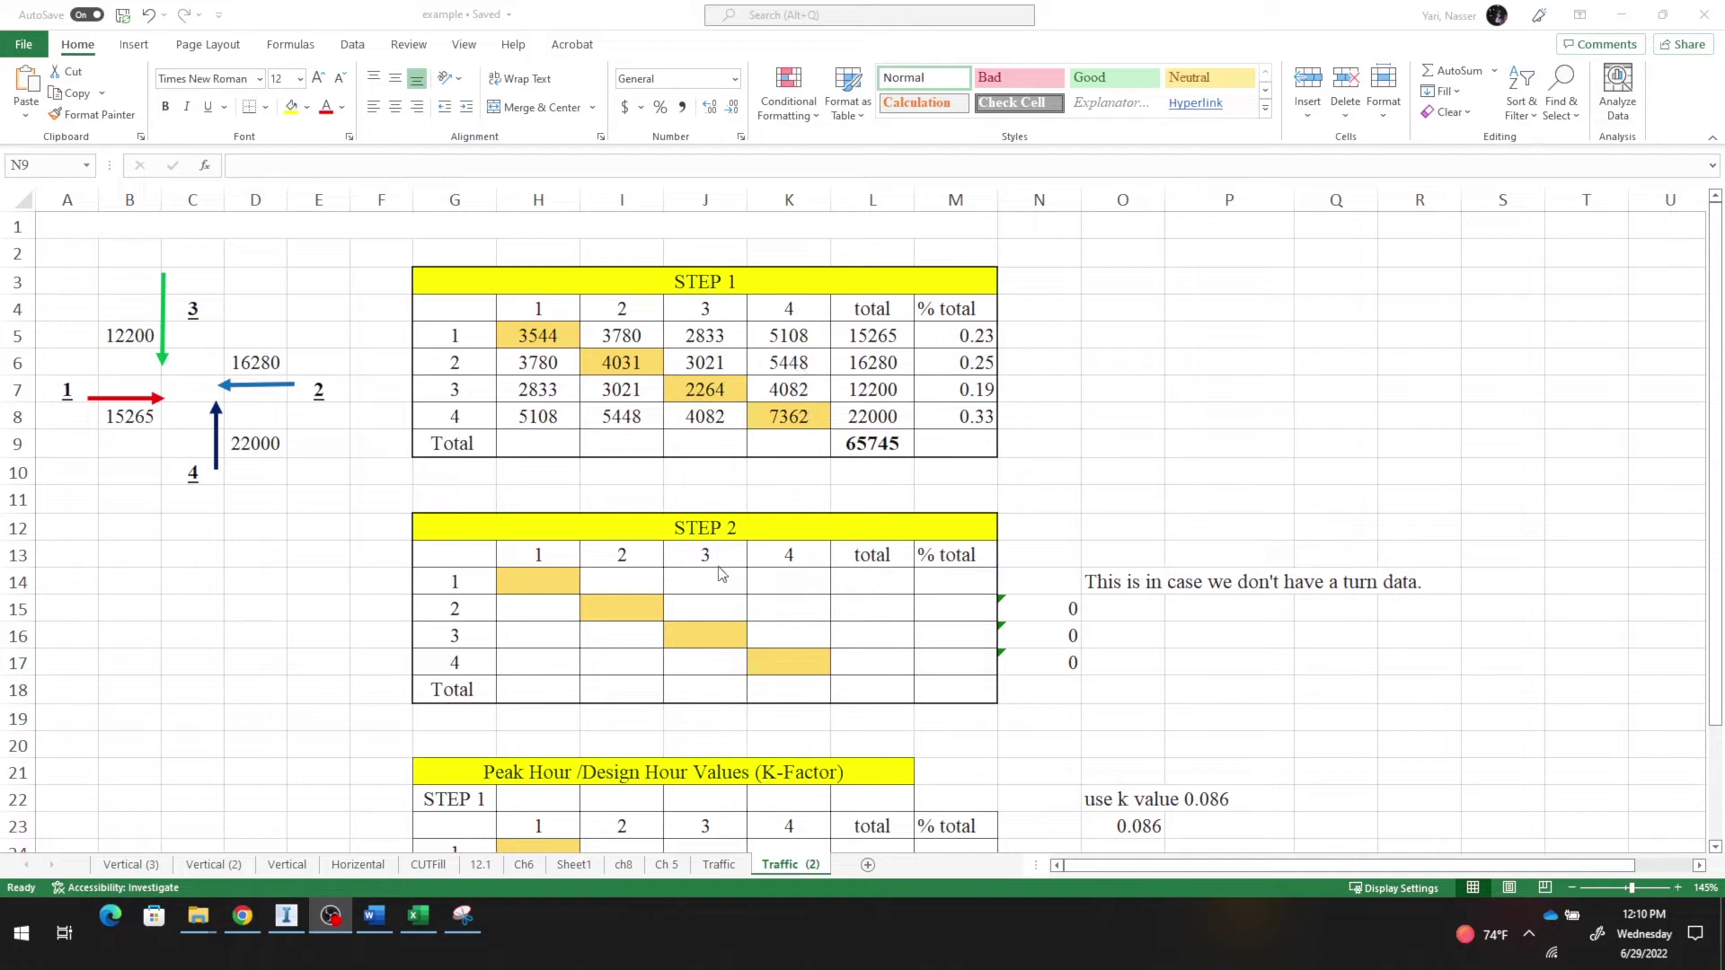
Step: Copy the STEP 1 range H5:M9 and paste it as values only into H14:M18 of the STEP 2 table
{"action": "left_click_drag", "start_coordinate": [539, 339], "coordinate": [945, 440]}
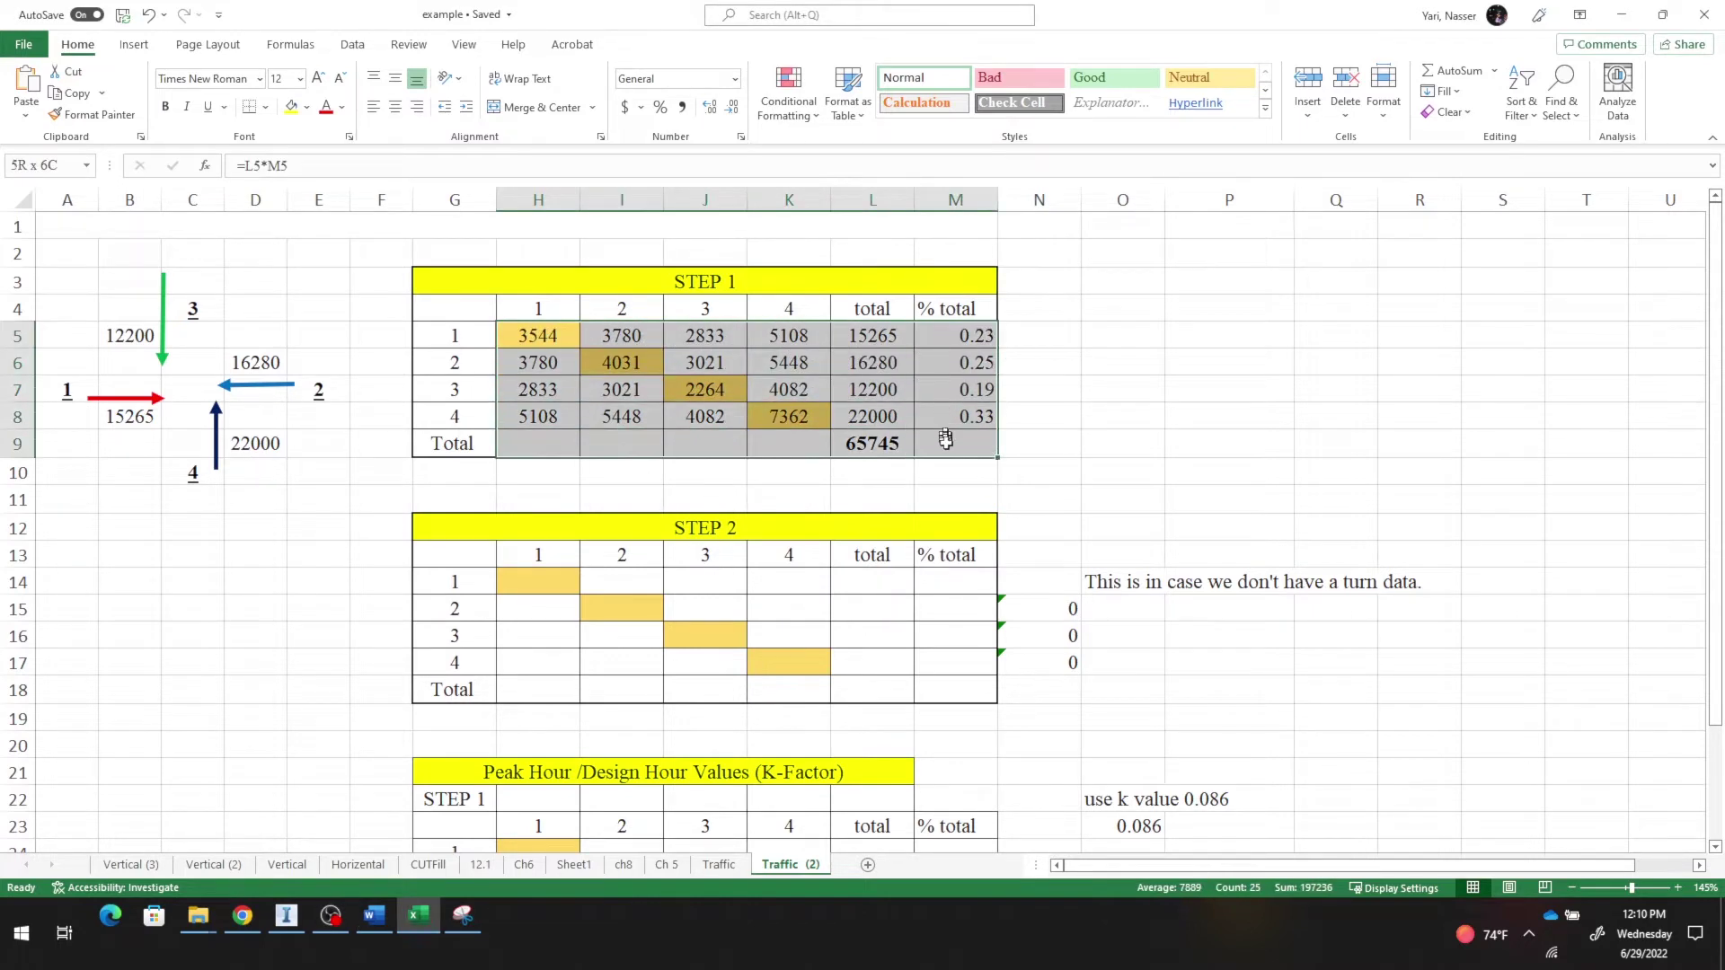
{"action": "right_click", "coordinate": [809, 406]}
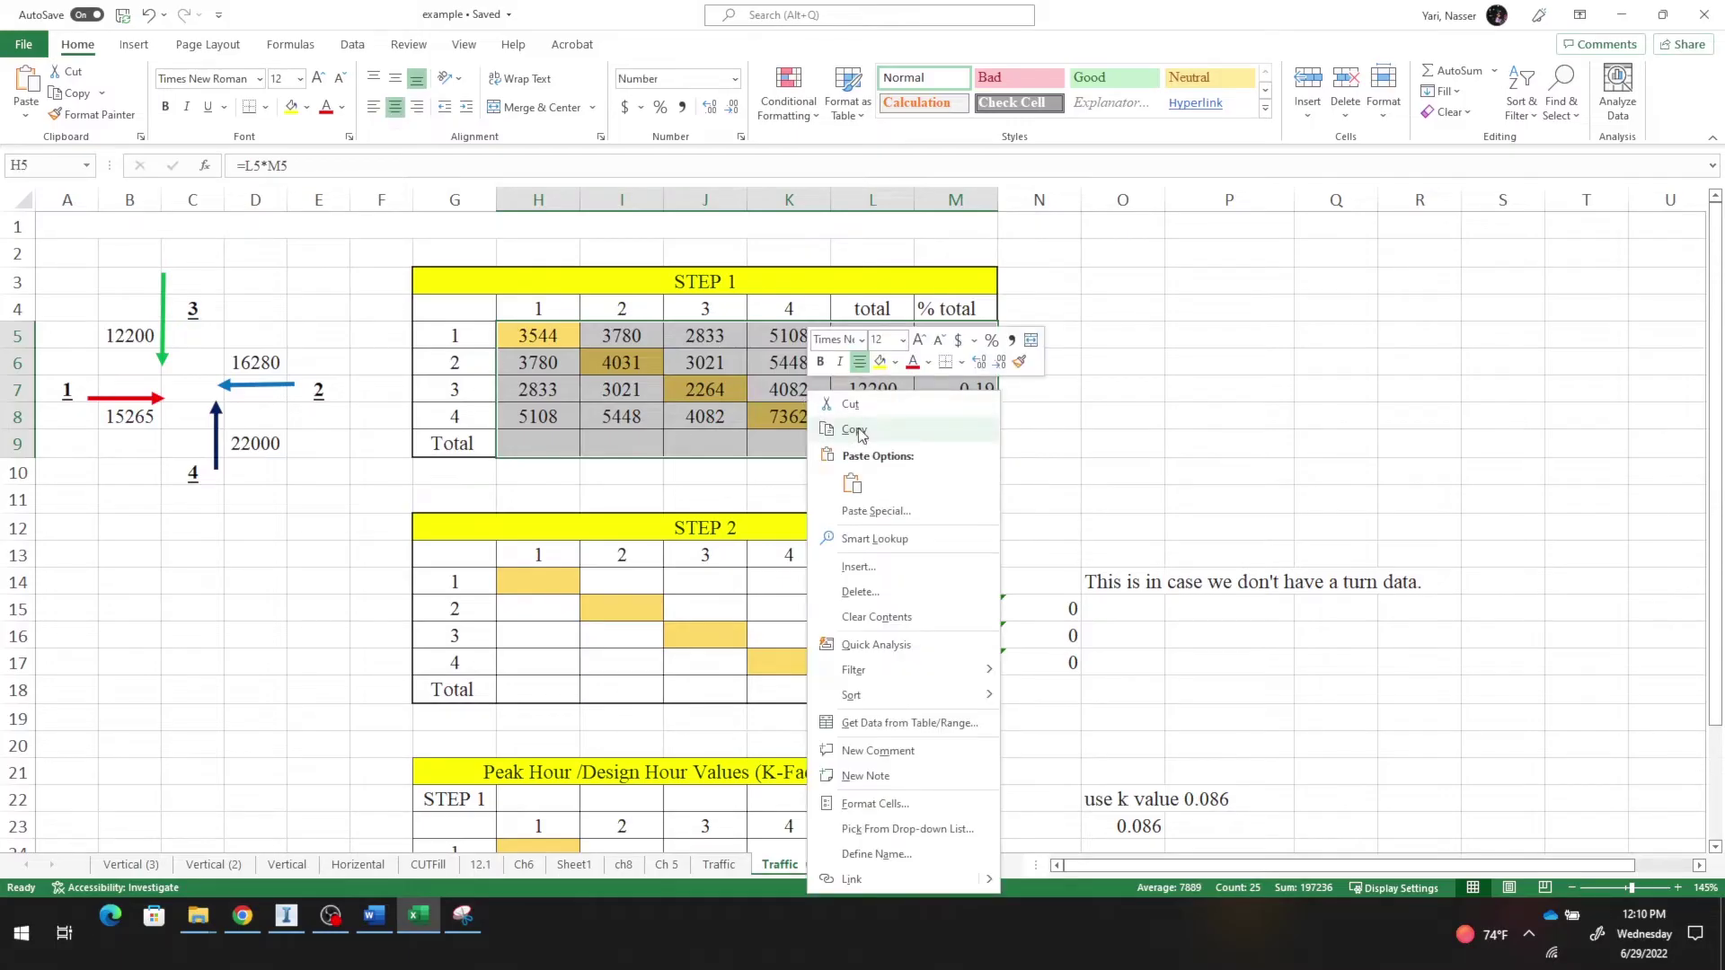
{"action": "left_click", "coordinate": [853, 430]}
{"action": "left_click_drag", "start_coordinate": [543, 588], "coordinate": [952, 697]}
{"action": "right_click", "coordinate": [759, 643]}
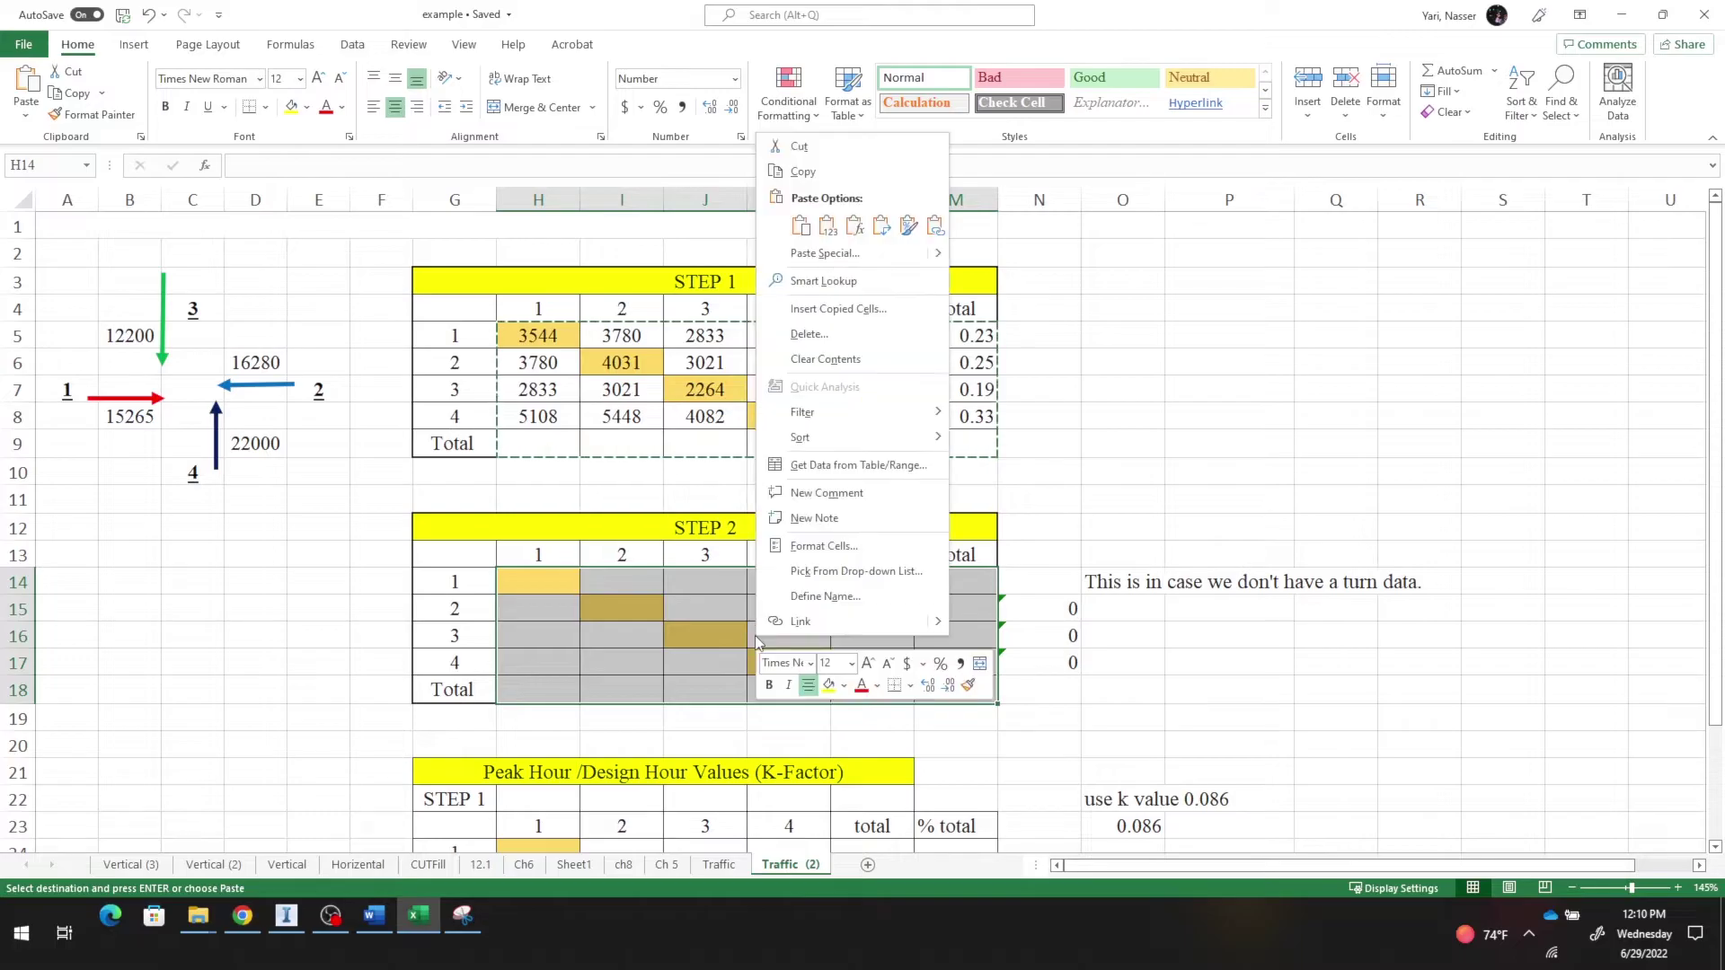
{"action": "left_click", "coordinate": [827, 226]}
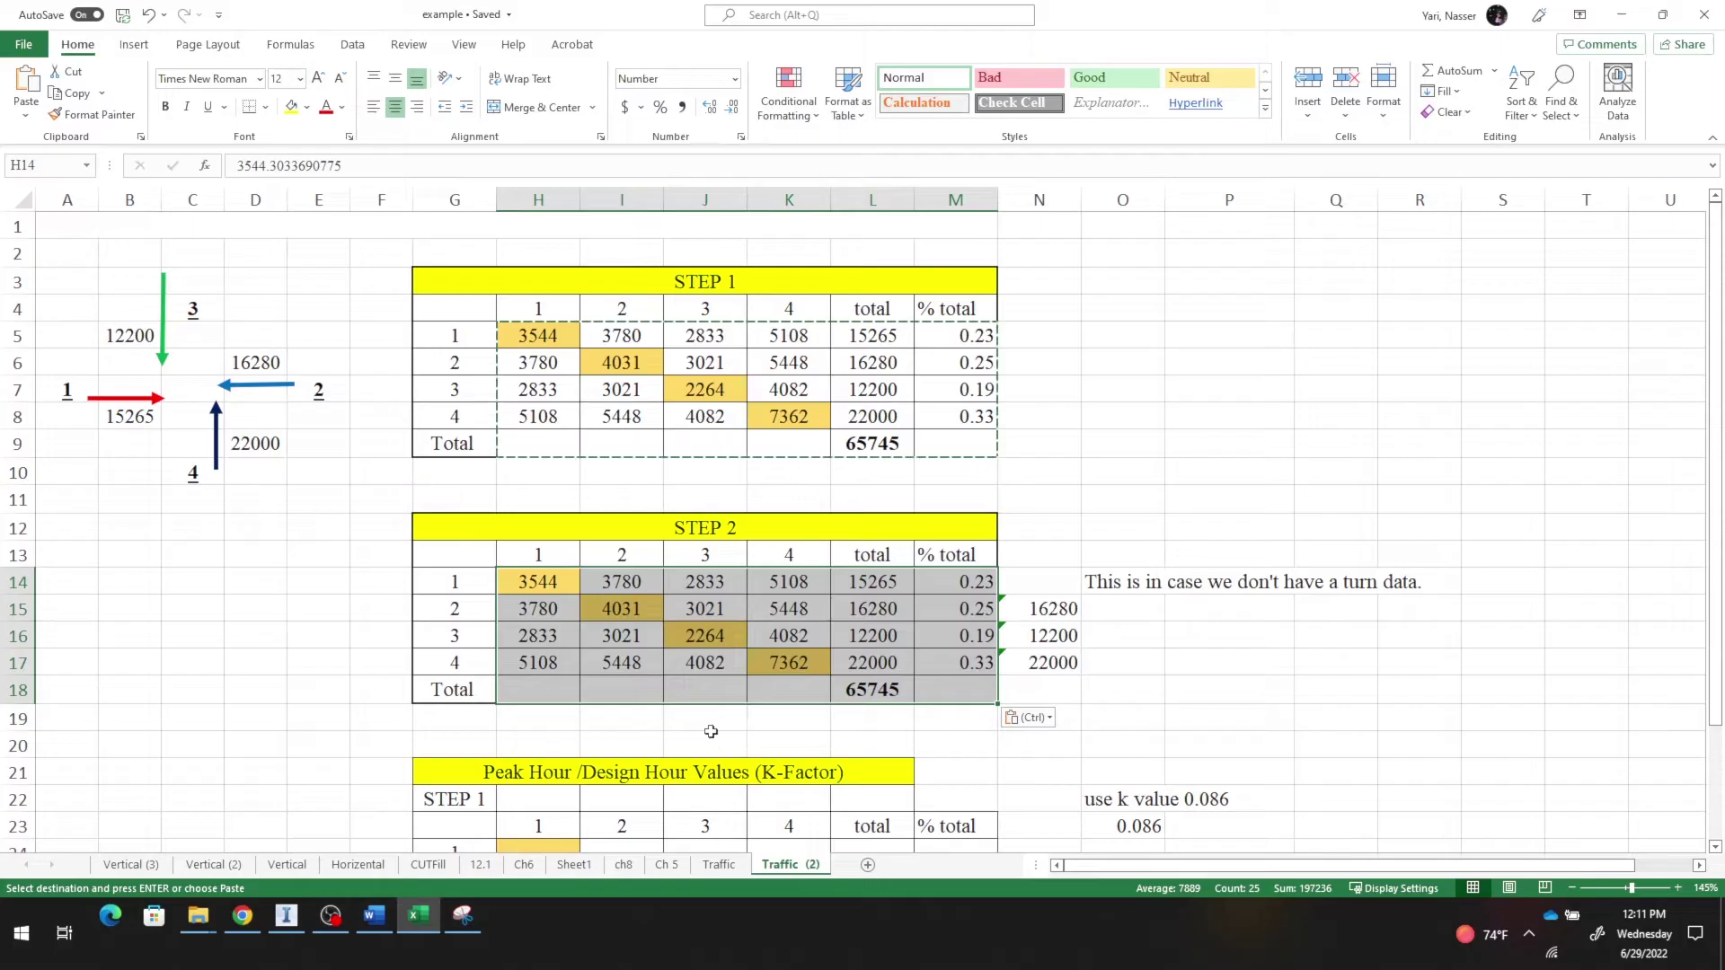
{"action": "left_click", "coordinate": [710, 733]}
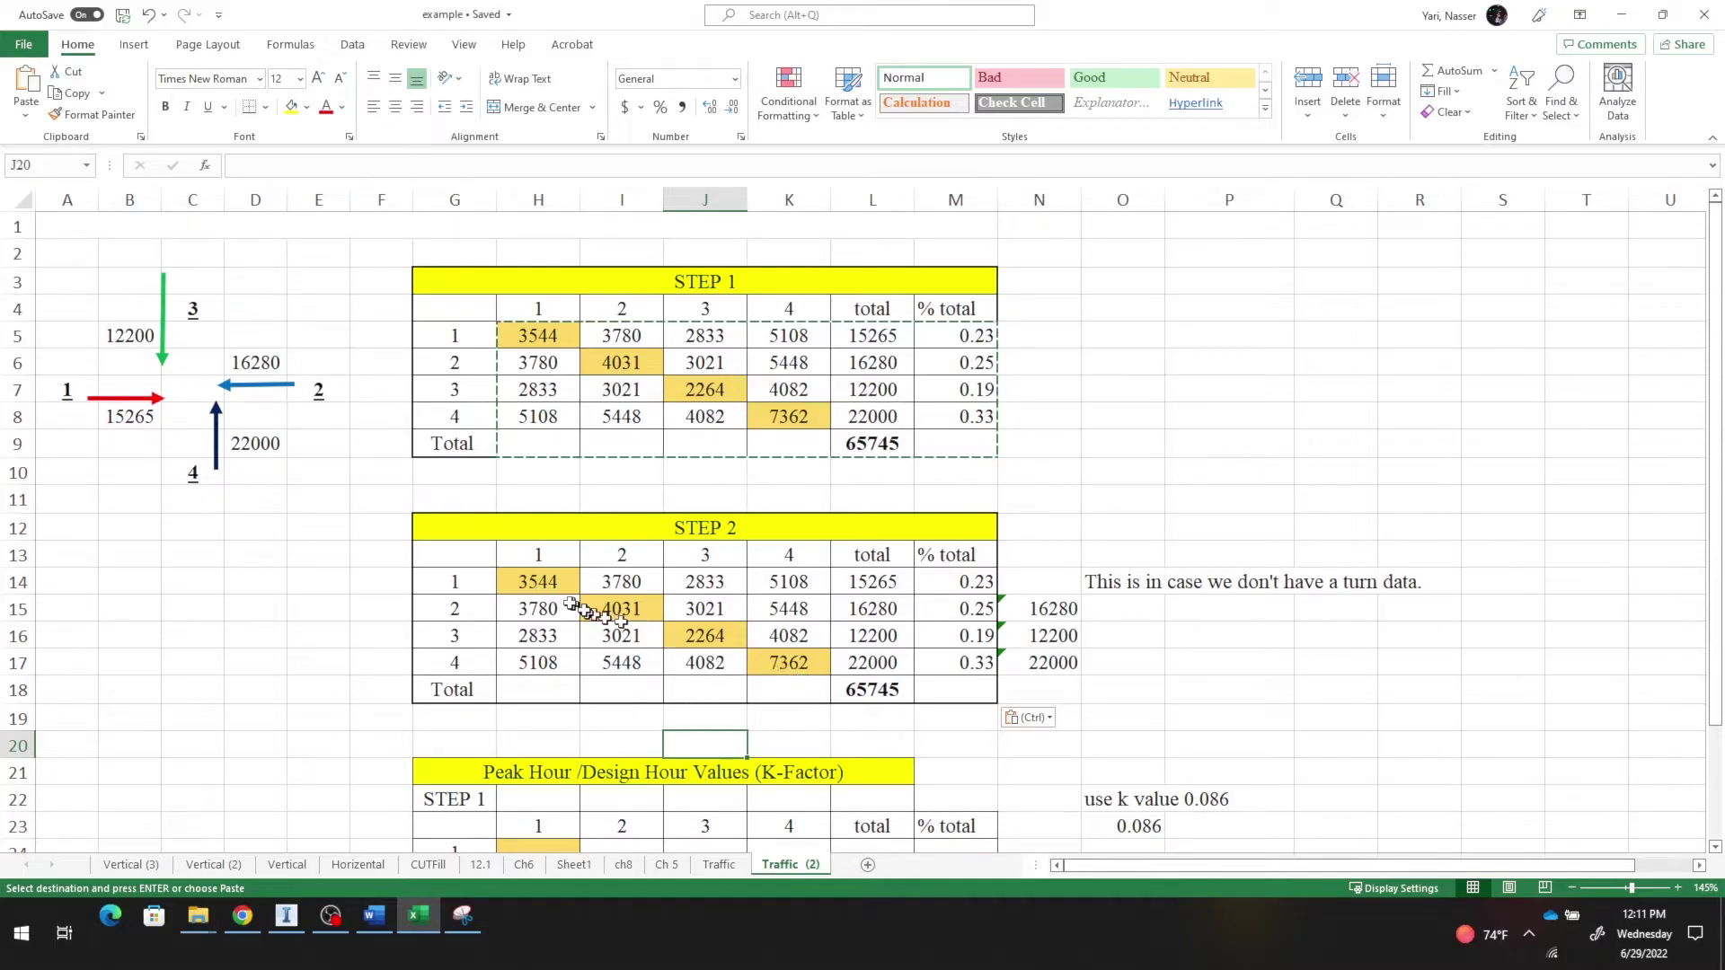
Step: Replace the leg 1 to leg 2 volume in I14 of the STEP 2 table with =I5+H5
{"action": "left_click", "coordinate": [544, 581]}
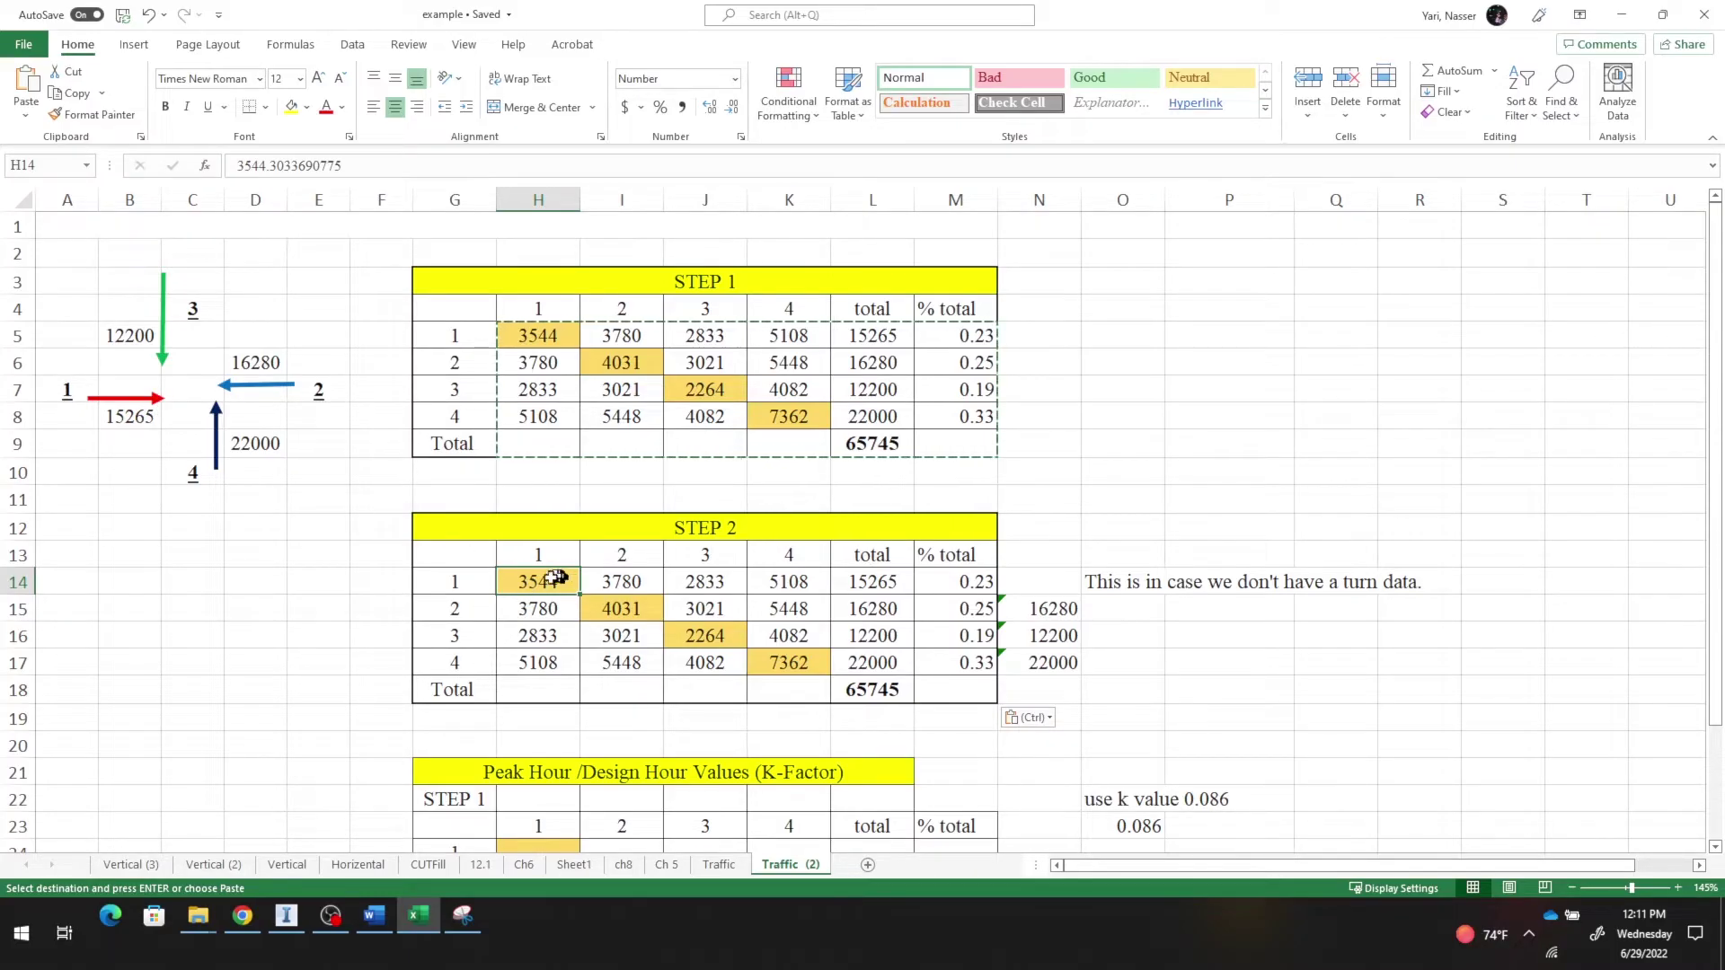
{"action": "left_click", "coordinate": [623, 583]}
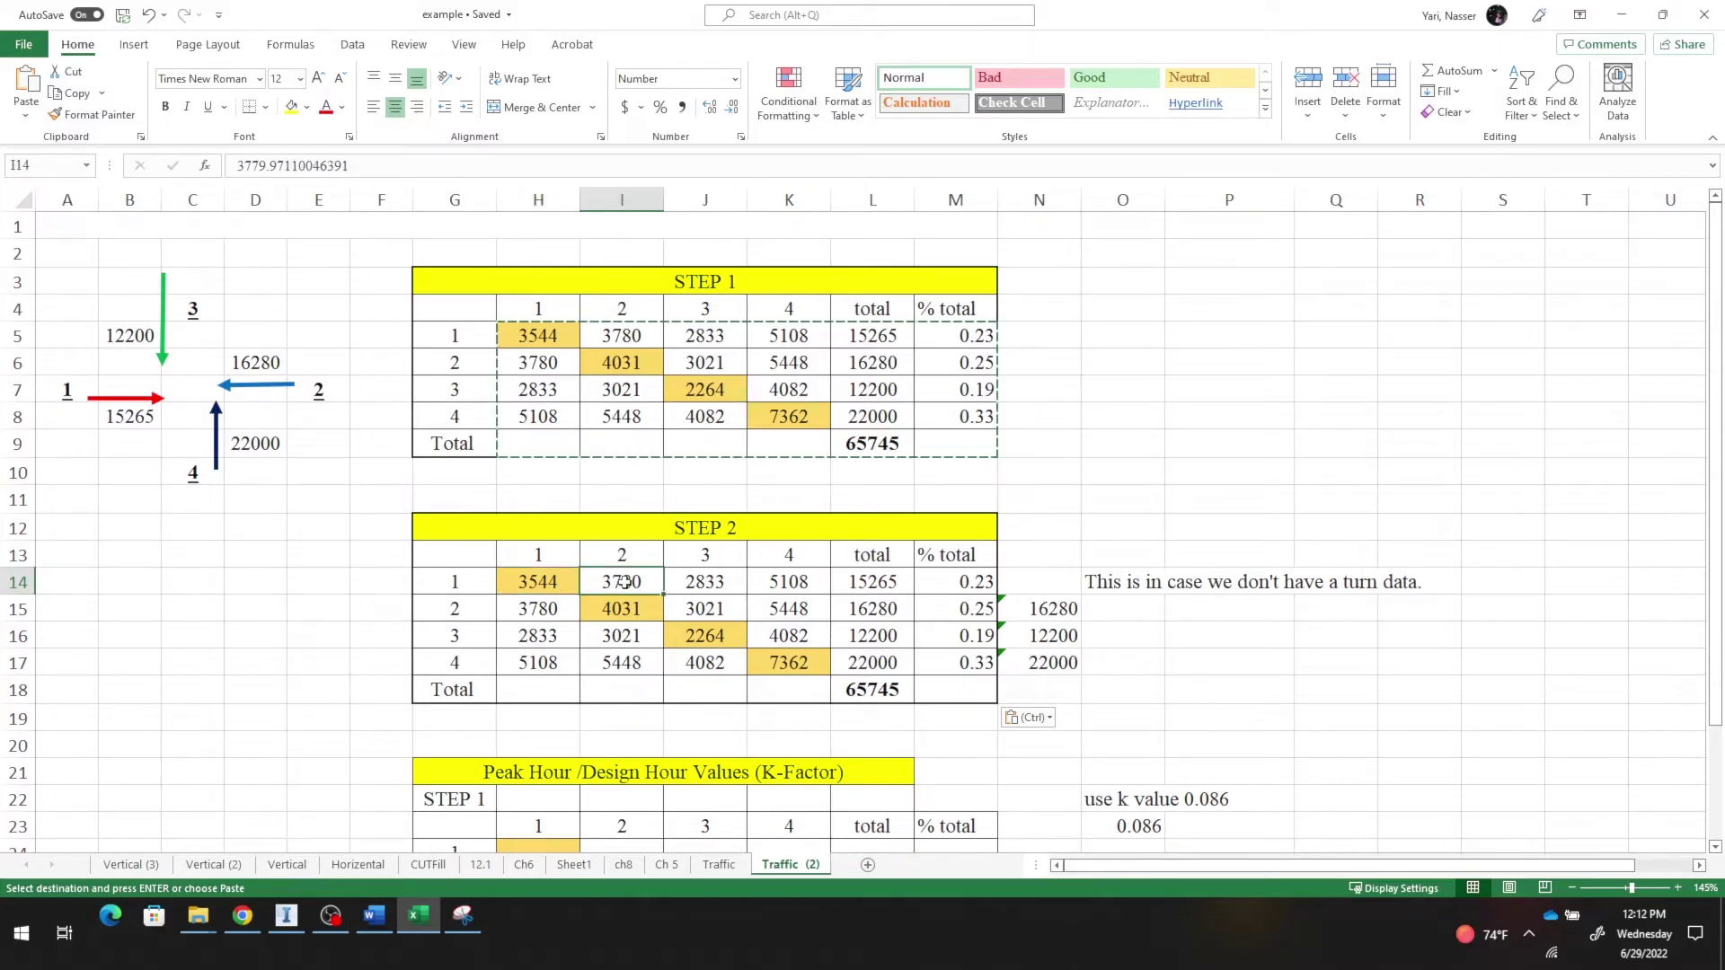
{"action": "type", "text": "="}
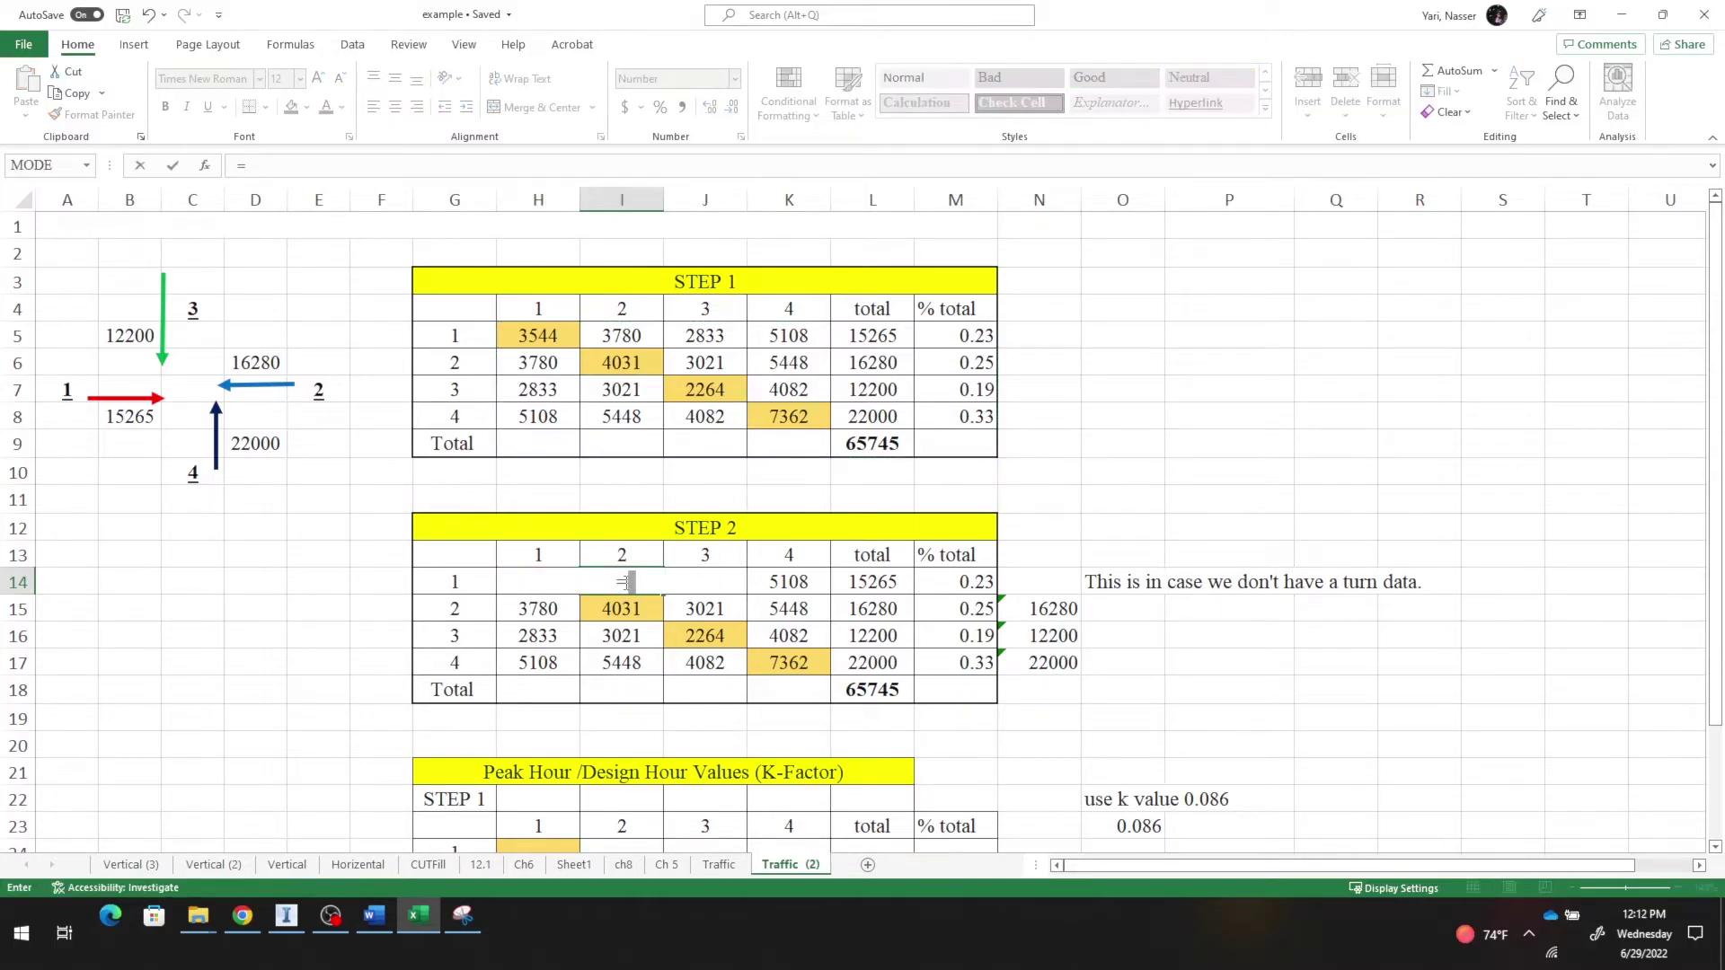
{"action": "left_click", "coordinate": [626, 336]}
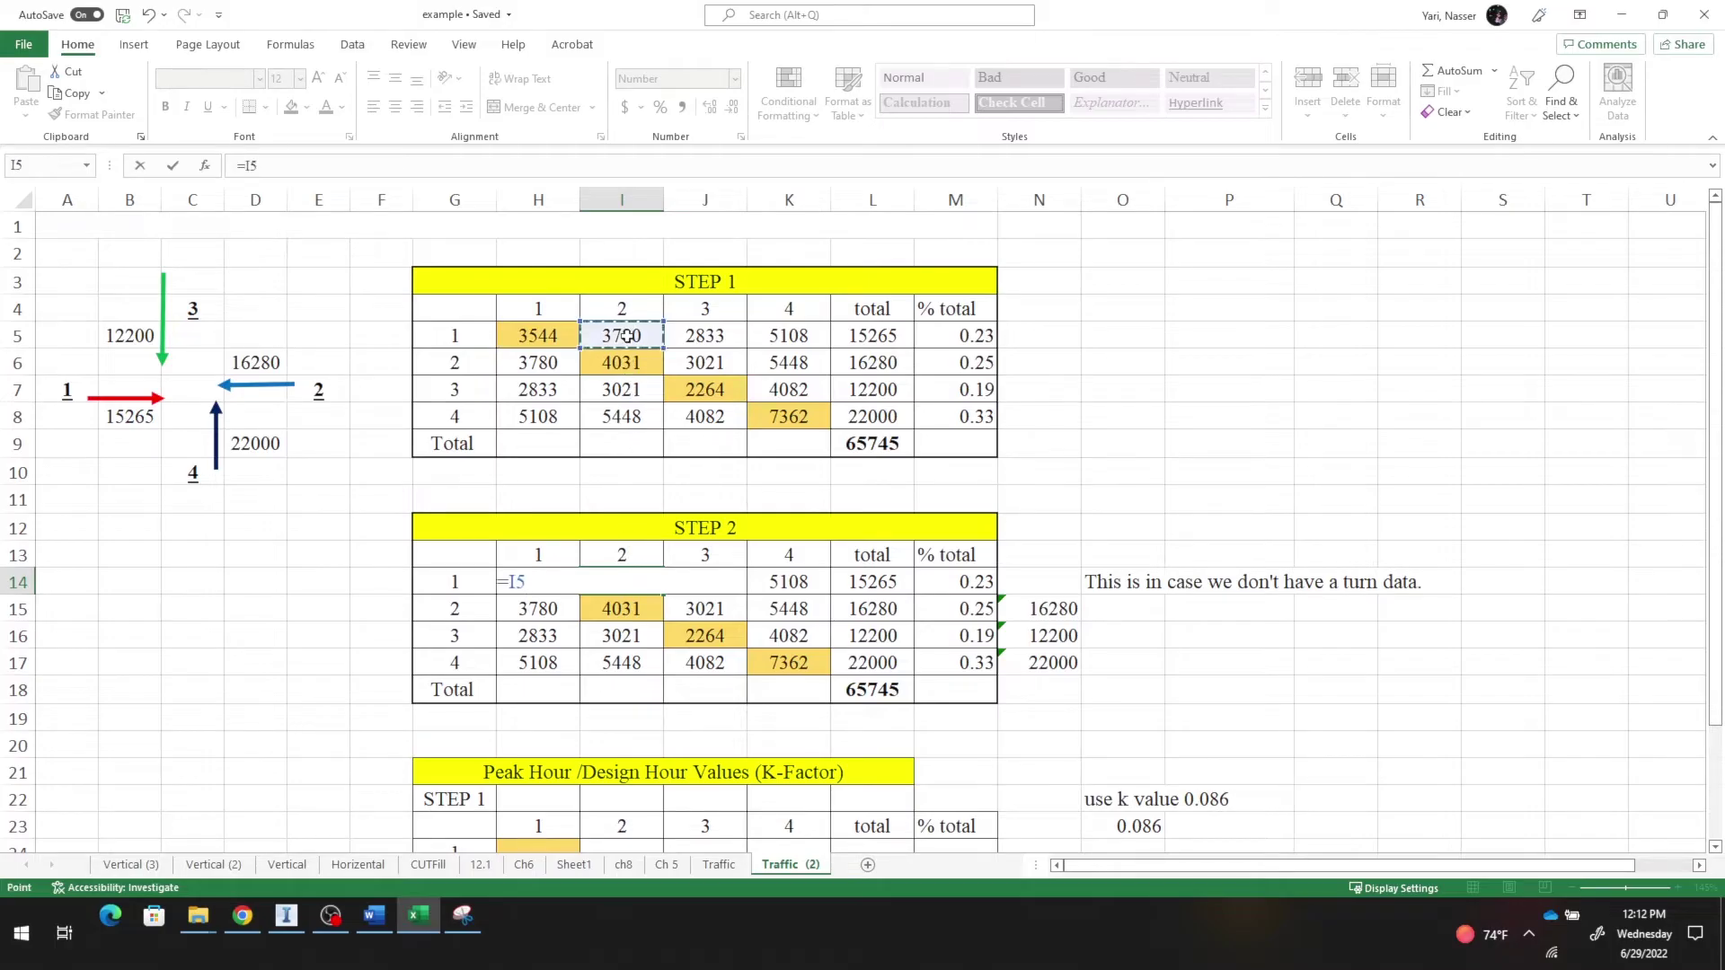
{"action": "type", "text": "+"}
{"action": "left_click", "coordinate": [537, 335]}
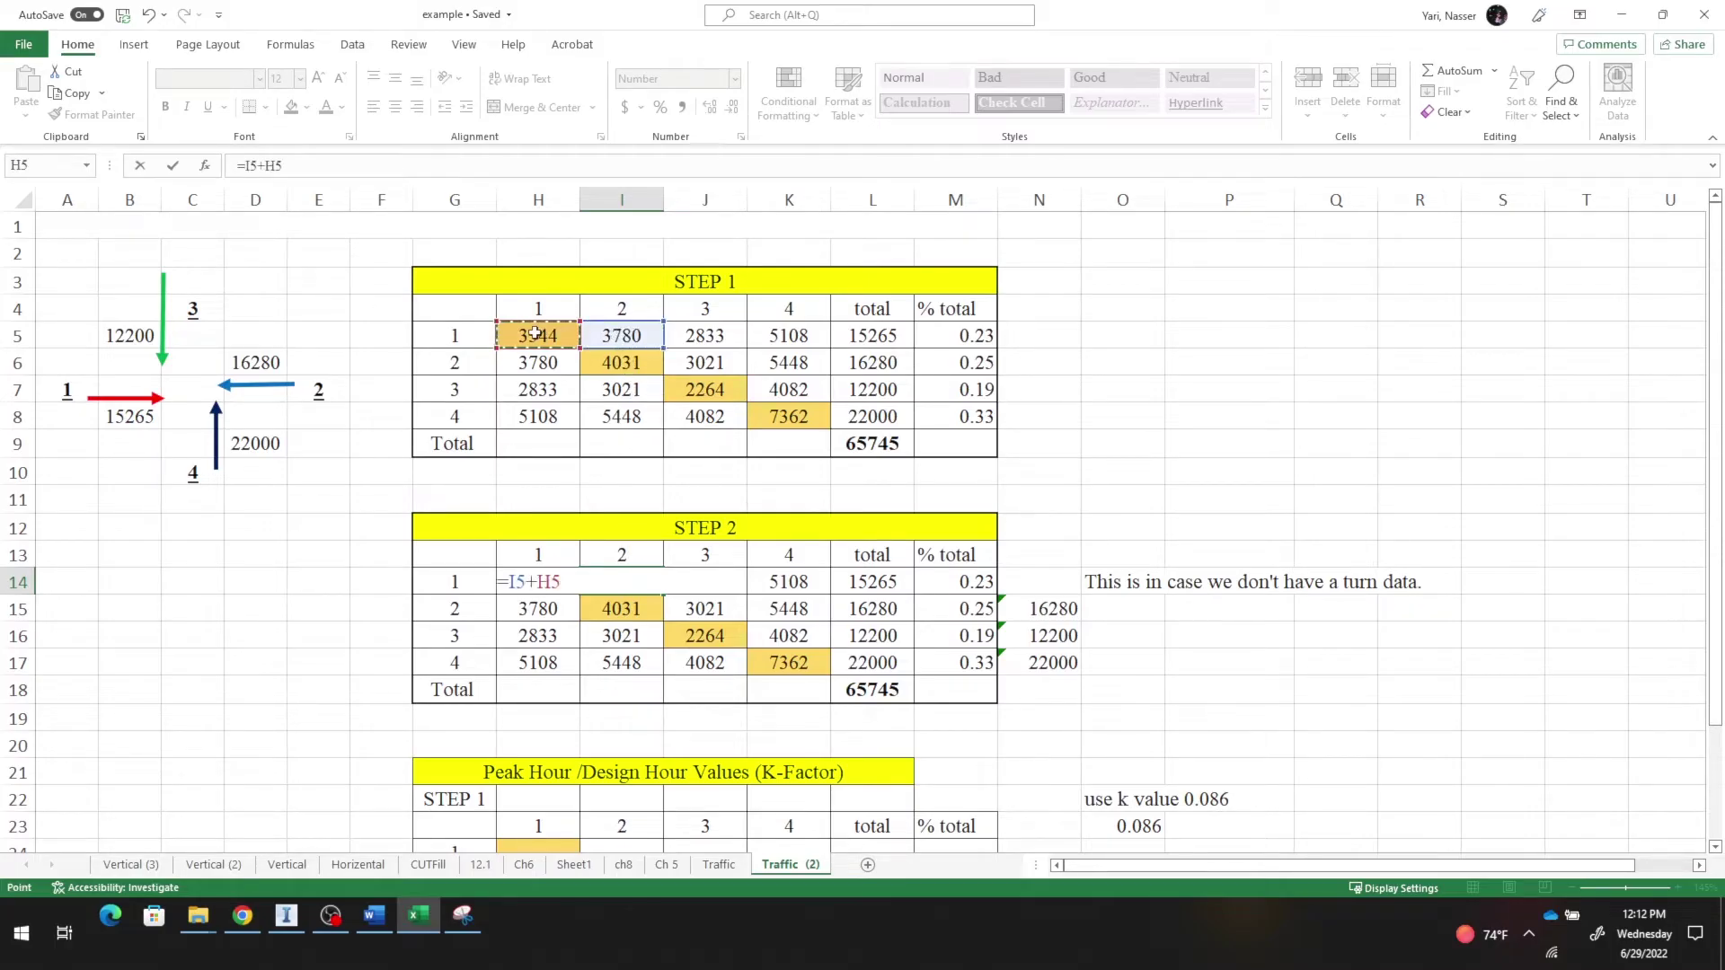
{"action": "key", "text": "Return"}
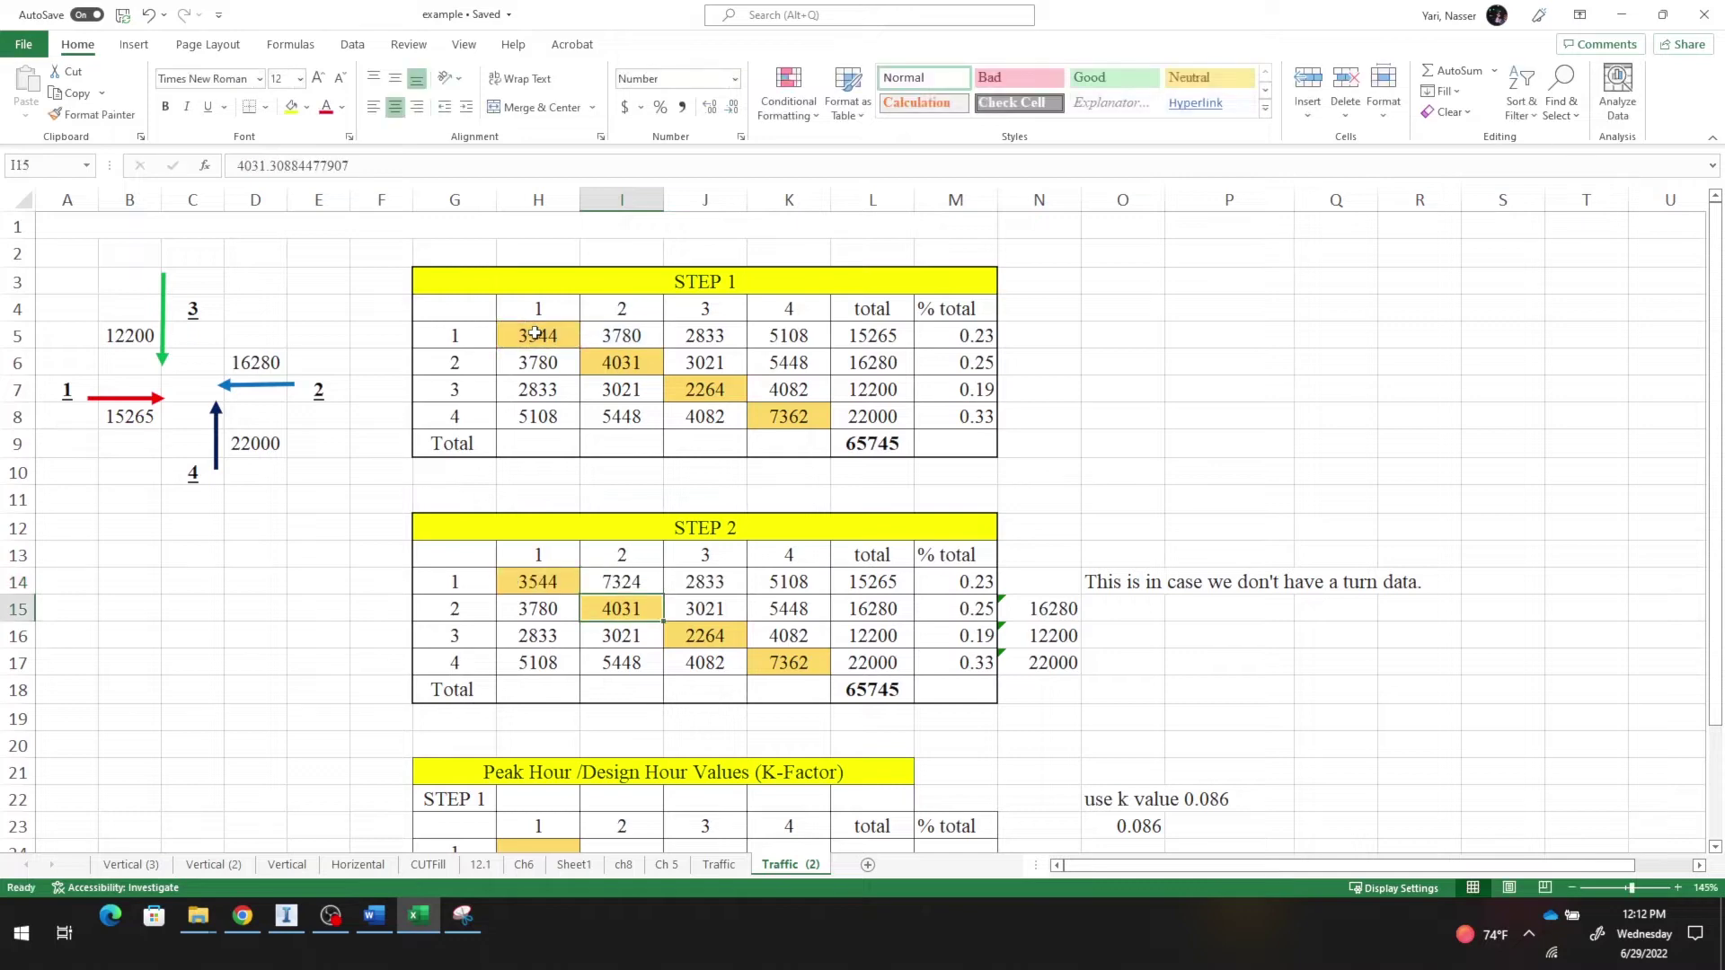
Step: Clear the leg 1 to leg 1 volume from H14 in the STEP 2 table
{"action": "left_click", "coordinate": [541, 582]}
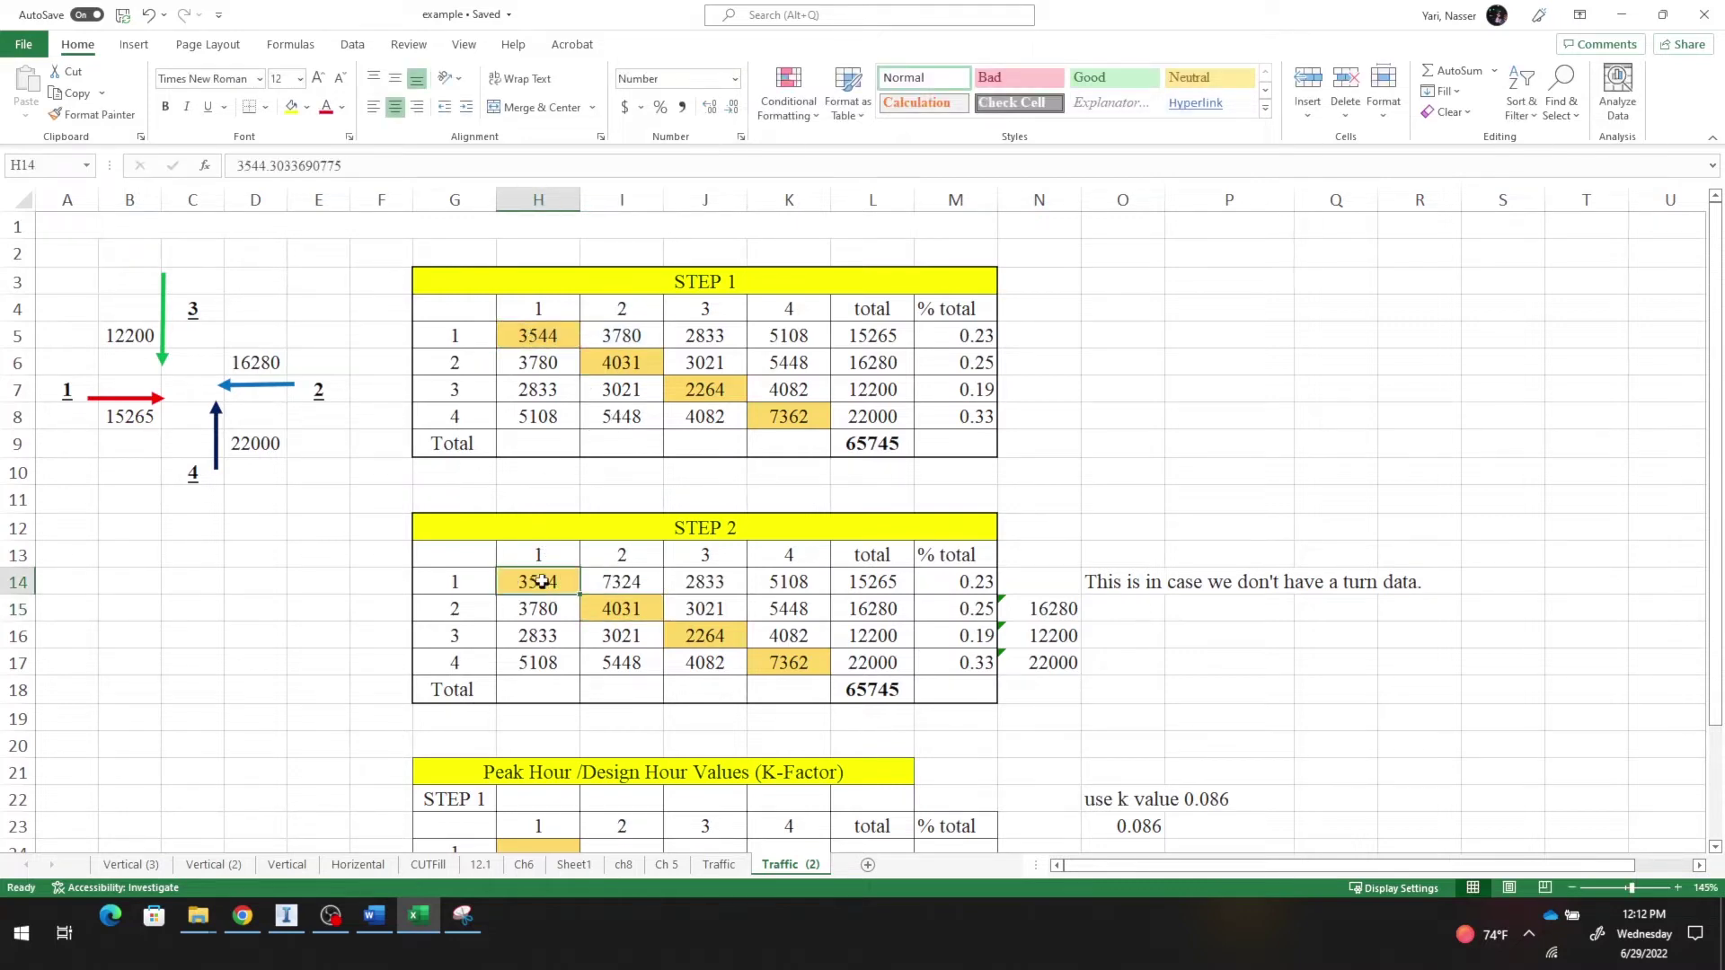
{"action": "key", "text": "BackSpace"}
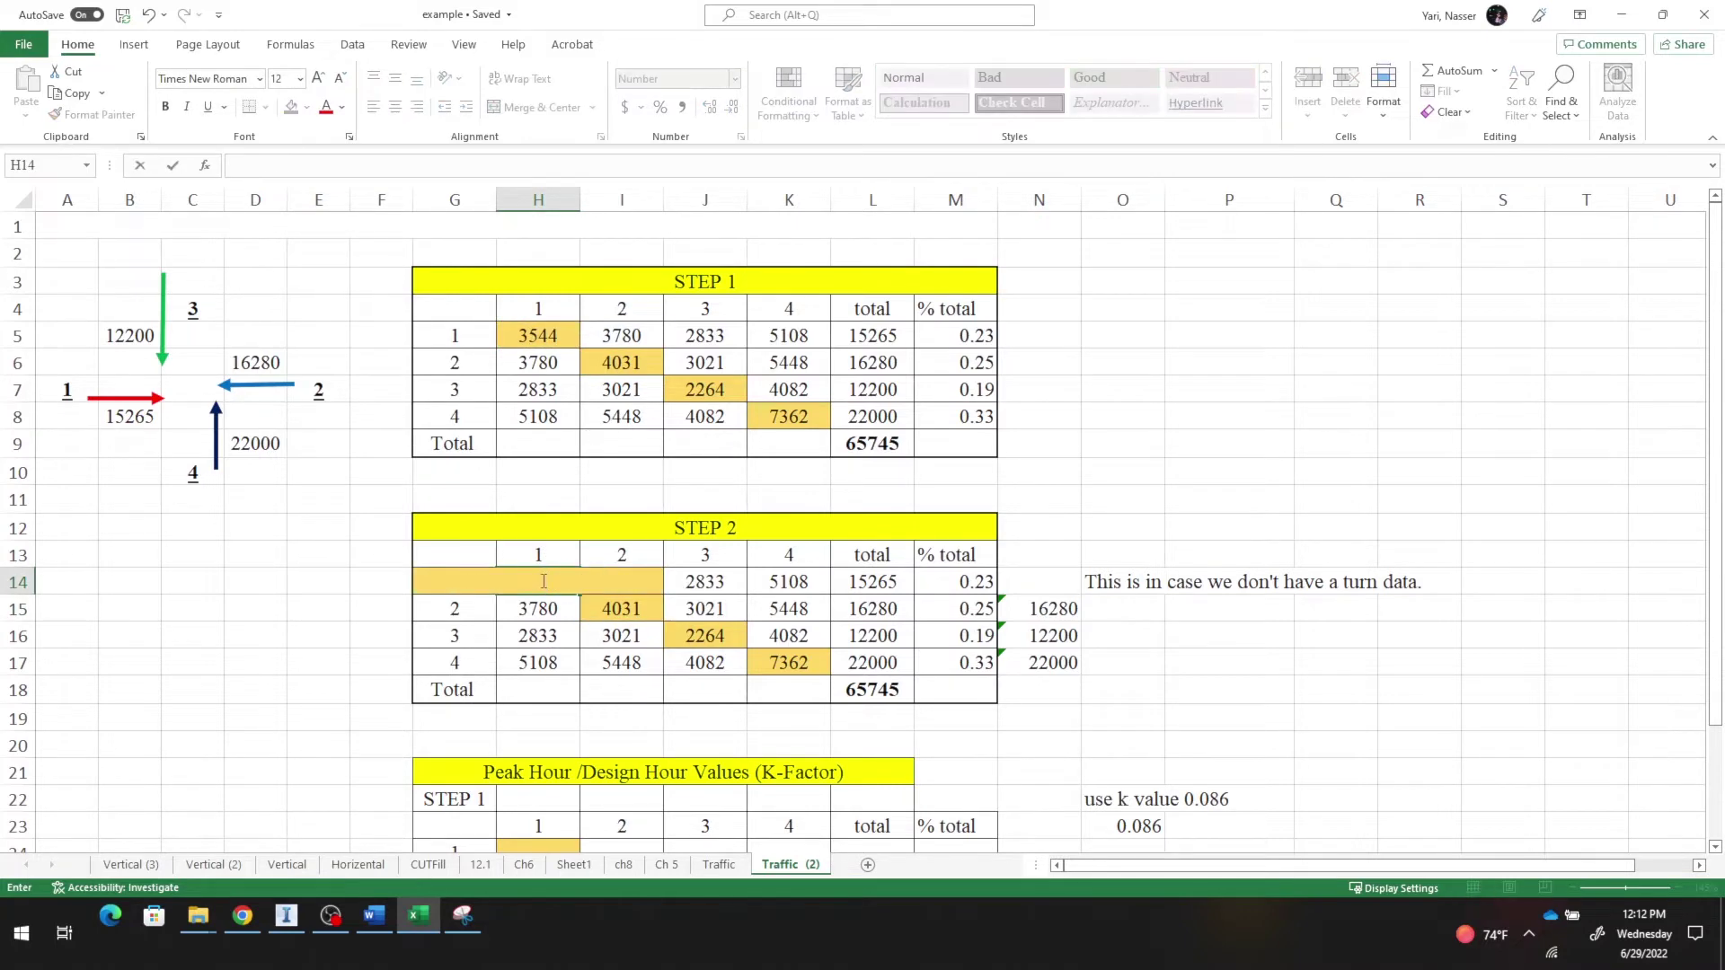
{"action": "key", "text": "Return"}
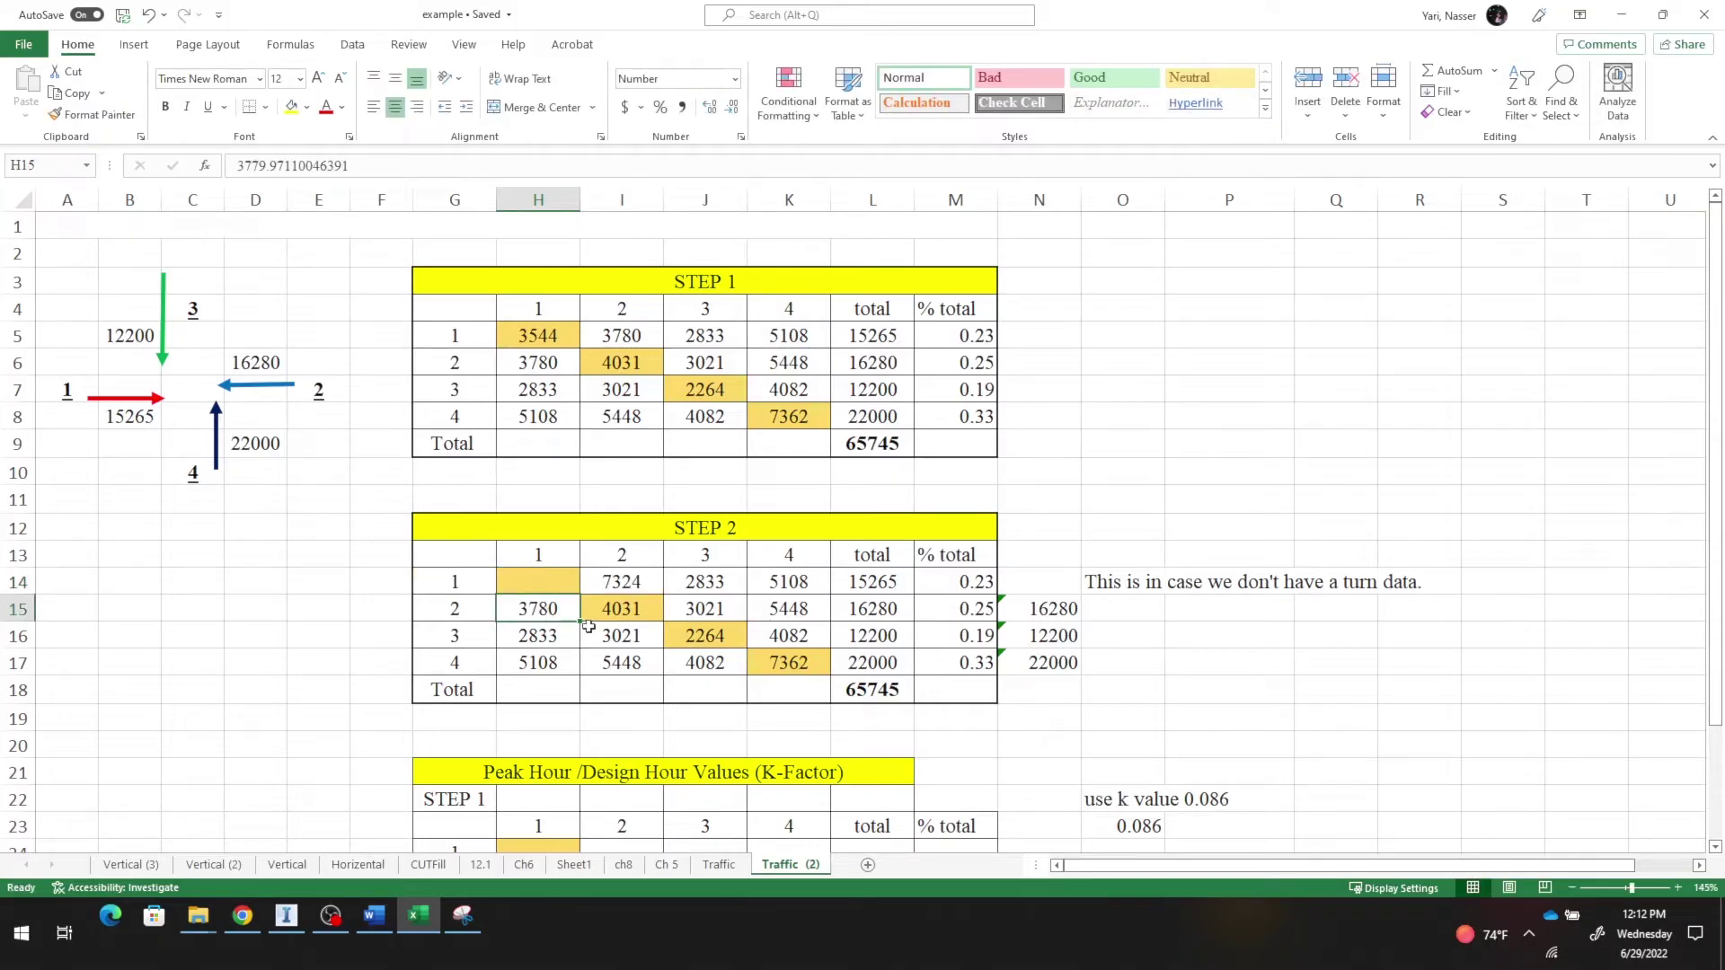
Step: Replace the leg 2 to leg 1 volume in H15 of the STEP 2 table with =I6+H6
{"action": "left_click", "coordinate": [630, 612]}
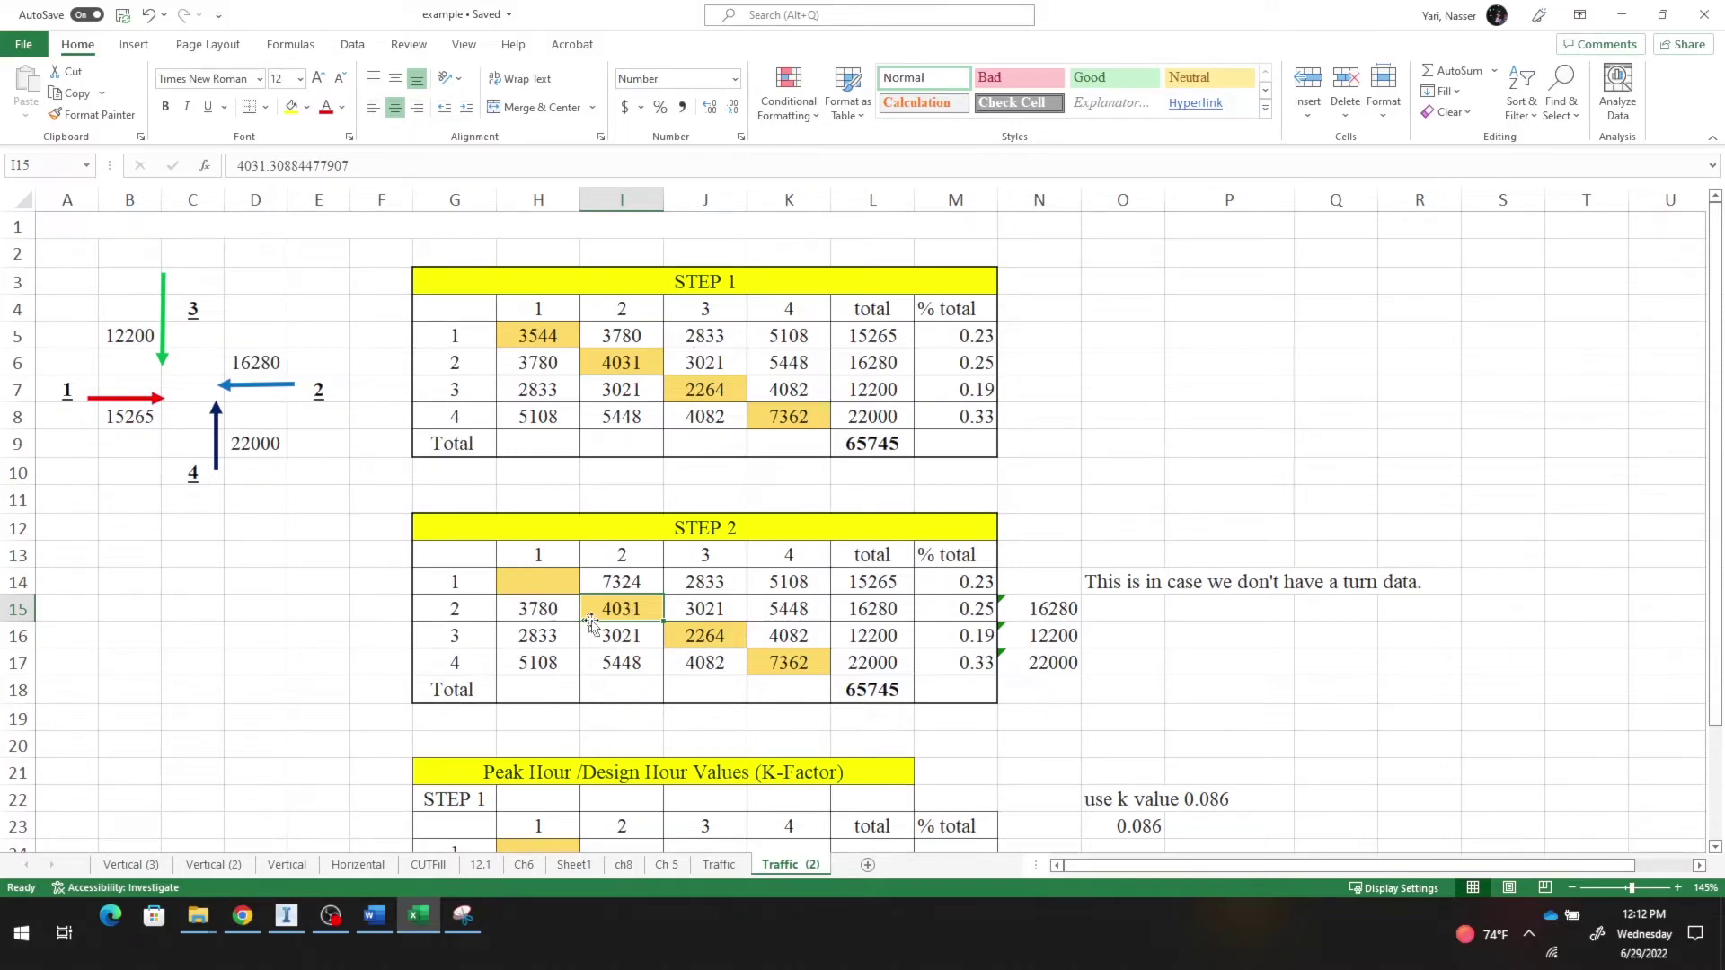
{"action": "left_click", "coordinate": [541, 608]}
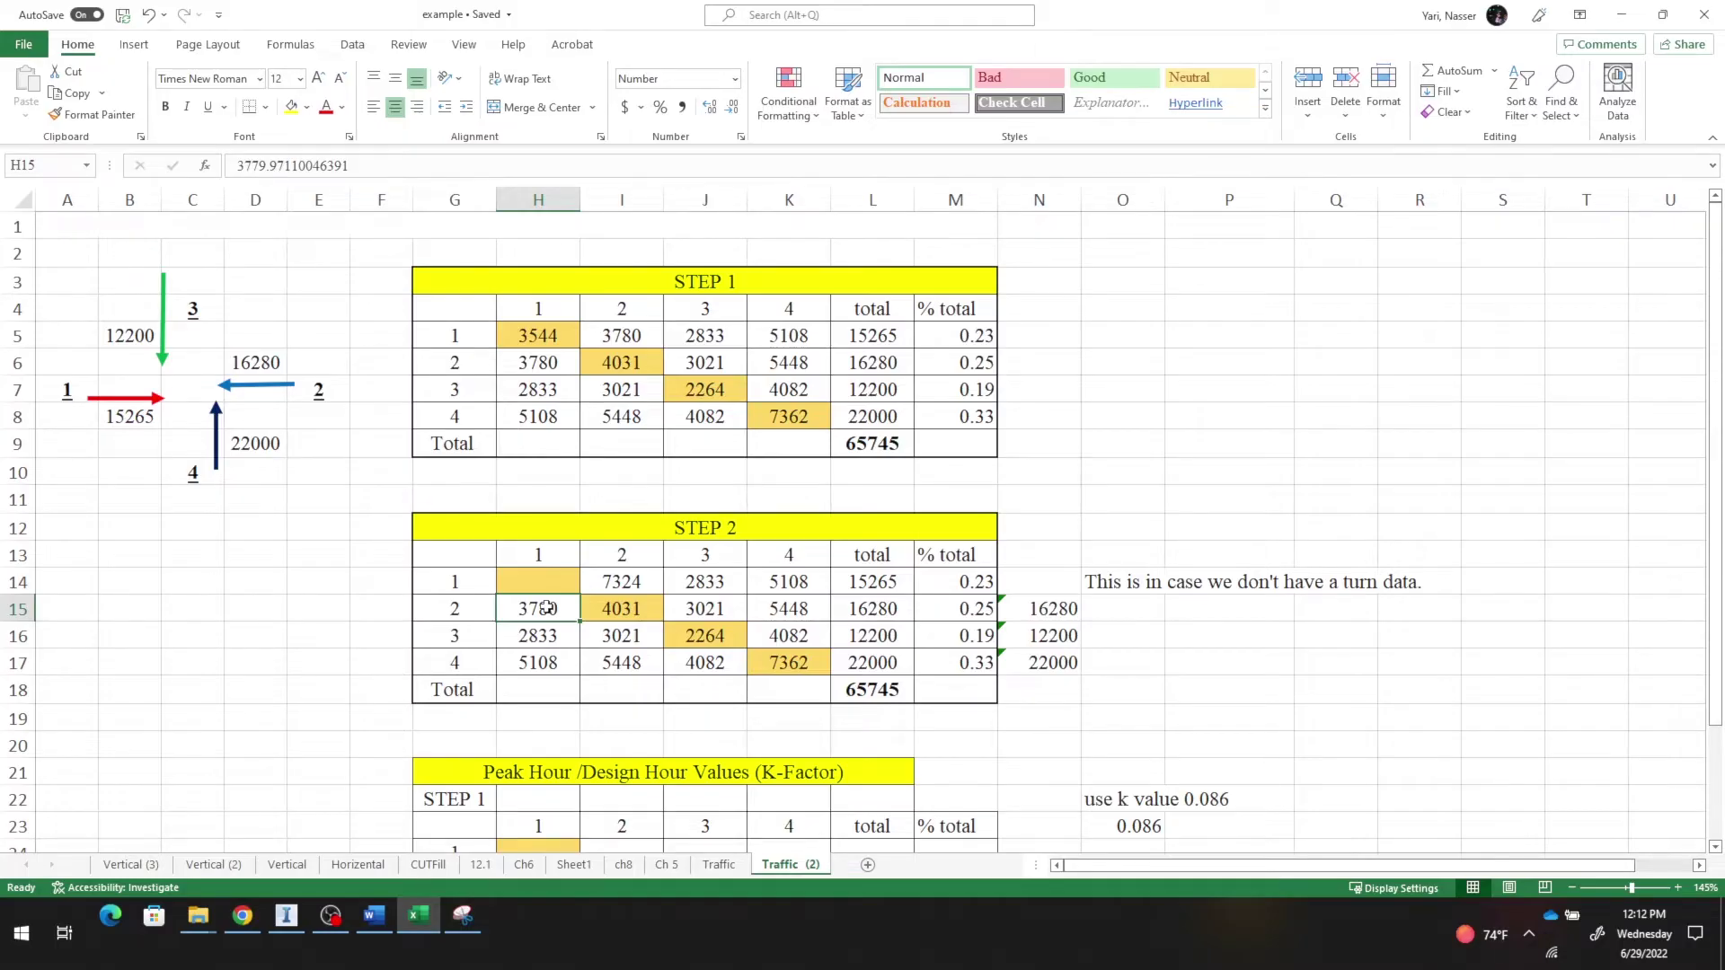
{"action": "type", "text": "="}
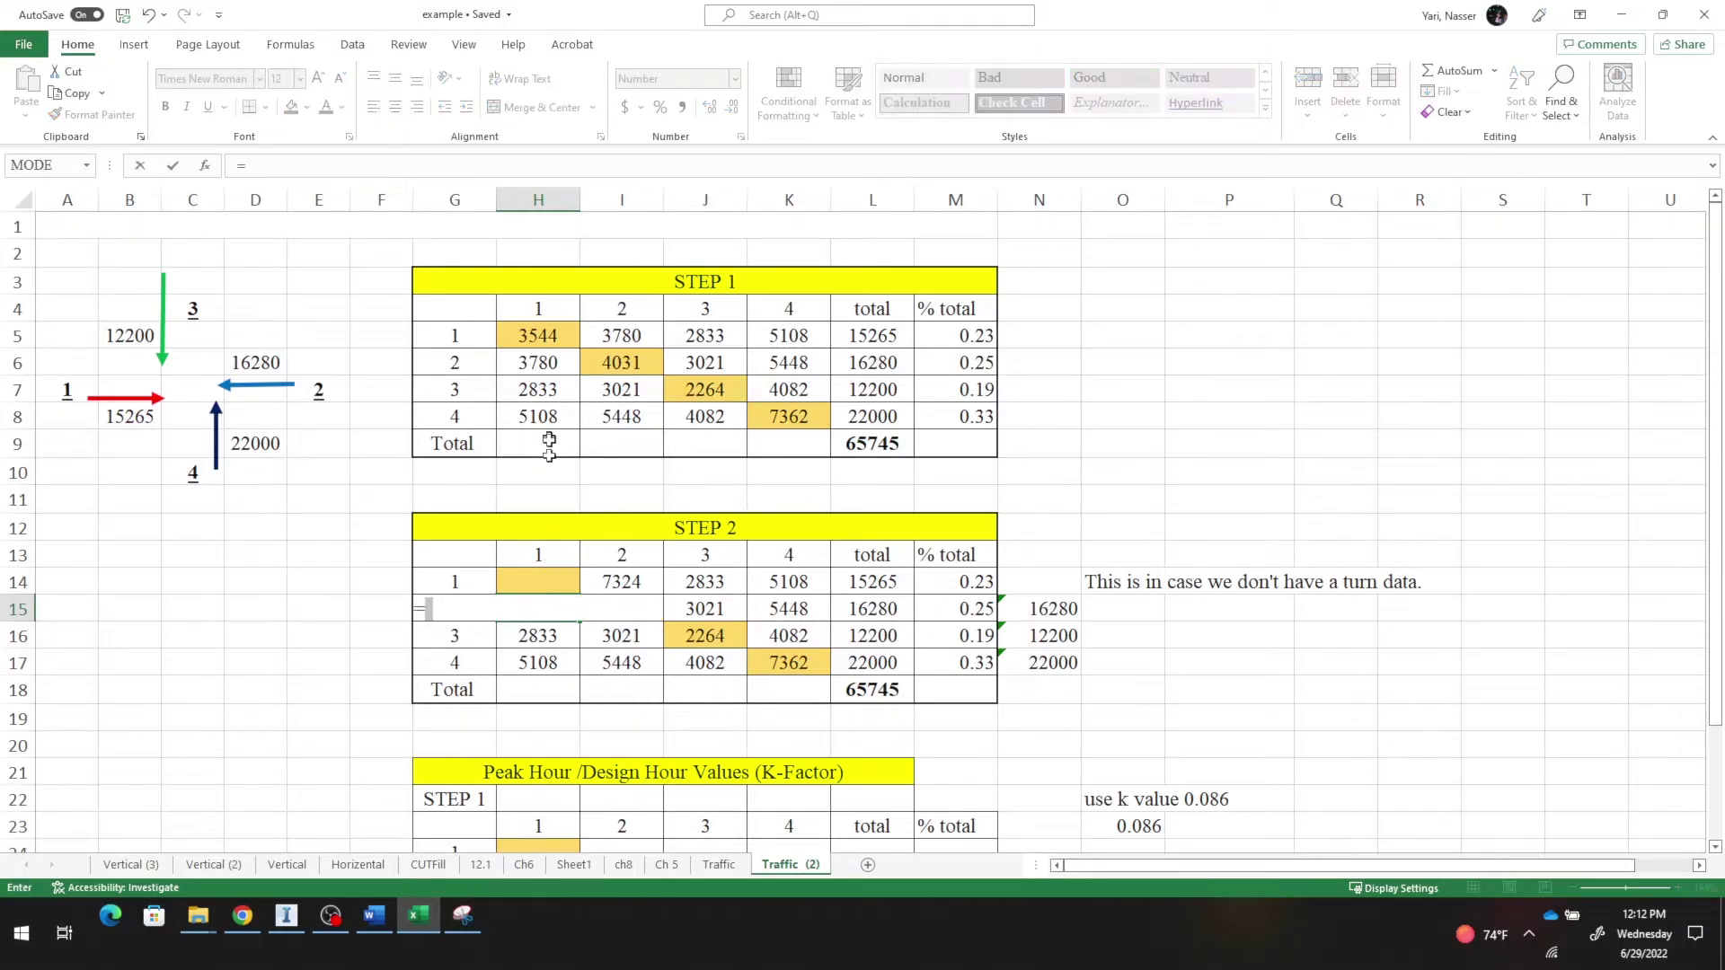
{"action": "left_click", "coordinate": [621, 361]}
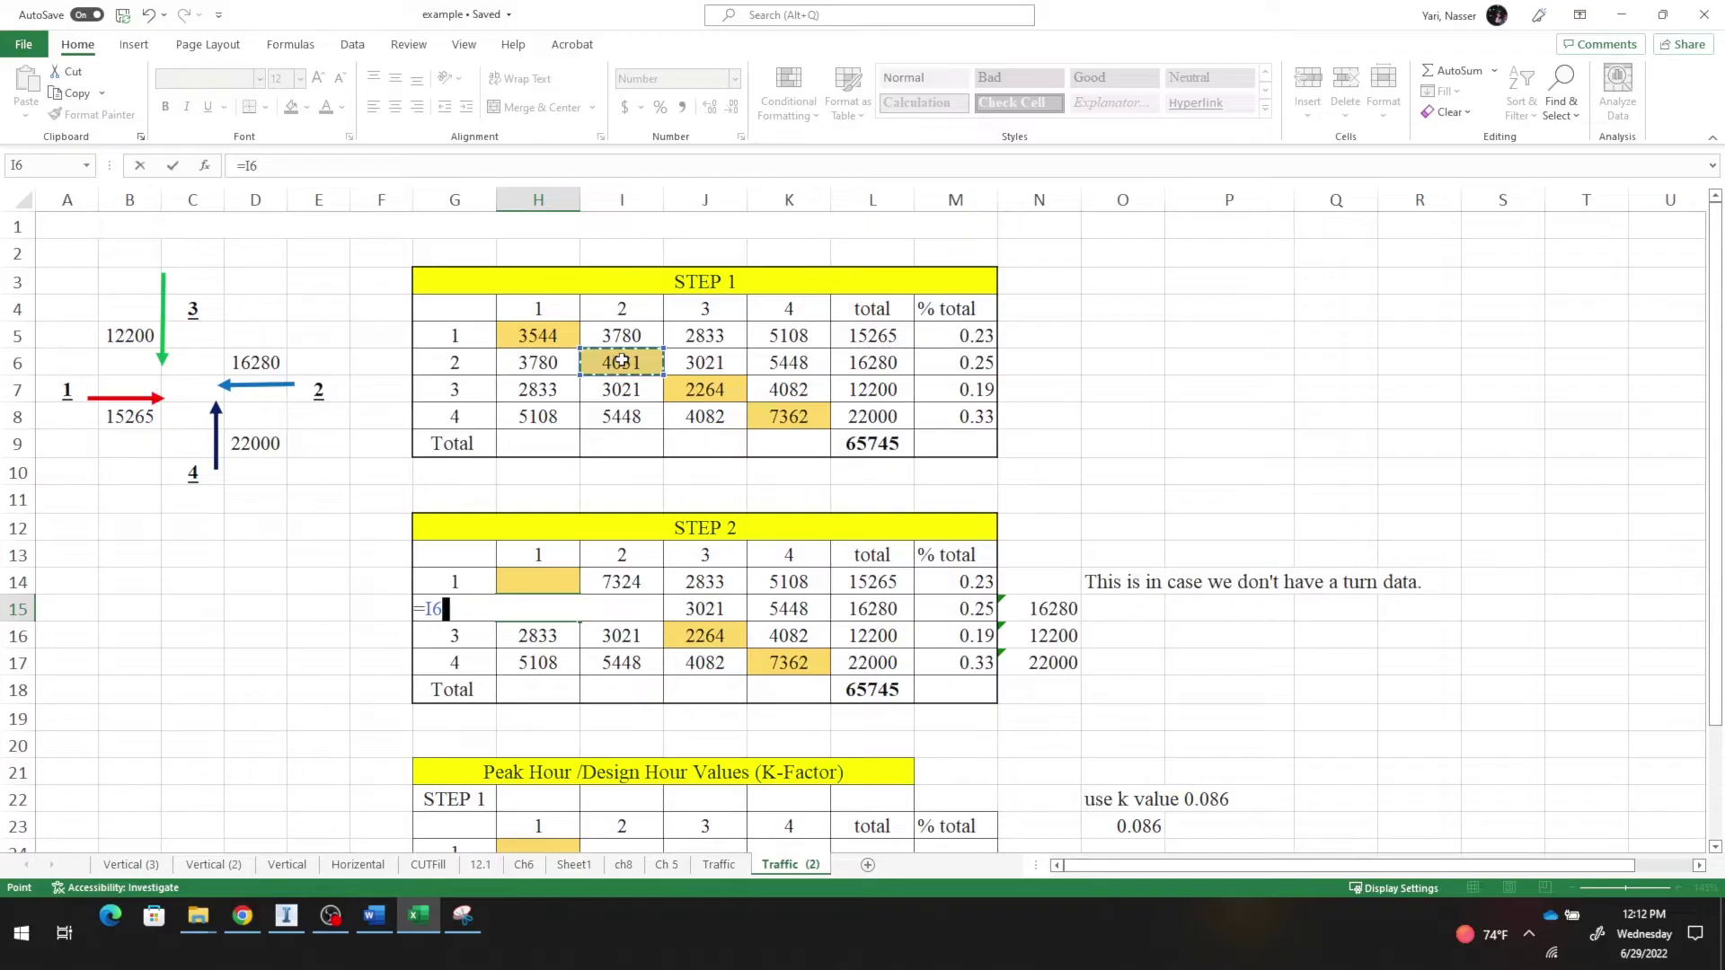
{"action": "type", "text": "+"}
{"action": "left_click", "coordinate": [545, 363]}
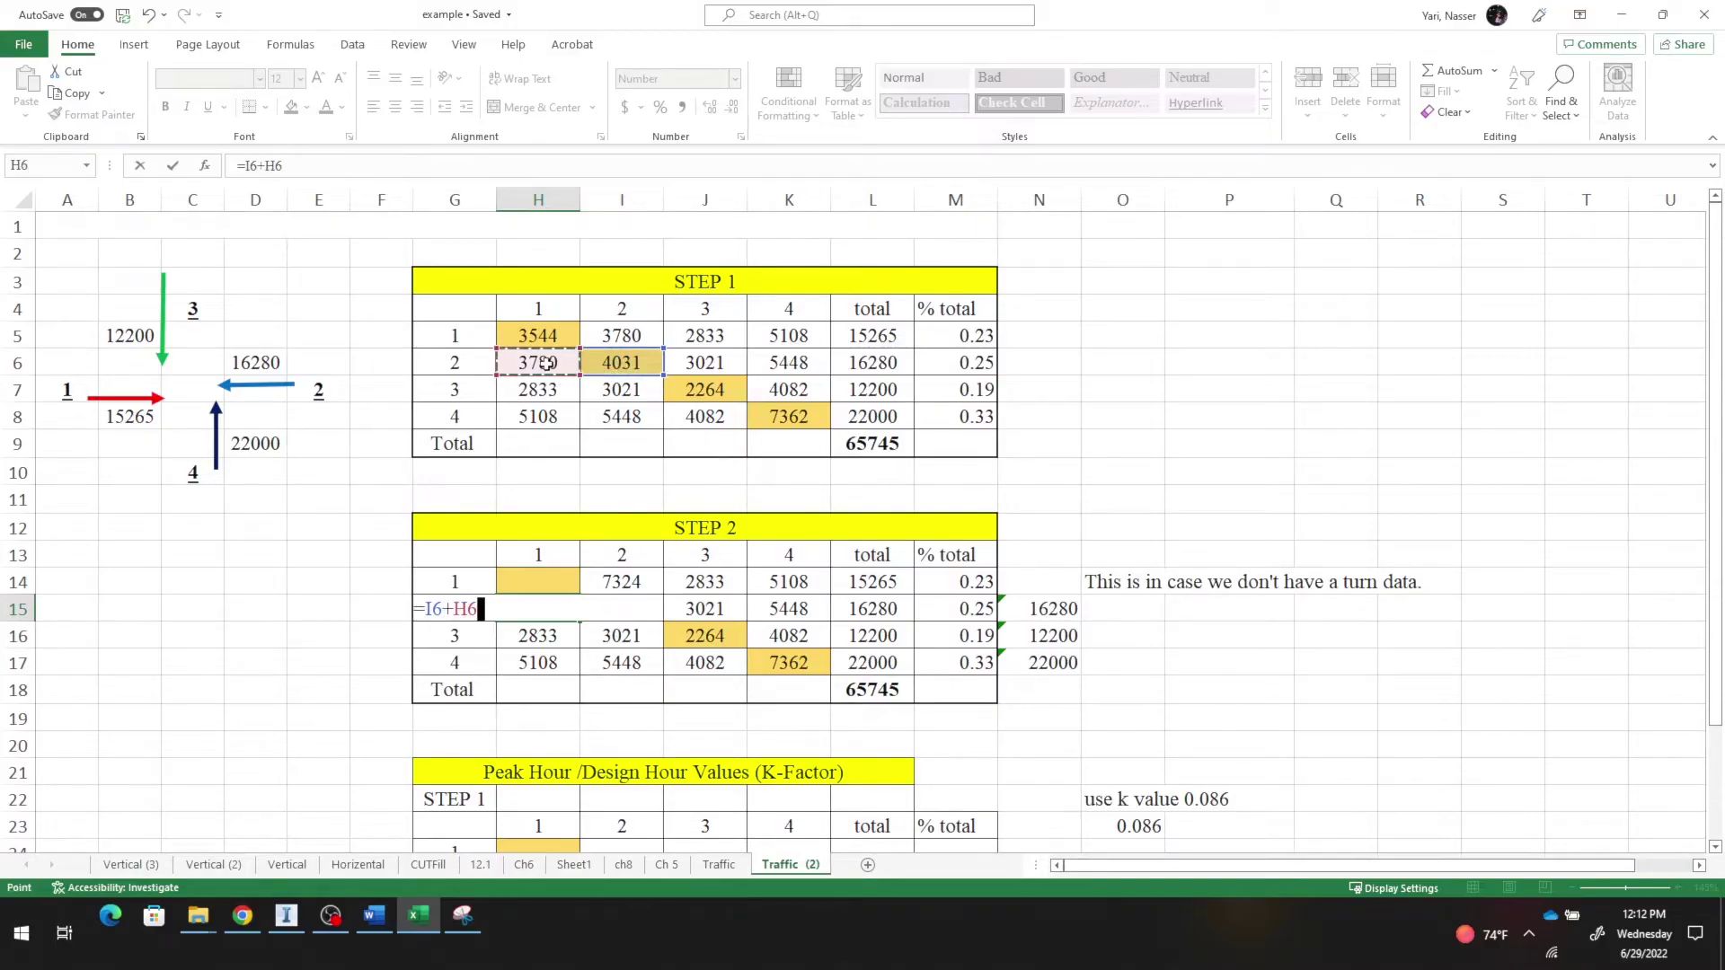
{"action": "key", "text": "Return"}
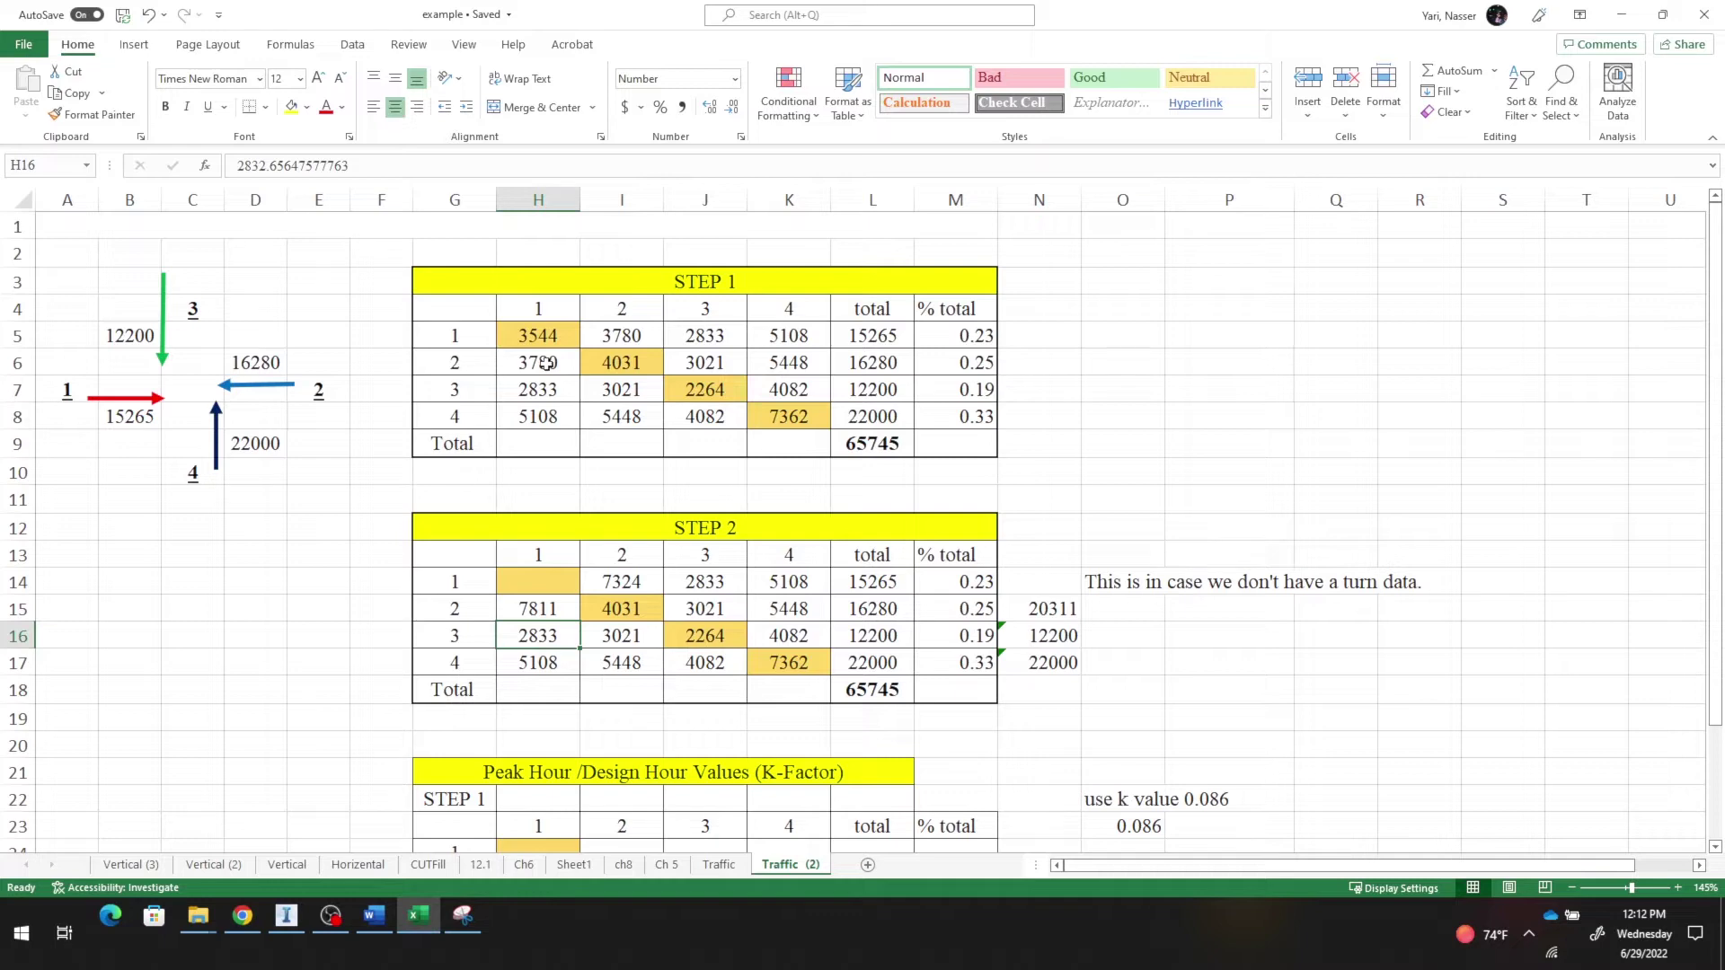
Step: Clear the leg 2 to leg 2 volume from I15 and the leg 3 to leg 3 volume from J16 in the STEP 2 table
{"action": "left_click", "coordinate": [624, 607]}
{"action": "key", "text": "BackSpace"}
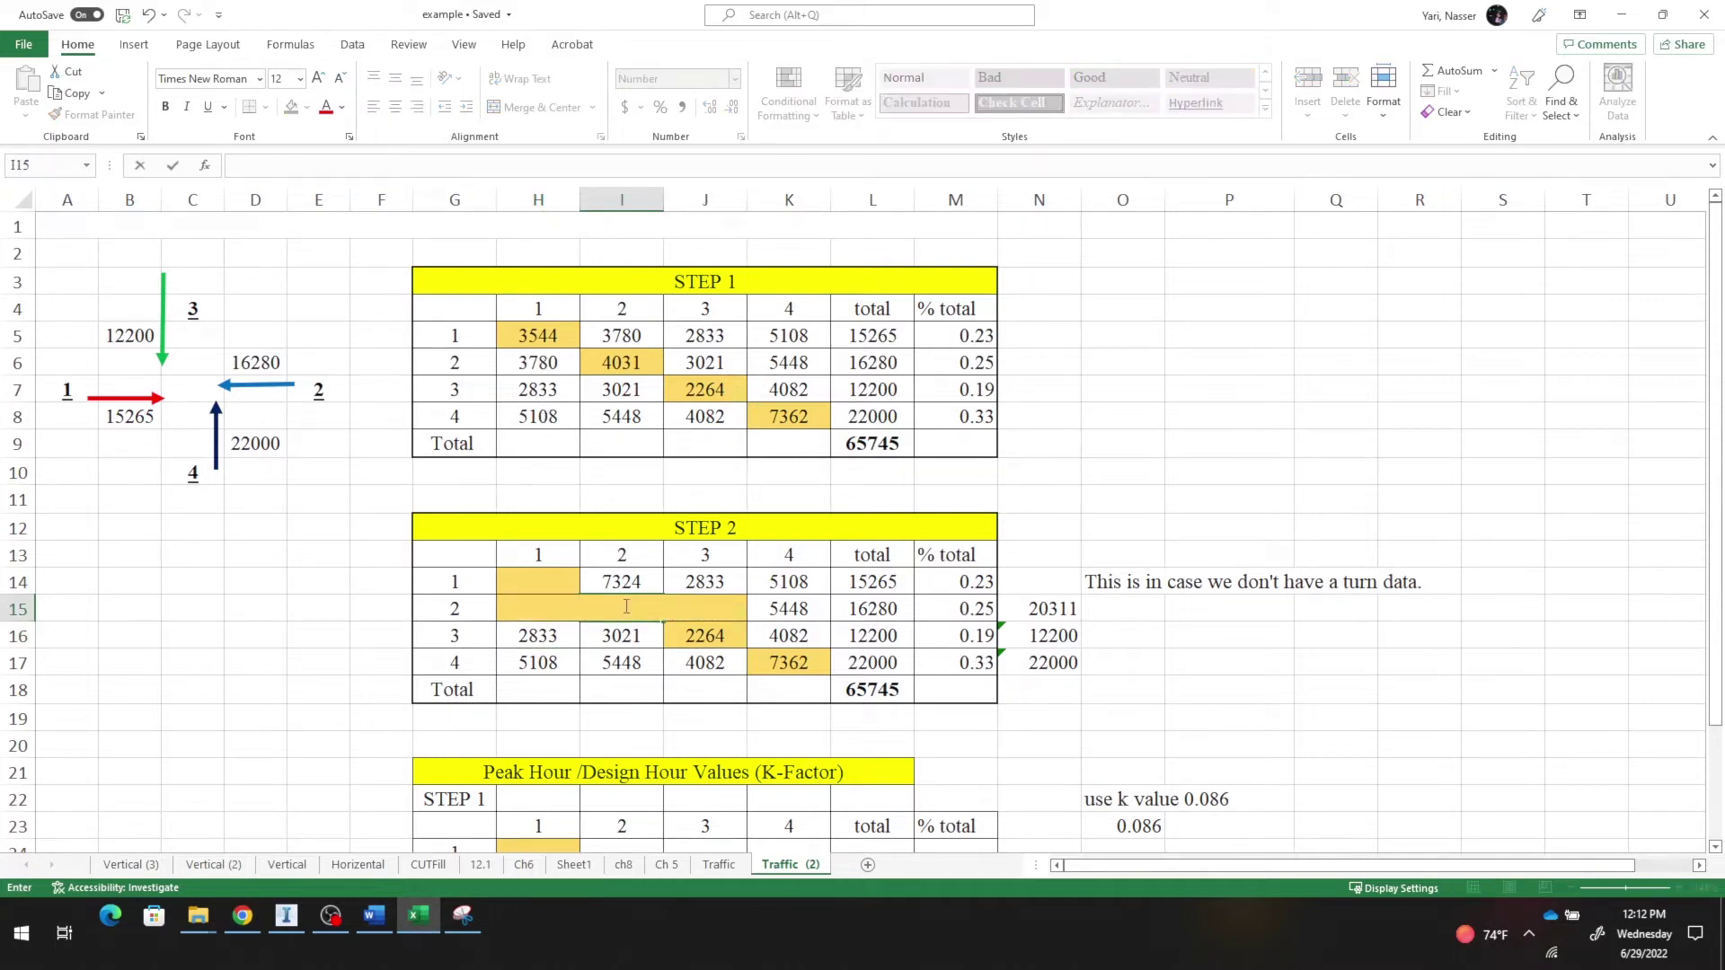
{"action": "left_click", "coordinate": [717, 639]}
{"action": "key", "text": "BackSpace"}
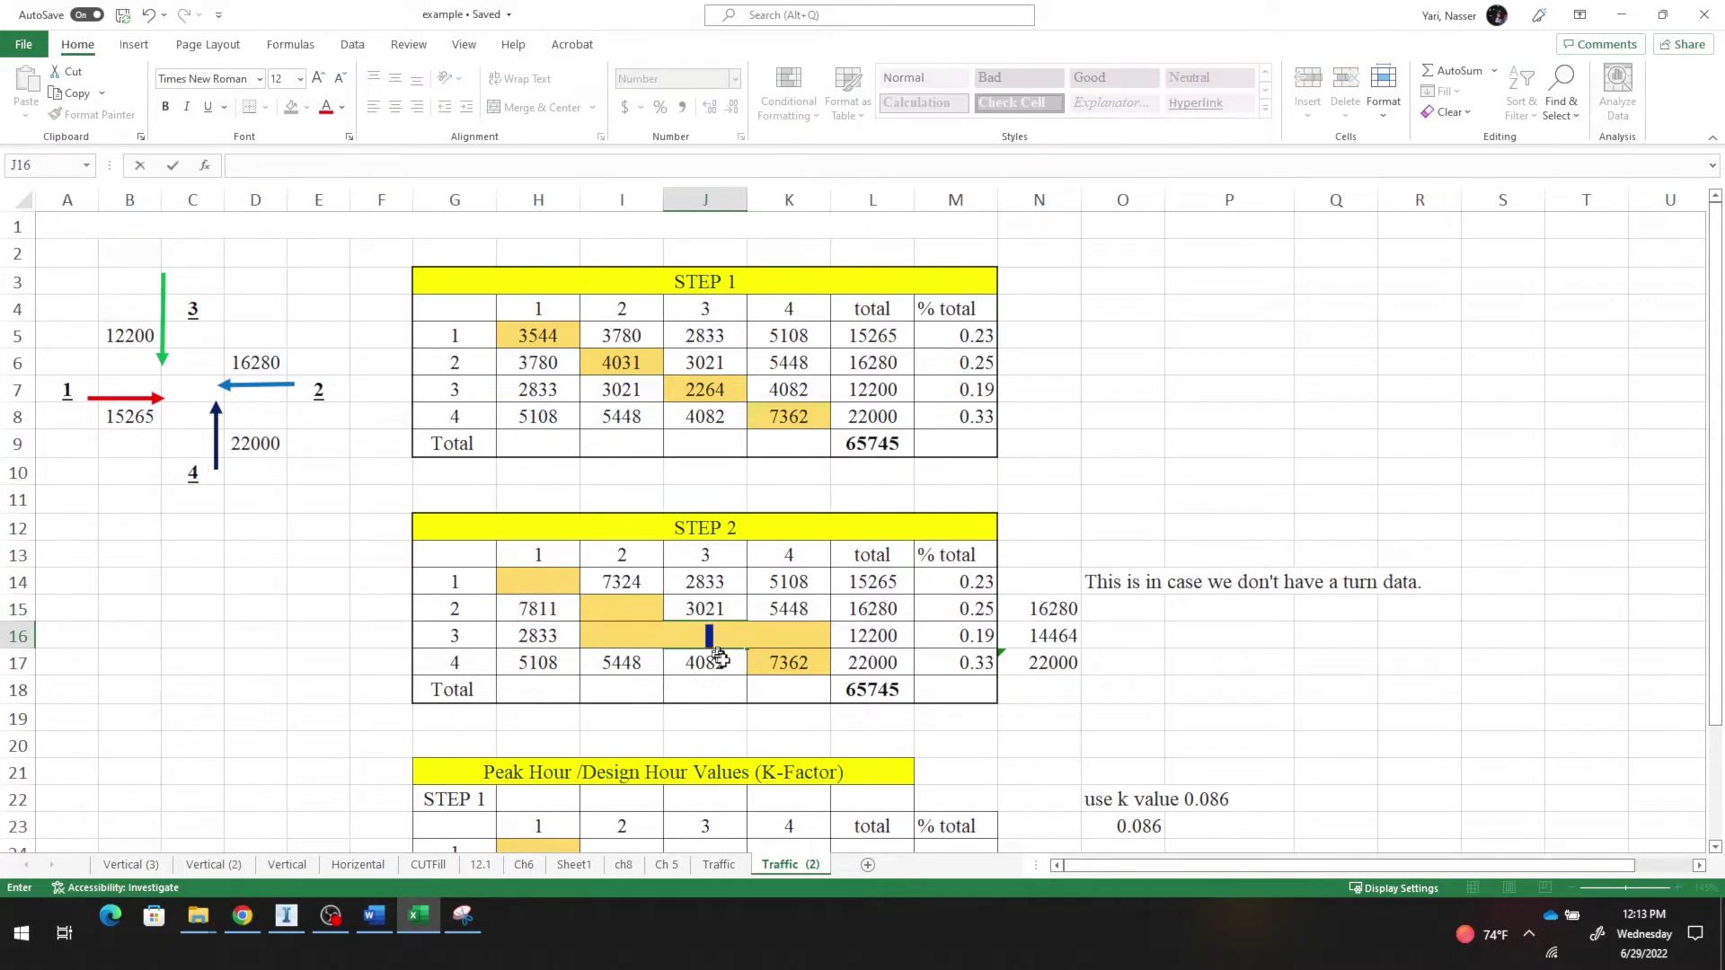
{"action": "left_click", "coordinate": [789, 692]}
Step: Replace the leg 4 to leg 3 volume in J17 of the STEP 2 table with =J8+K8
{"action": "left_click", "coordinate": [792, 662]}
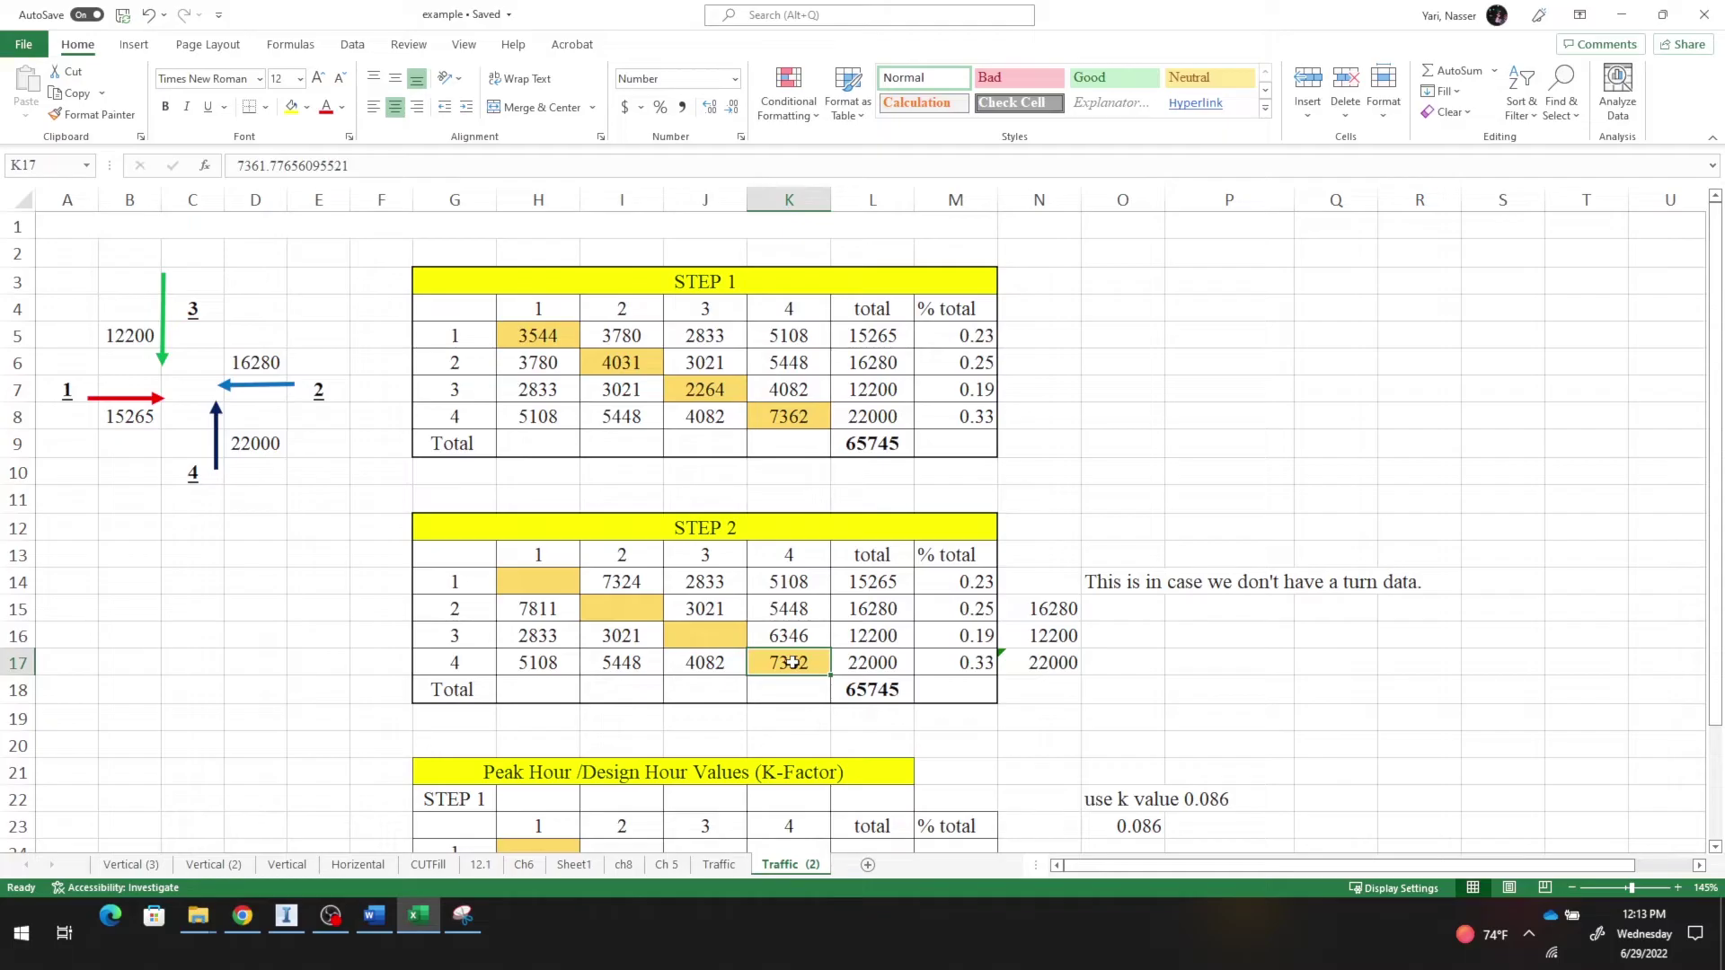
{"action": "left_click", "coordinate": [723, 667]}
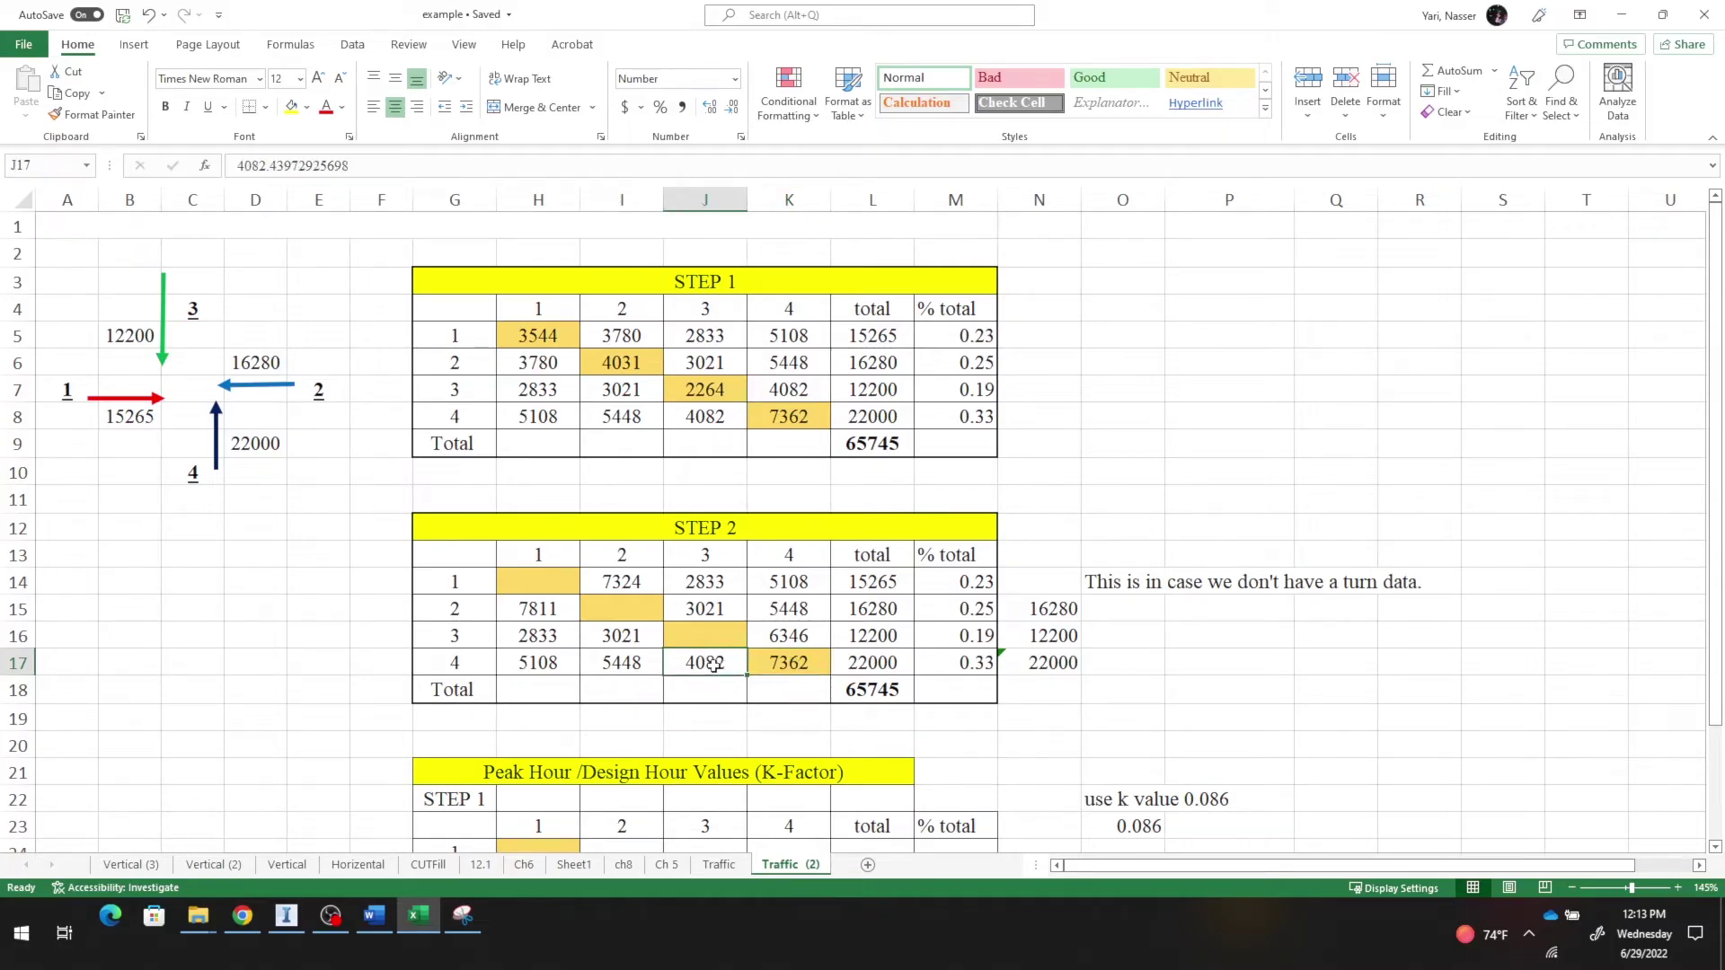
{"action": "type", "text": "="}
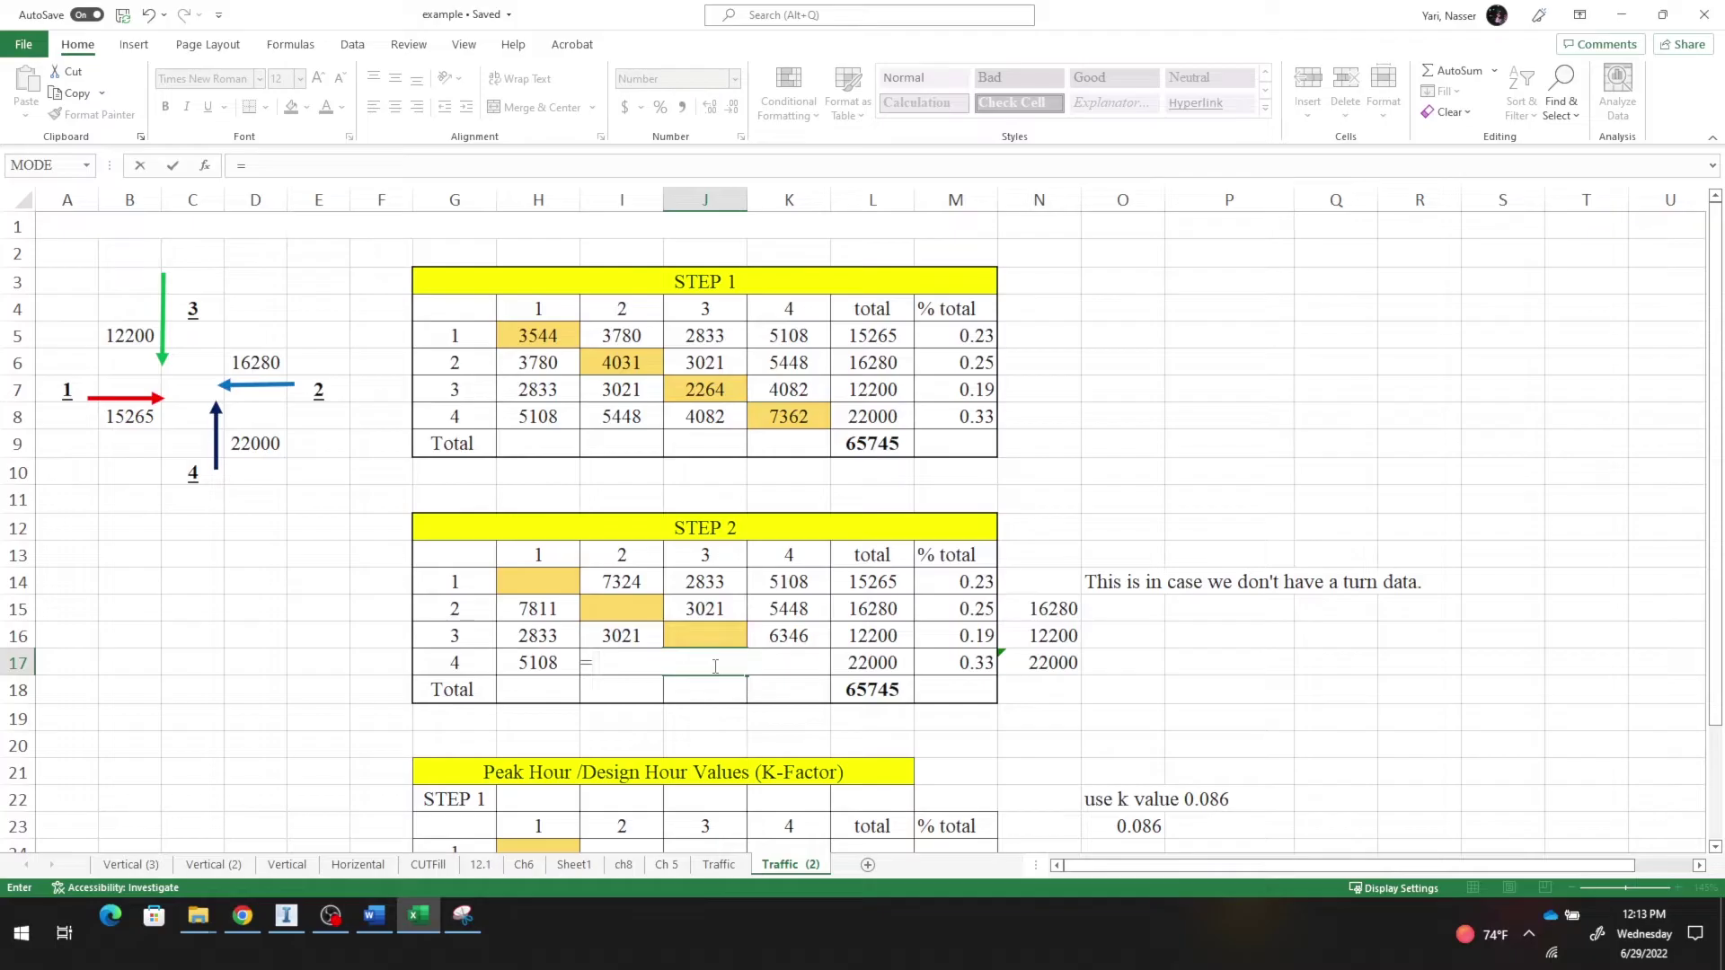
{"action": "left_click", "coordinate": [716, 416]}
{"action": "type", "text": "+"}
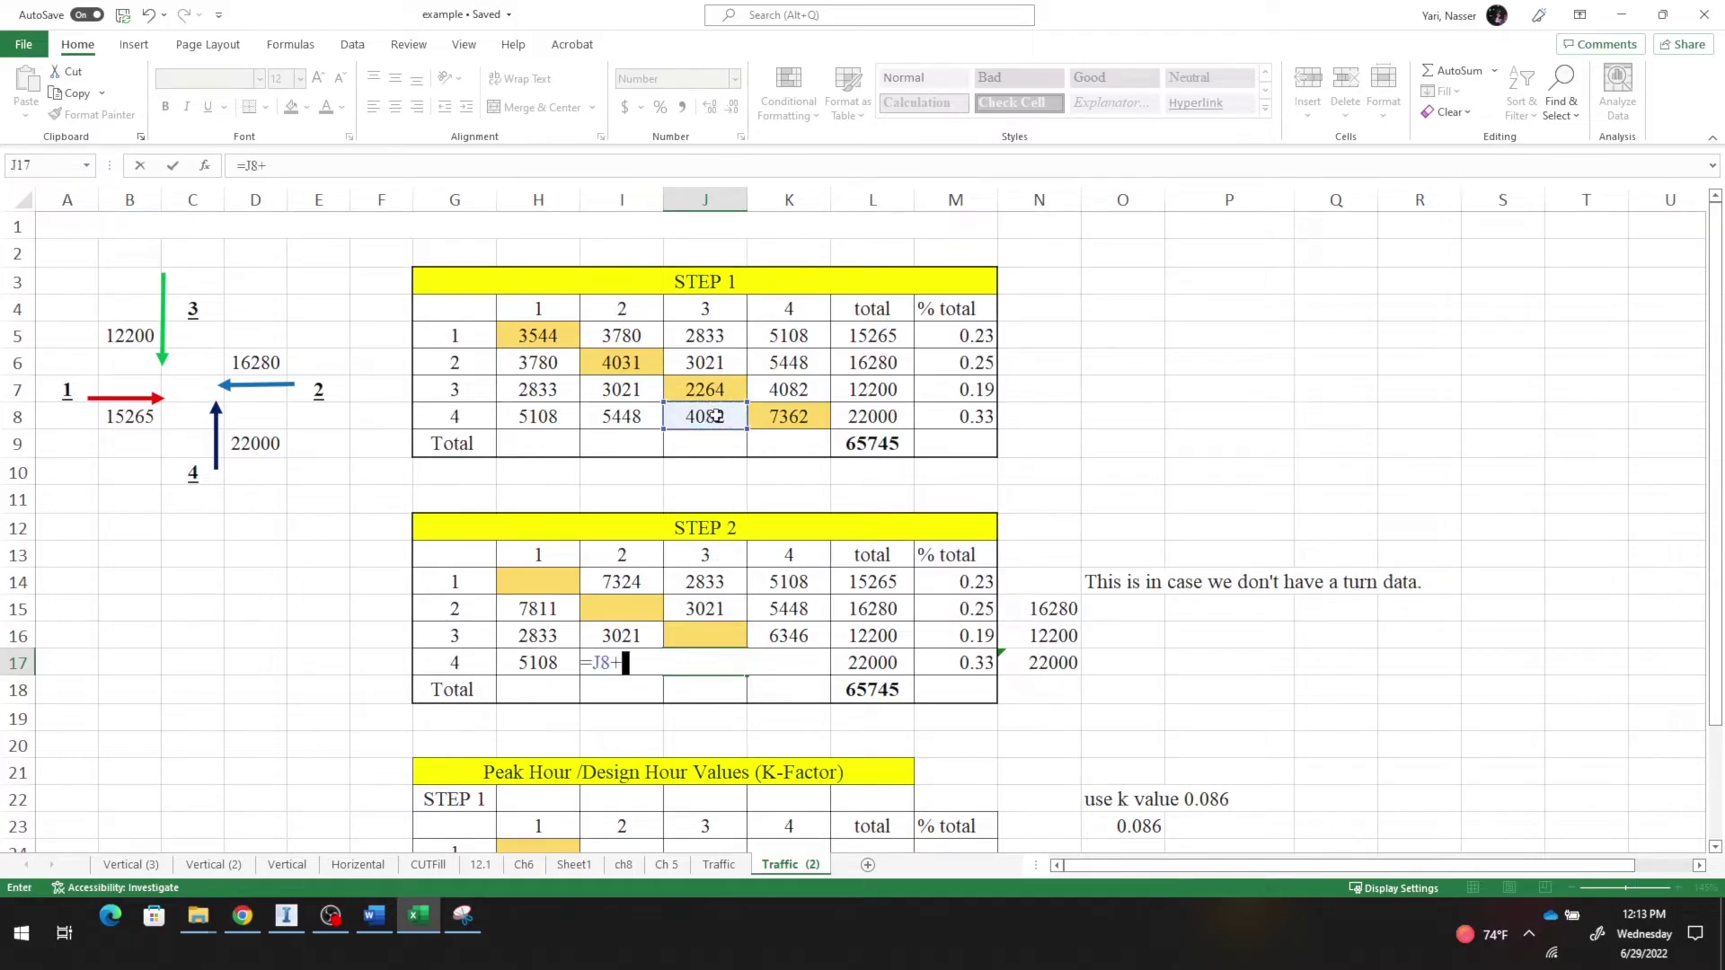
{"action": "left_click", "coordinate": [779, 416]}
{"action": "key", "text": "Return"}
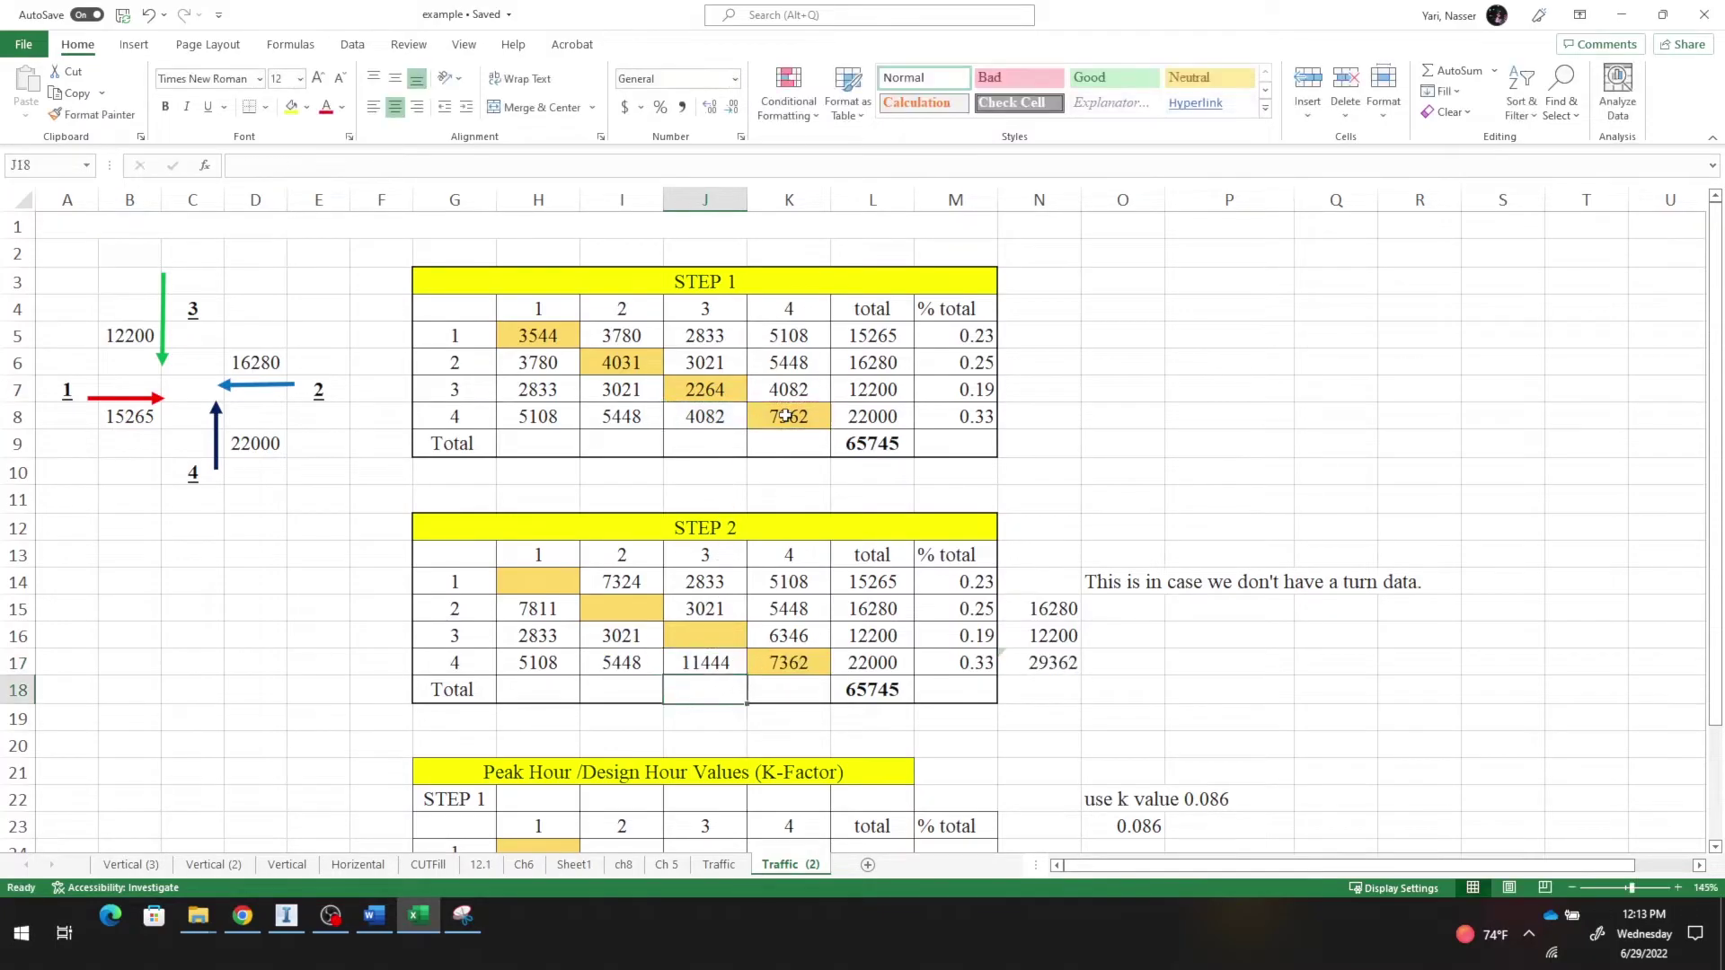
Step: Clear the leg 4 to leg 4 volume from K17 in the STEP 2 table
{"action": "left_click", "coordinate": [806, 659]}
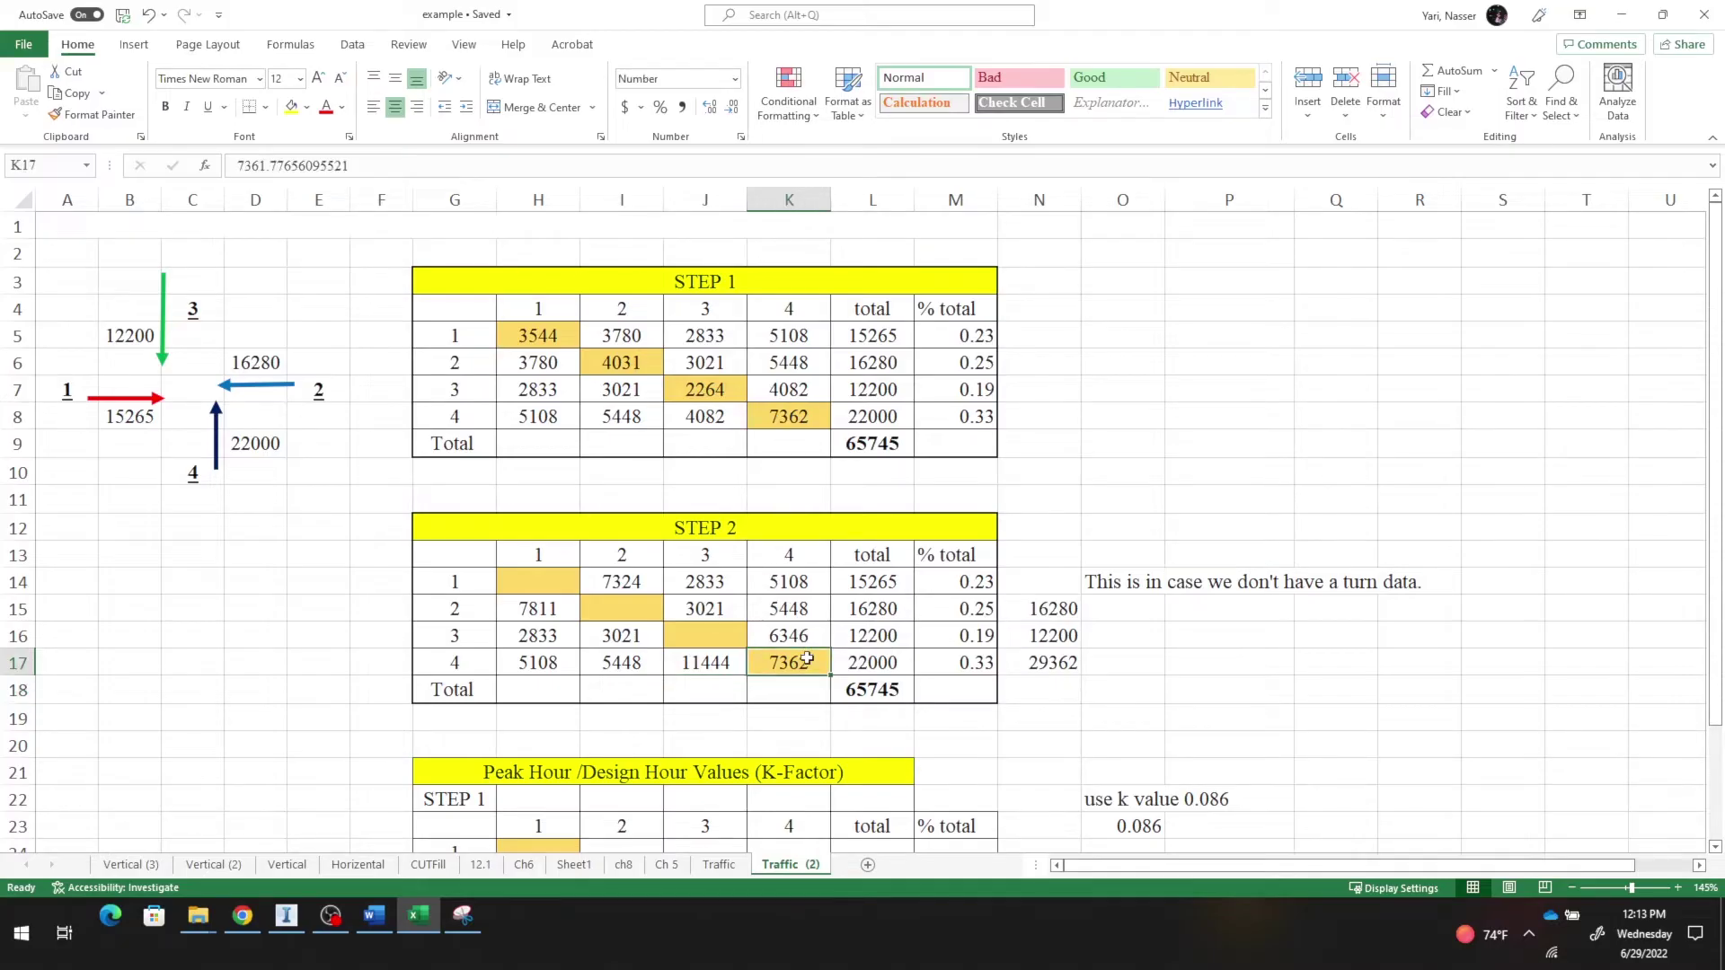
{"action": "key", "text": "BackSpace"}
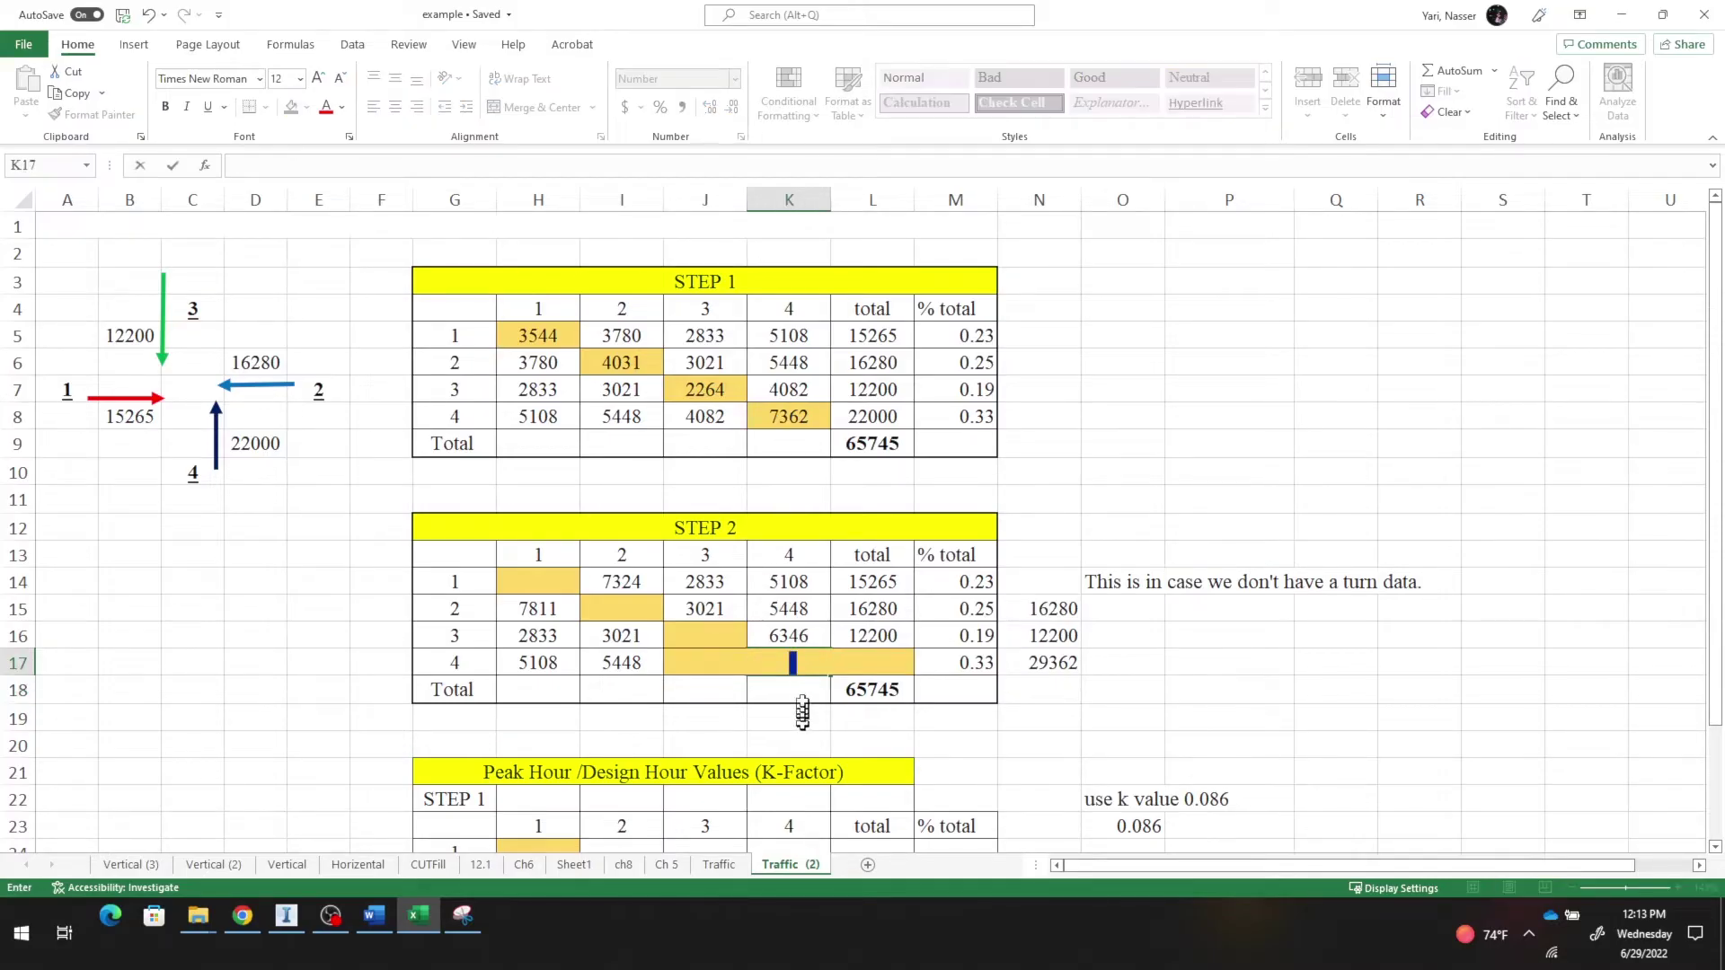
{"action": "key", "text": "Return"}
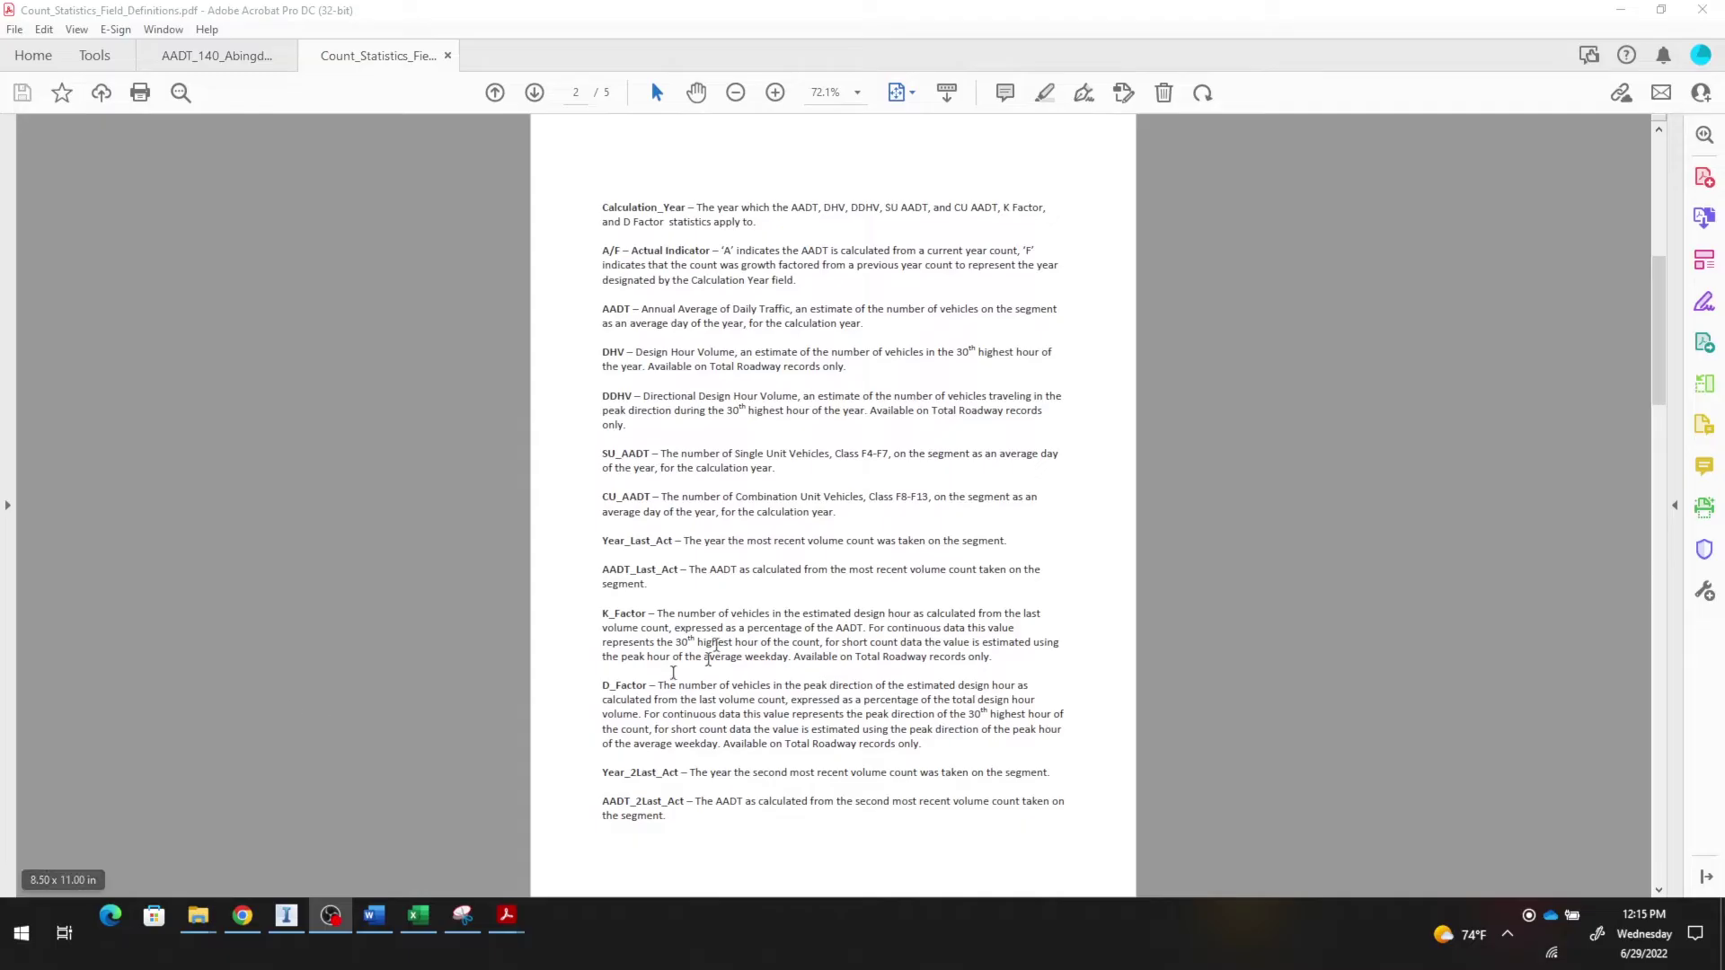
Step: Read the K_Factor definition in Acrobat and look through the 2020 Abingdon AADT report for its K Factor values
{"action": "scroll", "coordinate": [748, 647], "scroll_direction": "up", "scroll_amount": 2, "text": "ctrl"}
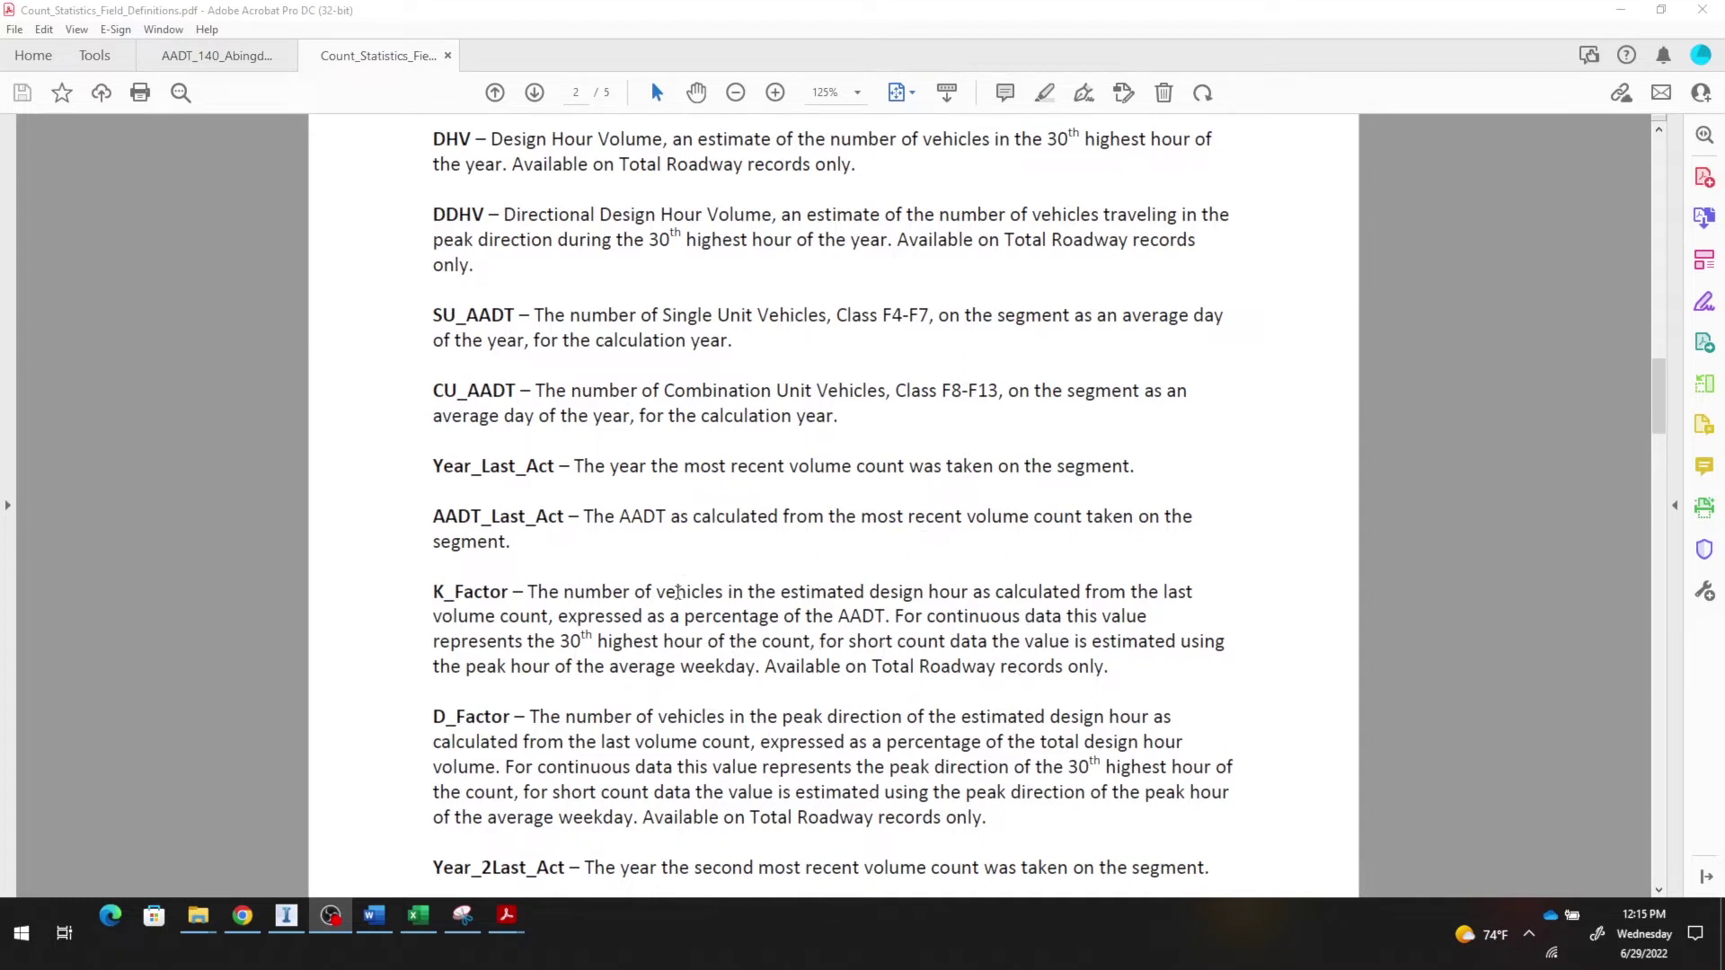
{"action": "left_click", "coordinate": [236, 57]}
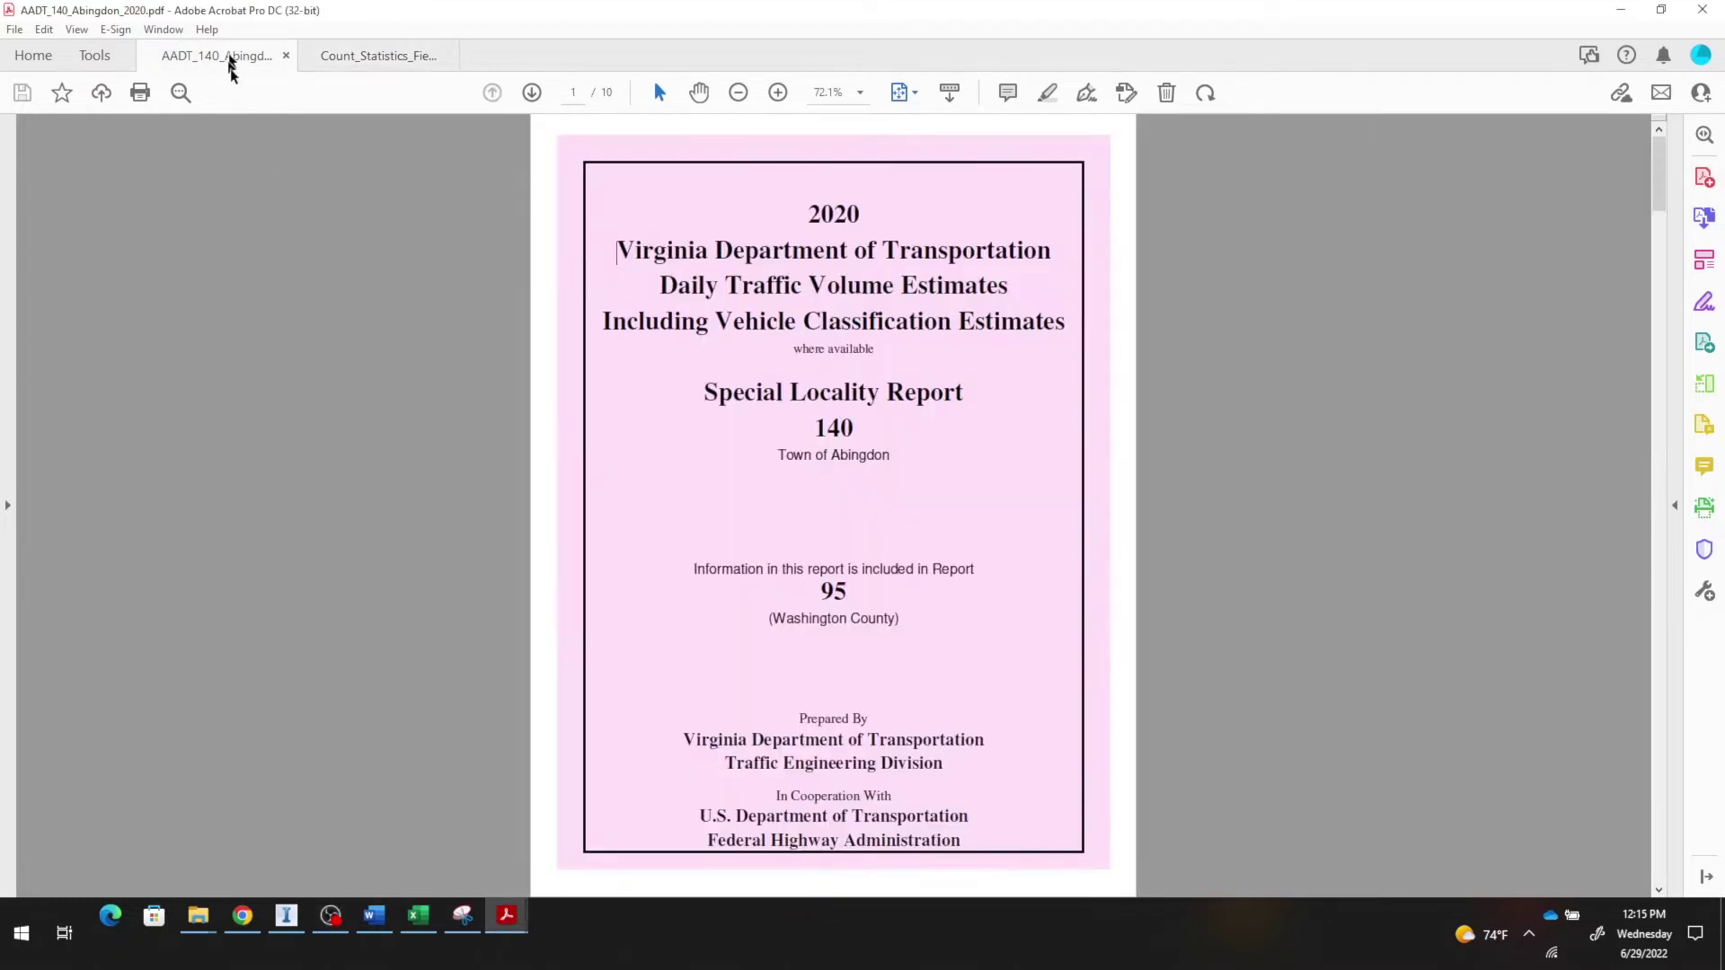
{"action": "scroll", "coordinate": [859, 549], "scroll_direction": "down", "scroll_amount": 4}
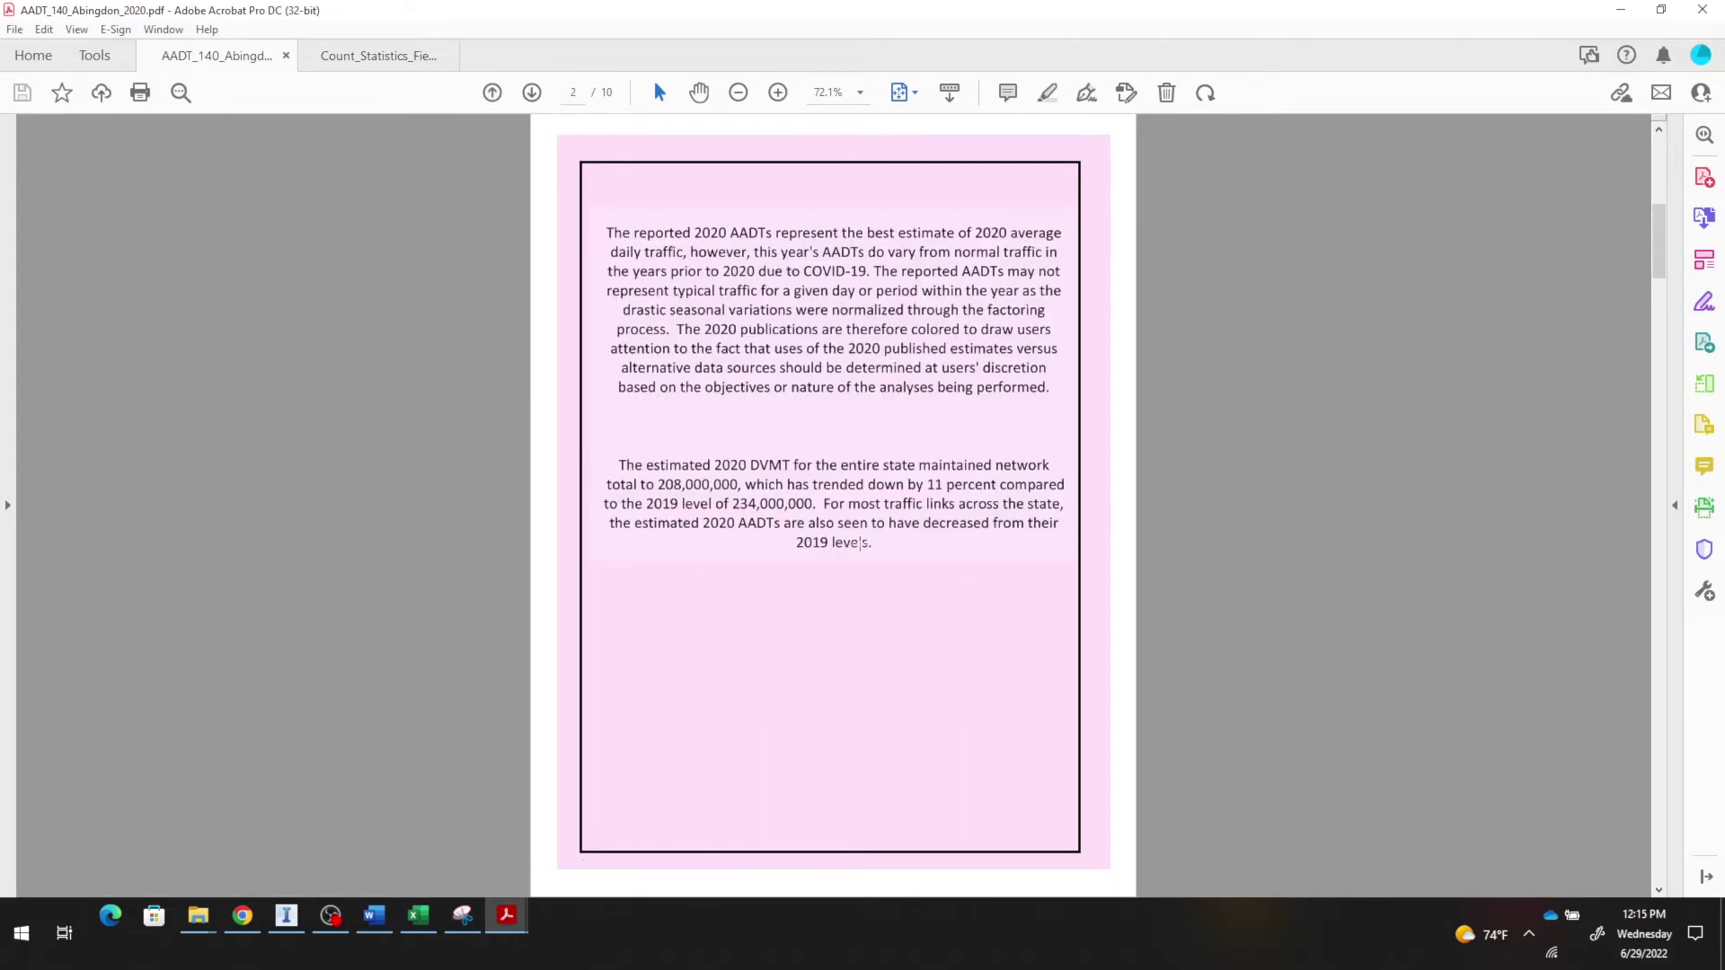
{"action": "scroll", "coordinate": [865, 545], "scroll_direction": "down", "scroll_amount": 3}
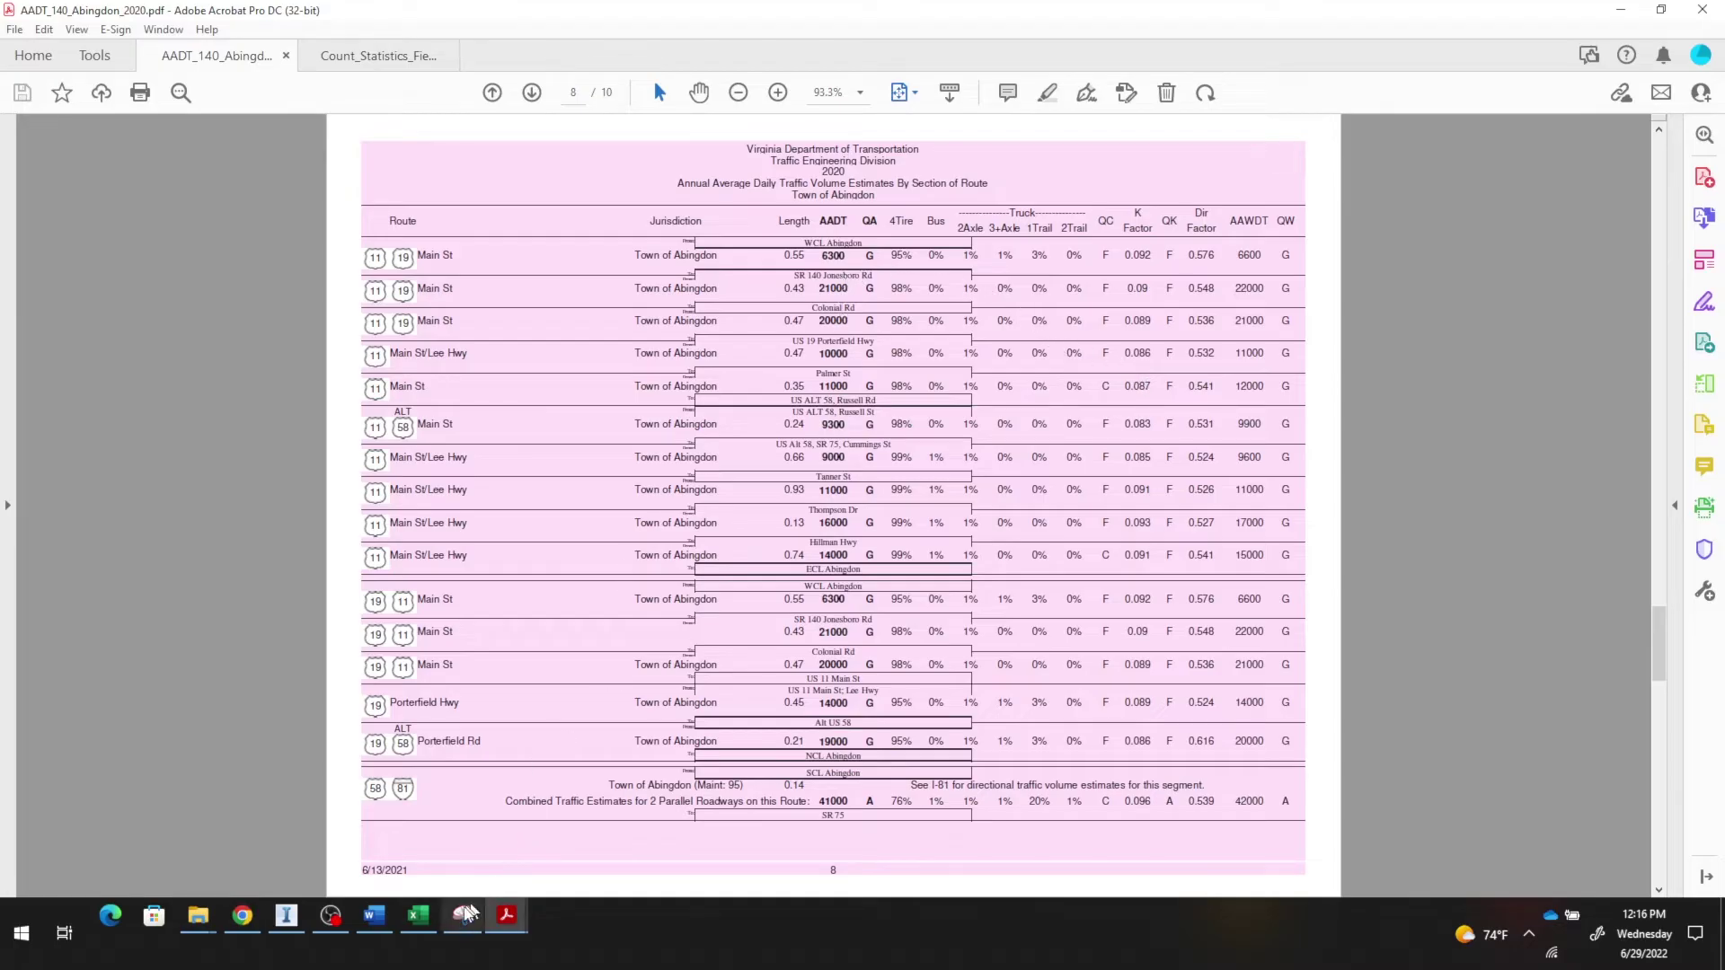
Step: Switch to Excel and calculate the leg 1 to leg 2 peak hour volume in I24 as =I14*O23
{"action": "left_click", "coordinate": [430, 873]}
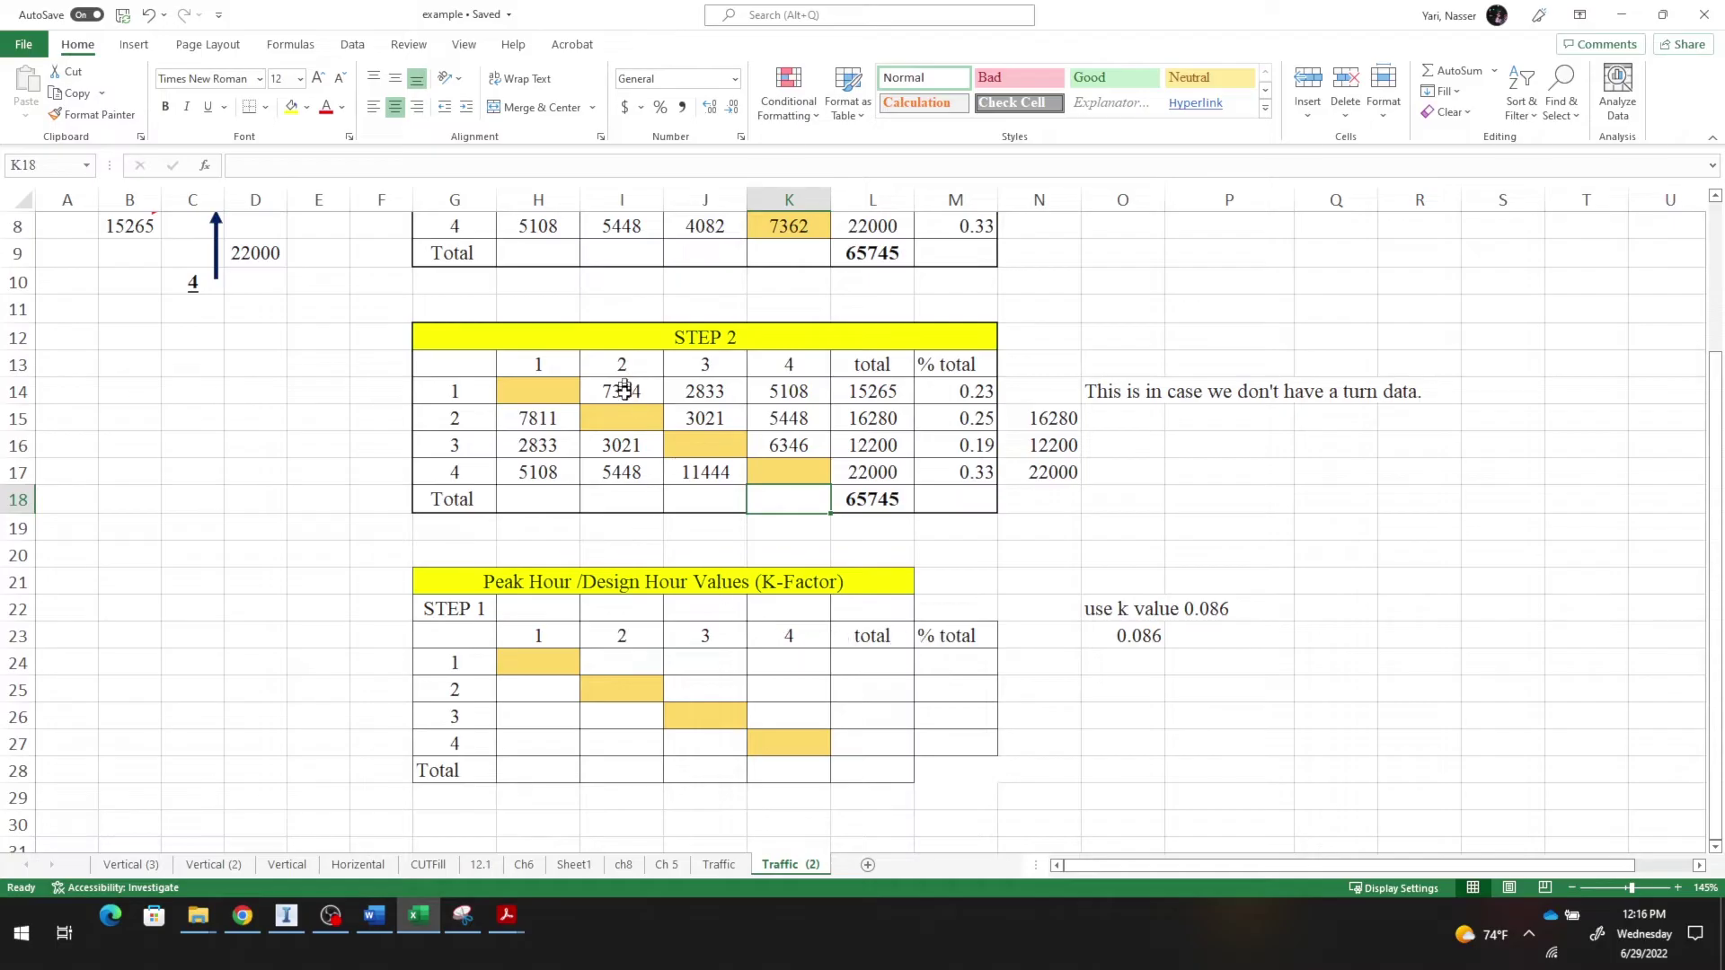
{"action": "left_click", "coordinate": [619, 653]}
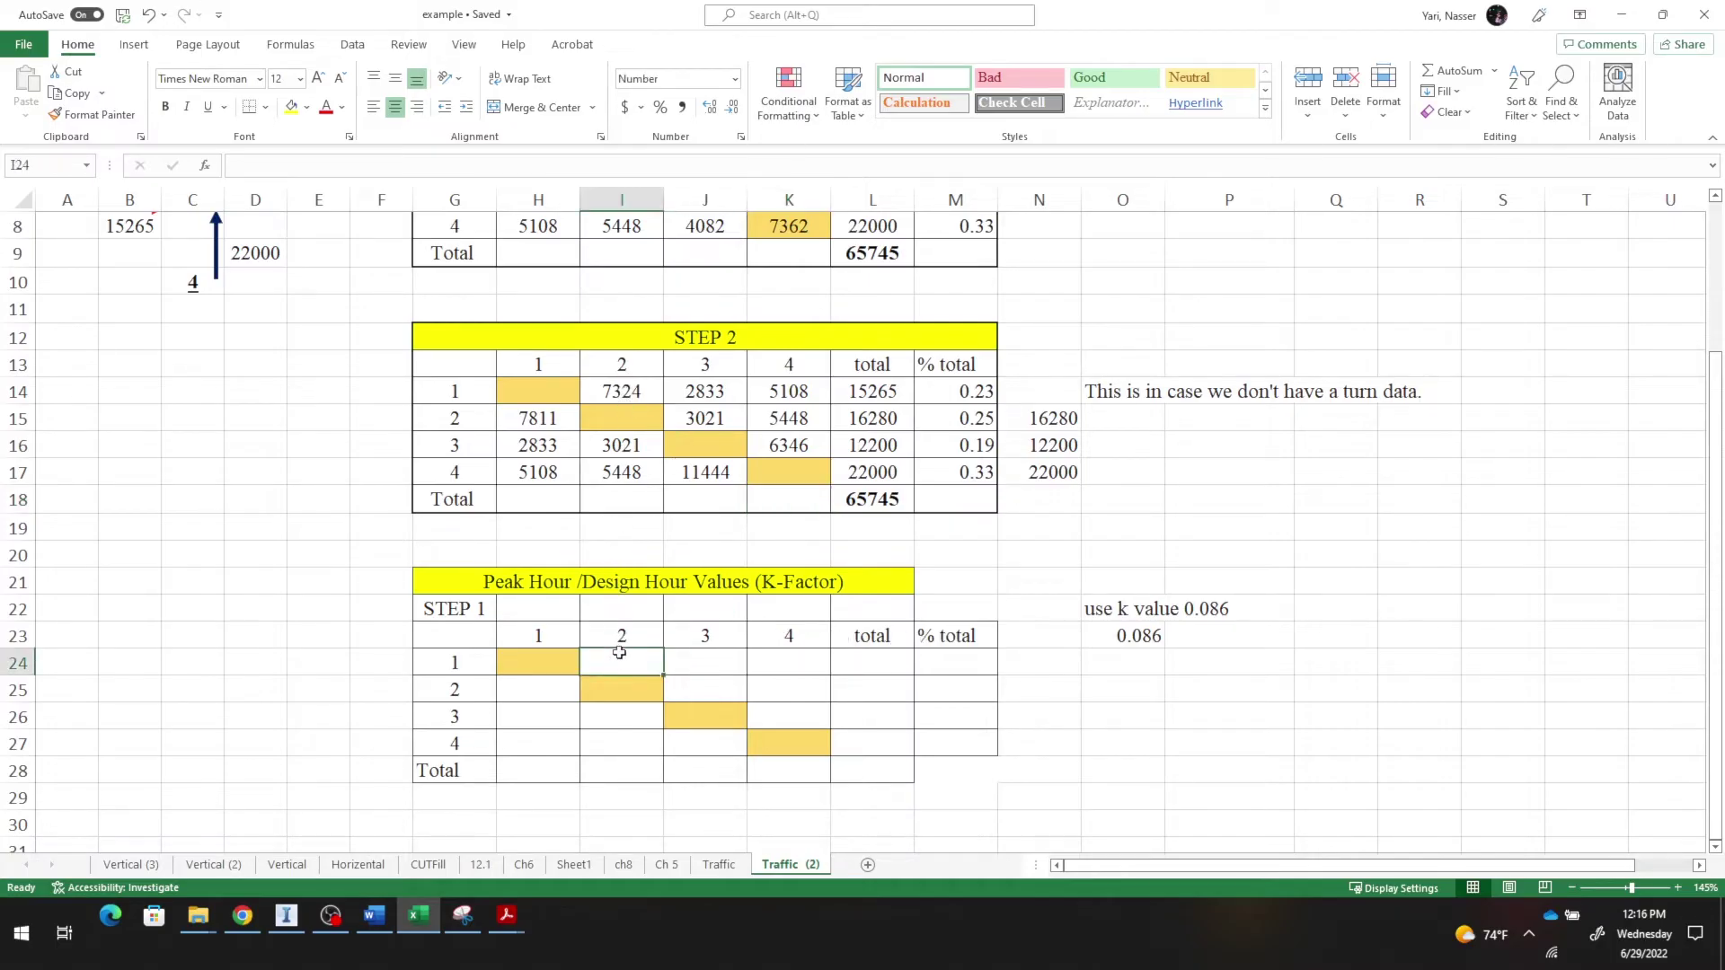
{"action": "type", "text": "="}
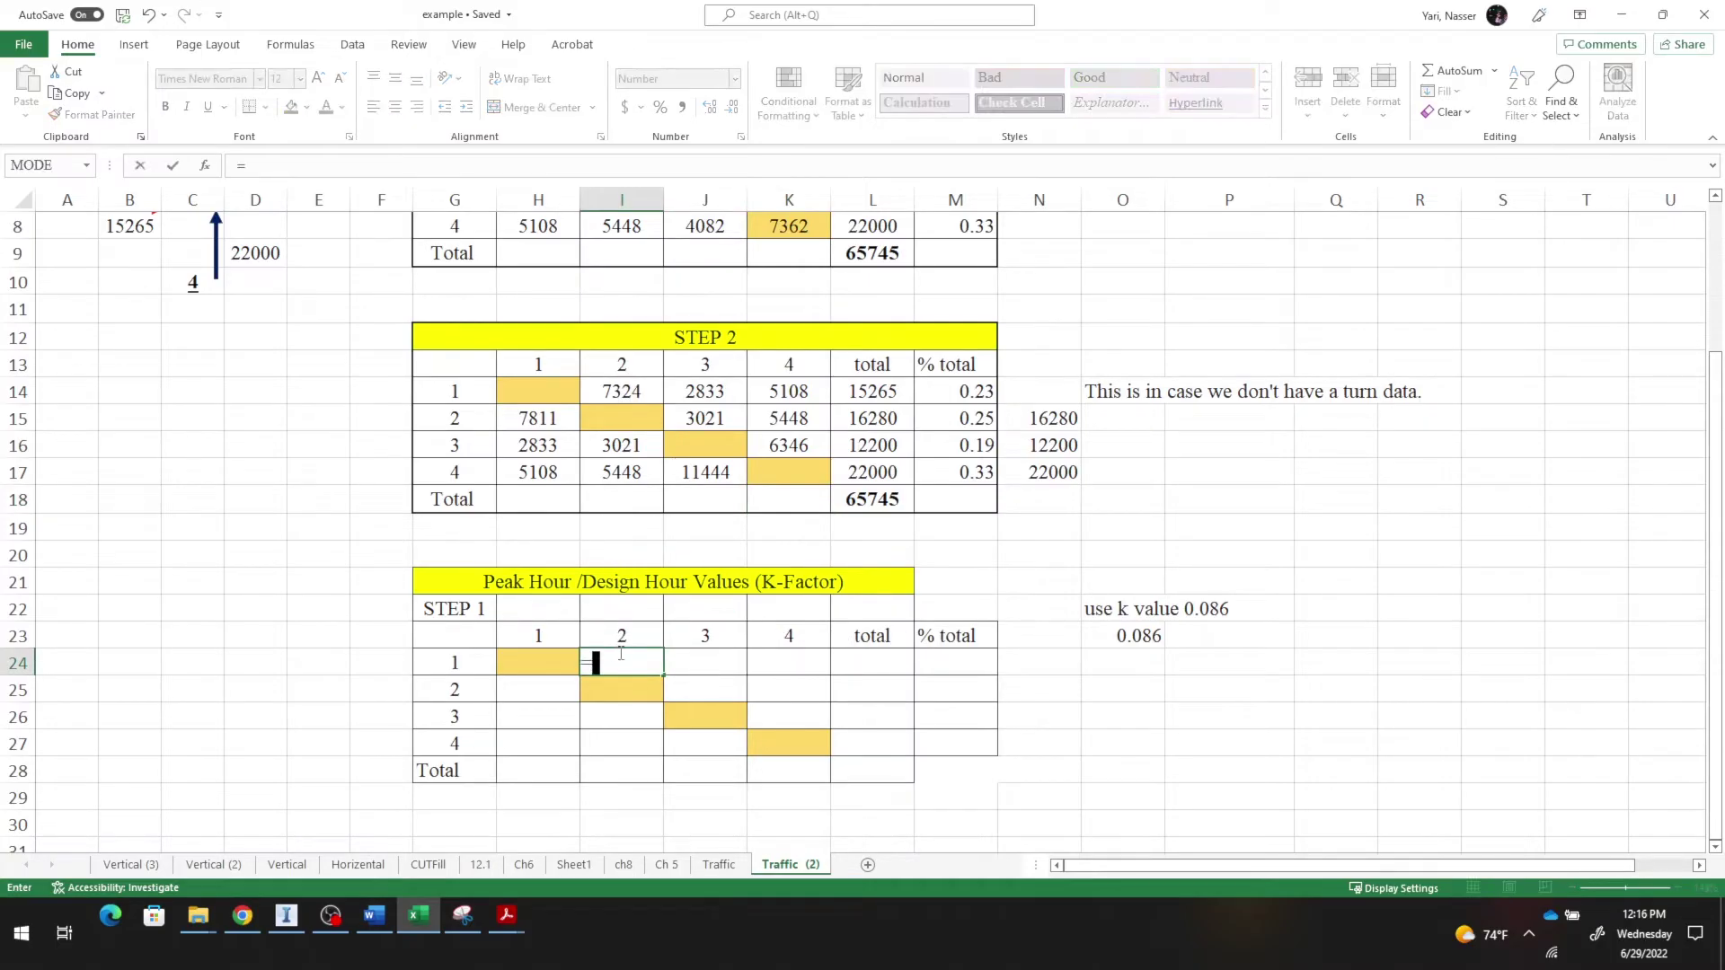
{"action": "left_click", "coordinate": [629, 390]}
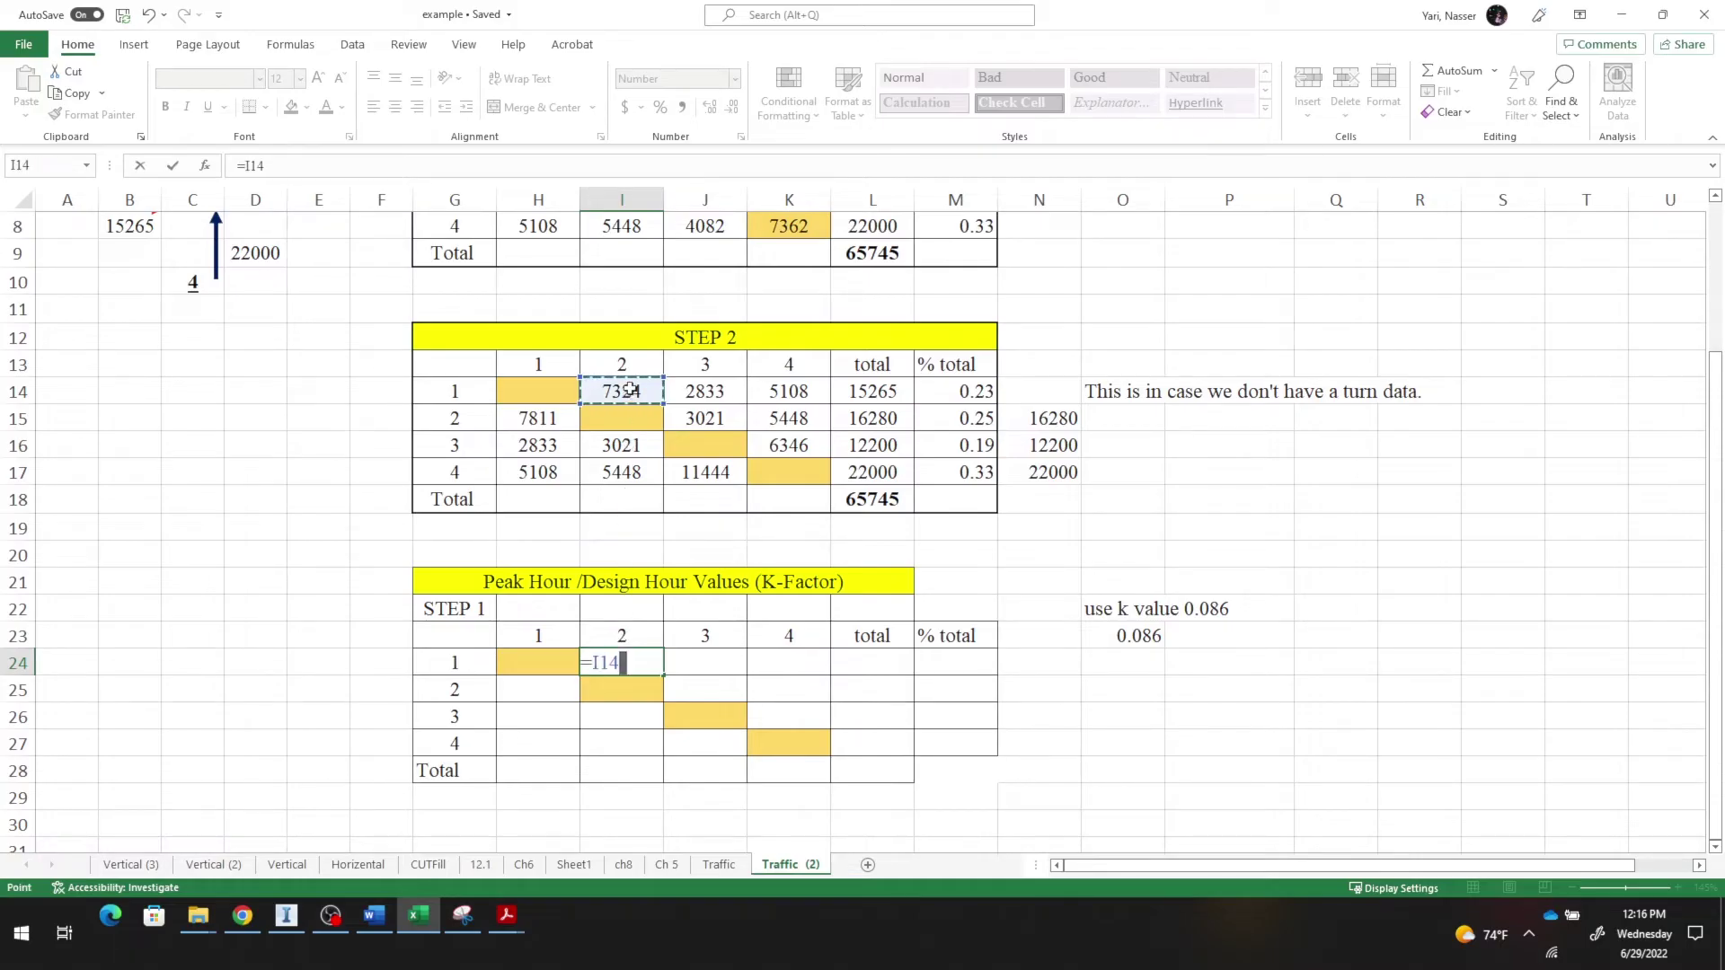
{"action": "type", "text": "*"}
{"action": "left_click", "coordinate": [1142, 634]}
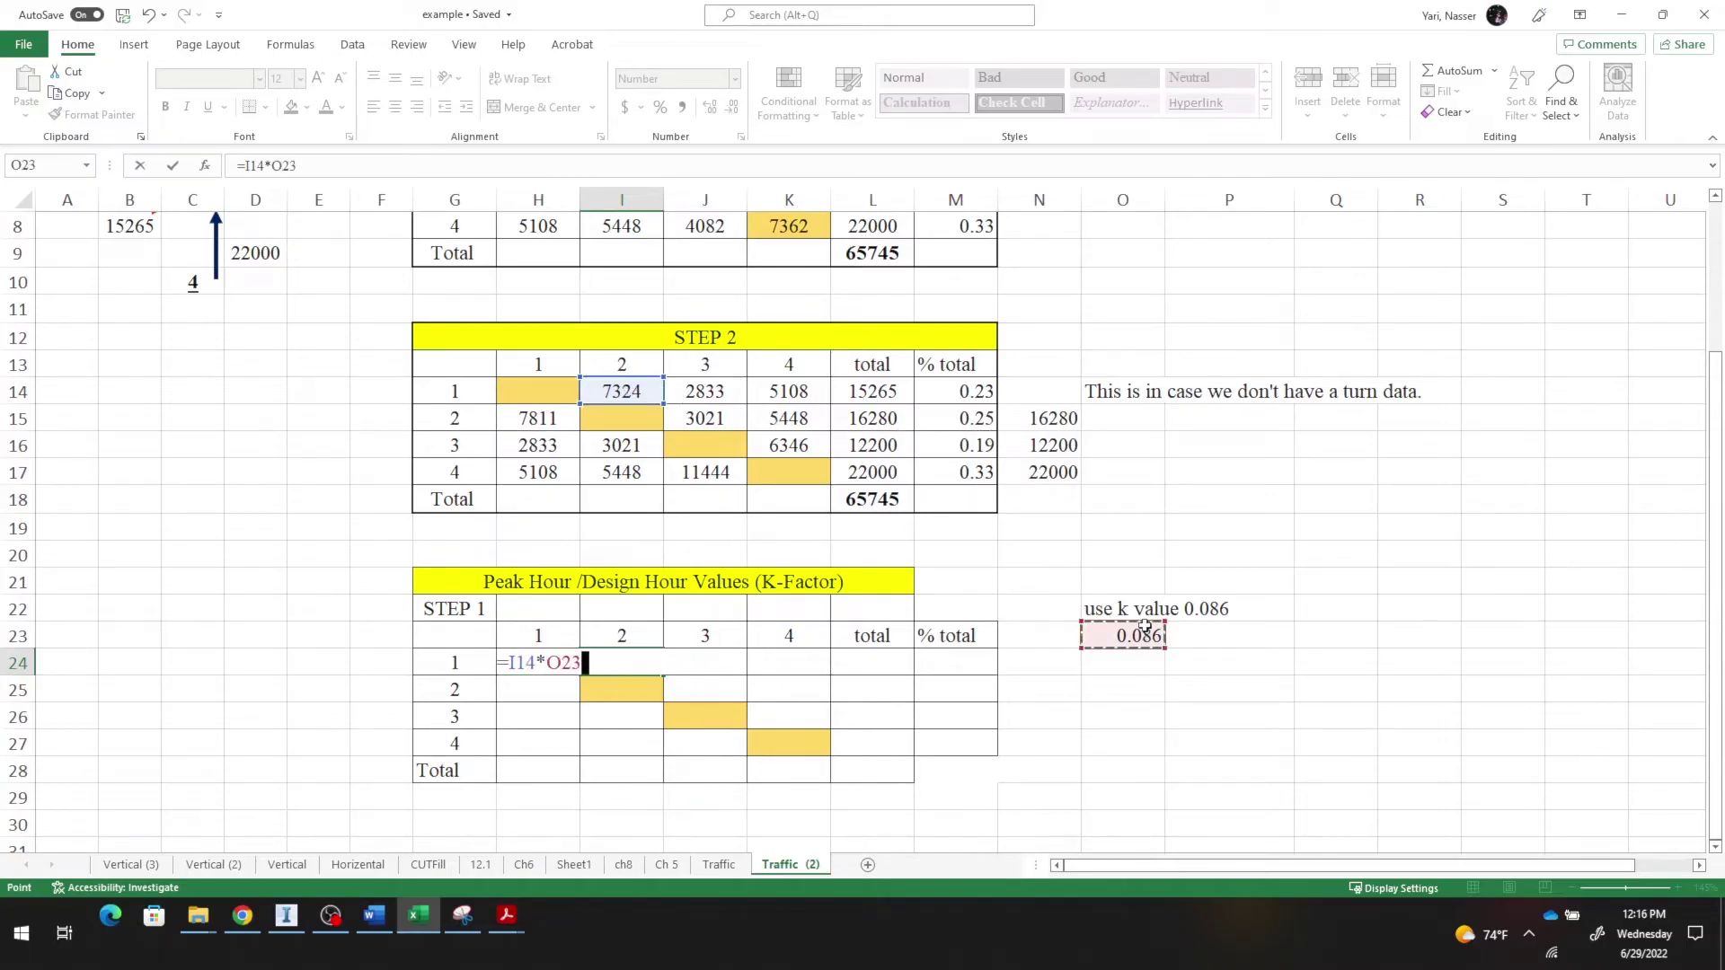
{"action": "key", "text": "Return"}
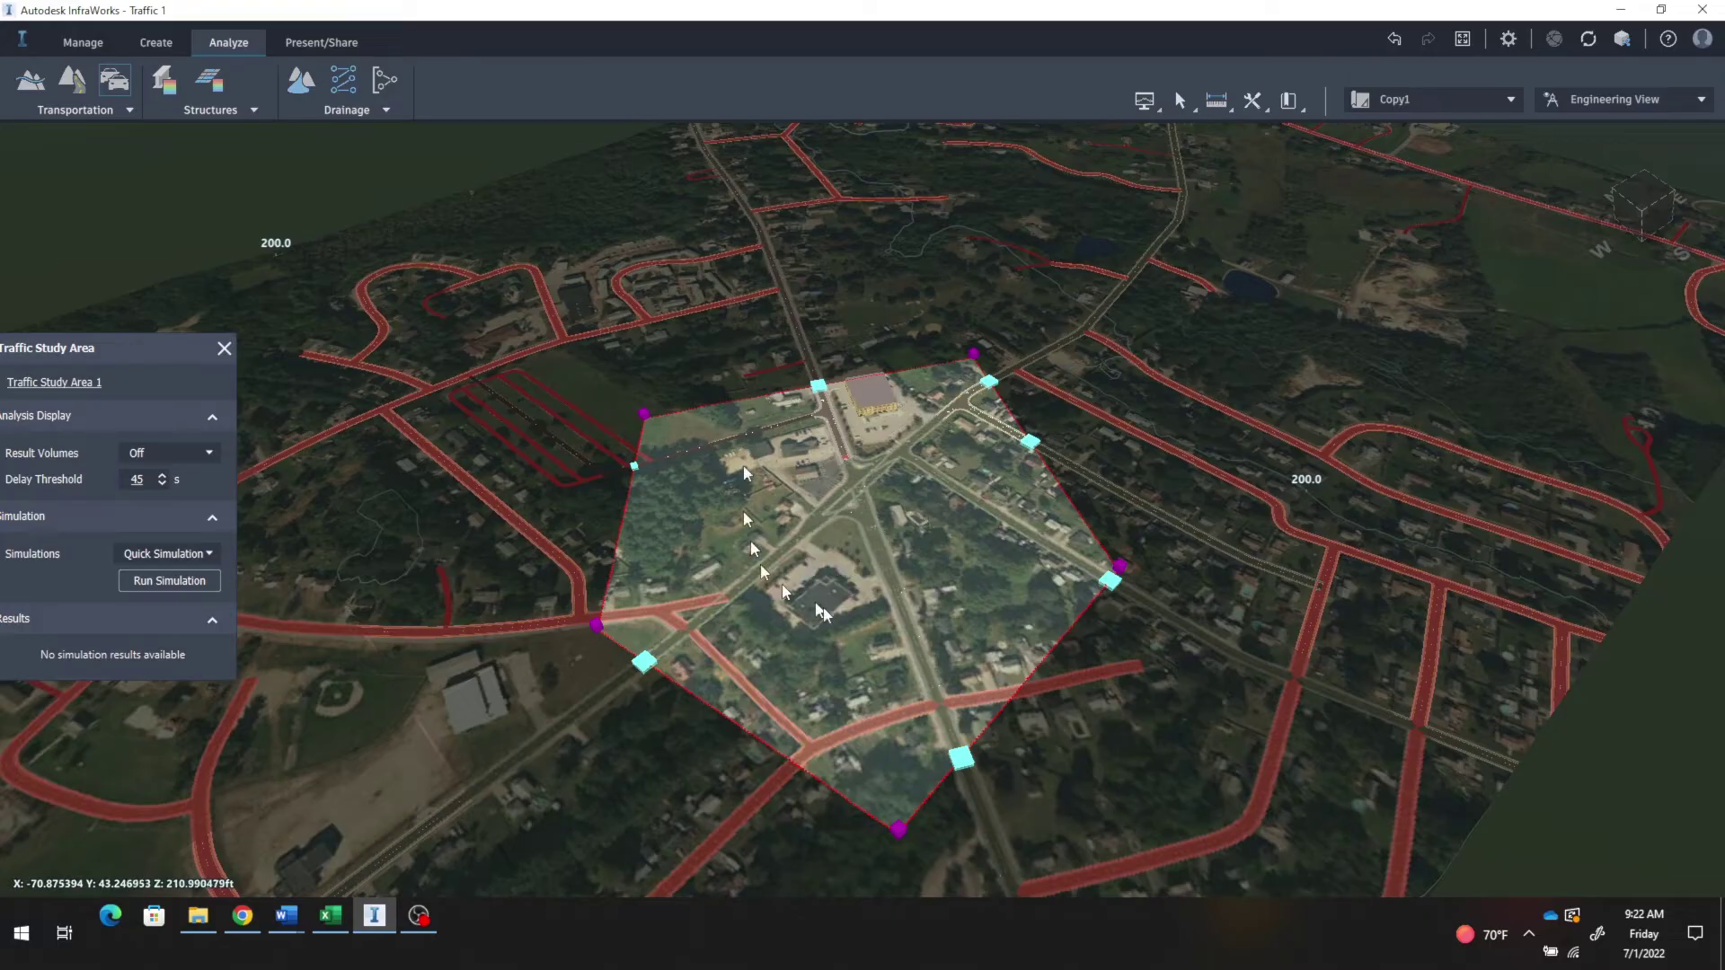
Step: Open the InfraWorks Traffic Analyst Panel for Traffic Study Area 1, accepting the TAP editing prompt, and reposition its window
{"action": "right_click", "coordinate": [902, 540]}
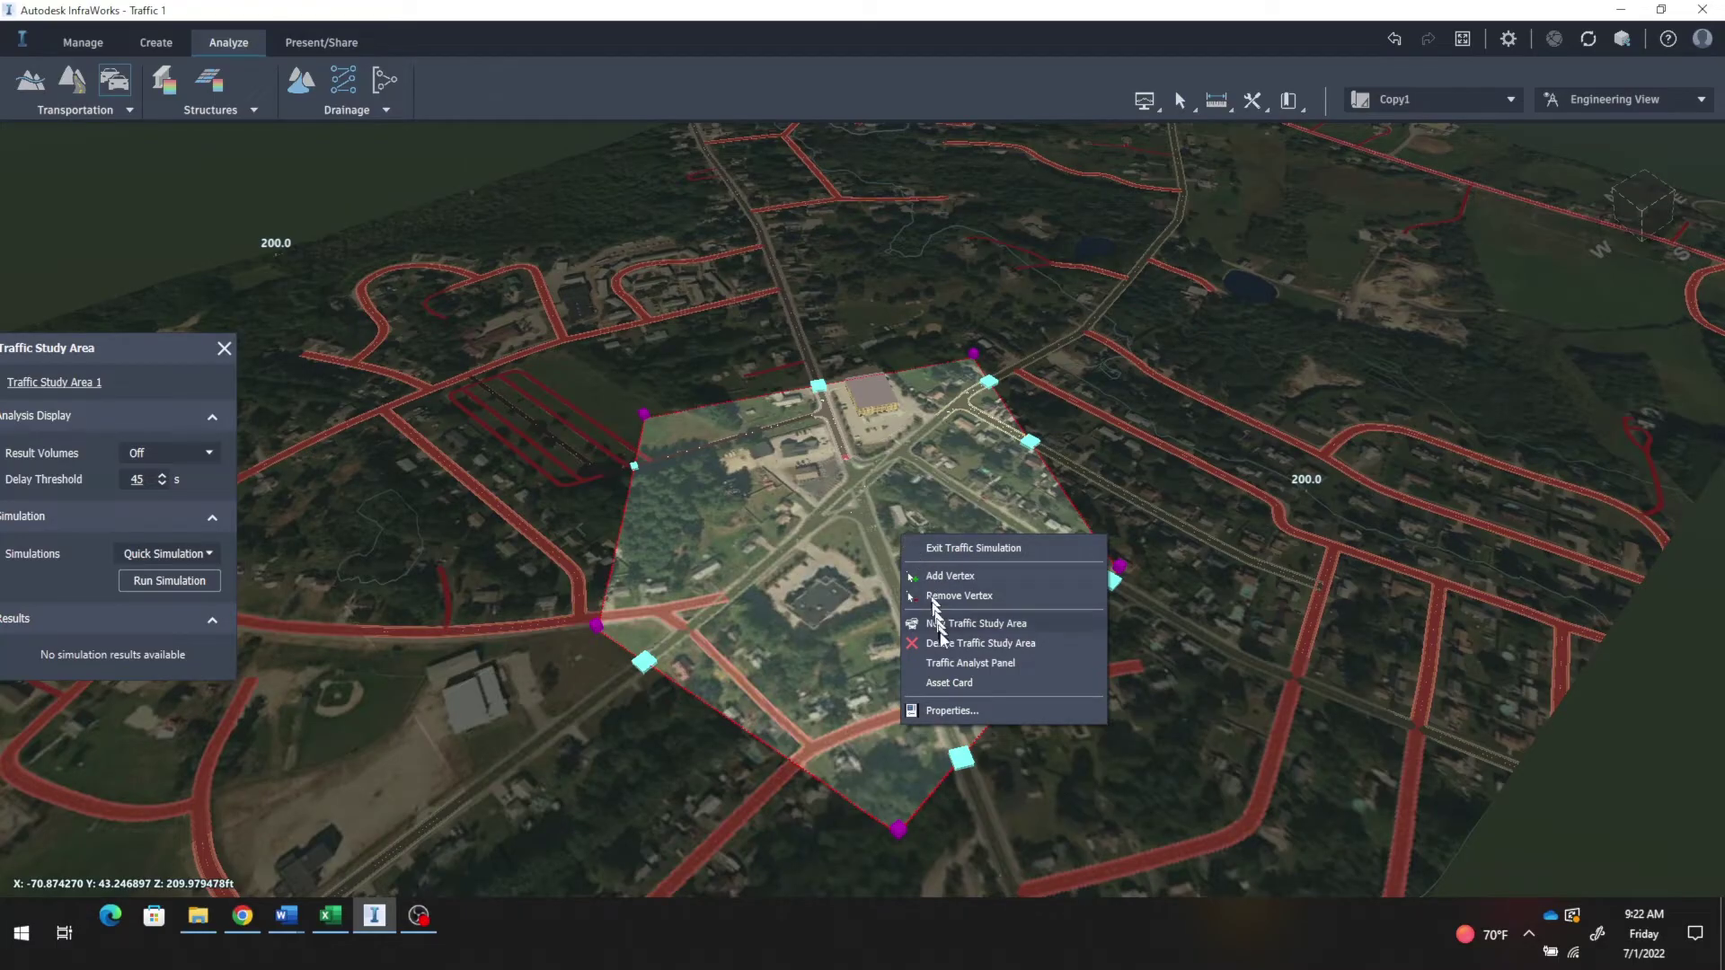
{"action": "left_click", "coordinate": [997, 665]}
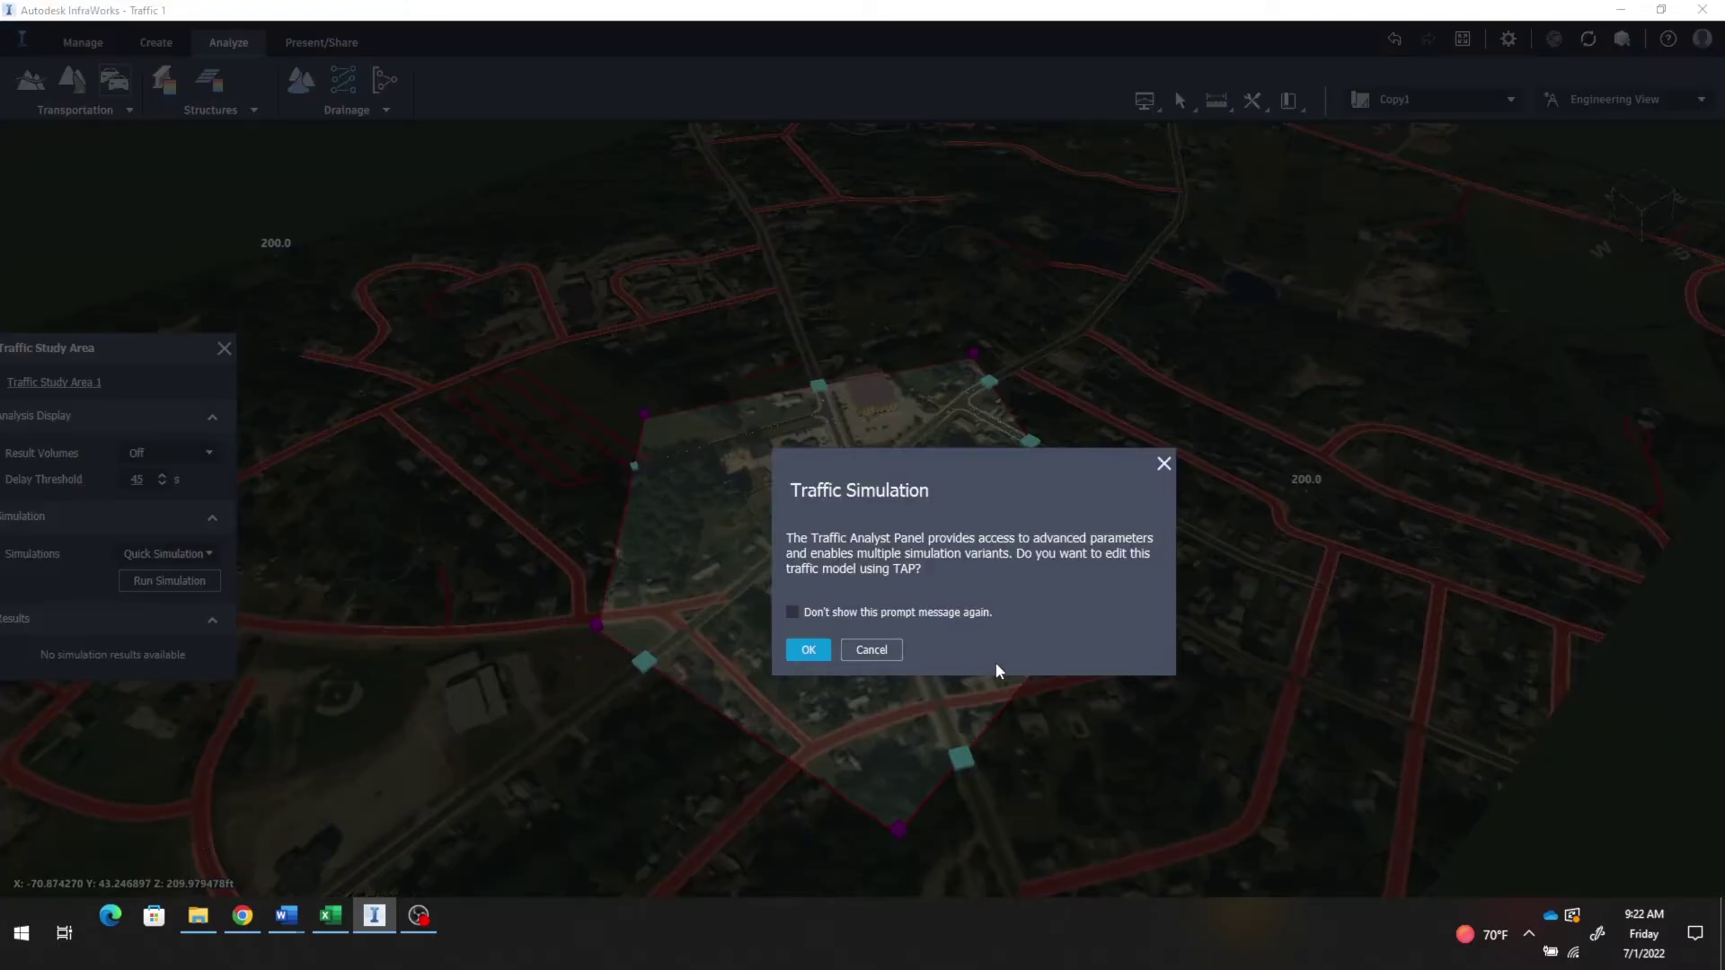
{"action": "left_click", "coordinate": [807, 650]}
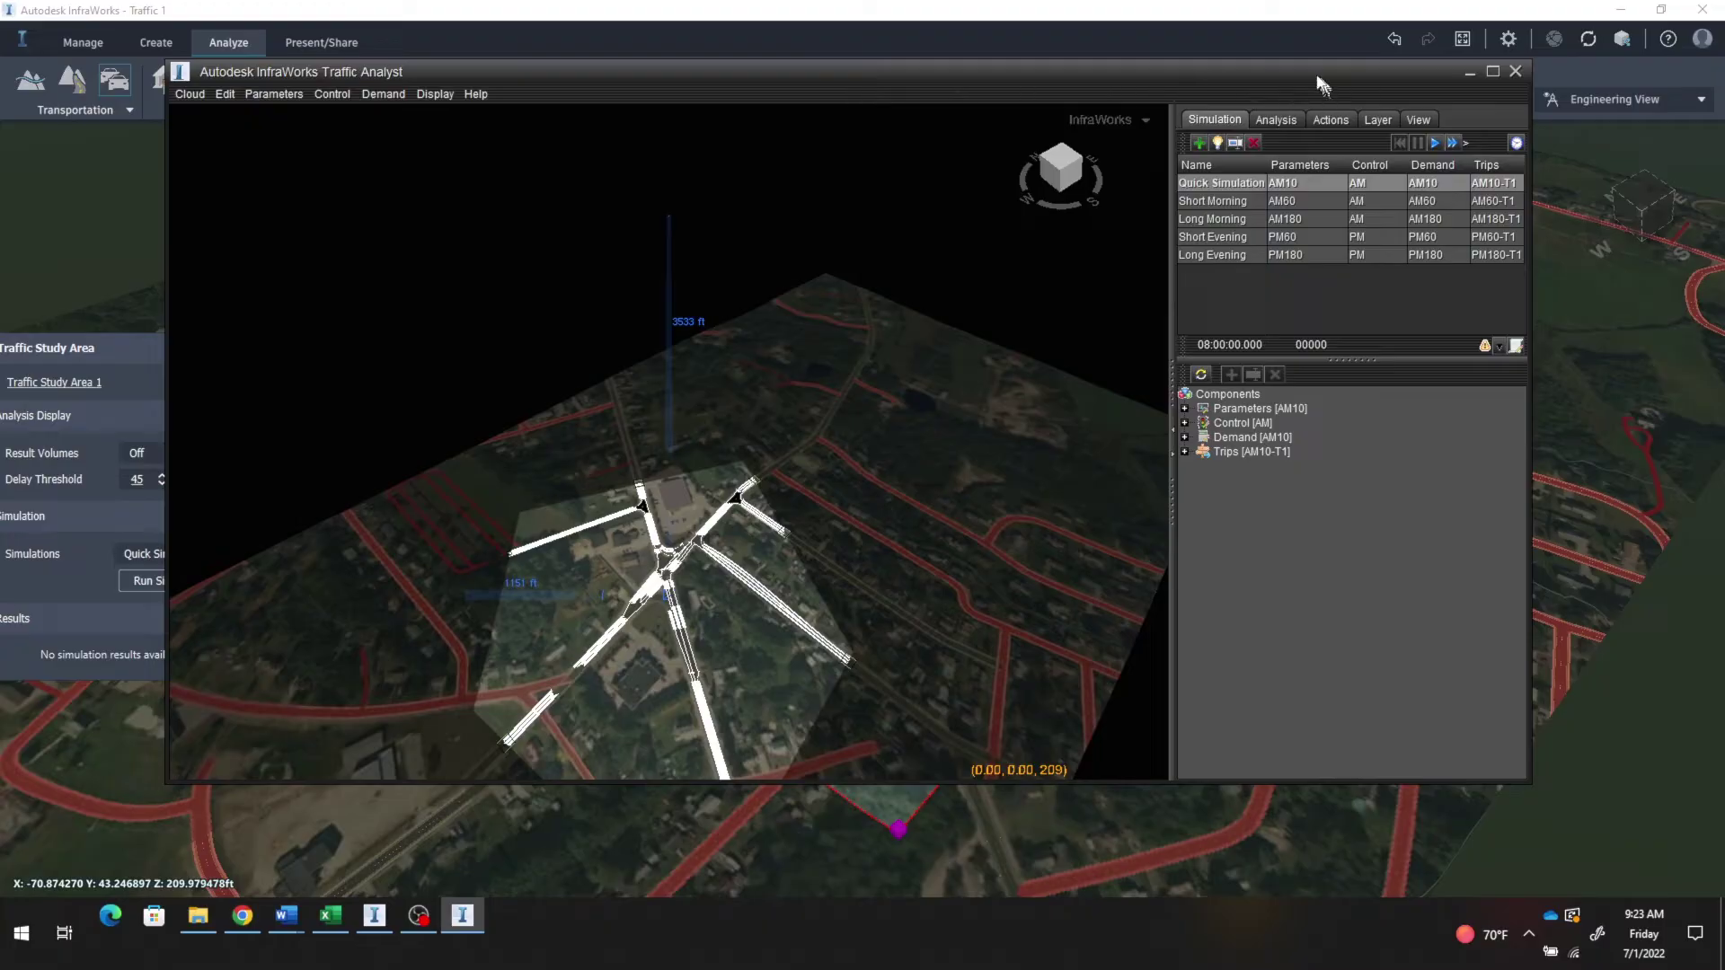
{"action": "mouse_move", "coordinate": [1314, 74]}
{"action": "left_mouse_down"}
{"action": "mouse_move", "coordinate": [1309, 155]}
{"action": "mouse_move", "coordinate": [1402, 167]}
{"action": "mouse_move", "coordinate": [1342, 135]}
{"action": "mouse_move", "coordinate": [1345, 85]}
{"action": "left_mouse_up"}
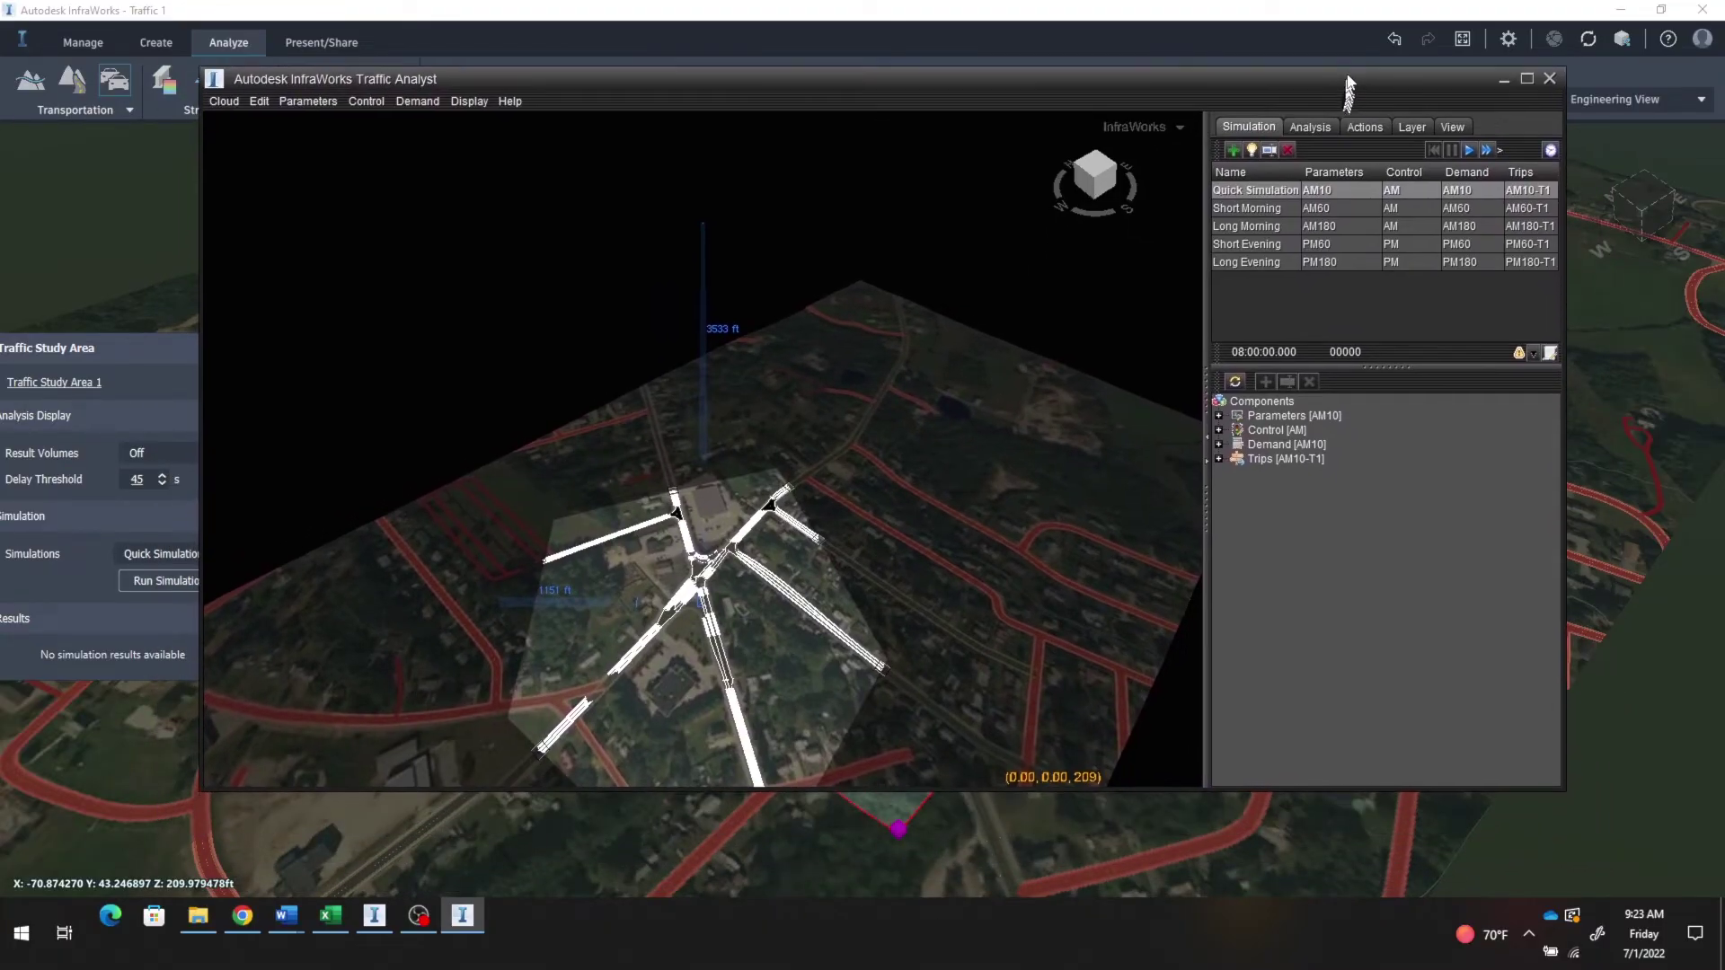
{"action": "scroll", "coordinate": [1007, 399], "scroll_direction": "down", "scroll_amount": 3}
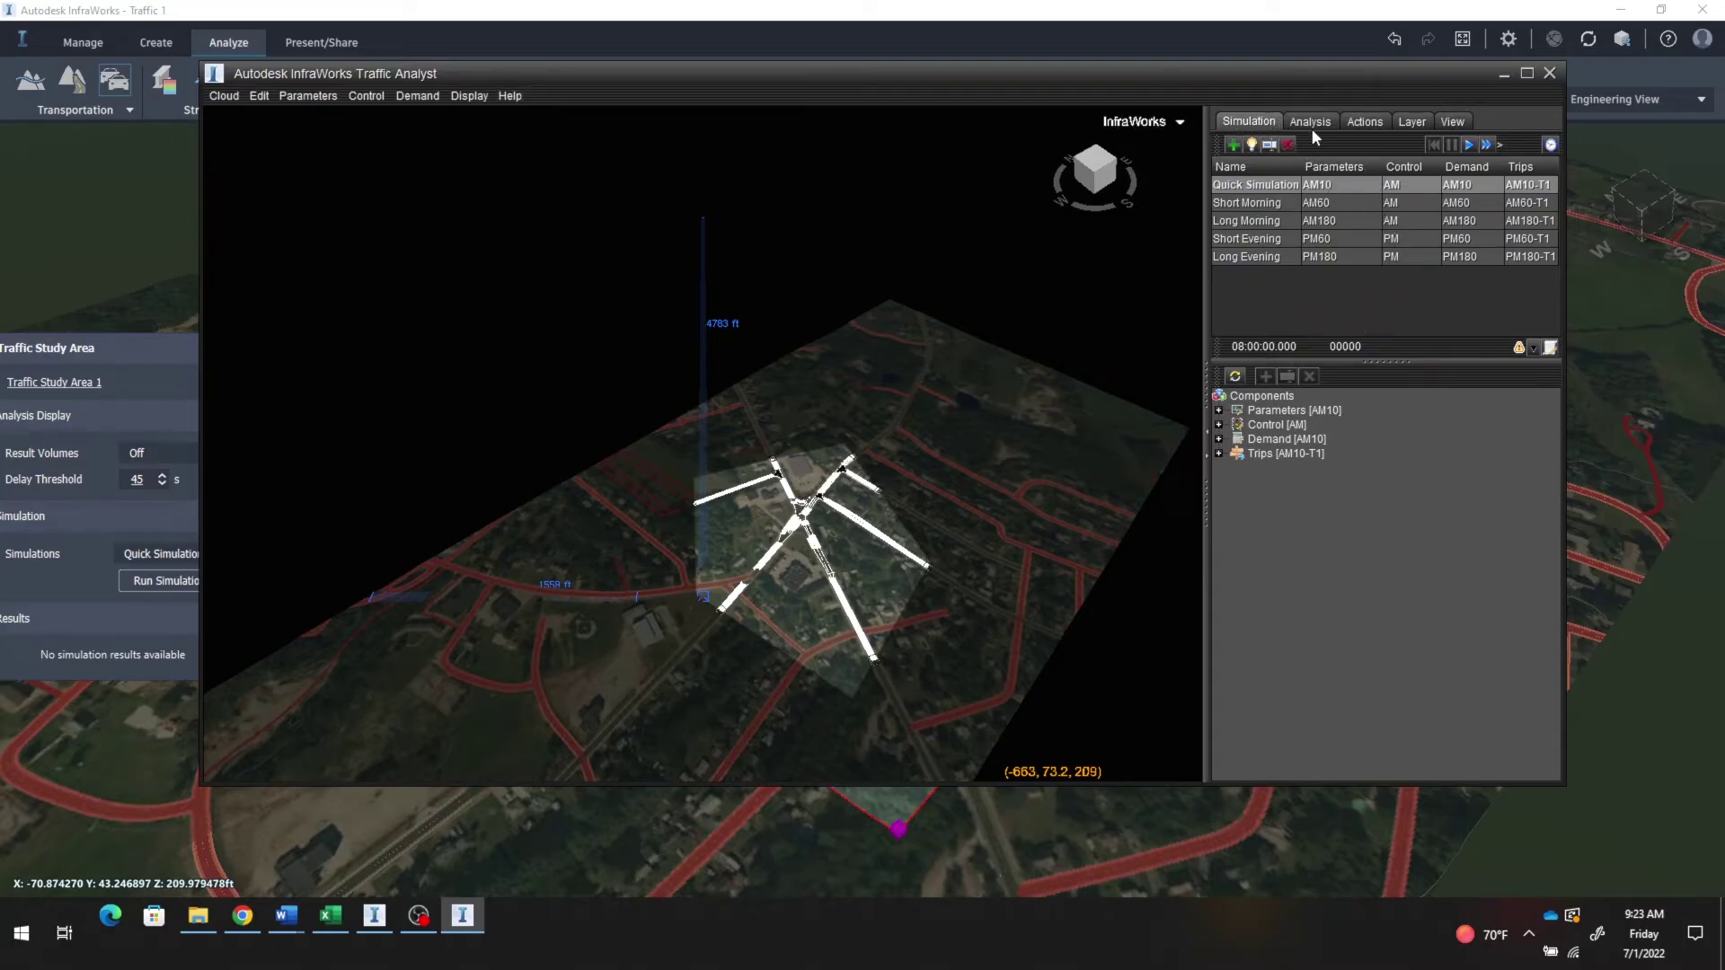
Step: Hide the Images layer in the General aspect of the Traffic Analyst layer settings
{"action": "left_click", "coordinate": [1413, 122]}
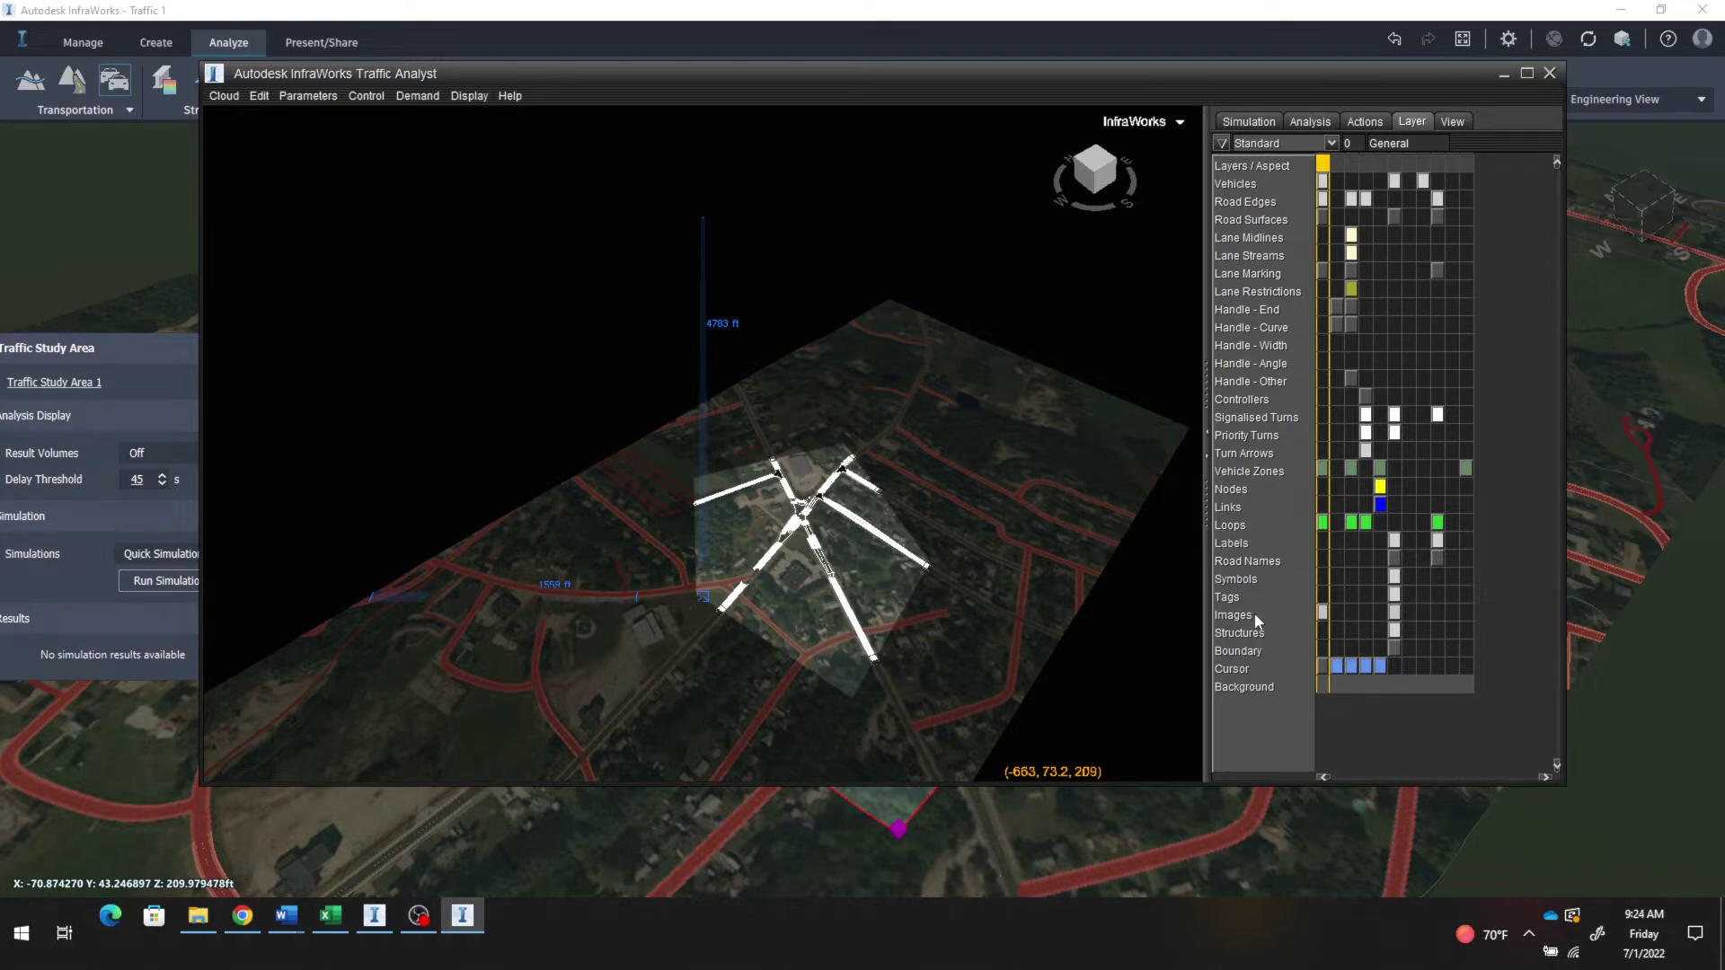
{"action": "left_click", "coordinate": [1322, 613]}
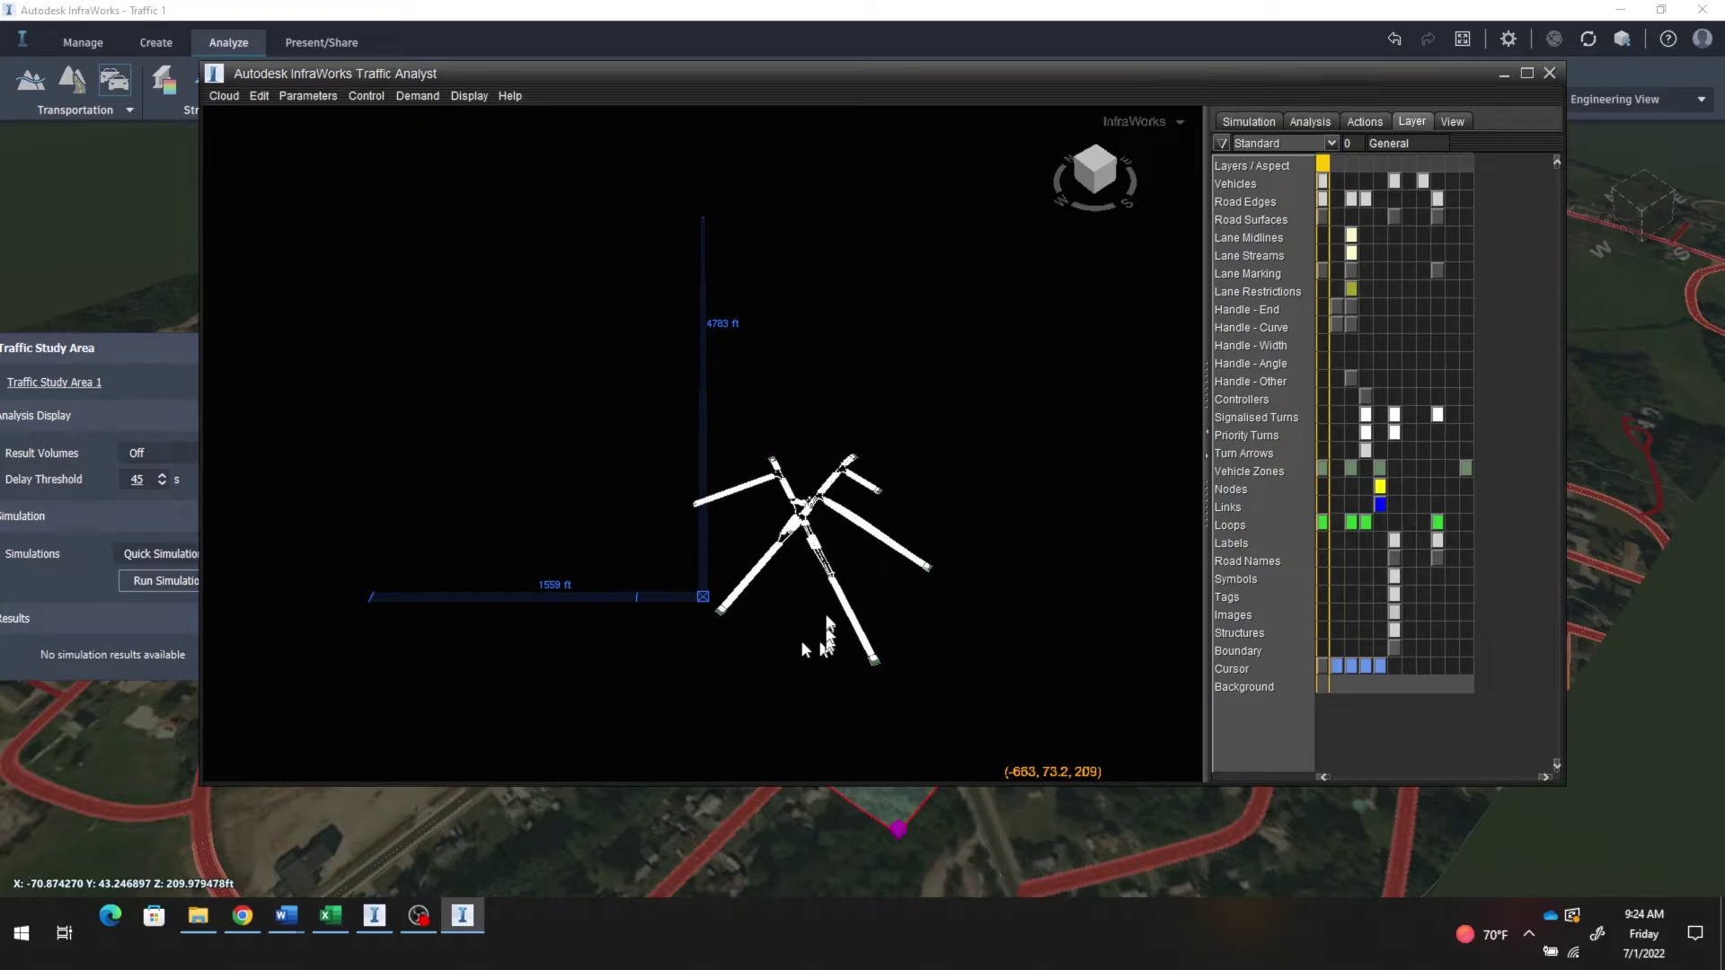
{"action": "scroll", "coordinate": [853, 543], "scroll_direction": "up", "scroll_amount": 1}
{"action": "scroll", "coordinate": [853, 537], "scroll_direction": "up", "scroll_amount": 3}
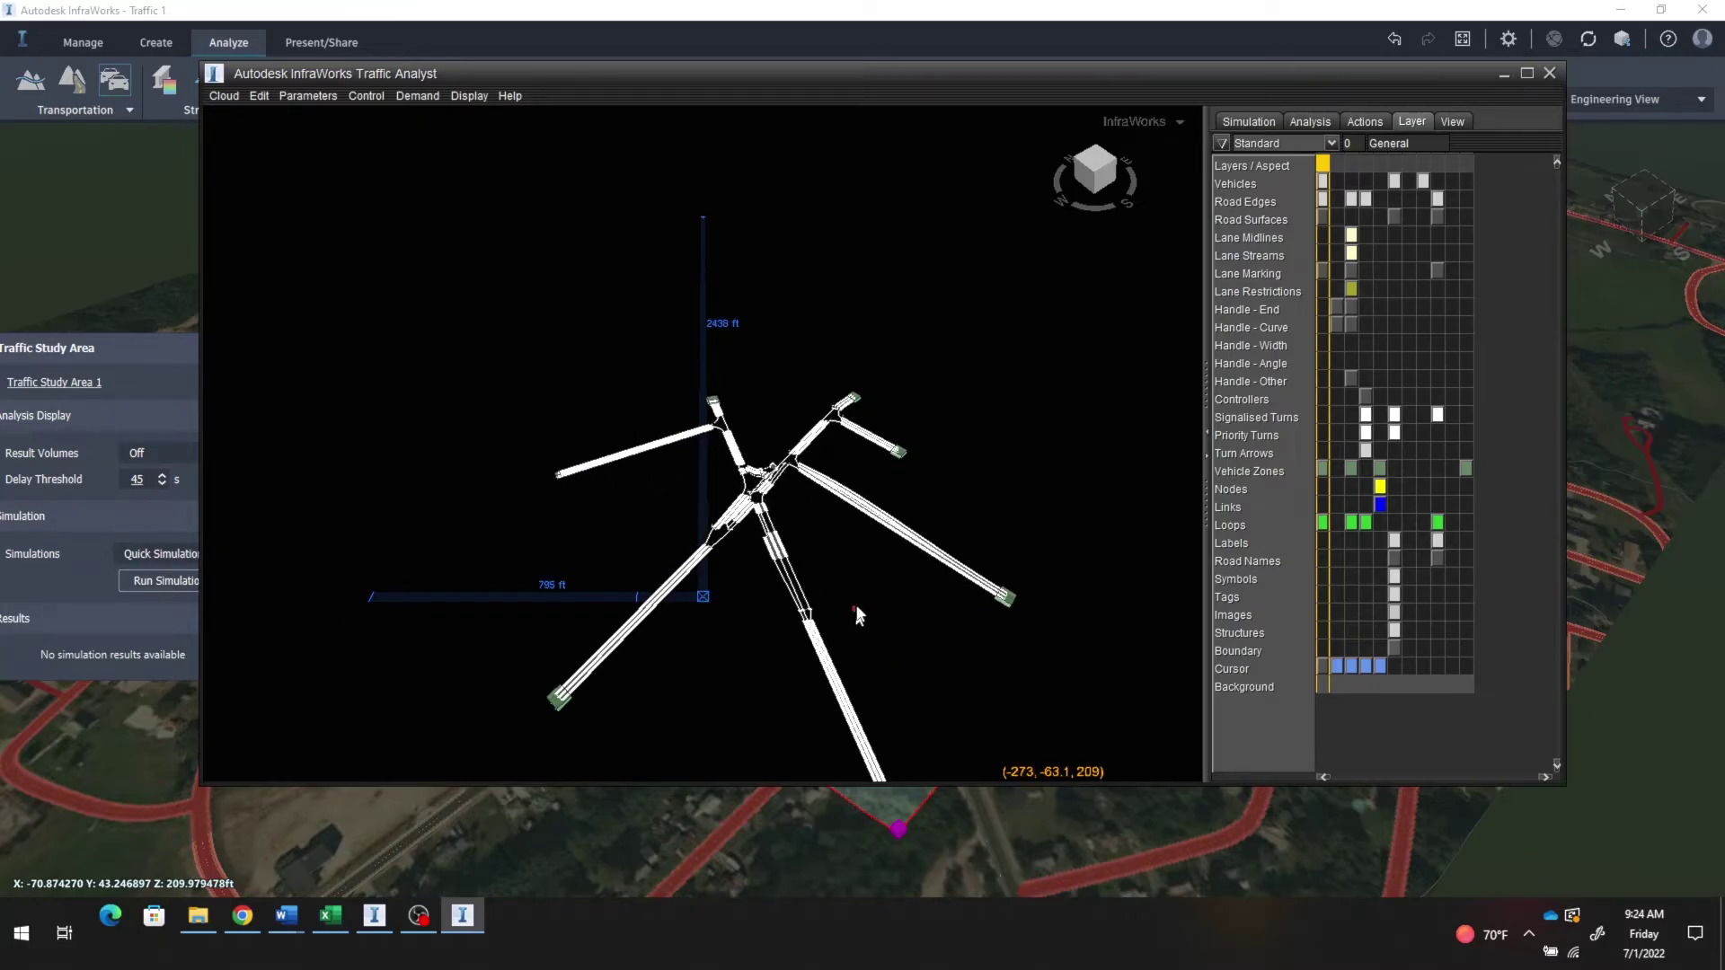
{"action": "key", "text": "Right"}
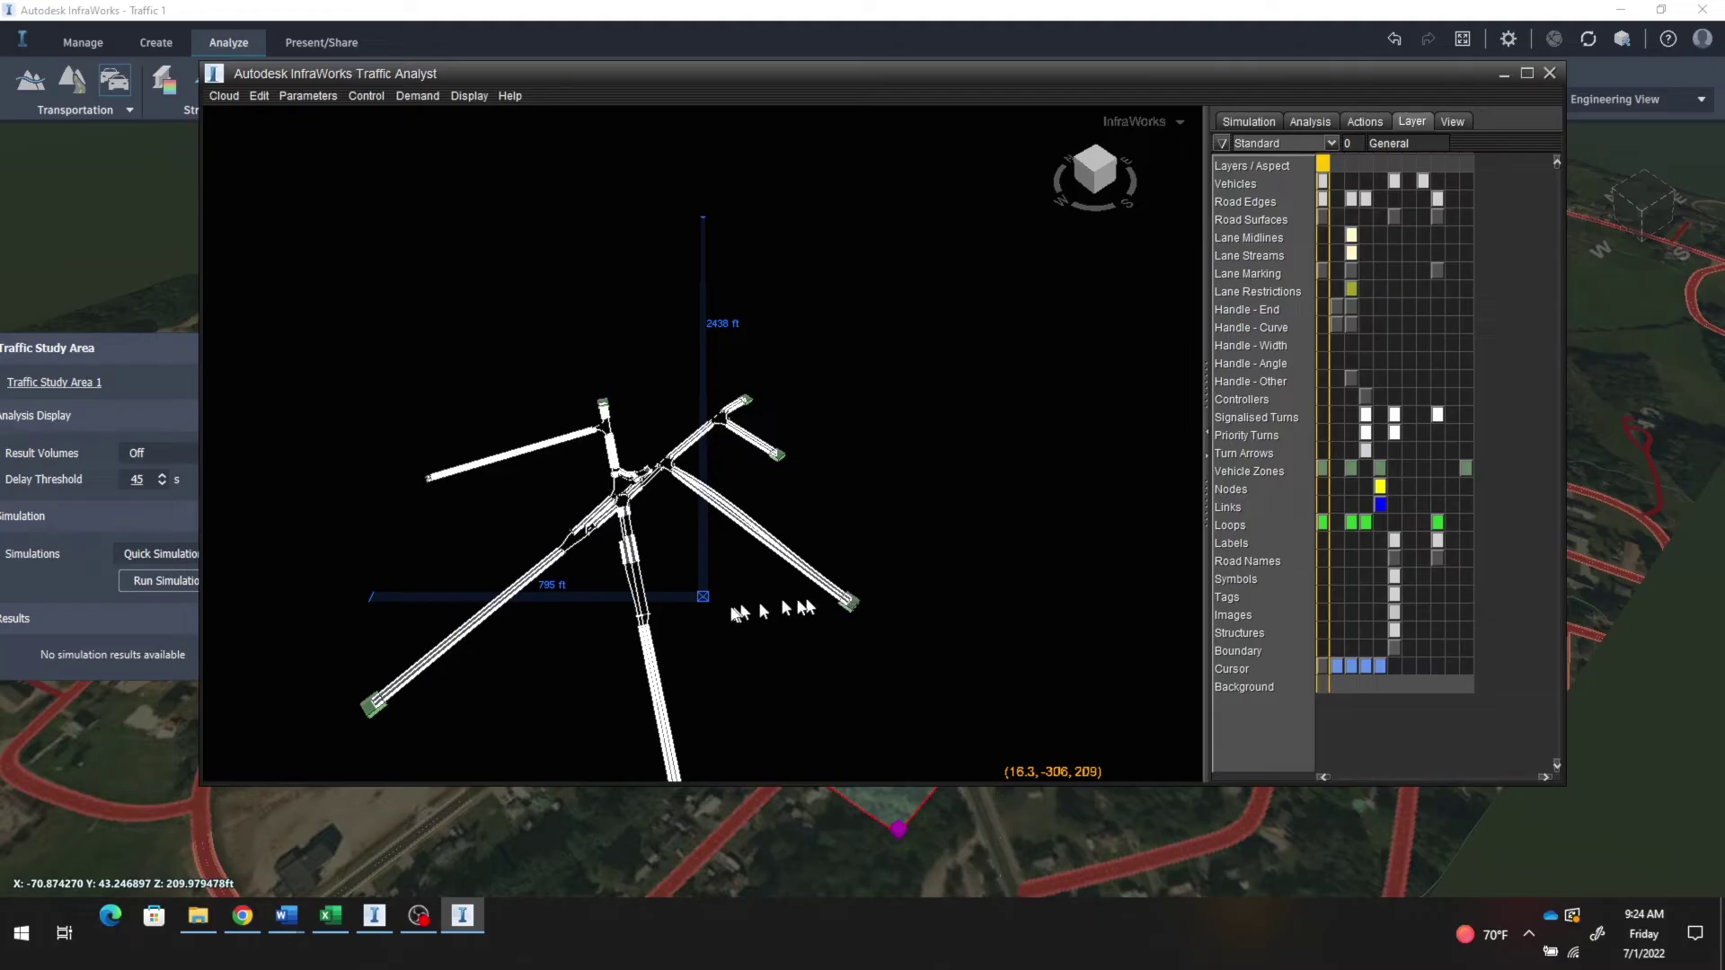
Step: Delete zone 6 at the outer end of the long southeast side road in the Traffic Analyst network
{"action": "scroll", "coordinate": [682, 589], "scroll_direction": "down", "scroll_amount": 2}
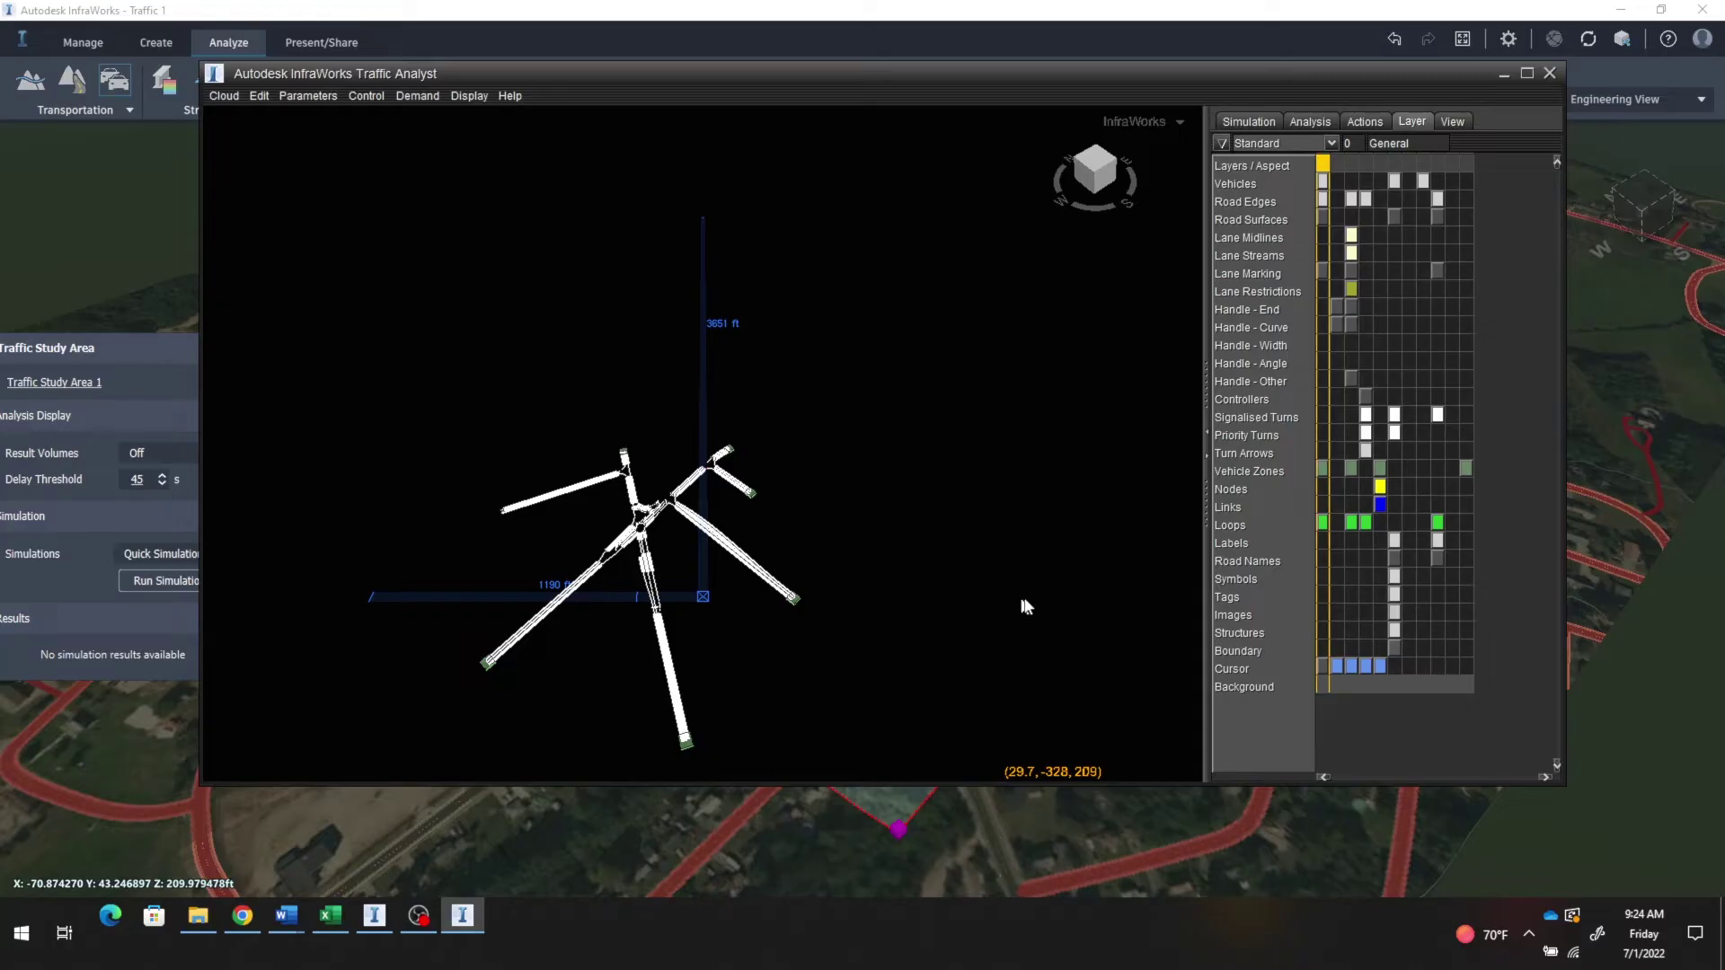
{"action": "right_click_drag", "start_coordinate": [855, 693], "coordinate": [852, 655]}
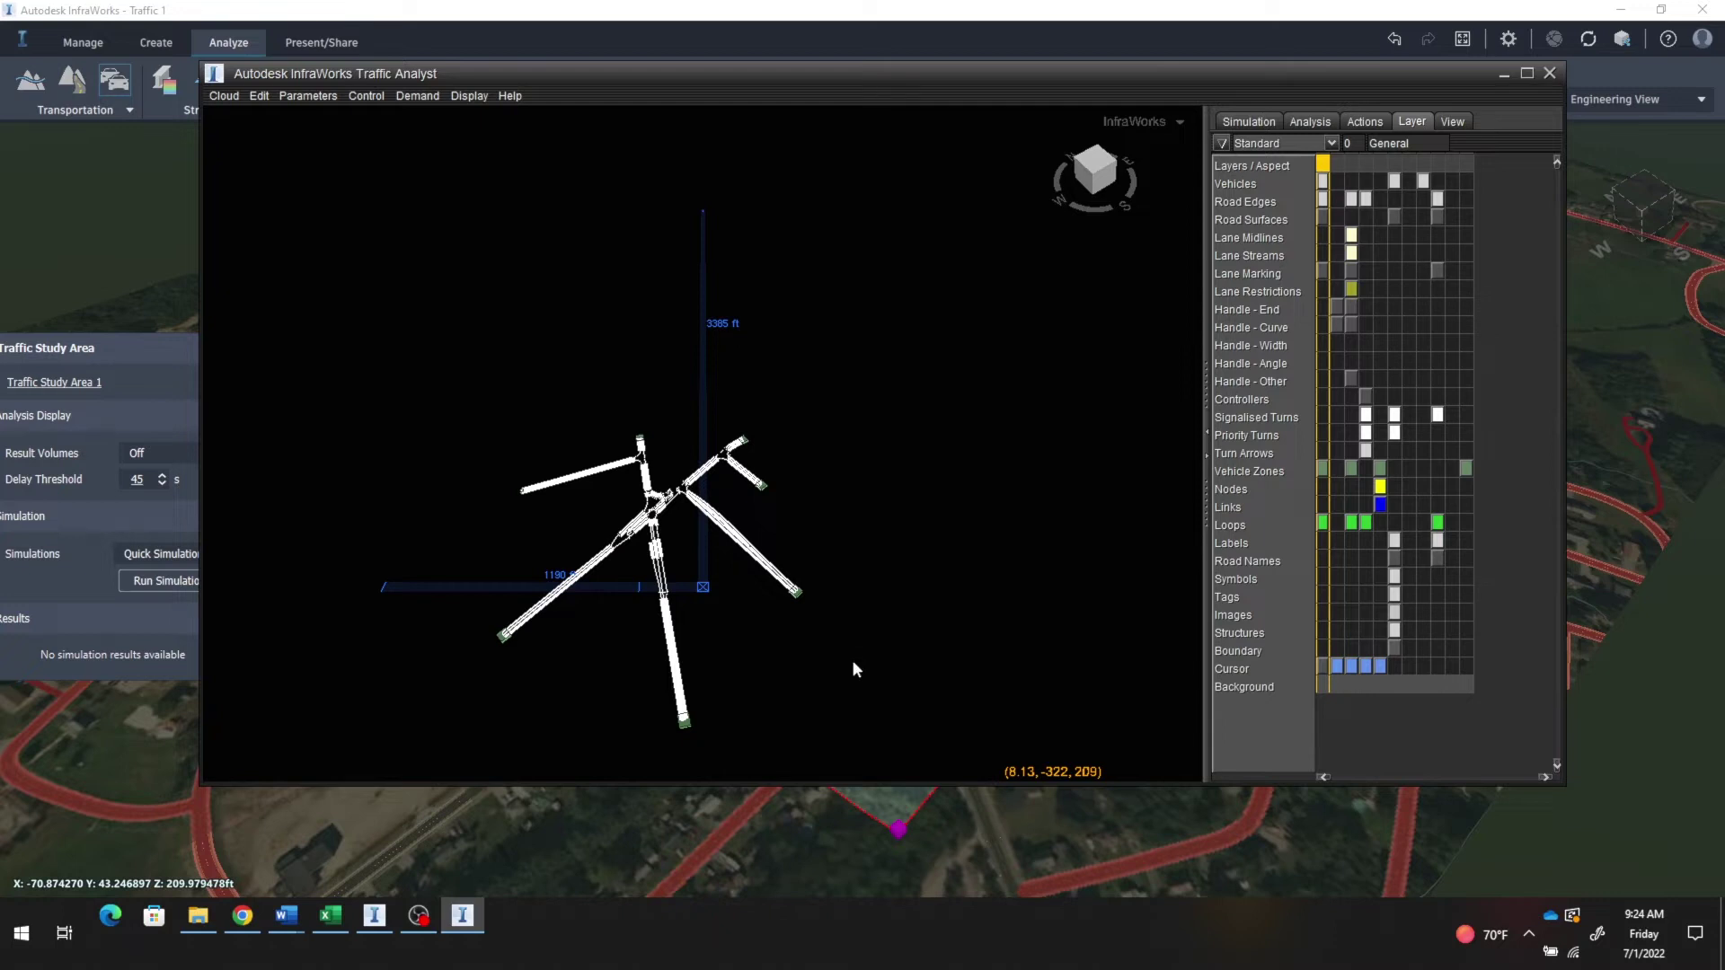
{"action": "right_click_drag", "start_coordinate": [853, 663], "coordinate": [810, 741]}
{"action": "scroll", "coordinate": [806, 580], "scroll_direction": "up", "scroll_amount": 3}
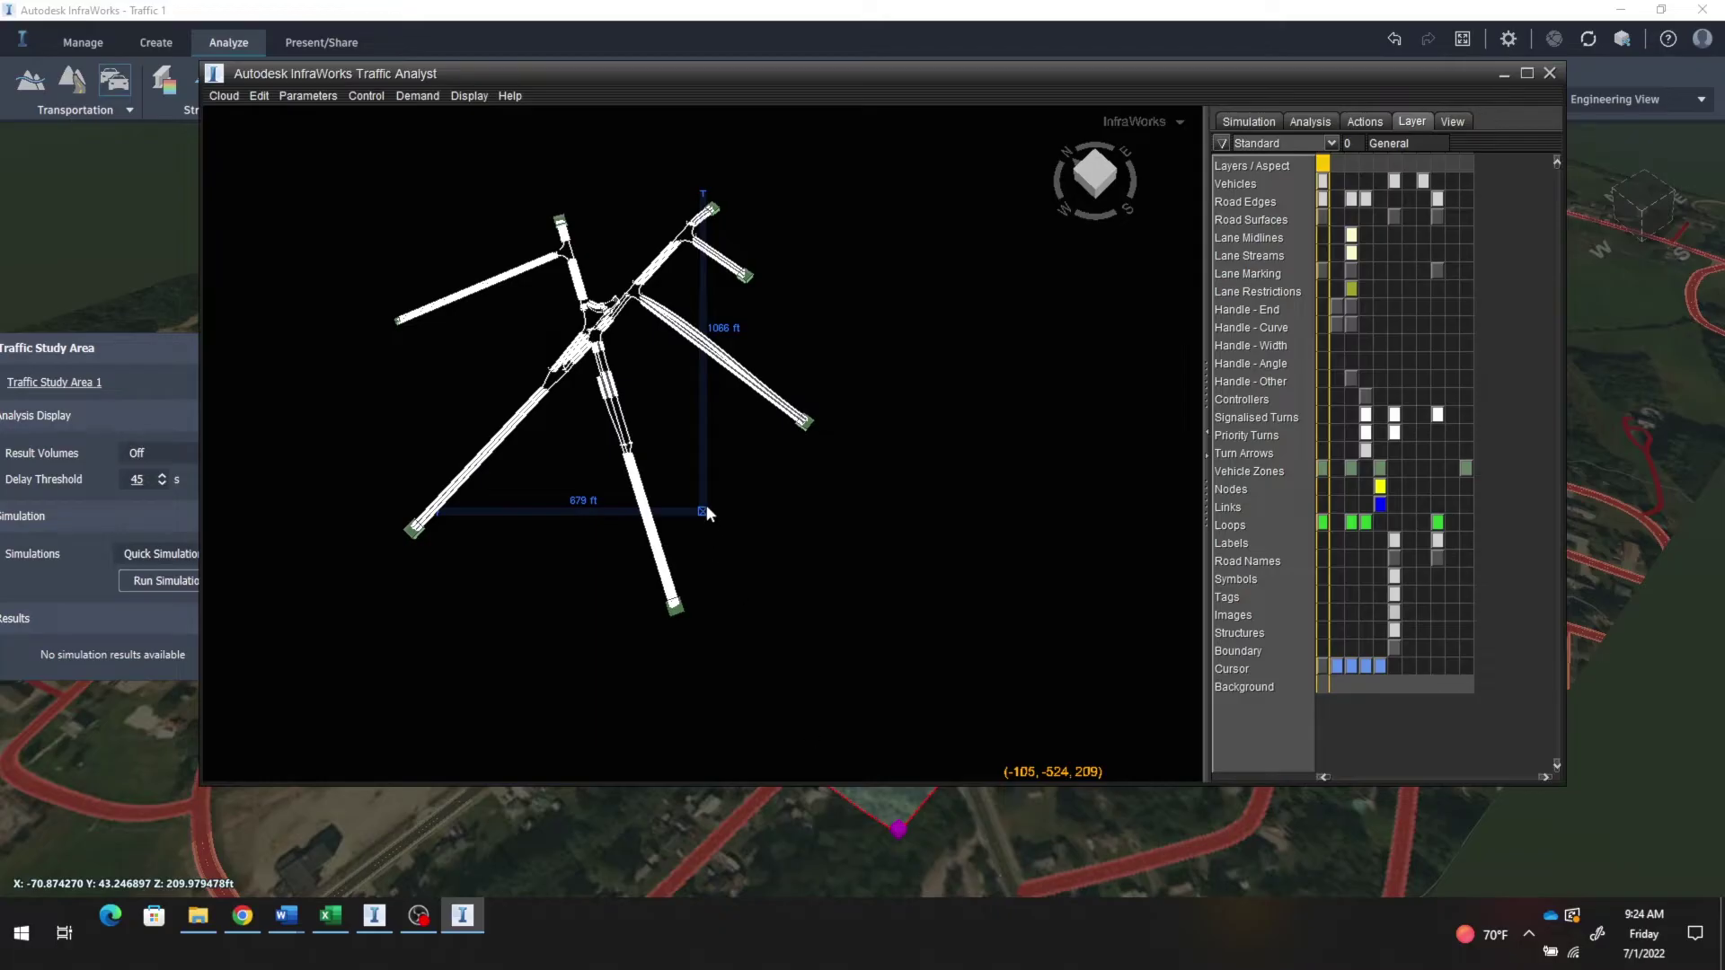
{"action": "scroll", "coordinate": [709, 528], "scroll_direction": "up", "scroll_amount": 2}
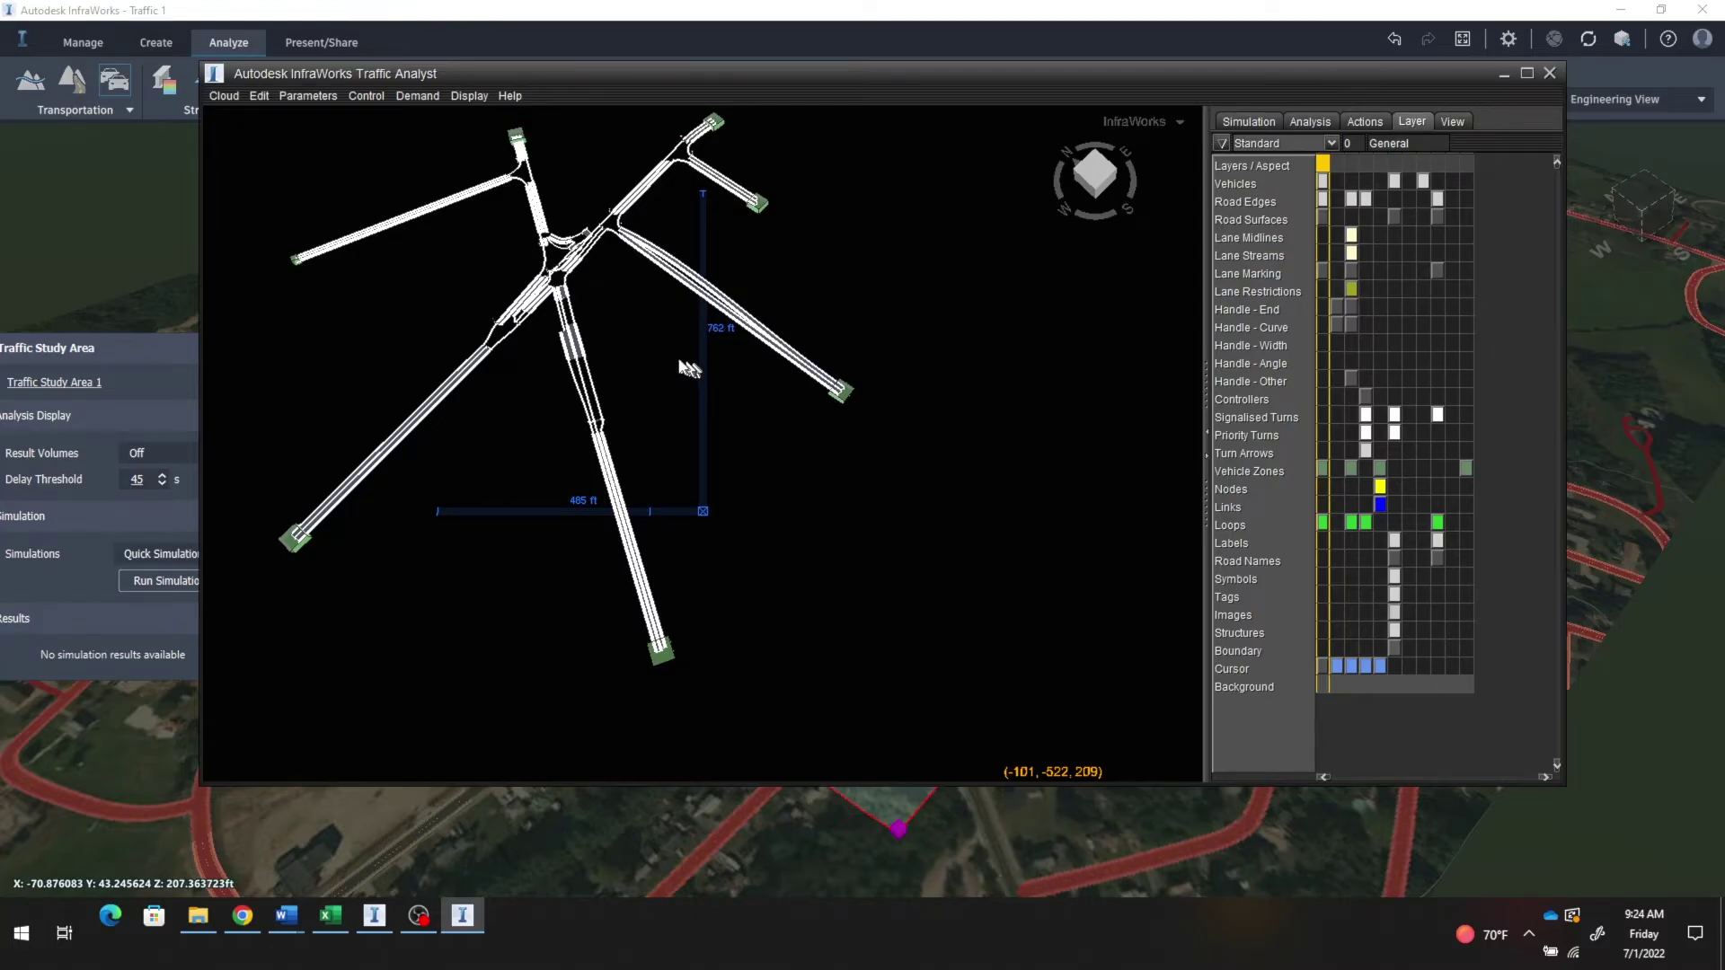
{"action": "middle_click_drag", "start_coordinate": [666, 362], "coordinate": [735, 458]}
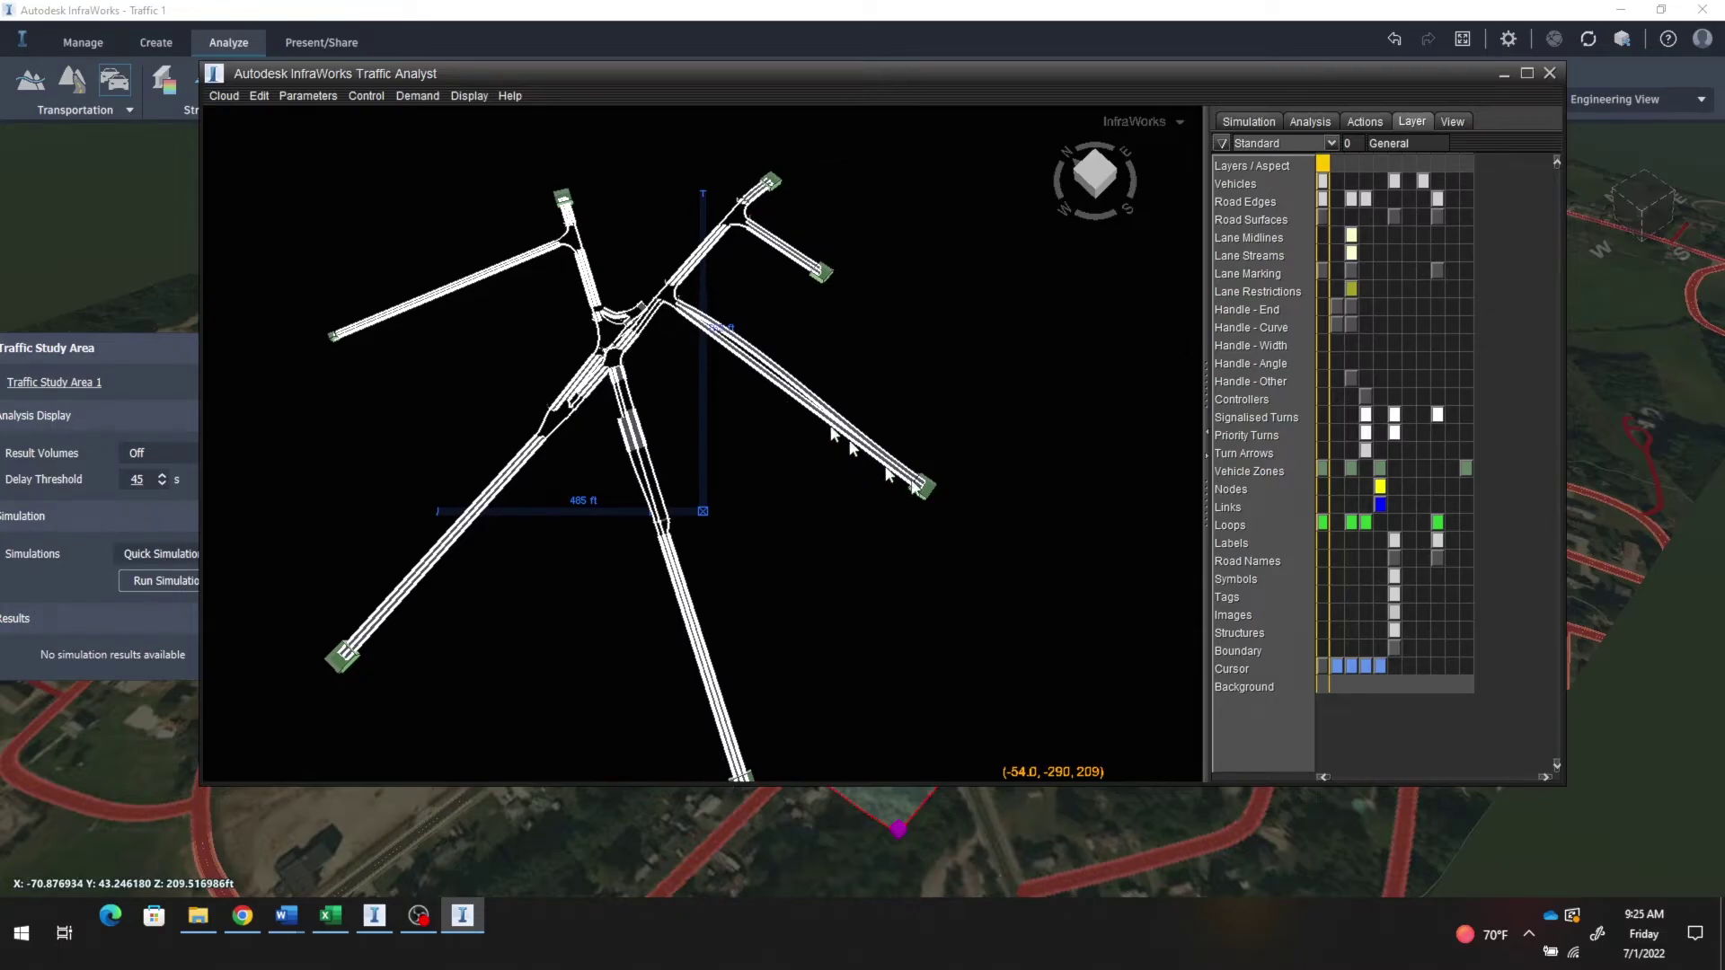
{"action": "scroll", "coordinate": [952, 467], "scroll_direction": "up", "scroll_amount": 1}
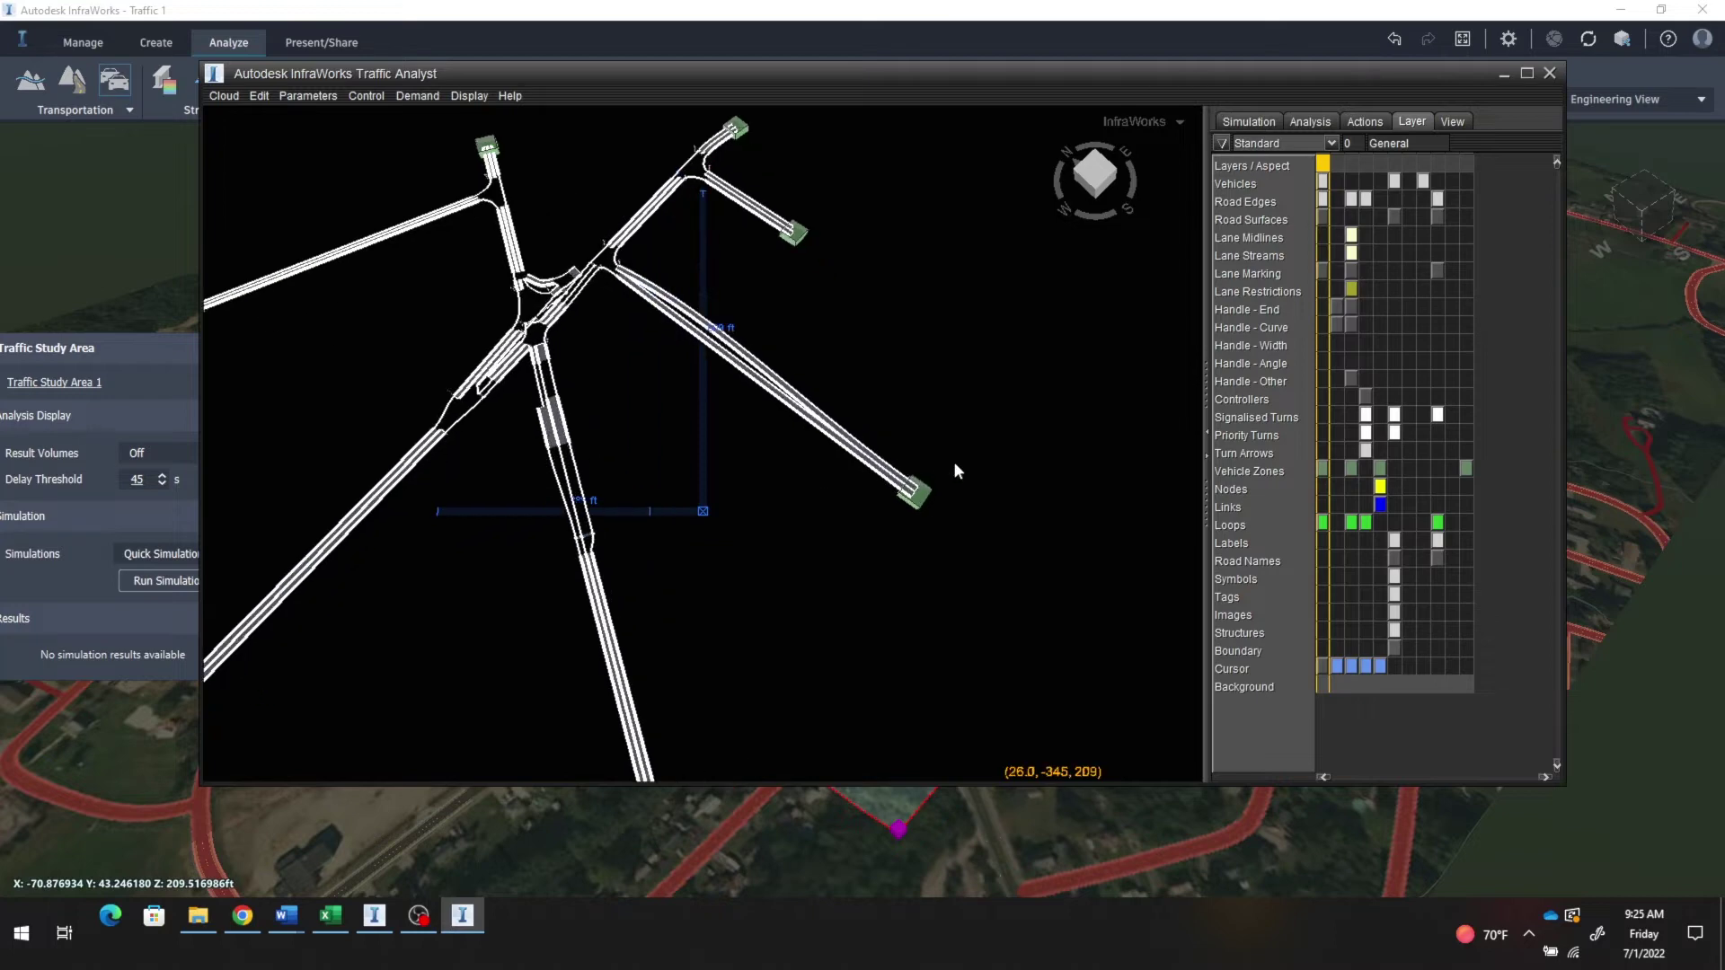
{"action": "scroll", "coordinate": [952, 460], "scroll_direction": "up", "scroll_amount": 2}
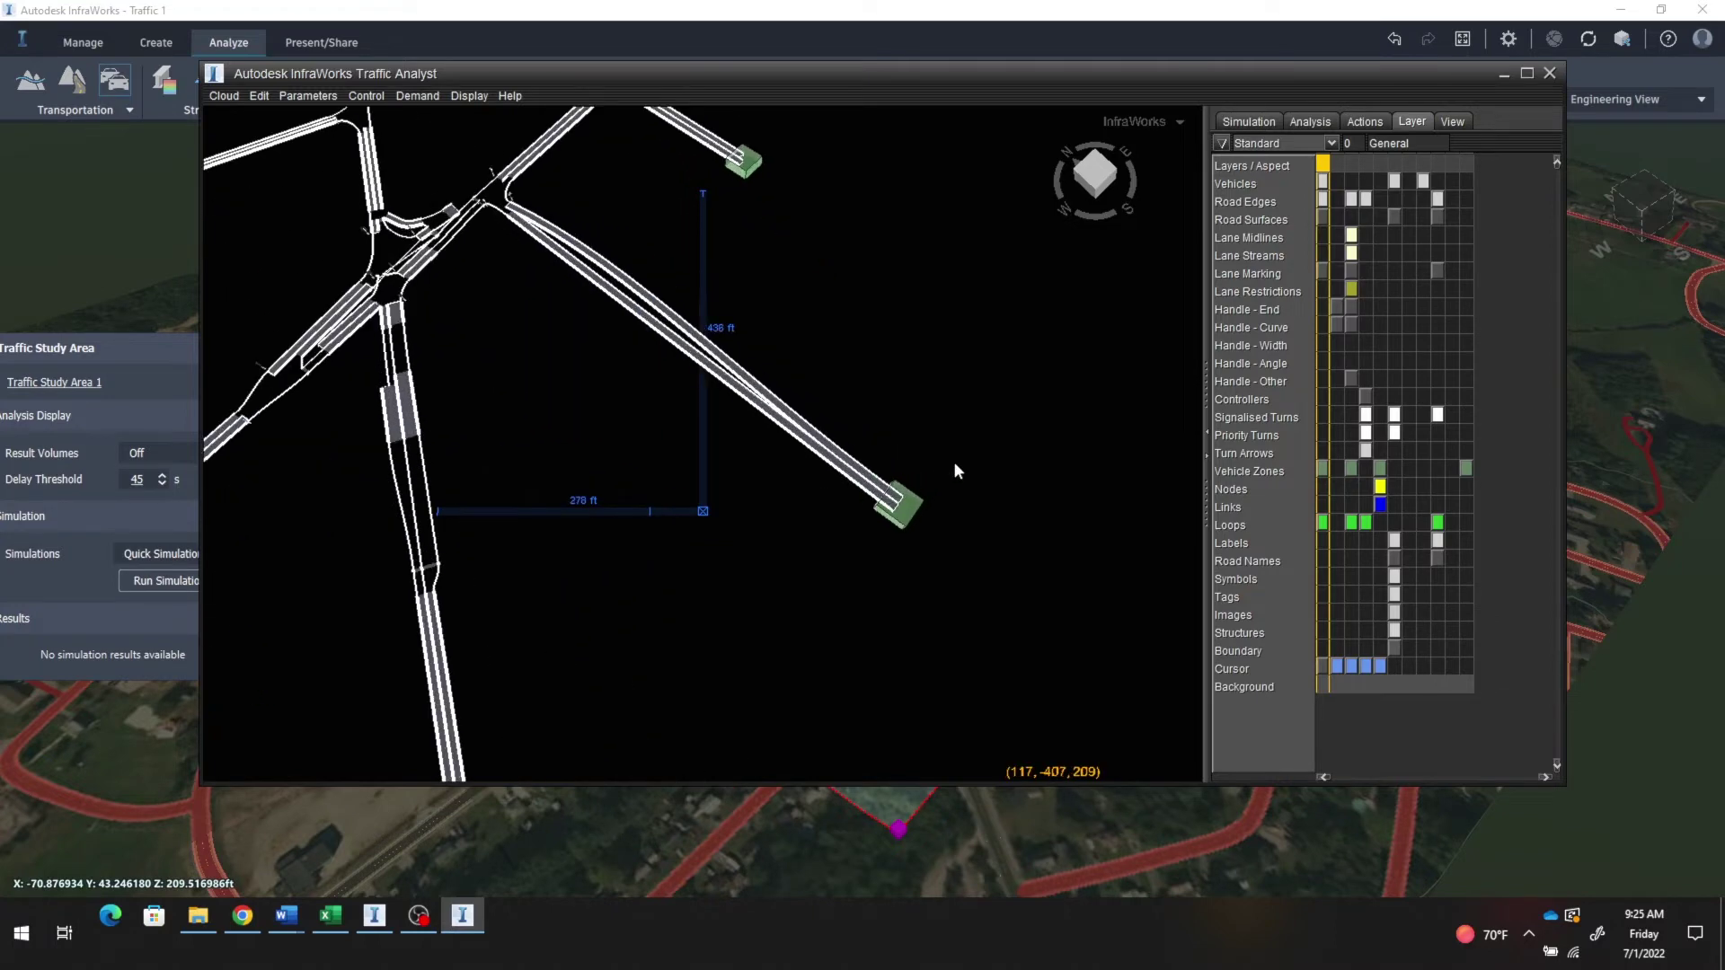
{"action": "left_click", "coordinate": [903, 517]}
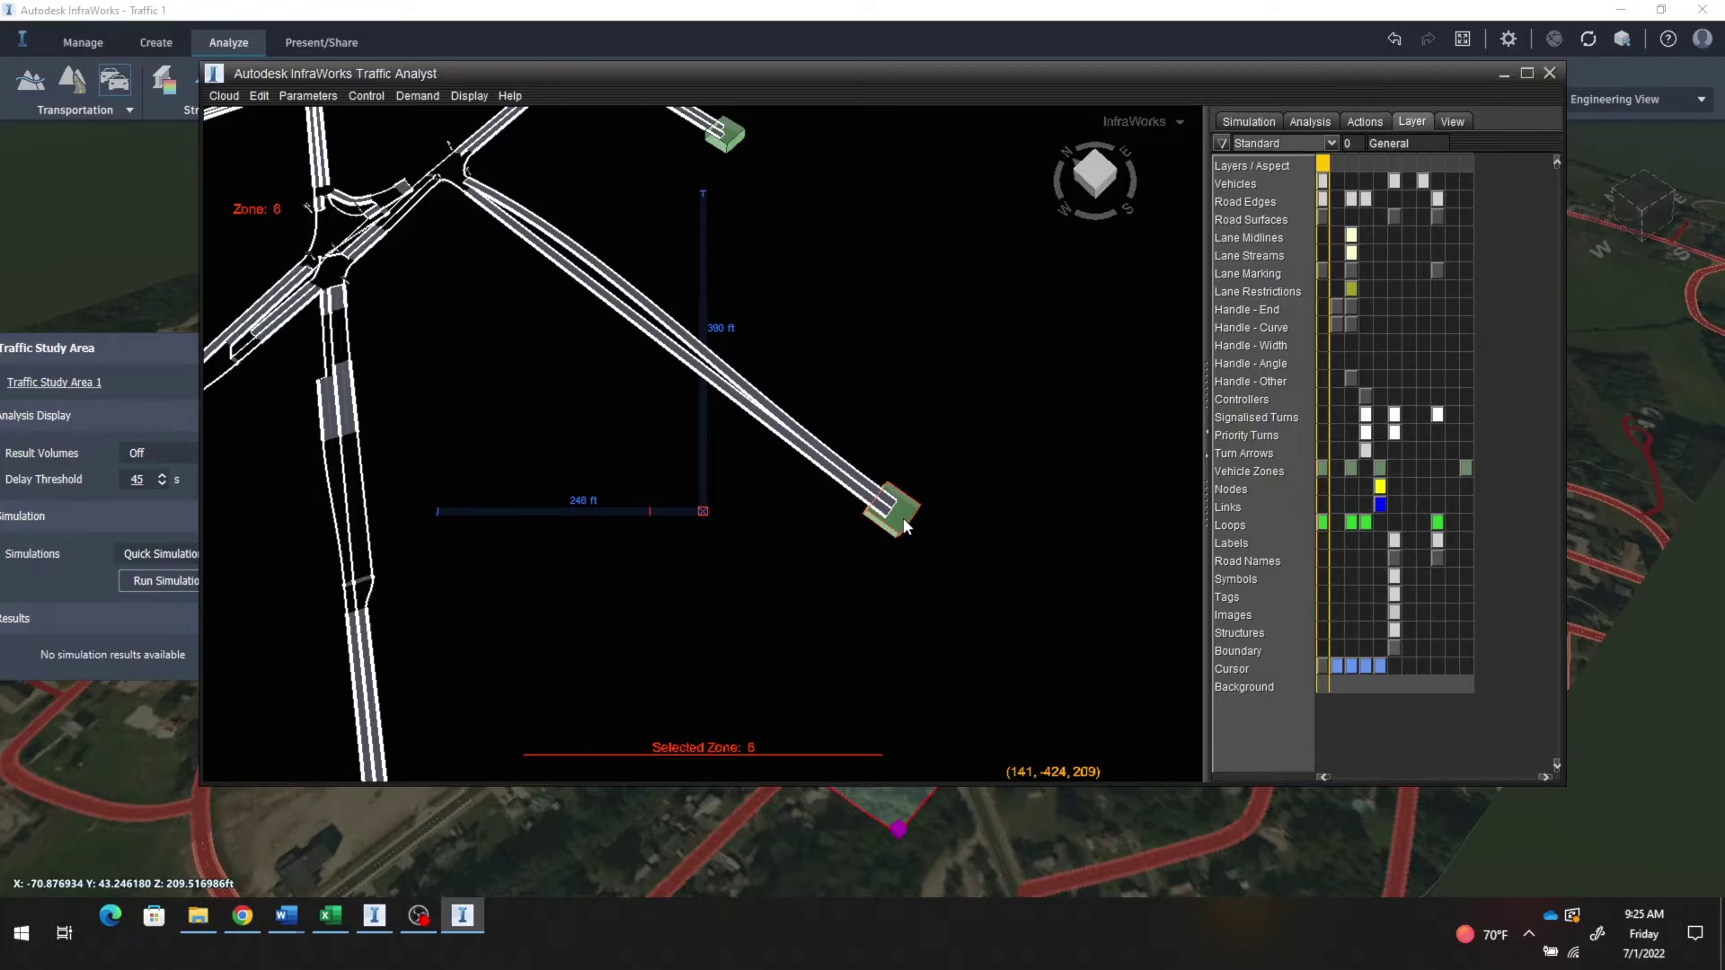
{"action": "right_click", "coordinate": [904, 526]}
{"action": "mouse_move", "coordinate": [905, 550]}
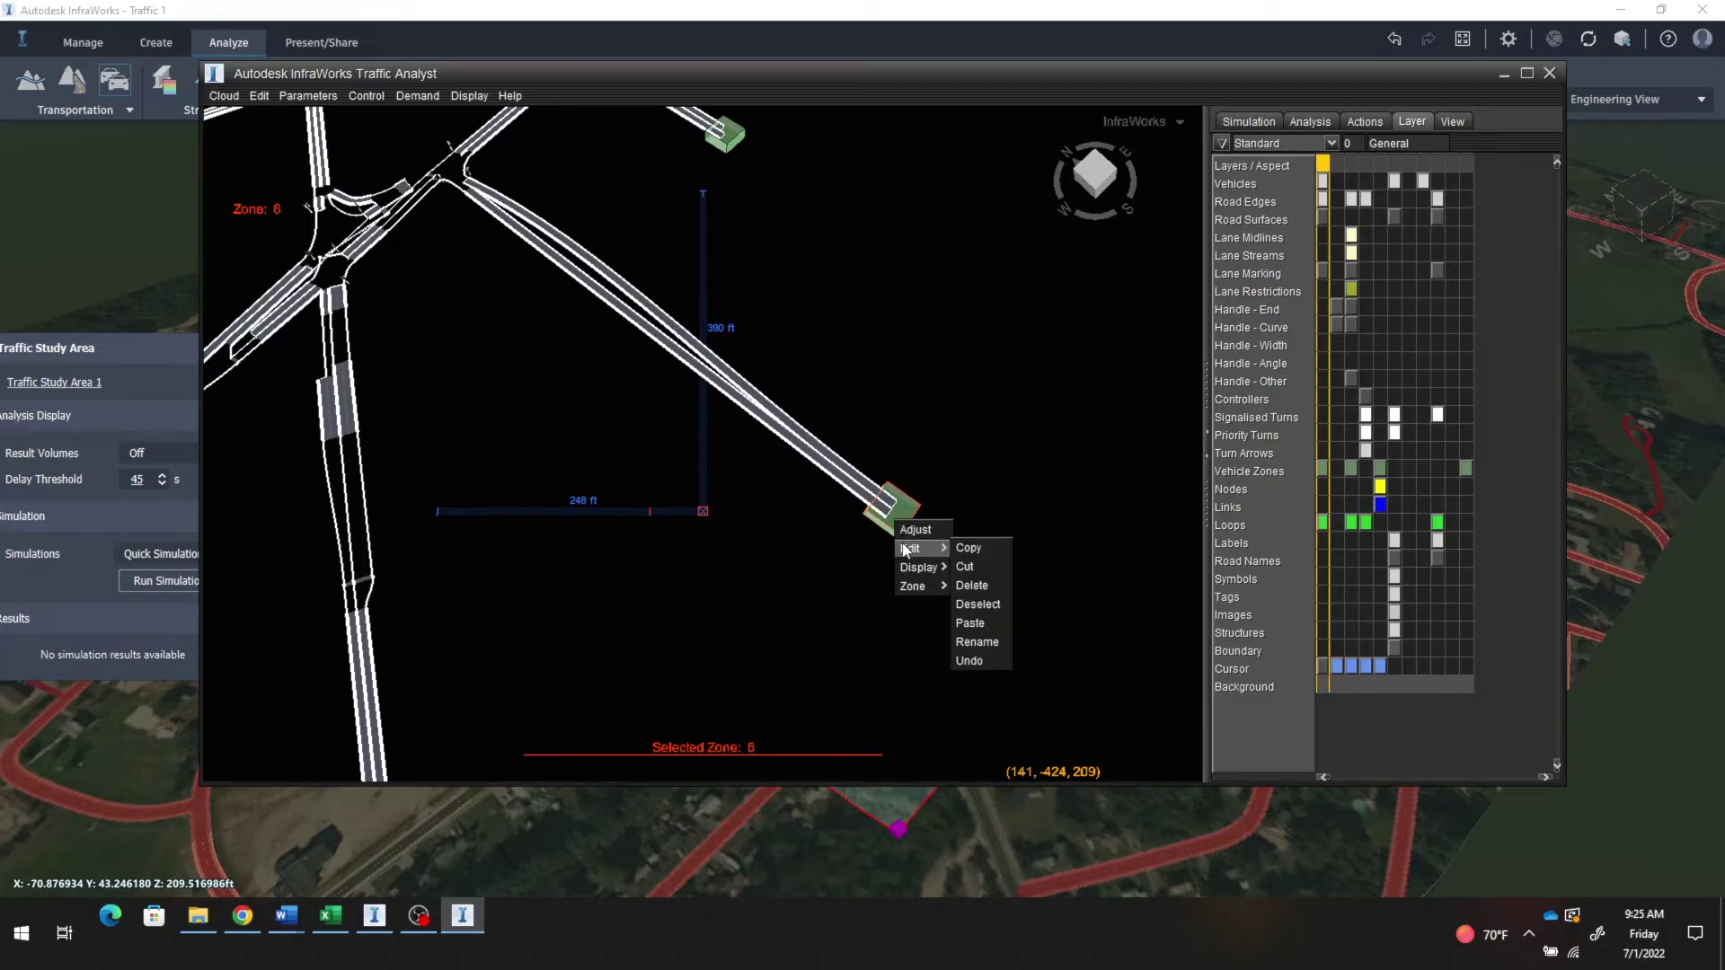
{"action": "left_click", "coordinate": [987, 586]}
Step: Delete zone 4 at the end of the short side road branching off the northeast leg
{"action": "scroll", "coordinate": [886, 525], "scroll_direction": "down", "scroll_amount": 3}
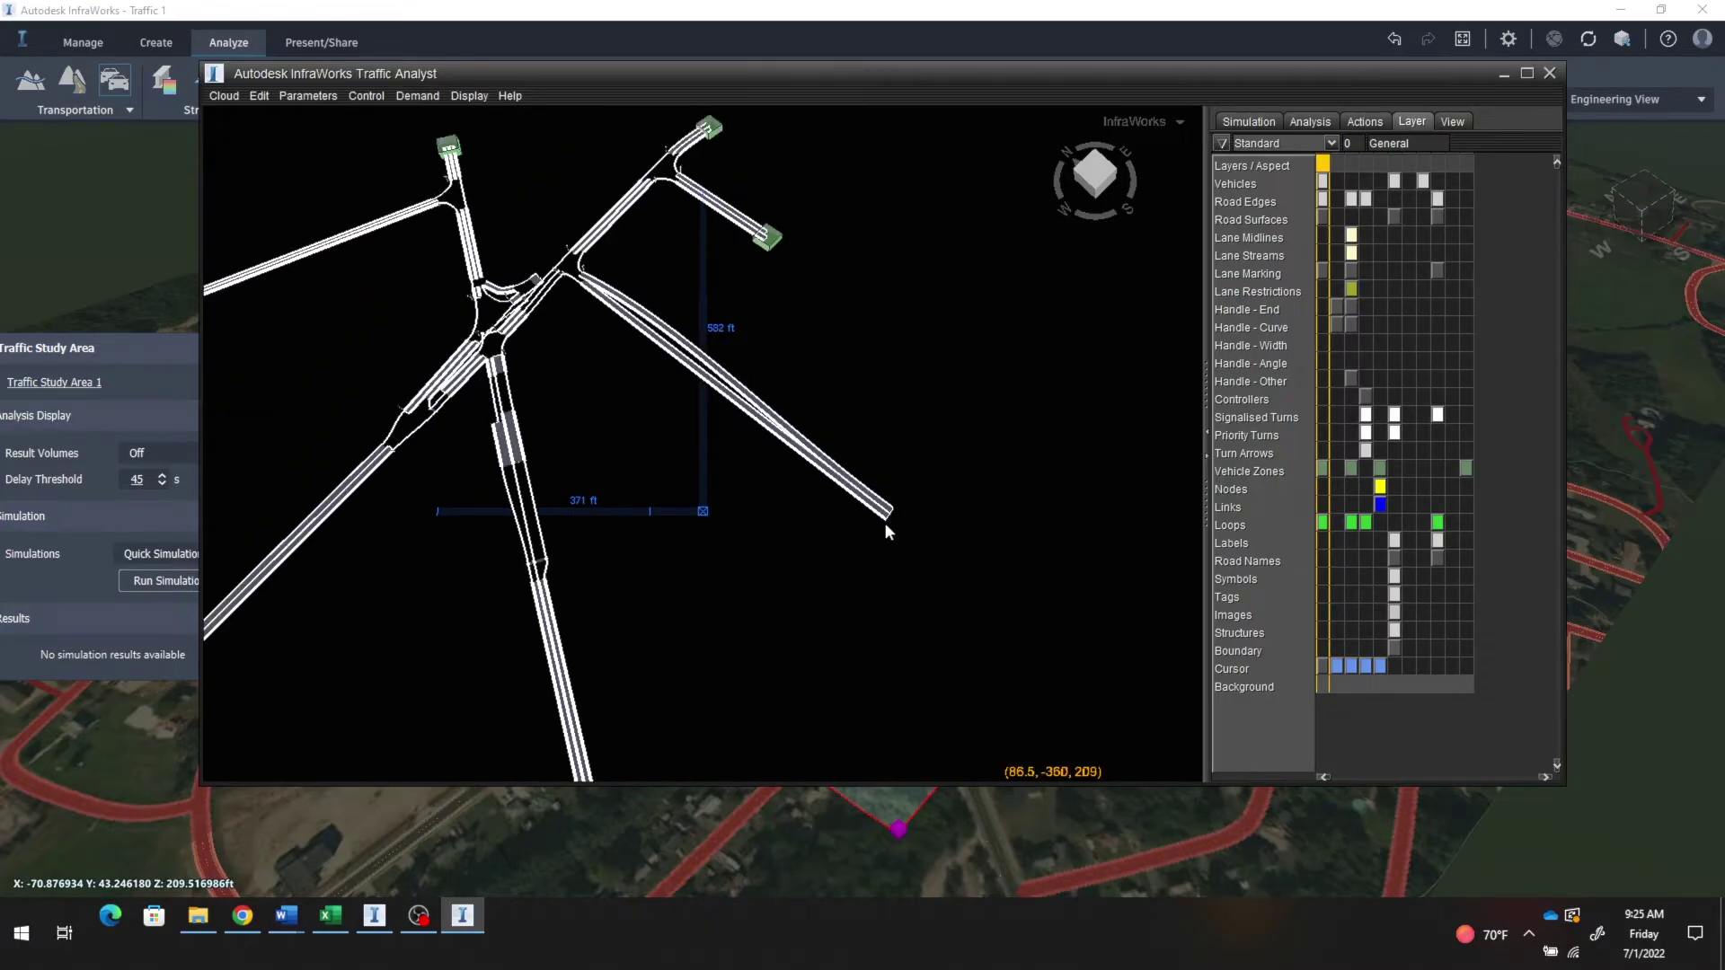
{"action": "scroll", "coordinate": [834, 316], "scroll_direction": "up", "scroll_amount": 2}
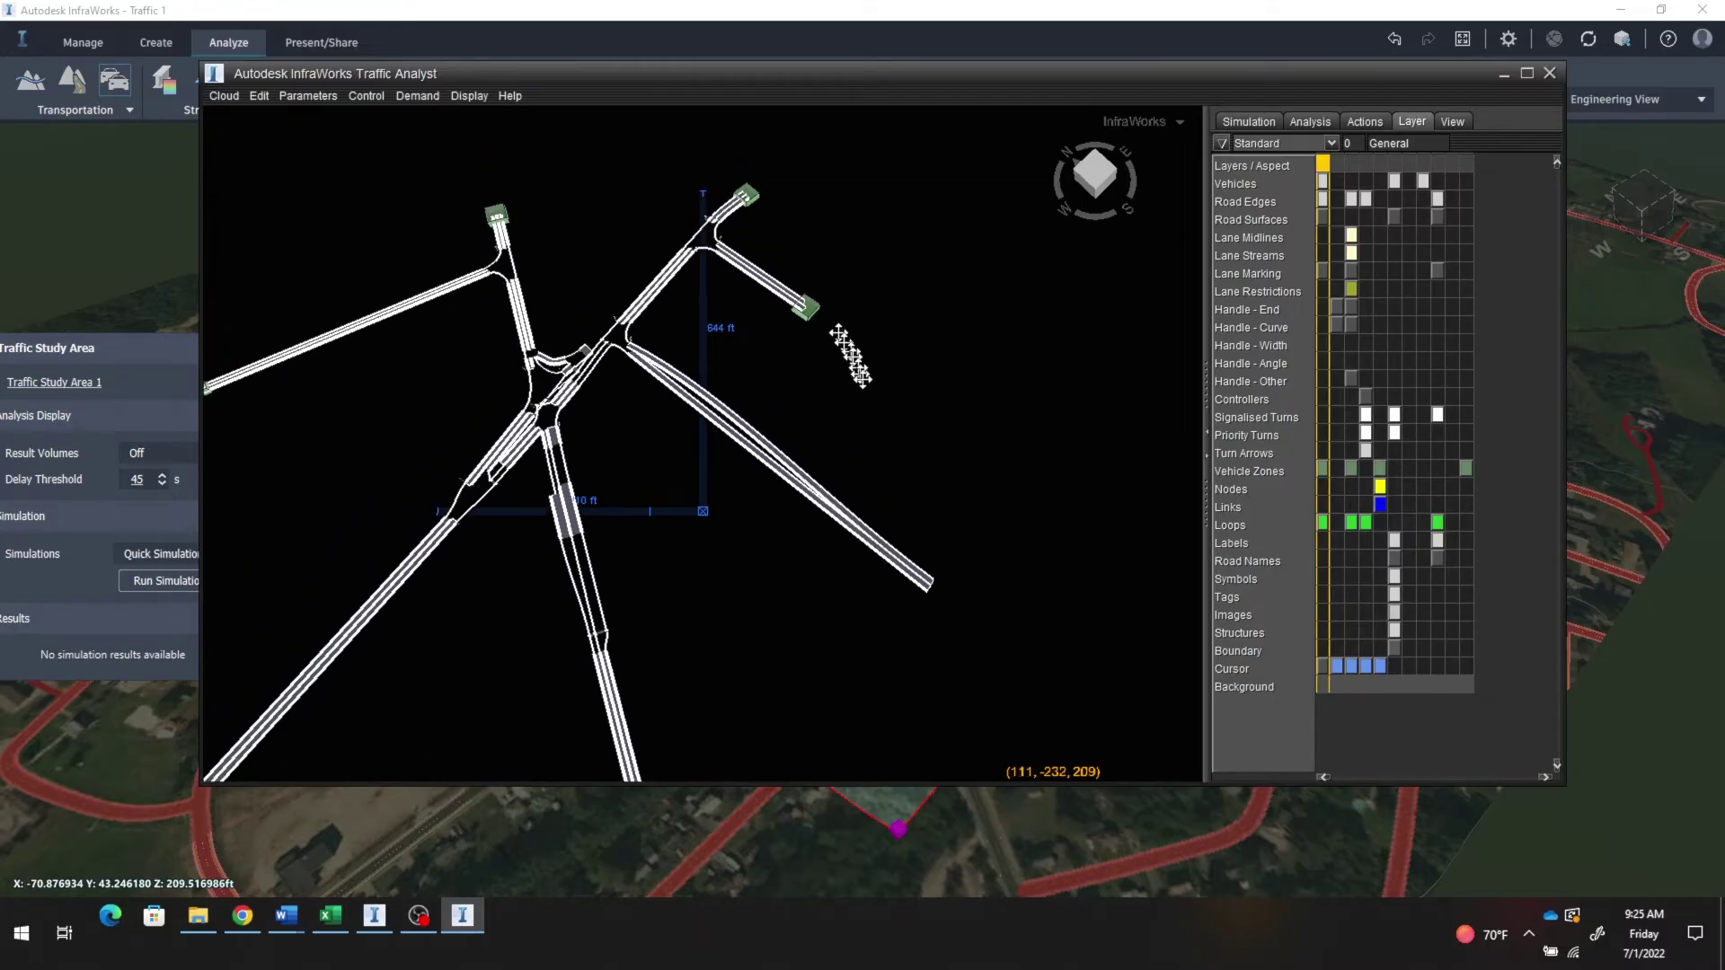
{"action": "left_click_drag", "start_coordinate": [833, 317], "coordinate": [893, 485]}
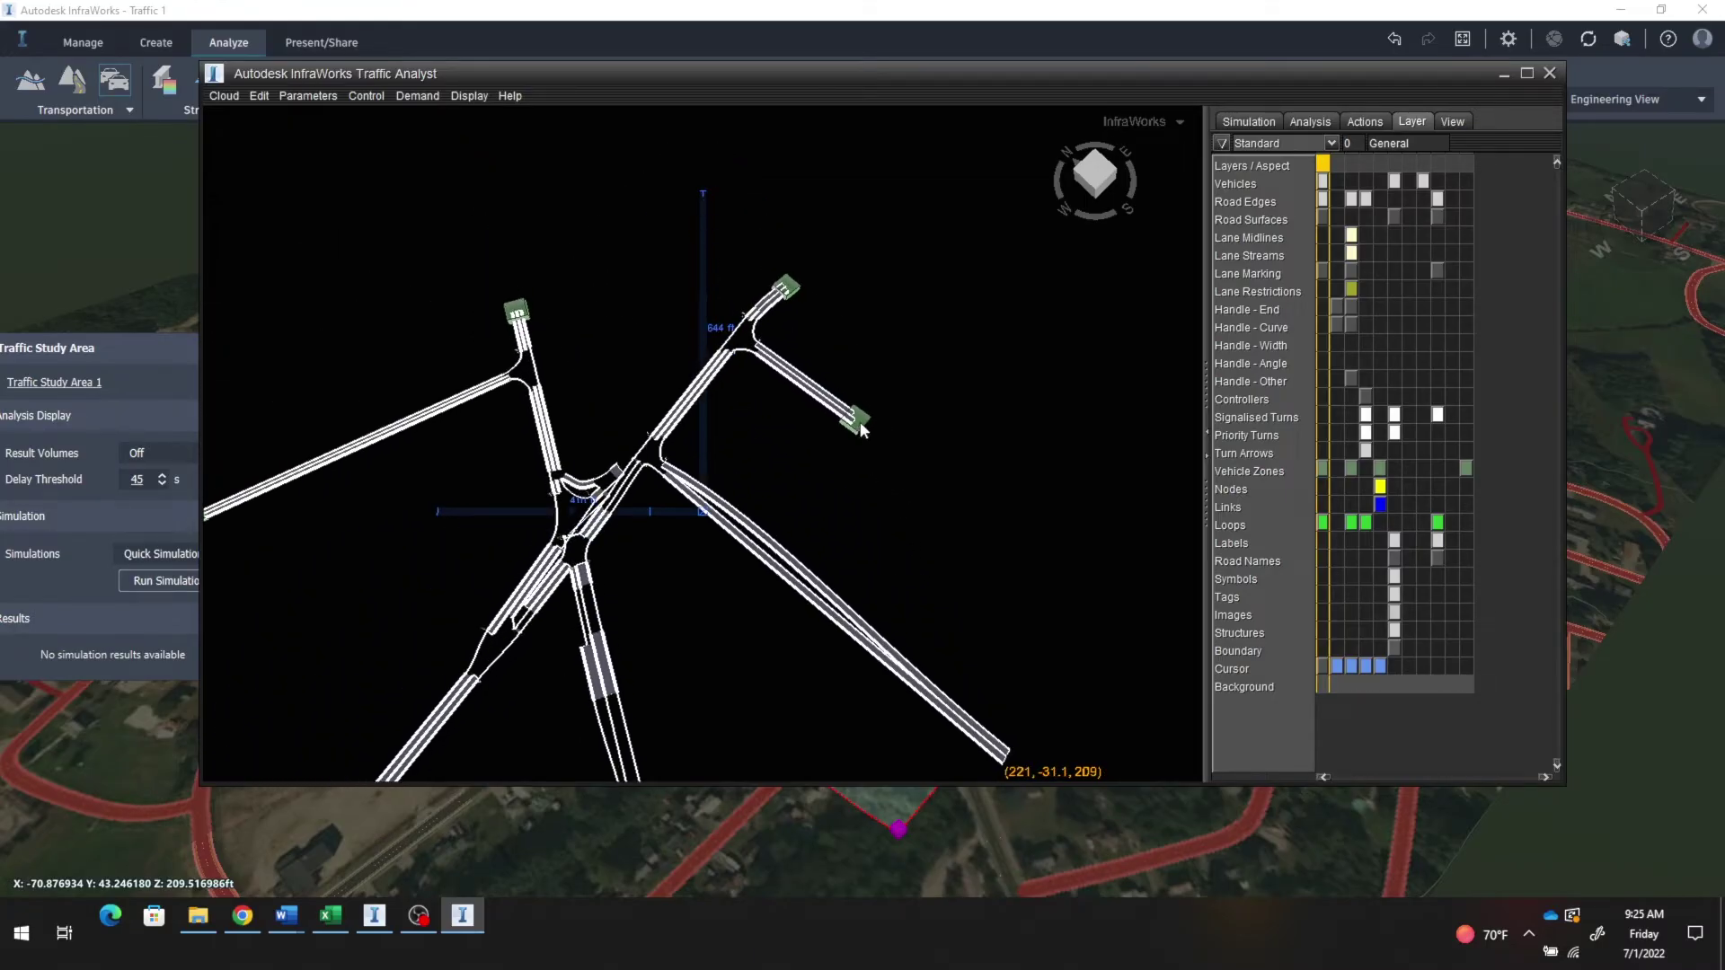
{"action": "scroll", "coordinate": [860, 429], "scroll_direction": "up", "scroll_amount": 2}
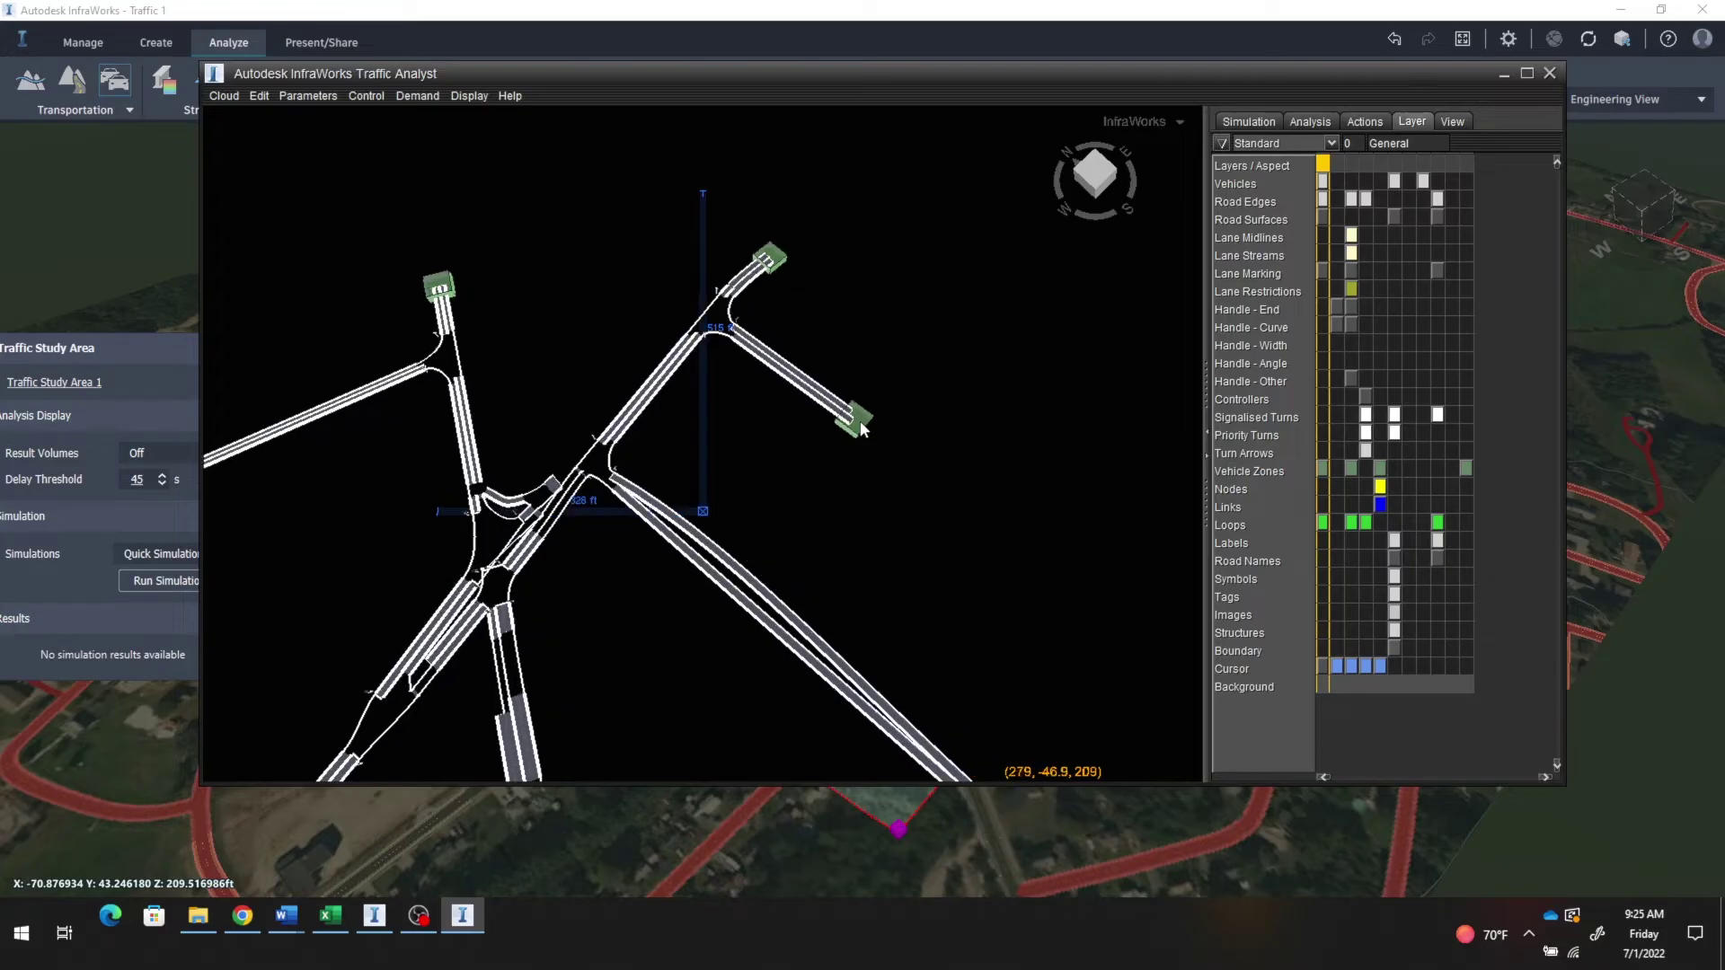
{"action": "scroll", "coordinate": [860, 429], "scroll_direction": "up", "scroll_amount": 1}
{"action": "scroll", "coordinate": [860, 429], "scroll_direction": "up", "scroll_amount": 1}
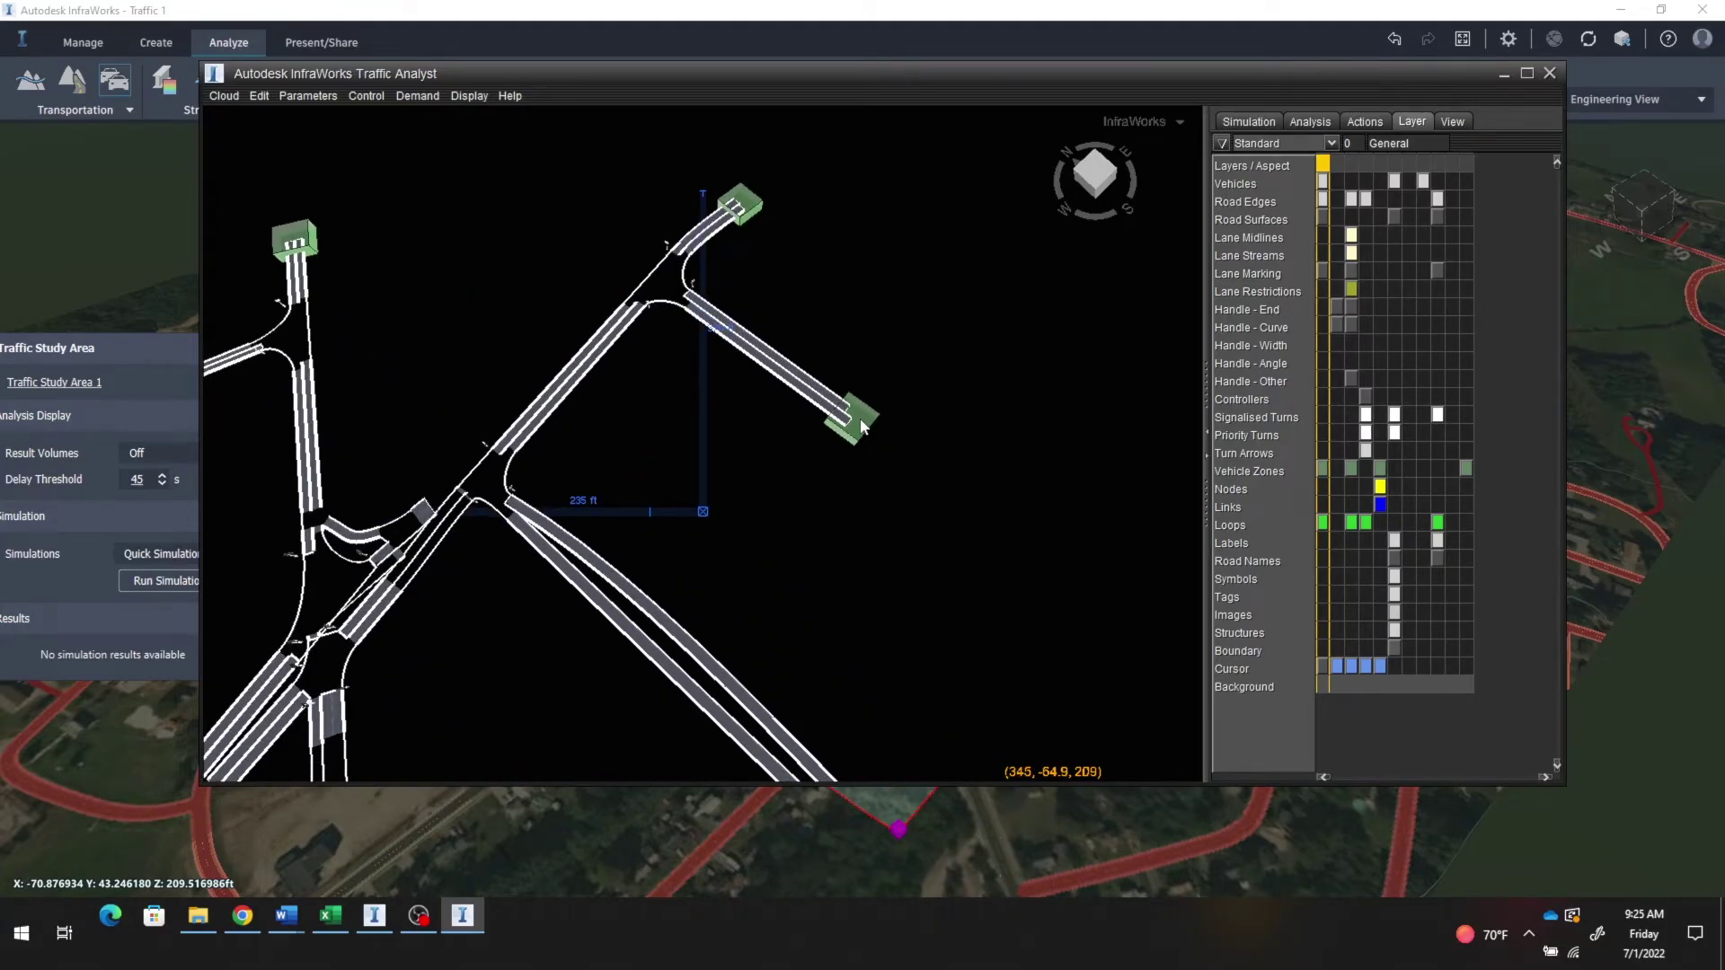
{"action": "left_click", "coordinate": [859, 427]}
{"action": "right_click", "coordinate": [860, 427]}
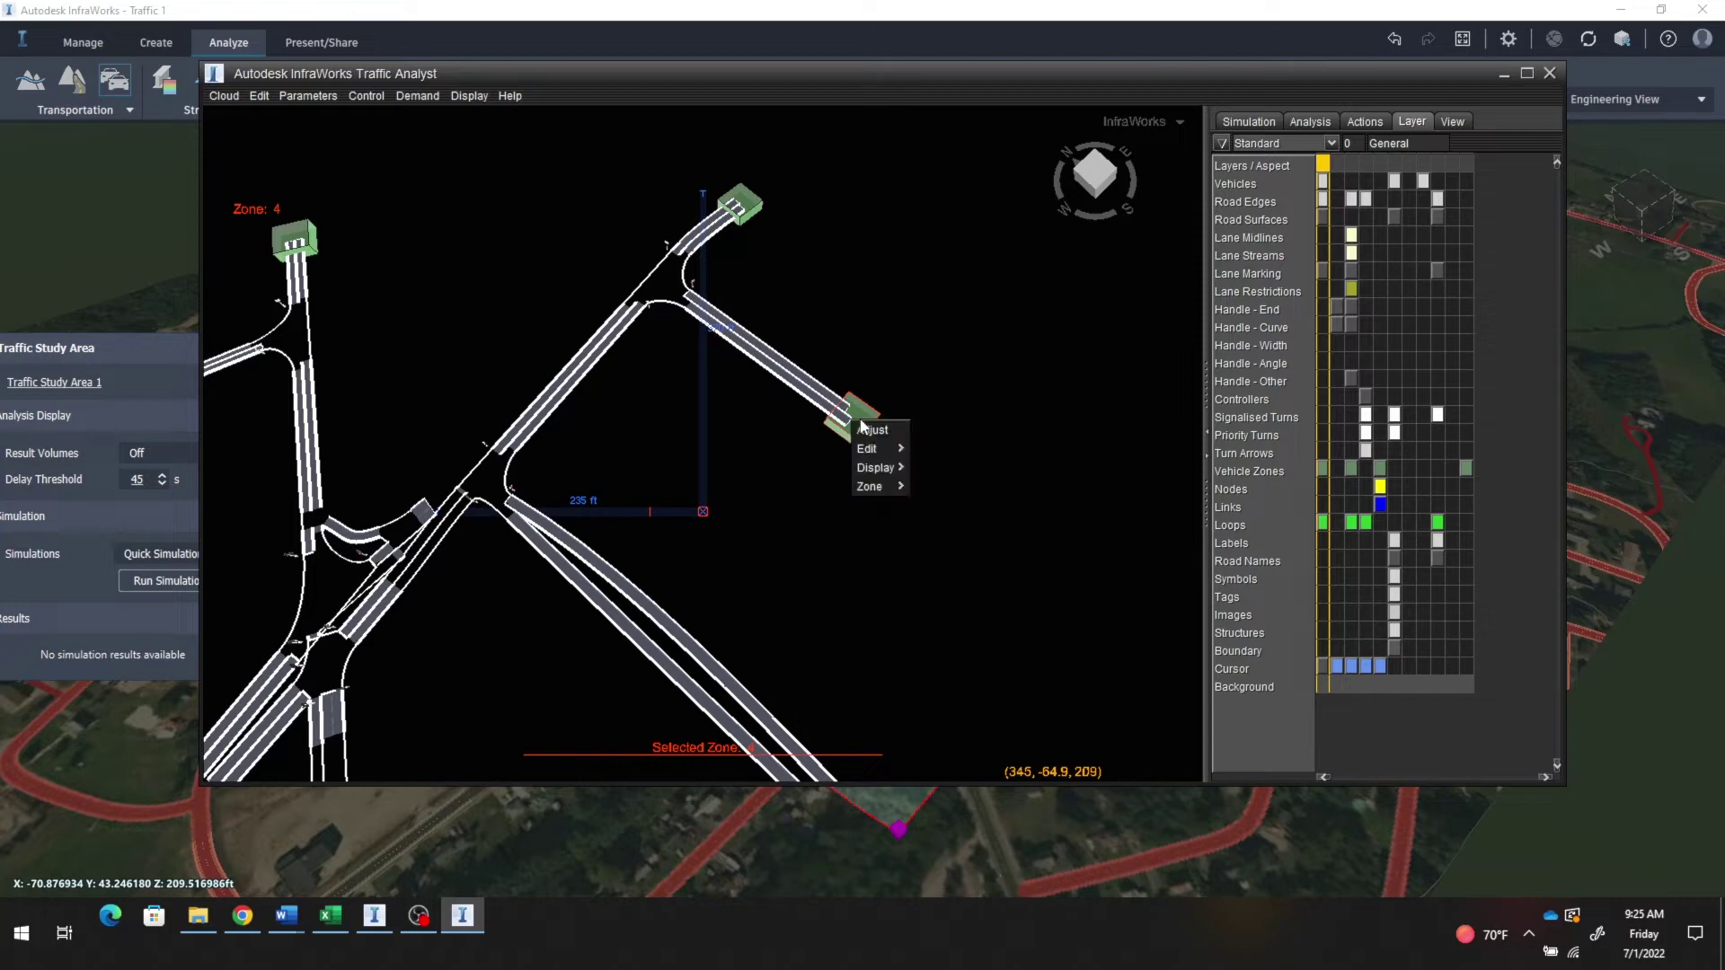
{"action": "mouse_move", "coordinate": [873, 452]}
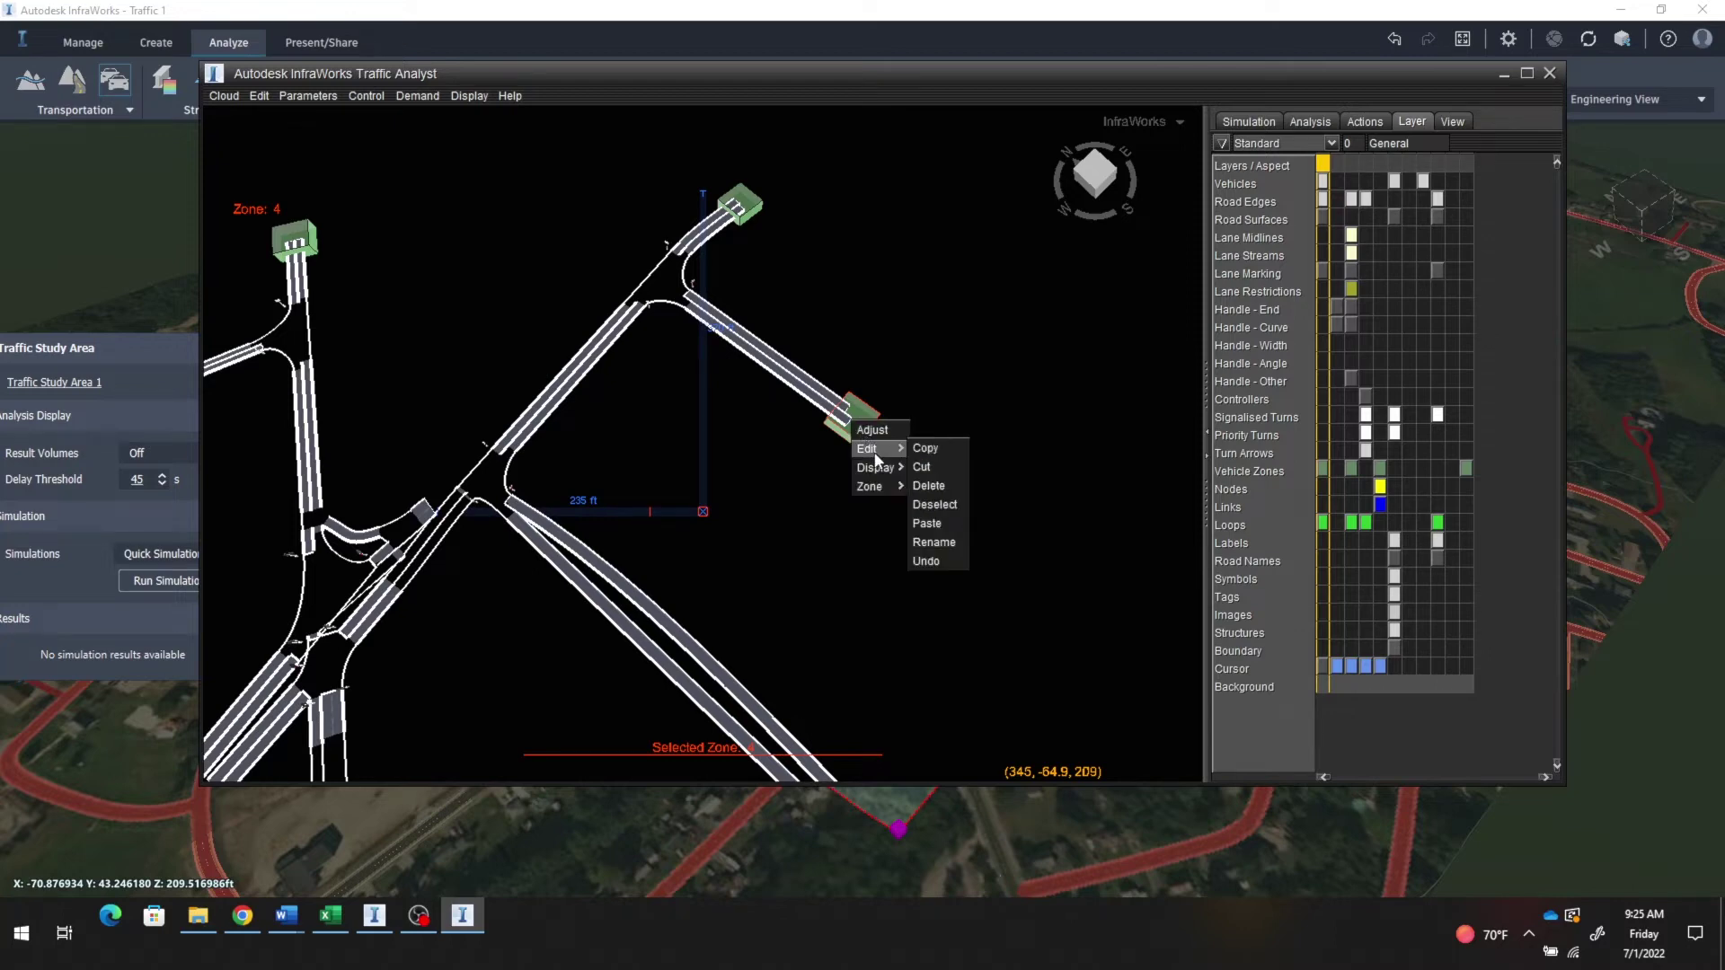
{"action": "left_click", "coordinate": [941, 495]}
Step: Delete zone 1 at the outer end of the long side road branching west off the north leg
{"action": "scroll", "coordinate": [719, 488], "scroll_direction": "down", "scroll_amount": 3}
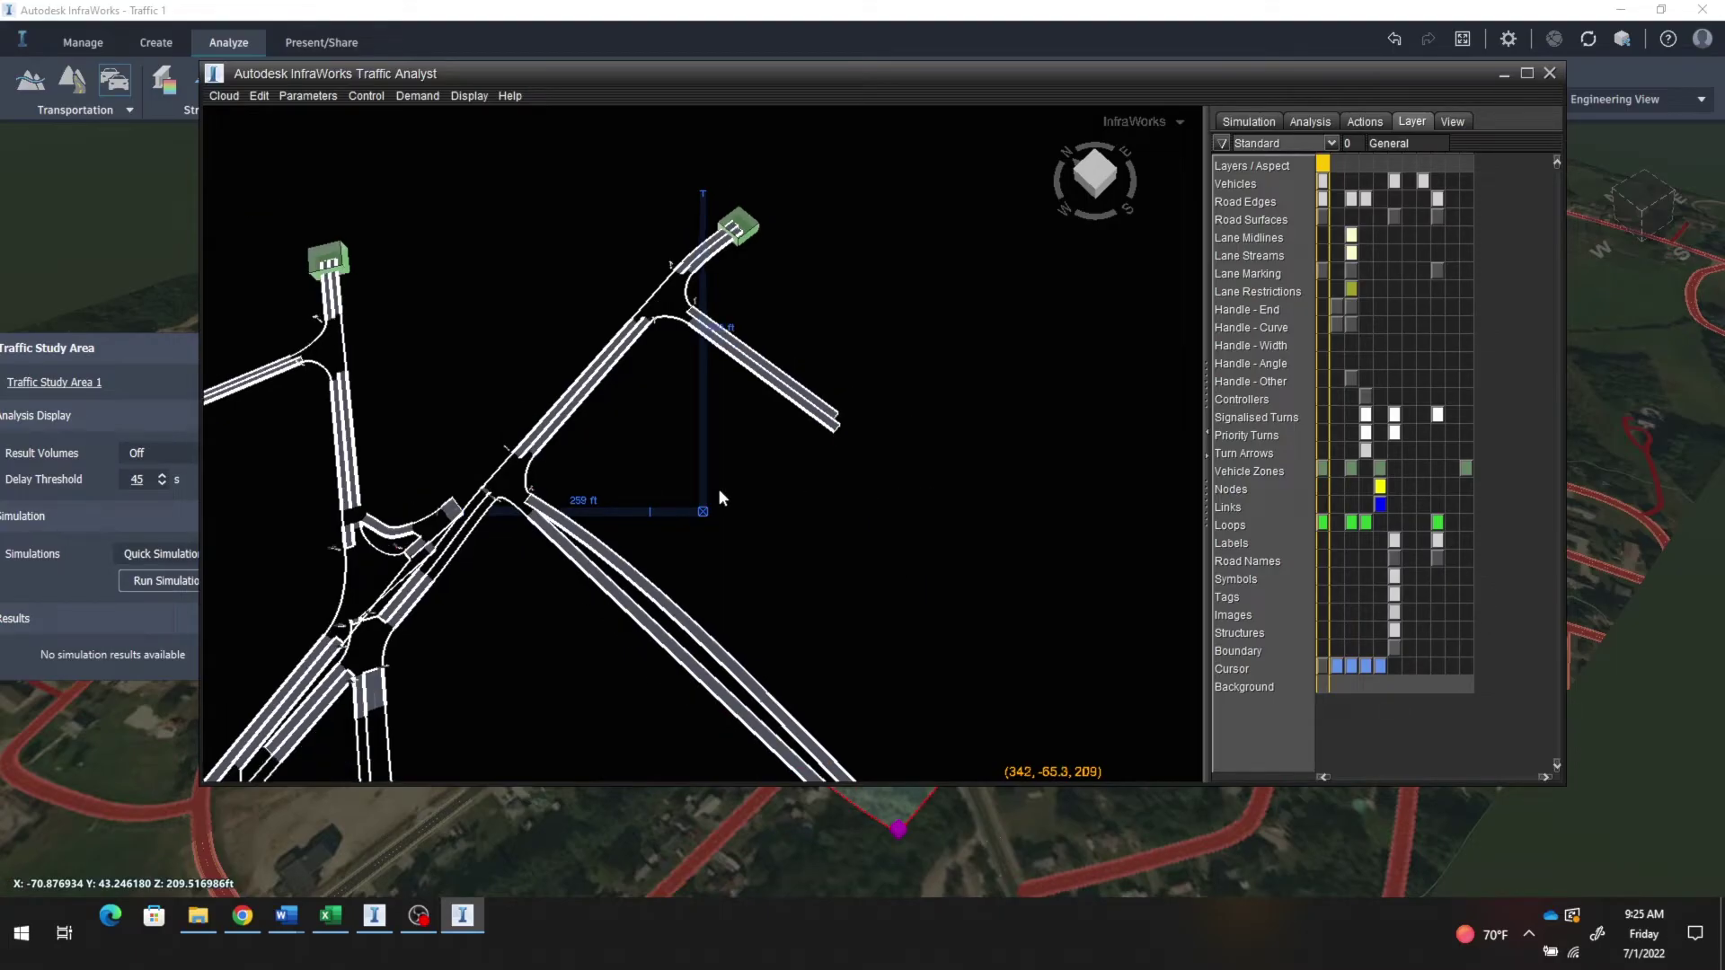
{"action": "scroll", "coordinate": [662, 579], "scroll_direction": "down", "scroll_amount": 2}
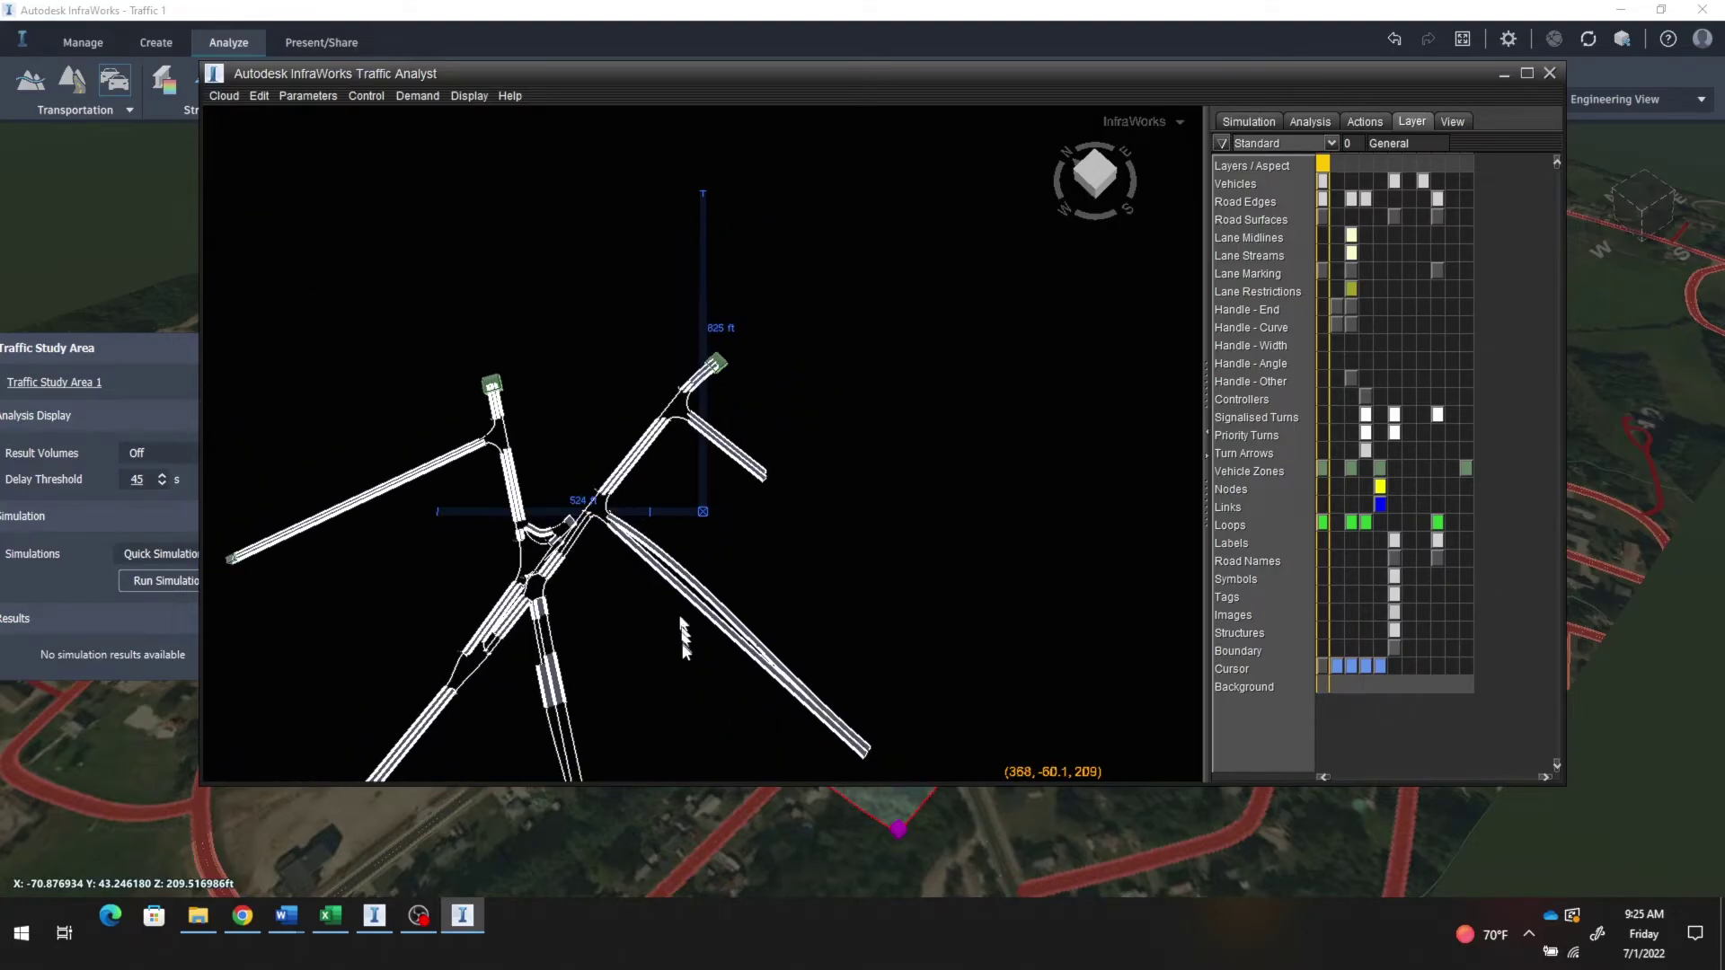
{"action": "left_click_drag", "start_coordinate": [314, 600], "coordinate": [624, 504]}
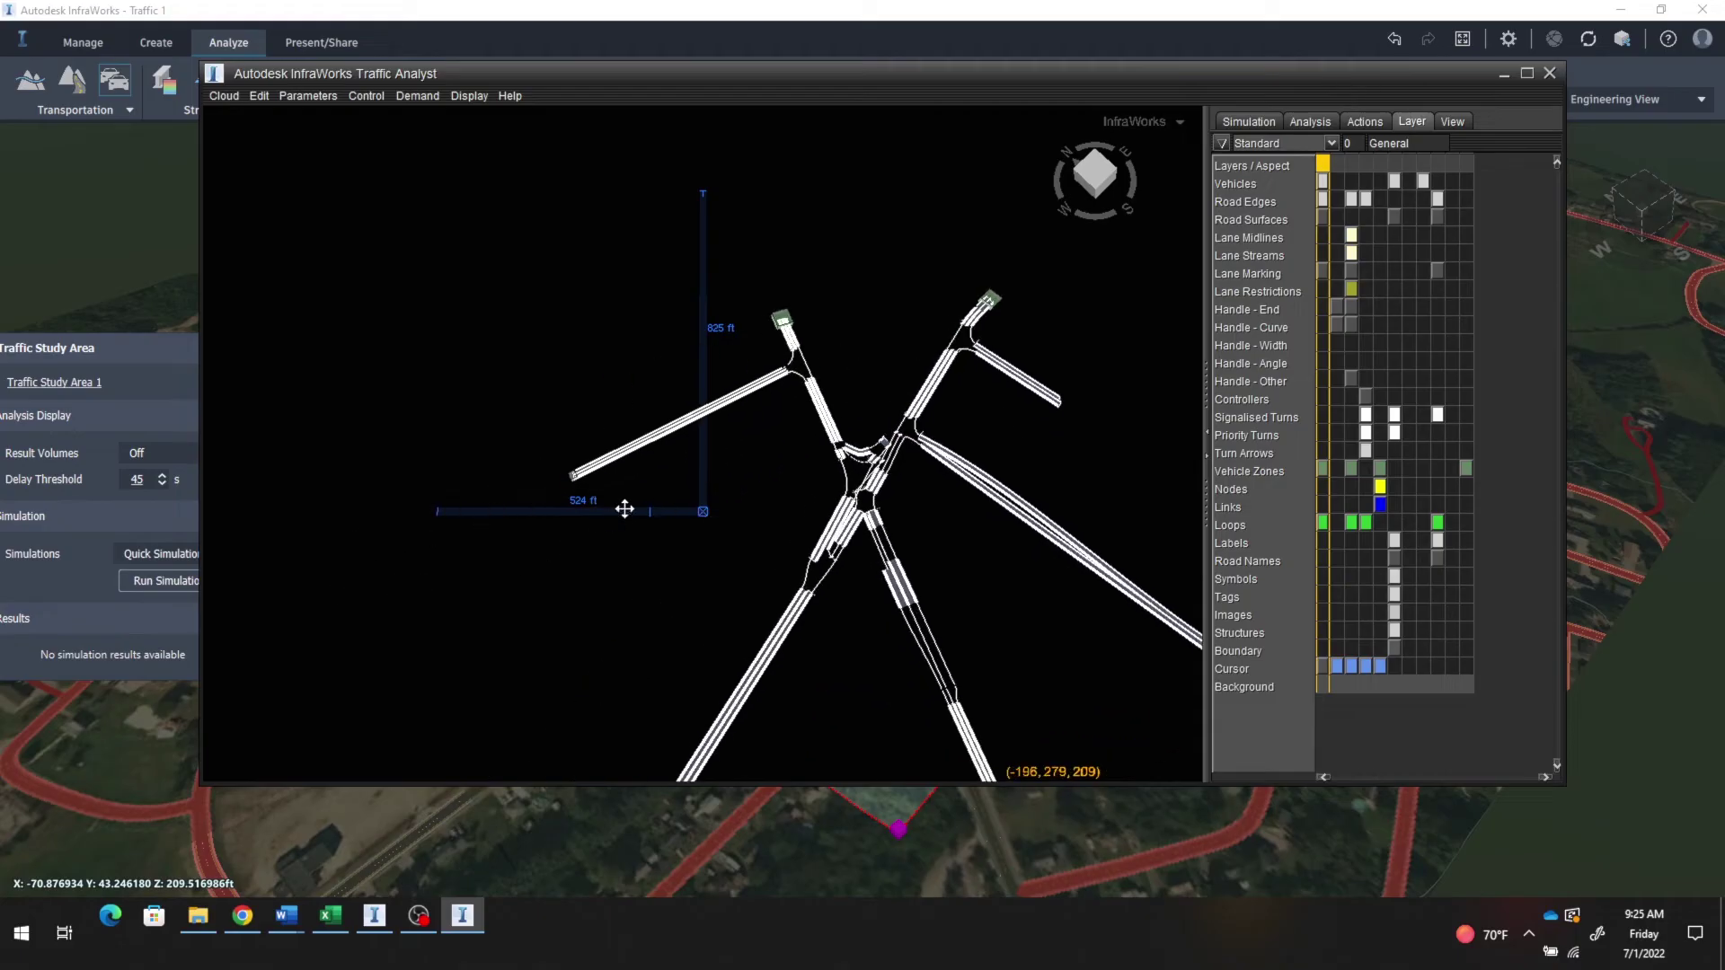
{"action": "scroll", "coordinate": [596, 507], "scroll_direction": "up", "scroll_amount": 3}
{"action": "scroll", "coordinate": [594, 498], "scroll_direction": "up", "scroll_amount": 2}
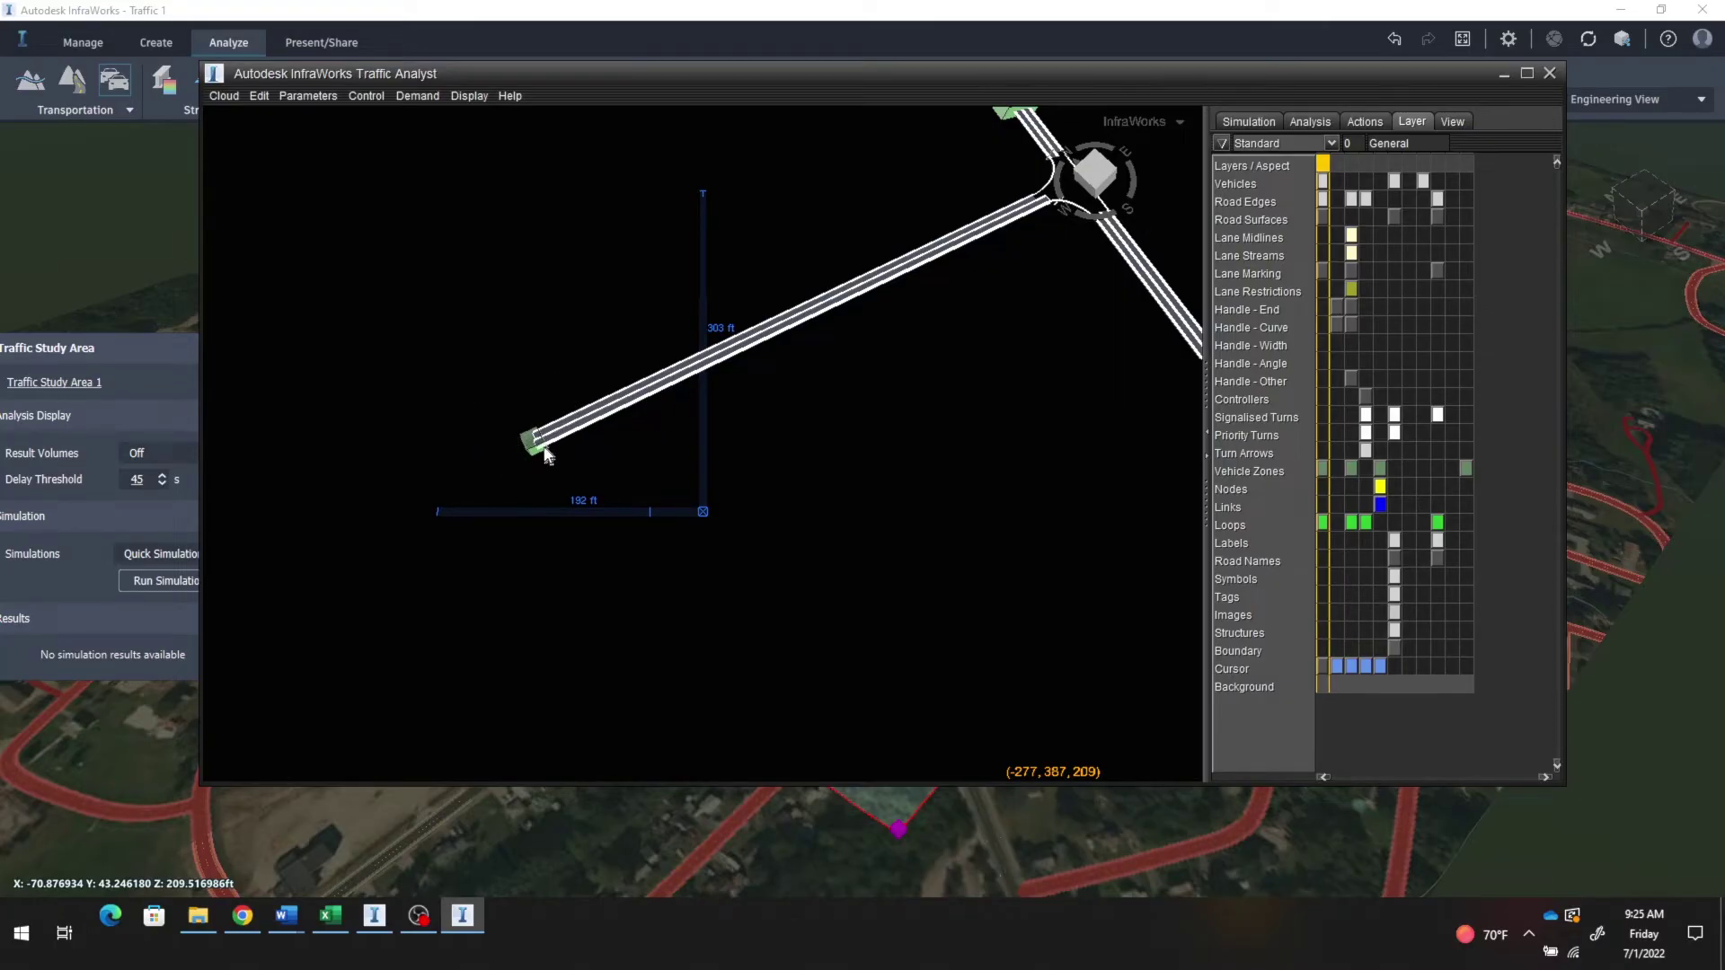
{"action": "scroll", "coordinate": [542, 449], "scroll_direction": "up", "scroll_amount": 1}
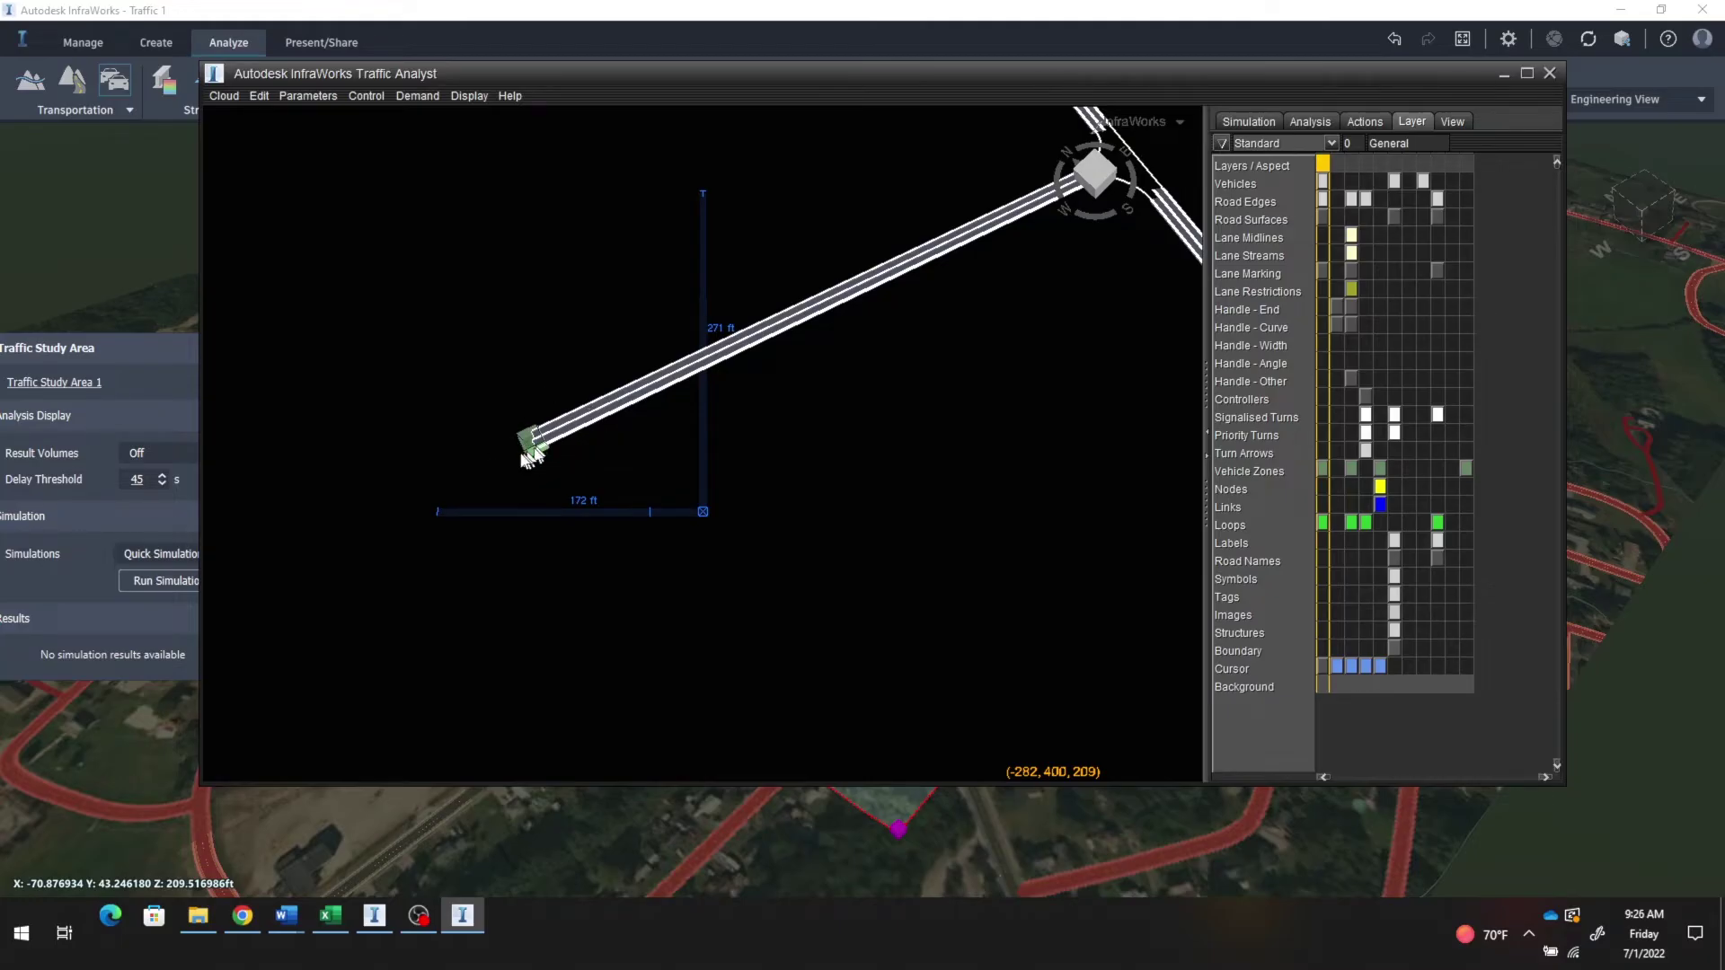
{"action": "left_click", "coordinate": [525, 441]}
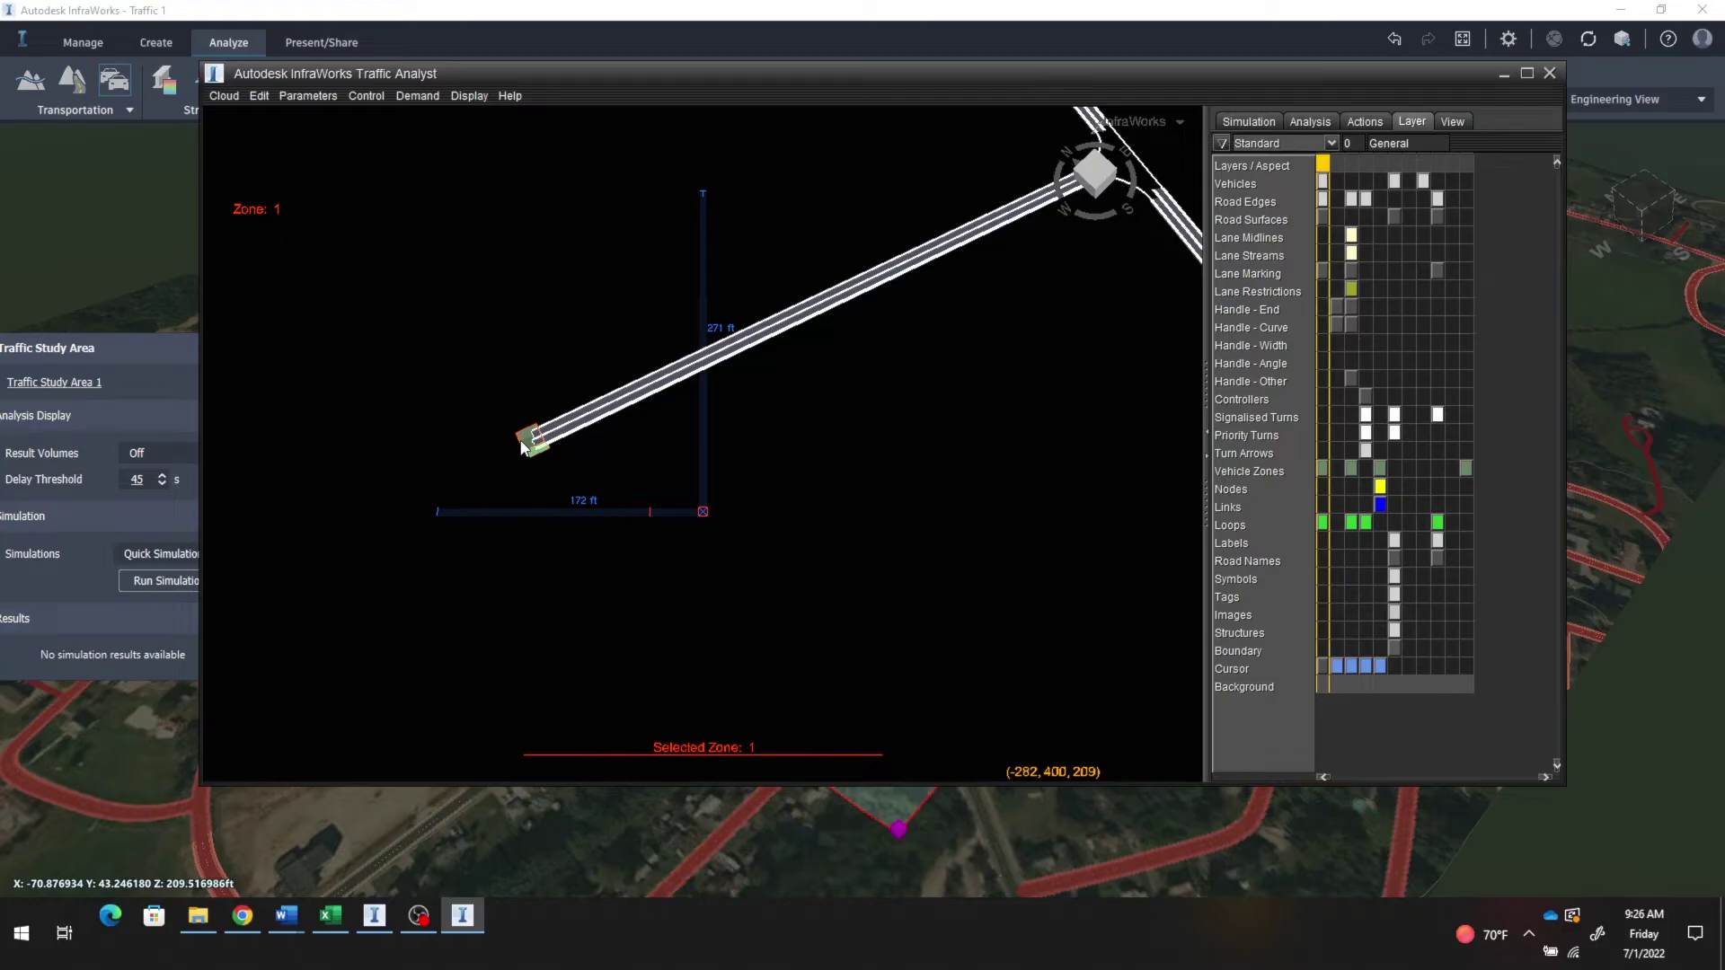
{"action": "scroll", "coordinate": [530, 449], "scroll_direction": "up", "scroll_amount": 3}
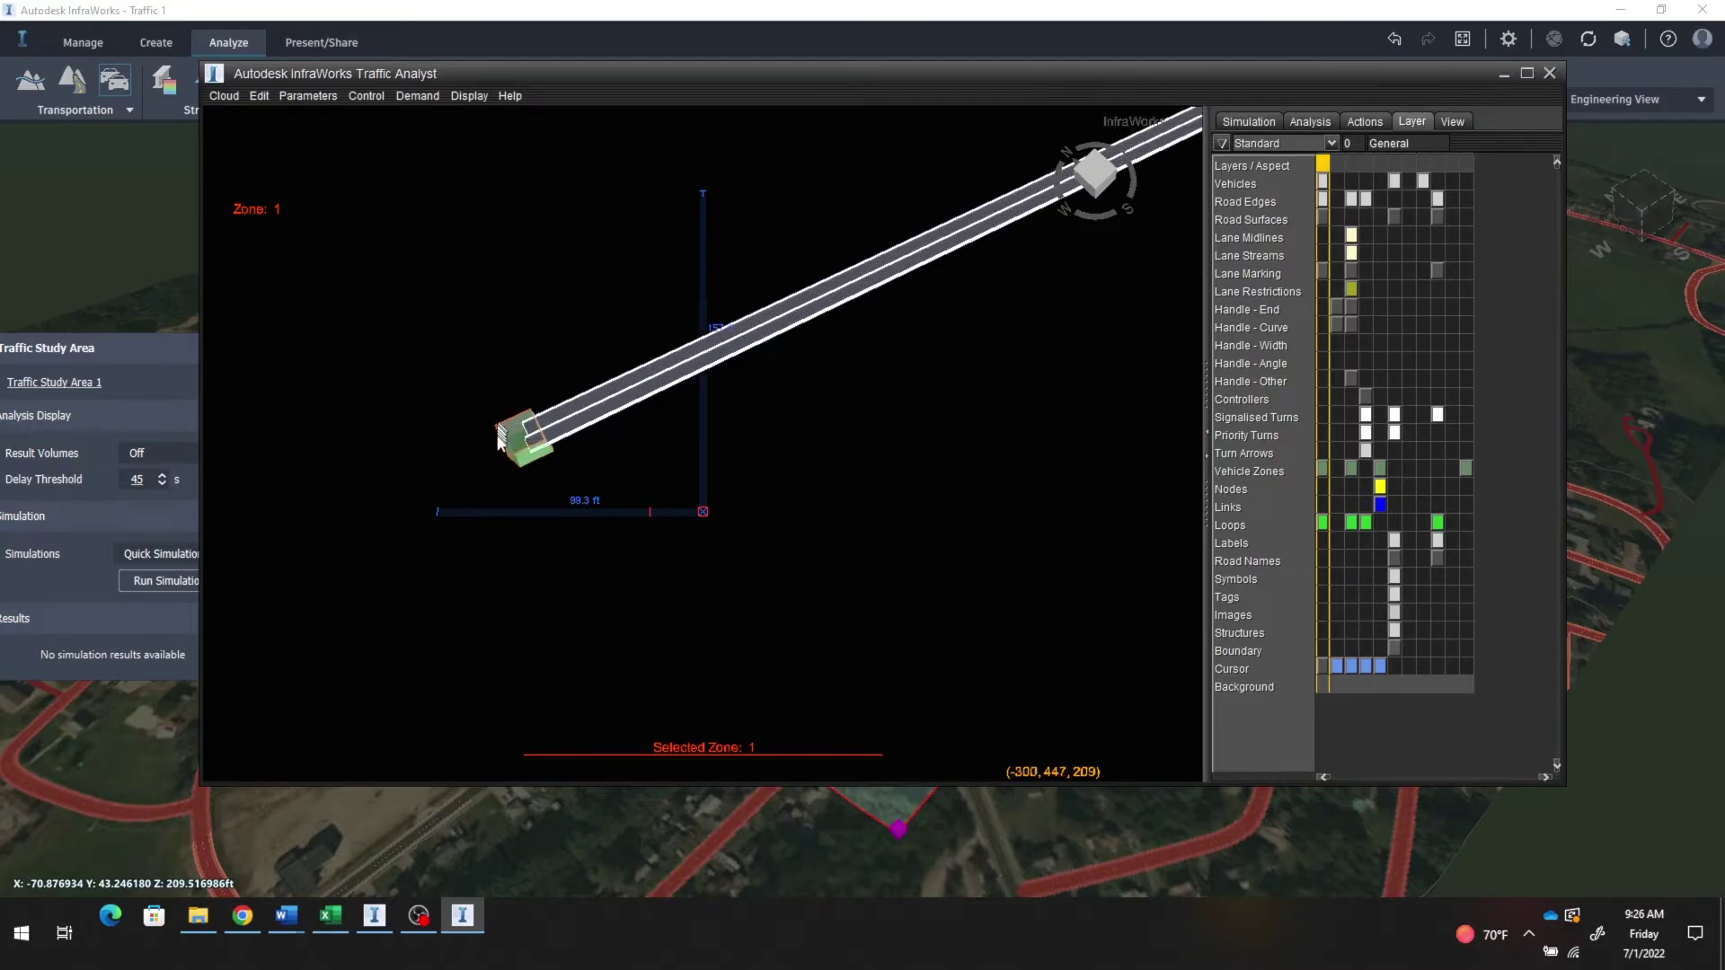
{"action": "right_click", "coordinate": [534, 440]}
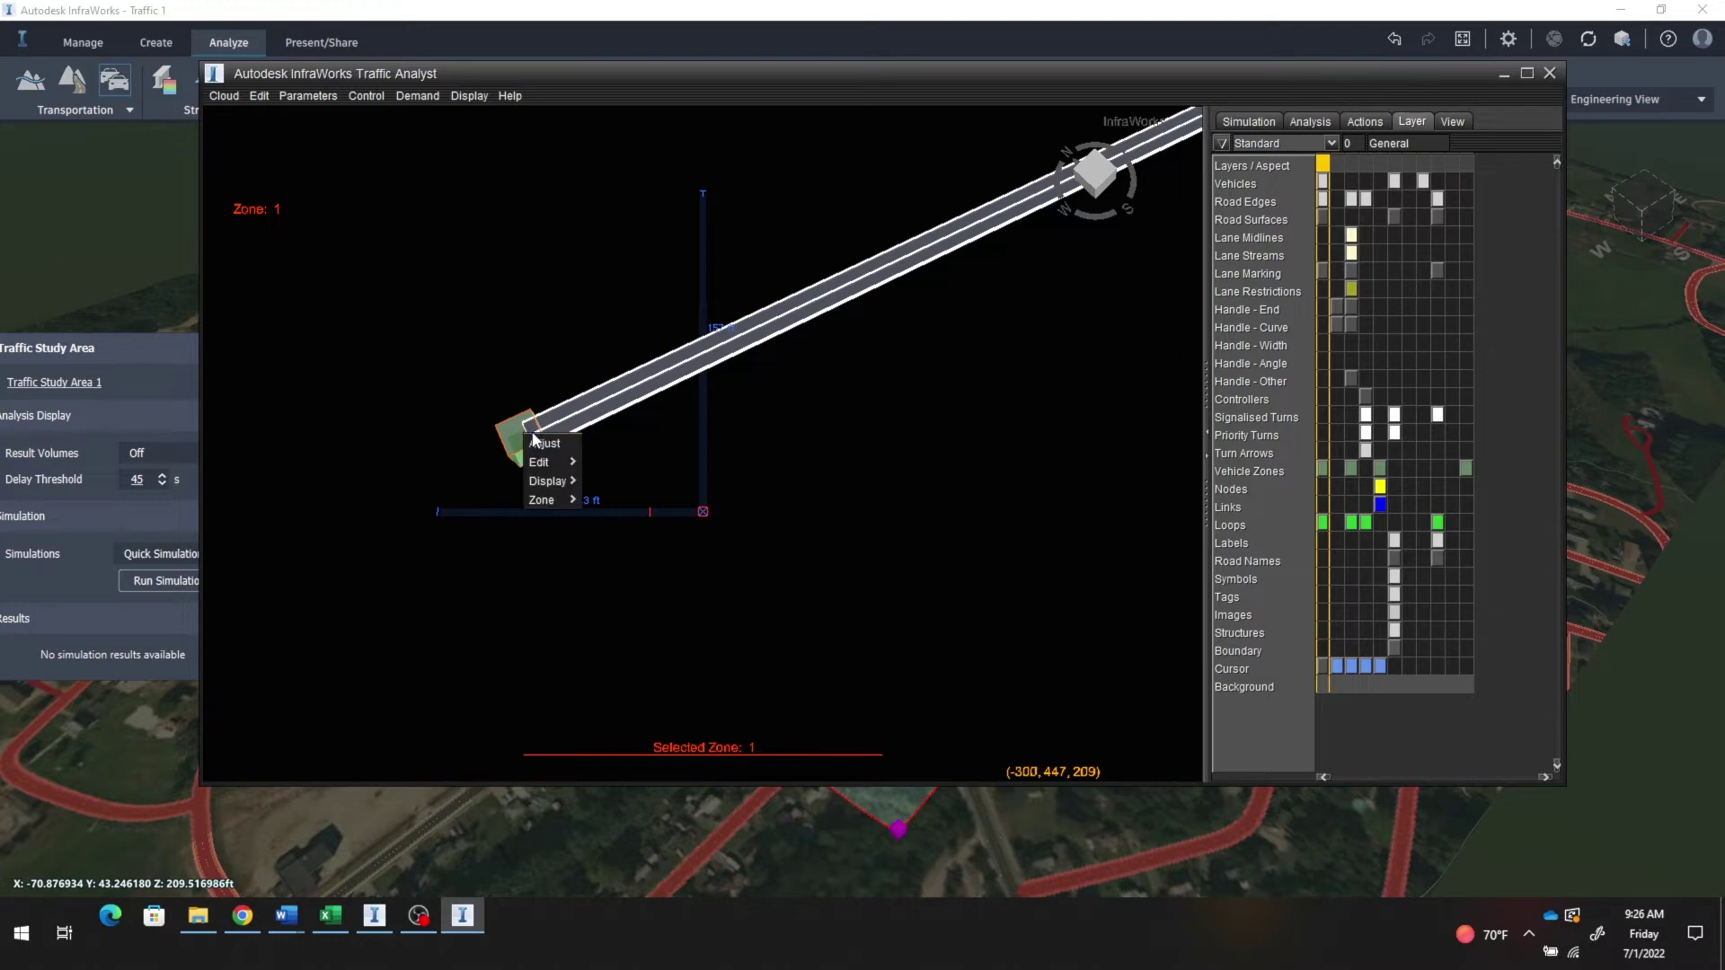
{"action": "mouse_move", "coordinate": [543, 460]}
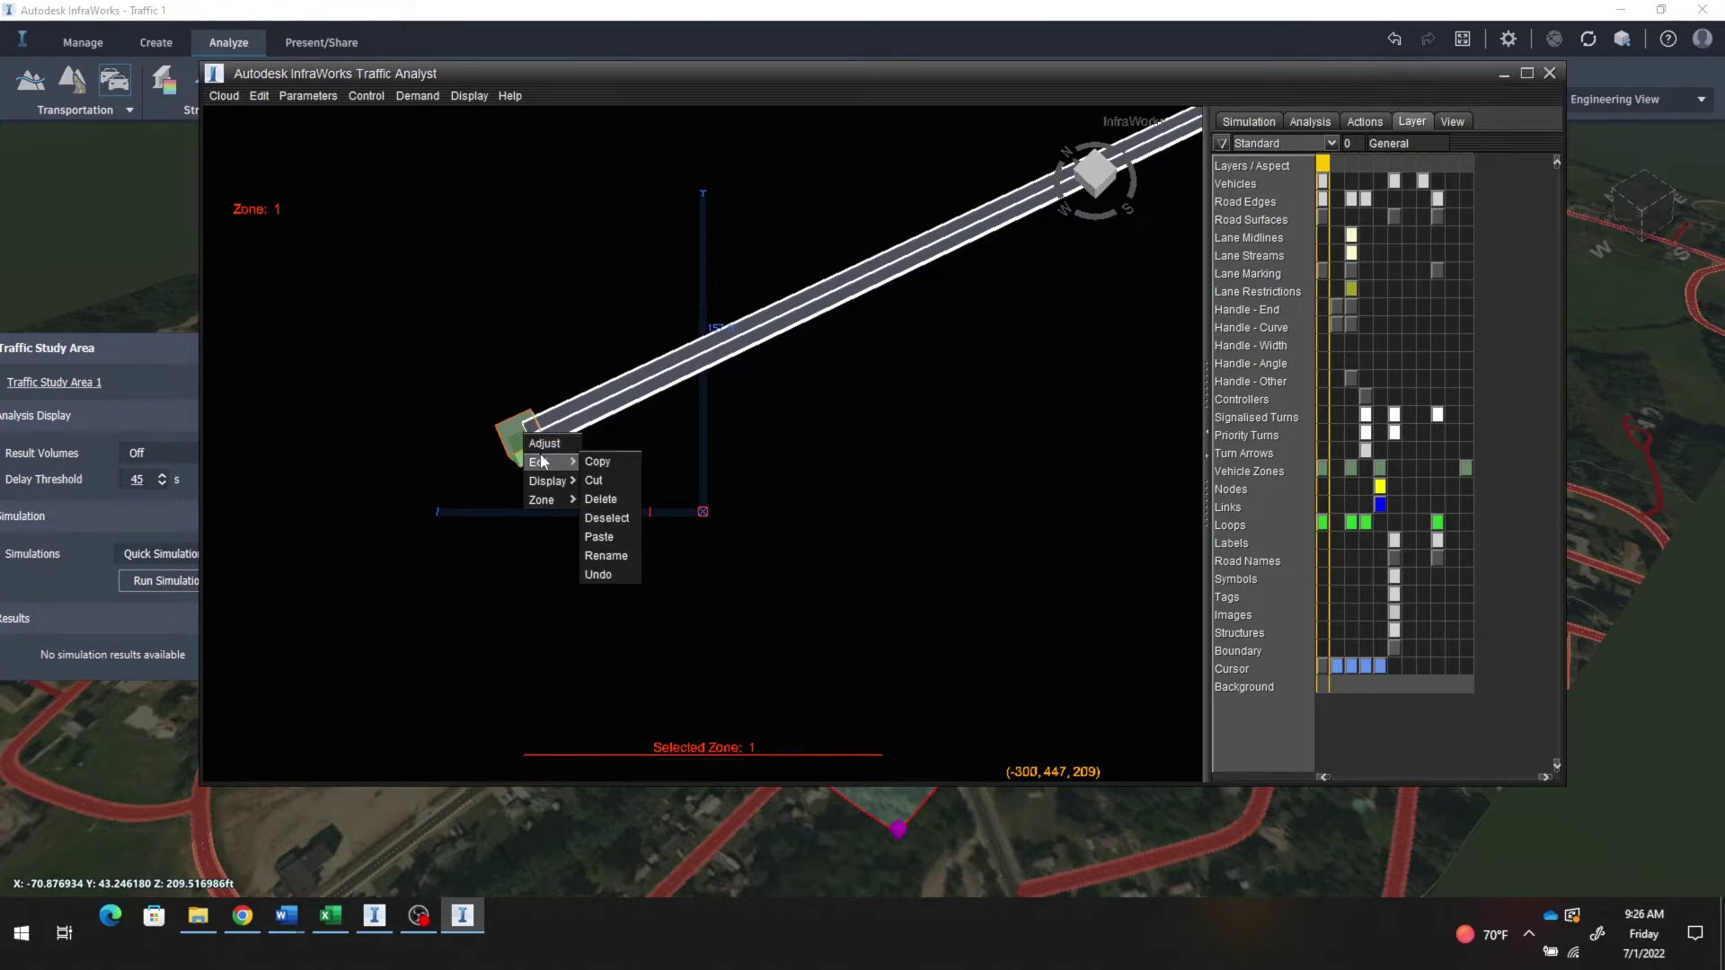
{"action": "left_click", "coordinate": [600, 500]}
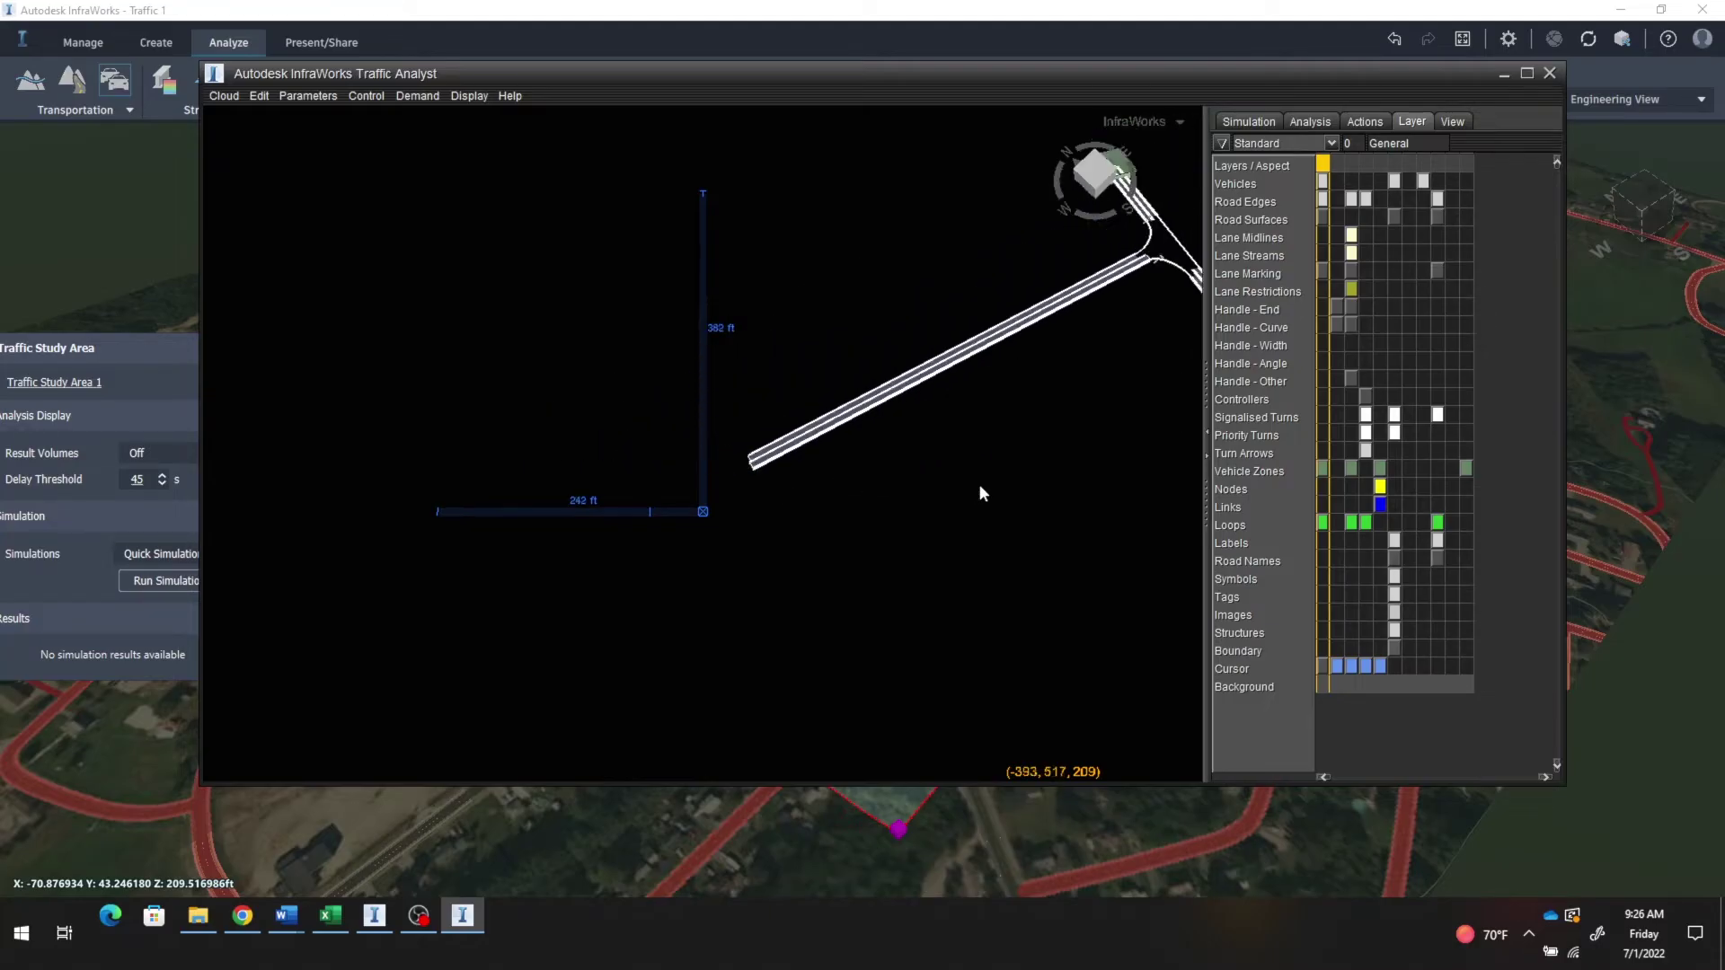
Step: Reposition the Traffic Analyst window over the InfraWorks model and open the Demand Editor for demand AM10
{"action": "scroll", "coordinate": [1021, 481], "scroll_direction": "down", "scroll_amount": 2}
{"action": "left_click_drag", "start_coordinate": [1020, 481], "coordinate": [586, 436]}
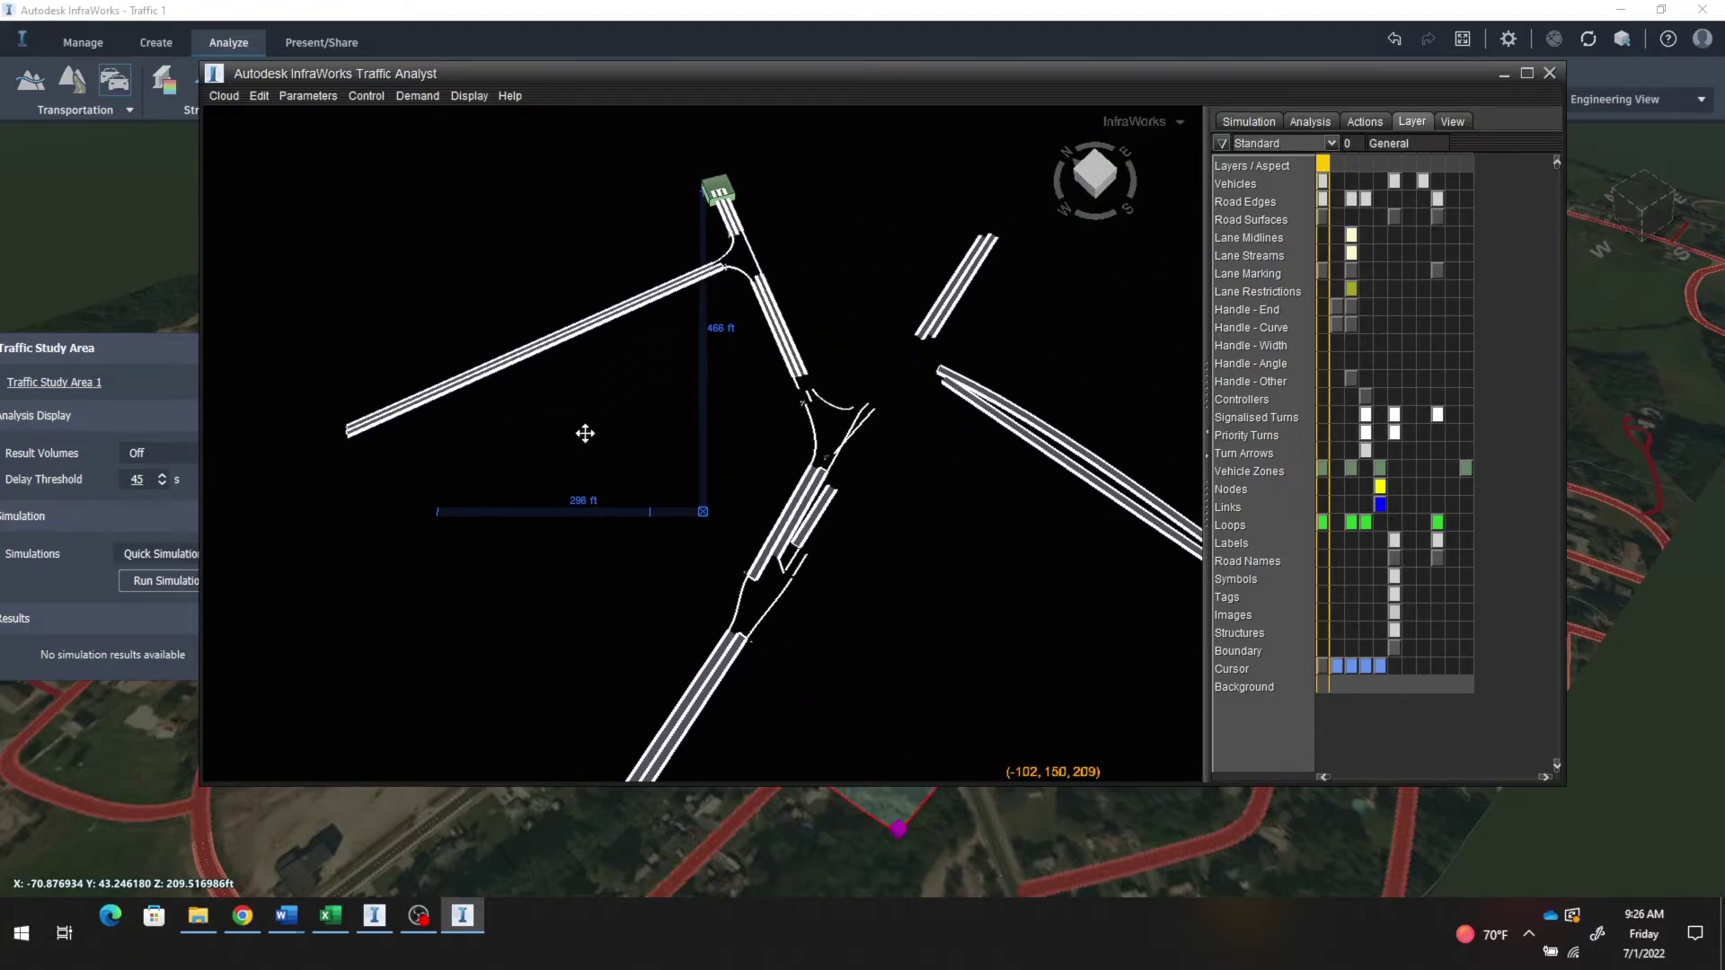
{"action": "scroll", "coordinate": [669, 492], "scroll_direction": "down", "scroll_amount": 3}
{"action": "left_click_drag", "start_coordinate": [697, 712], "coordinate": [712, 566]}
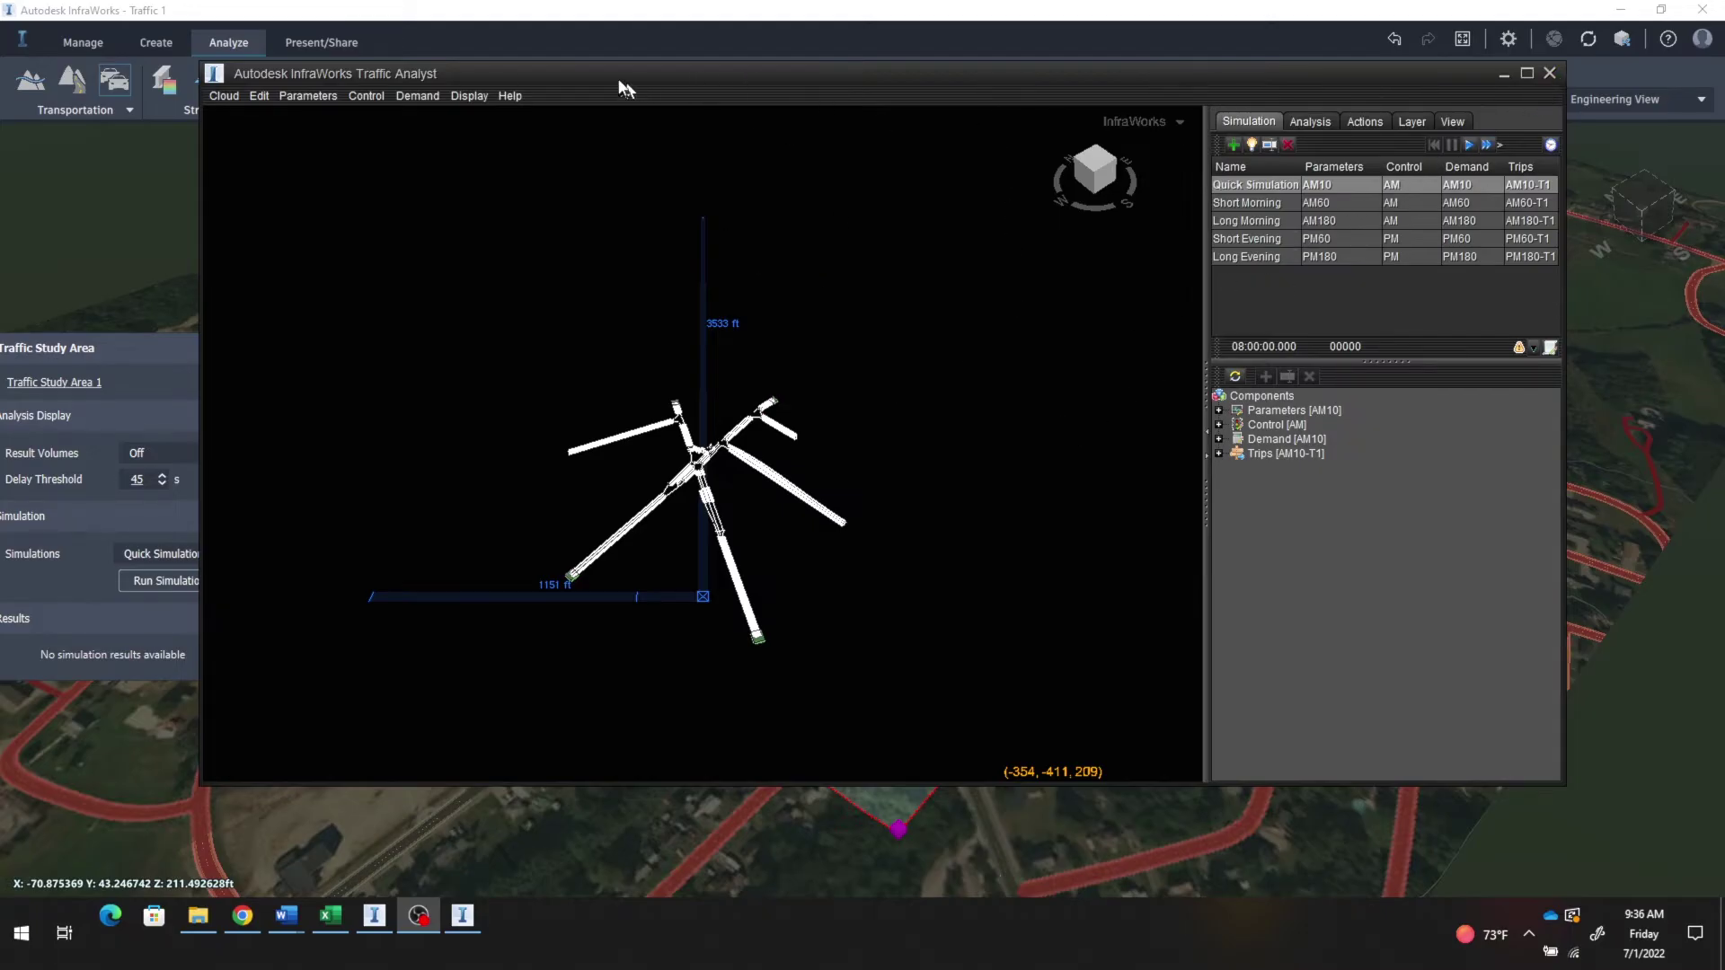
{"action": "left_click_drag", "start_coordinate": [625, 85], "coordinate": [632, 817]}
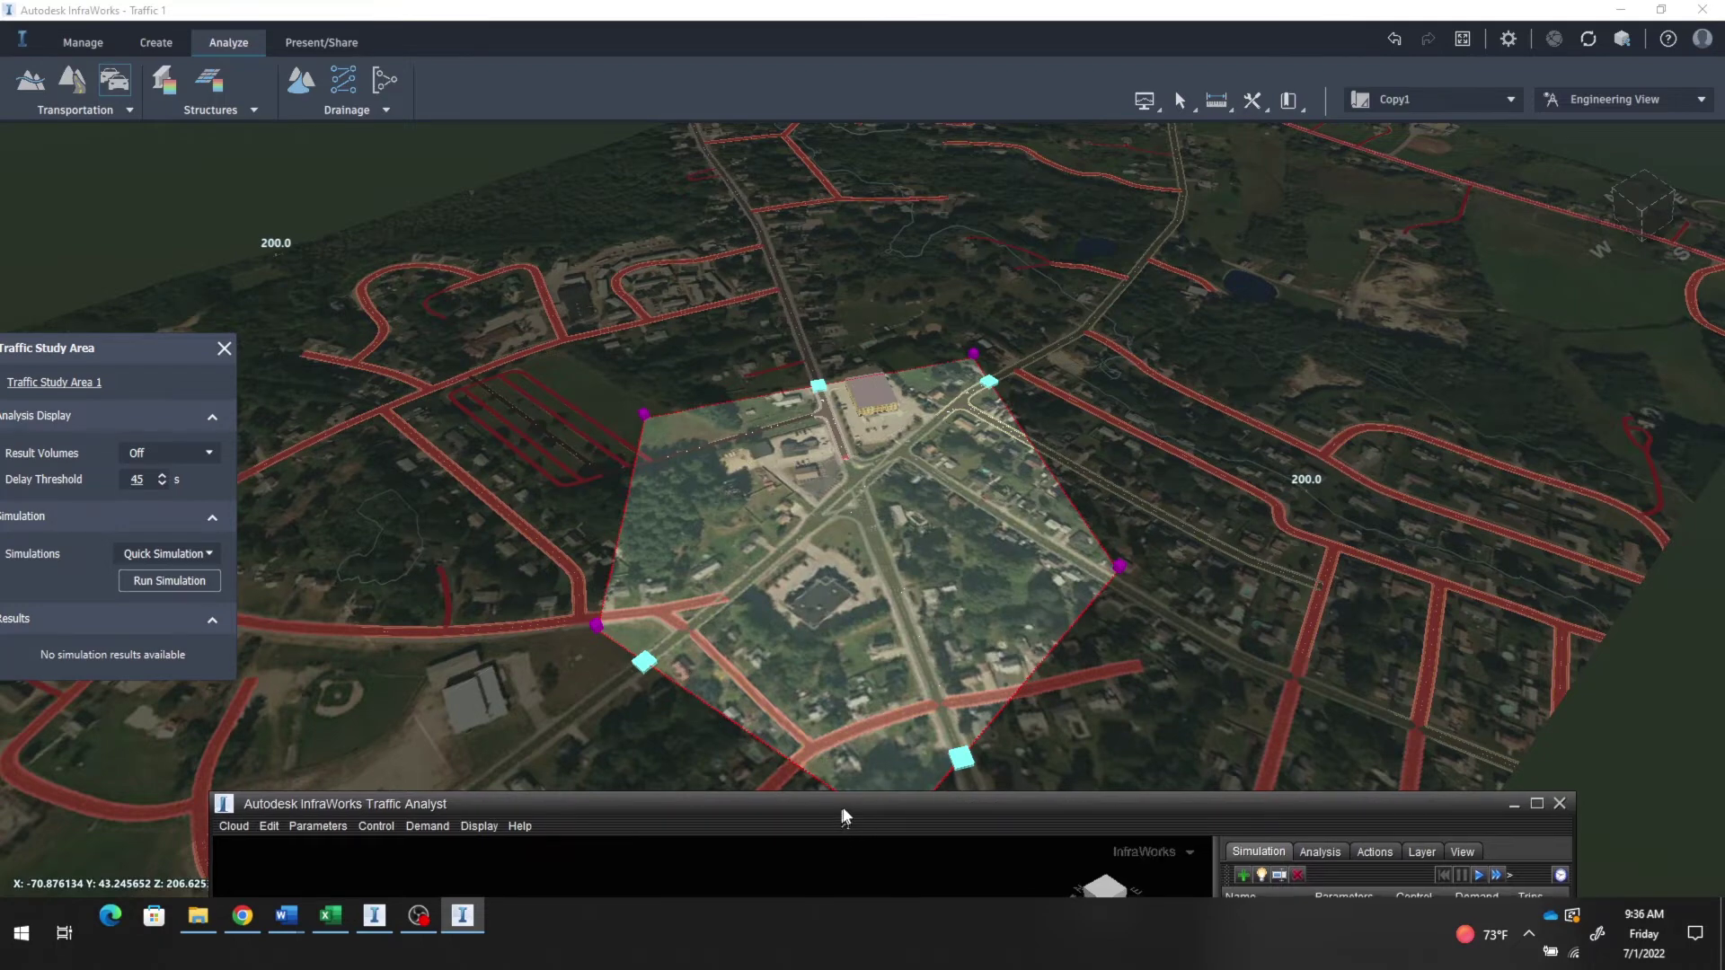
{"action": "left_click_drag", "start_coordinate": [841, 820], "coordinate": [834, 125]}
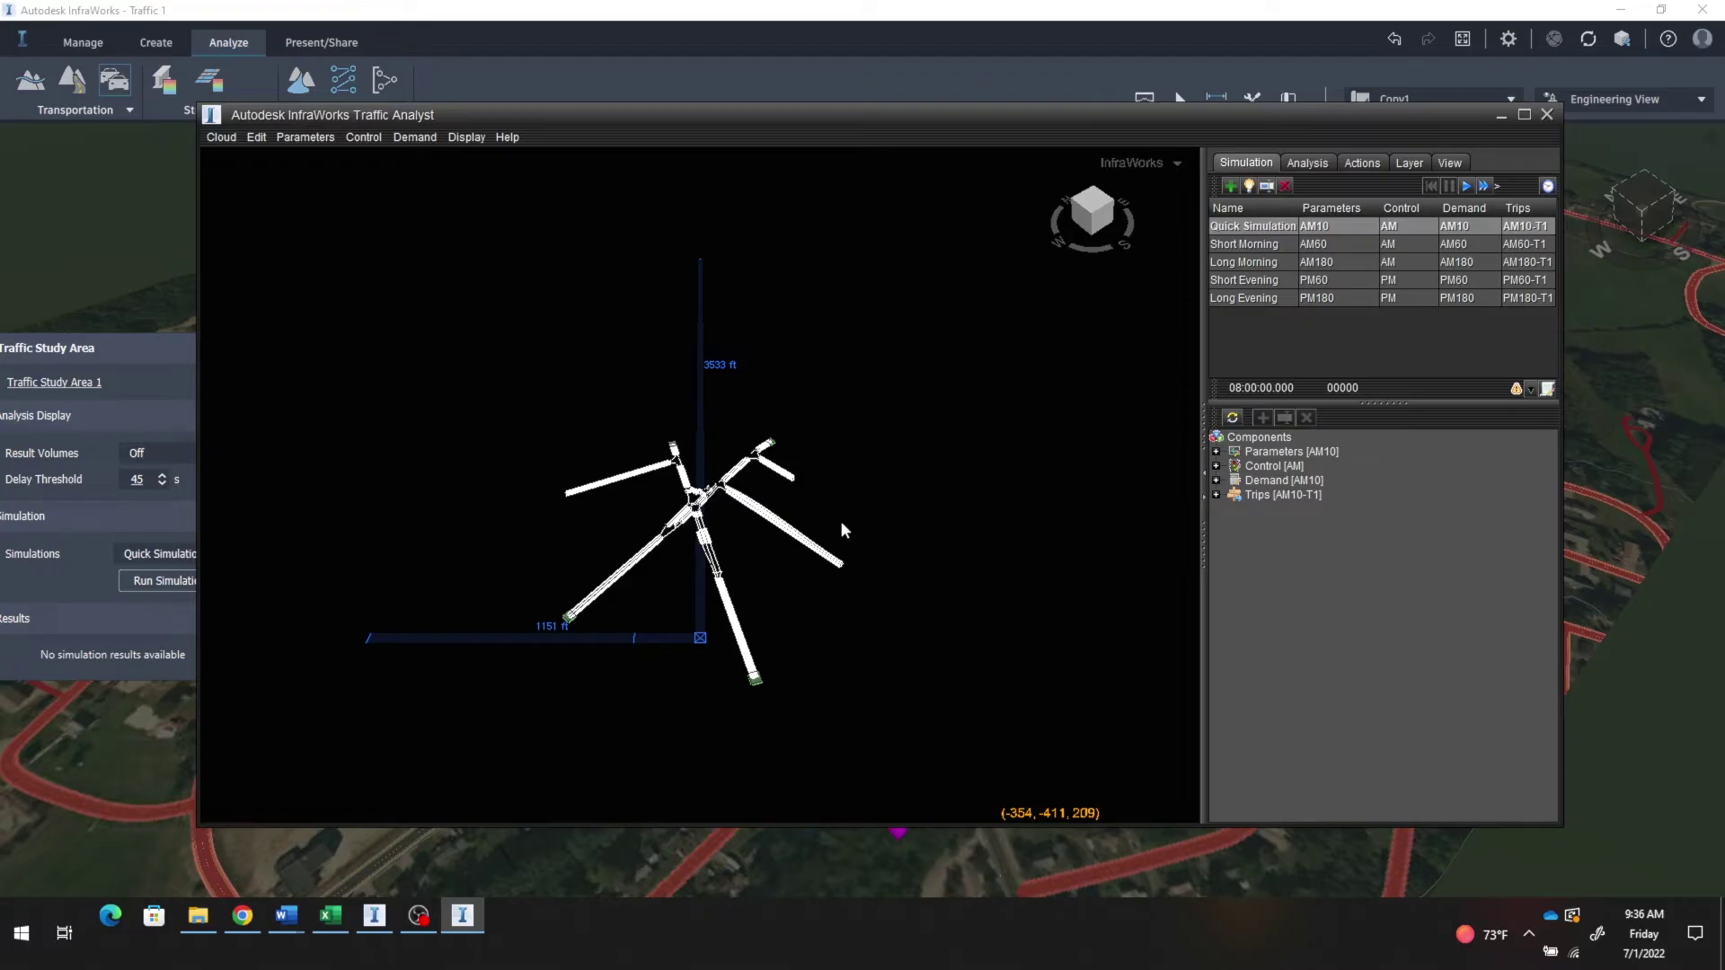
{"action": "left_click", "coordinate": [426, 138]}
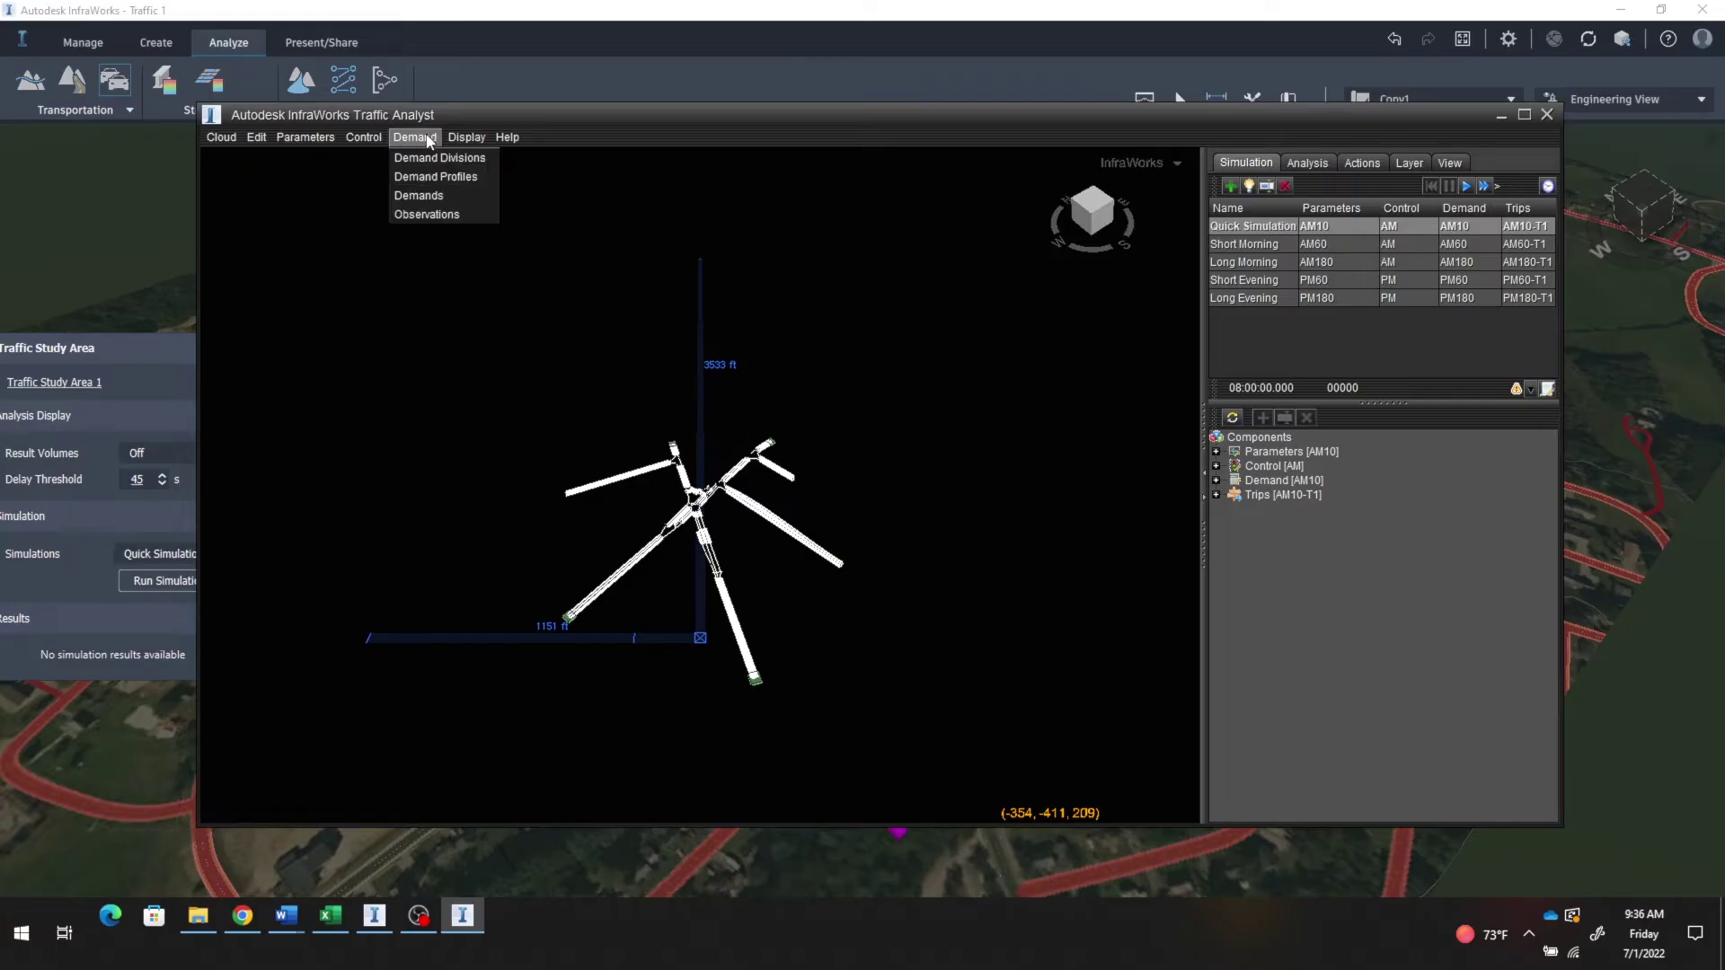
{"action": "left_click", "coordinate": [429, 196]}
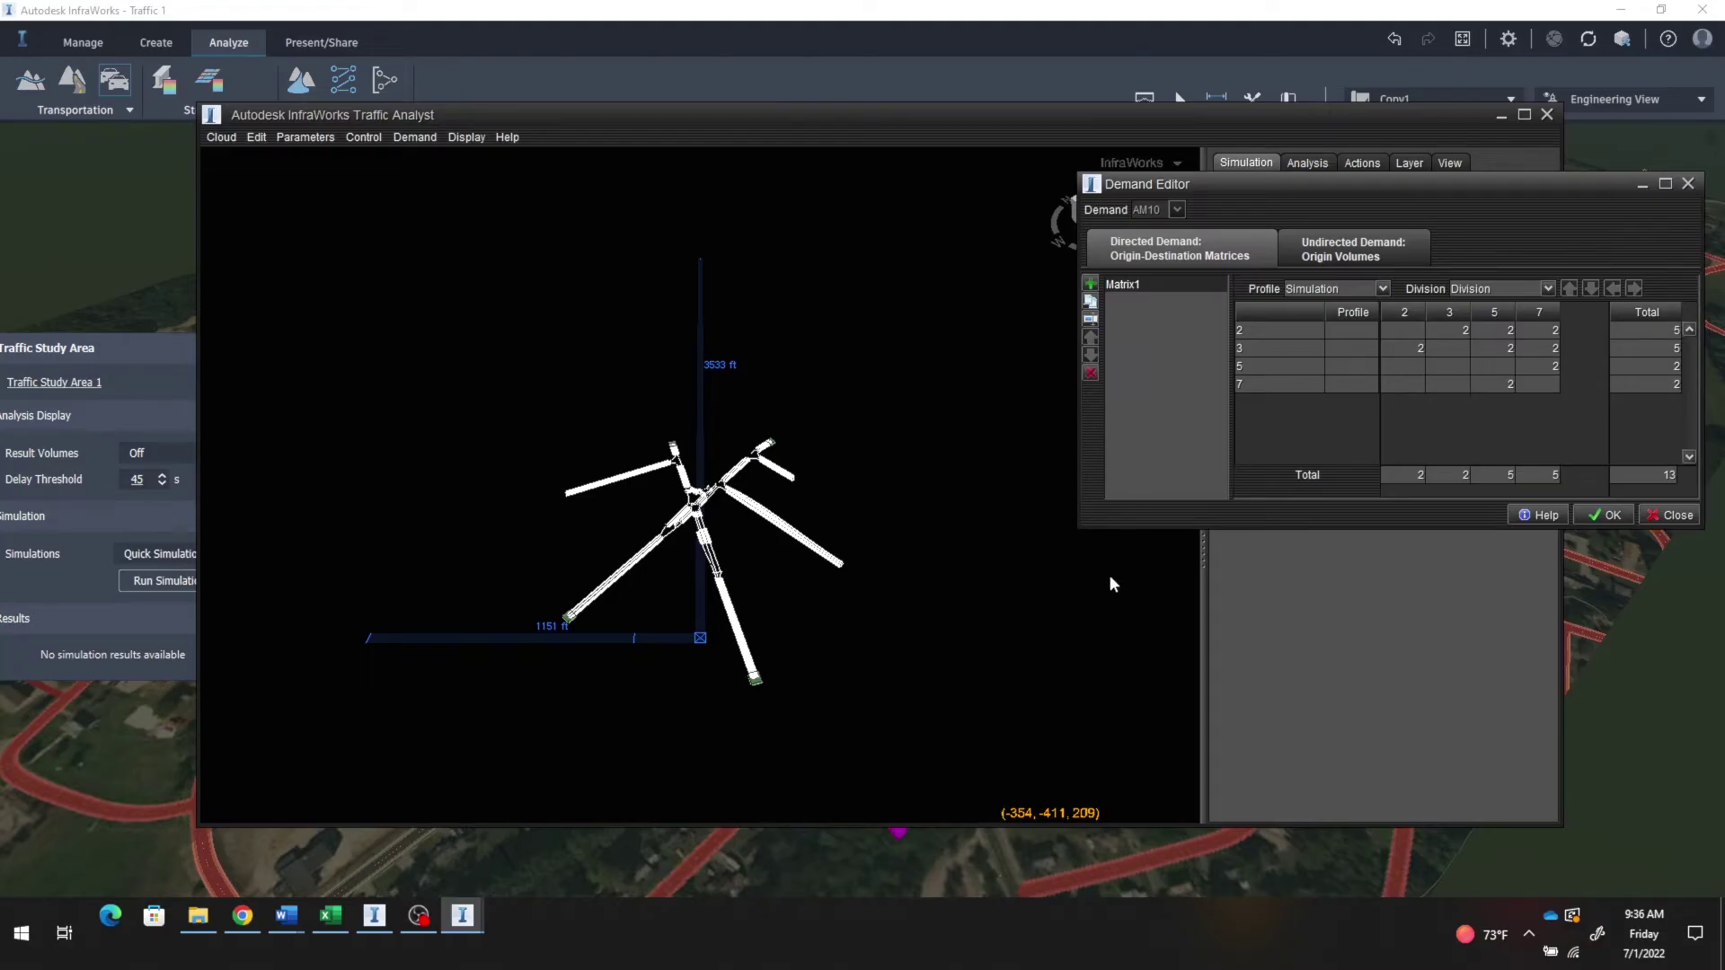
Step: Switch to Excel, review the Peak Hour/Design Hour Values table on the Traffic sheet, and move the workbook window clear of the Demand Editor
{"action": "left_click", "coordinate": [330, 932]}
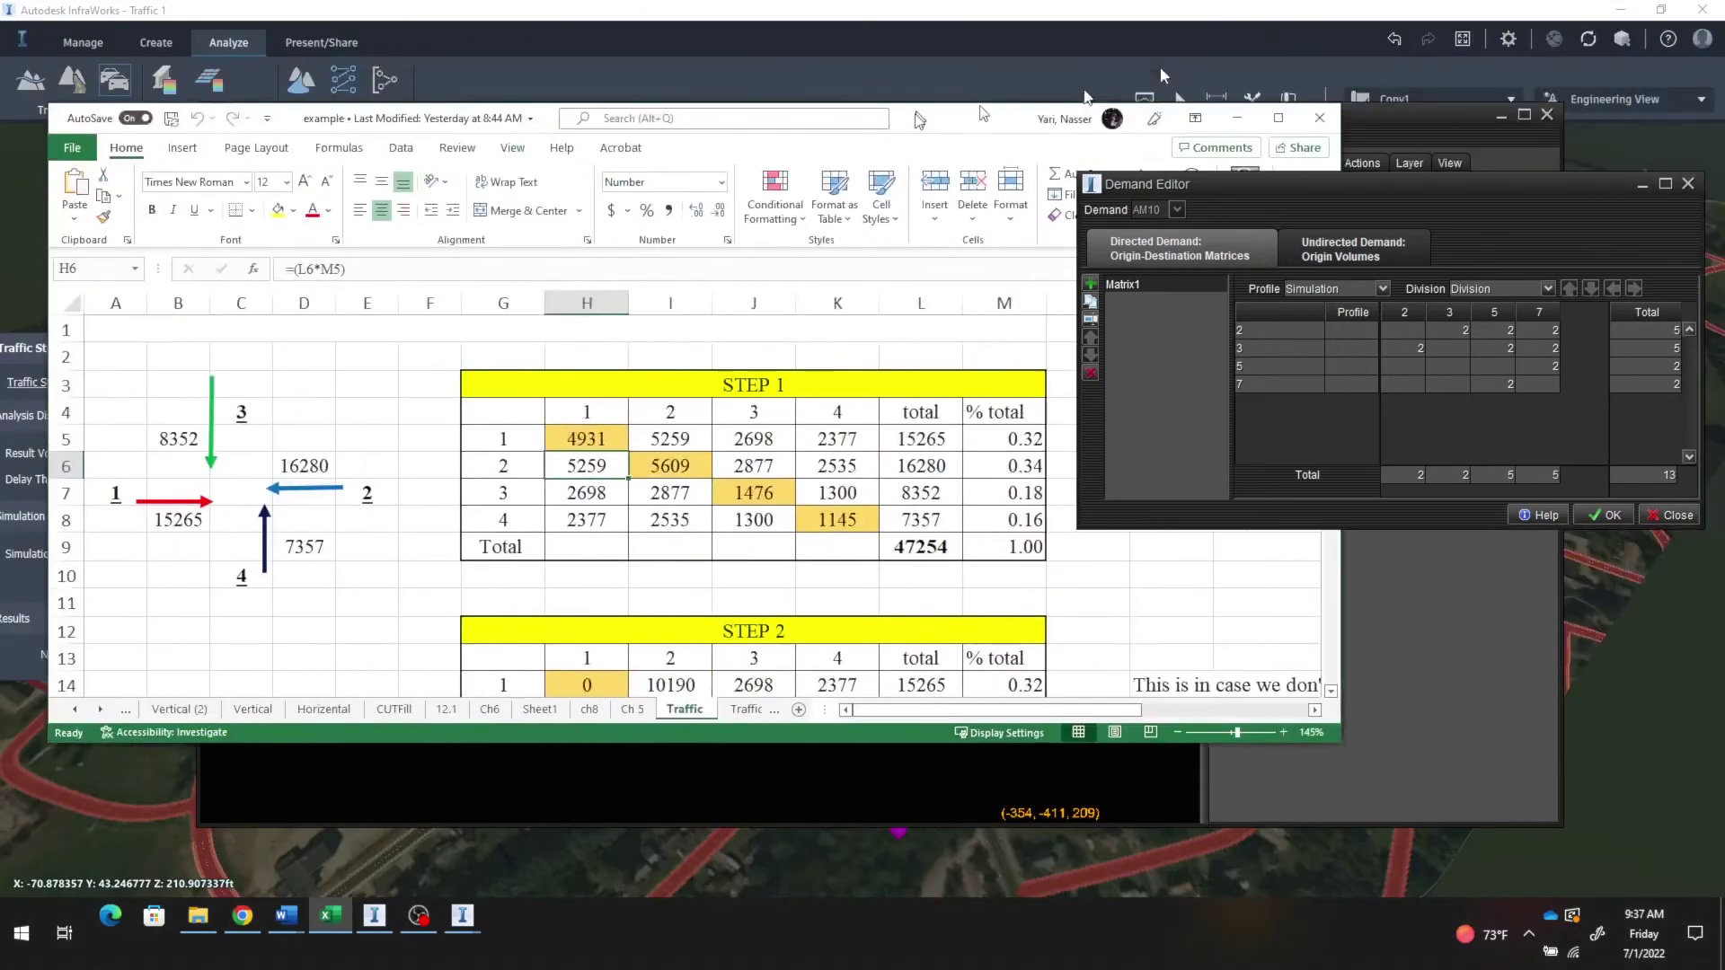
{"action": "left_click_drag", "start_coordinate": [919, 119], "coordinate": [792, 147]}
{"action": "scroll", "coordinate": [762, 478], "scroll_direction": "down", "scroll_amount": 10}
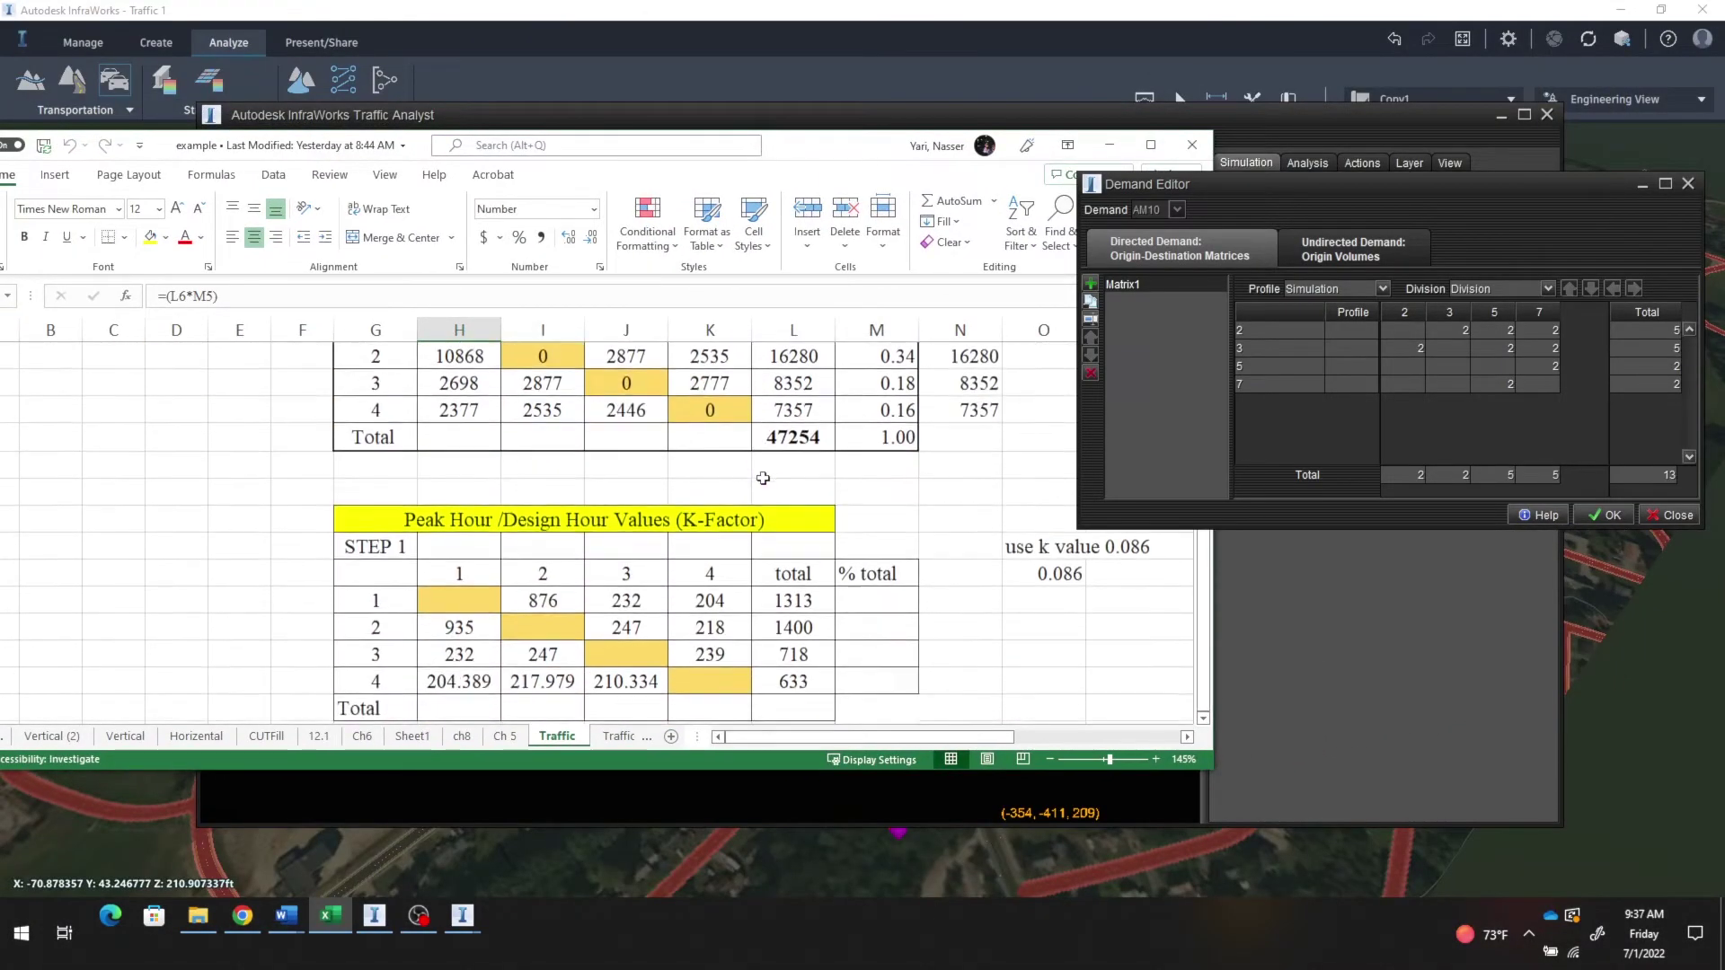
{"action": "scroll", "coordinate": [762, 478], "scroll_direction": "up", "scroll_amount": 5}
{"action": "left_click_drag", "start_coordinate": [843, 150], "coordinate": [1724, 306]}
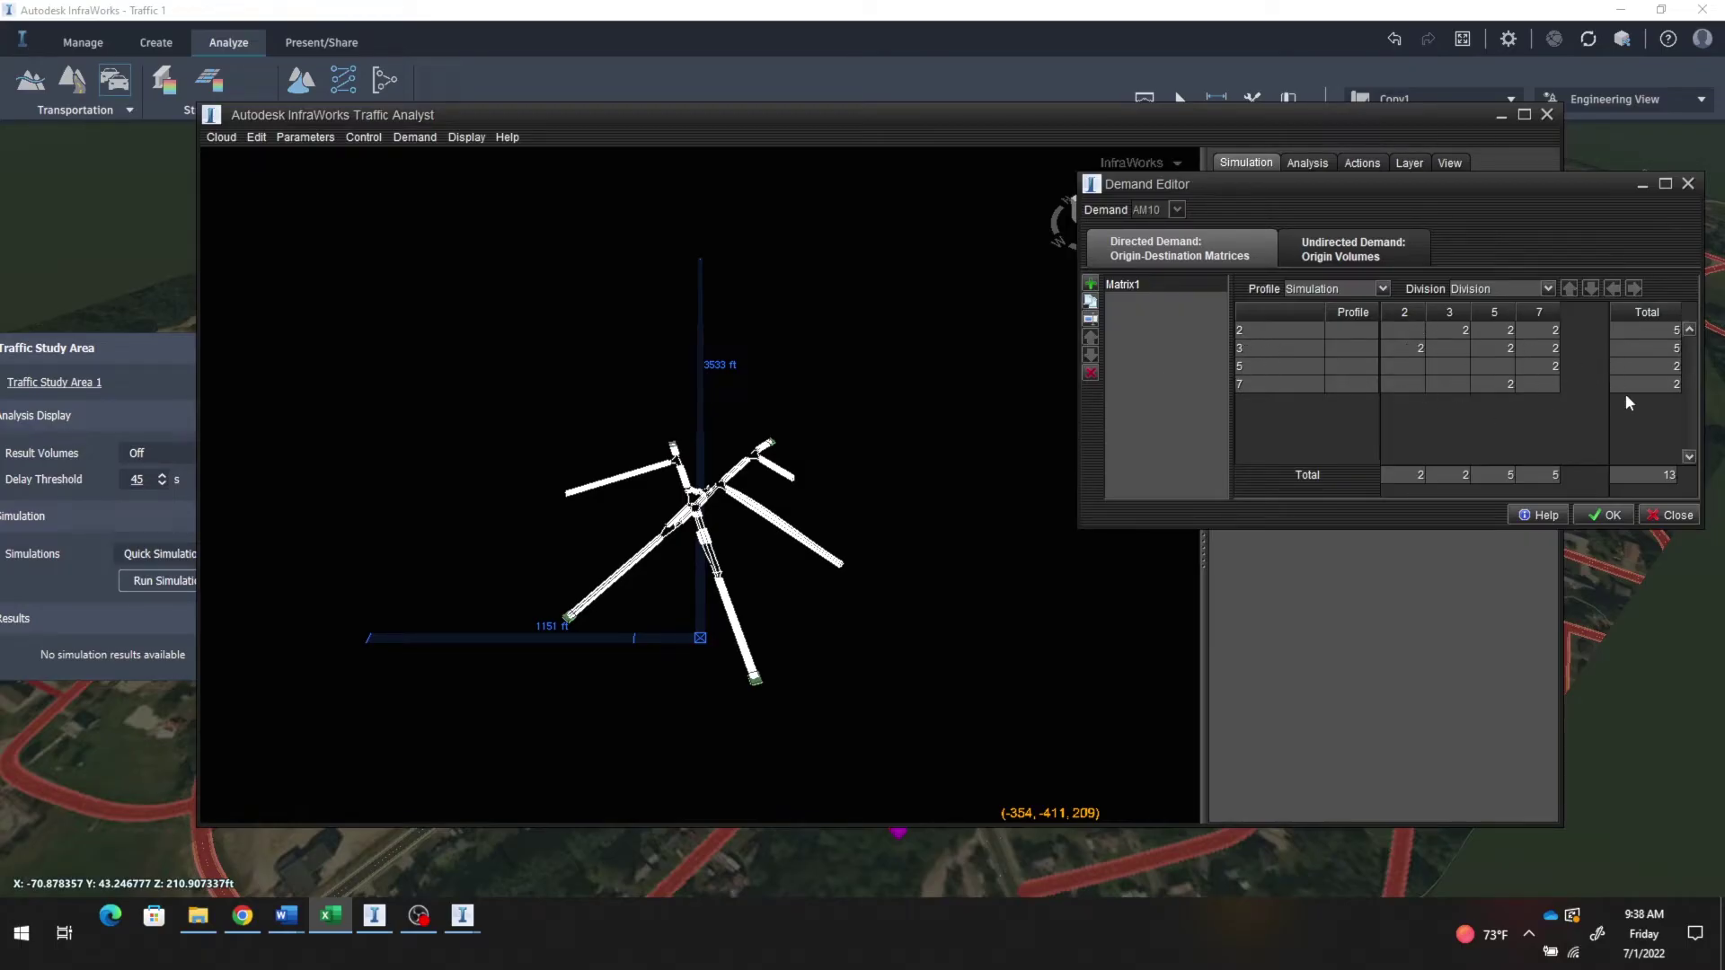
Step: Check which trips start from zones 2, 3, 5 and 7 by highlighting each origin row of the demand matrix in turn
{"action": "left_click", "coordinate": [1245, 330]}
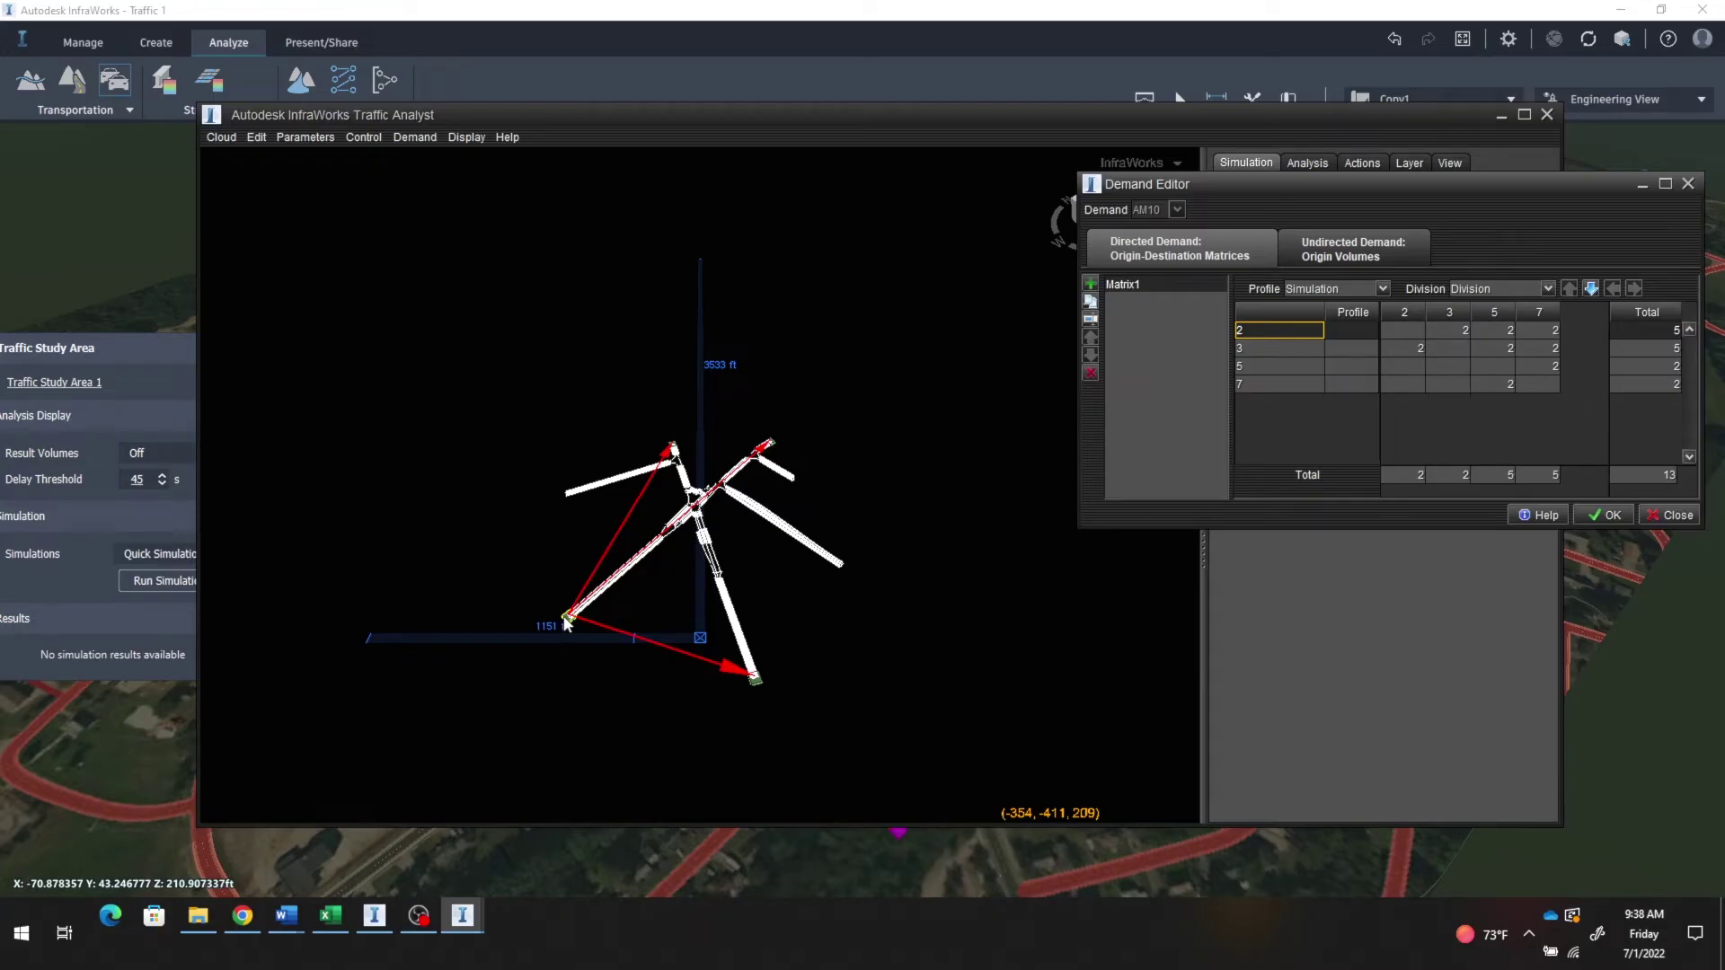
{"action": "left_click", "coordinate": [1242, 344]}
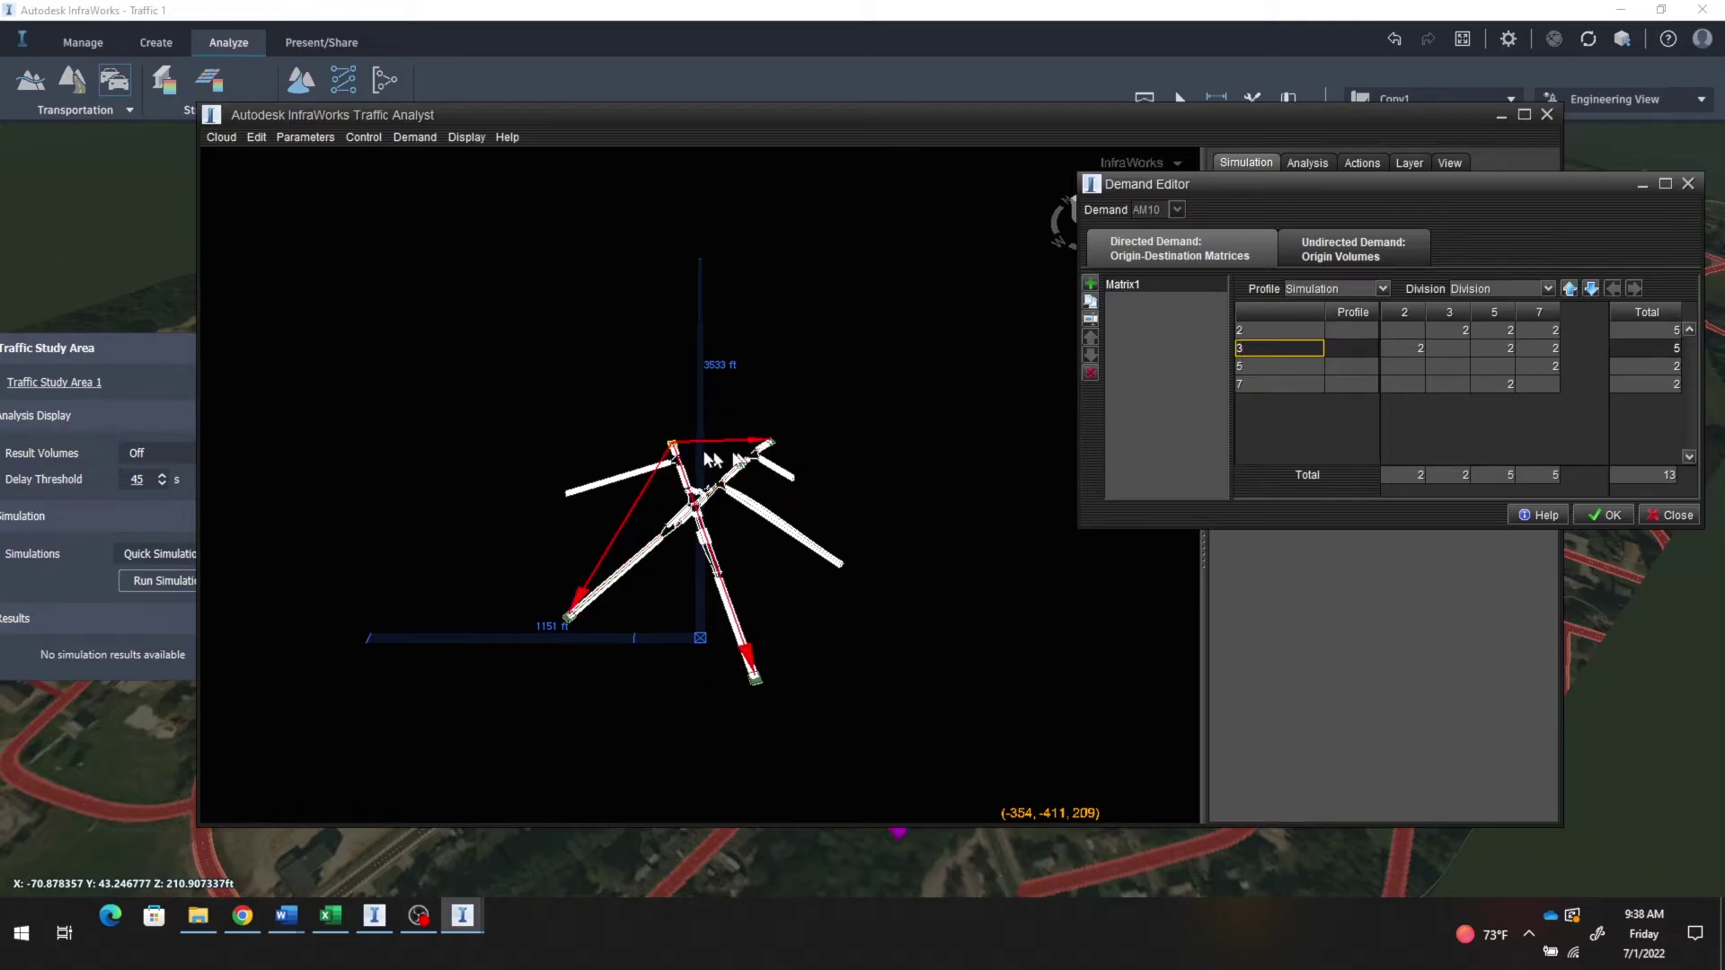
{"action": "left_click", "coordinate": [1247, 366]}
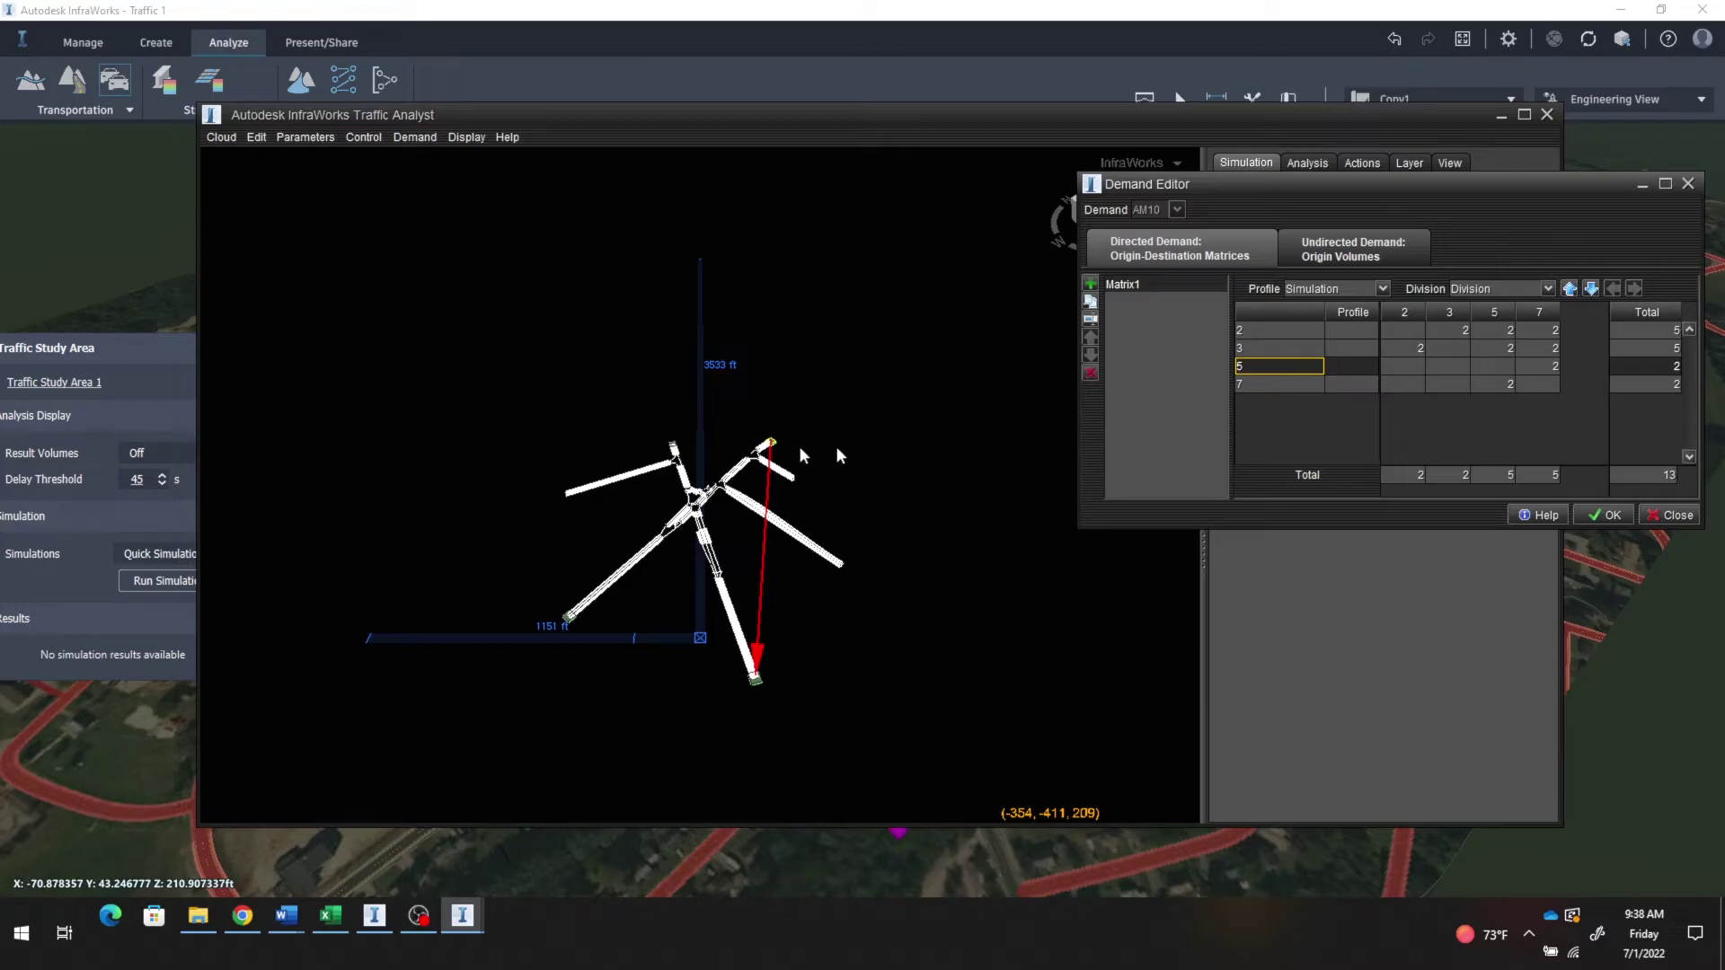
{"action": "left_click", "coordinate": [1238, 385]}
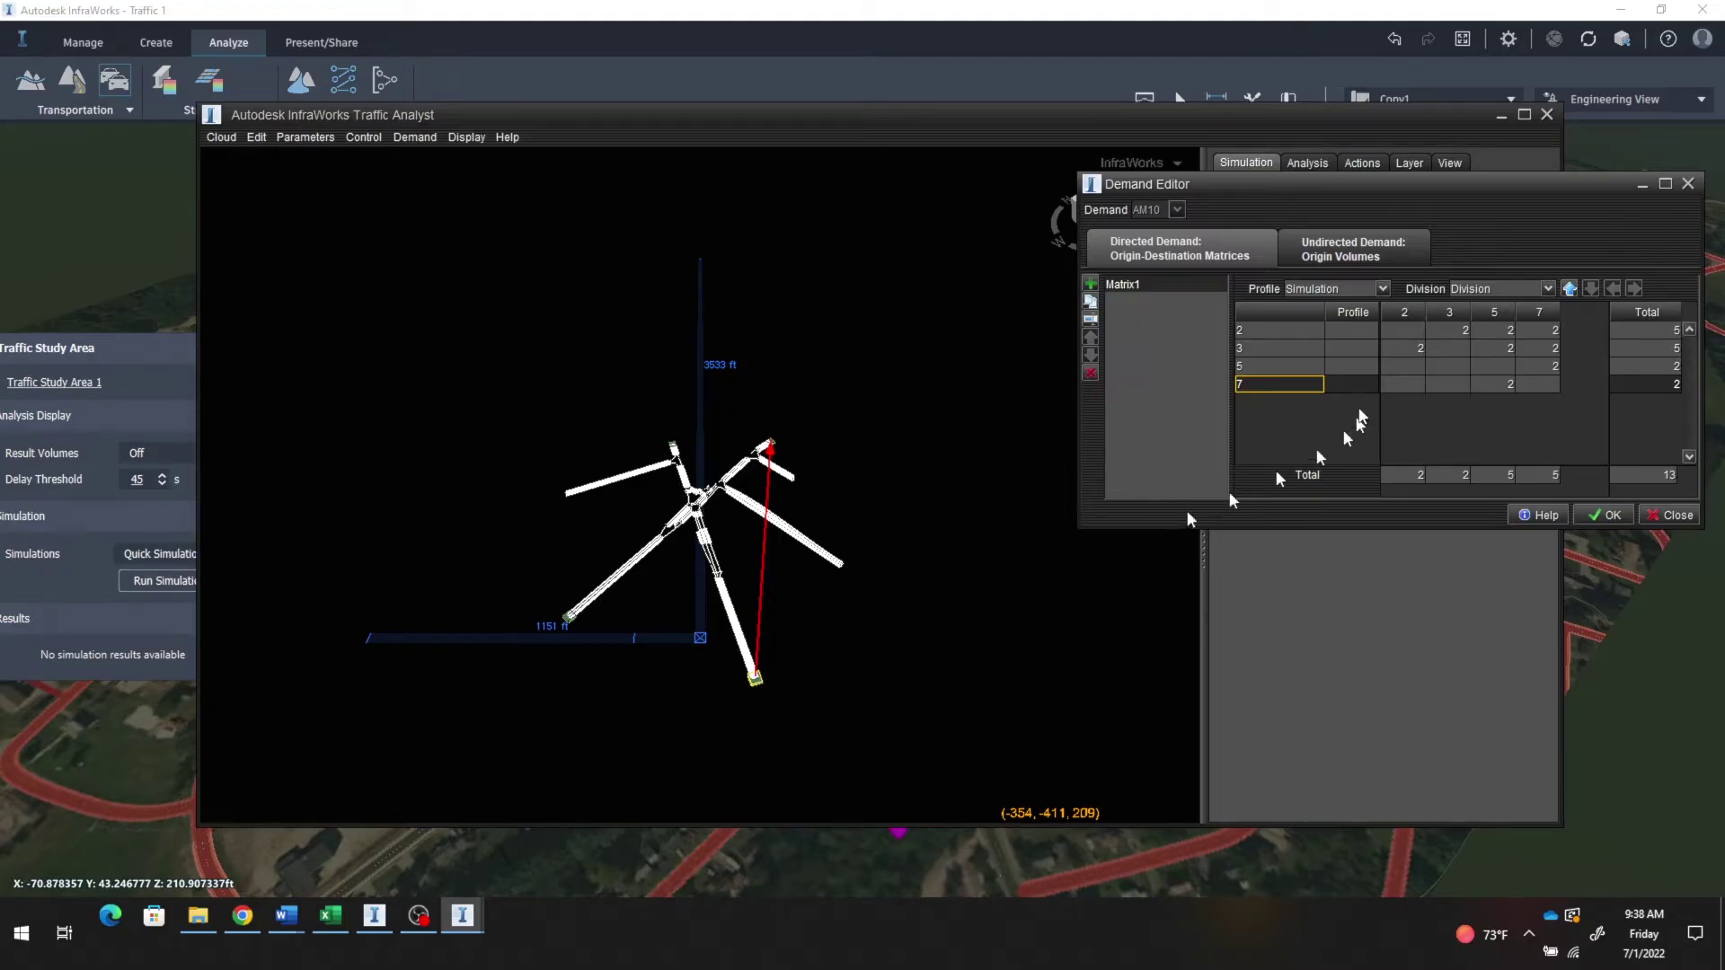
Step: Set the demand from zone 7 to 40 for destination zone 2 and 30 for zone 3, and highlight the zone 7 movements
{"action": "left_click", "coordinate": [1416, 386]}
{"action": "type", "text": "40"}
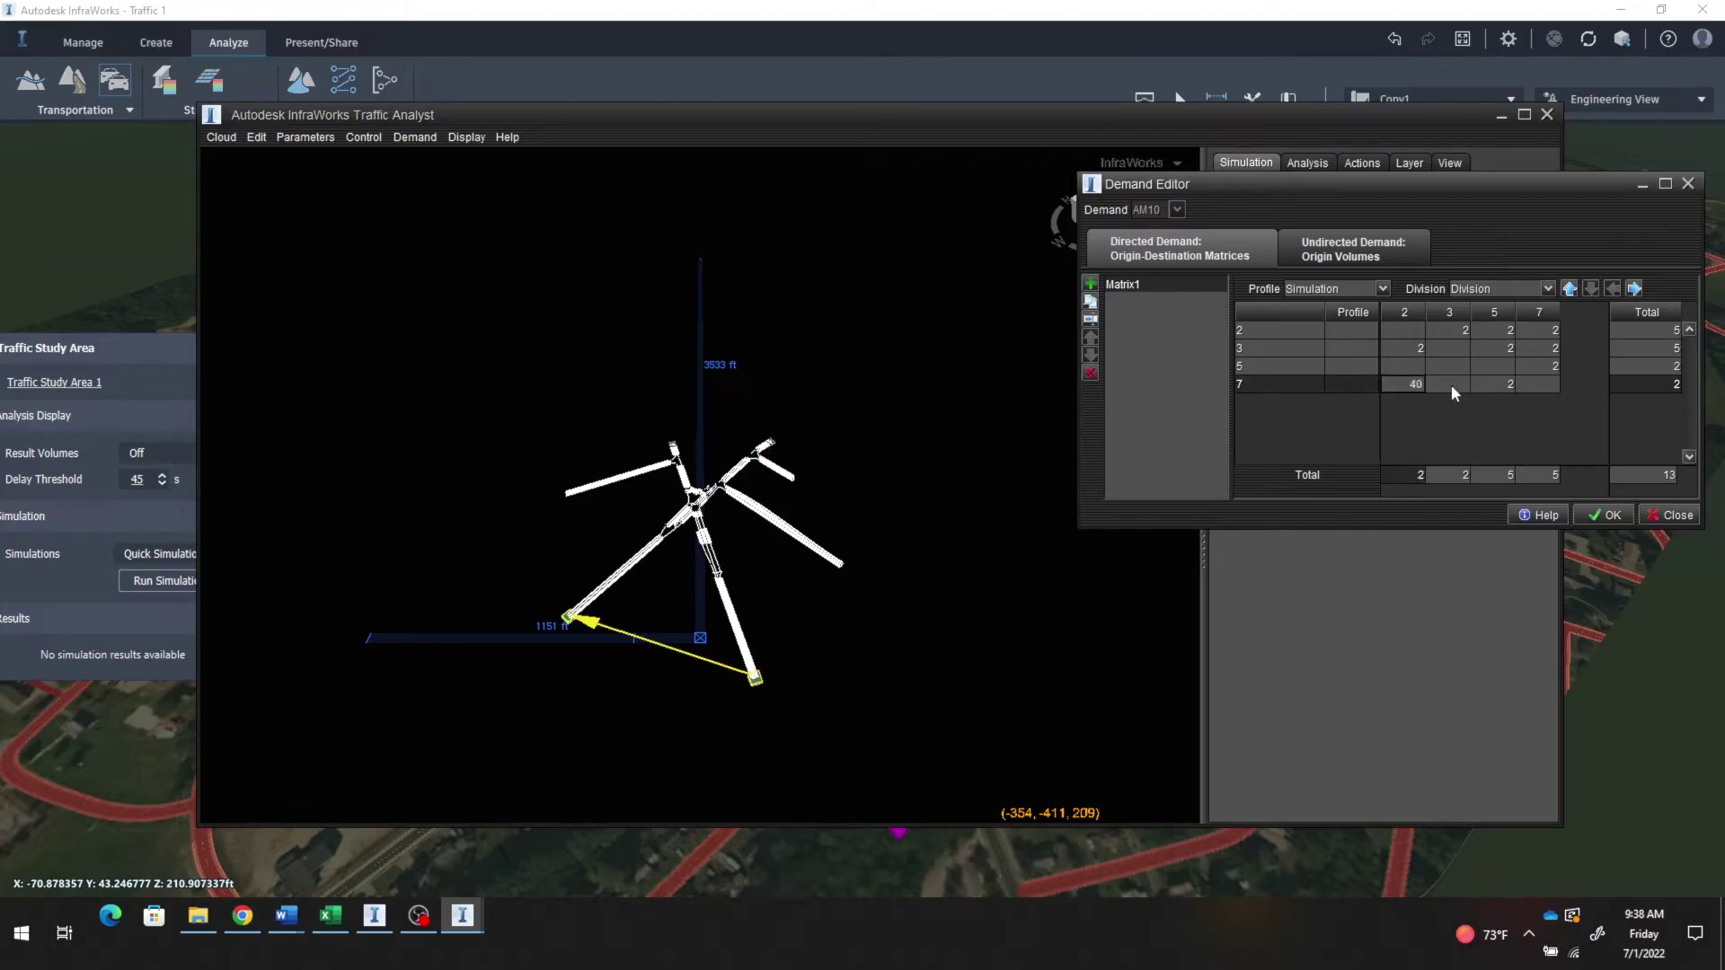
{"action": "left_click", "coordinate": [1452, 384]}
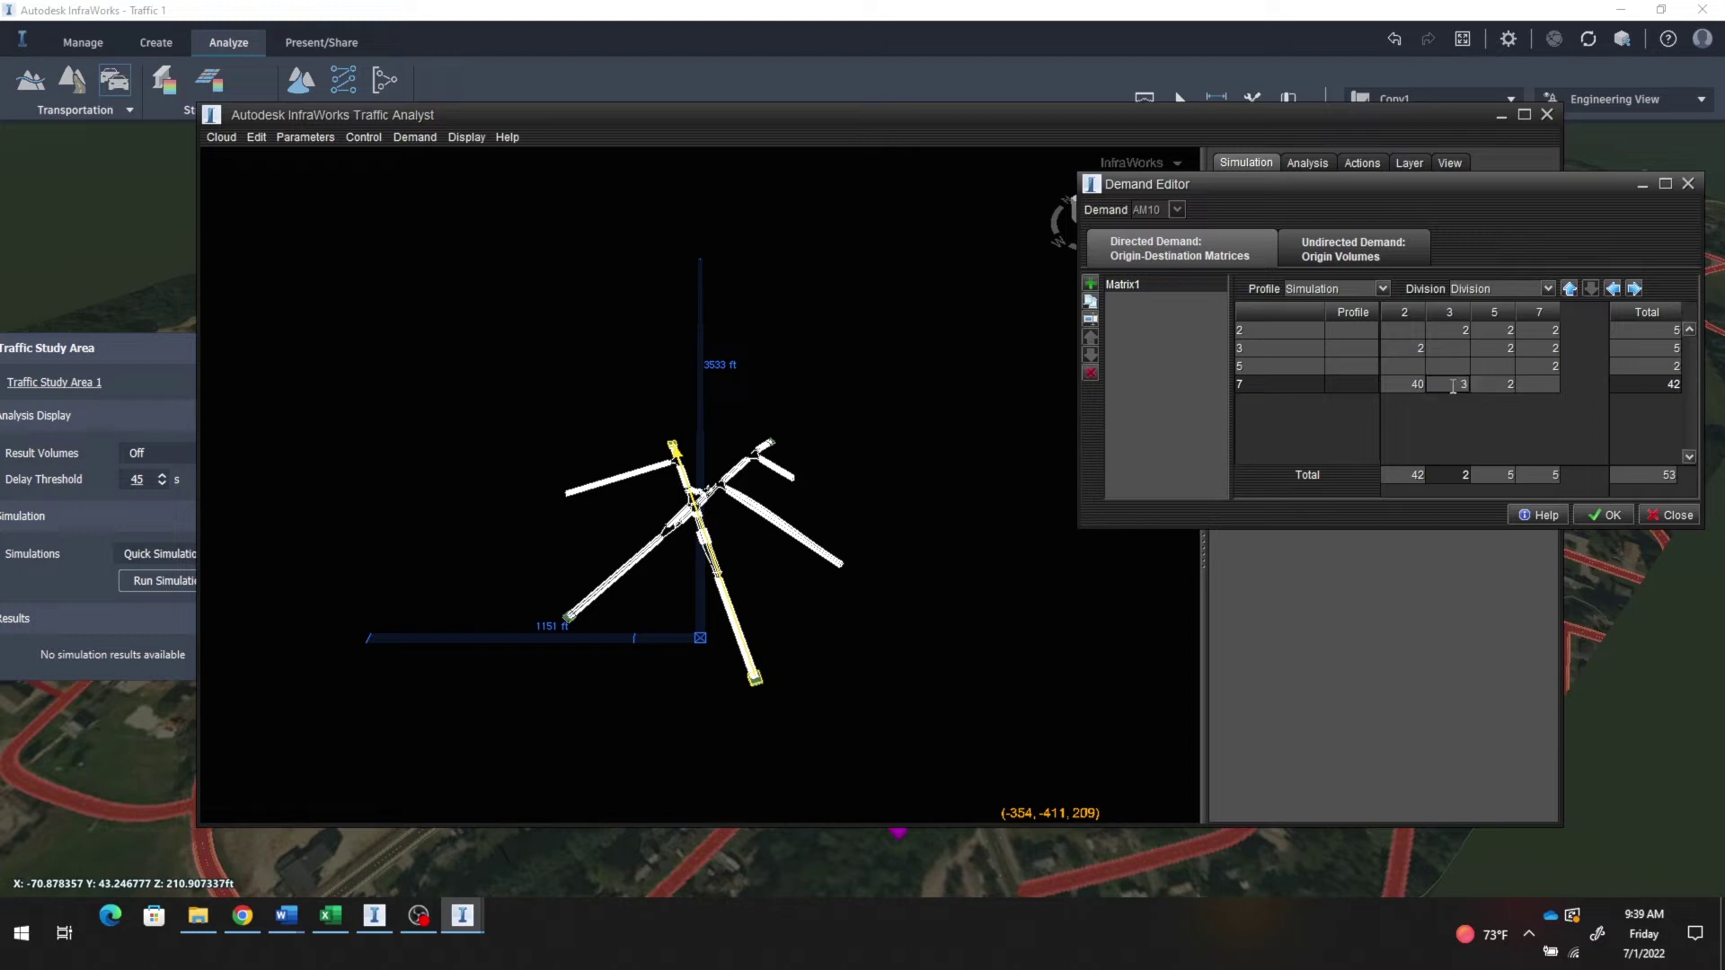
{"action": "left_click", "coordinate": [1498, 383]}
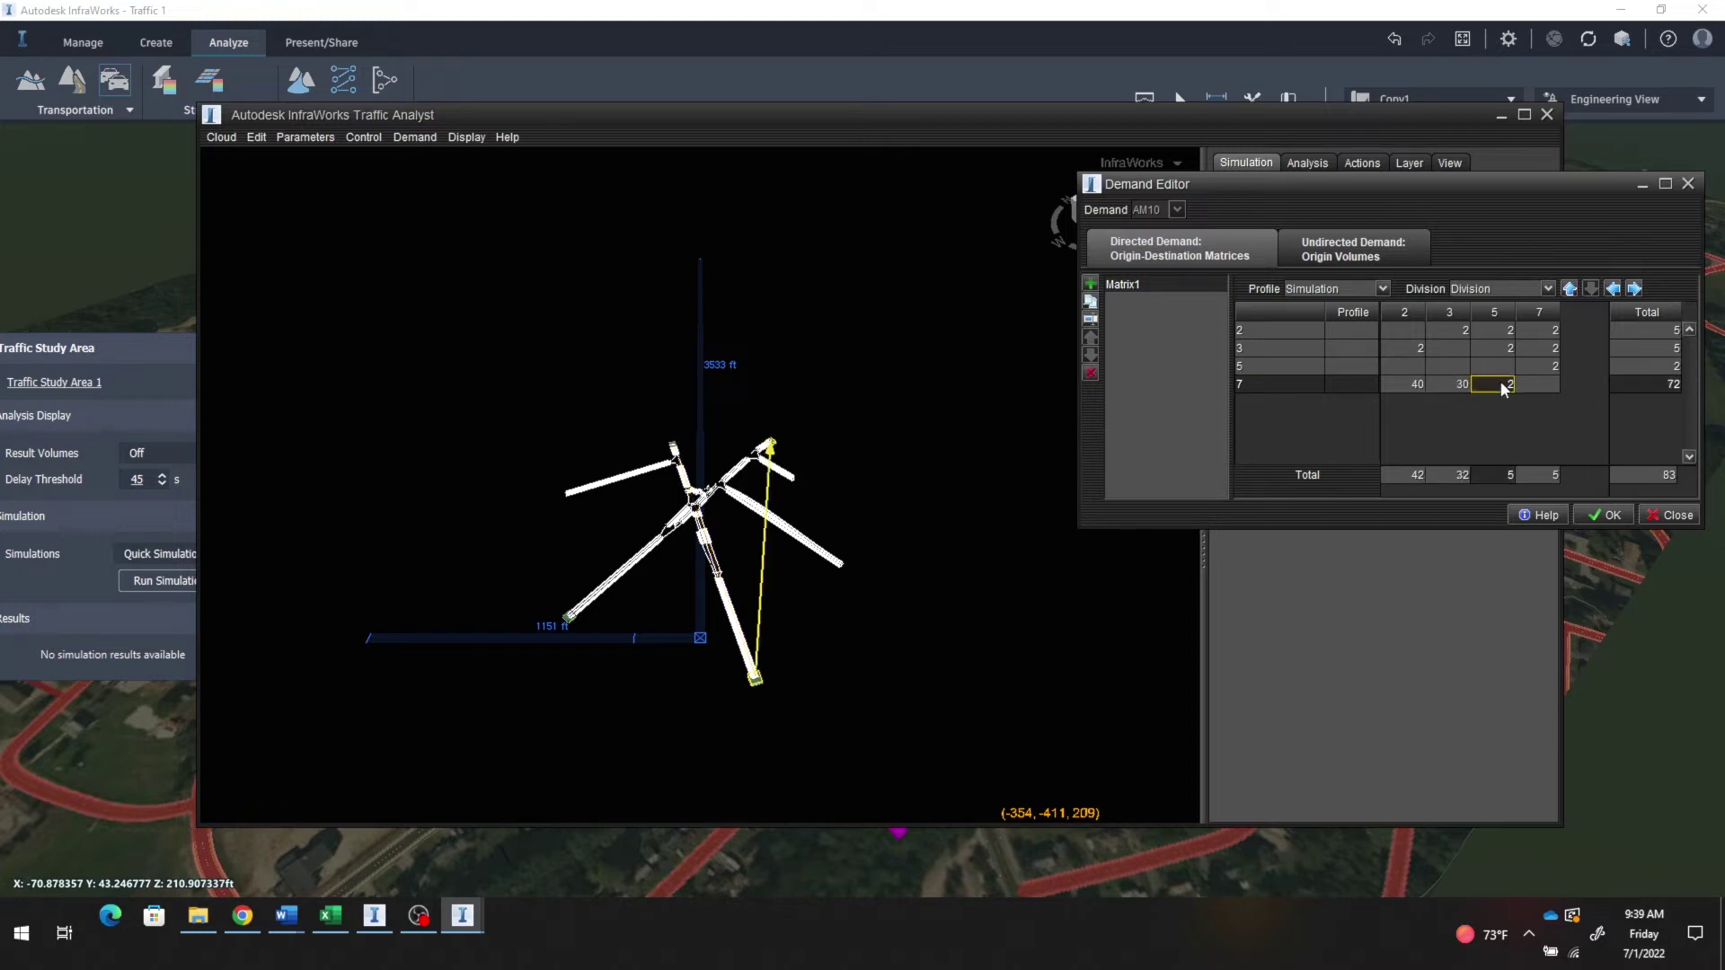
{"action": "left_click", "coordinate": [1243, 383]}
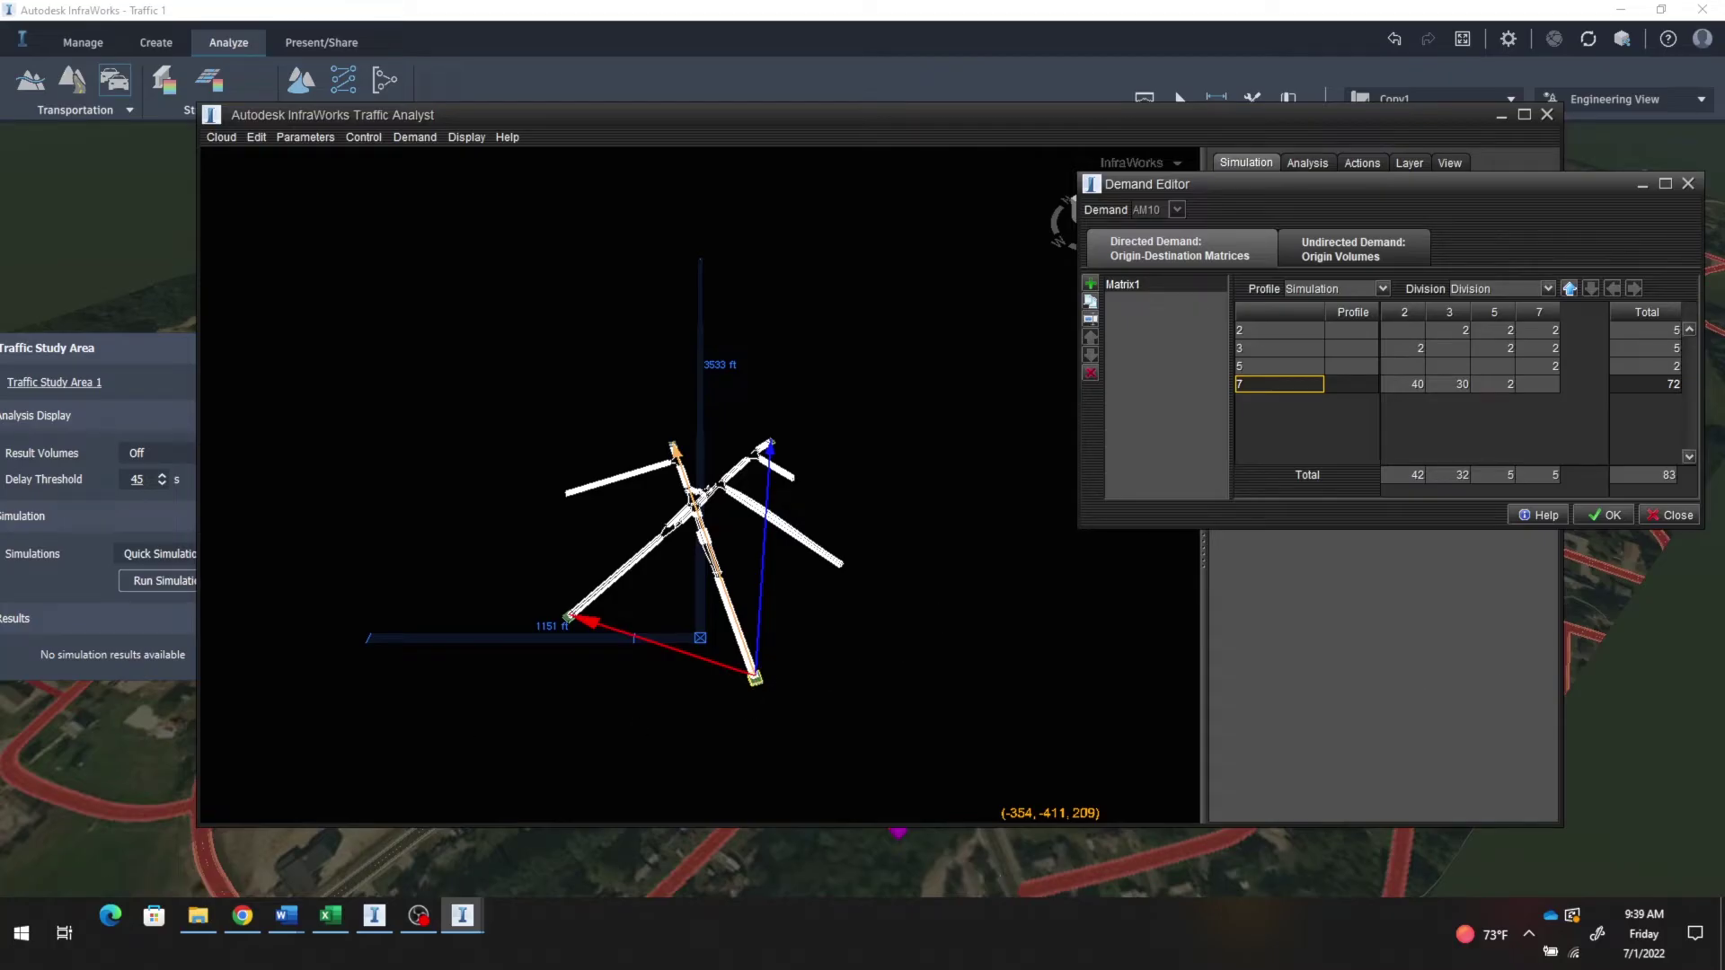
Step: Switch to Excel, bring up the numbered approach diagram on the Traffic sheet, and arrange the workbook beside the Traffic Analyst model
{"action": "left_click", "coordinate": [329, 915]}
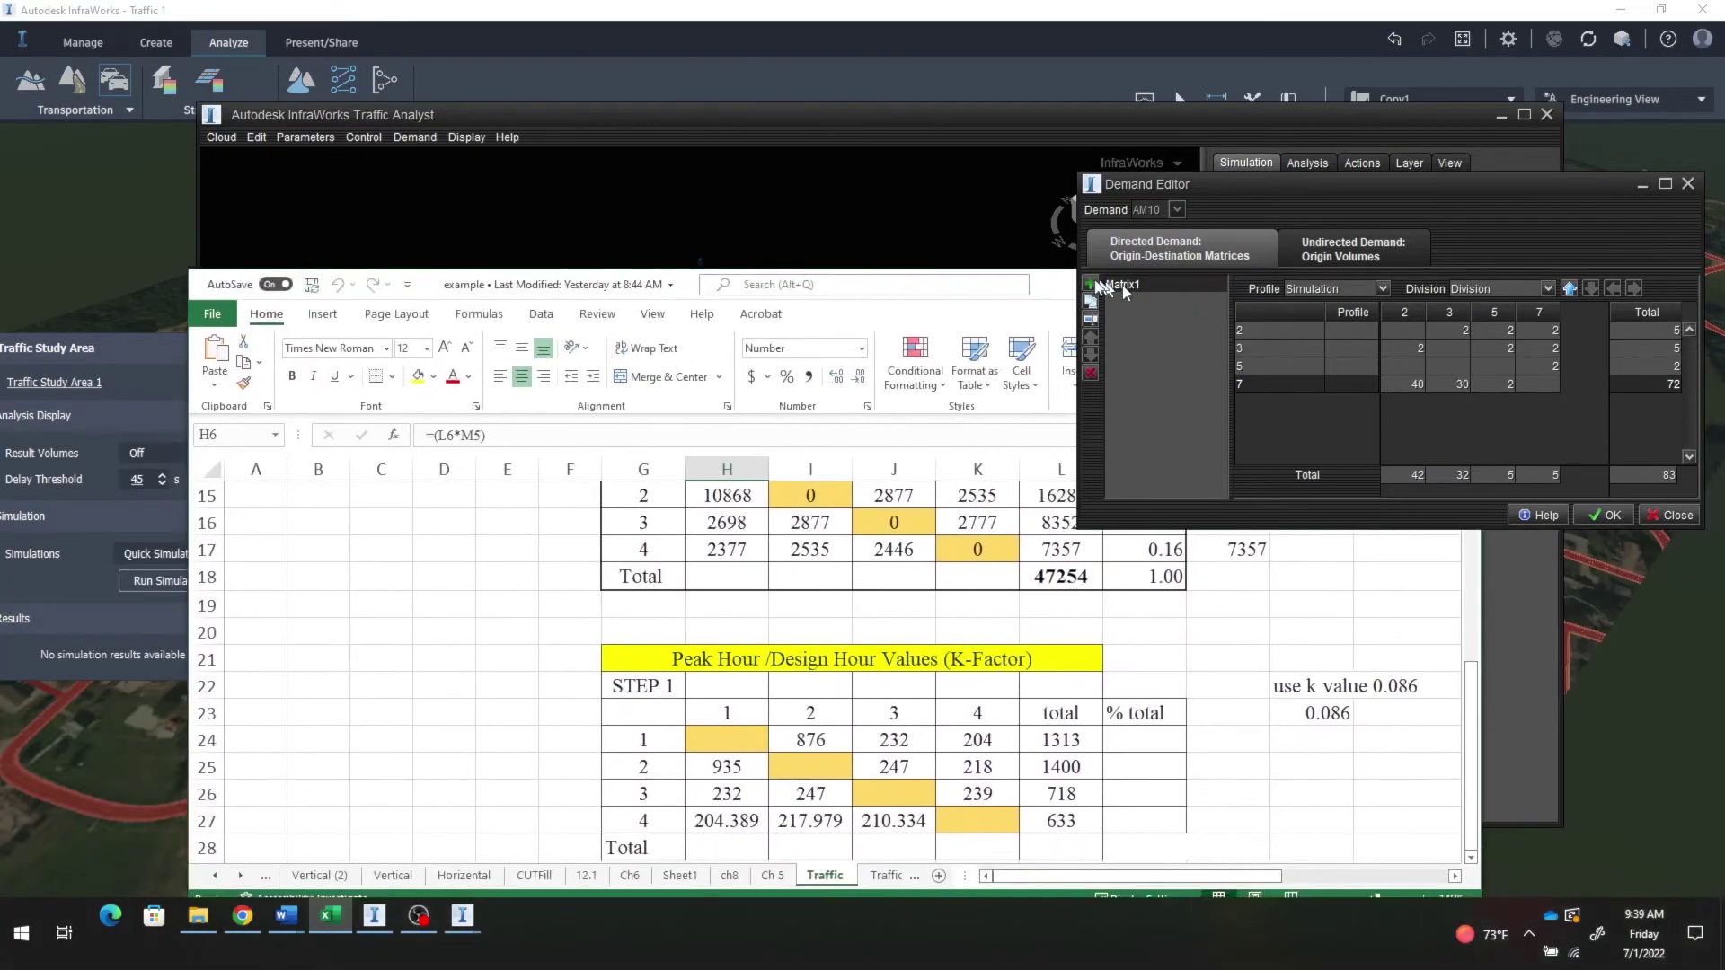
{"action": "left_click_drag", "start_coordinate": [1050, 284], "coordinate": [936, 259]}
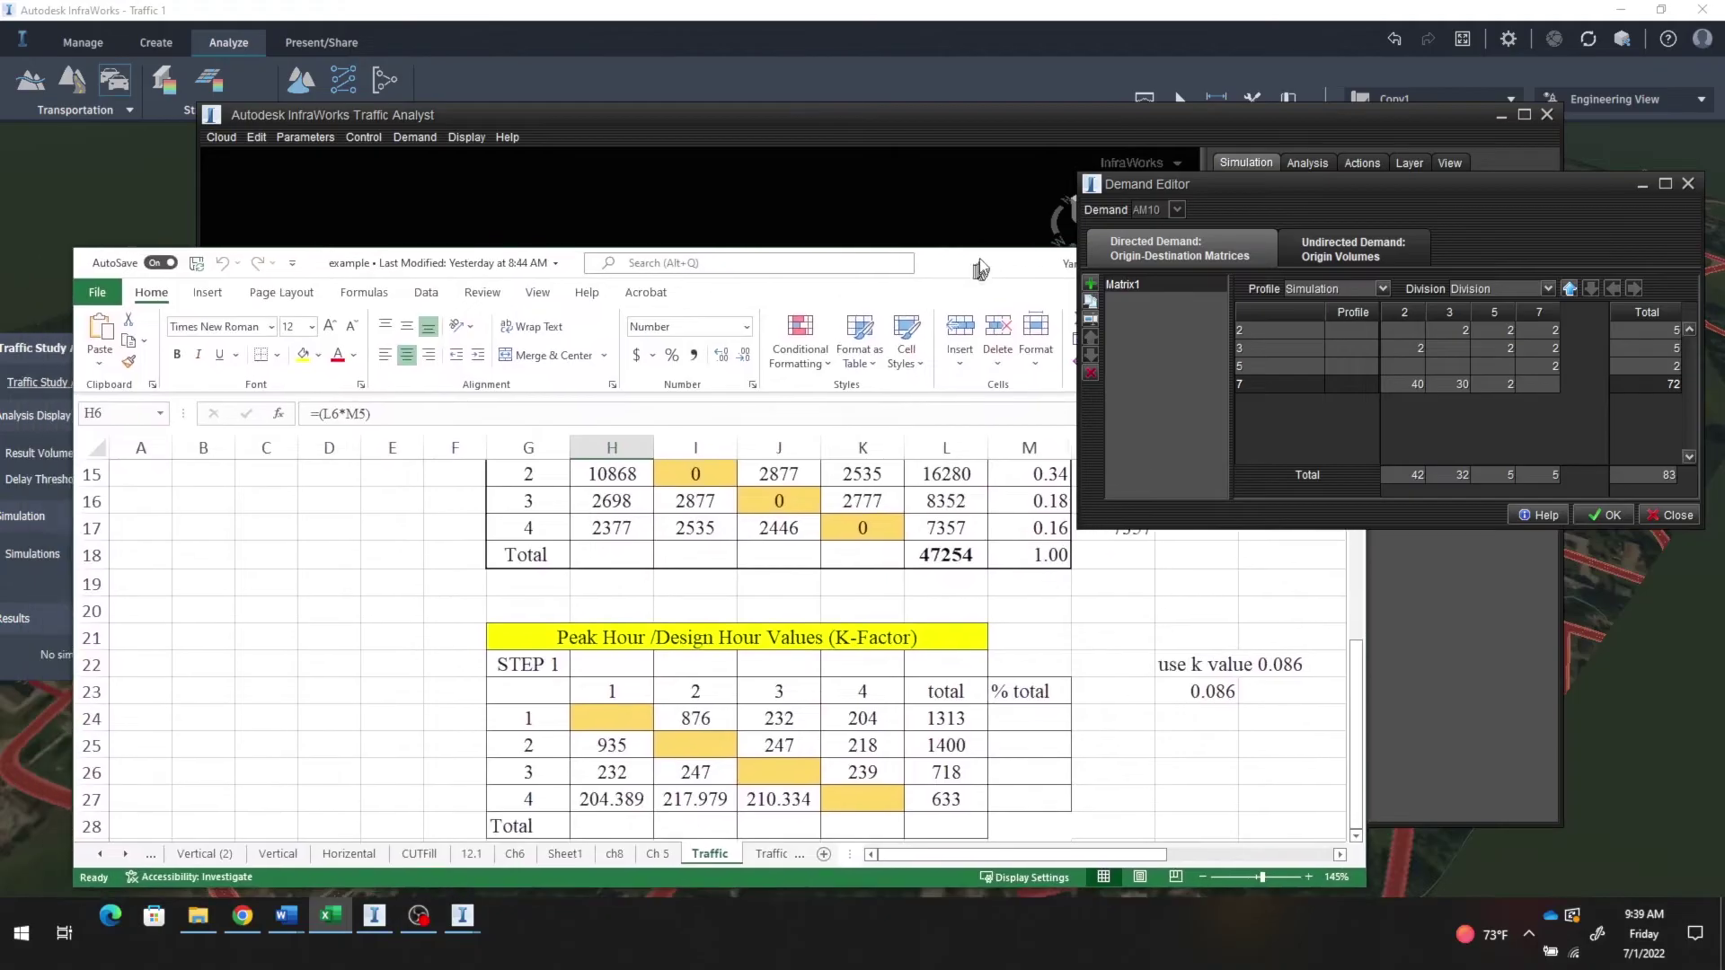
{"action": "scroll", "coordinate": [494, 642], "scroll_direction": "up", "scroll_amount": 5}
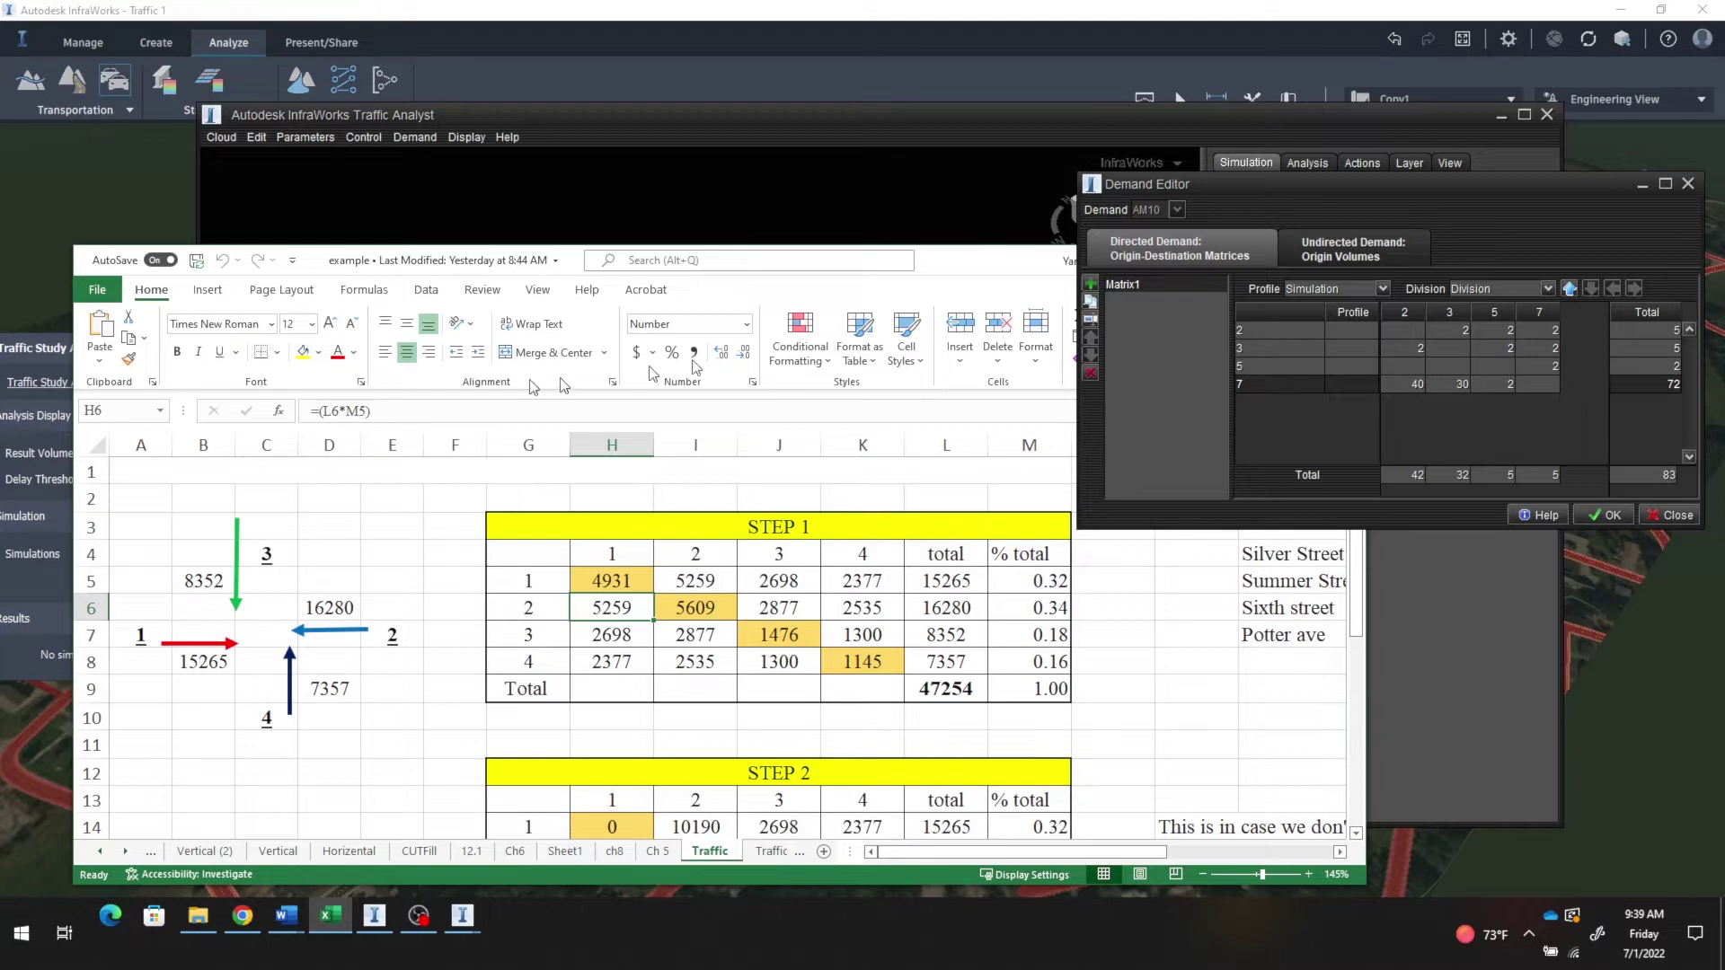
{"action": "left_click_drag", "start_coordinate": [497, 272], "coordinate": [1273, 322]}
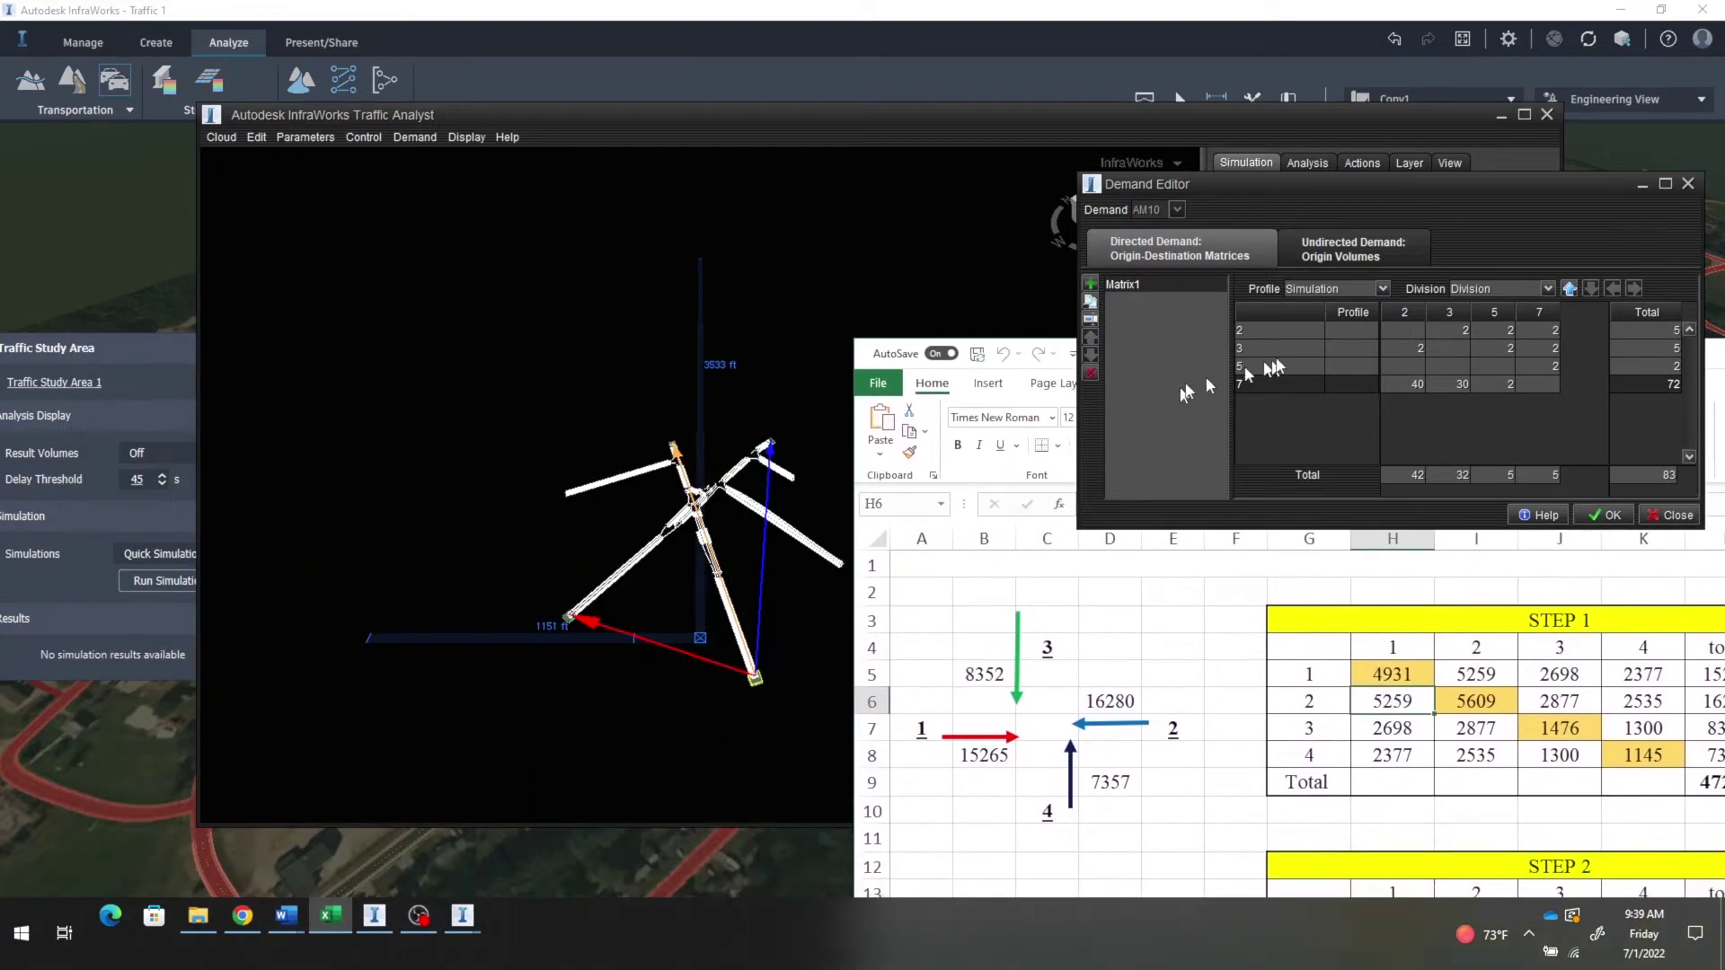
{"action": "left_click", "coordinate": [808, 115]}
{"action": "left_click_drag", "start_coordinate": [808, 115], "coordinate": [665, 133]}
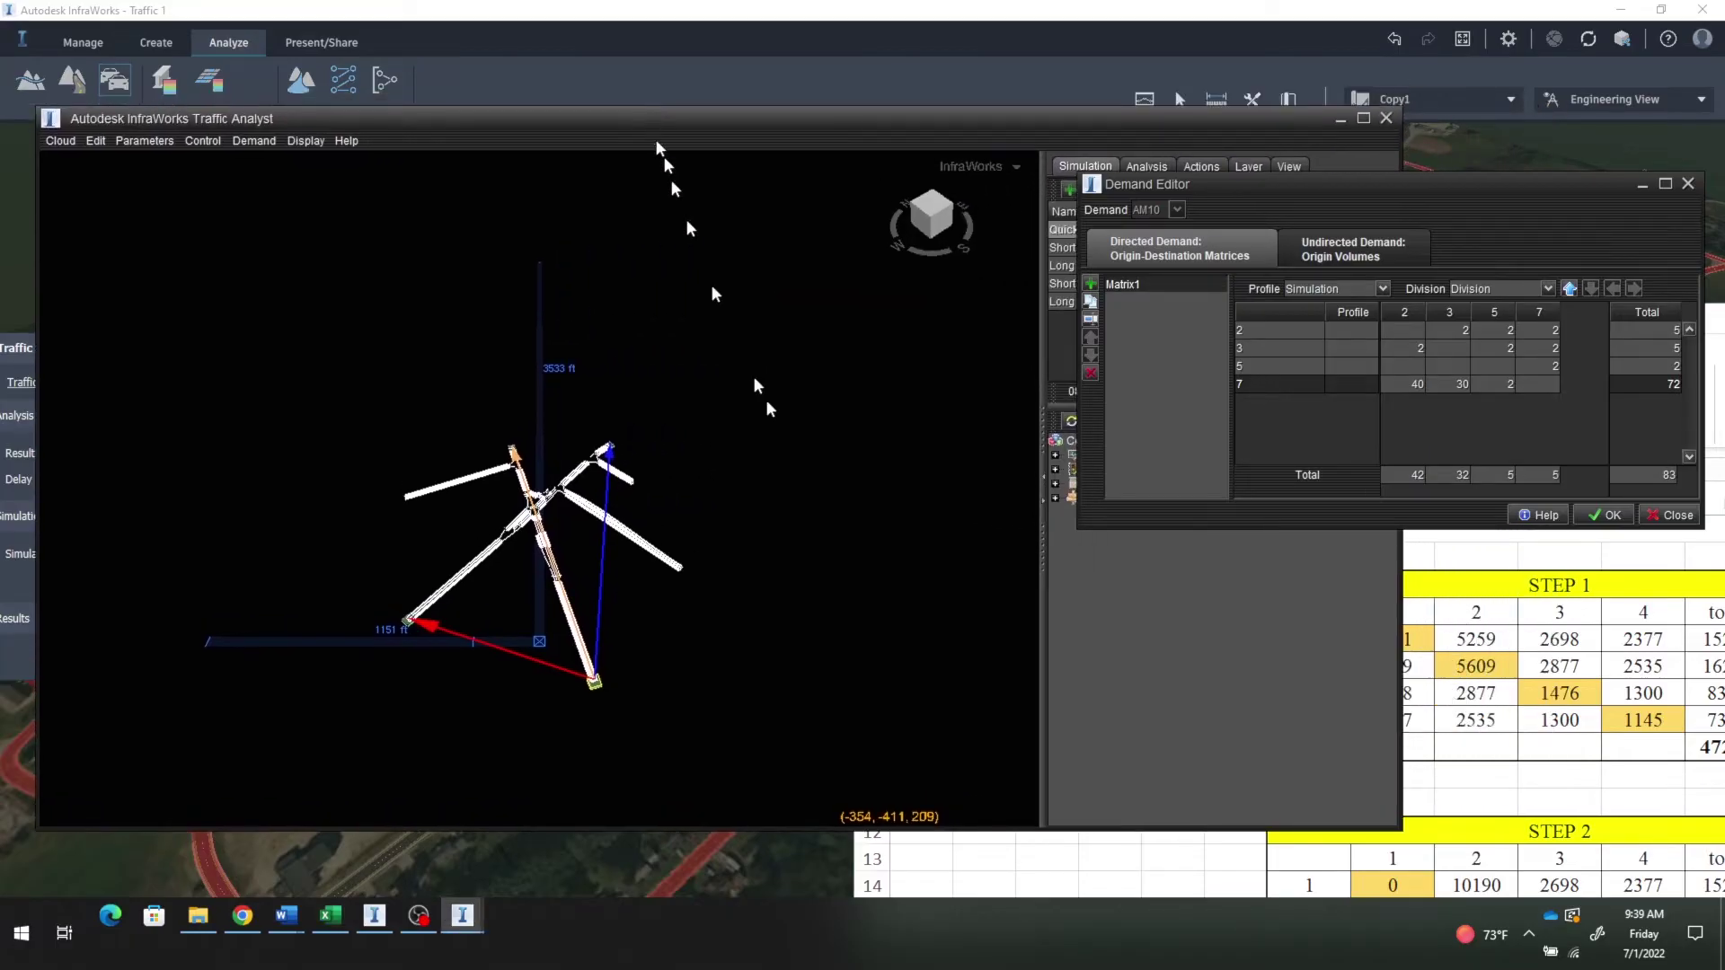
{"action": "left_click", "coordinate": [1034, 870]}
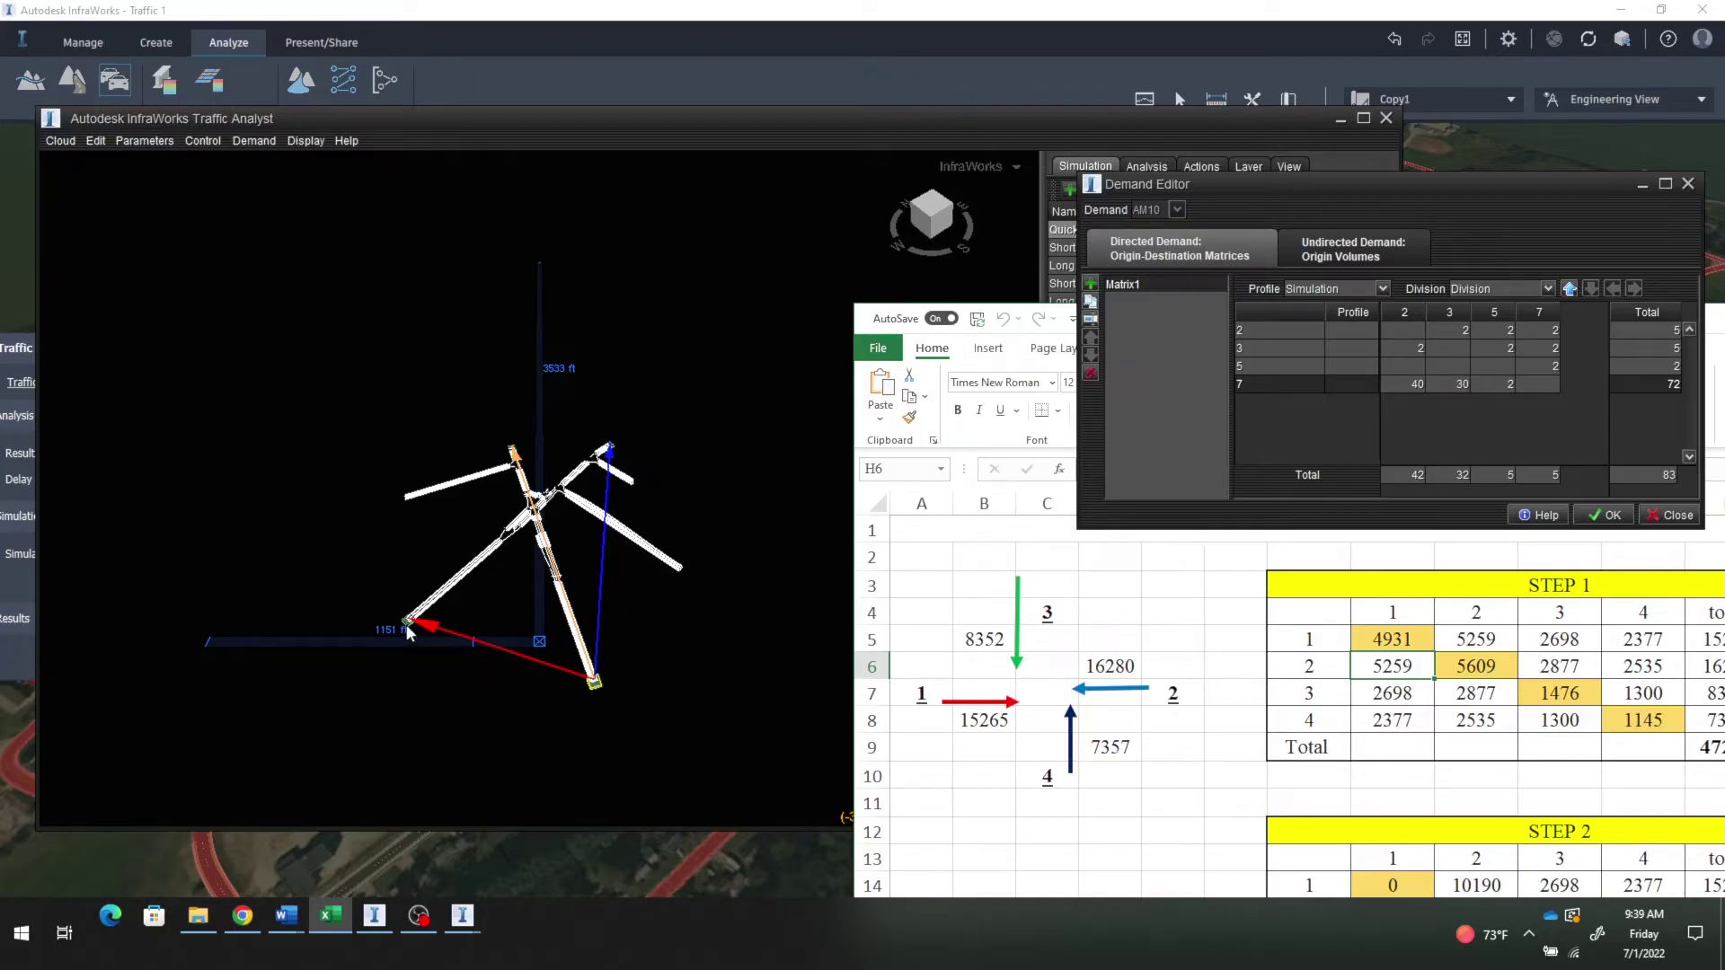
Step: Rename zone 2 at the outer end of the southwest leg as 1
{"action": "left_click", "coordinate": [1240, 331]}
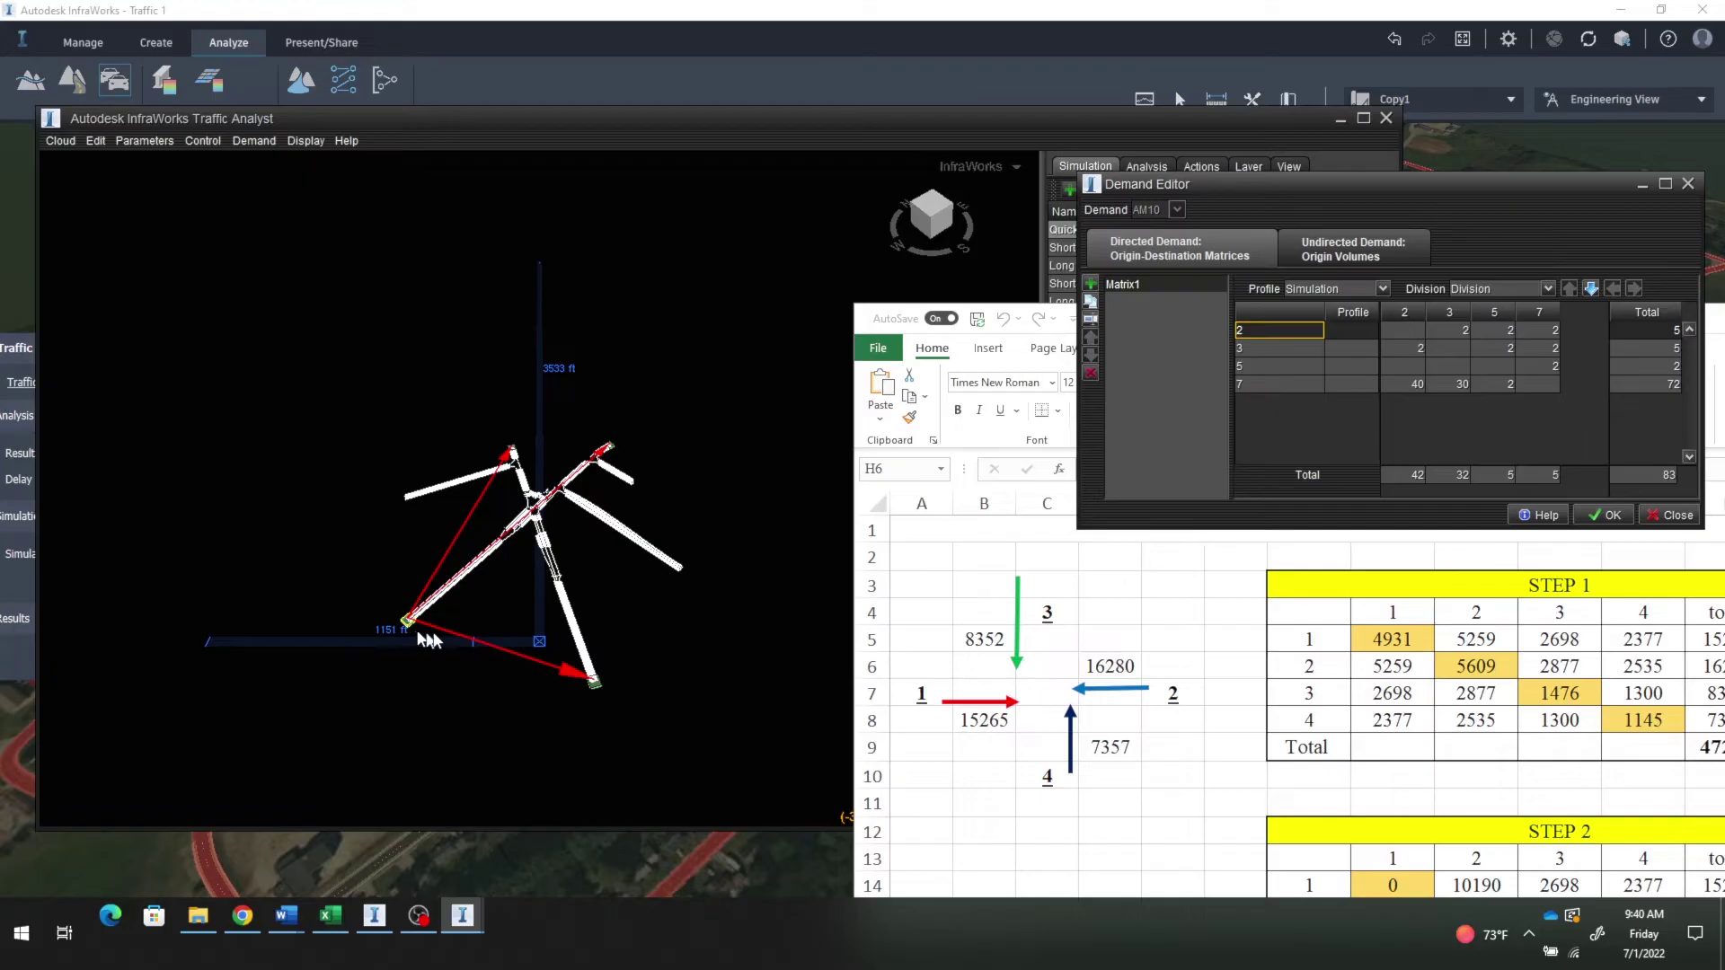
{"action": "scroll", "coordinate": [403, 640], "scroll_direction": "up", "scroll_amount": 5}
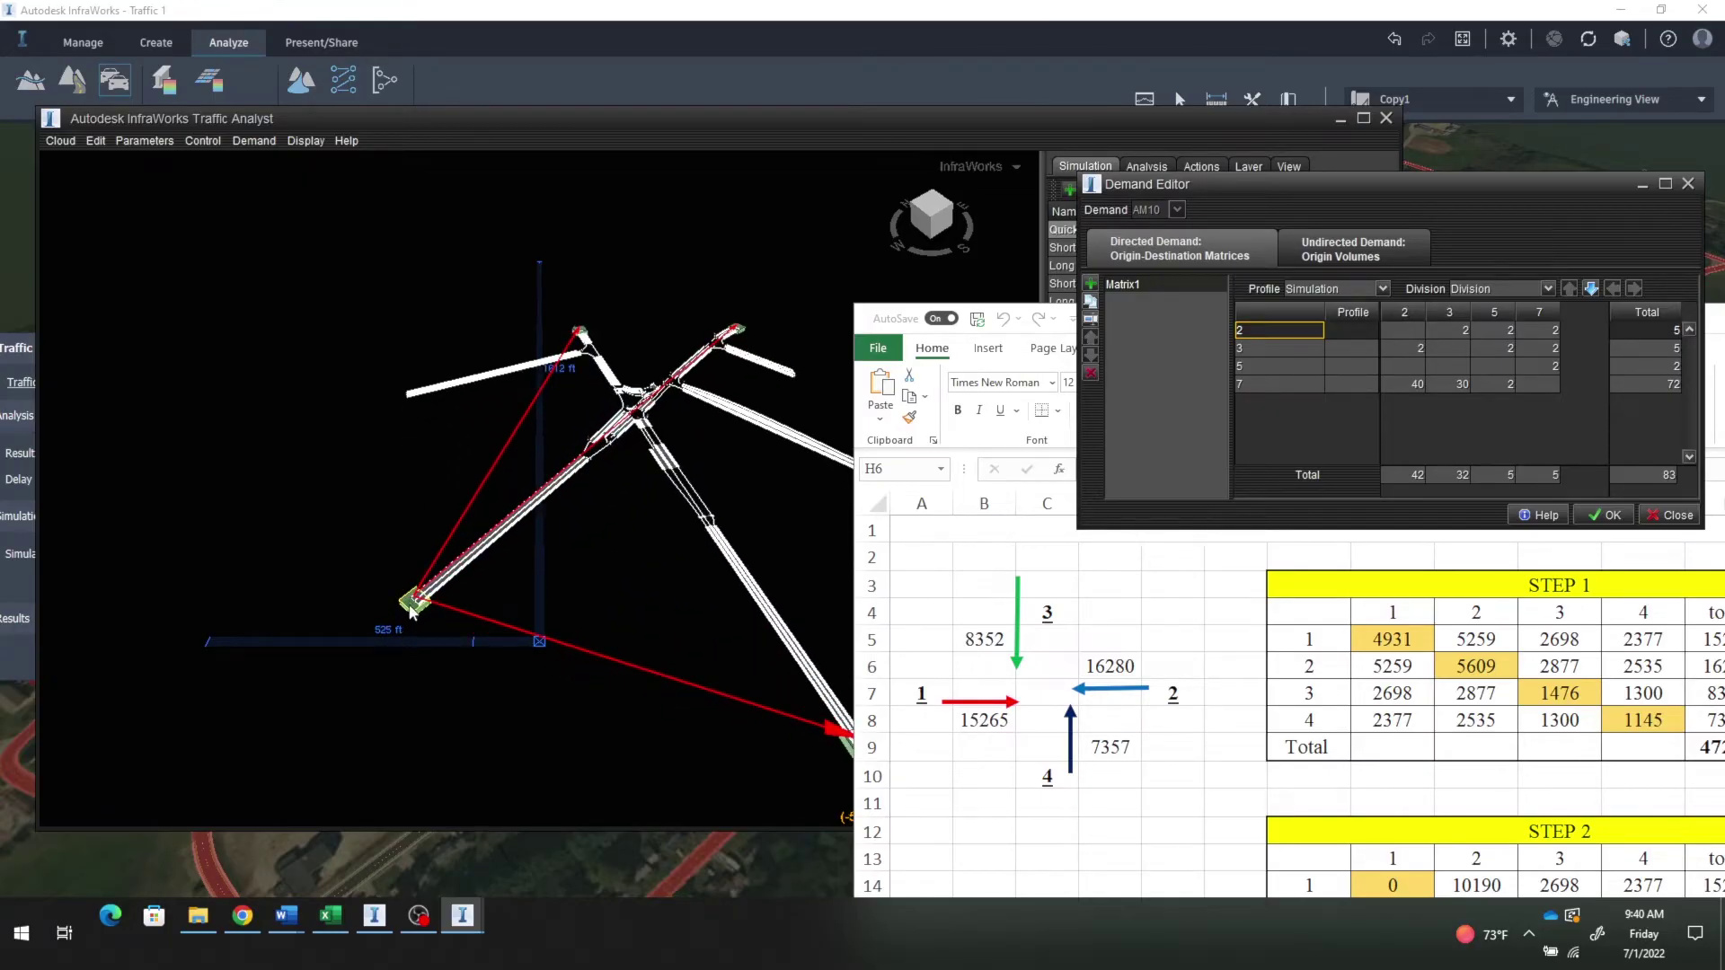
{"action": "left_click", "coordinate": [412, 602]}
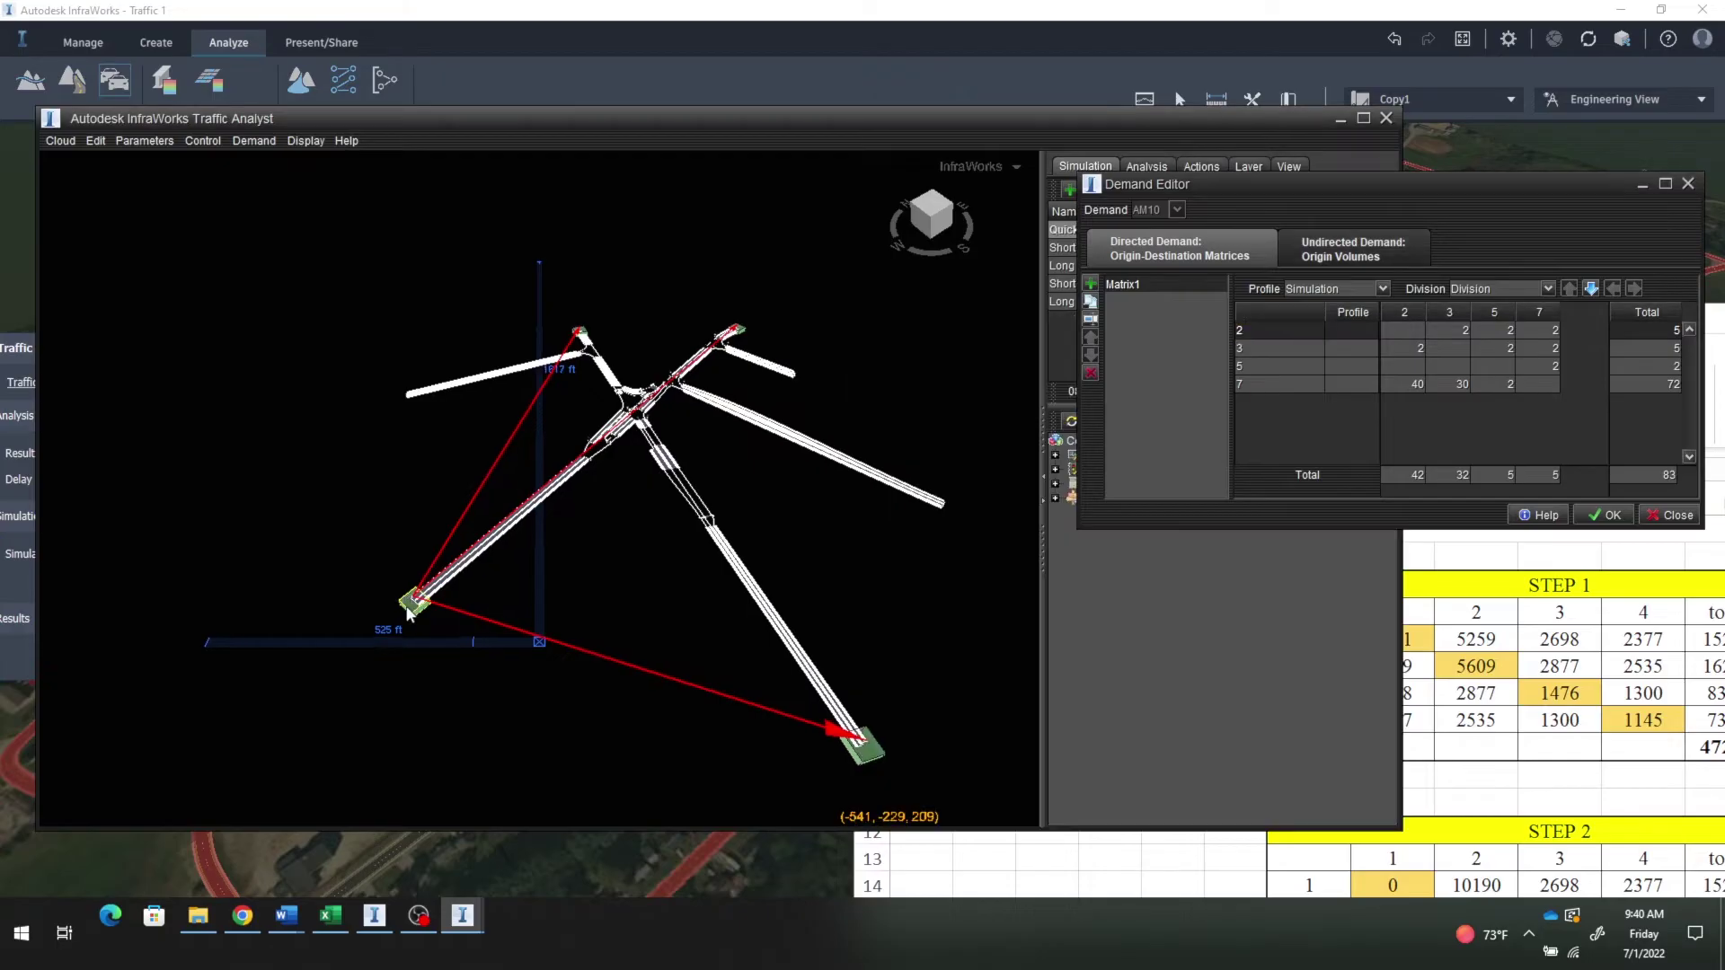
{"action": "left_click", "coordinate": [409, 609]}
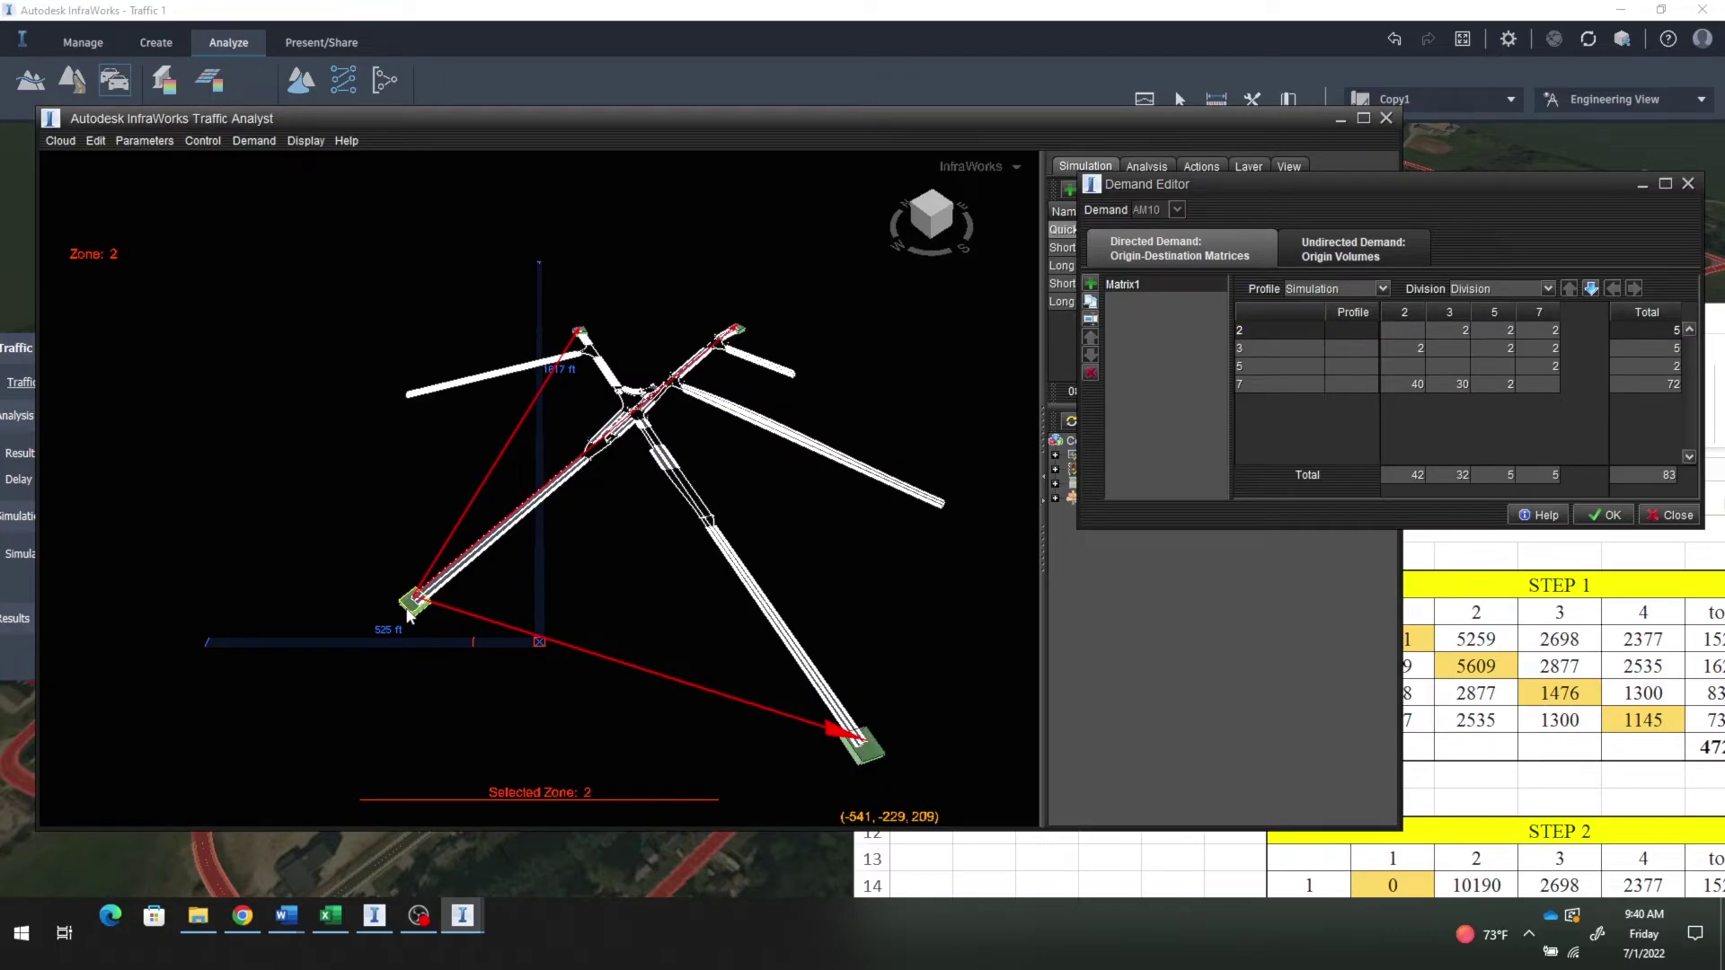
{"action": "right_click", "coordinate": [409, 613]}
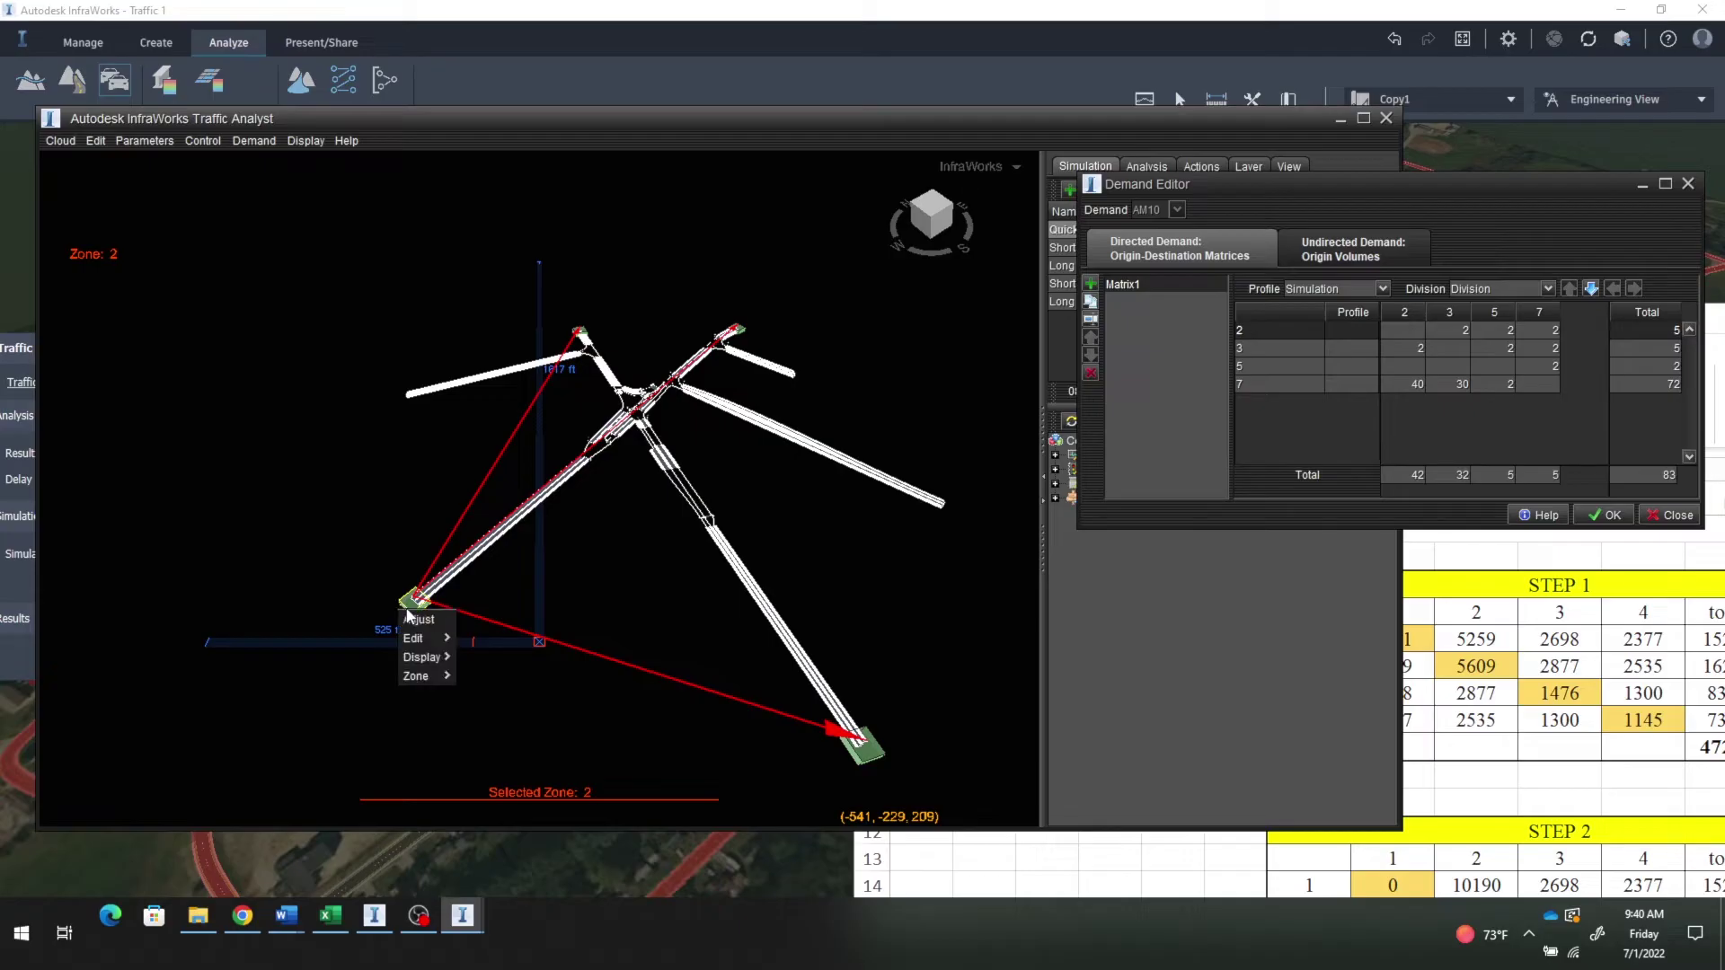
{"action": "mouse_move", "coordinate": [425, 639]}
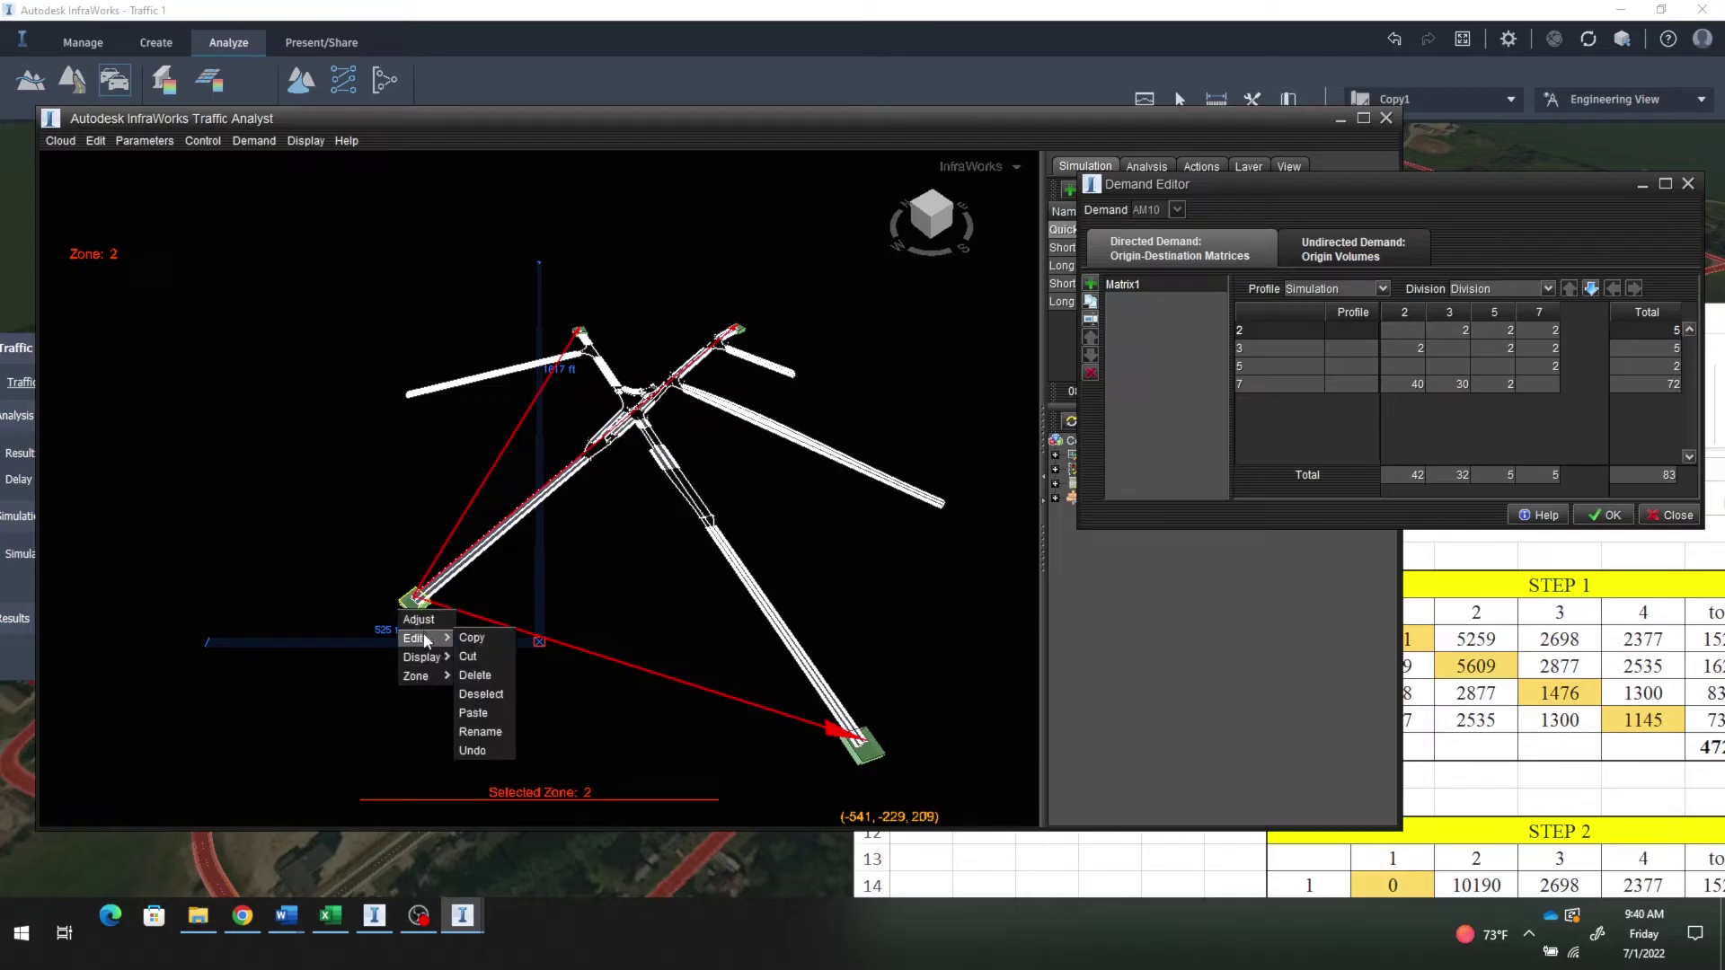
{"action": "left_click", "coordinate": [488, 735]}
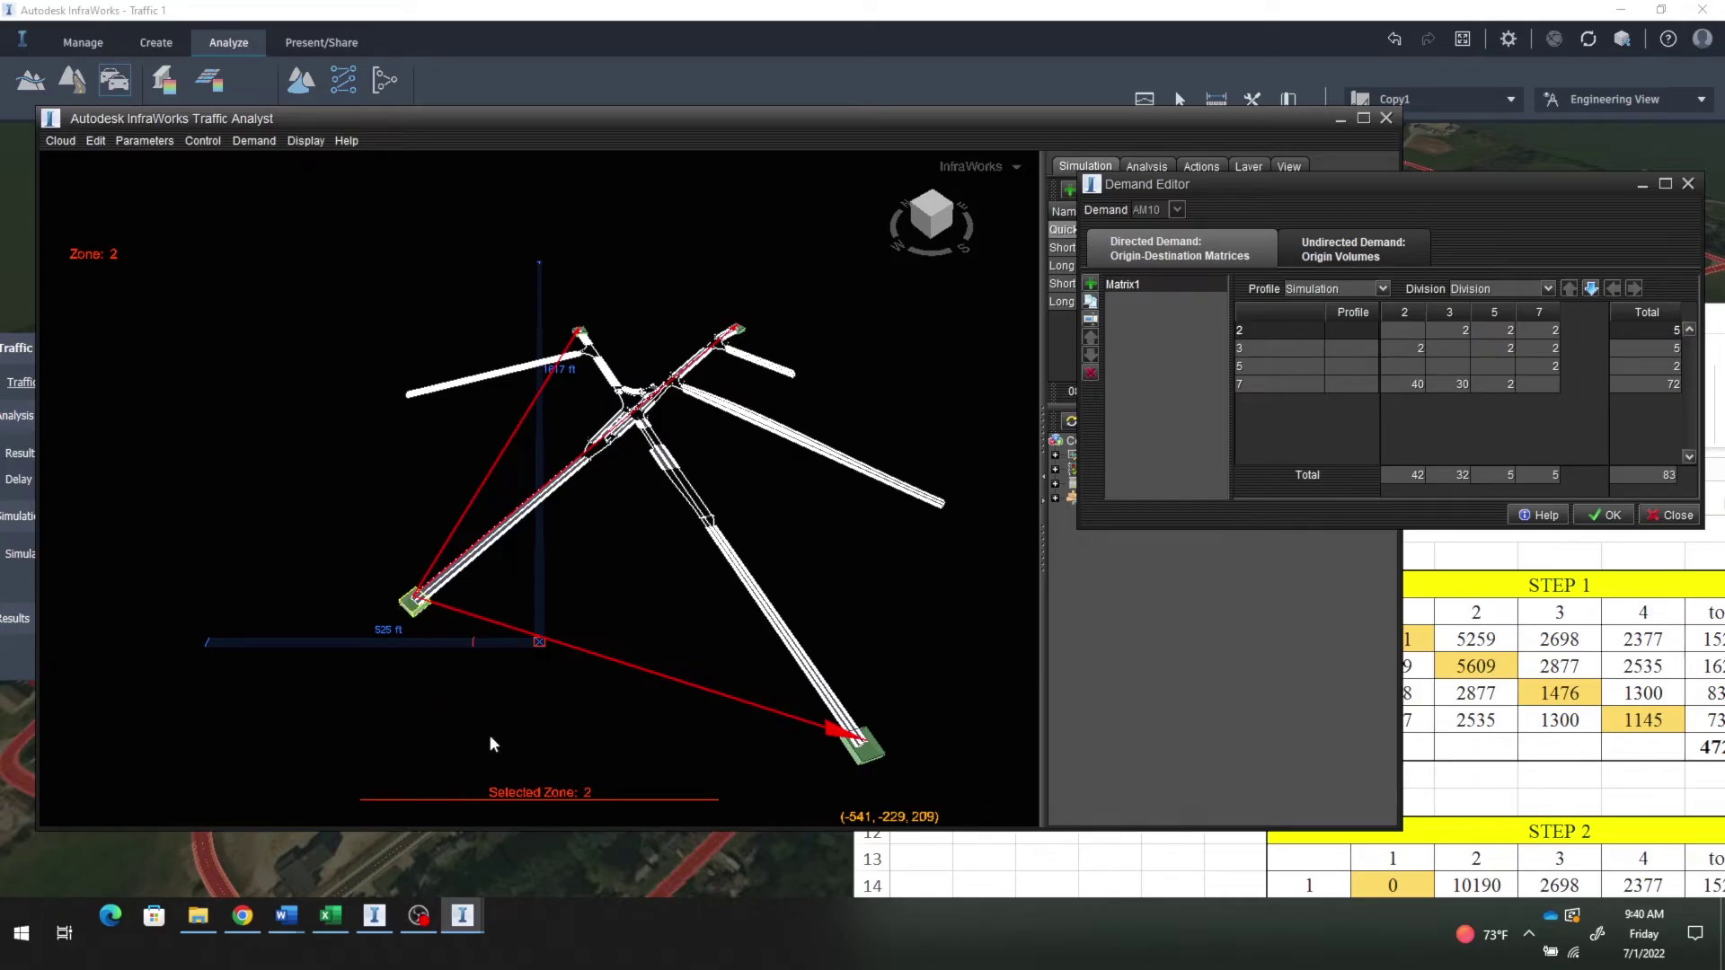
{"action": "key", "text": "BackSpace"}
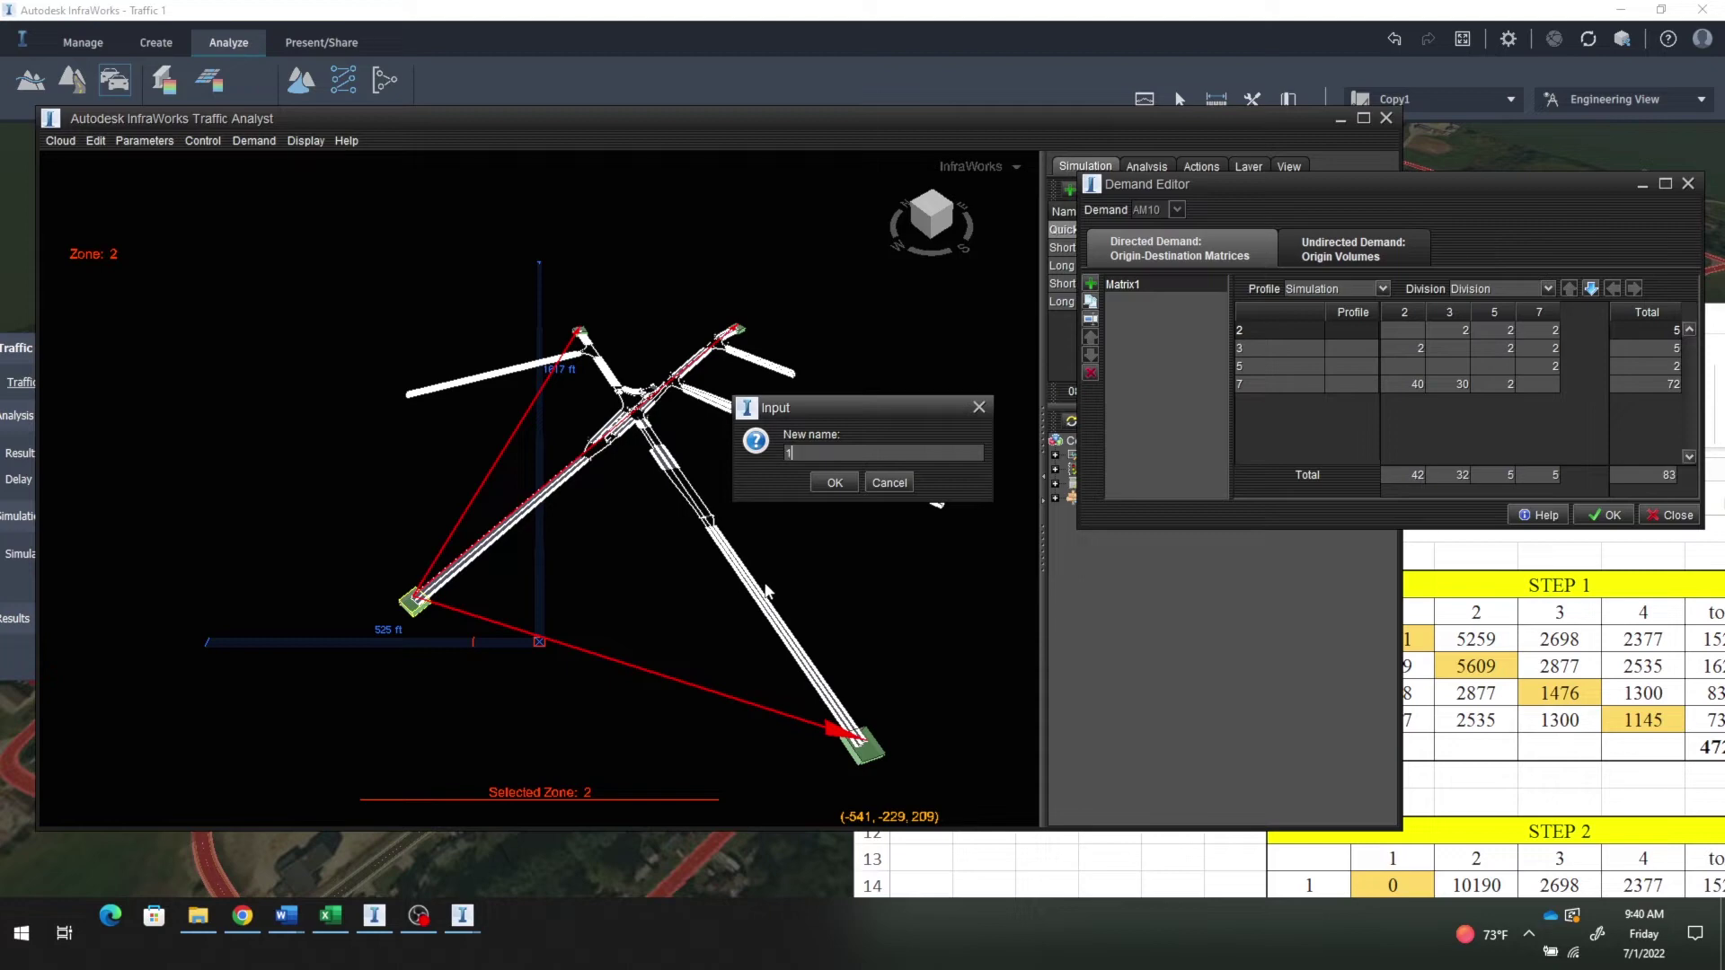
{"action": "type", "text": "1"}
{"action": "left_click", "coordinate": [839, 485]}
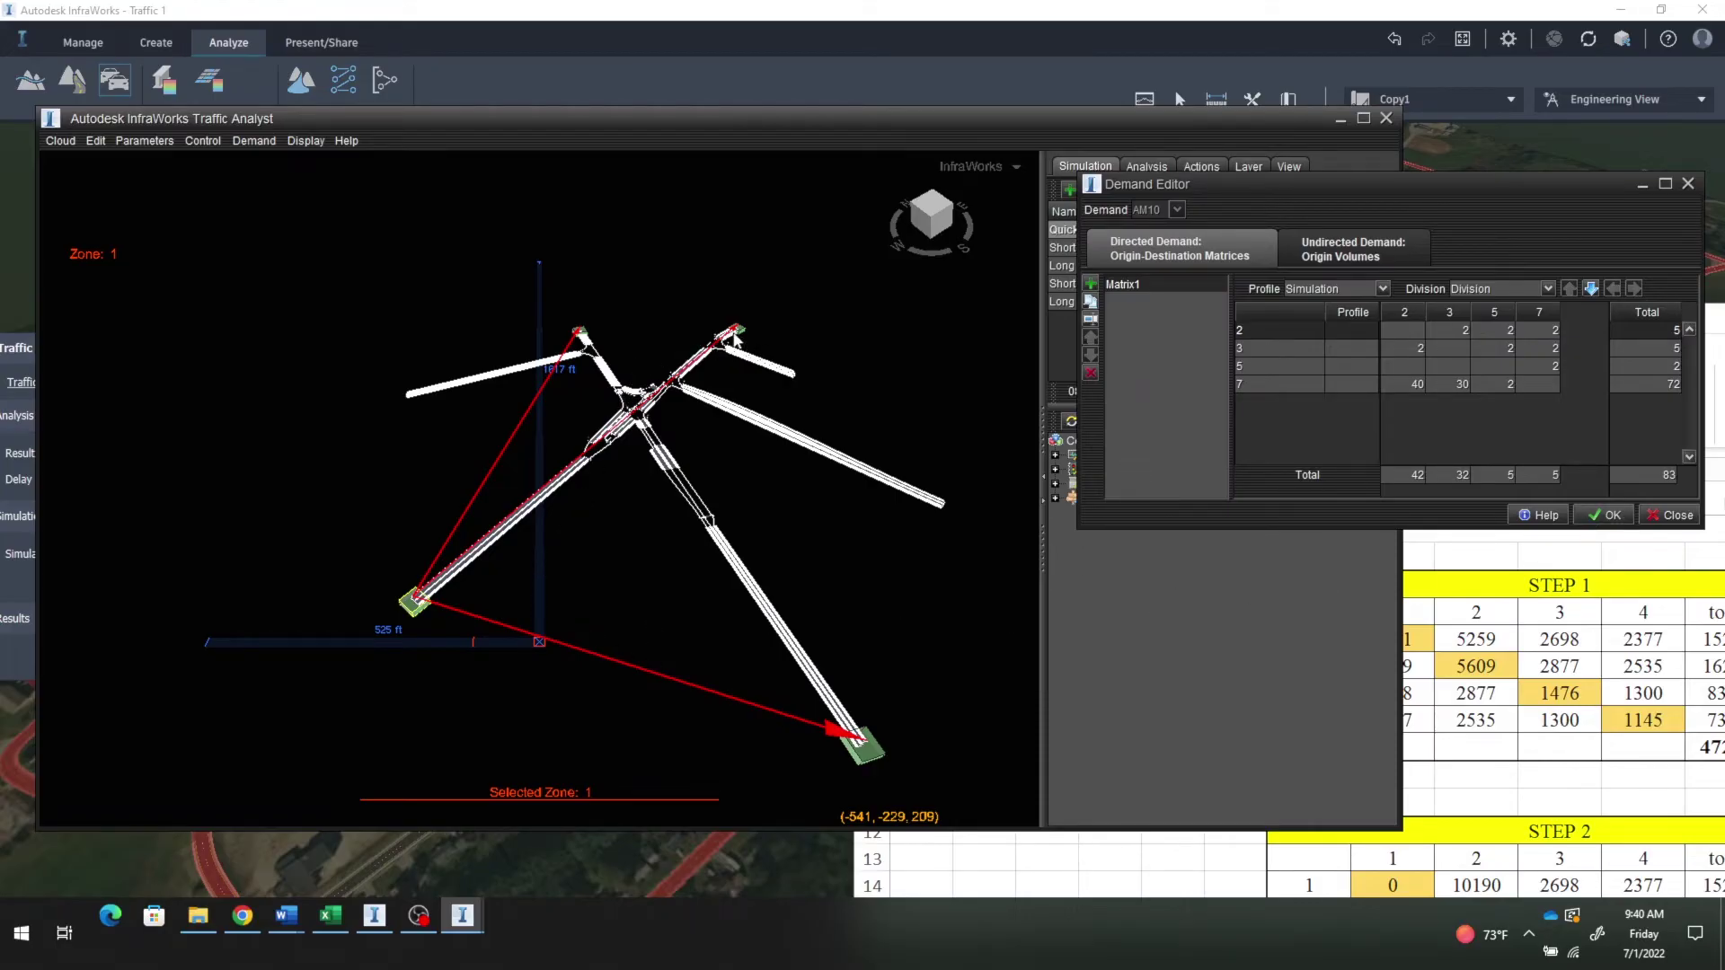
Step: Rename zone 5 at the outer end of the northeast leg as 2
{"action": "scroll", "coordinate": [737, 339], "scroll_direction": "up", "scroll_amount": 3}
{"action": "scroll", "coordinate": [737, 339], "scroll_direction": "up", "scroll_amount": 4}
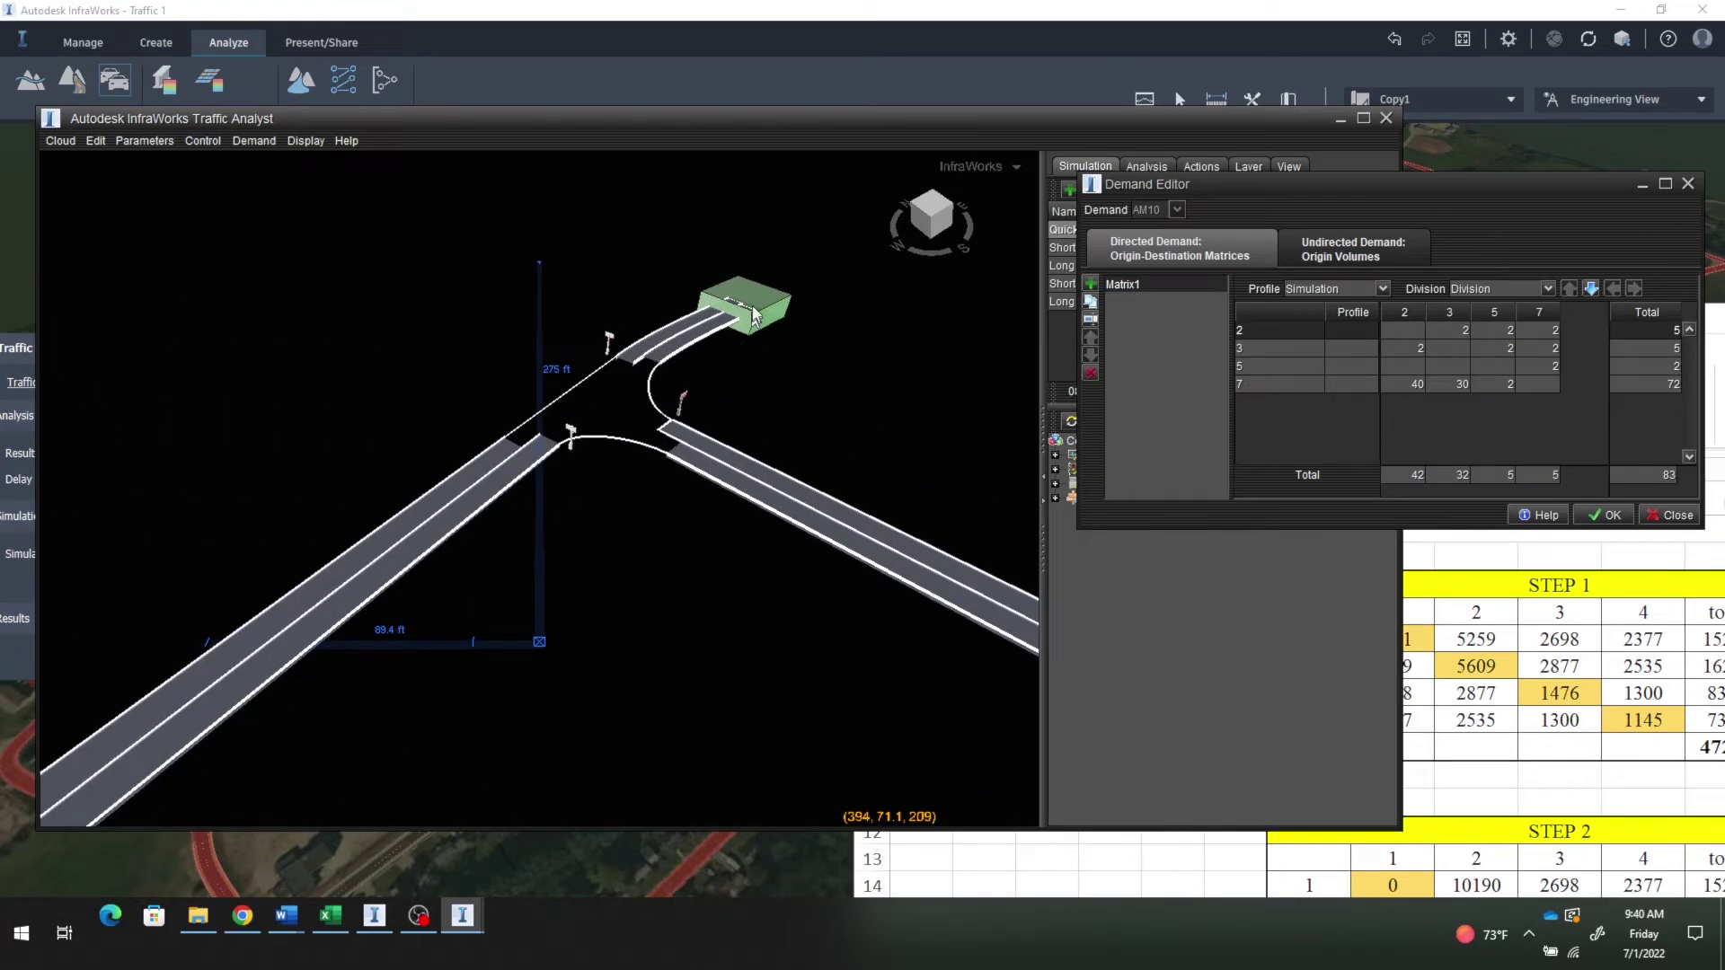
{"action": "left_click", "coordinate": [754, 313]}
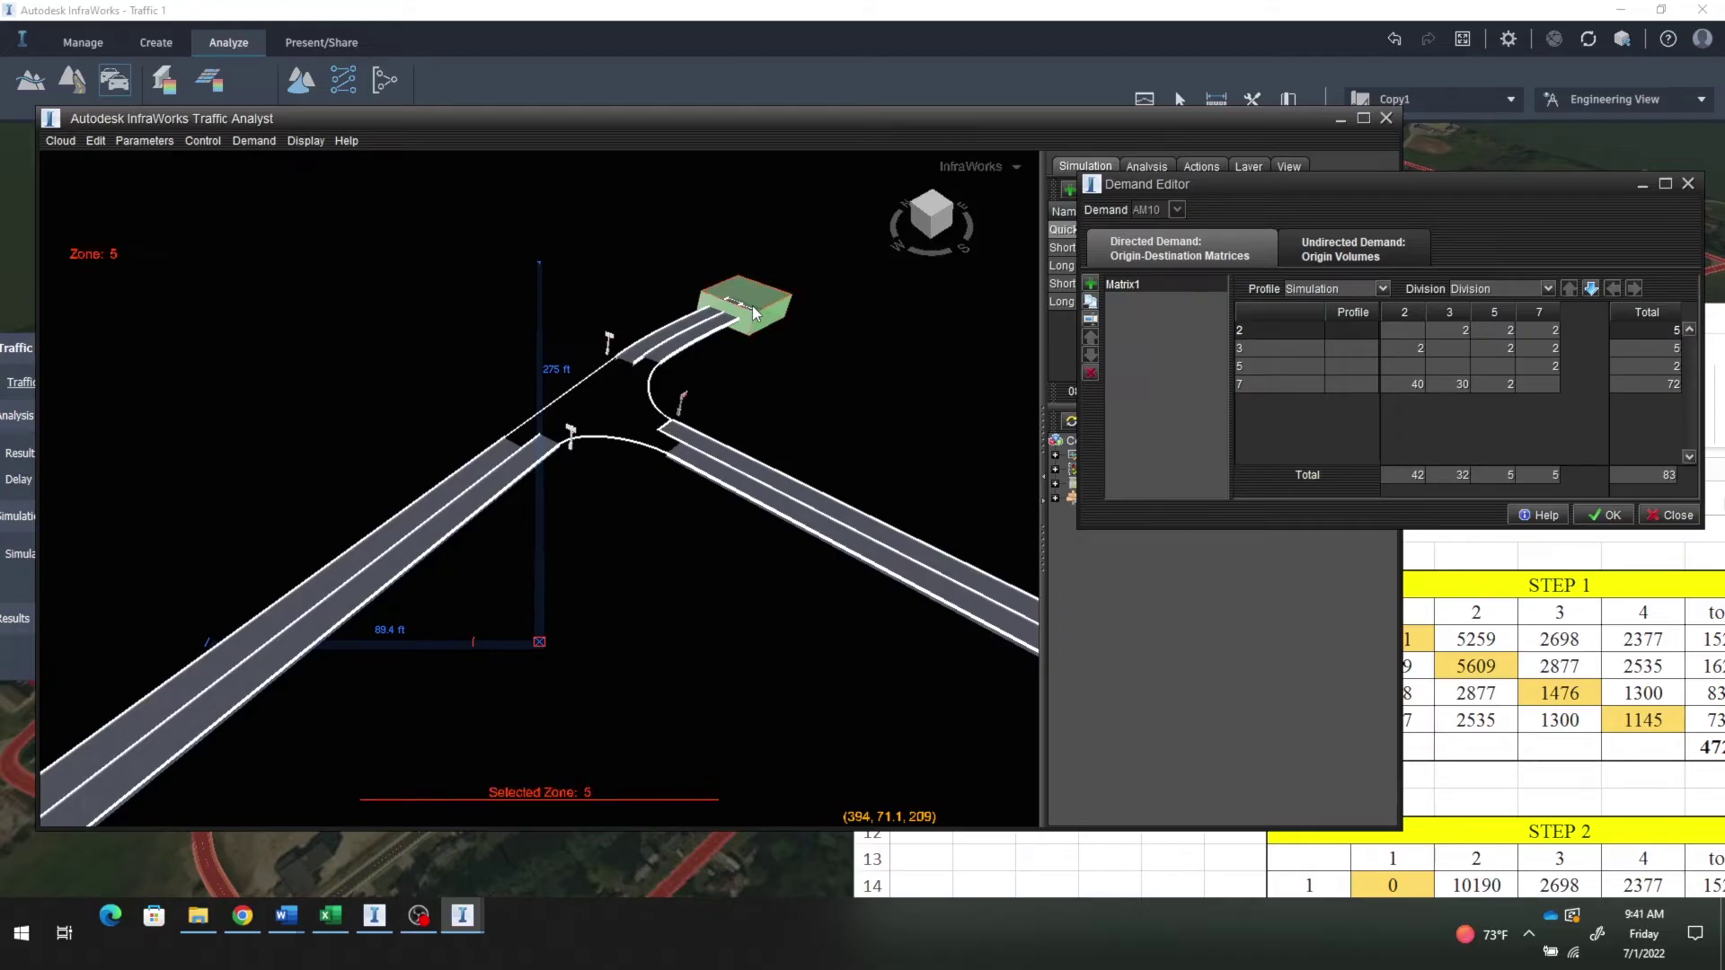
{"action": "right_click", "coordinate": [752, 306]}
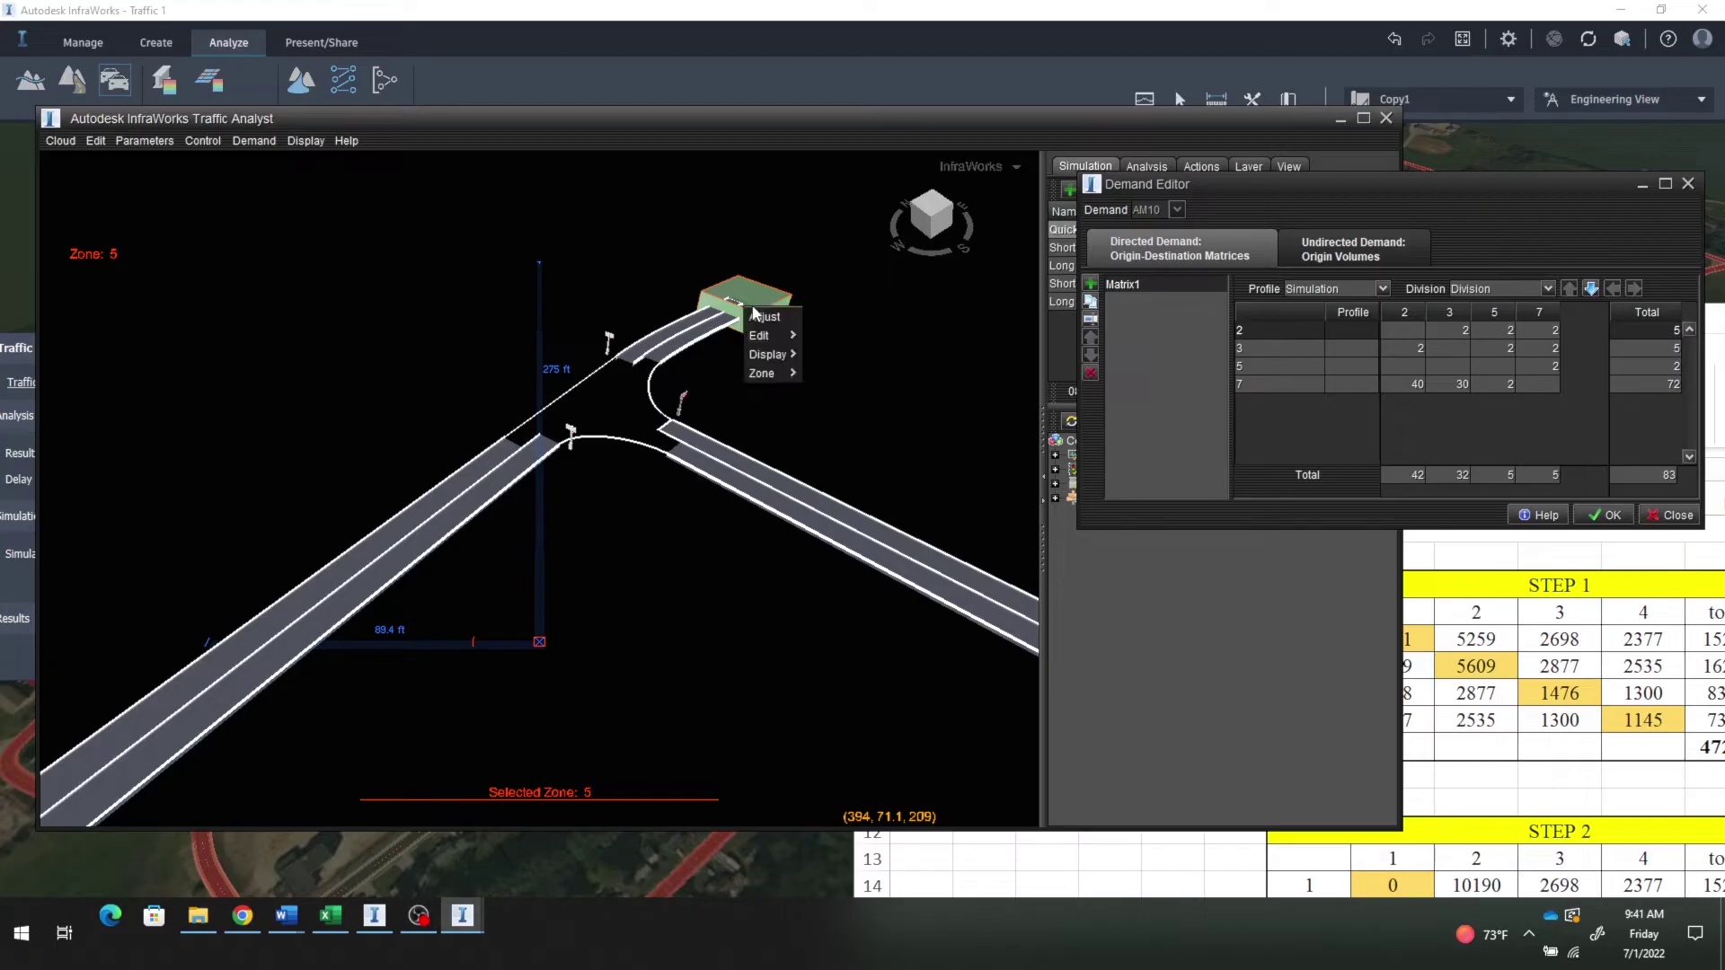
{"action": "mouse_move", "coordinate": [762, 340]}
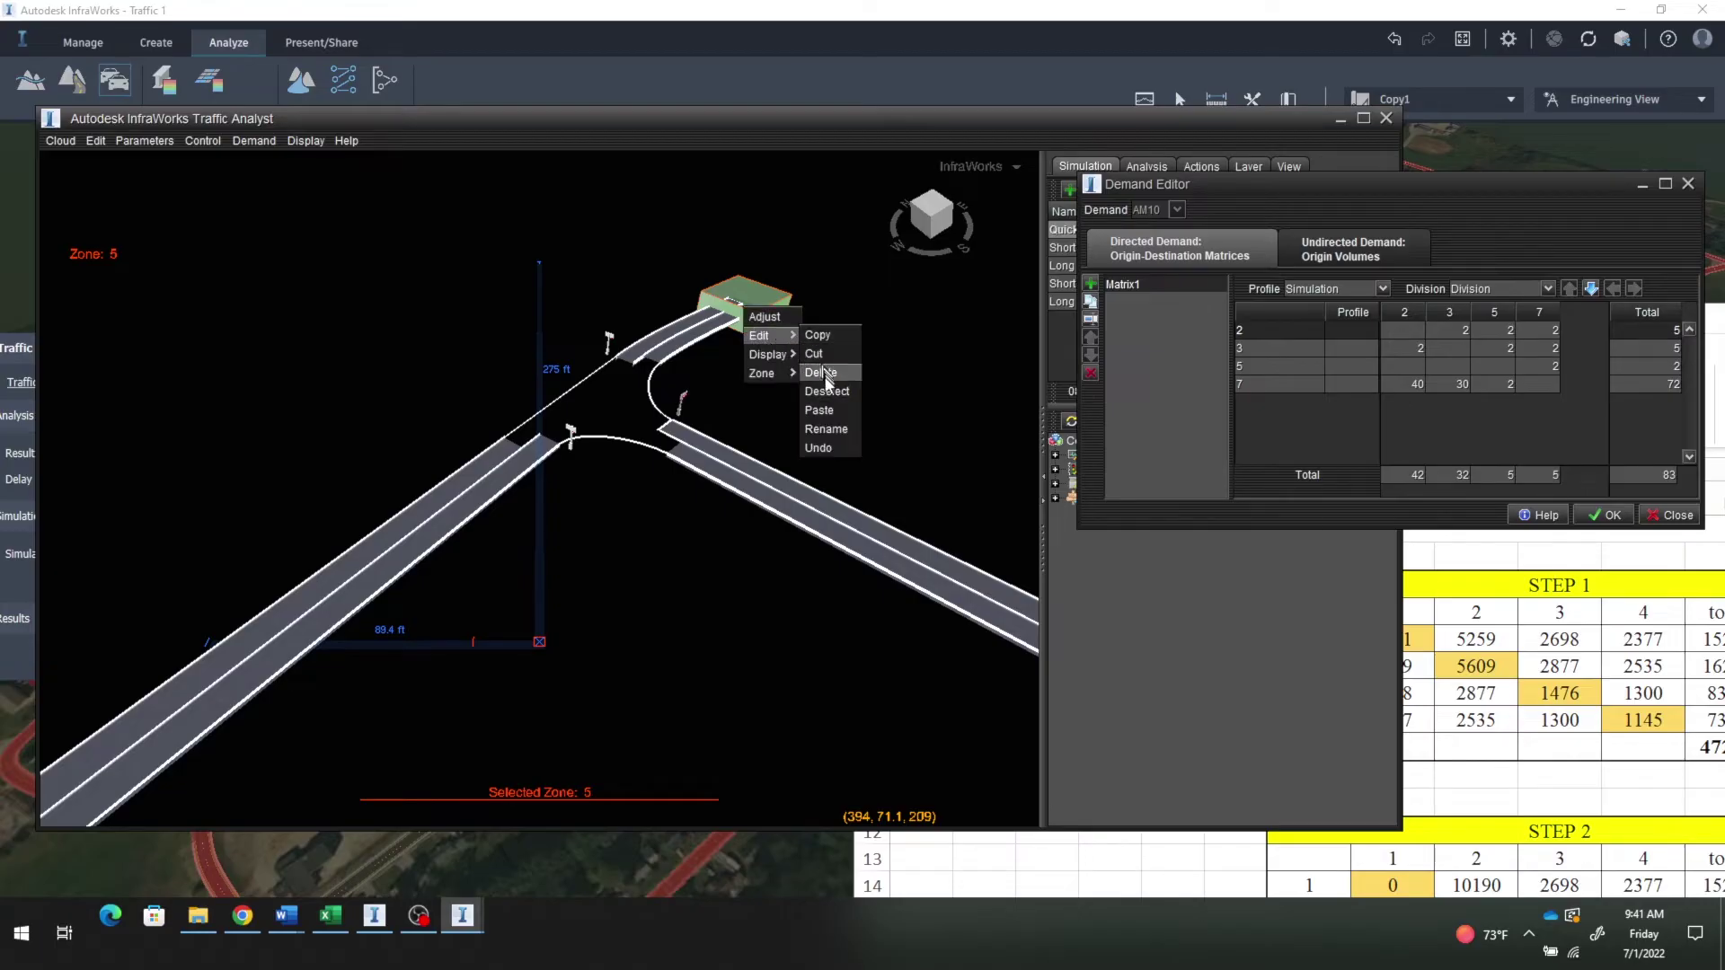
{"action": "left_click", "coordinate": [834, 430]}
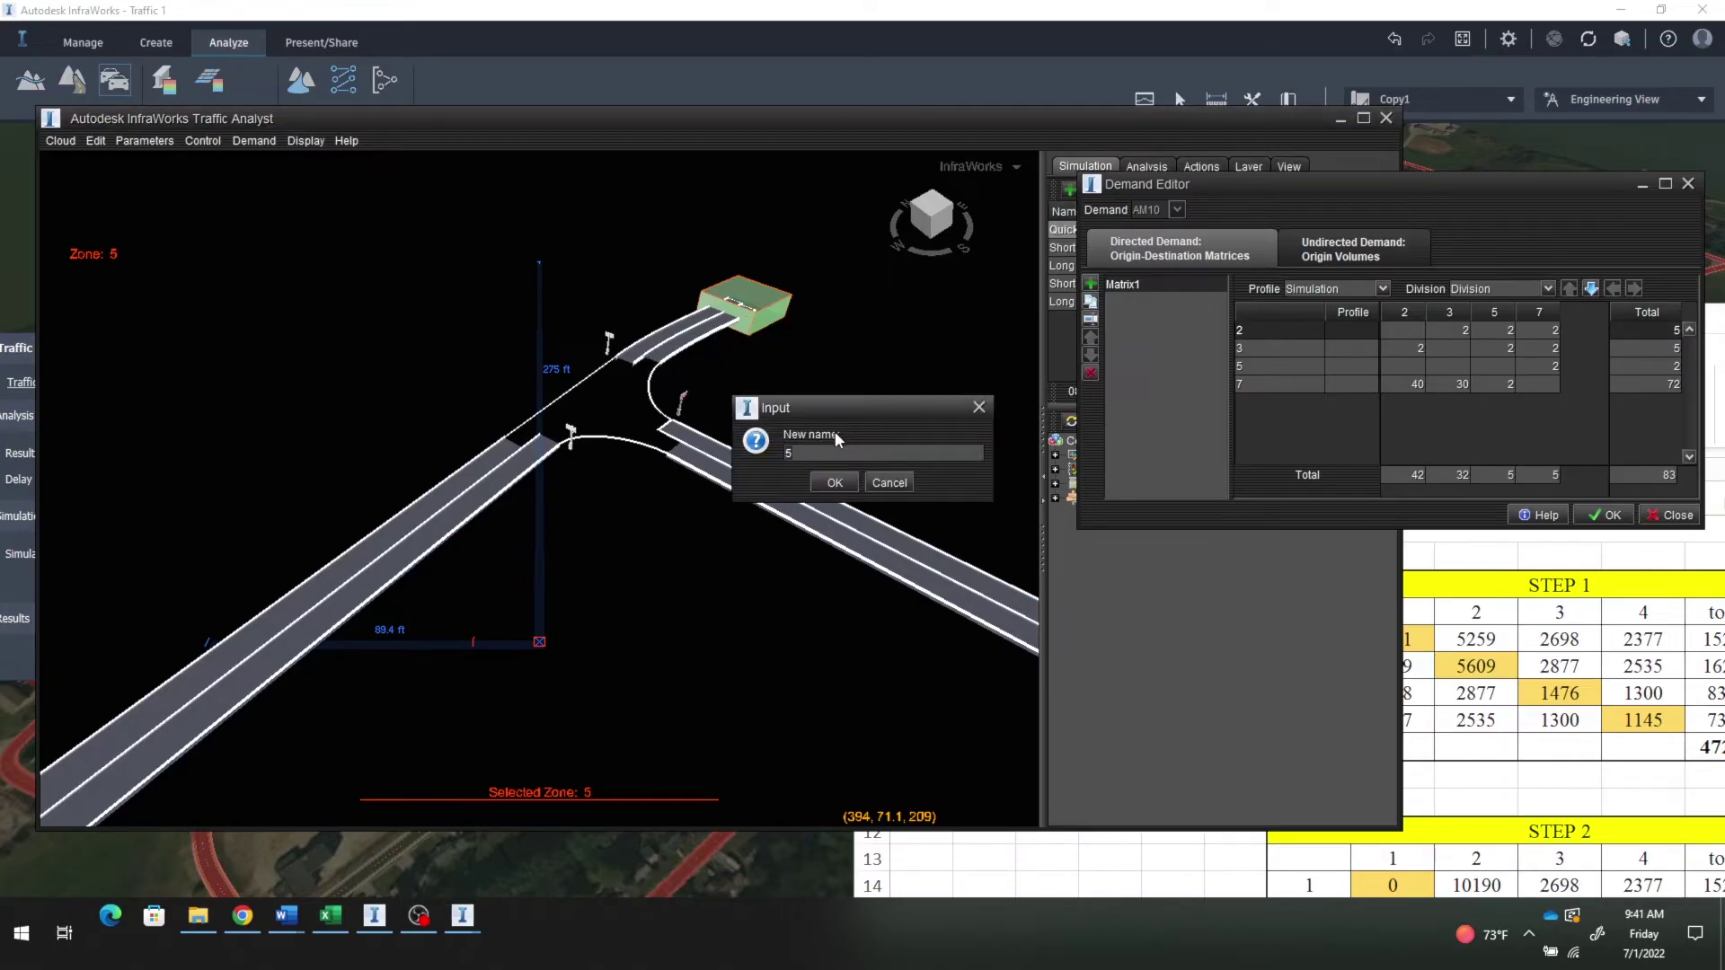
{"action": "key", "text": "BackSpace"}
{"action": "type", "text": "2"}
{"action": "left_click", "coordinate": [834, 483]}
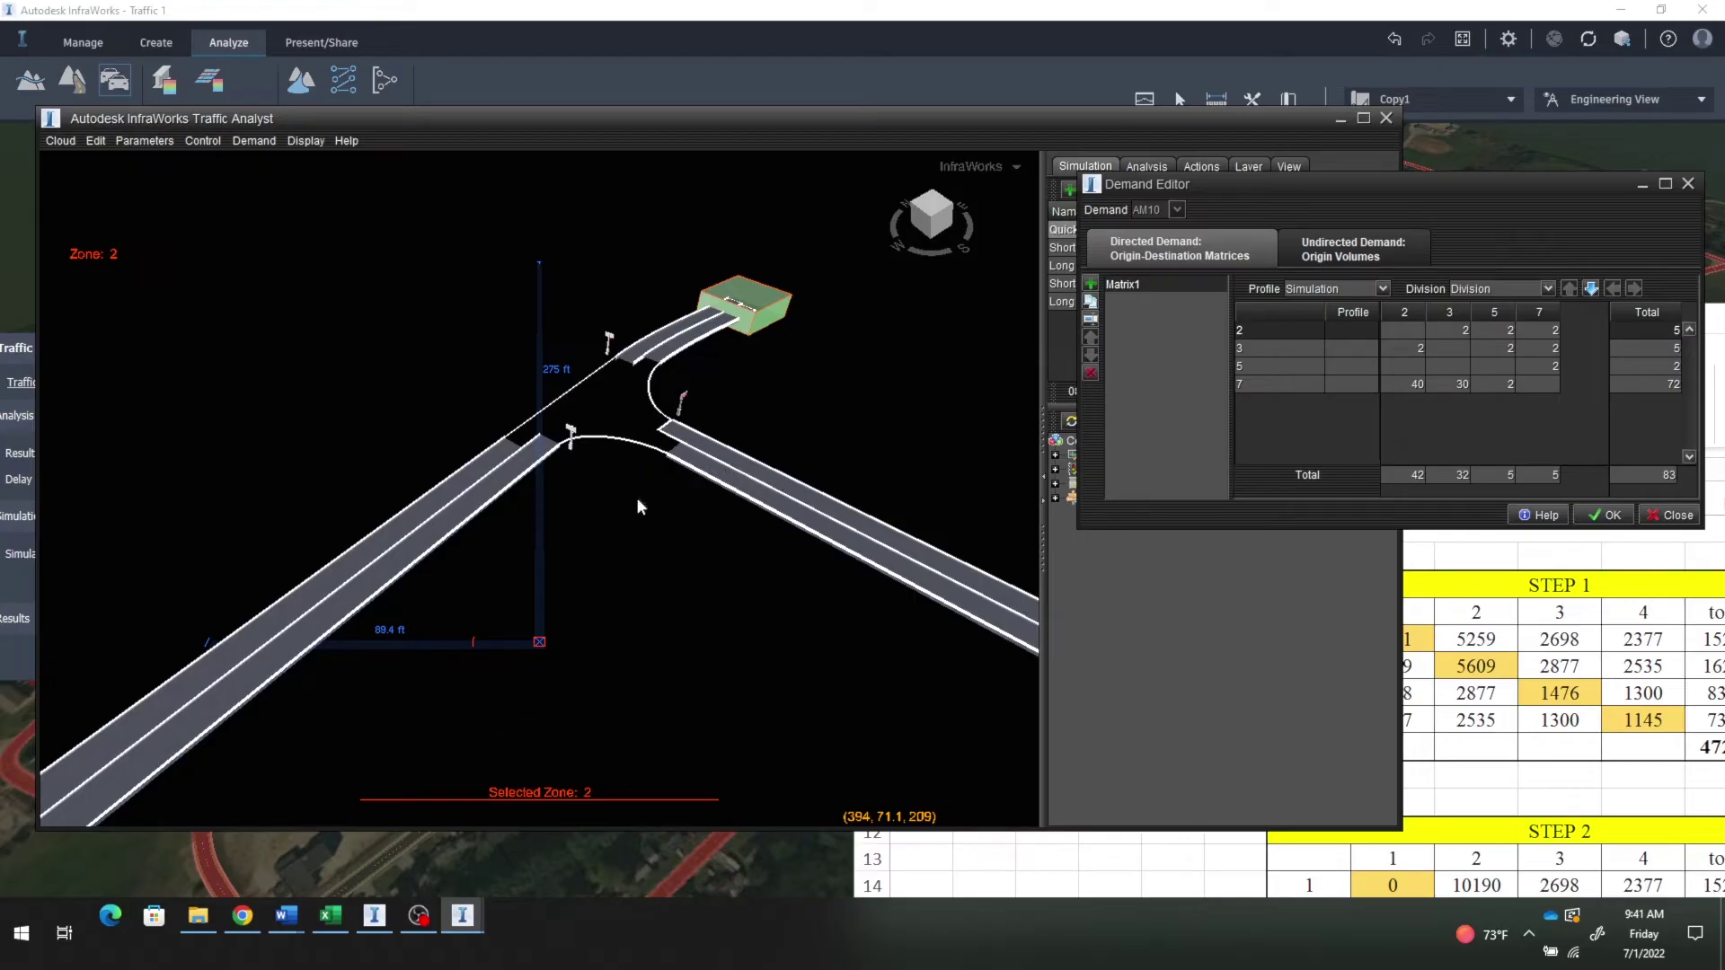
Step: Bring the zone at the outer end of the north leg into view and clear the road selection
{"action": "scroll", "coordinate": [548, 520], "scroll_direction": "down", "scroll_amount": 5}
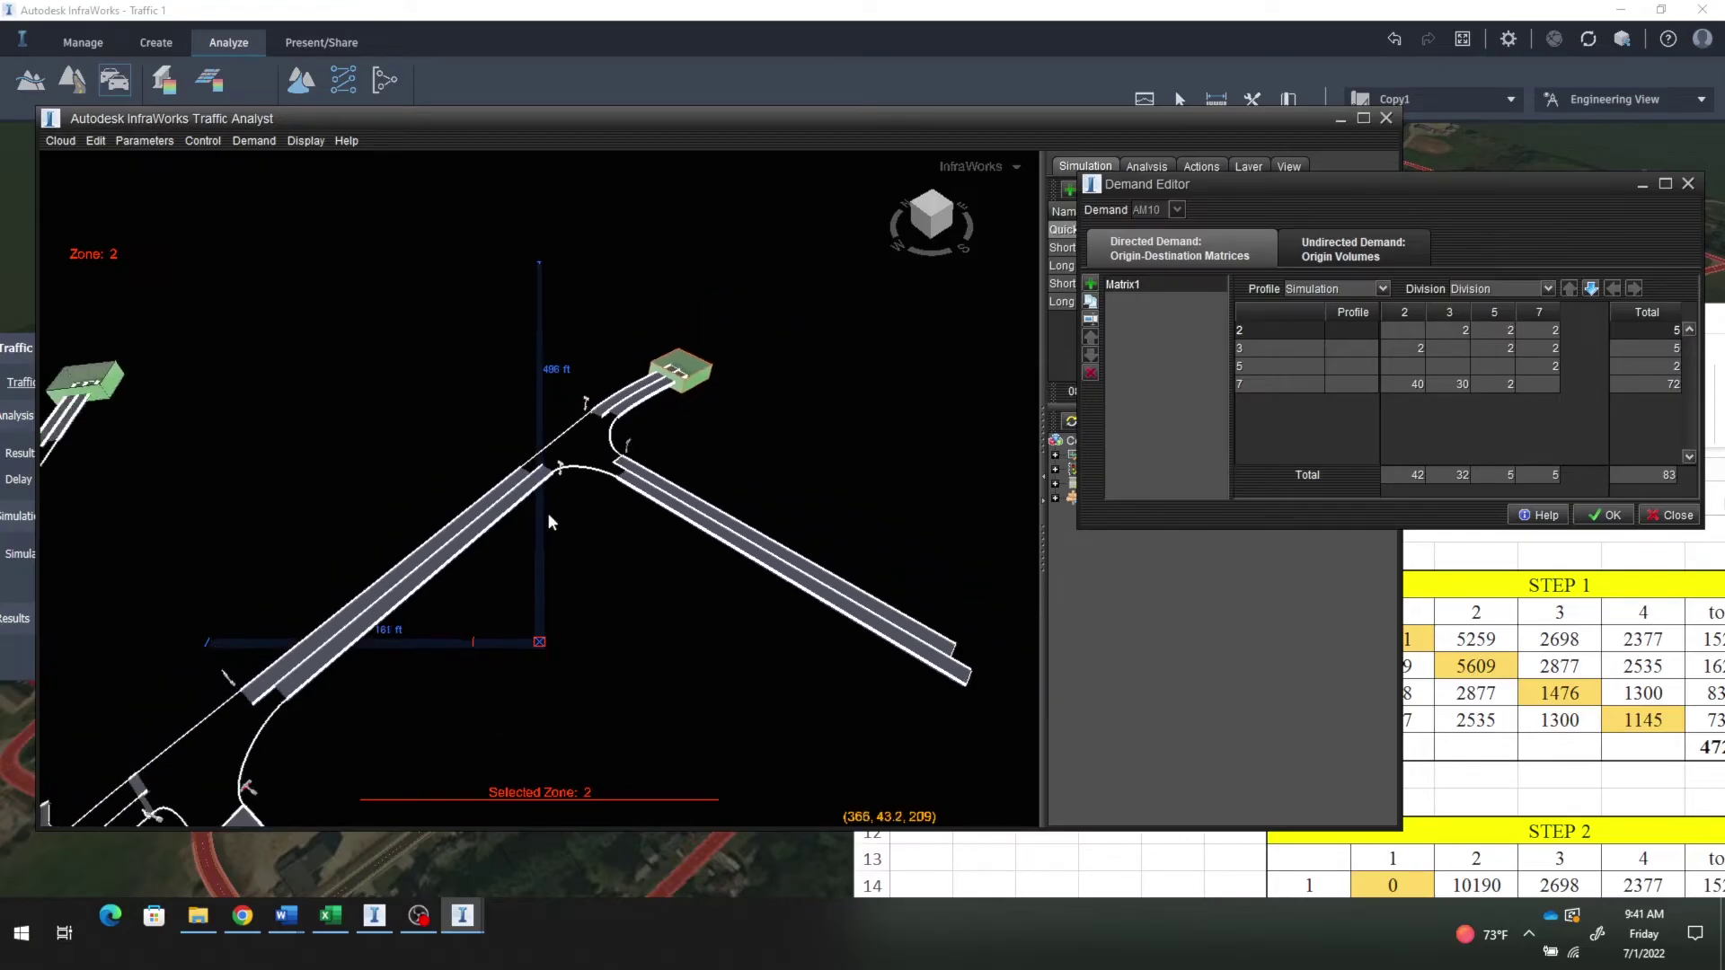
{"action": "scroll", "coordinate": [550, 526], "scroll_direction": "down", "scroll_amount": 2}
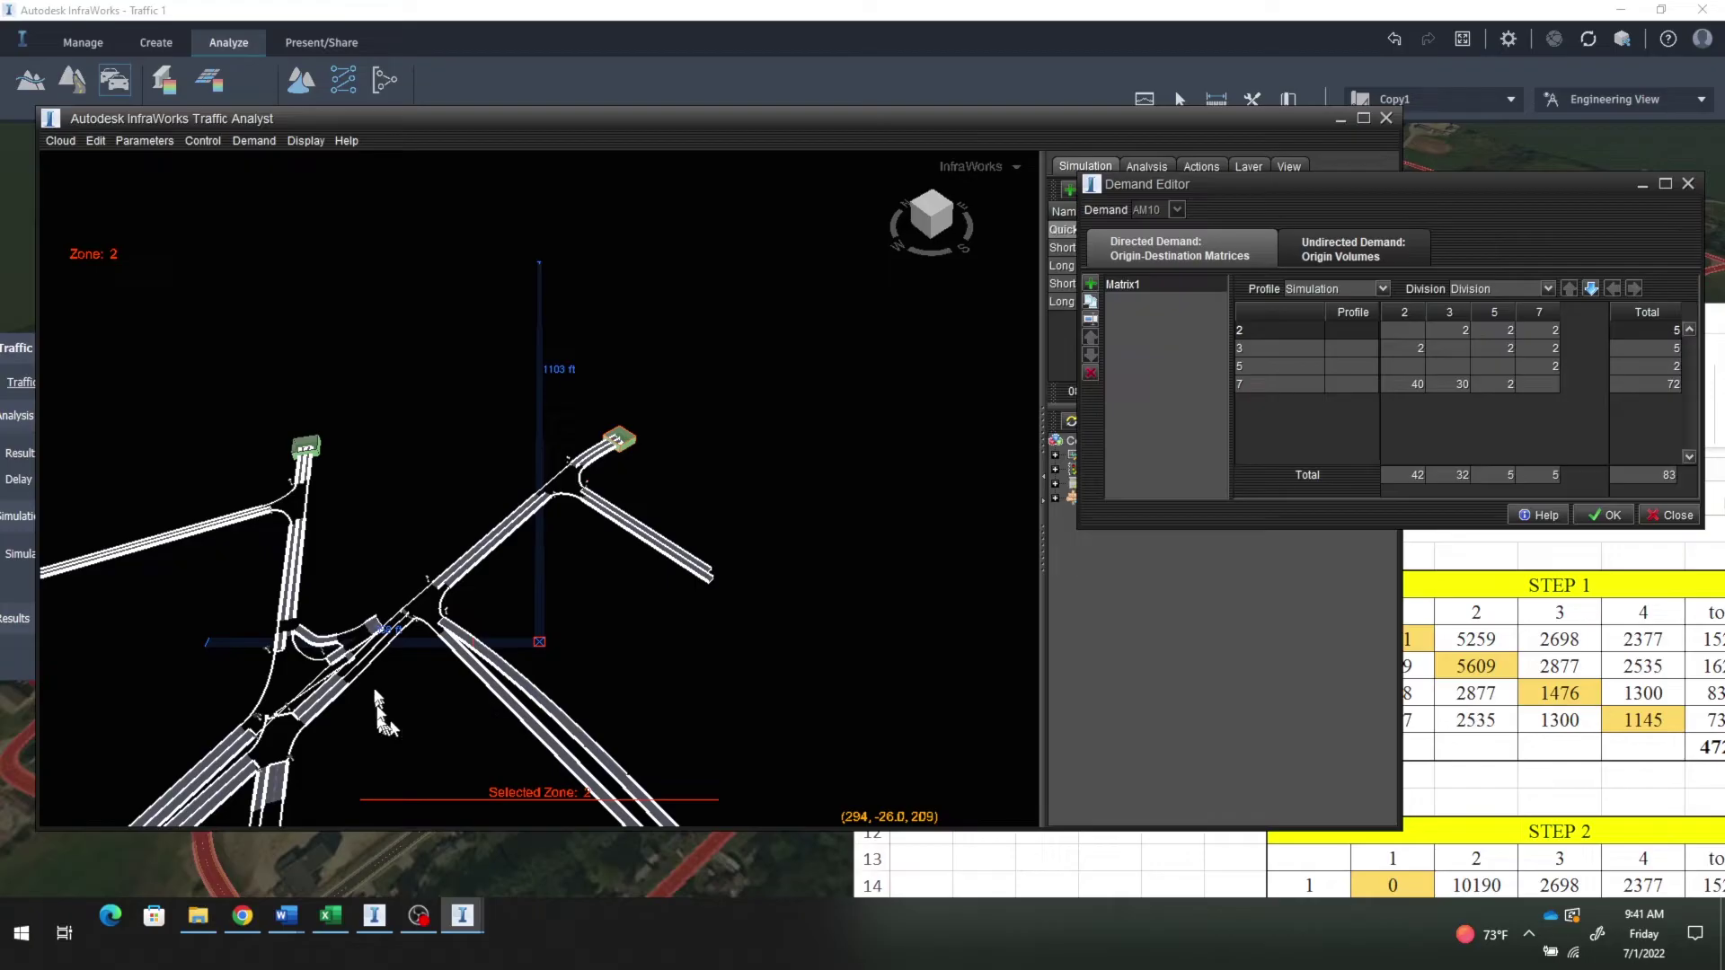
{"action": "left_click", "coordinate": [369, 684]}
{"action": "left_click_drag", "start_coordinate": [402, 715], "coordinate": [590, 619]}
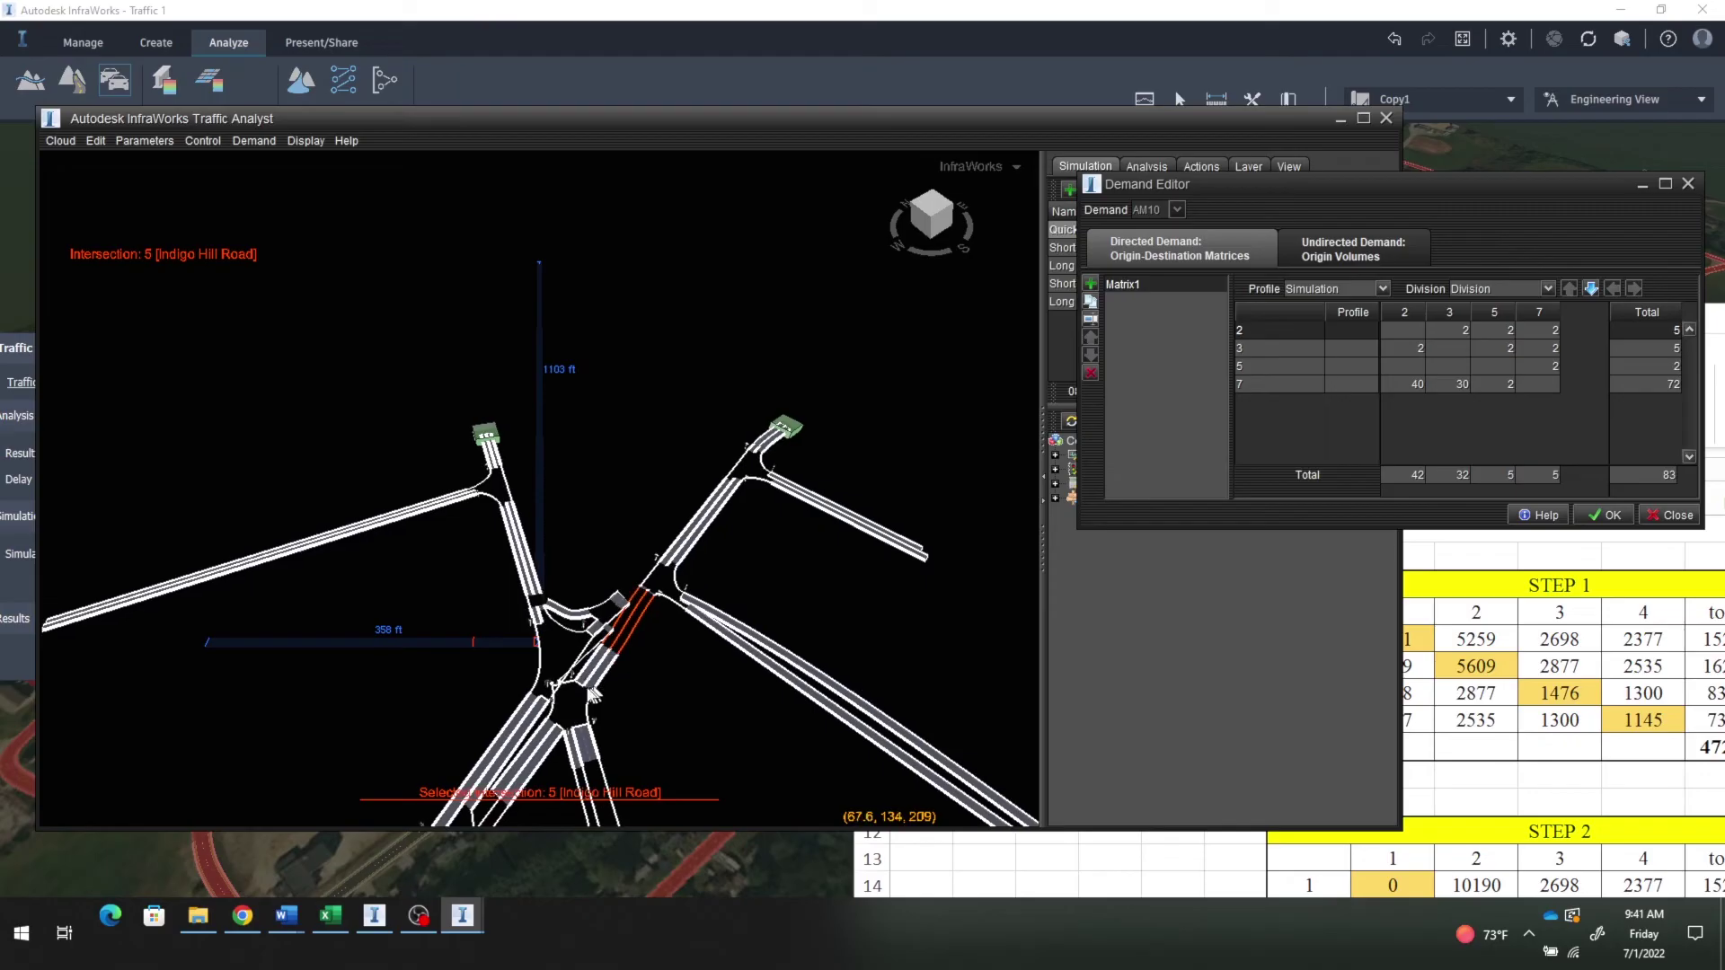
{"action": "left_click", "coordinate": [584, 476]}
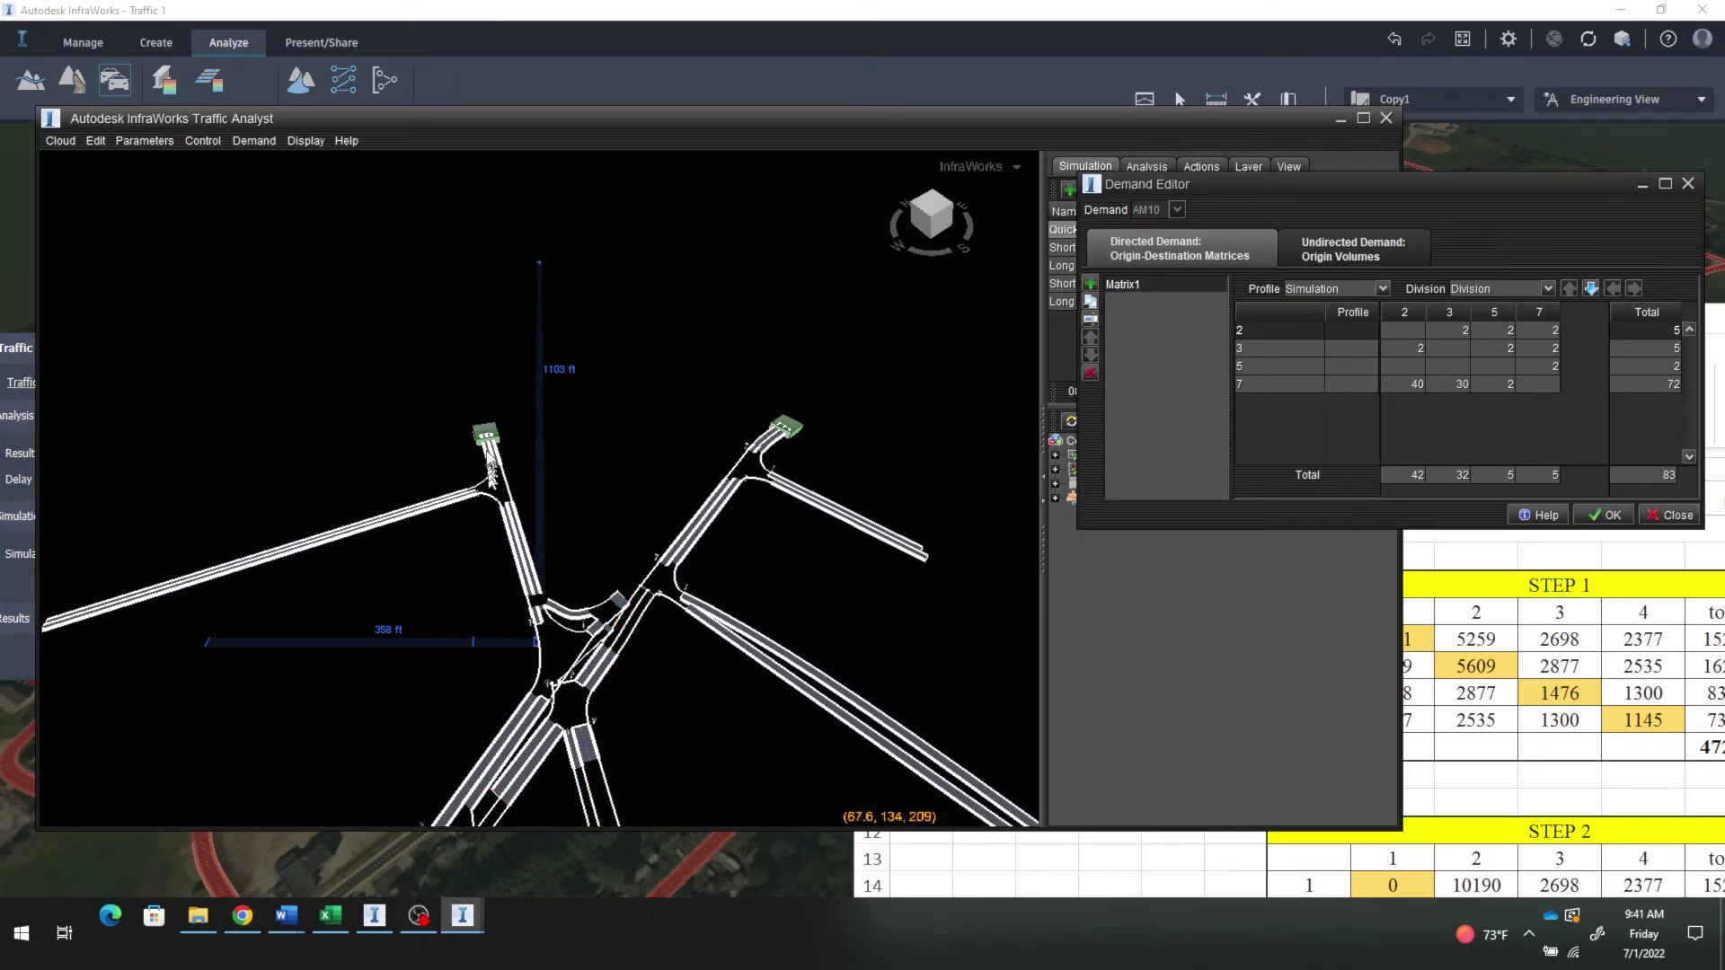
Step: Highlight origin 3 of the demand matrix and examine its demand lines across the road network
{"action": "scroll", "coordinate": [489, 456], "scroll_direction": "up", "scroll_amount": 5}
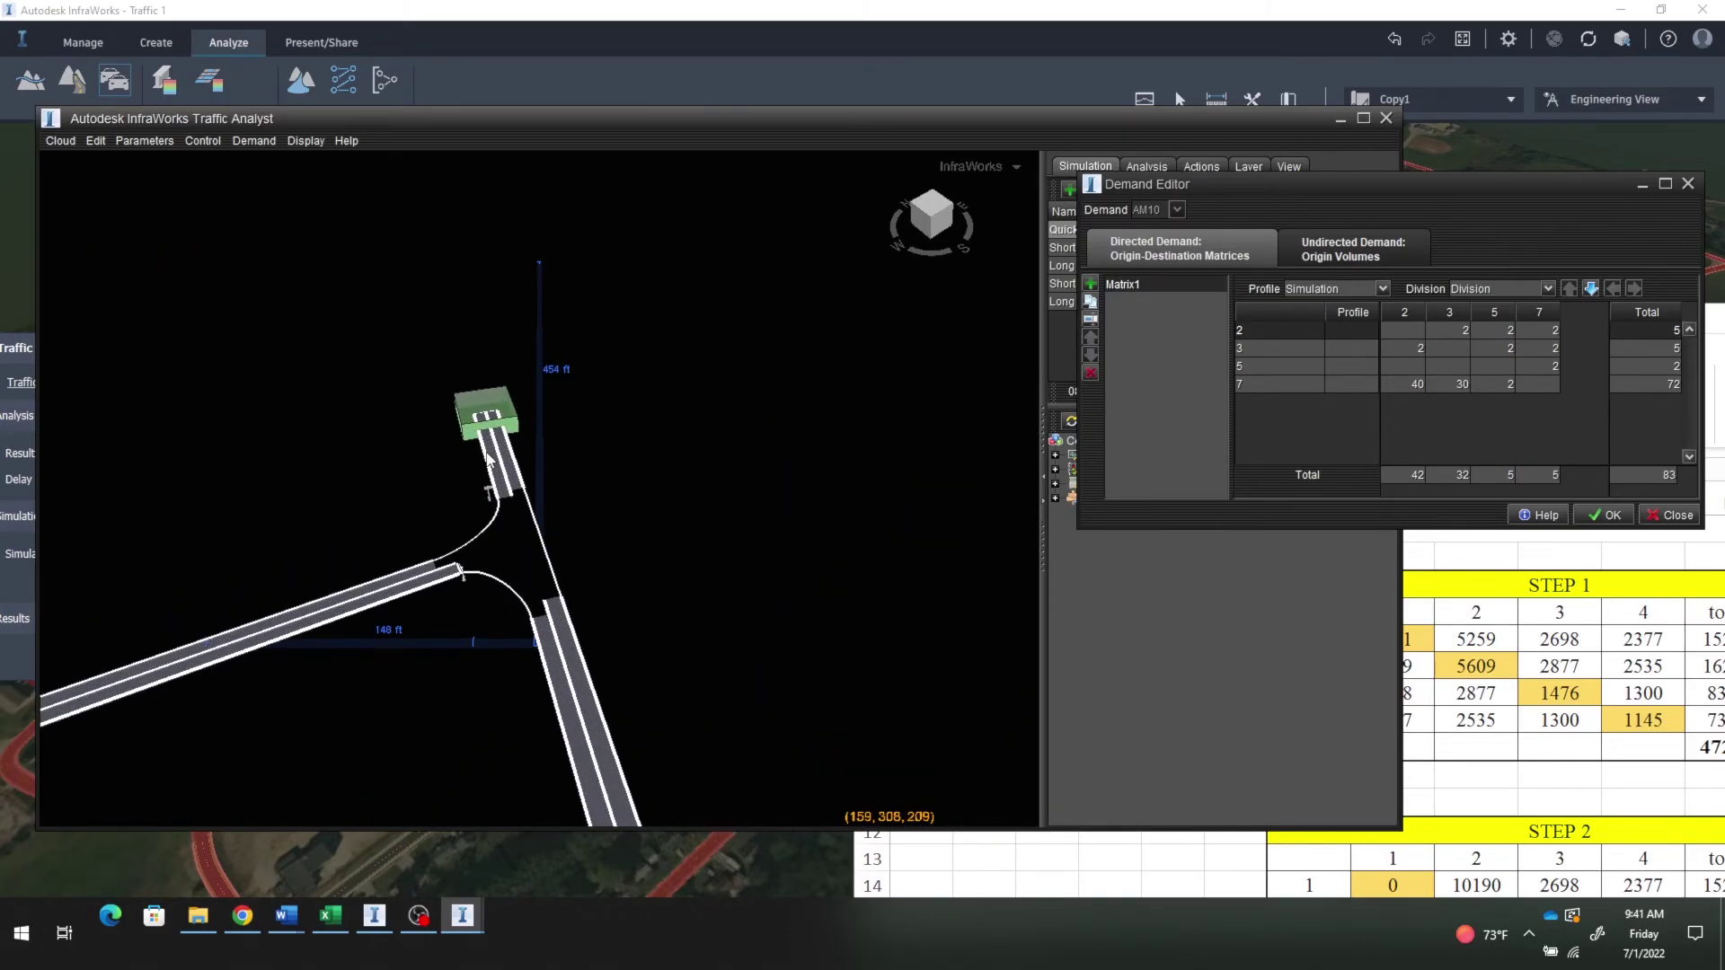
{"action": "left_click", "coordinate": [1241, 352]}
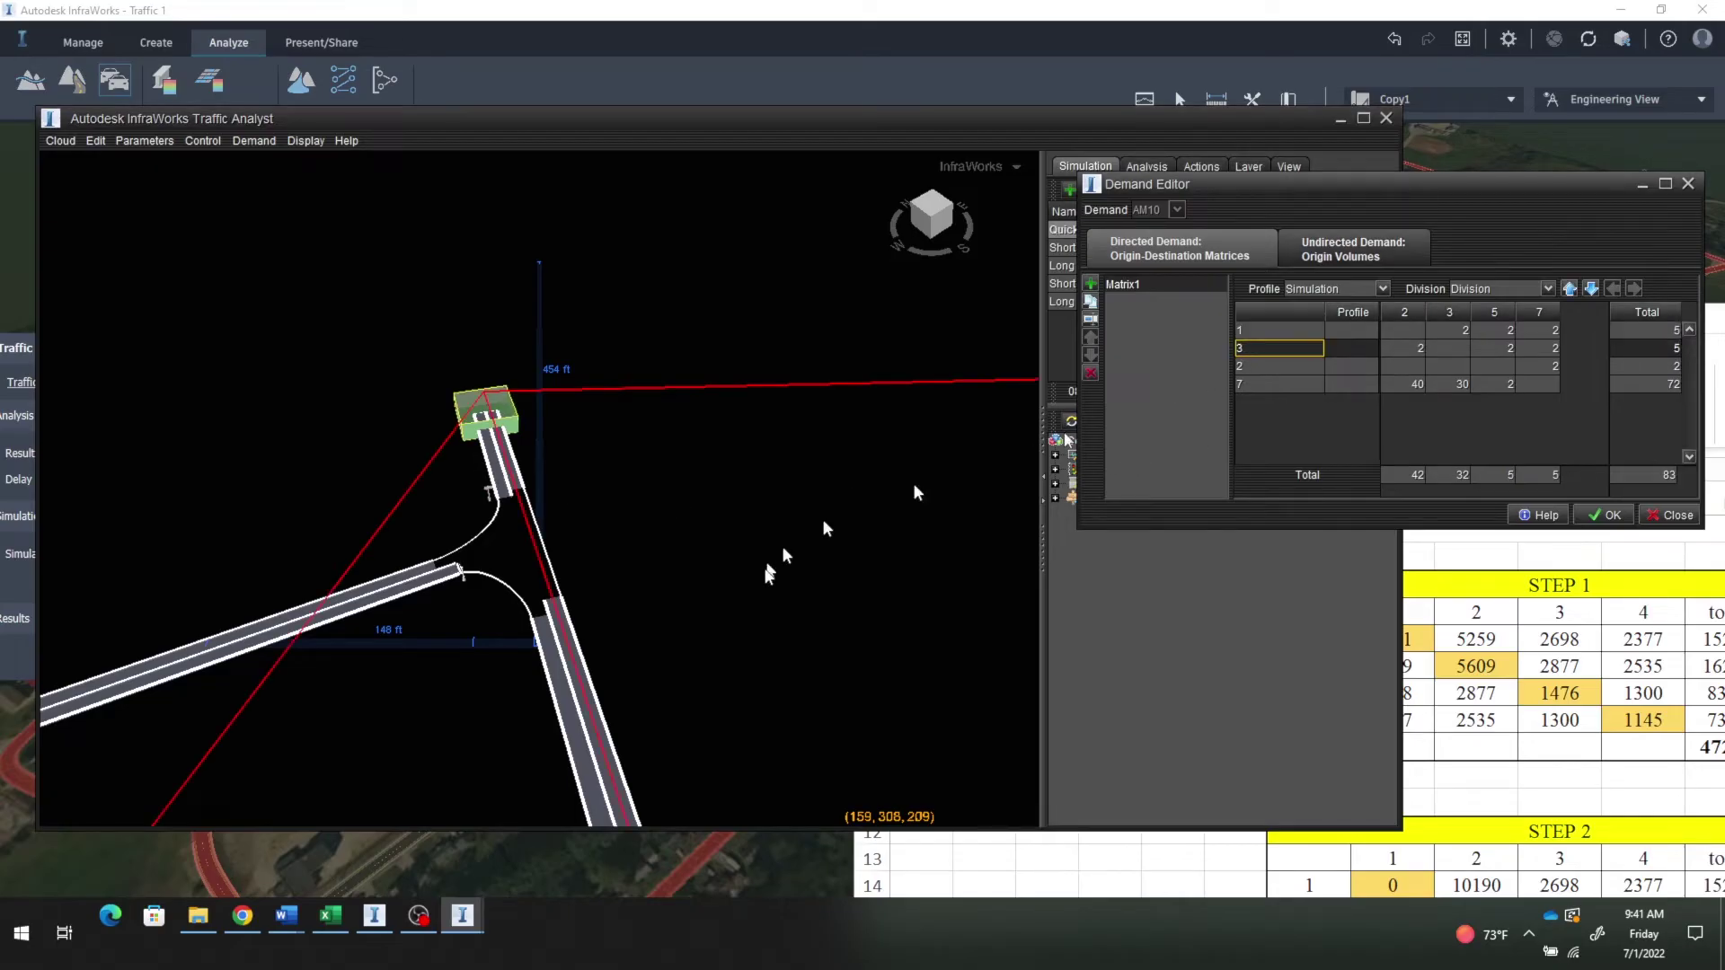
{"action": "scroll", "coordinate": [765, 568], "scroll_direction": "down", "scroll_amount": 5}
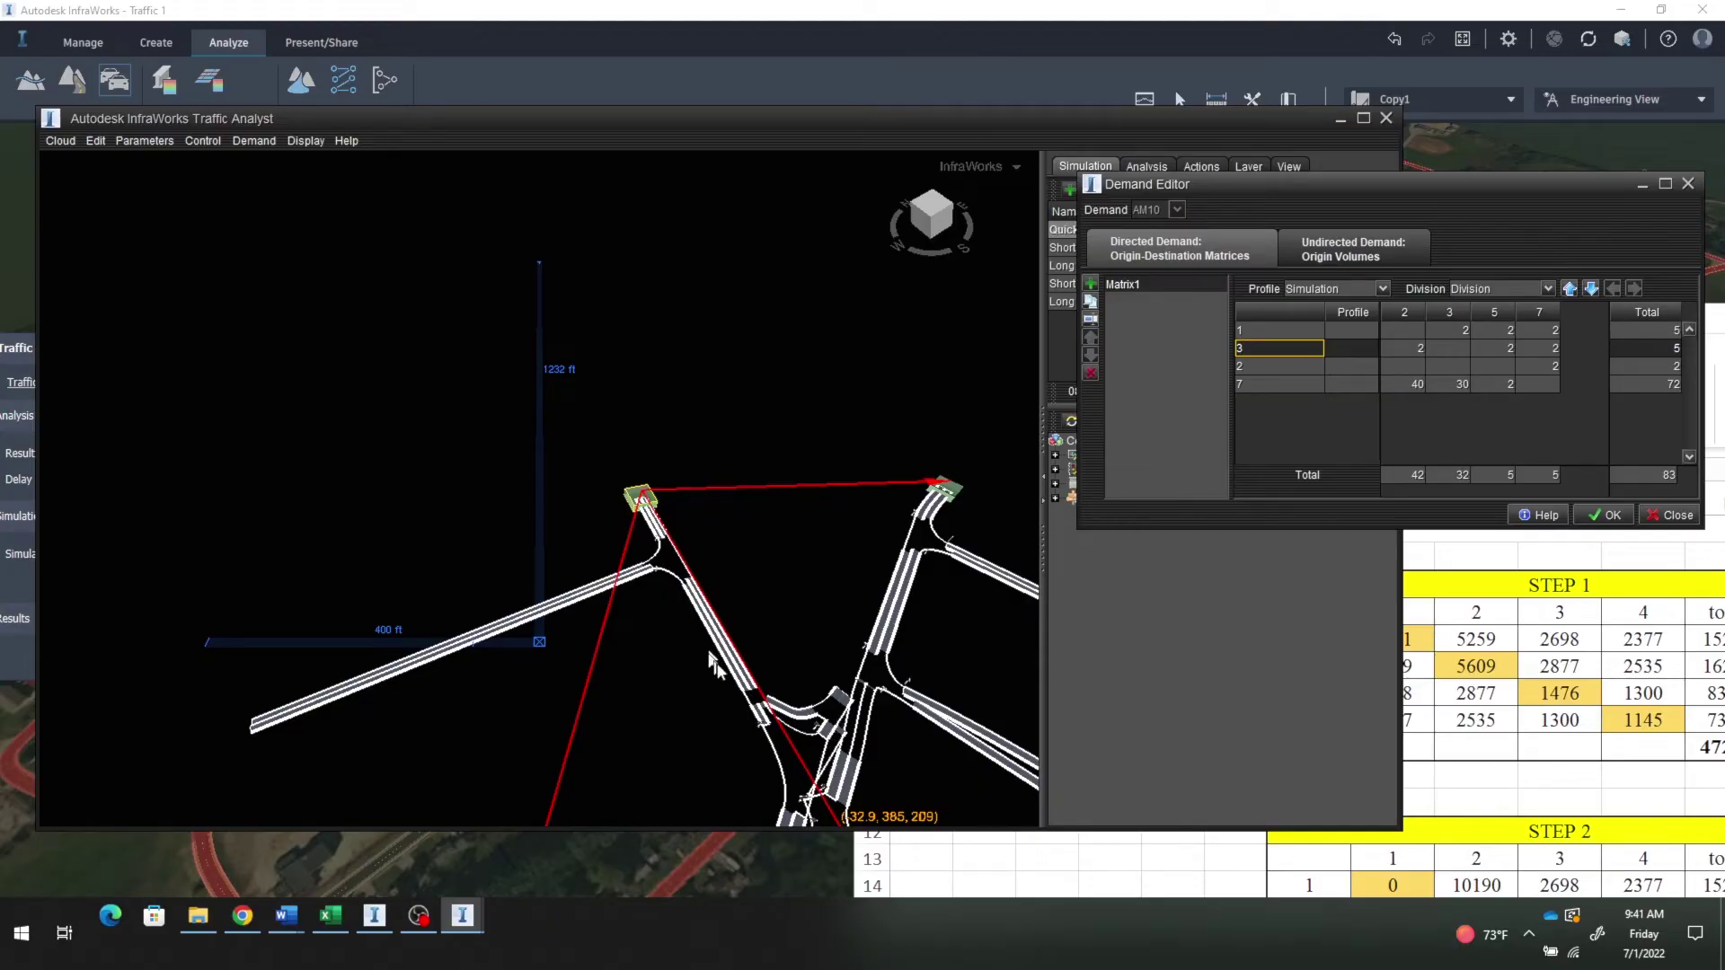
{"action": "scroll", "coordinate": [759, 653], "scroll_direction": "down", "scroll_amount": 1}
{"action": "scroll", "coordinate": [759, 653], "scroll_direction": "down", "scroll_amount": 3}
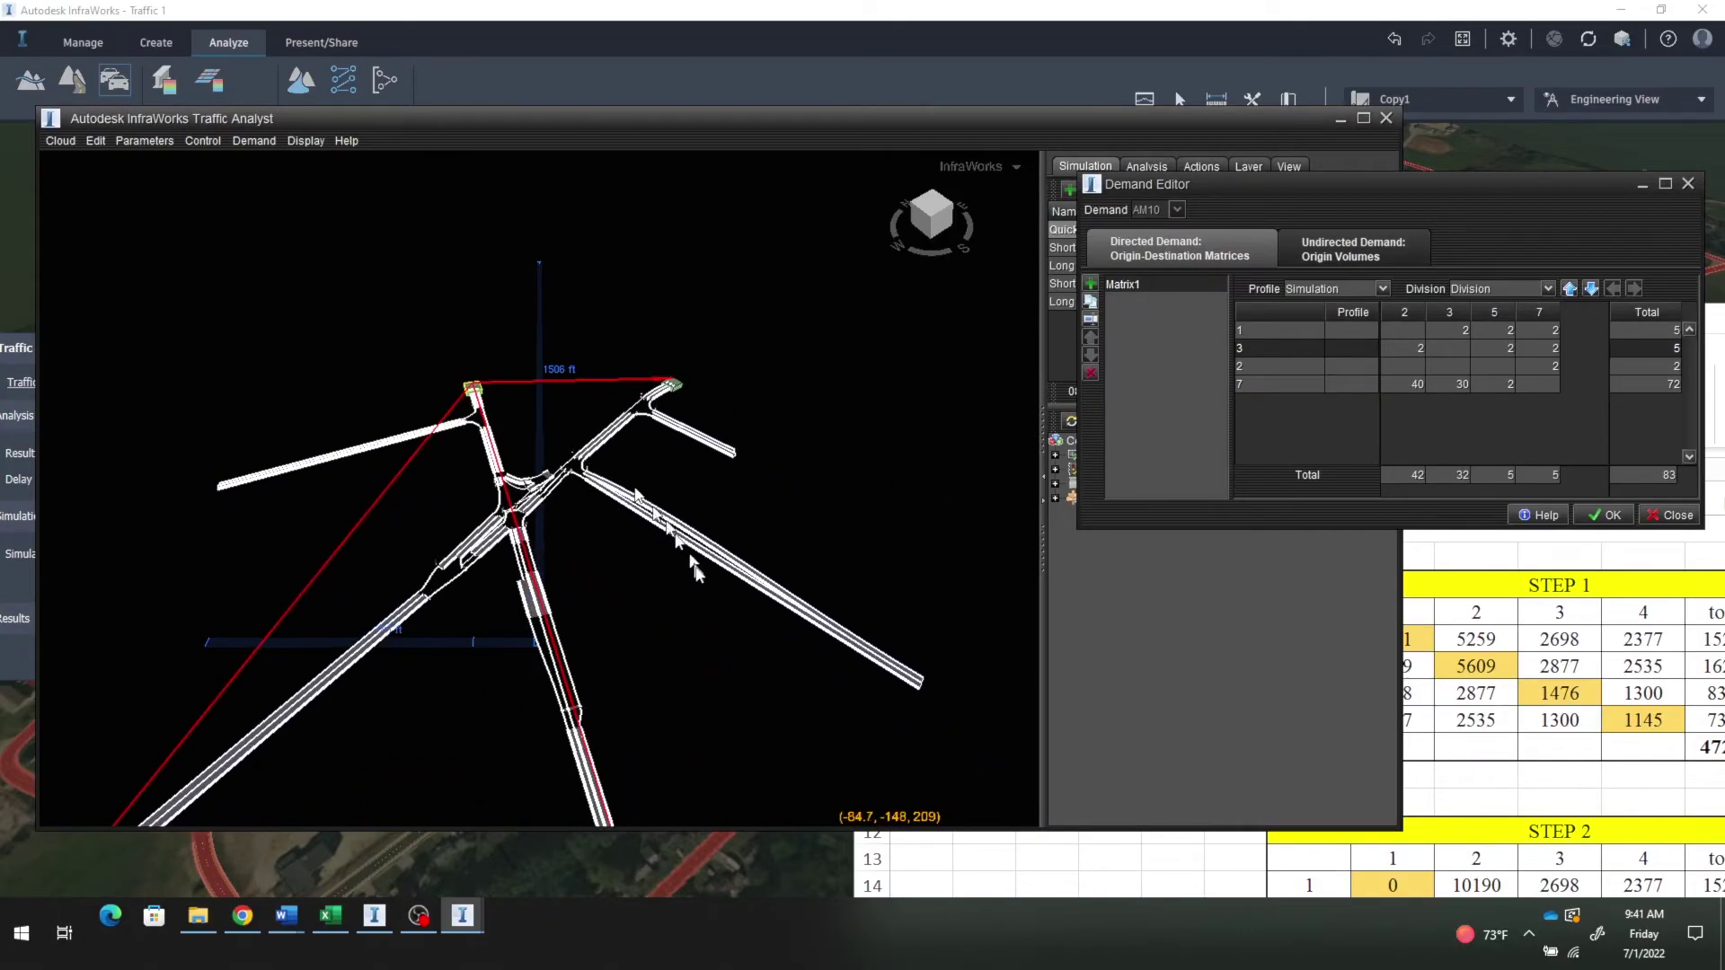
{"action": "scroll", "coordinate": [709, 592], "scroll_direction": "down", "scroll_amount": 1}
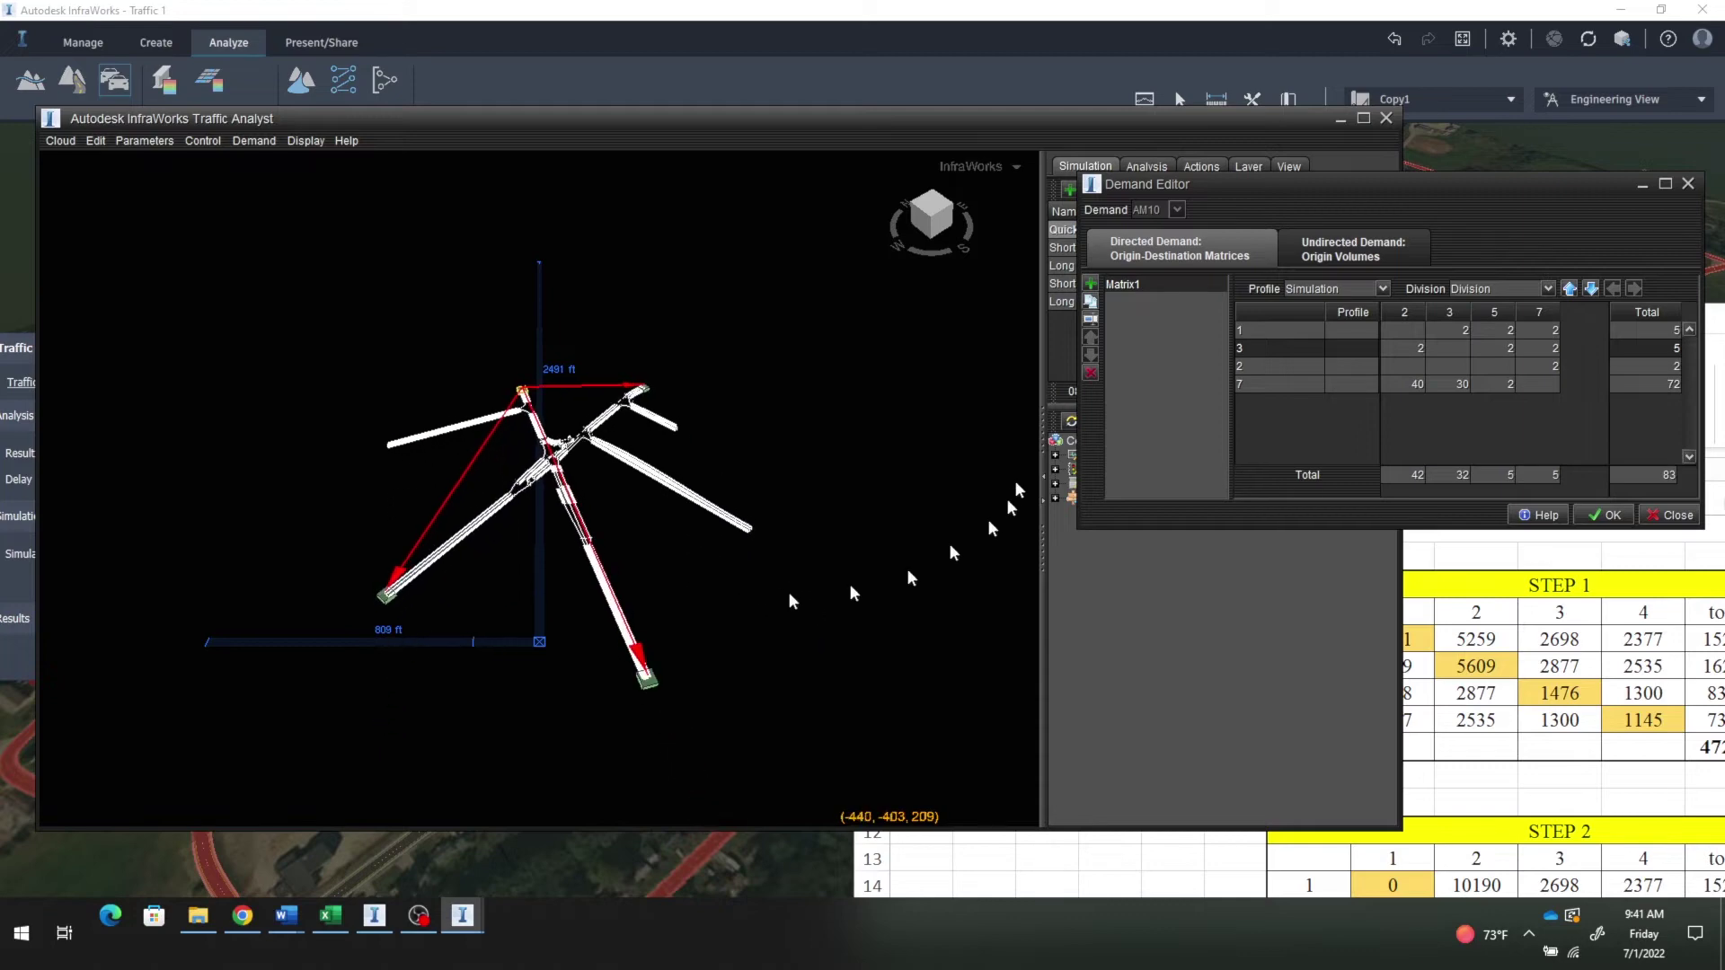
Step: Locate zone 7 from its row in the demand matrix and rename the zone as 4
{"action": "left_click", "coordinate": [1243, 384]}
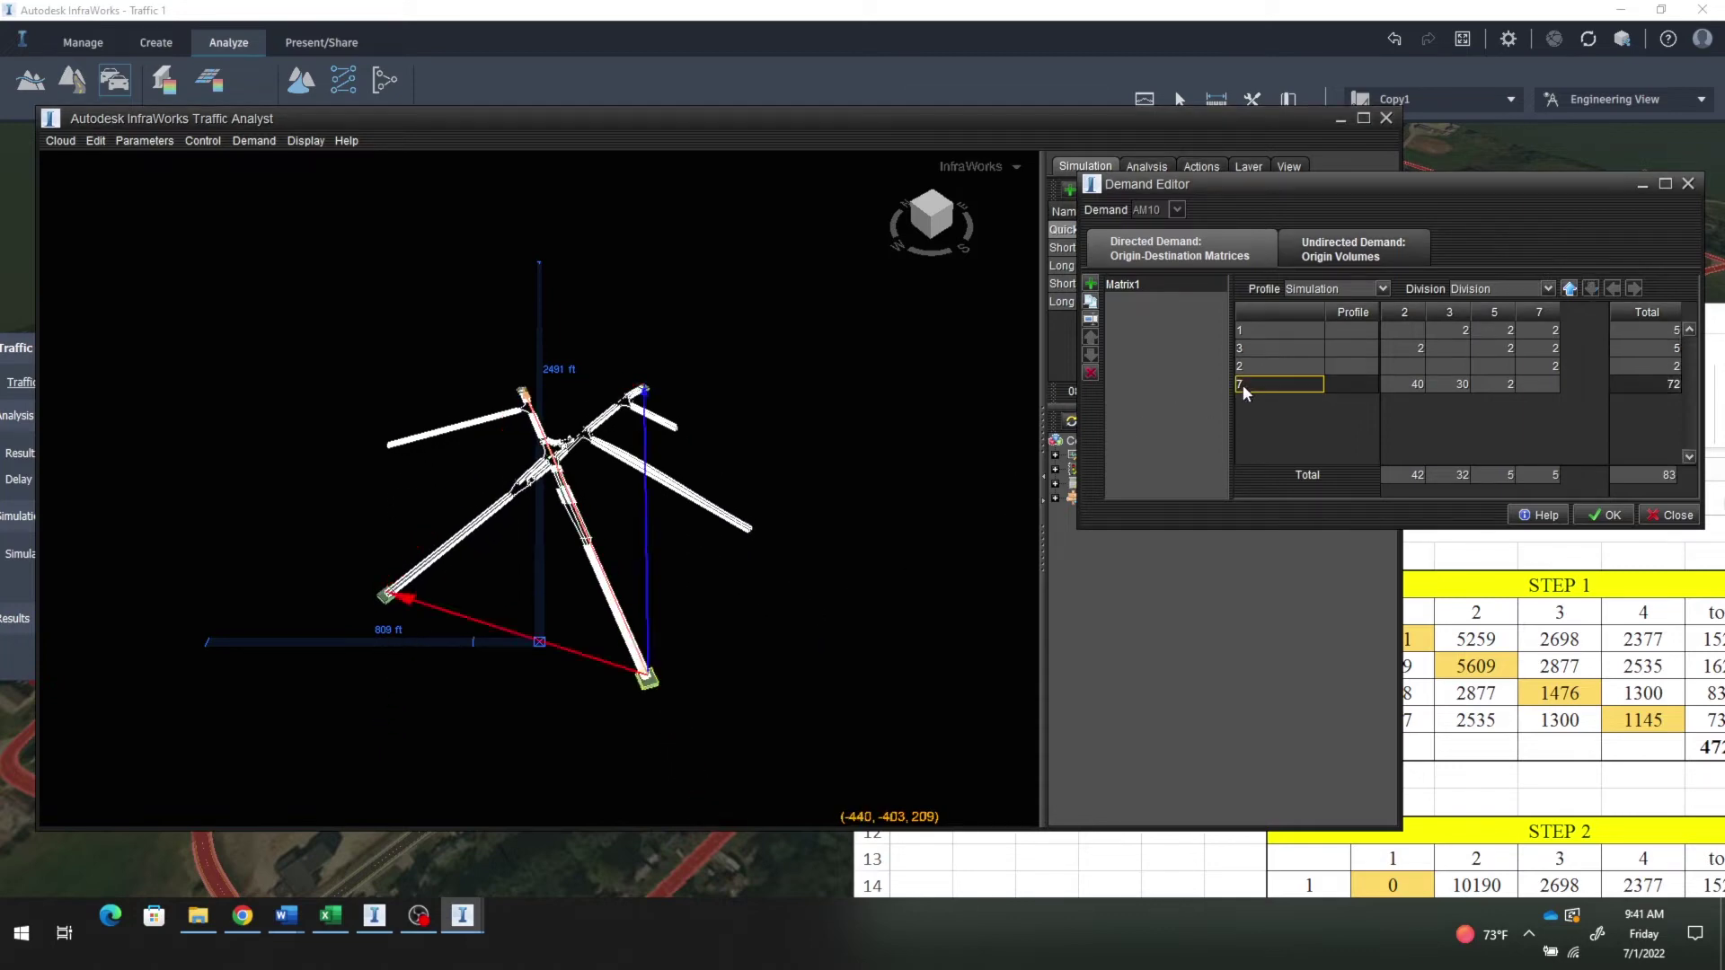
{"action": "scroll", "coordinate": [640, 690], "scroll_direction": "up", "scroll_amount": 5}
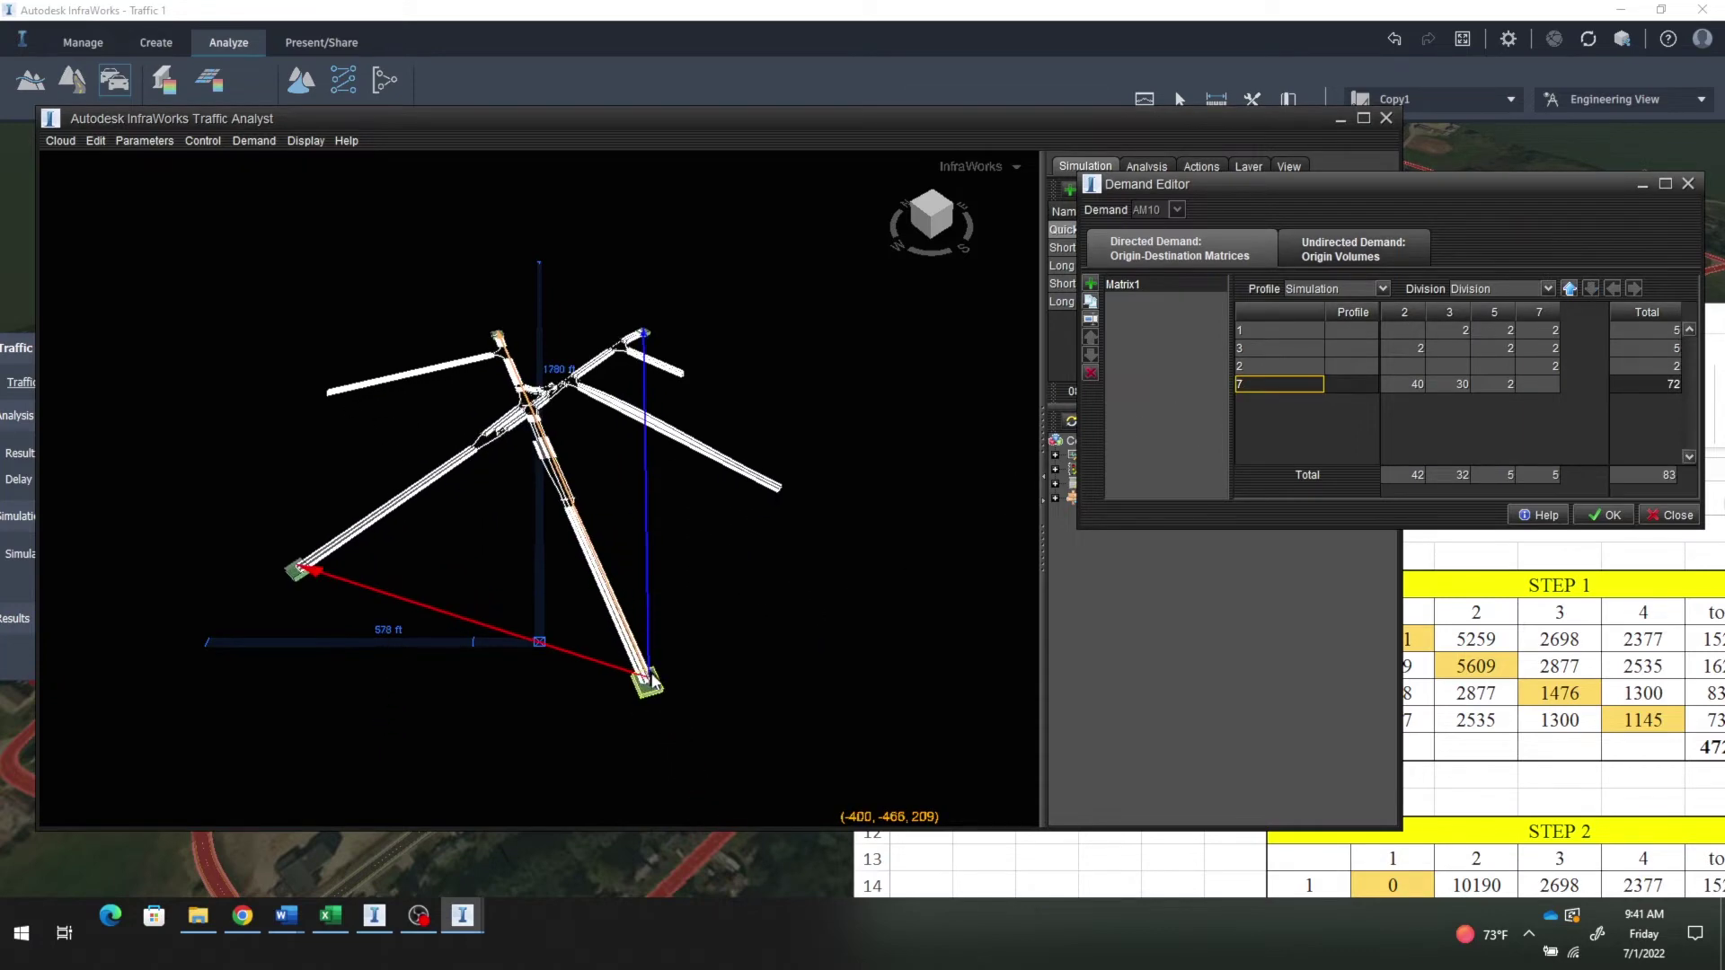
{"action": "scroll", "coordinate": [657, 684], "scroll_direction": "up", "scroll_amount": 1}
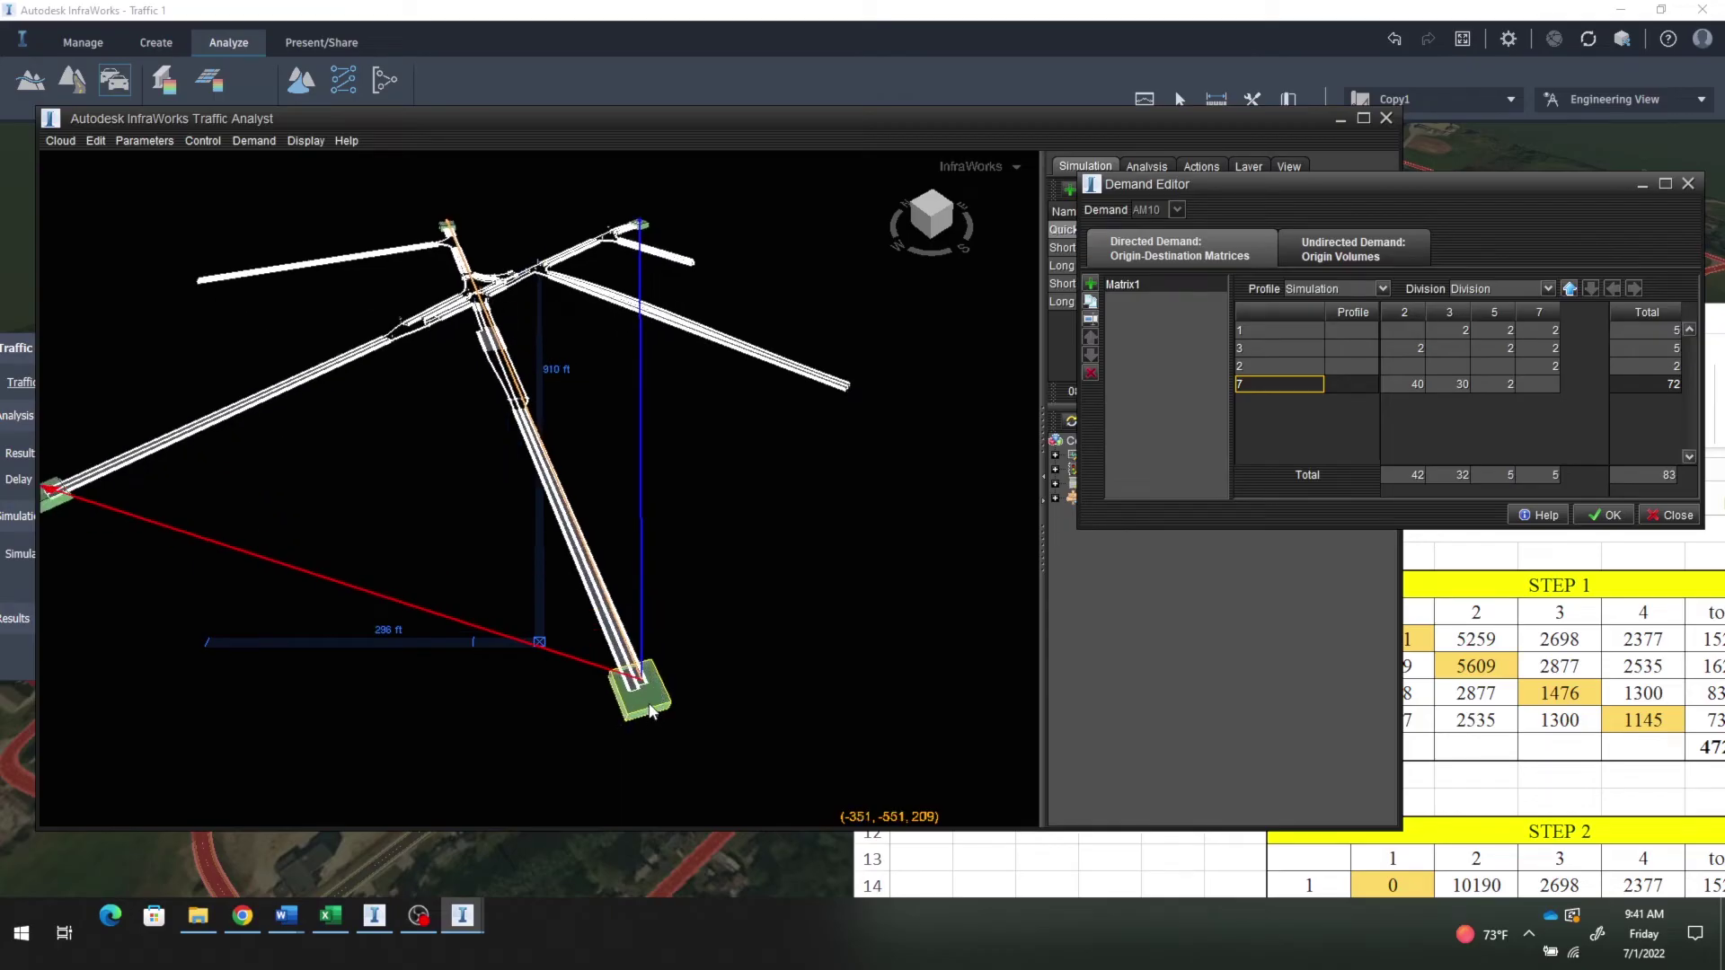
{"action": "left_click", "coordinate": [656, 705]}
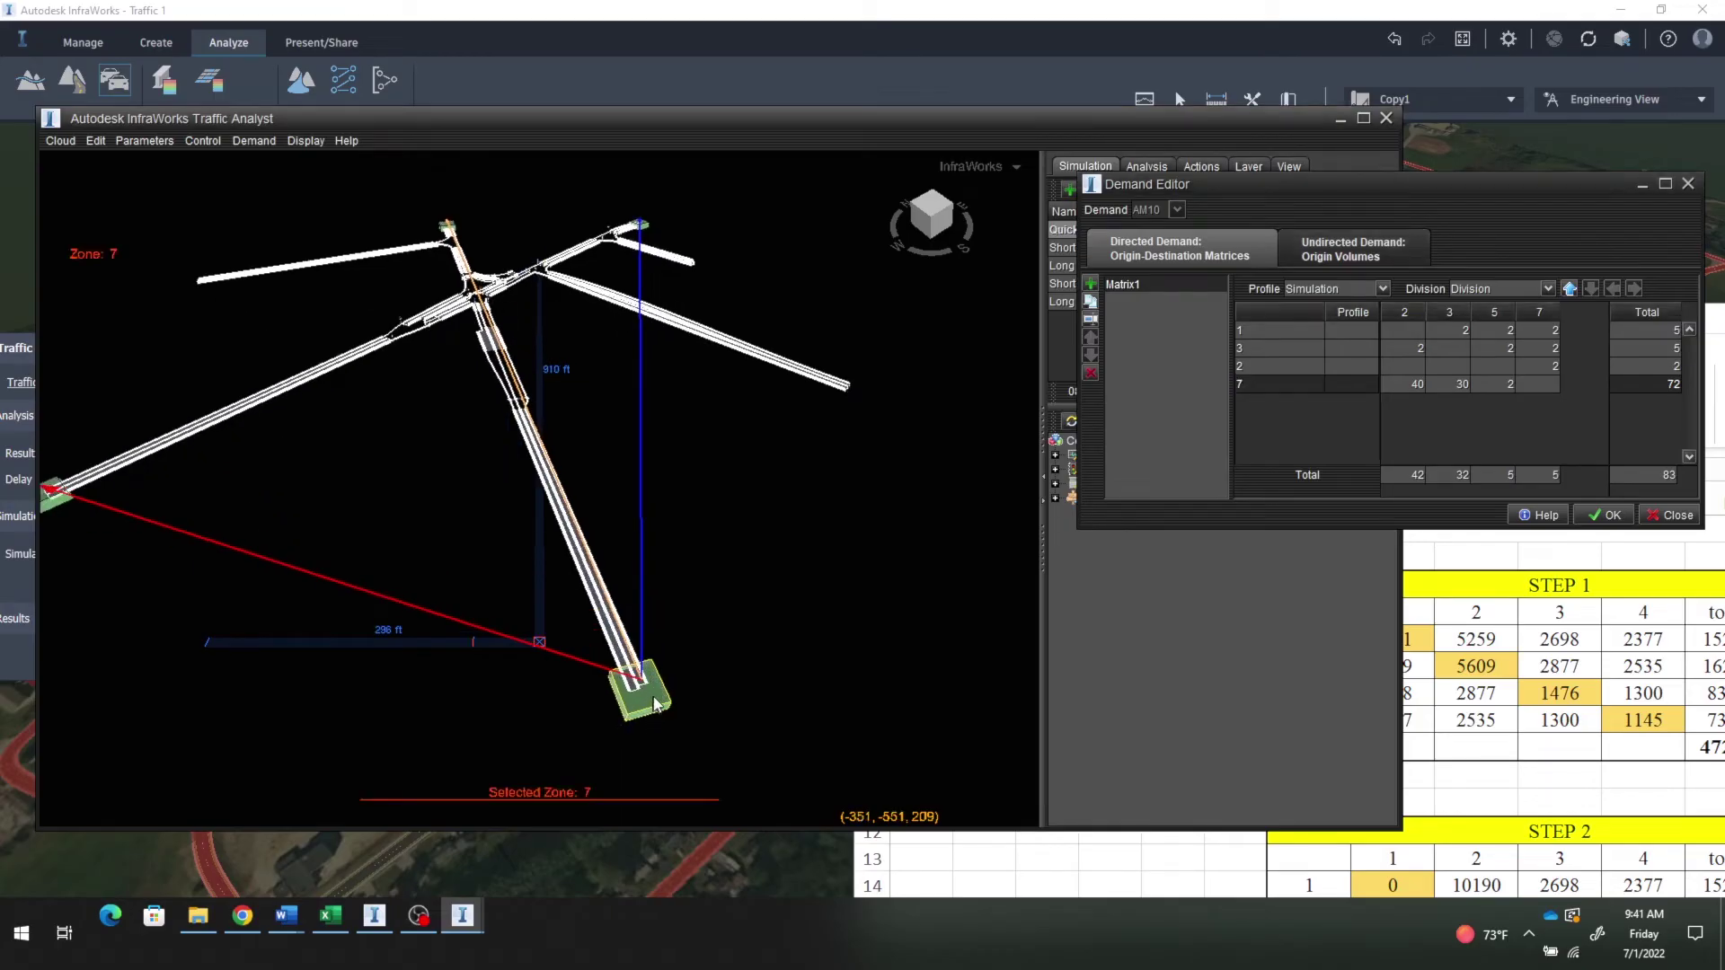
{"action": "right_click", "coordinate": [656, 705]}
{"action": "mouse_move", "coordinate": [664, 726]}
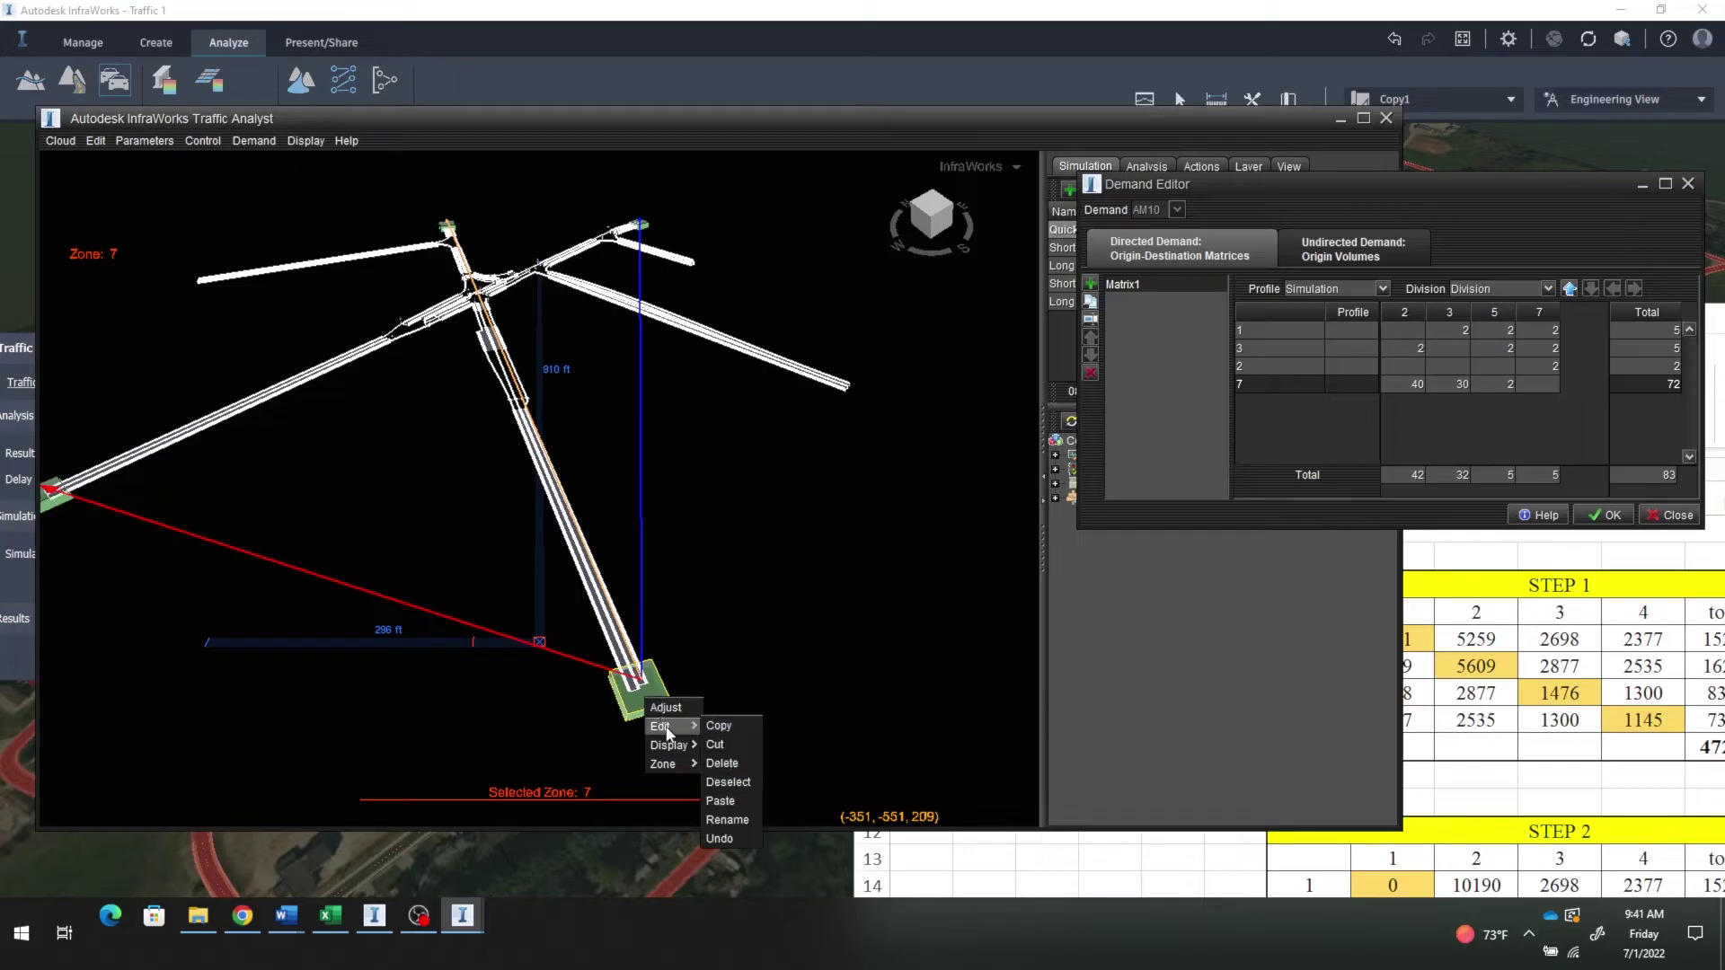
{"action": "left_click", "coordinate": [735, 816]}
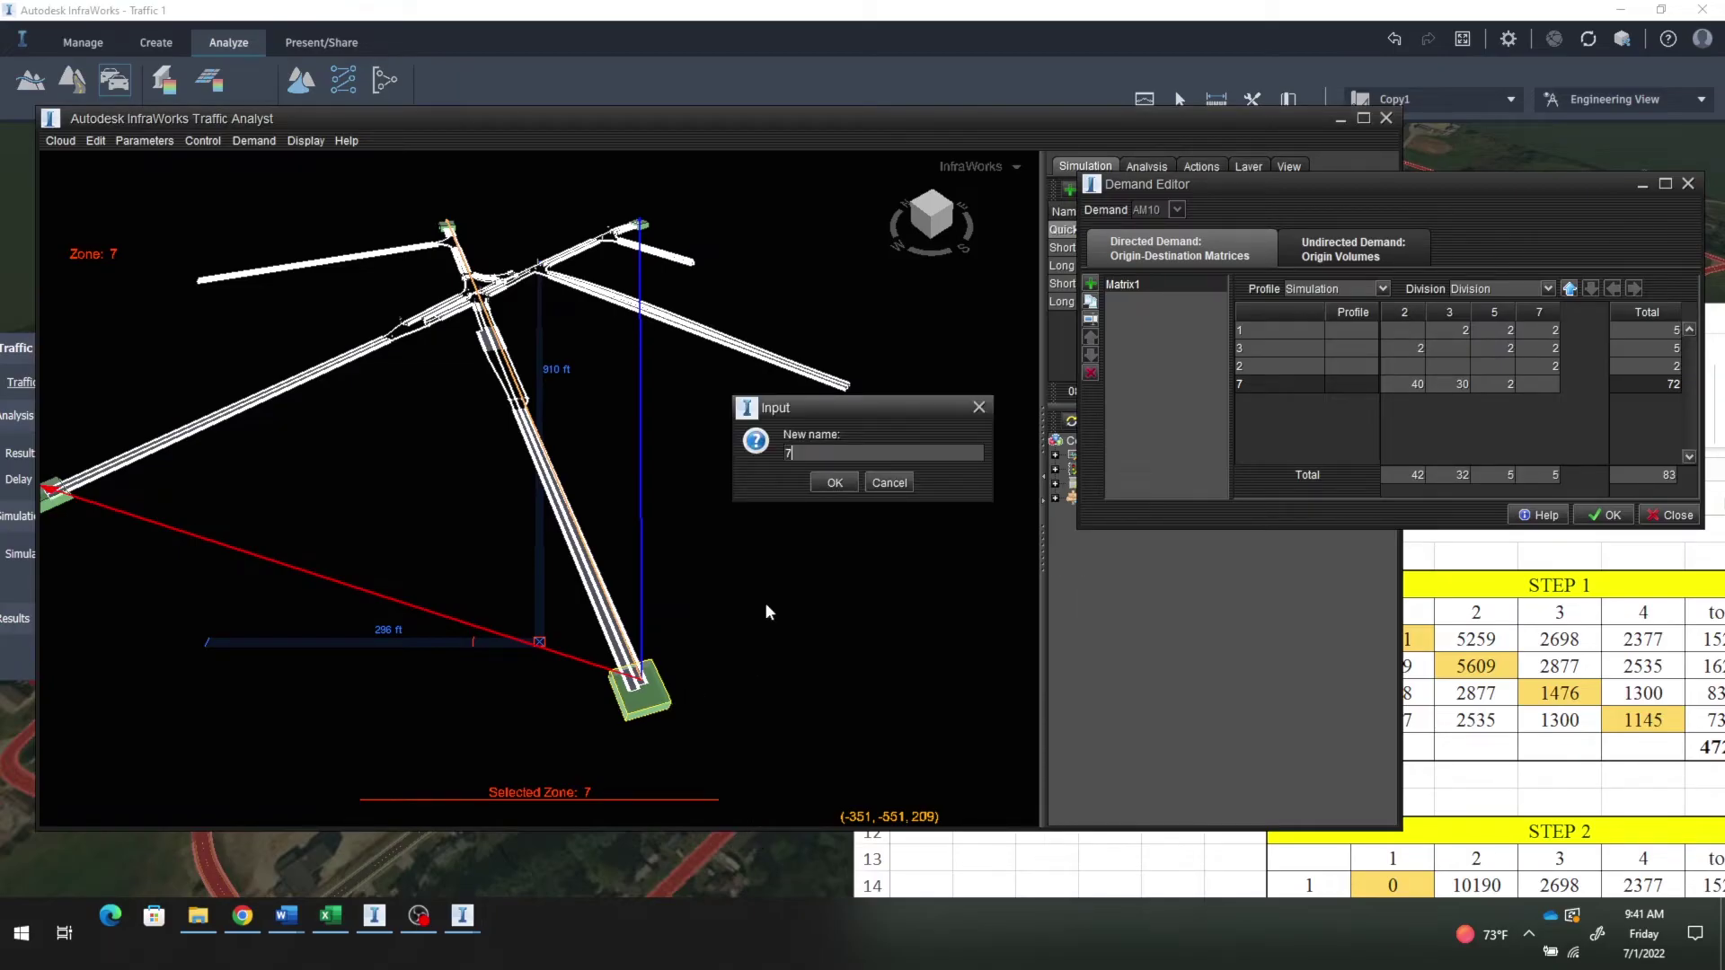
{"action": "key", "text": "BackSpace"}
{"action": "type", "text": "4"}
{"action": "left_click", "coordinate": [834, 484]}
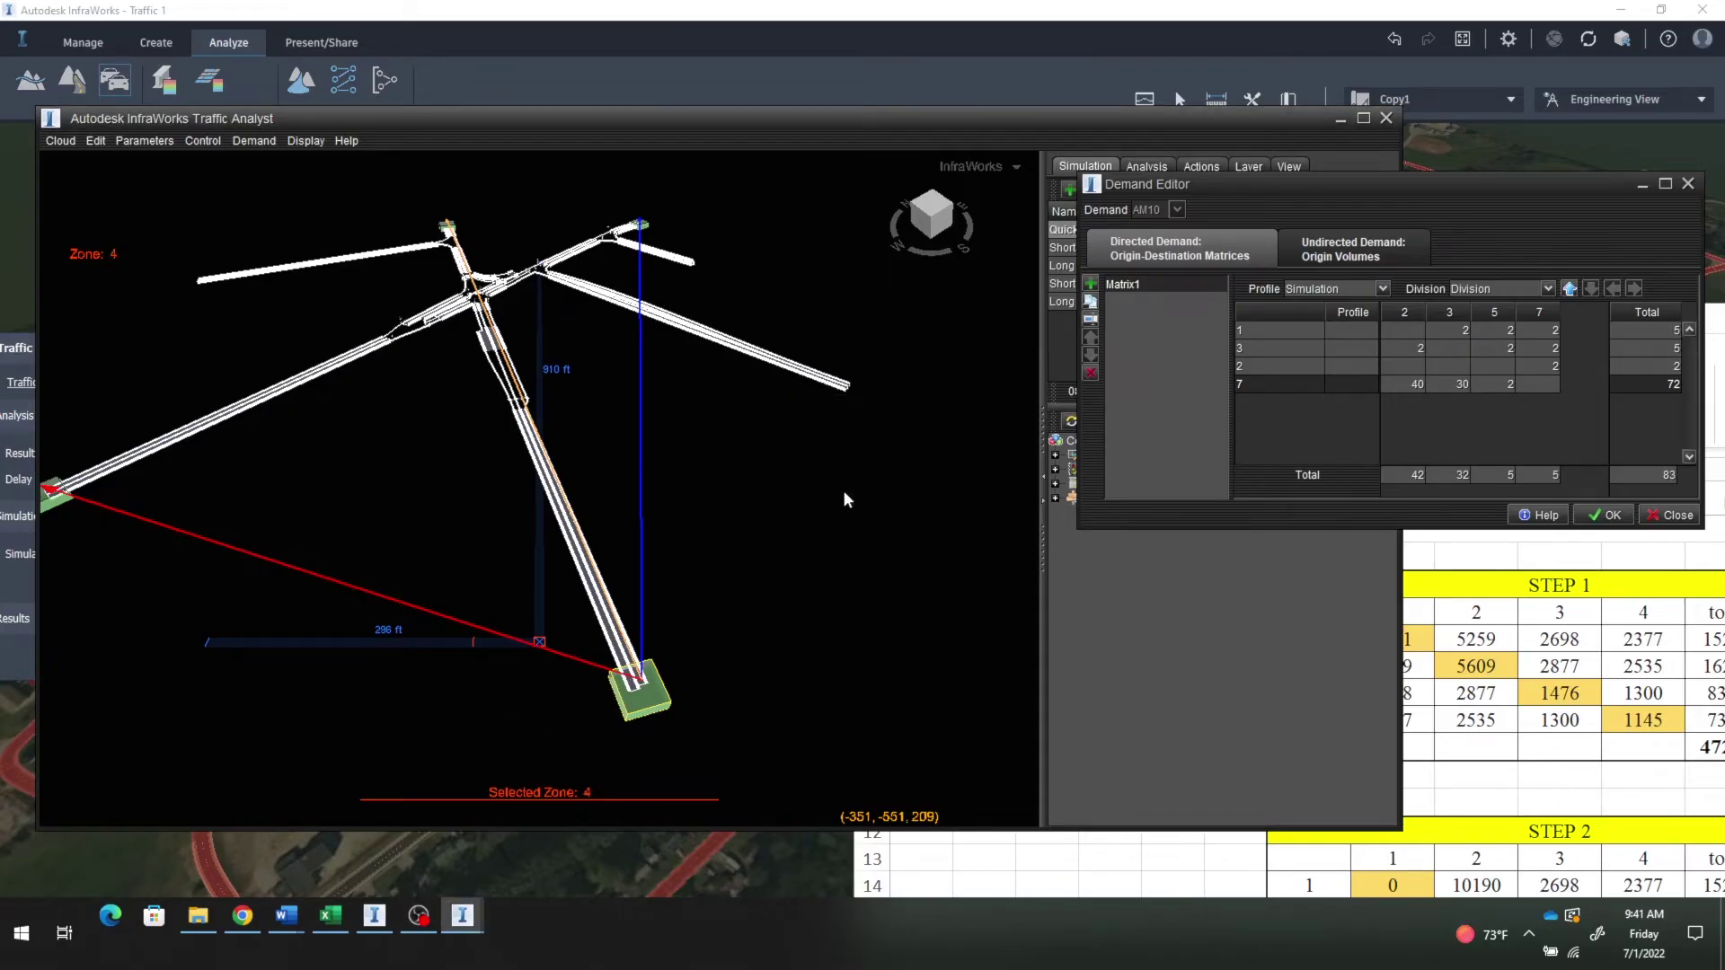
Step: Accept the demand matrix and close the Traffic Analyst window to return to the InfraWorks model
{"action": "left_click", "coordinate": [1607, 515]}
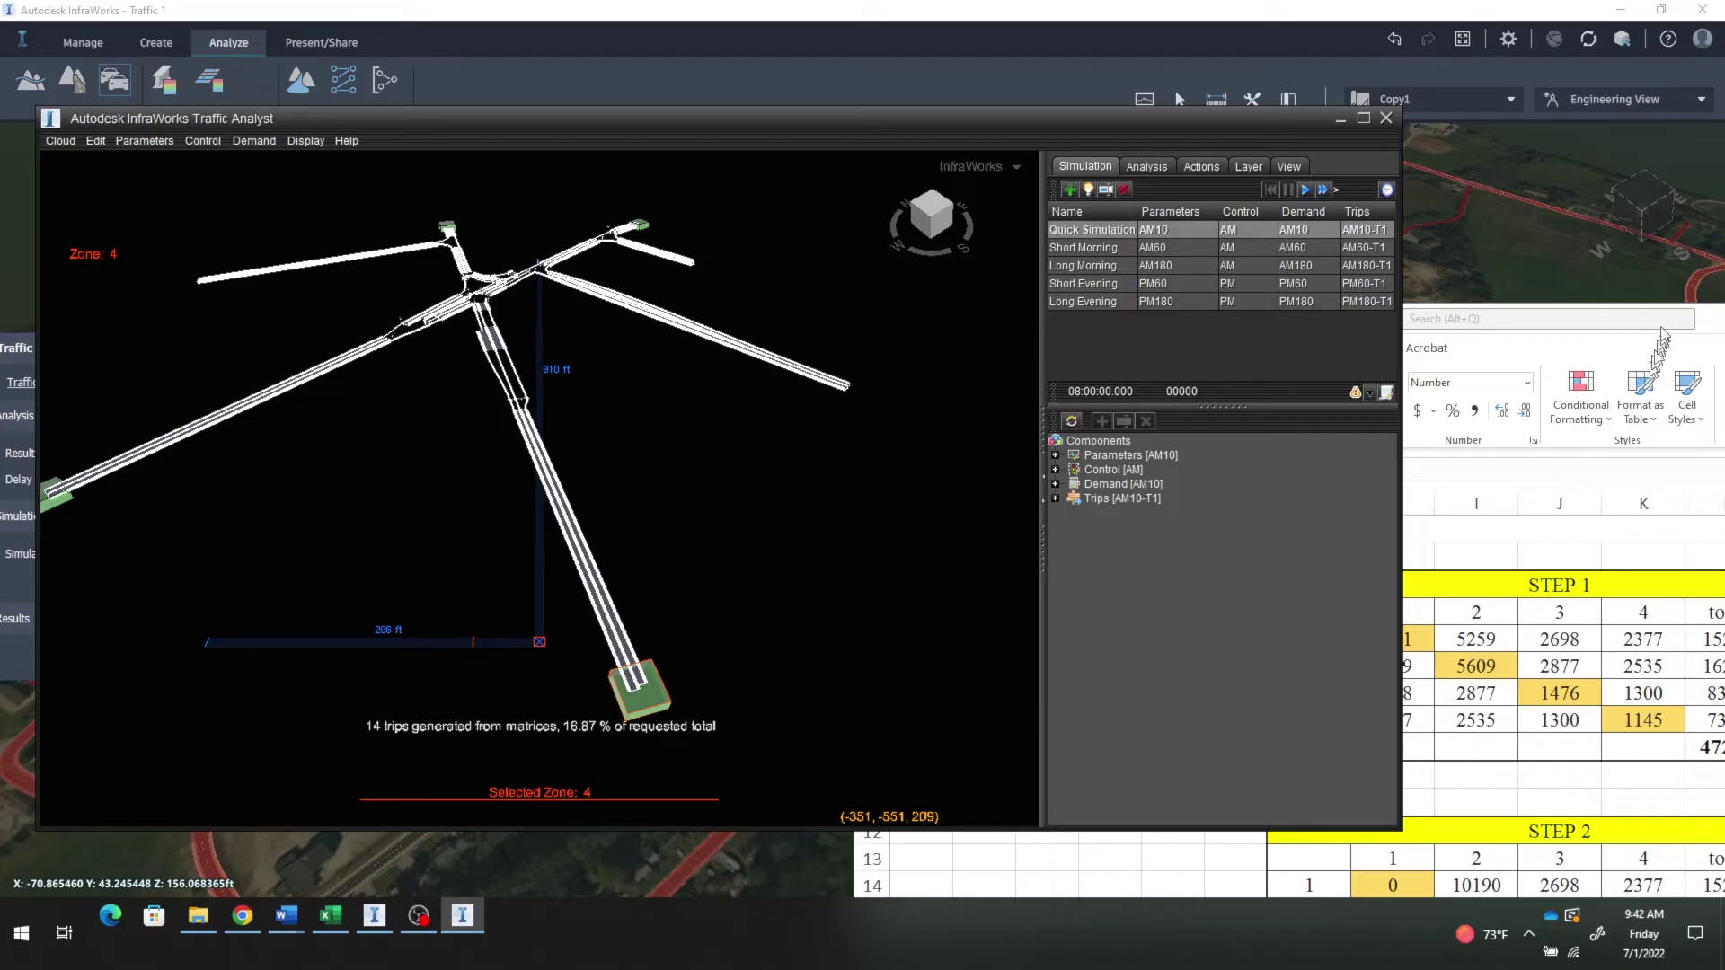
{"action": "left_click_drag", "start_coordinate": [1673, 318], "coordinate": [1289, 401]}
{"action": "left_click", "coordinate": [407, 470]}
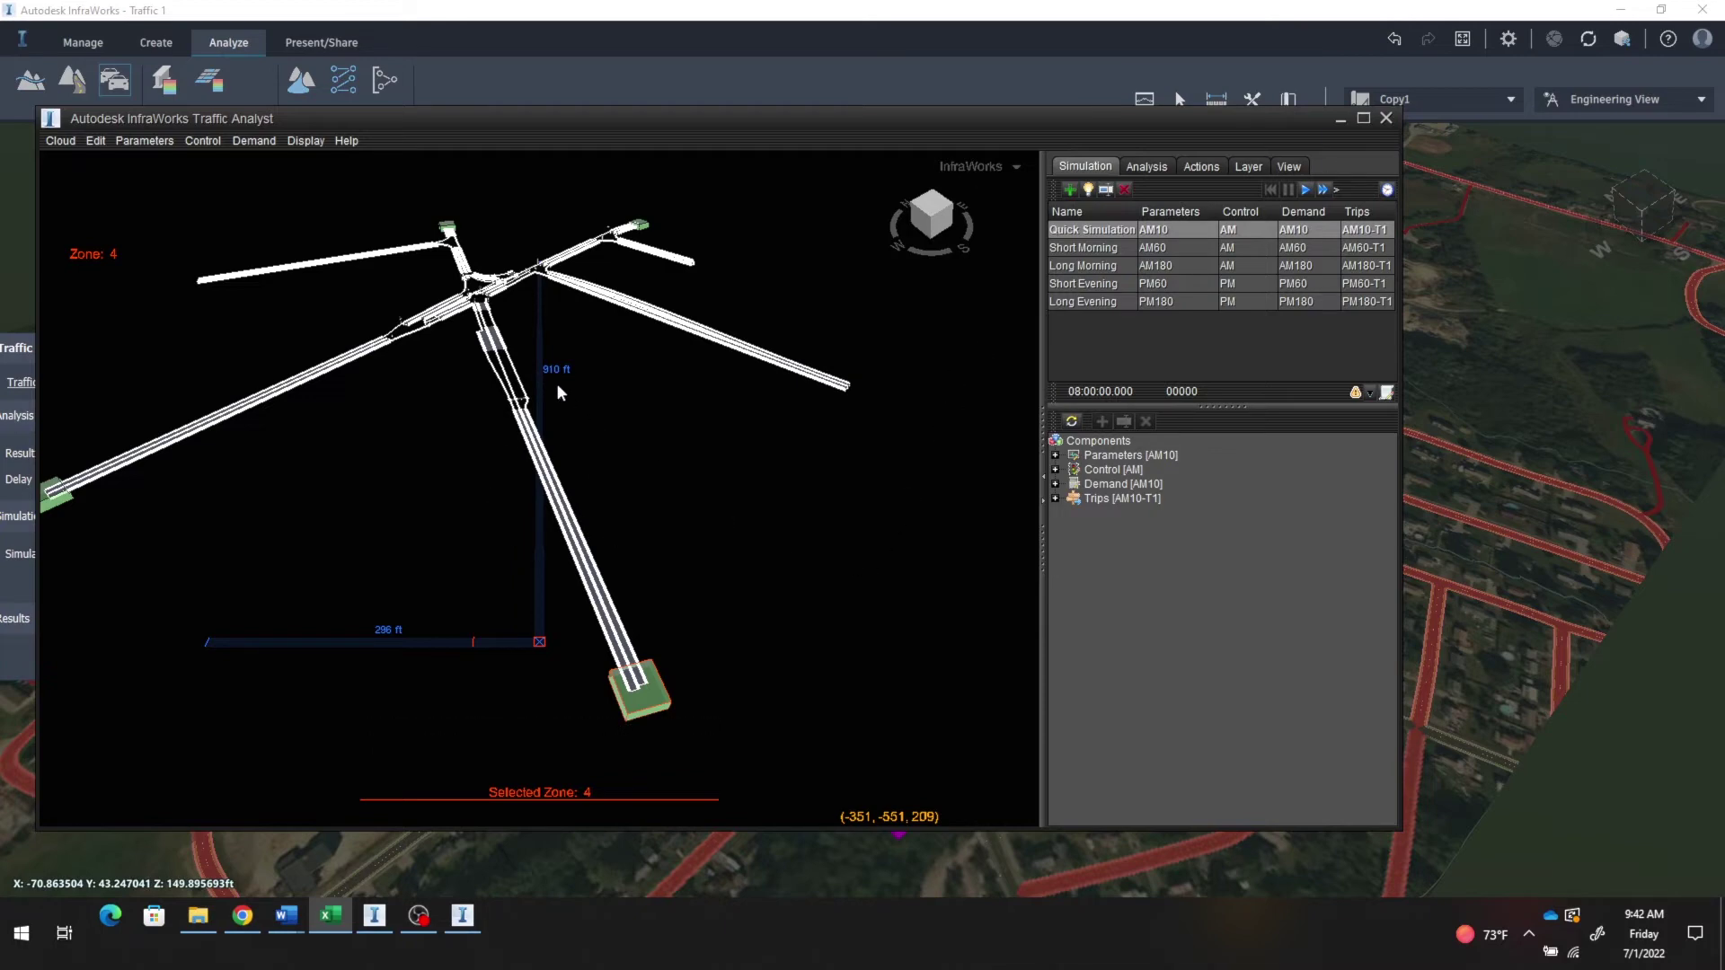
{"action": "scroll", "coordinate": [557, 393], "scroll_direction": "up", "scroll_amount": 3}
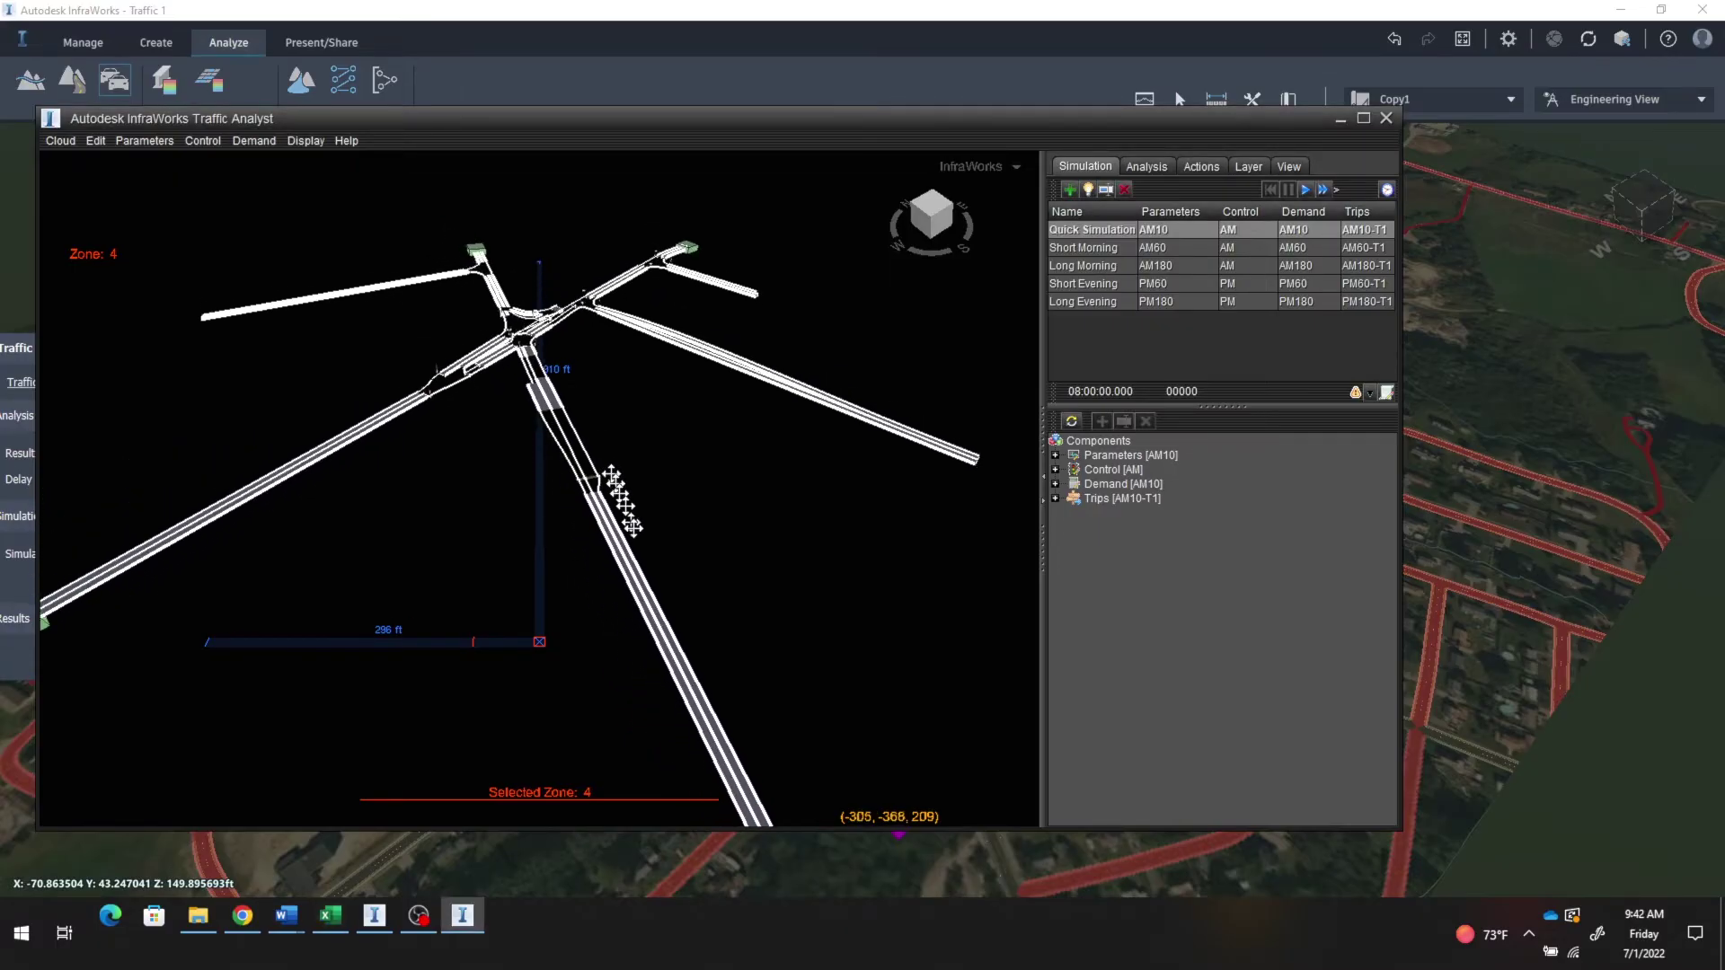
{"action": "left_click", "coordinate": [1387, 119]}
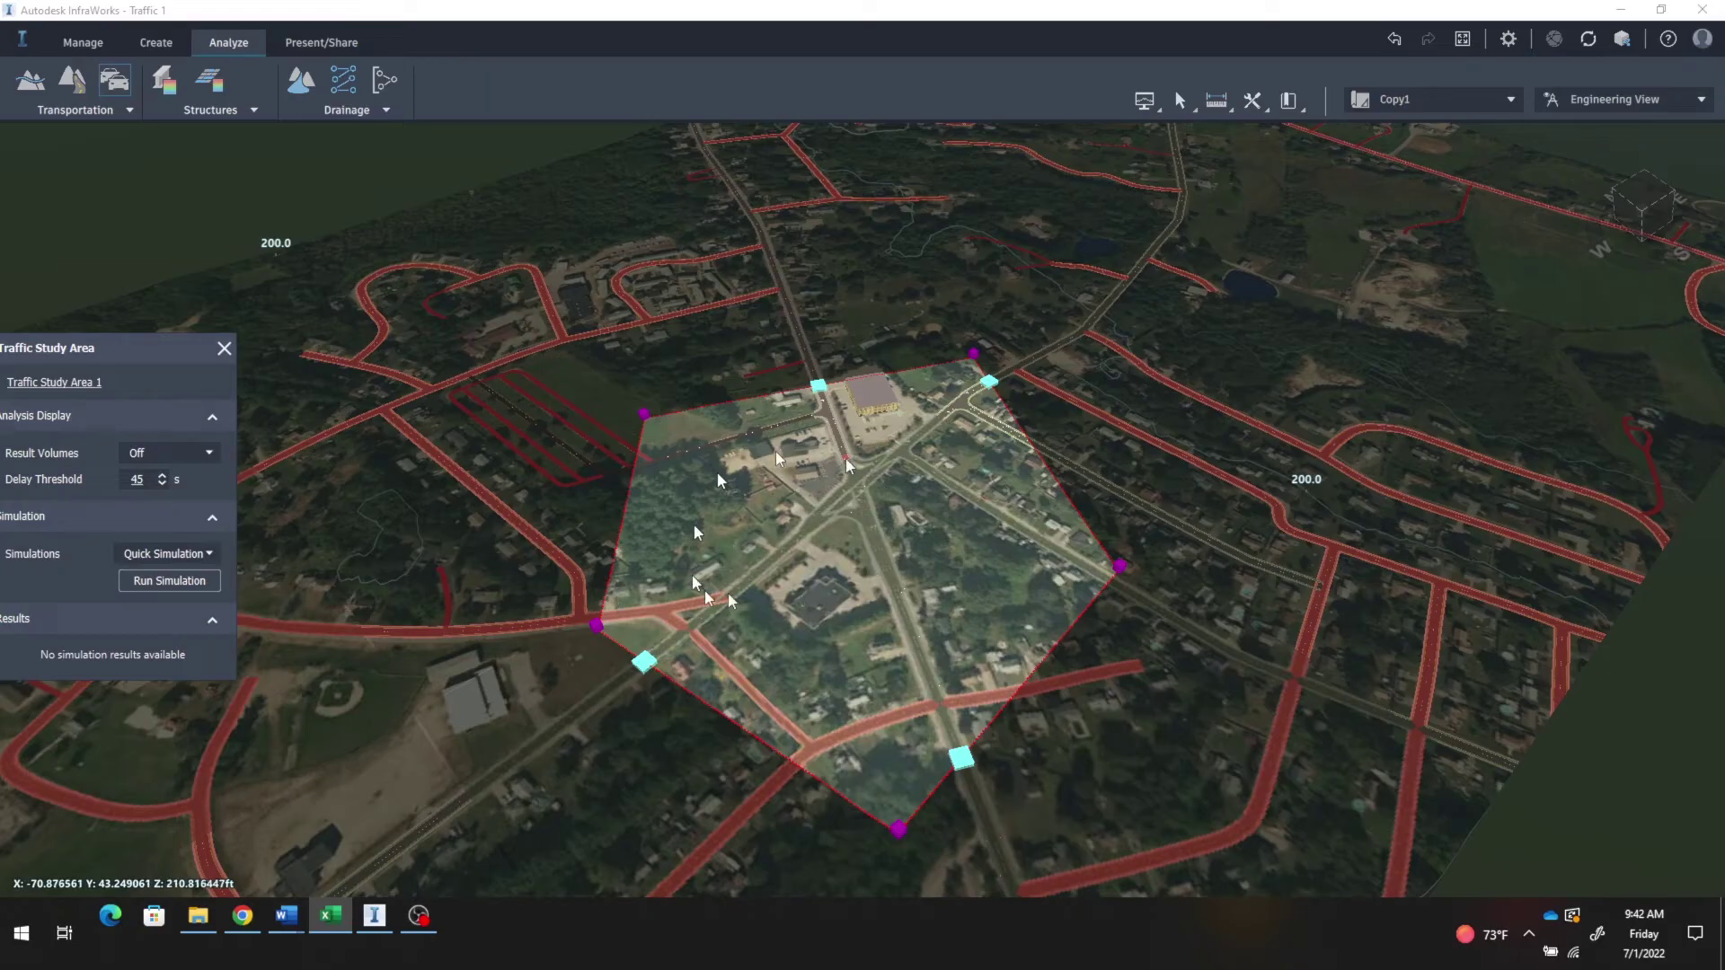
Step: Reopen the Traffic Analyst Panel for the traffic study area and agree to edit the model with it
{"action": "right_click", "coordinate": [818, 469]}
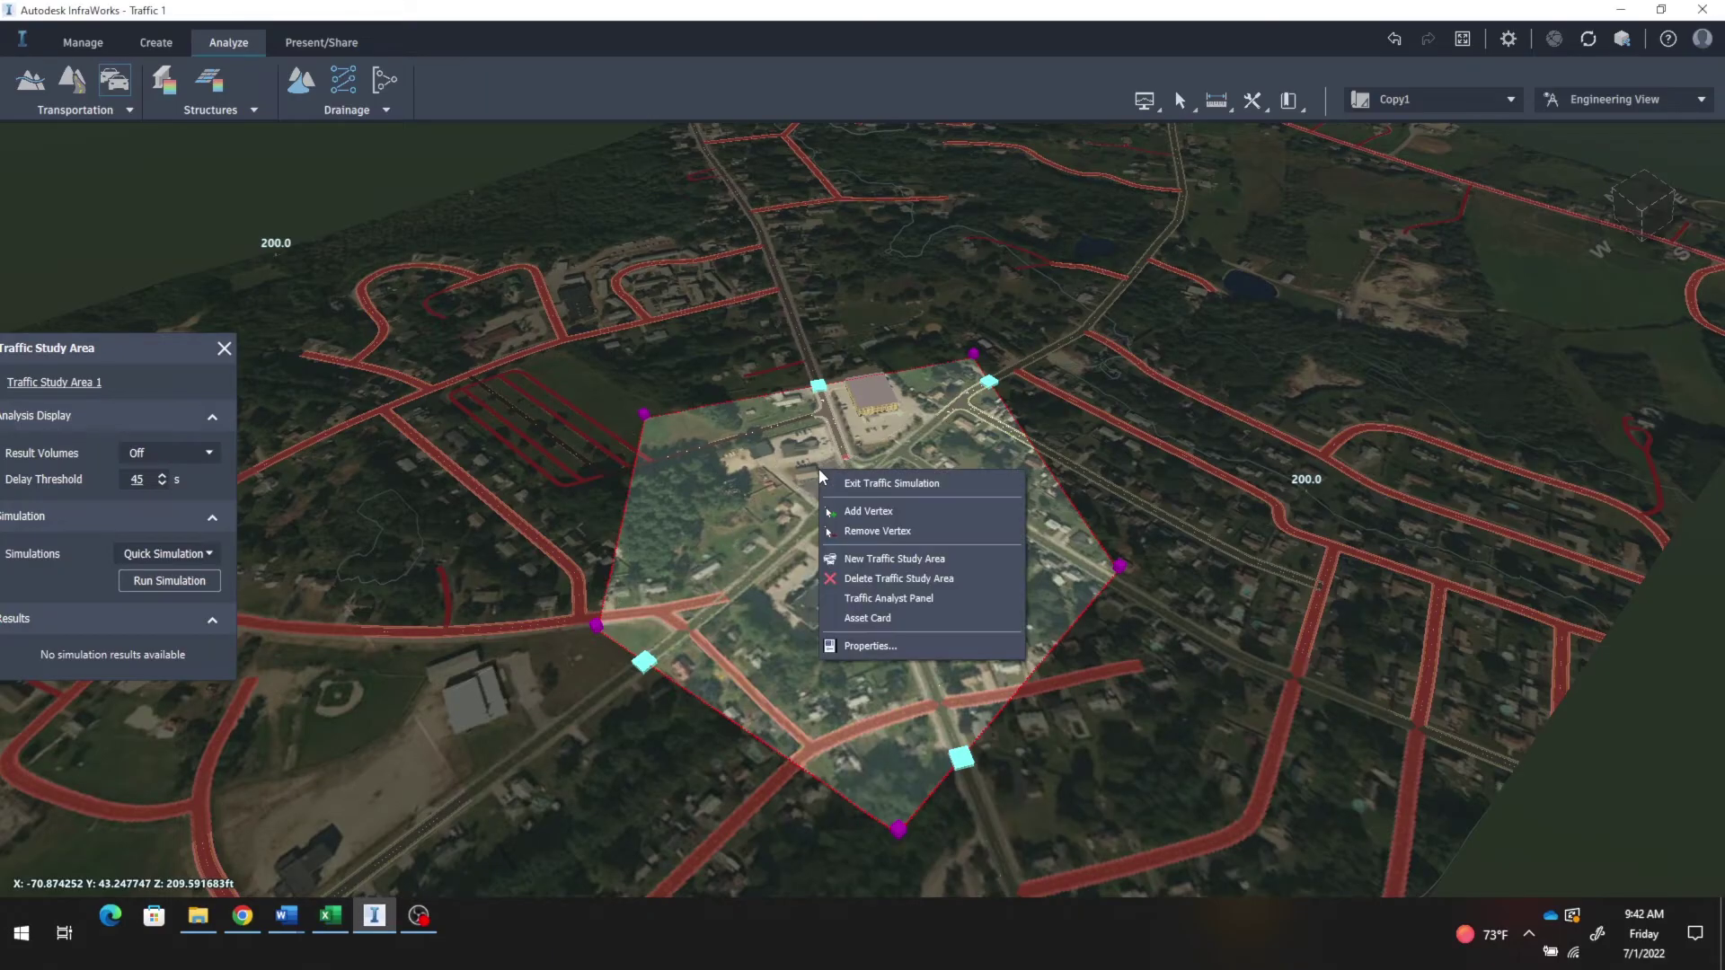
{"action": "left_click", "coordinate": [878, 598]}
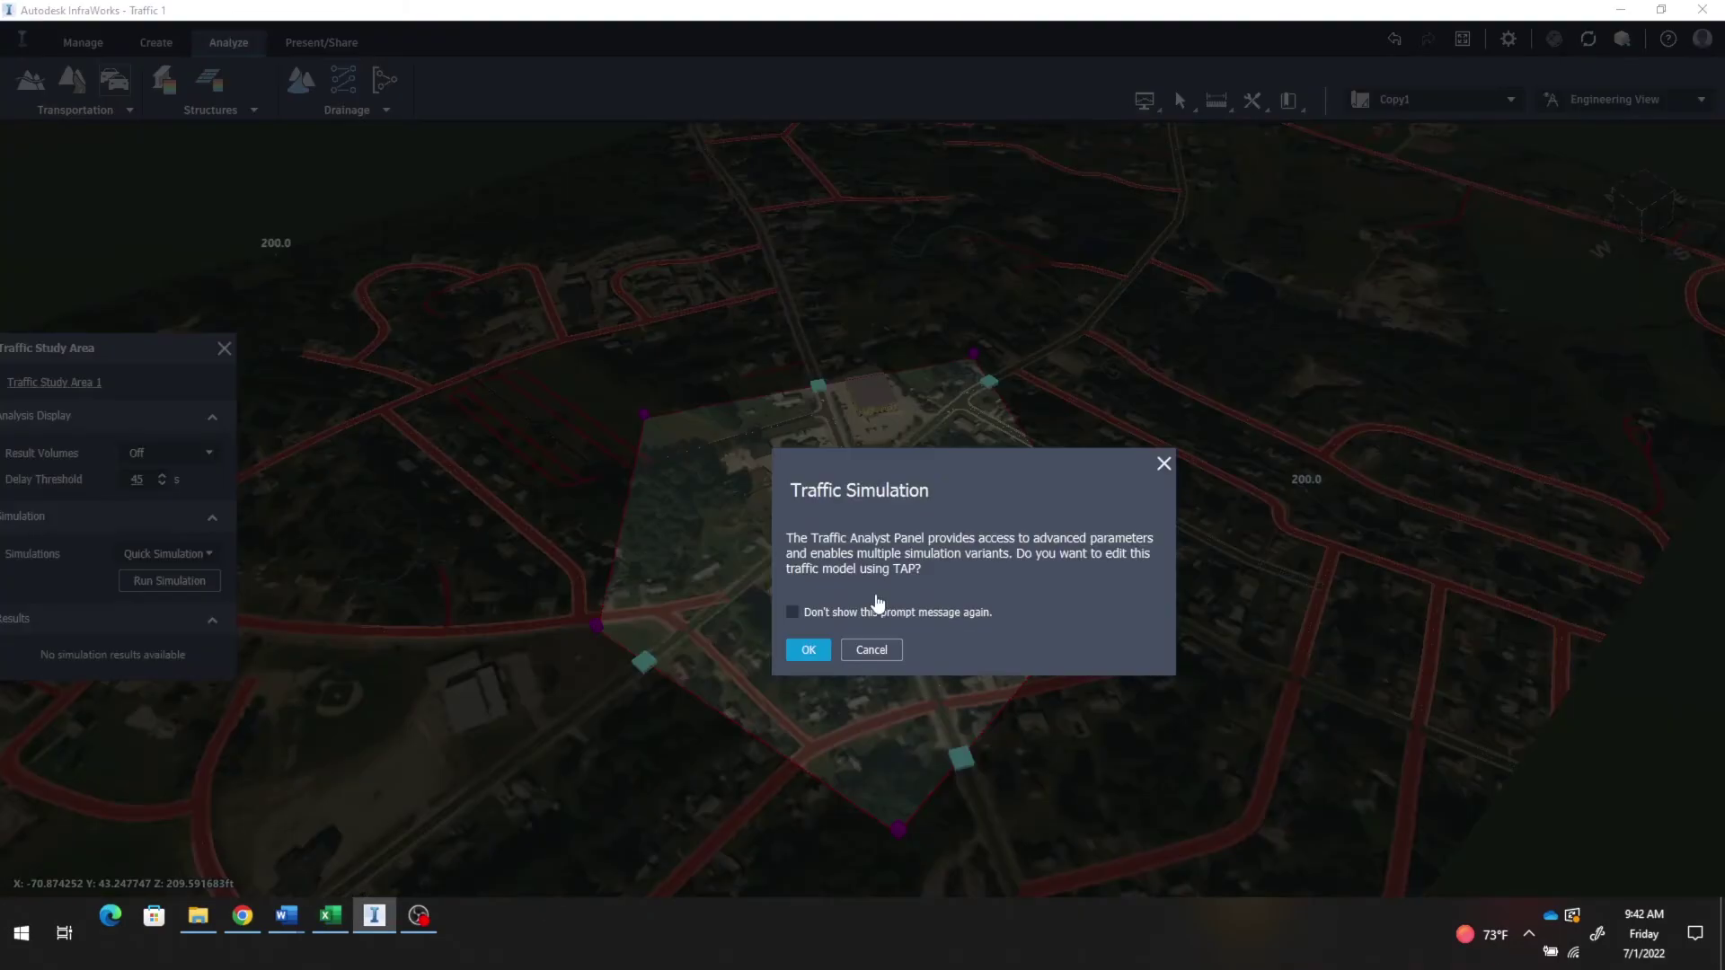
{"action": "left_click", "coordinate": [809, 650]}
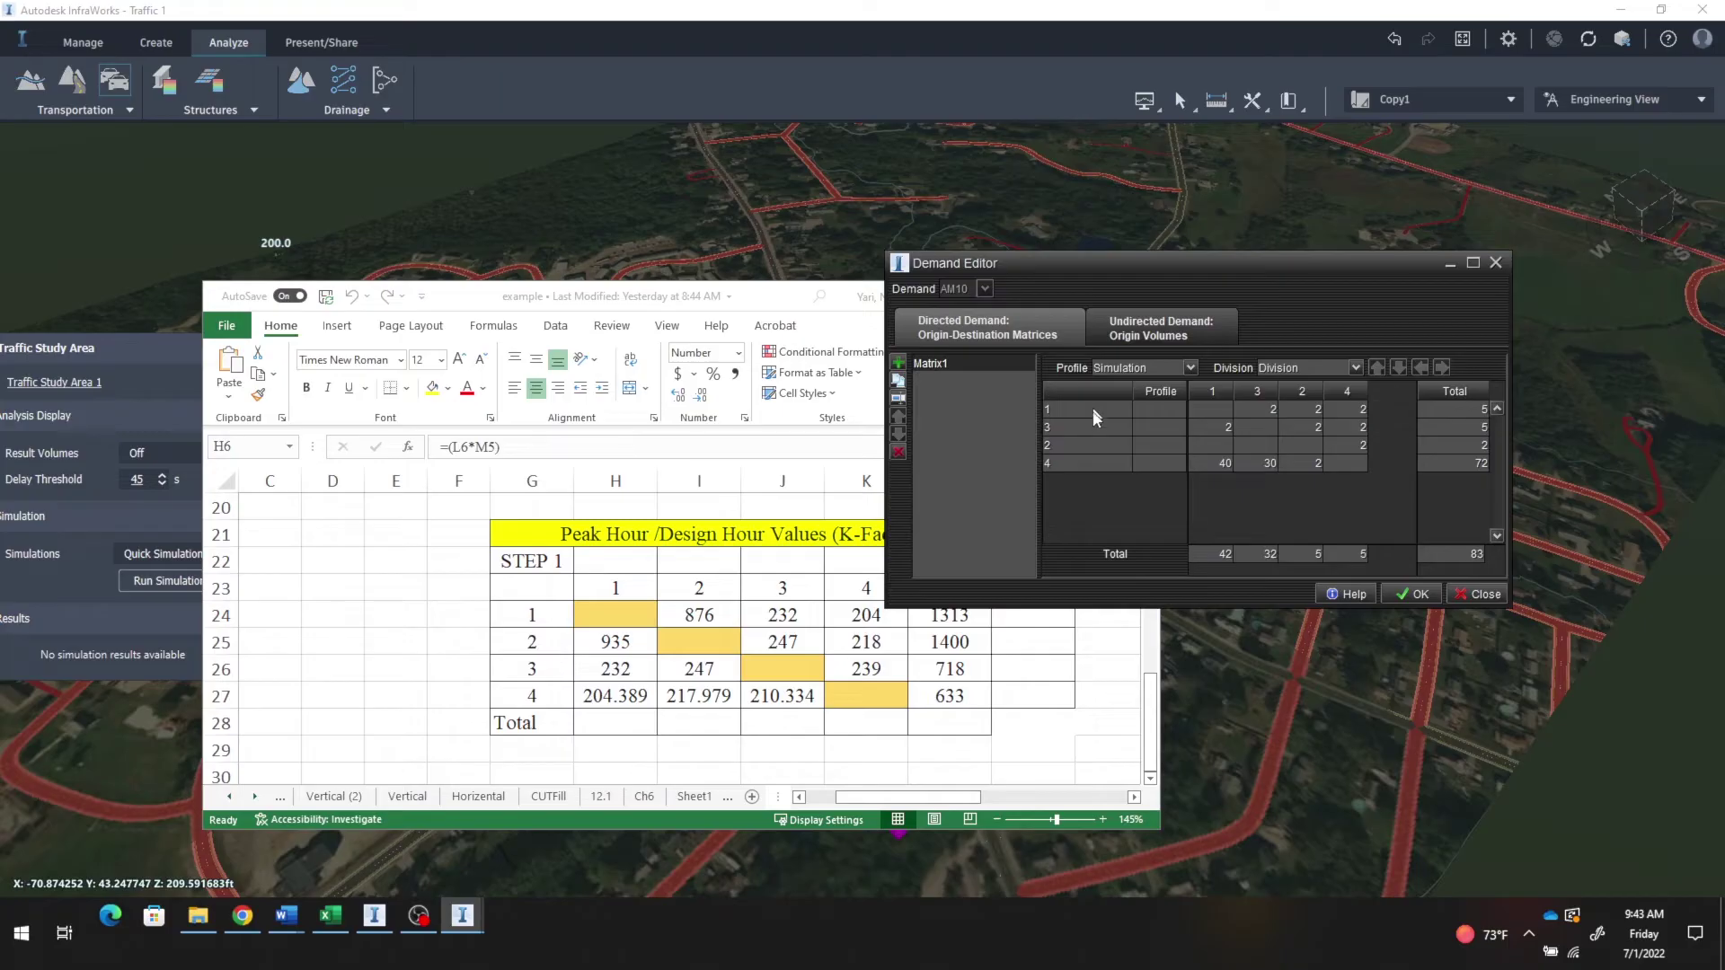
Step: Reorder the AM10 demand matrix so that both the origin rows and the destination columns run 1, 2, 3, 4
{"action": "left_click", "coordinate": [1063, 444]}
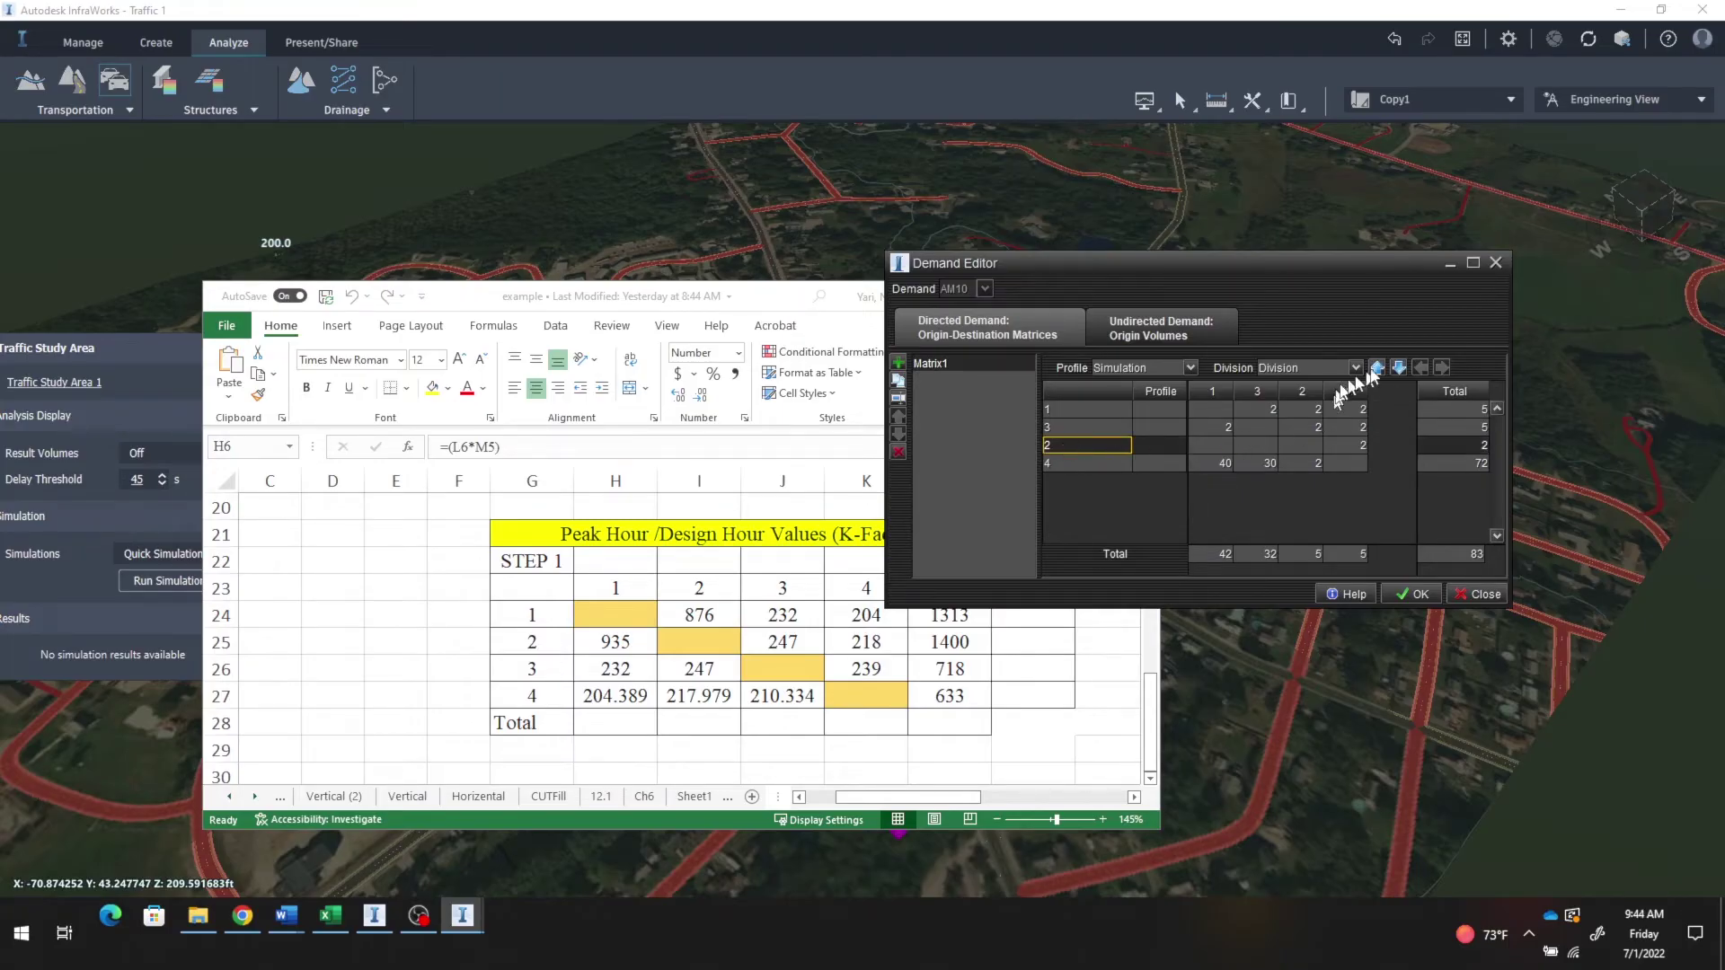
{"action": "left_click", "coordinate": [1377, 368]}
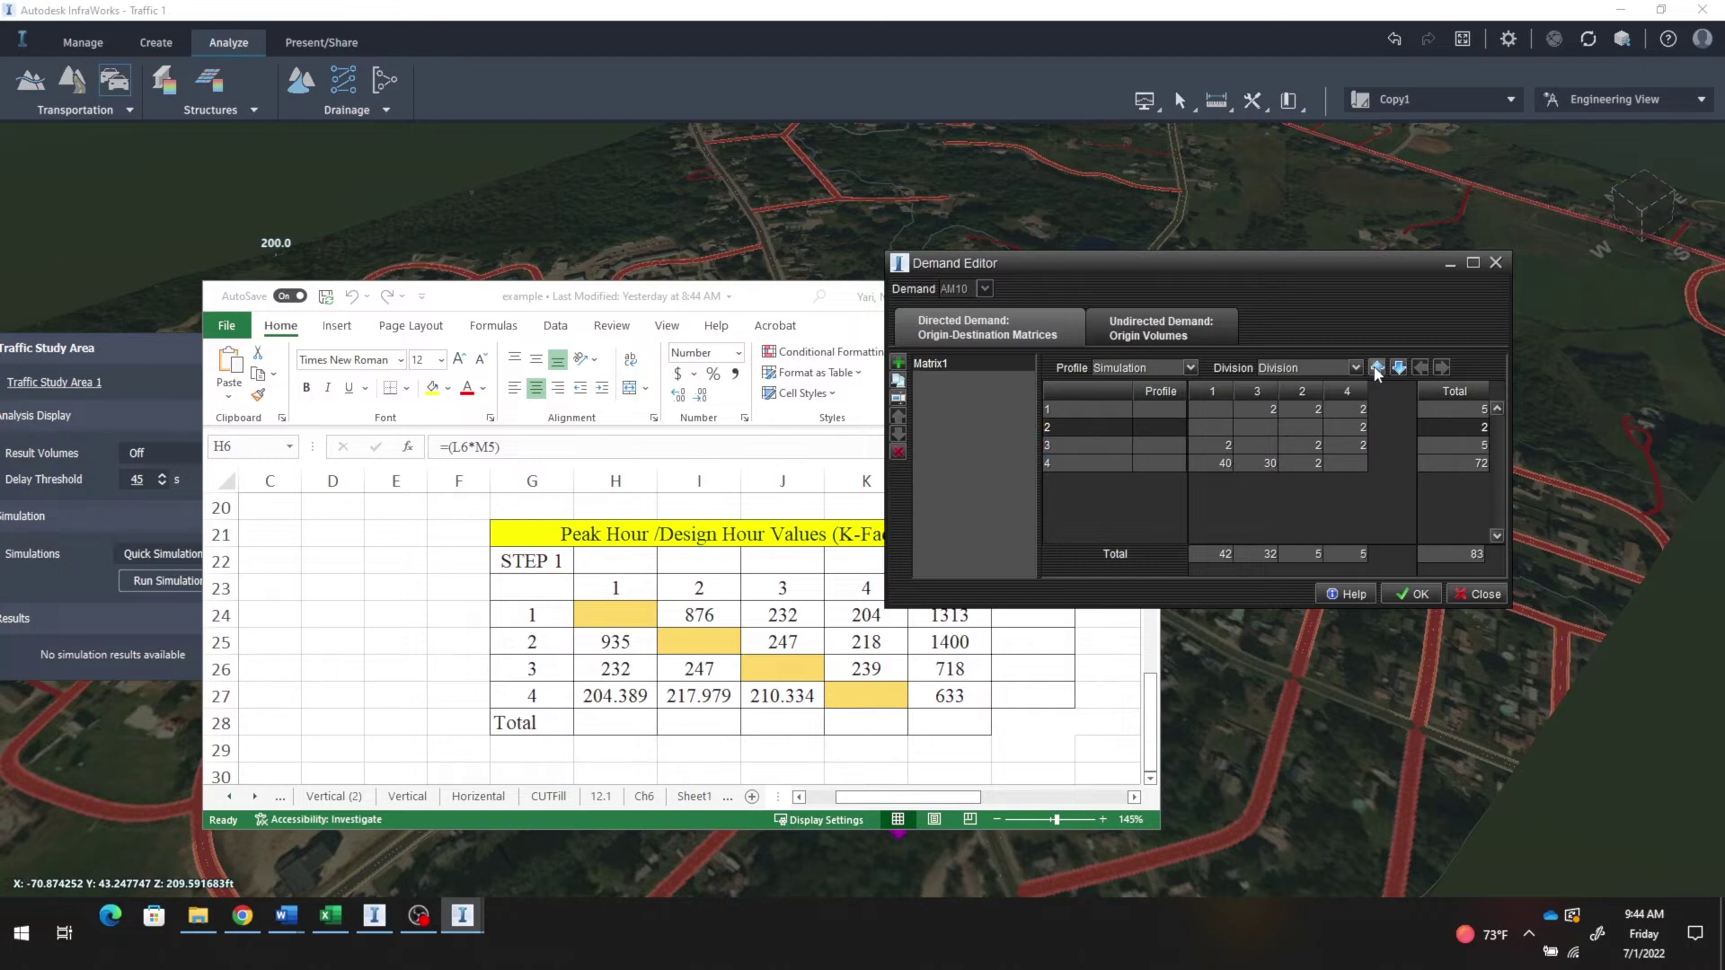
{"action": "left_click", "coordinate": [1269, 409]}
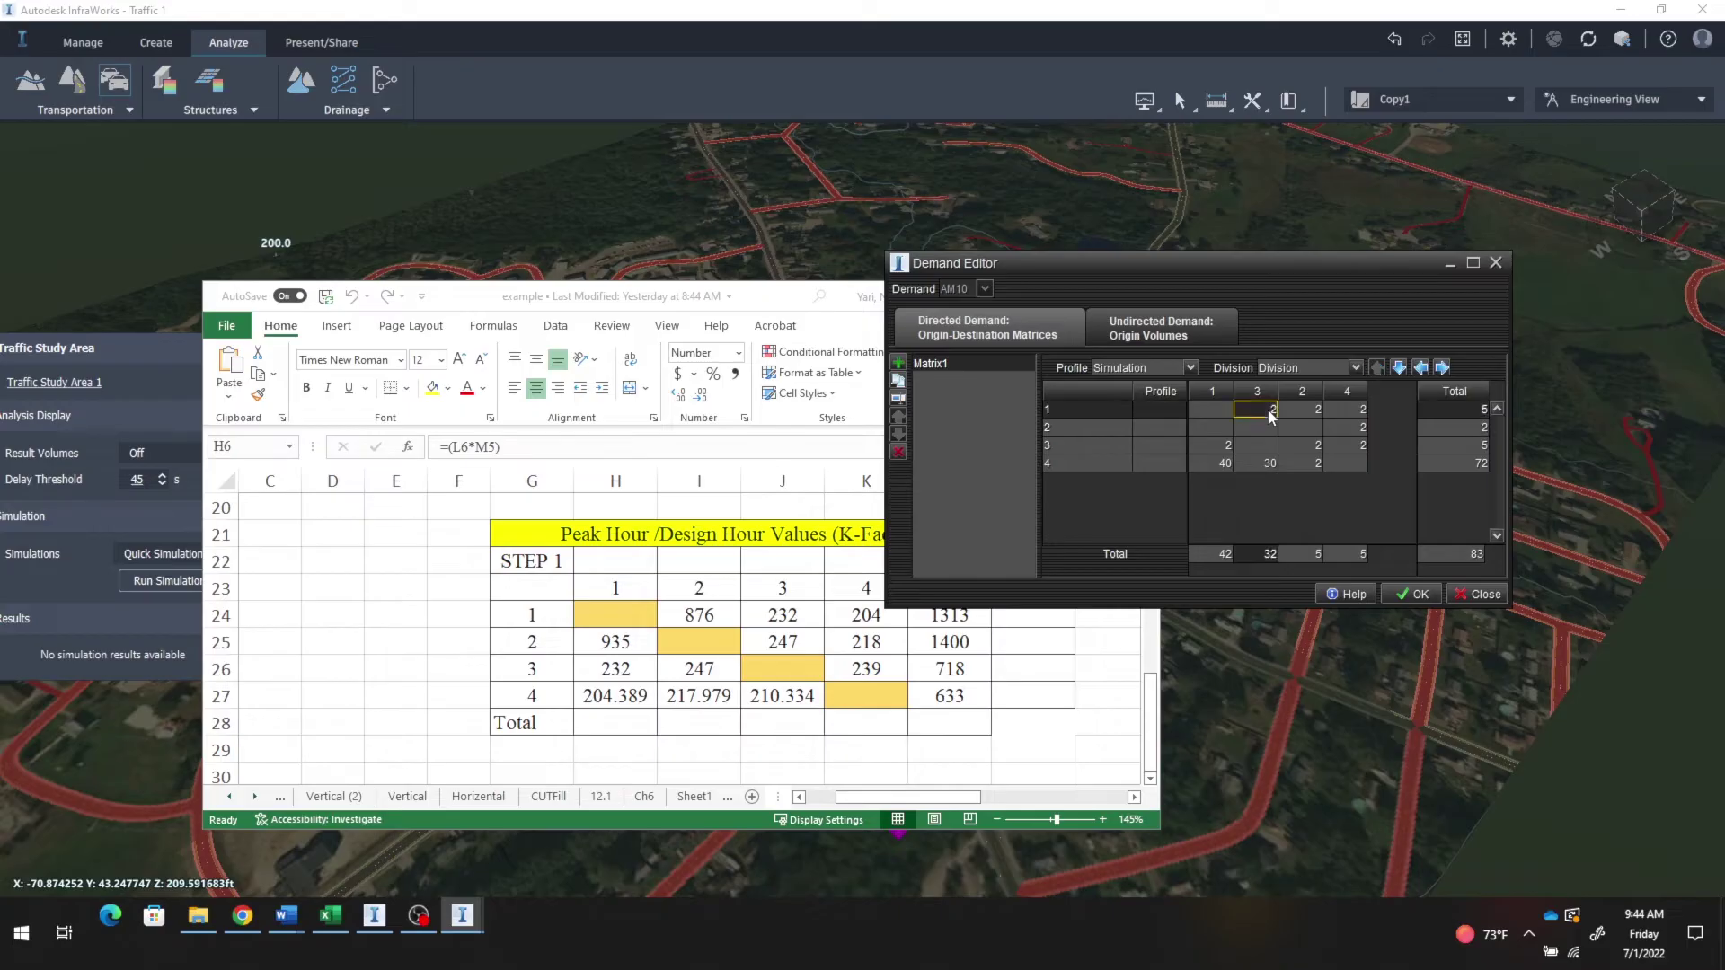
{"action": "left_click", "coordinate": [1442, 368]}
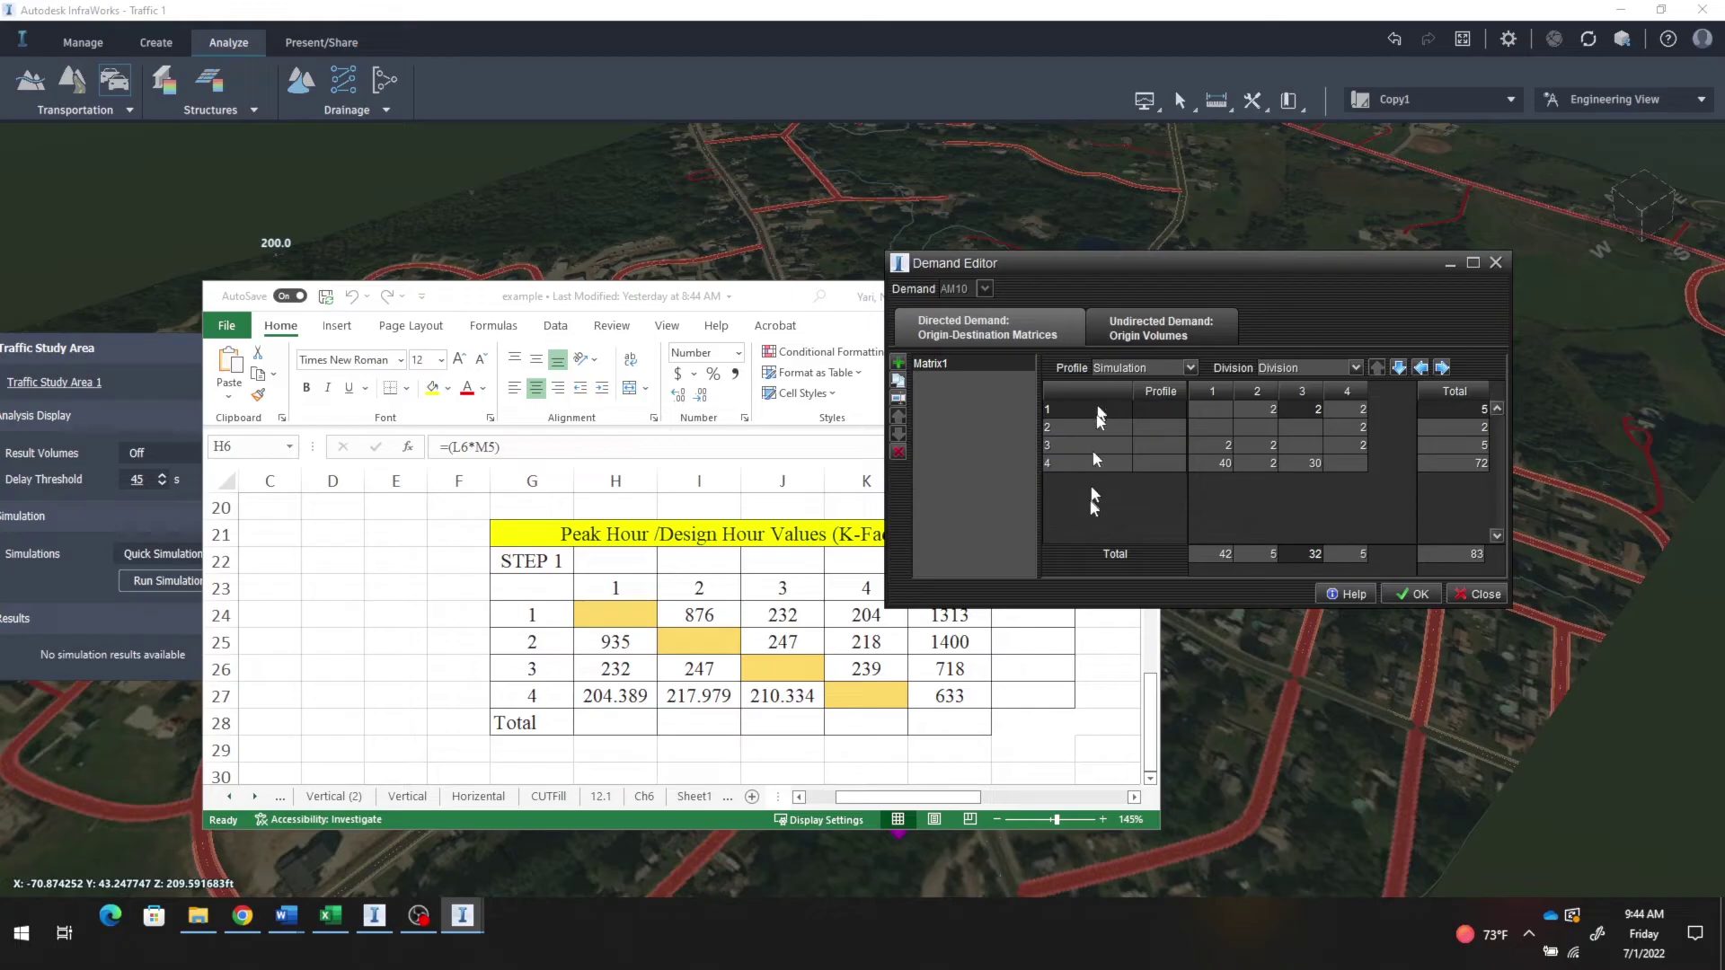
Step: Uncover the spreadsheet's K-factor table and enter origin 1's demand: 876 to zone 2, 232 to zone 3 and 204 to zone 4
{"action": "left_click_drag", "start_coordinate": [1208, 263], "coordinate": [1316, 199]}
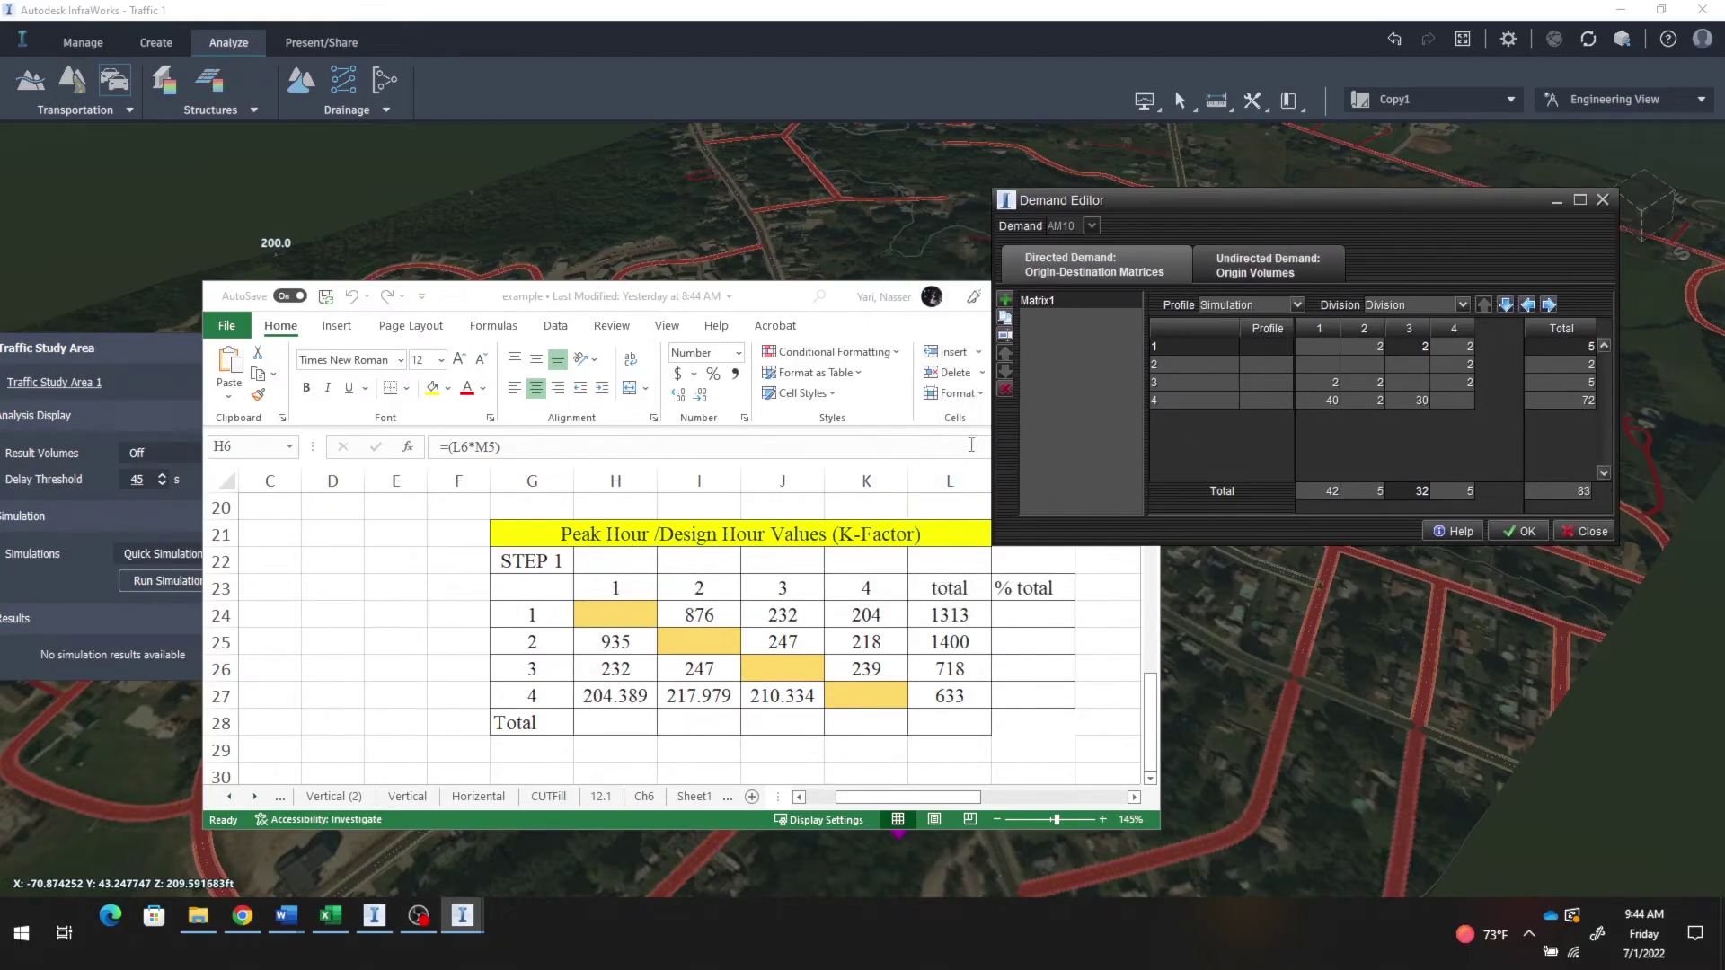
{"action": "left_click", "coordinate": [1311, 350]}
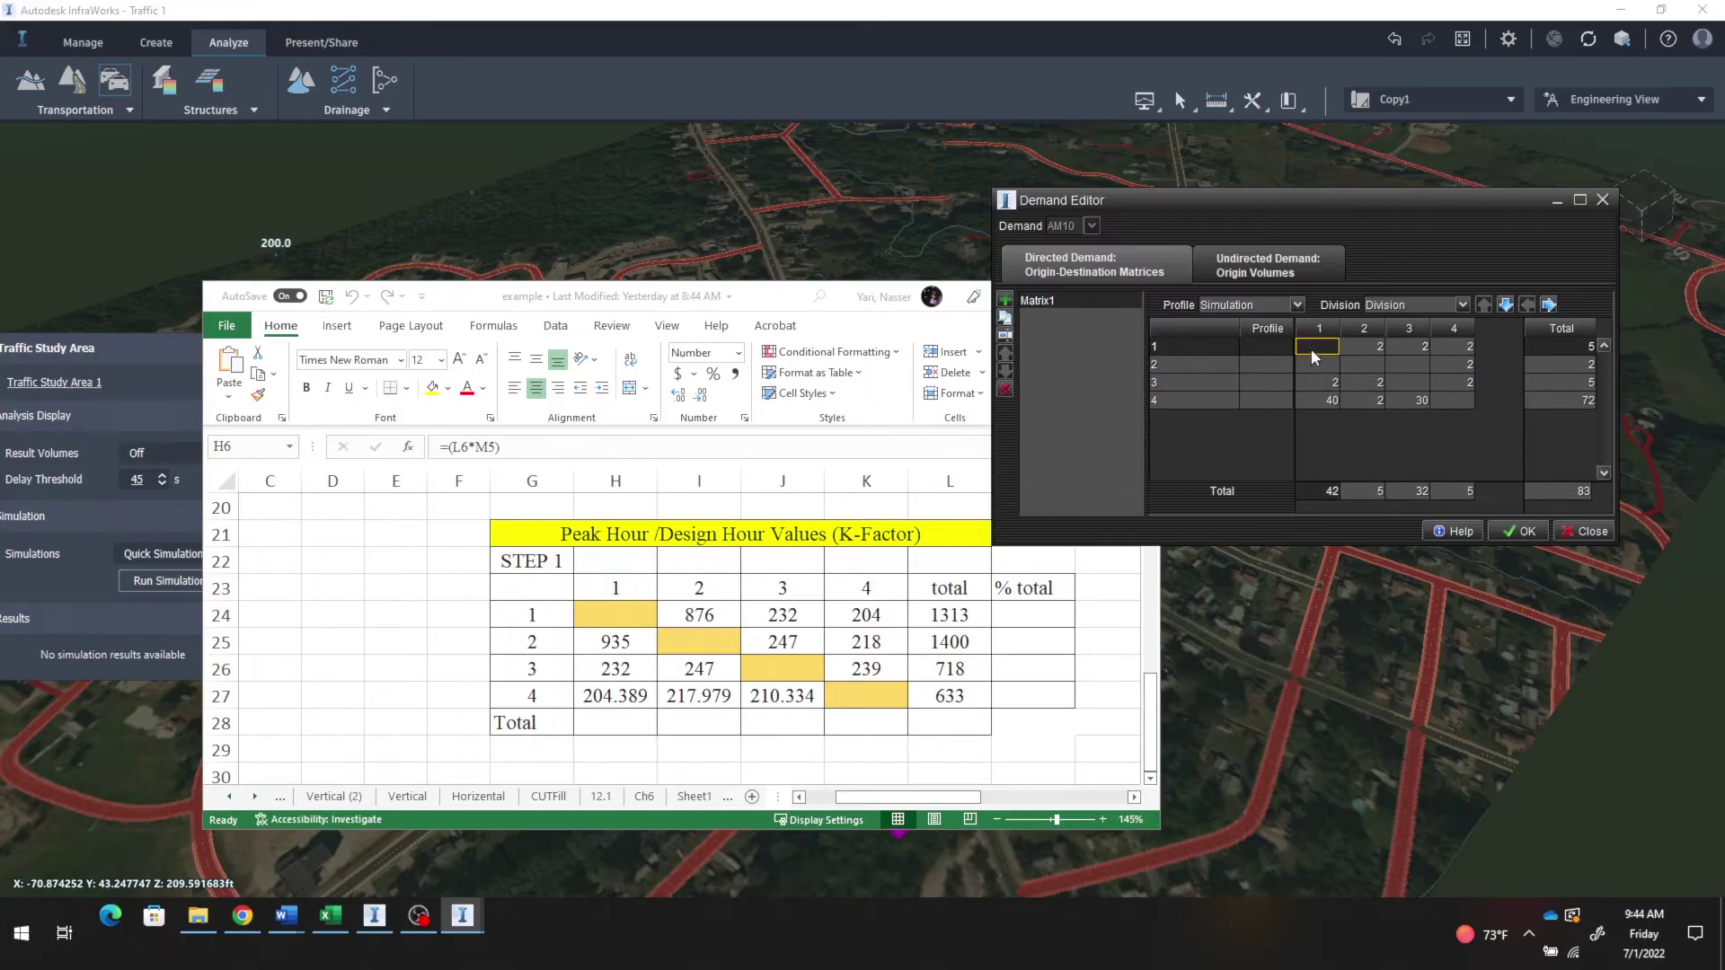
{"action": "left_click", "coordinate": [1358, 355]}
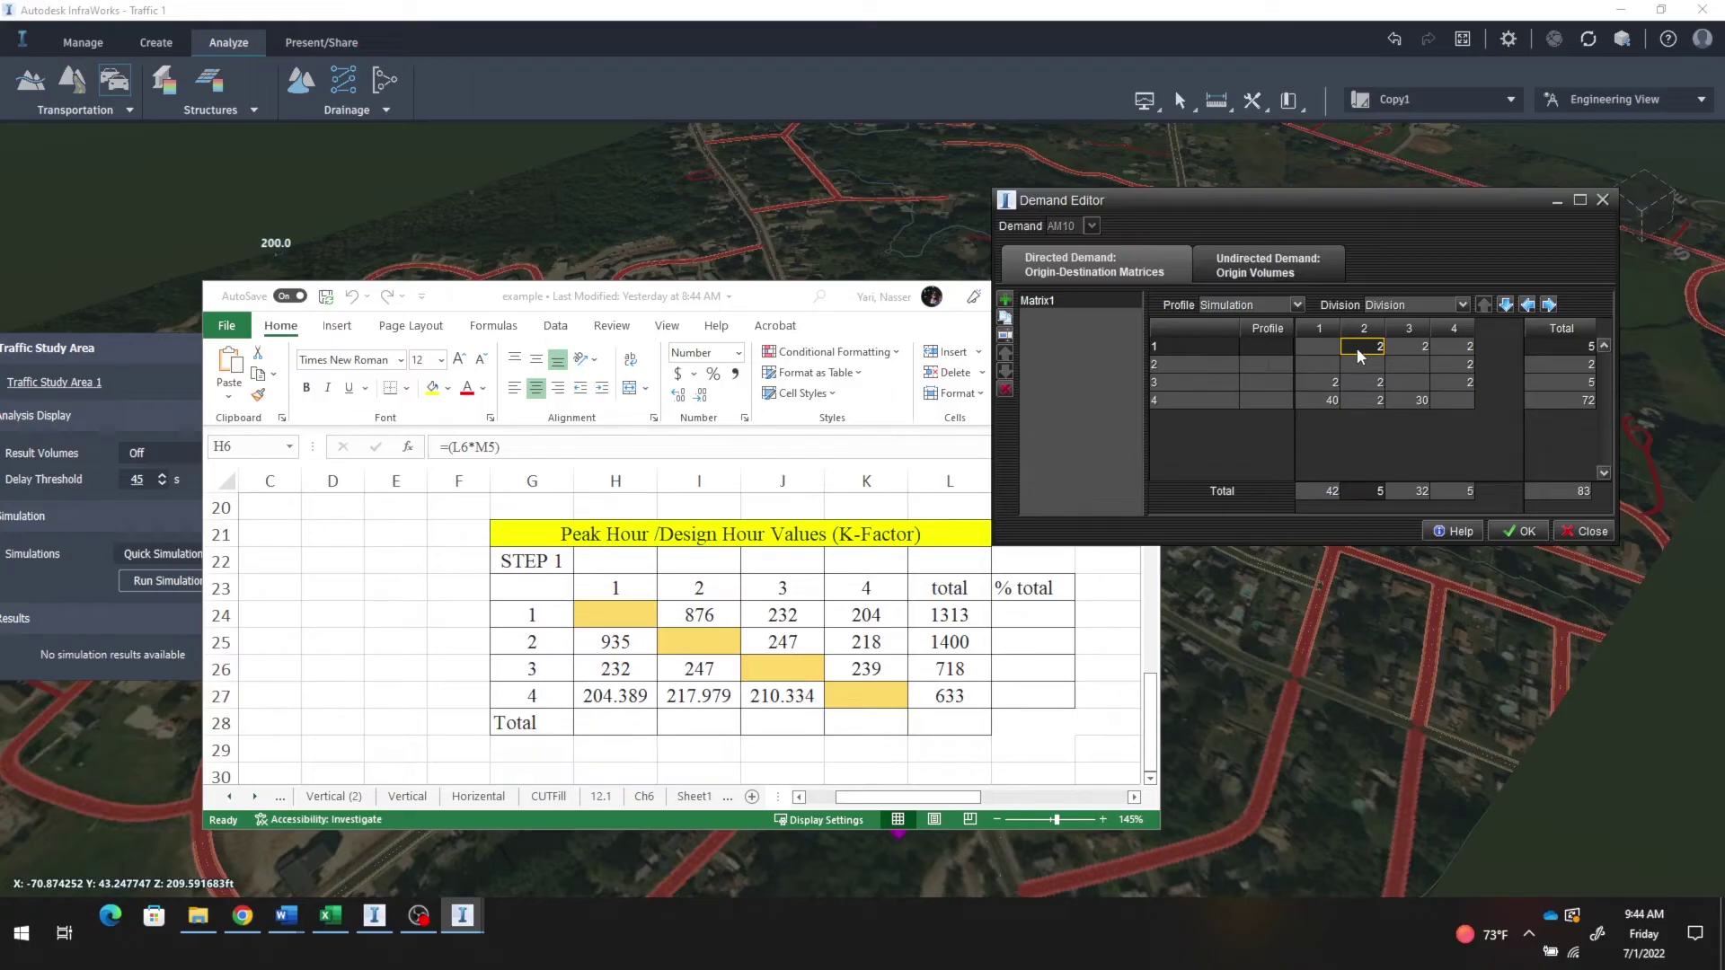
{"action": "type", "text": "876"}
{"action": "left_click", "coordinate": [1417, 350]}
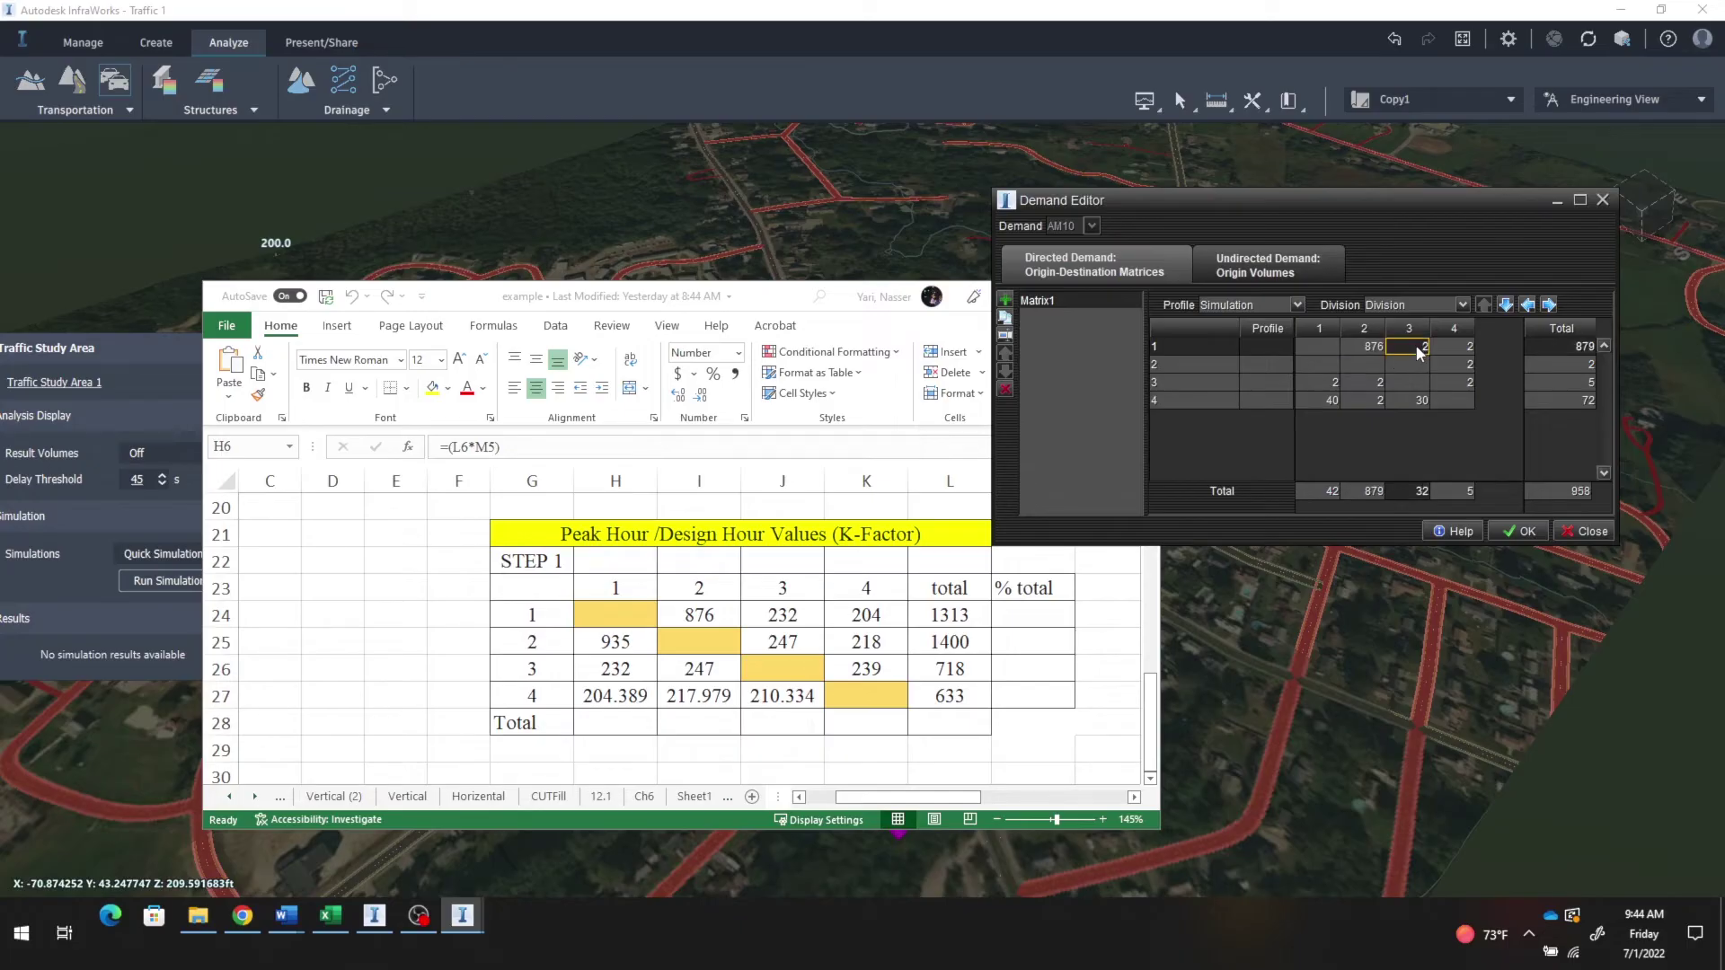
{"action": "type", "text": "232"}
{"action": "left_click", "coordinate": [1453, 347]}
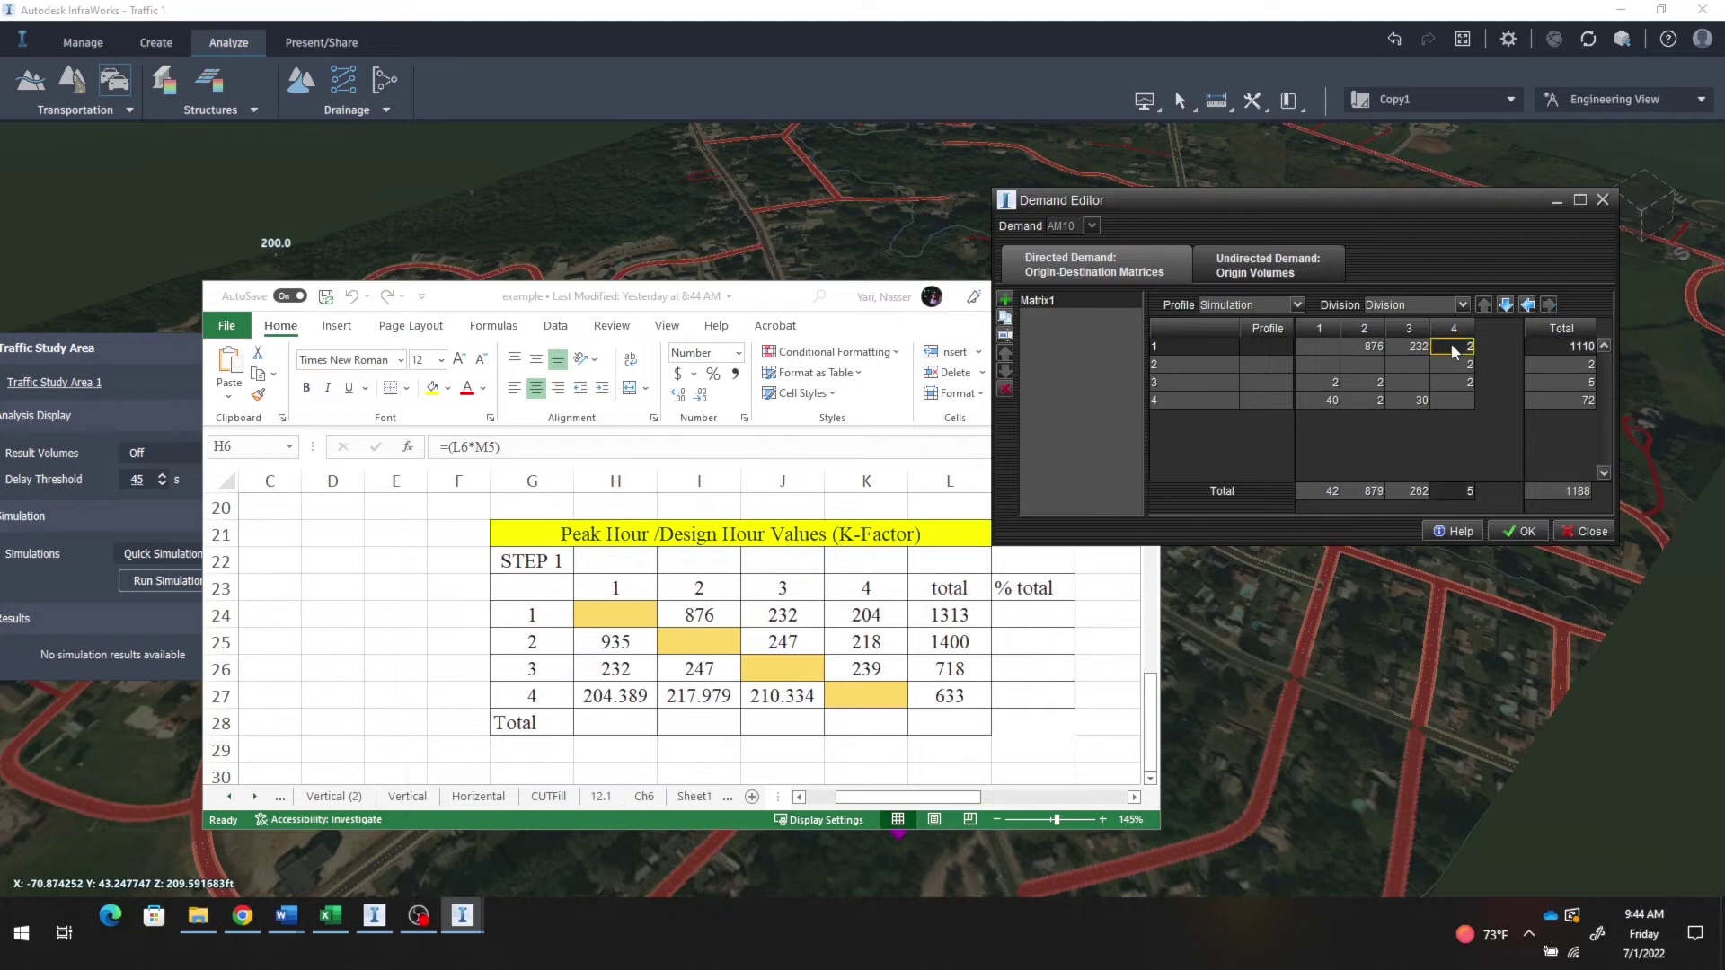
{"action": "type", "text": "204"}
Step: Enter origin 2's demand: 935 to zone 1, 247 to zone 3 and 218 to zone 4
{"action": "left_click", "coordinate": [1315, 365]}
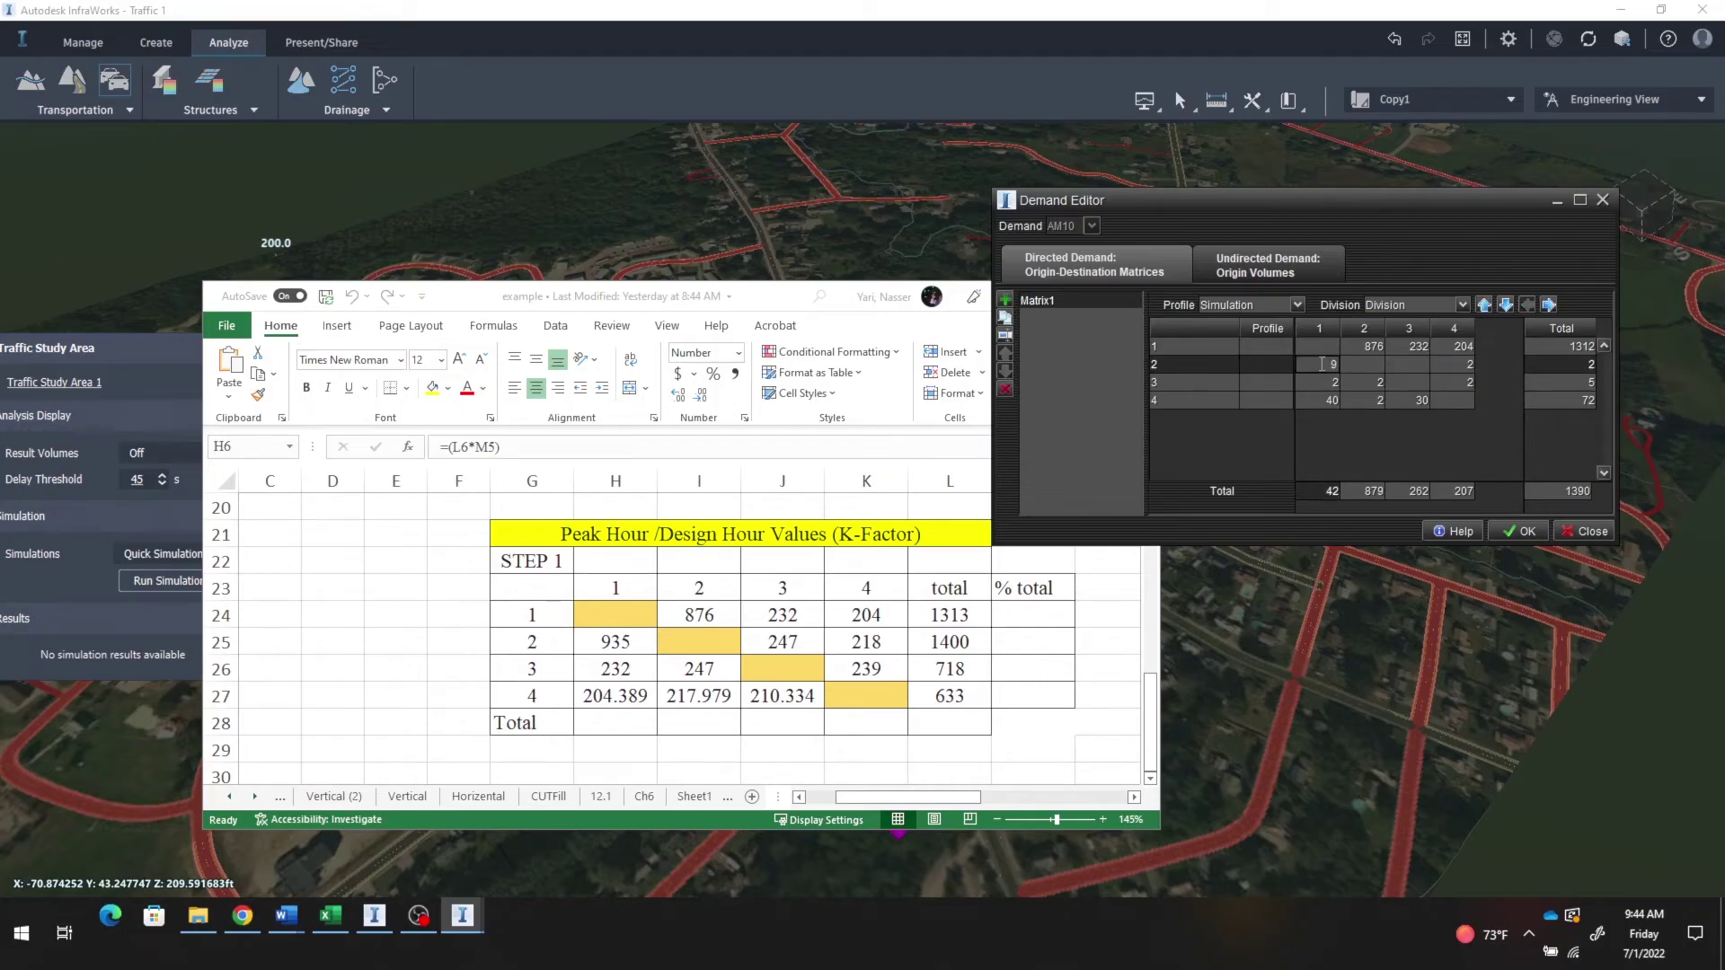
{"action": "type", "text": "935"}
{"action": "left_click", "coordinate": [1366, 364]}
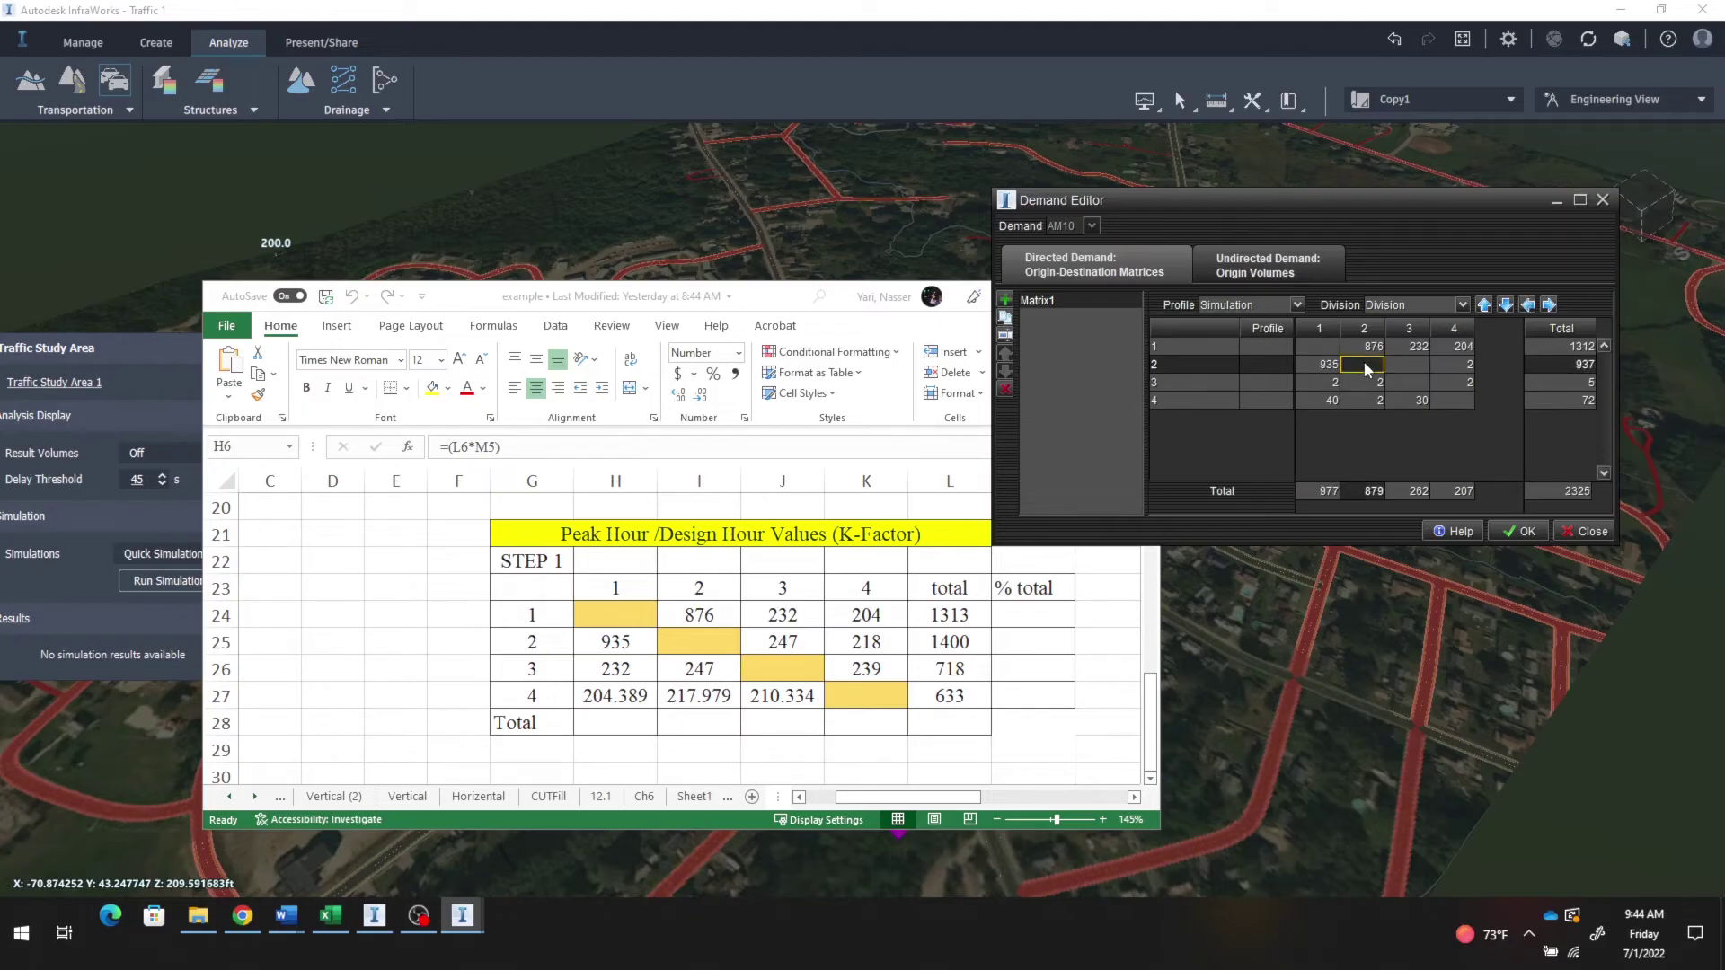
{"action": "left_click", "coordinate": [1403, 365]}
{"action": "type", "text": "247"}
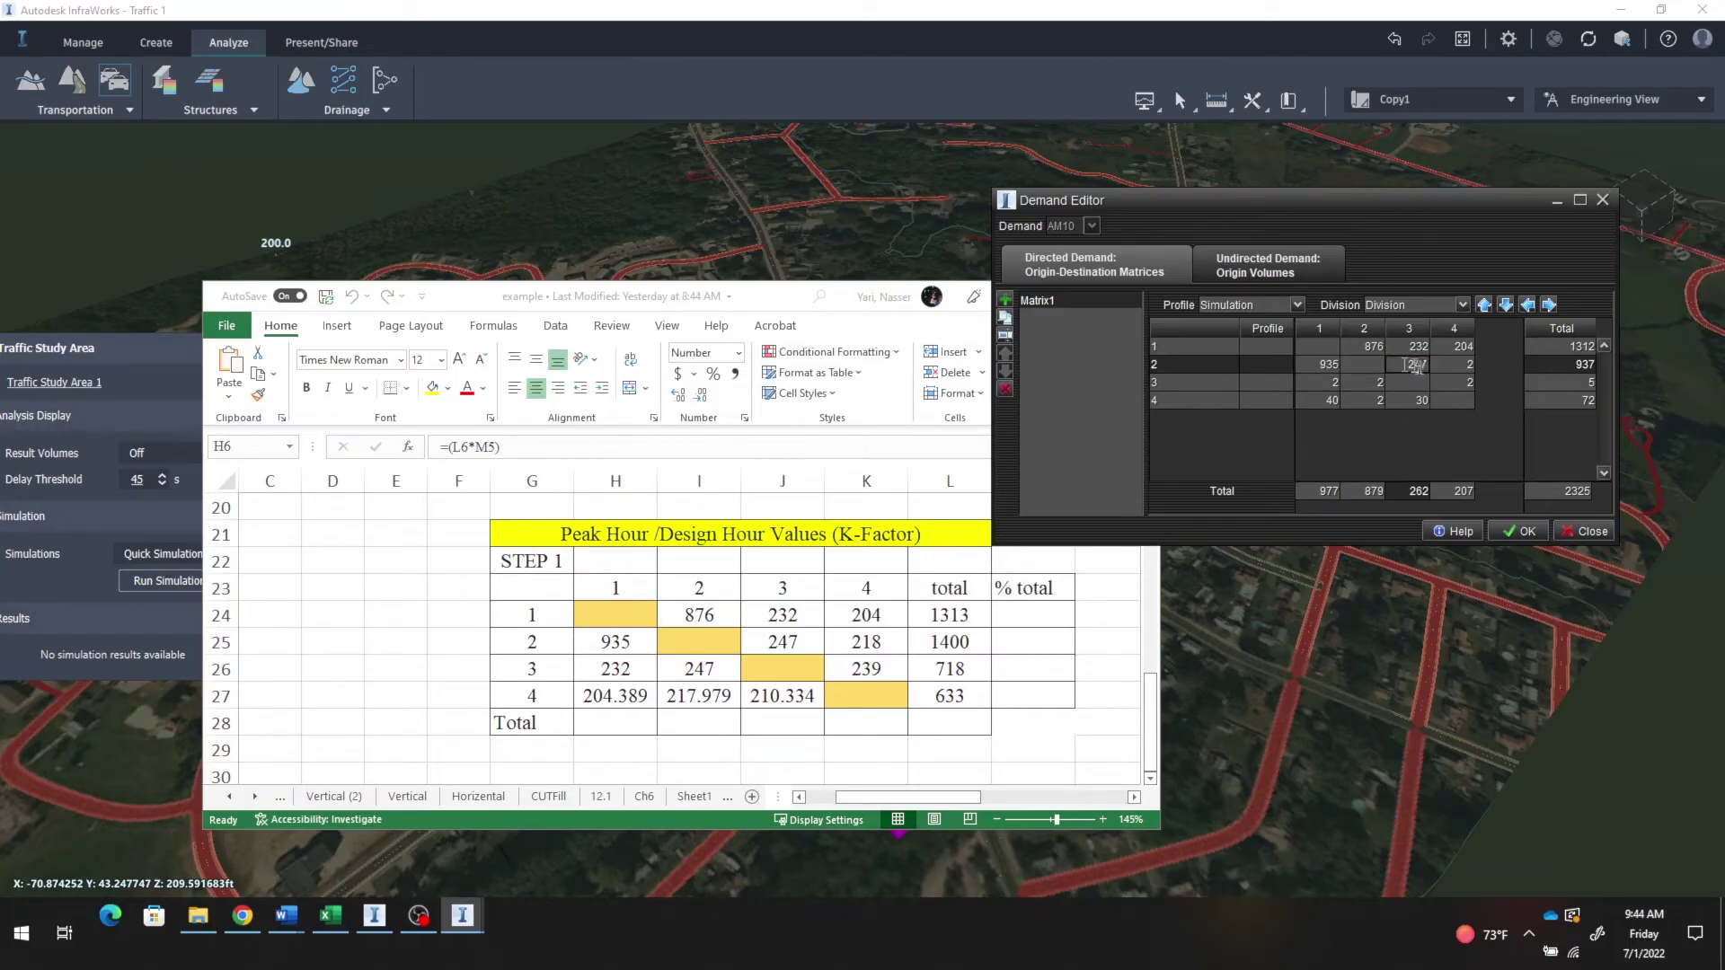
{"action": "left_click", "coordinate": [1471, 368]}
{"action": "type", "text": "218"}
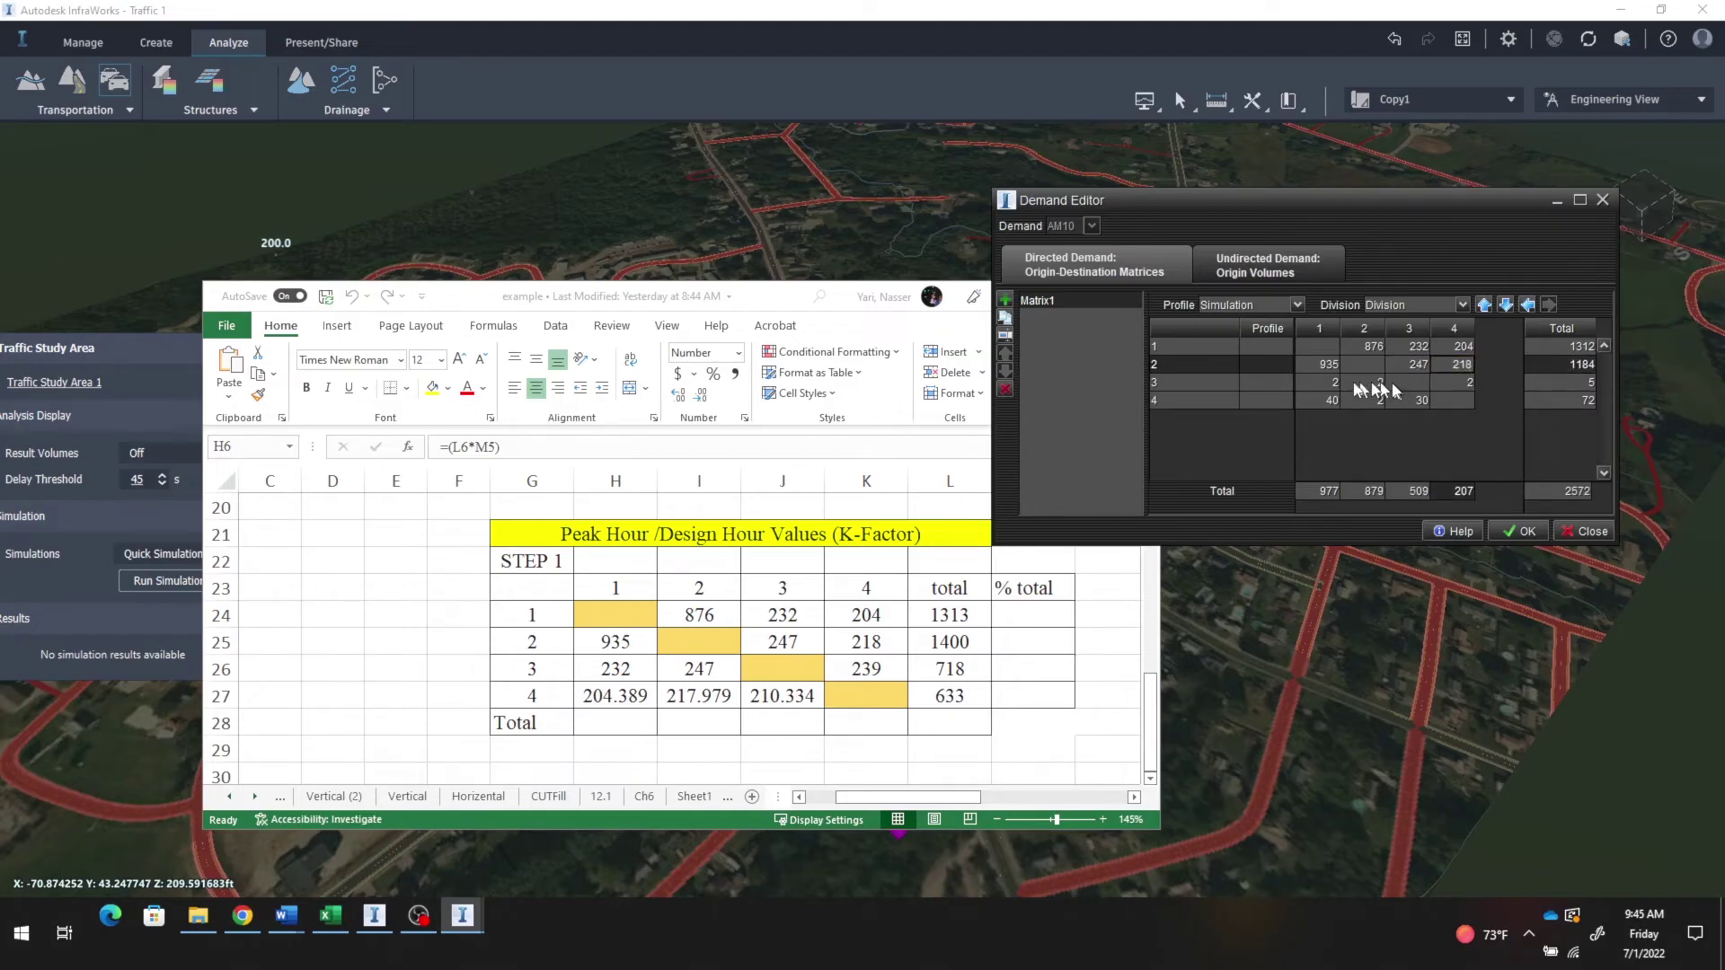
Step: Fill origin 3 with demands 232, 247 and 239 and origin 4 with 204, 218 and 210, accept the matrix and close the spreadsheet
{"action": "left_click", "coordinate": [1332, 380]}
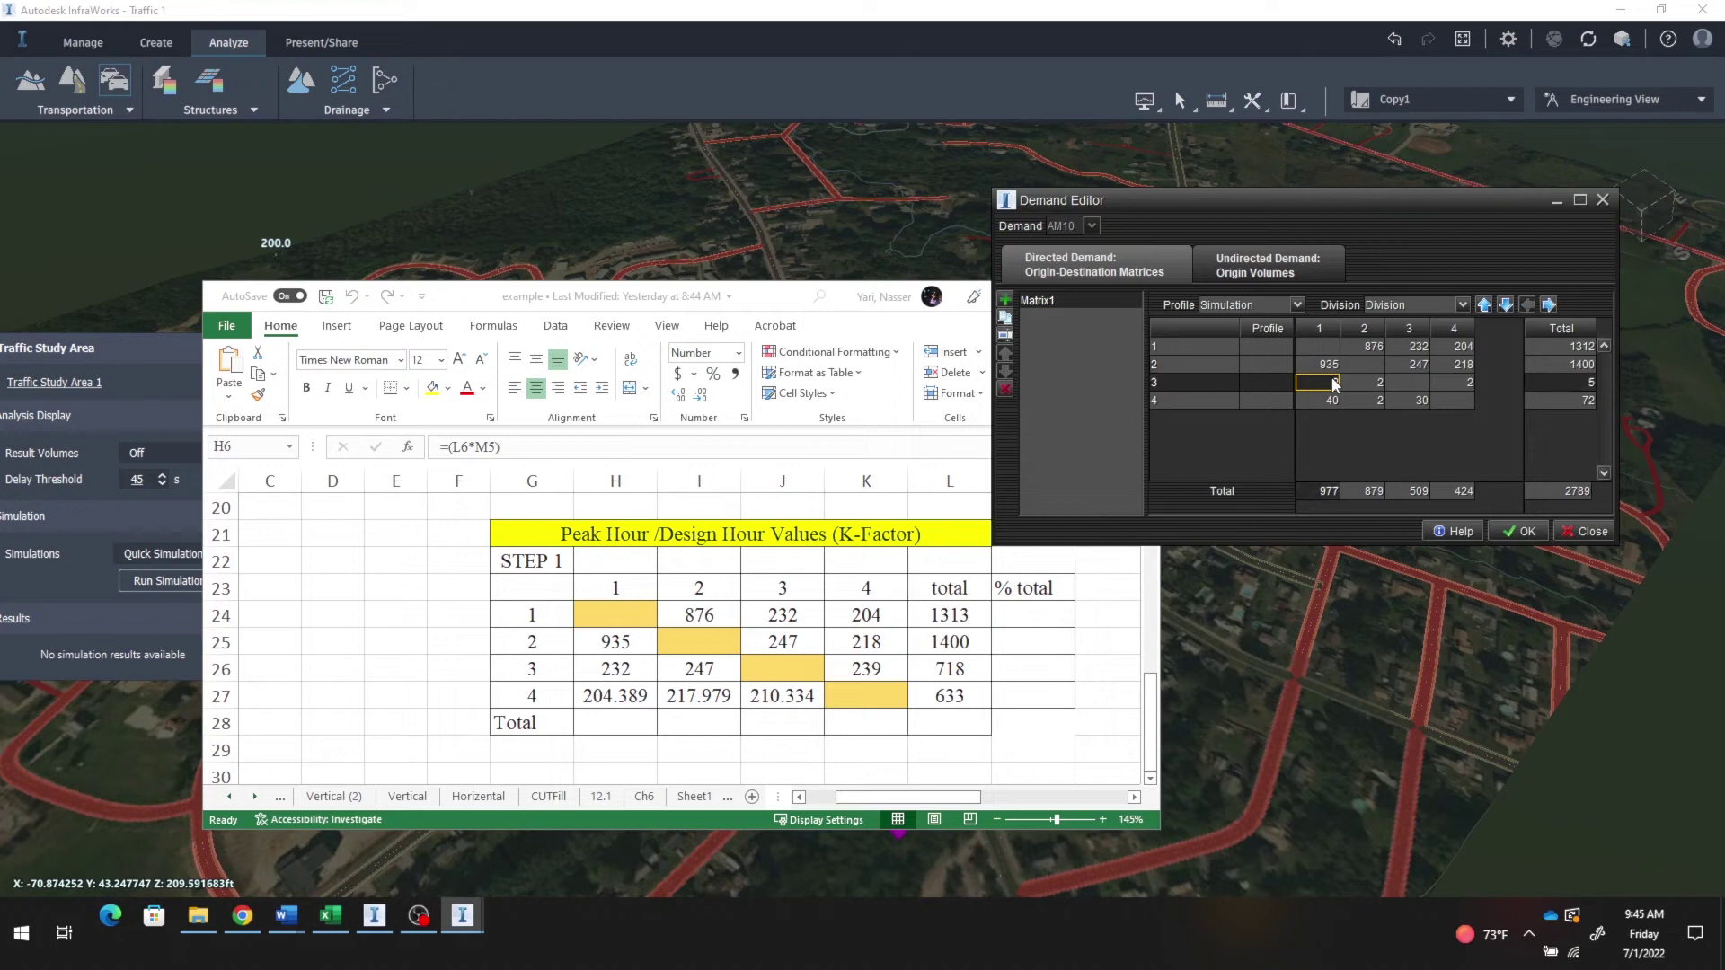
{"action": "type", "text": "232"}
{"action": "left_click", "coordinate": [1372, 387]}
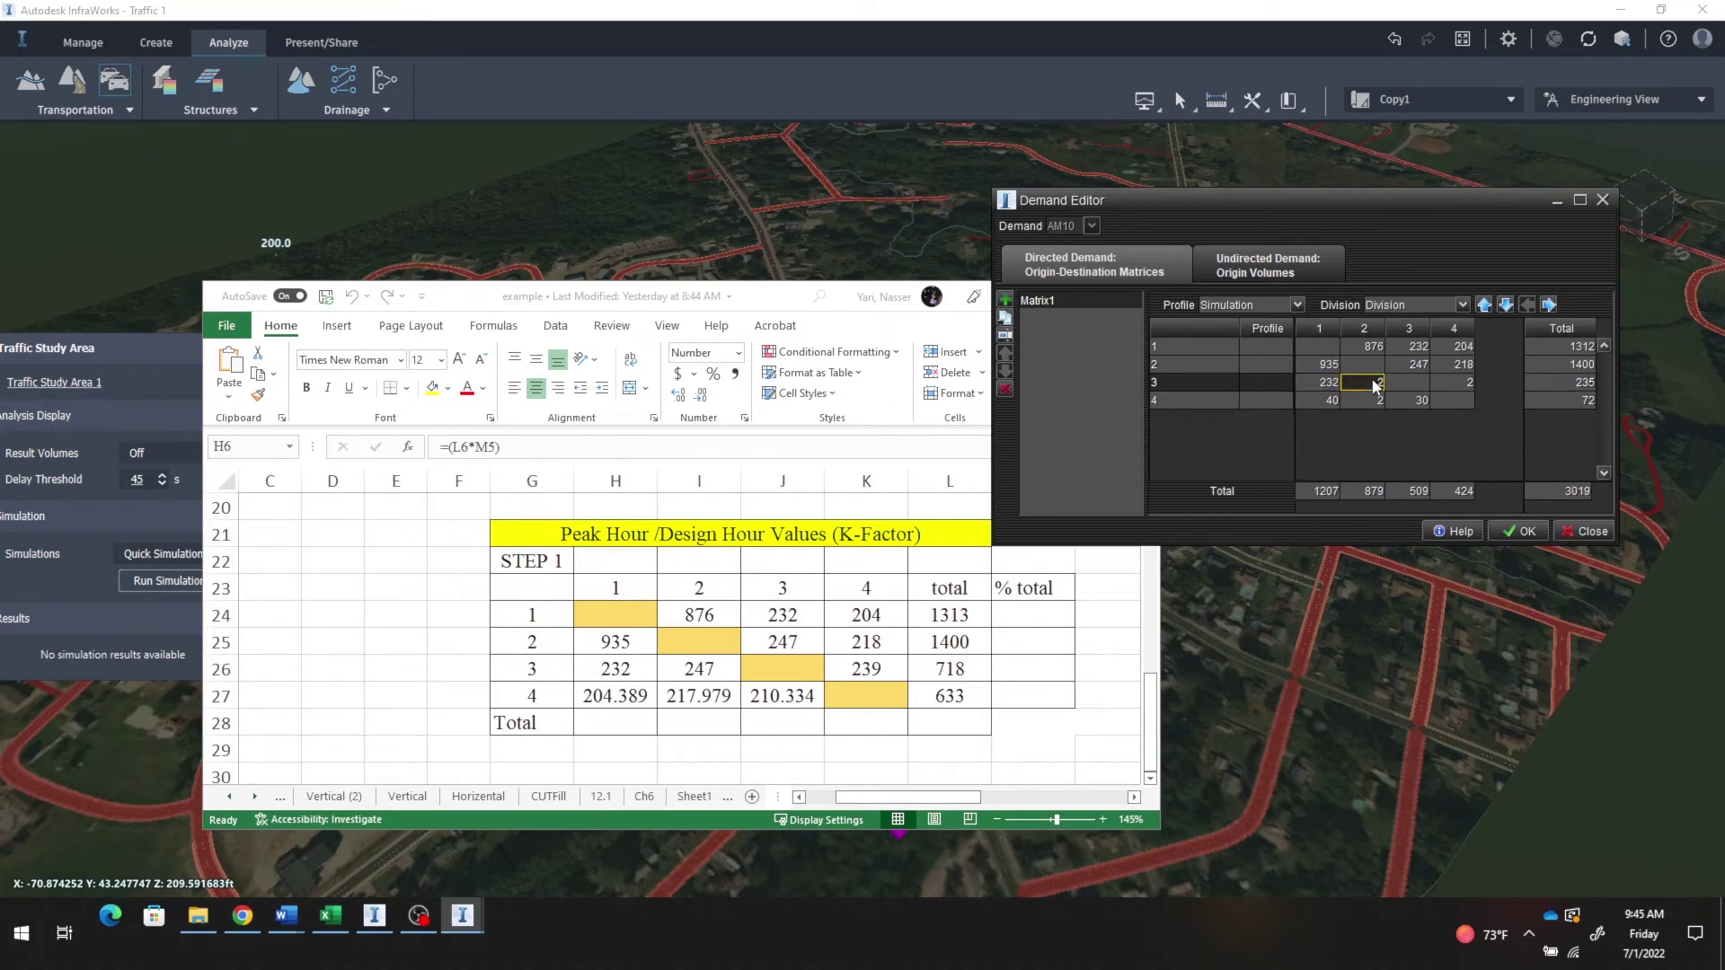
{"action": "left_click", "coordinate": [1372, 385]}
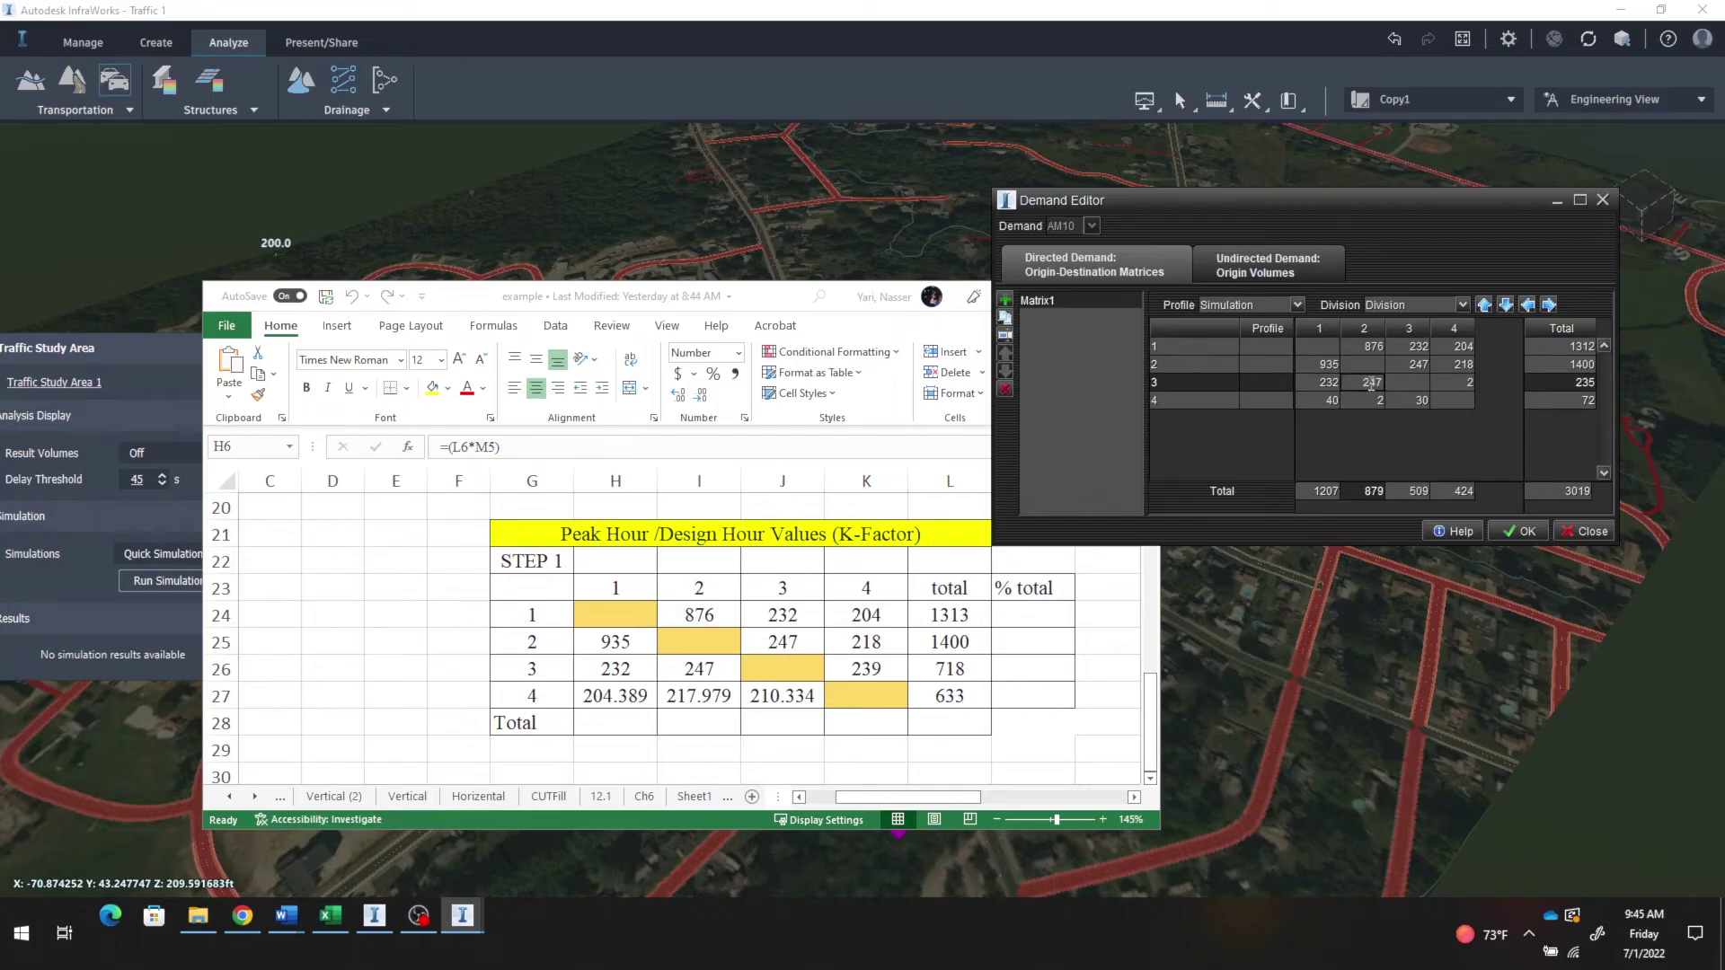
{"action": "left_click", "coordinate": [1452, 386]}
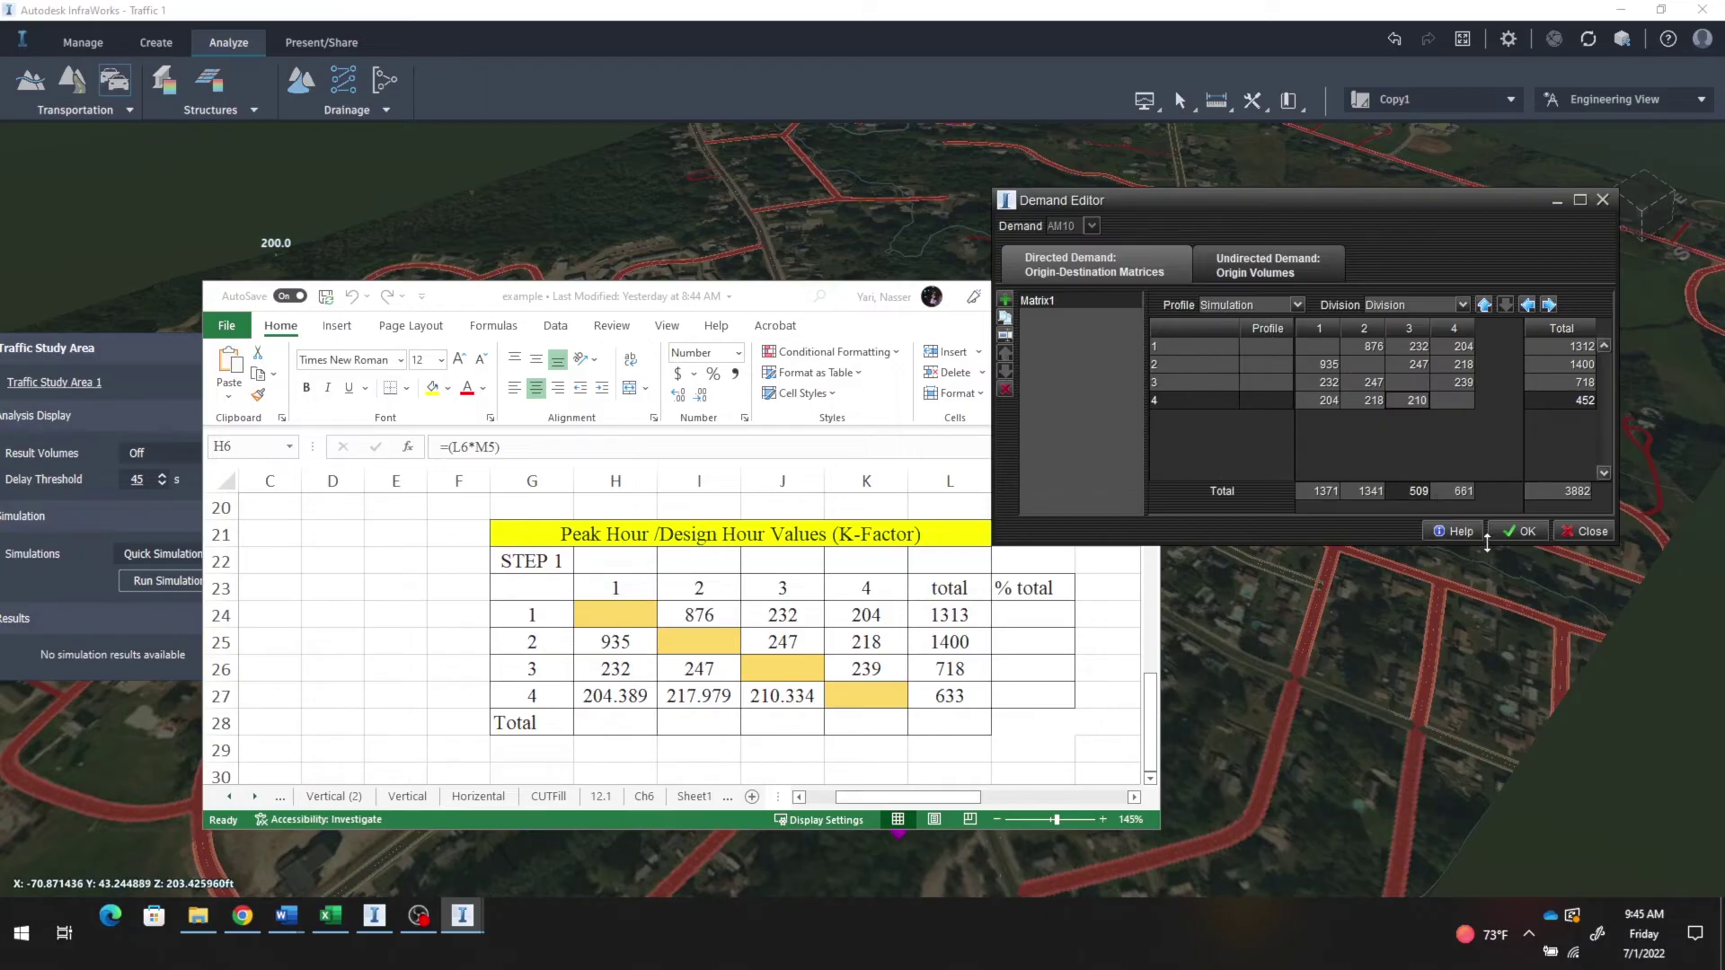
{"action": "left_click", "coordinate": [1518, 532]}
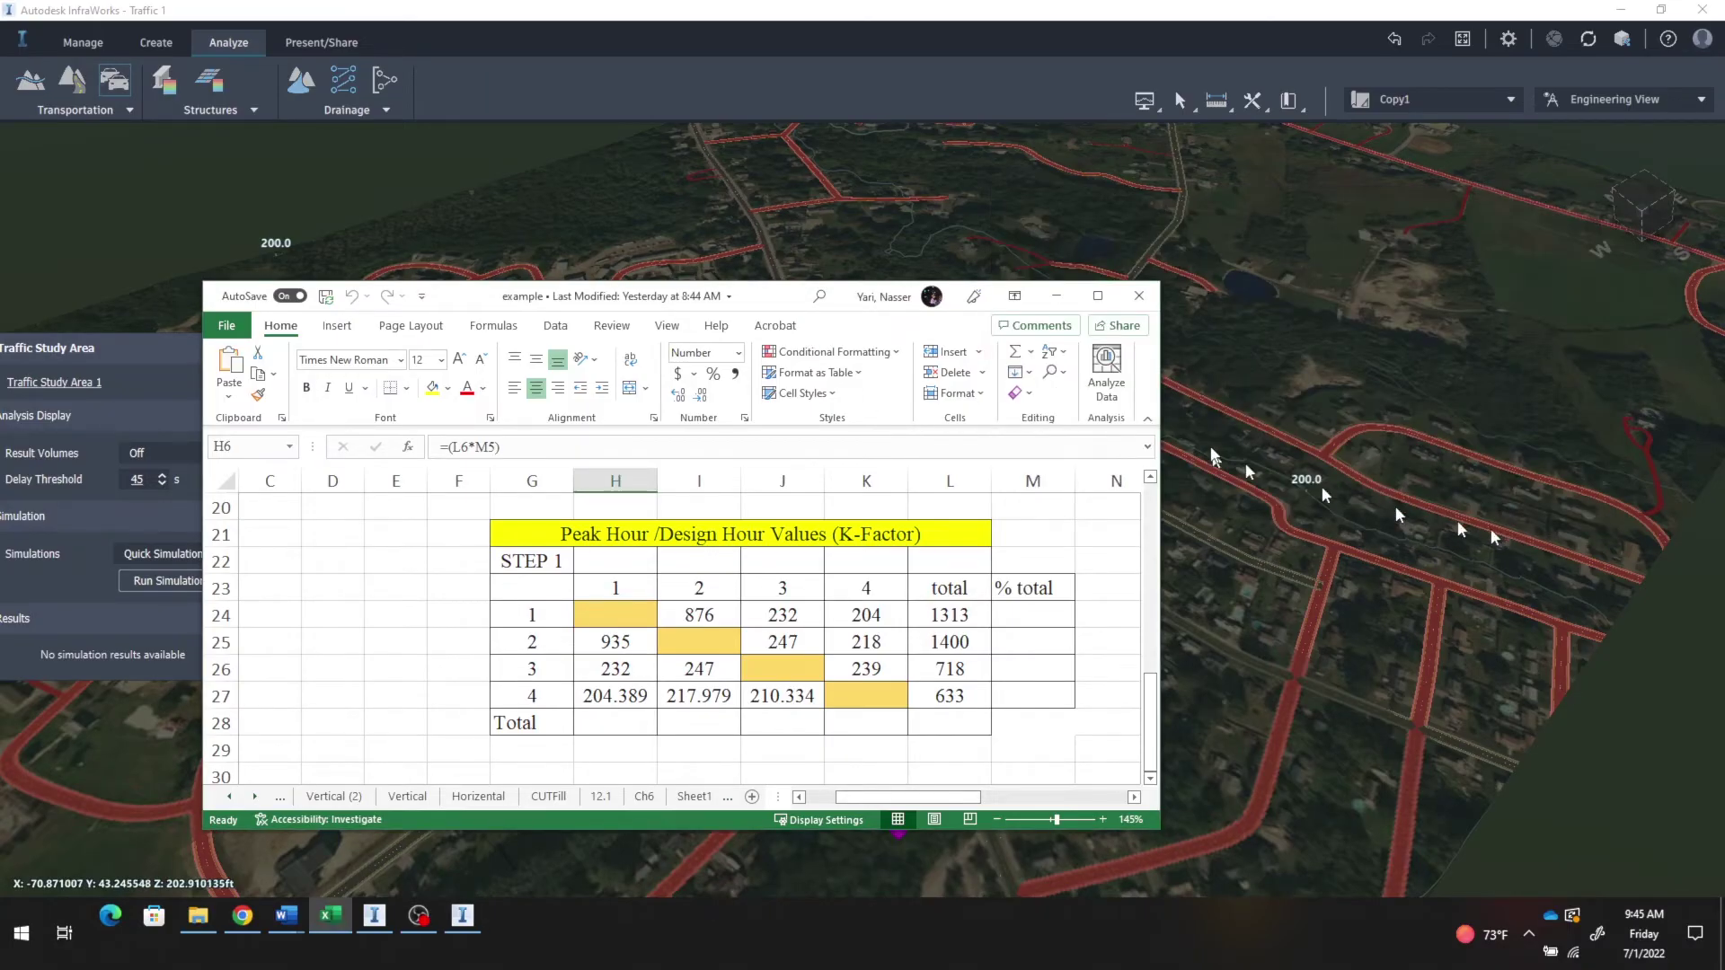
{"action": "left_click", "coordinate": [1139, 296]}
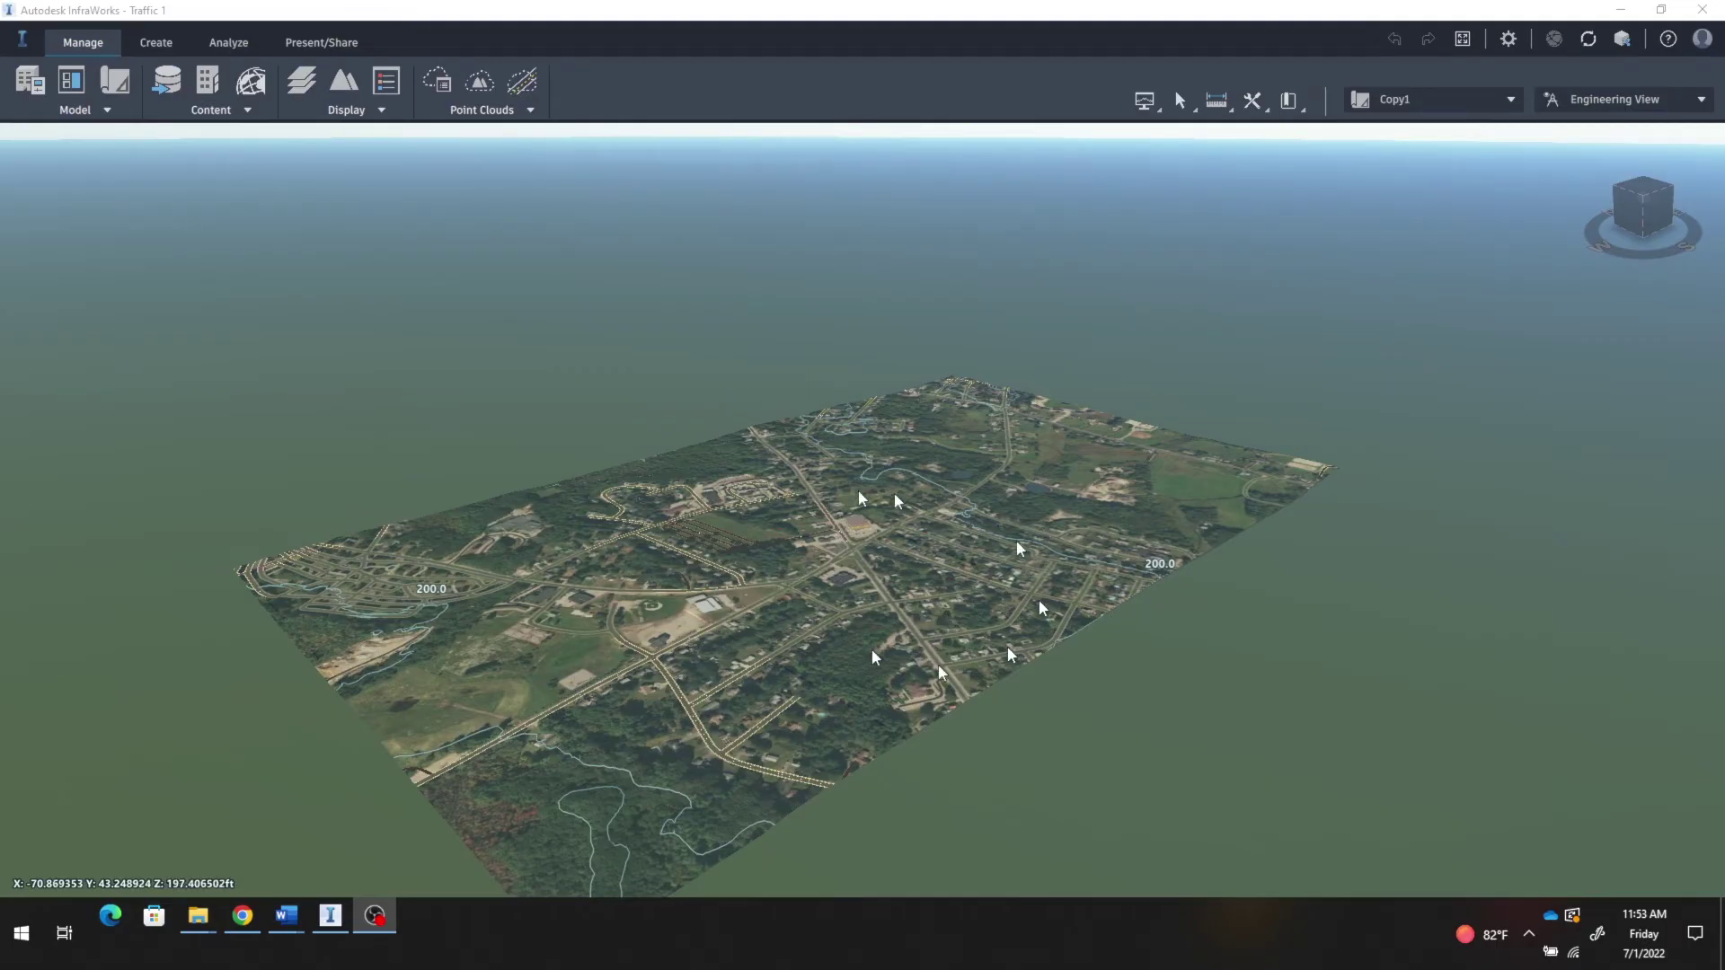
{"action": "scroll", "coordinate": [841, 719], "scroll_direction": "up", "scroll_amount": 2}
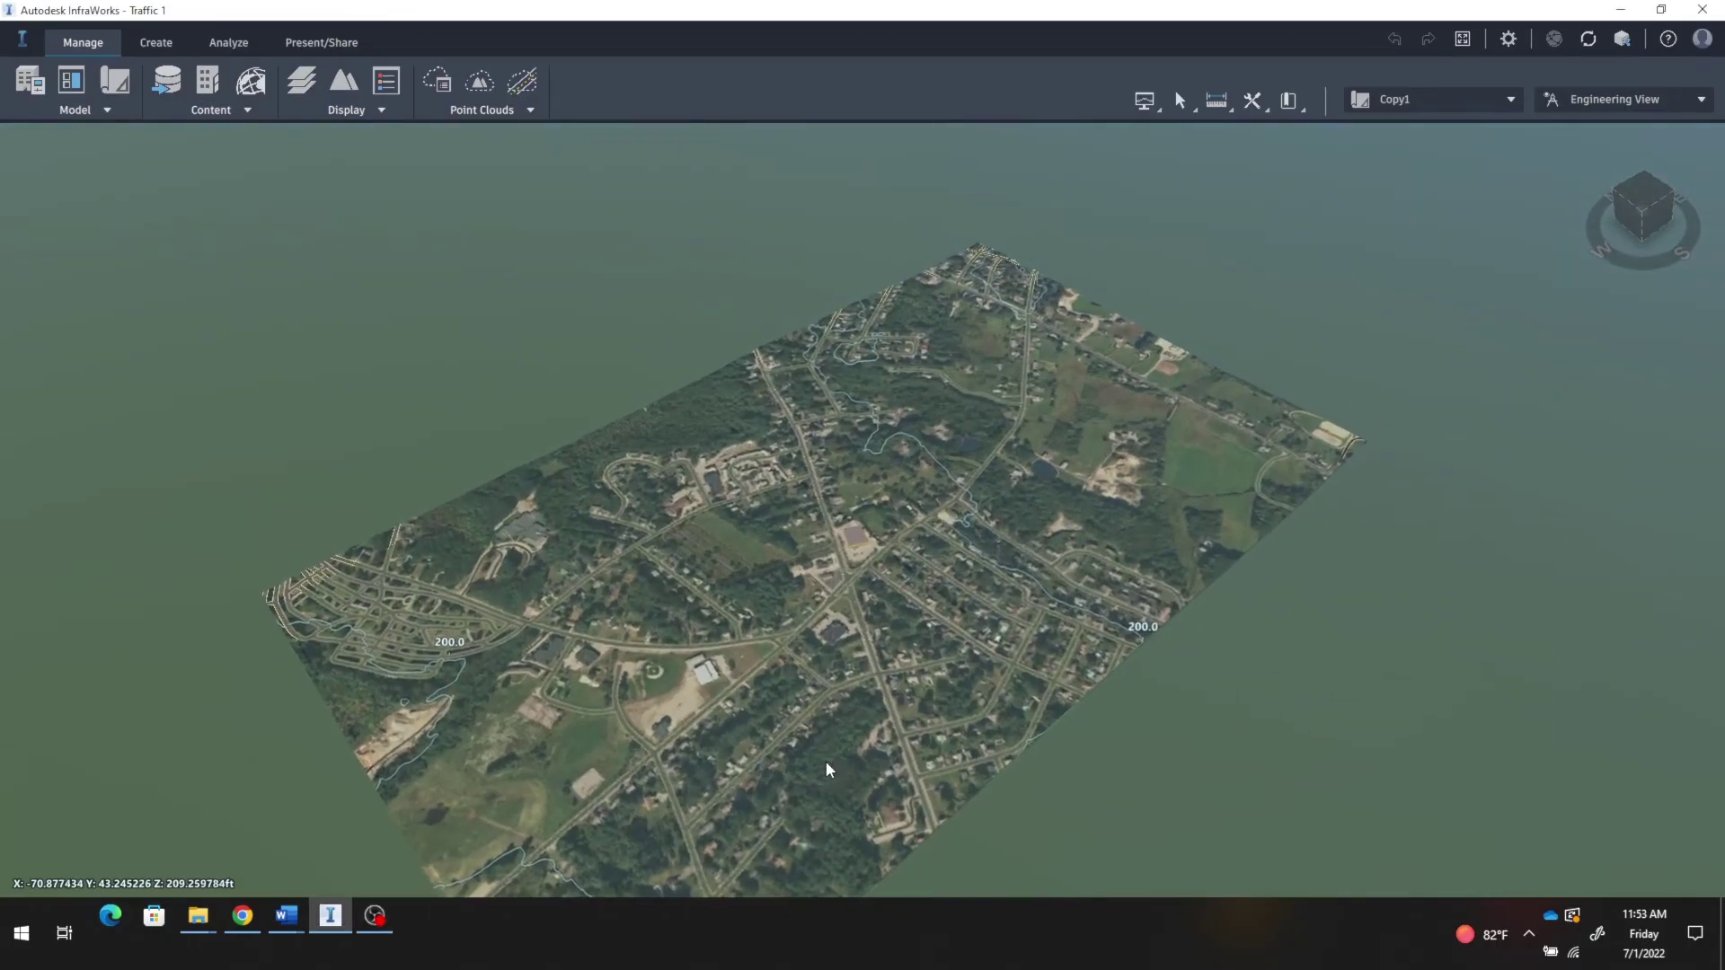
{"action": "scroll", "coordinate": [816, 764], "scroll_direction": "up", "scroll_amount": 1}
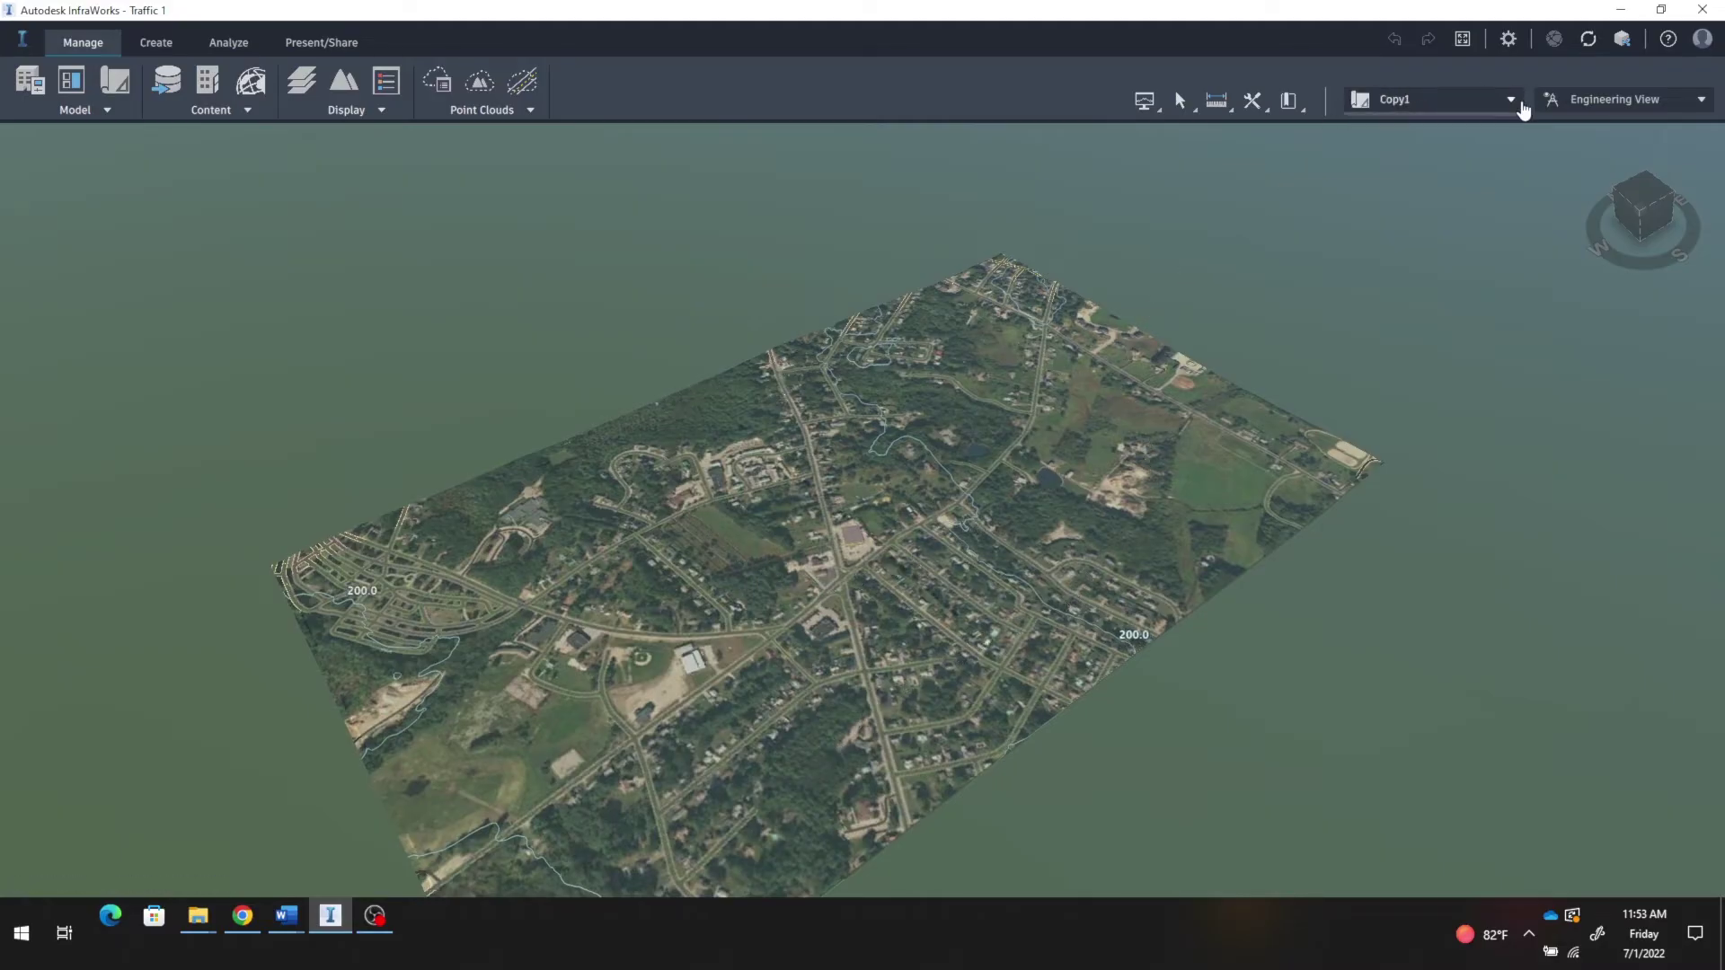
{"action": "left_click", "coordinate": [1512, 102]}
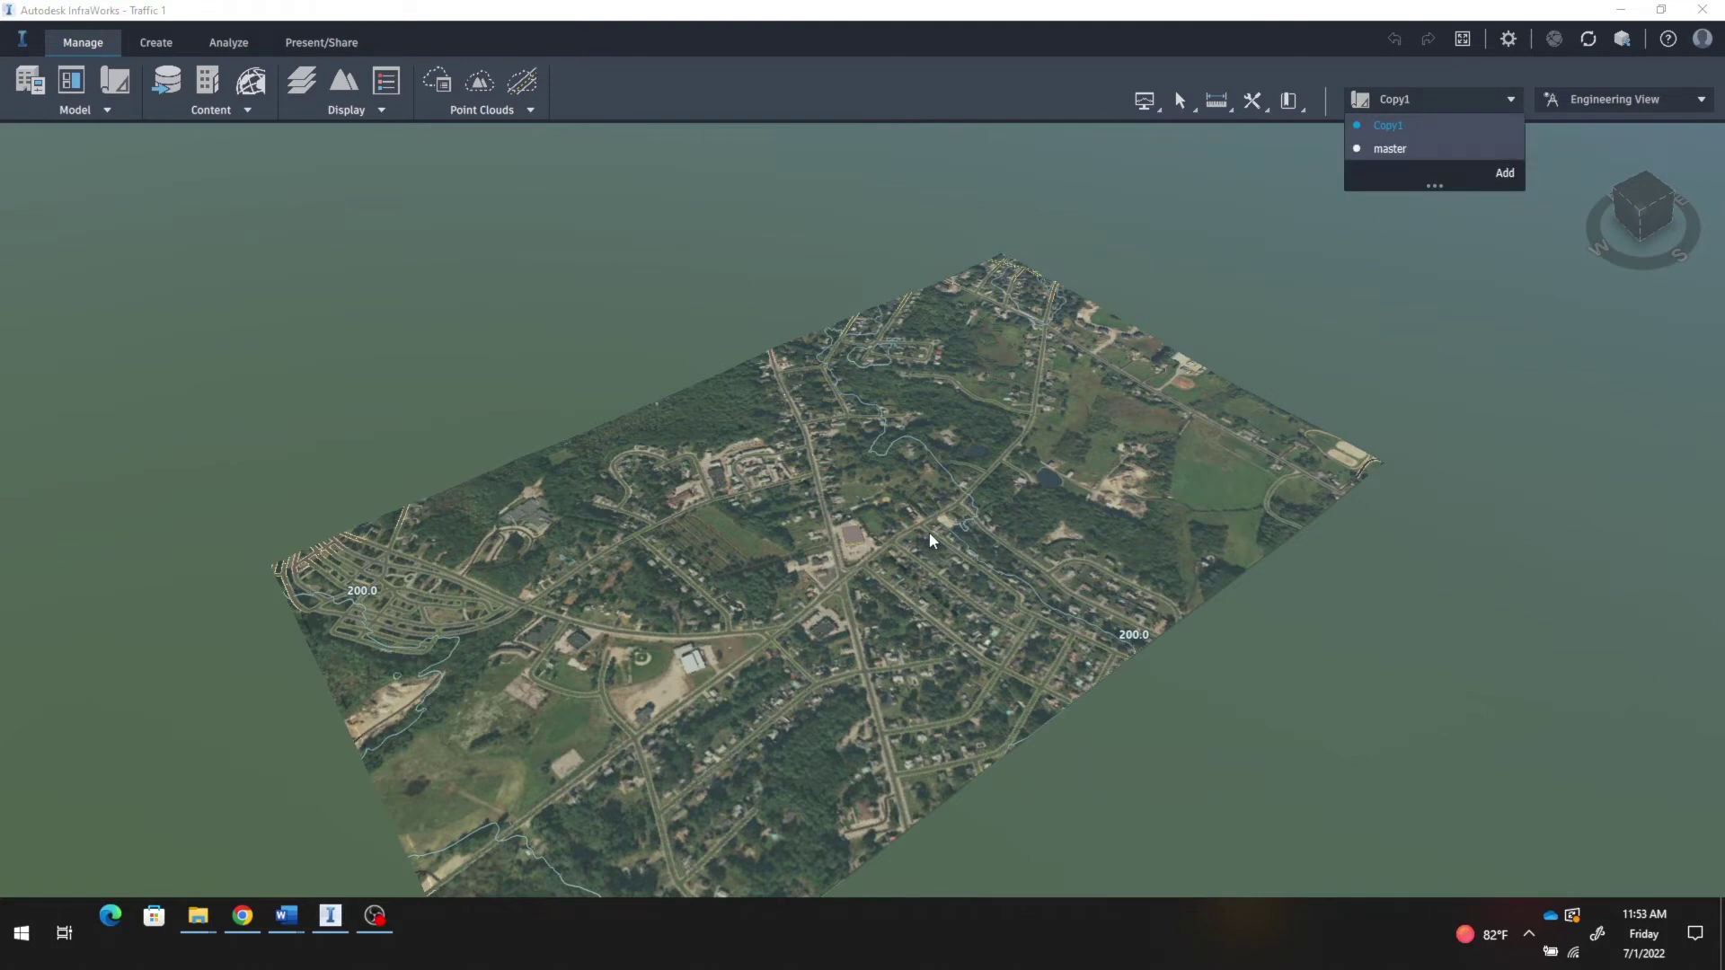
{"action": "left_click", "coordinate": [1075, 449]}
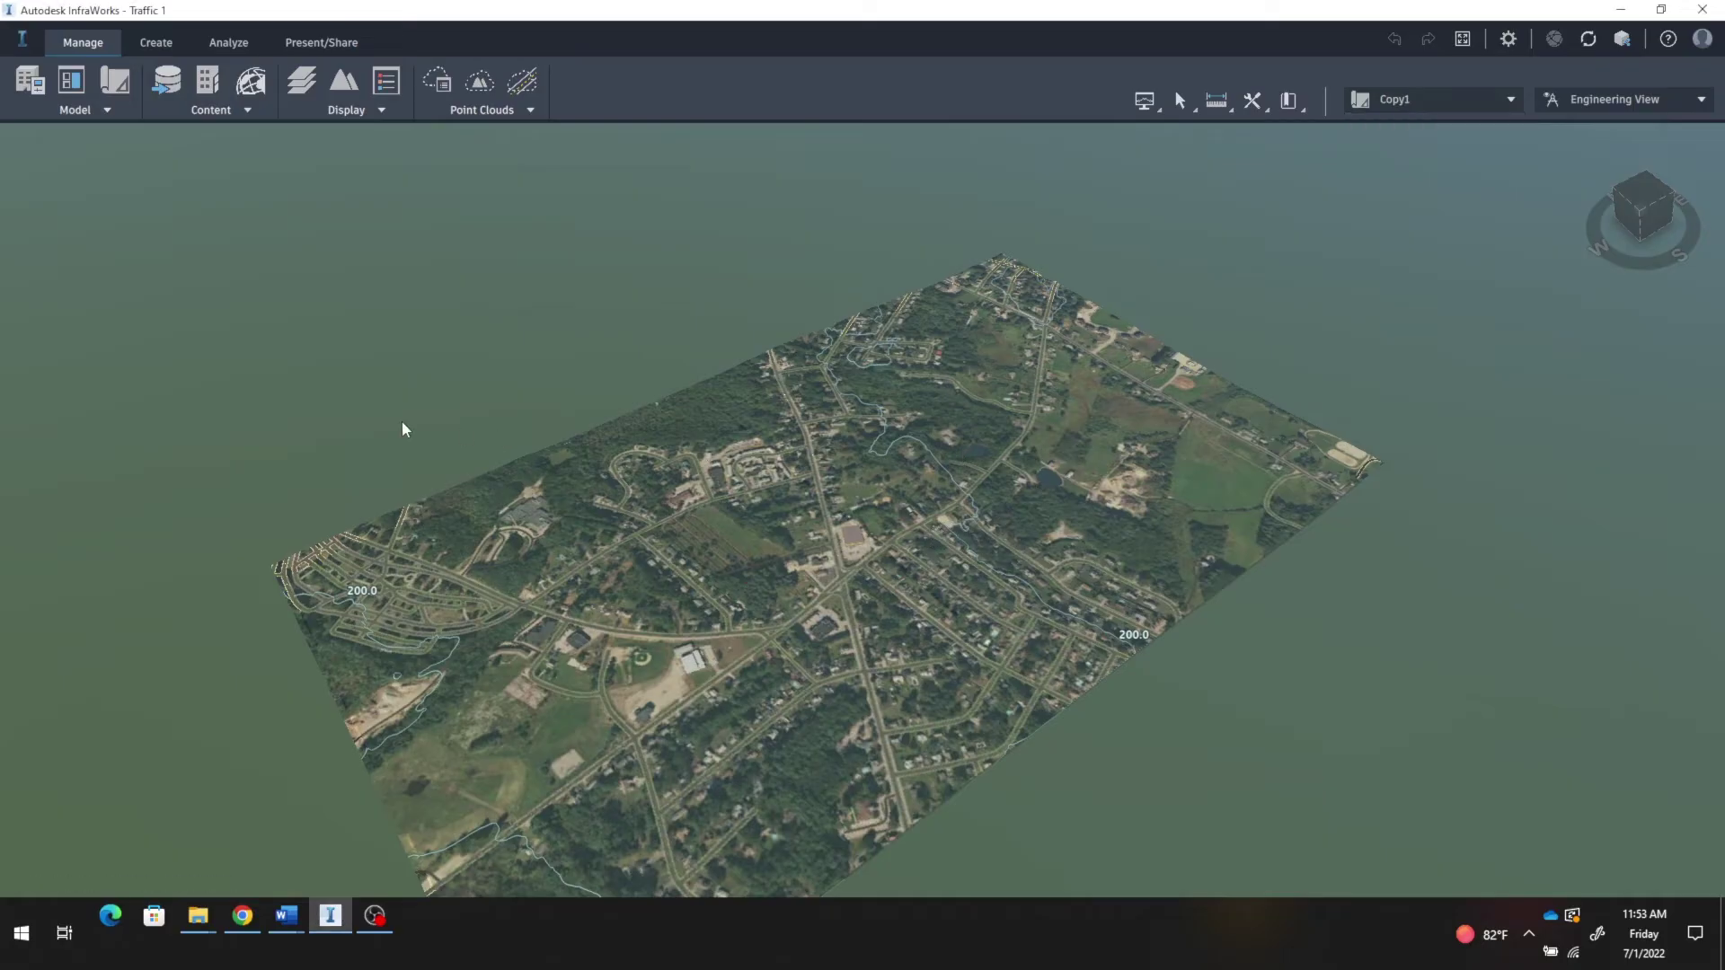
Step: Start Traffic Simulation for the study area and decline converting the planning roads to component roads
{"action": "left_click", "coordinate": [226, 43]}
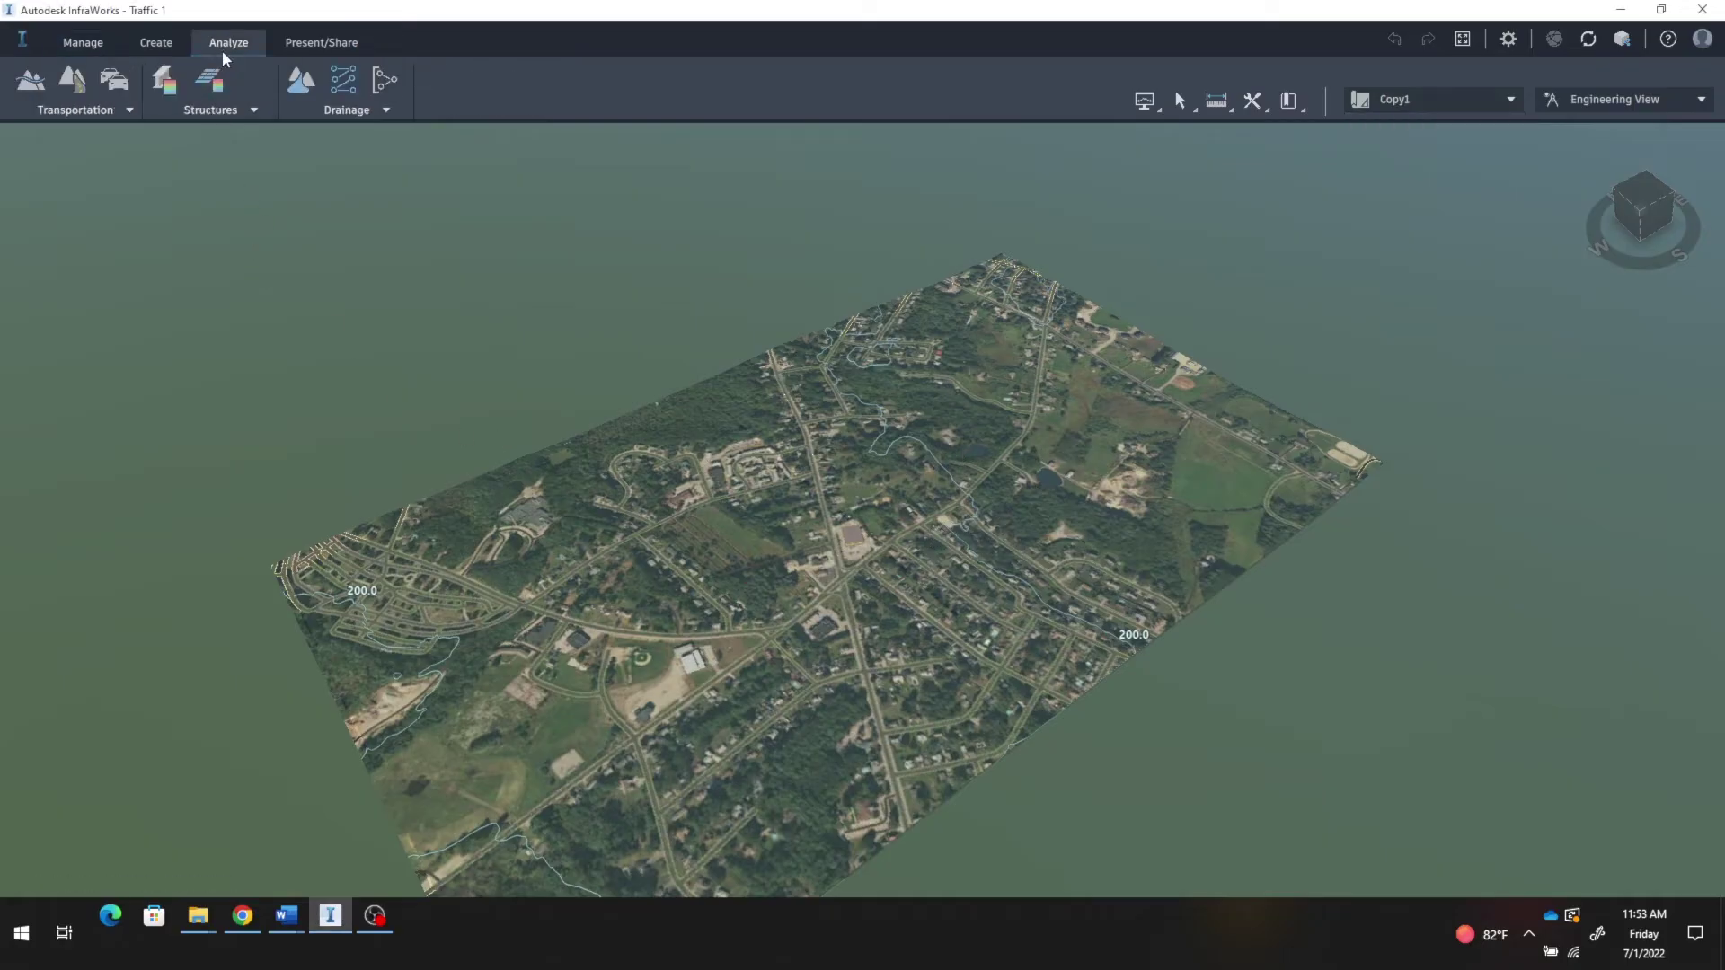
{"action": "left_click", "coordinate": [115, 112]}
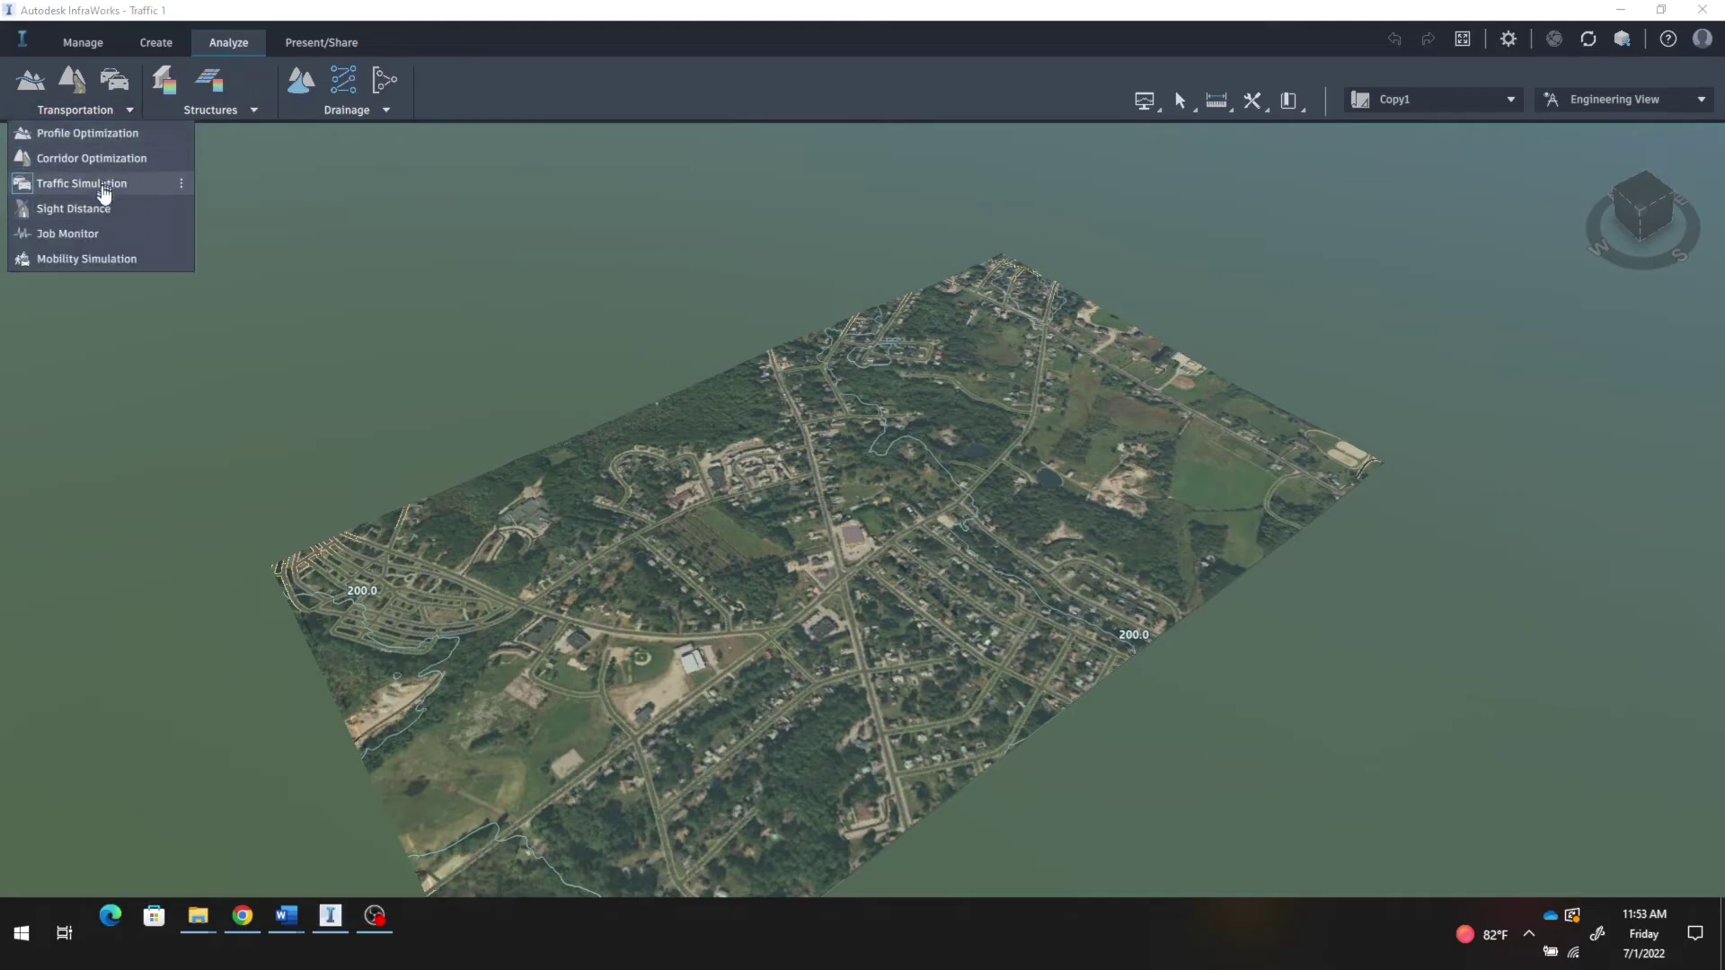
{"action": "left_click", "coordinate": [104, 187]}
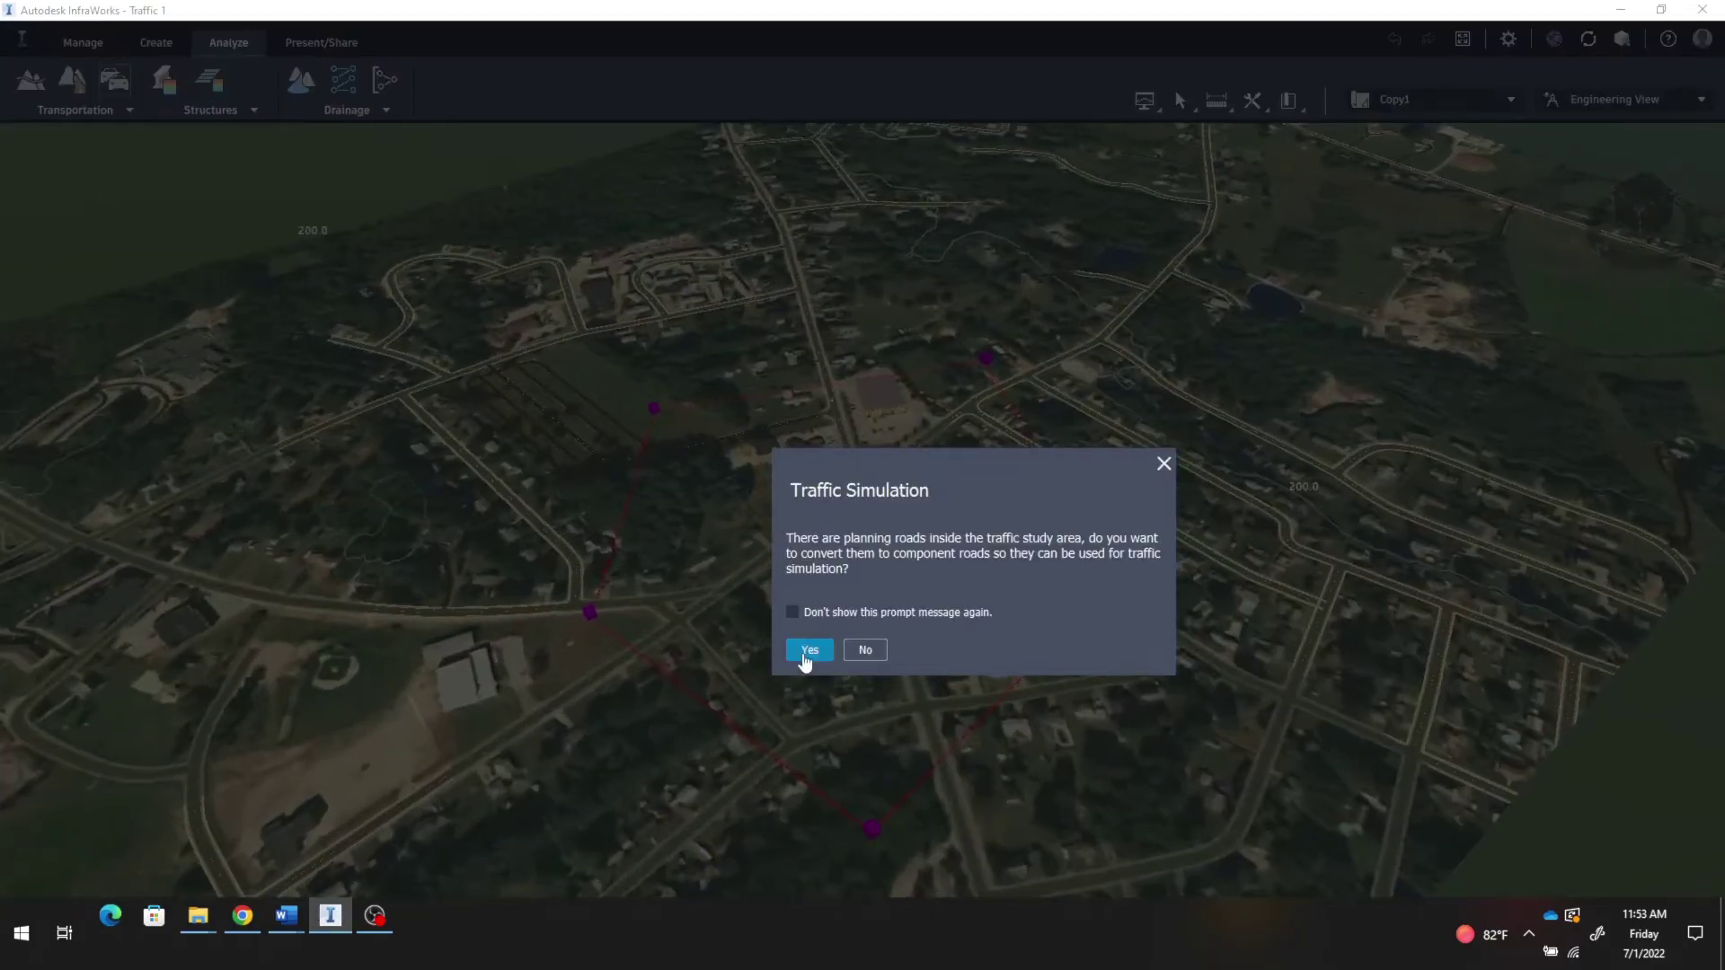
{"action": "left_click", "coordinate": [865, 651]}
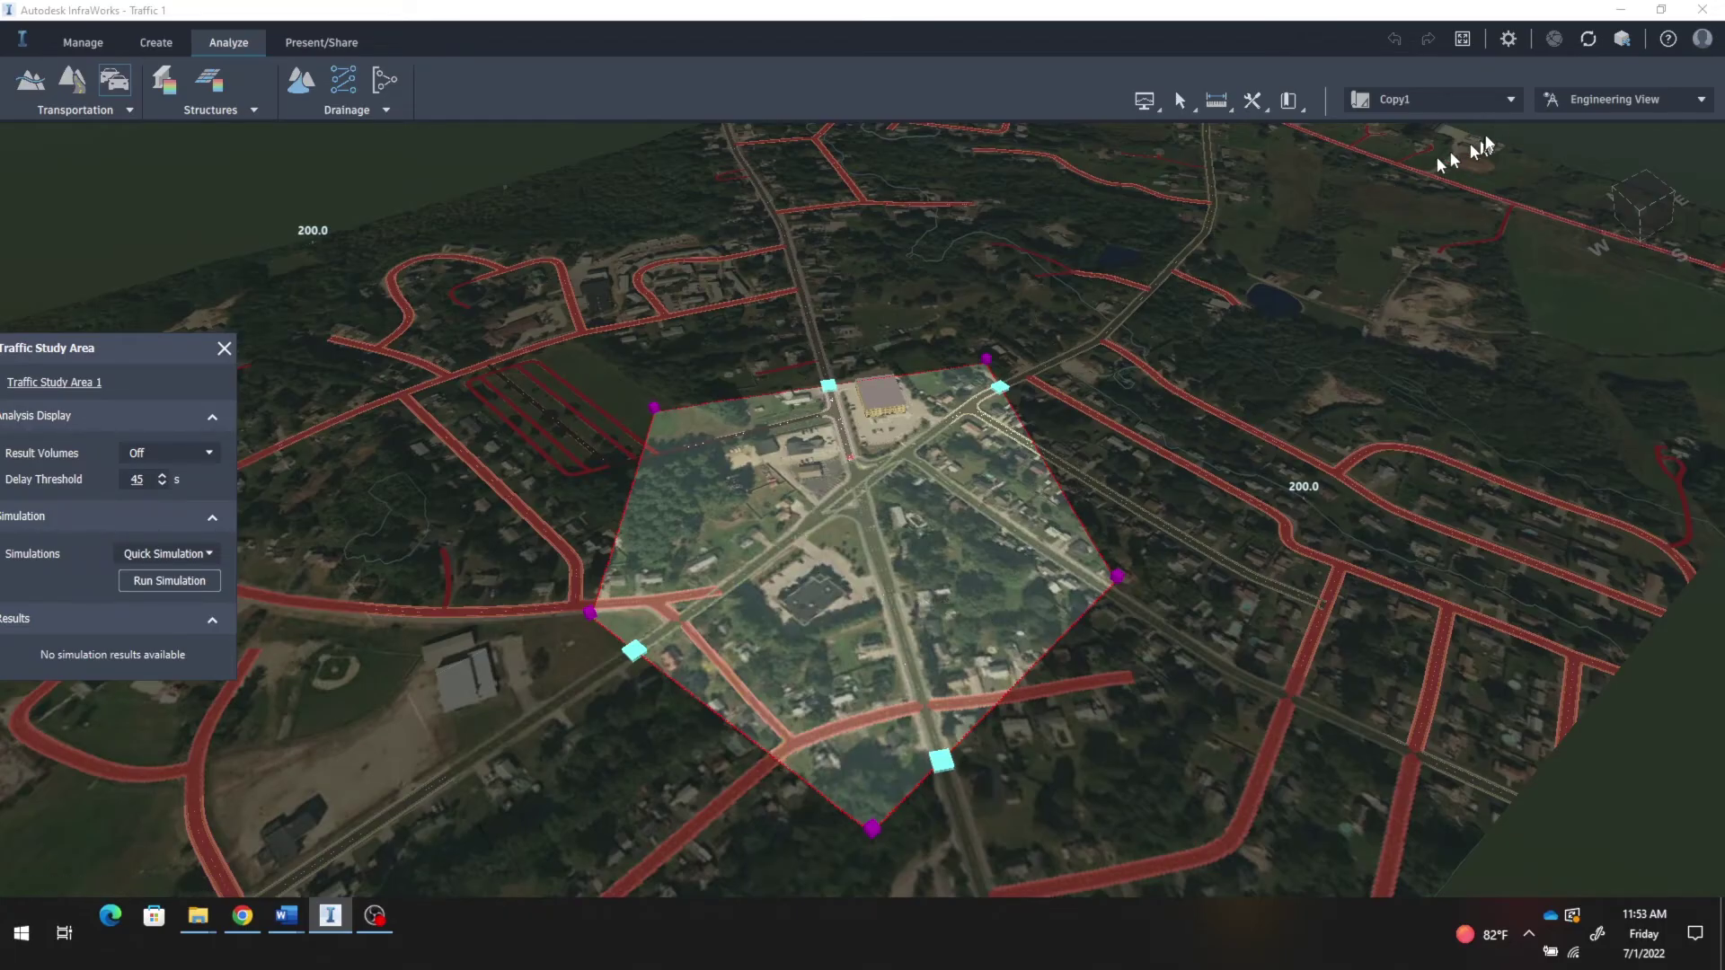
Step: Add a new proposal named Copy2 and decline converting its planning roads to component roads
{"action": "left_click", "coordinate": [1510, 101]}
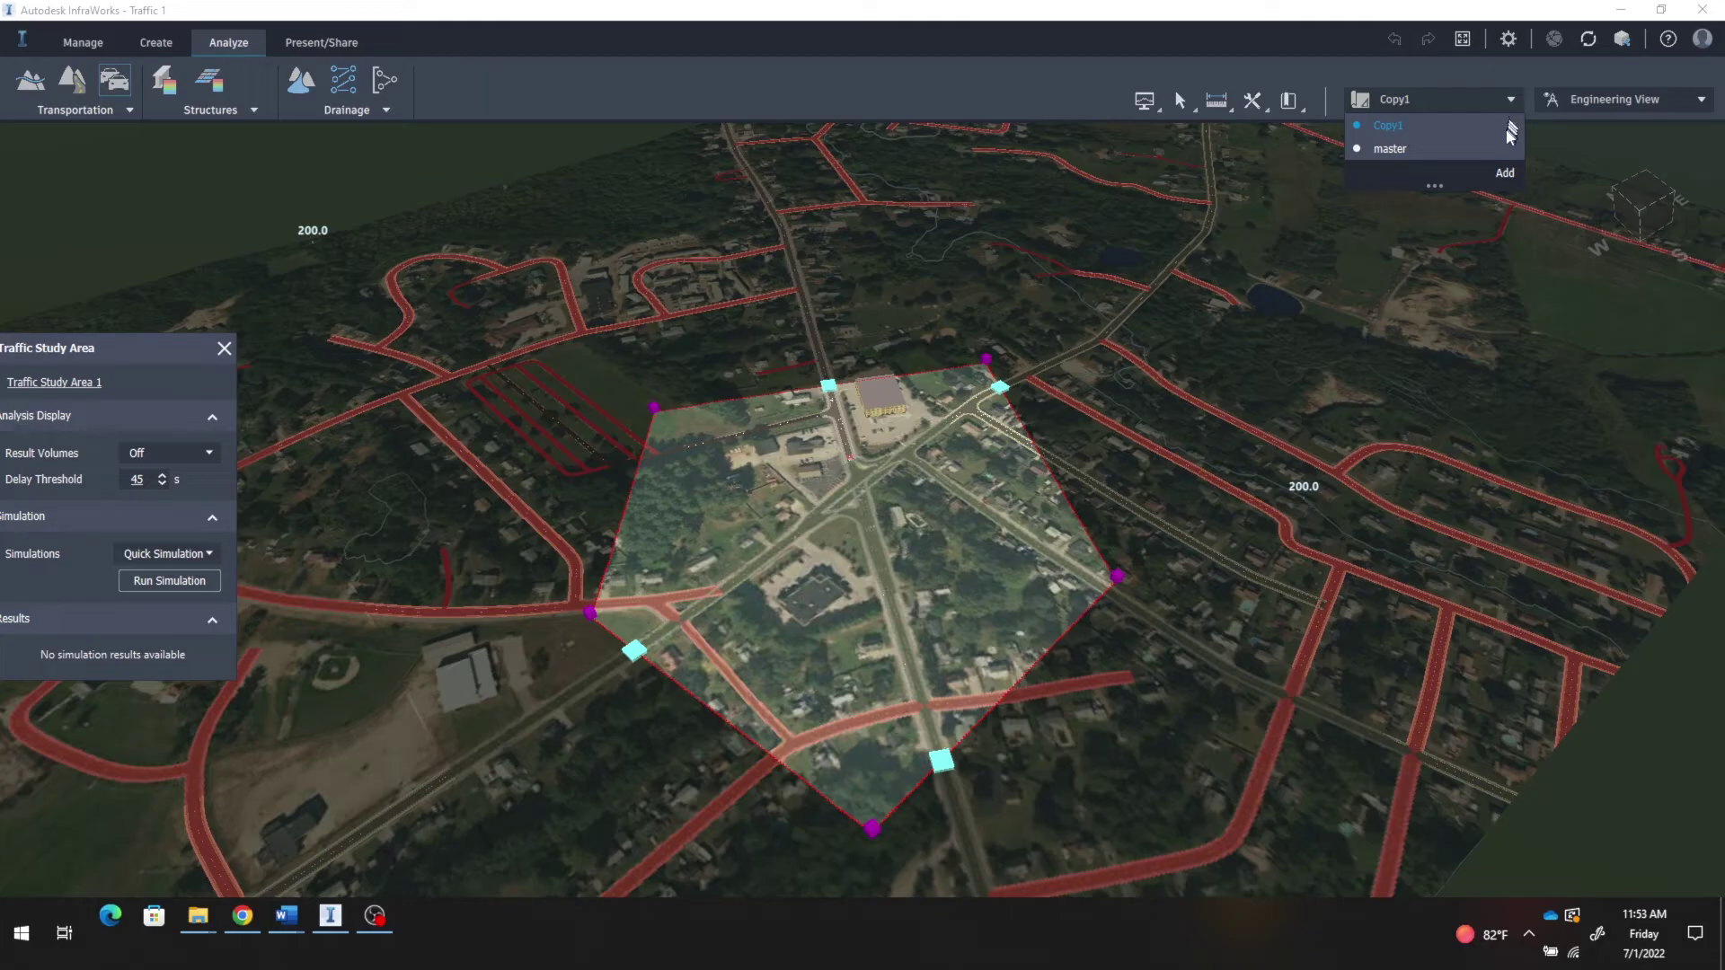
{"action": "left_click", "coordinate": [1504, 173]}
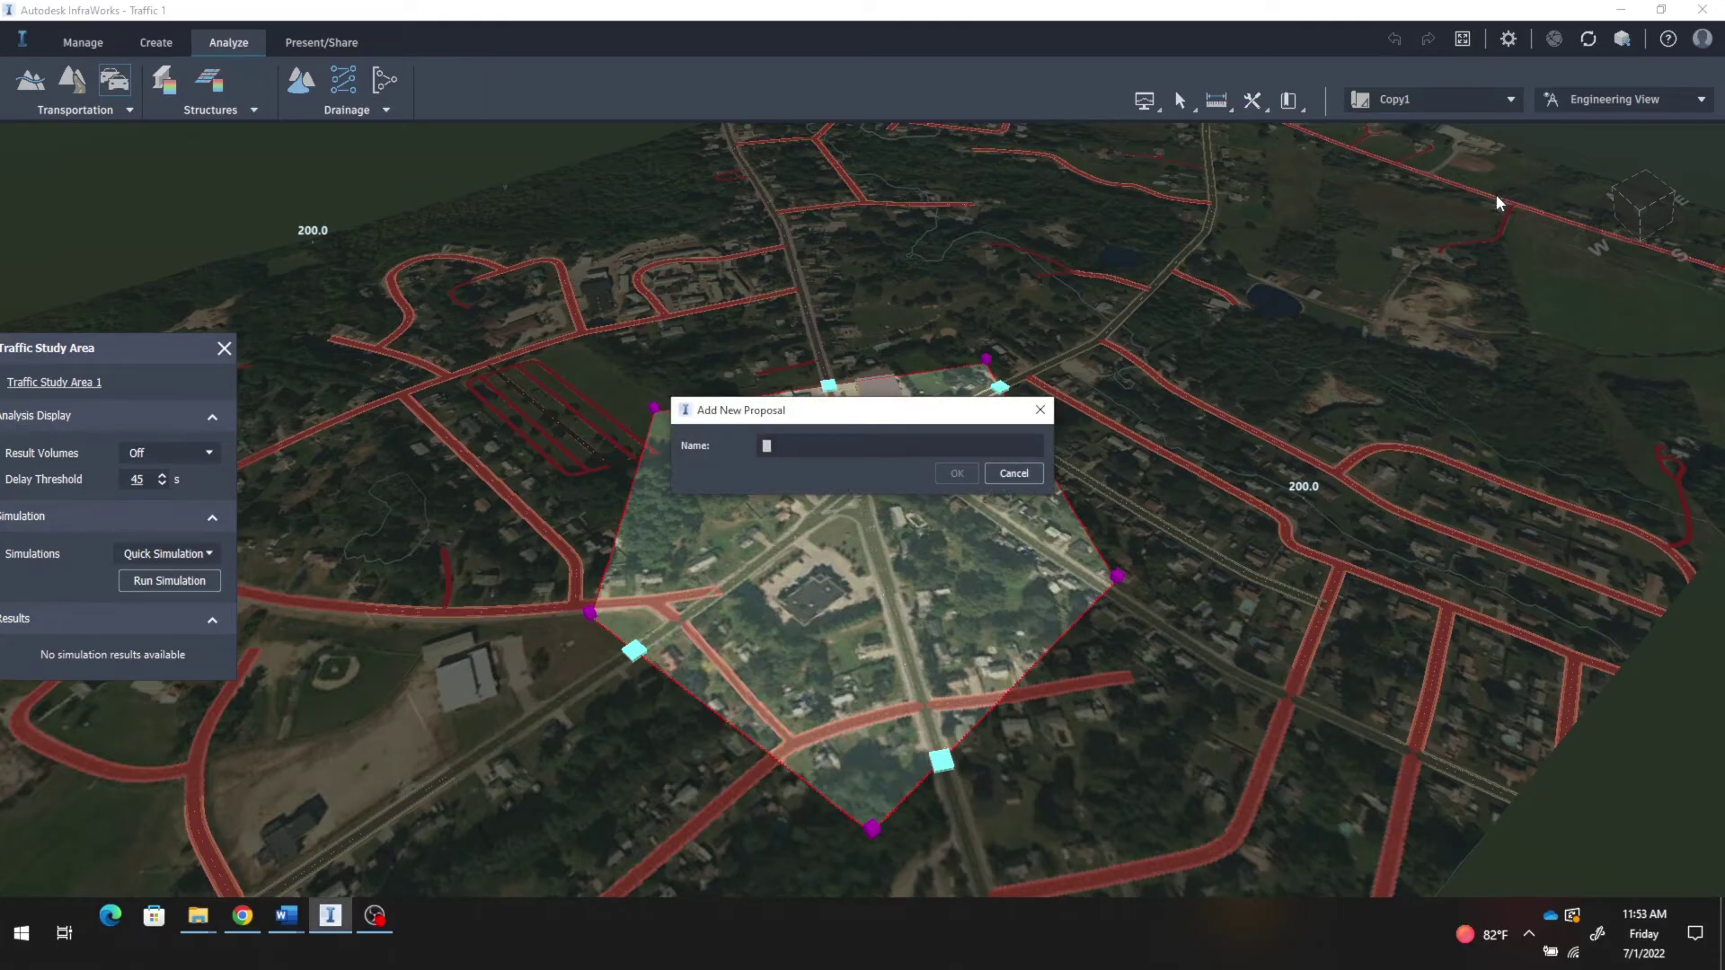
{"action": "type", "text": "copy2"}
{"action": "left_click", "coordinate": [957, 473]}
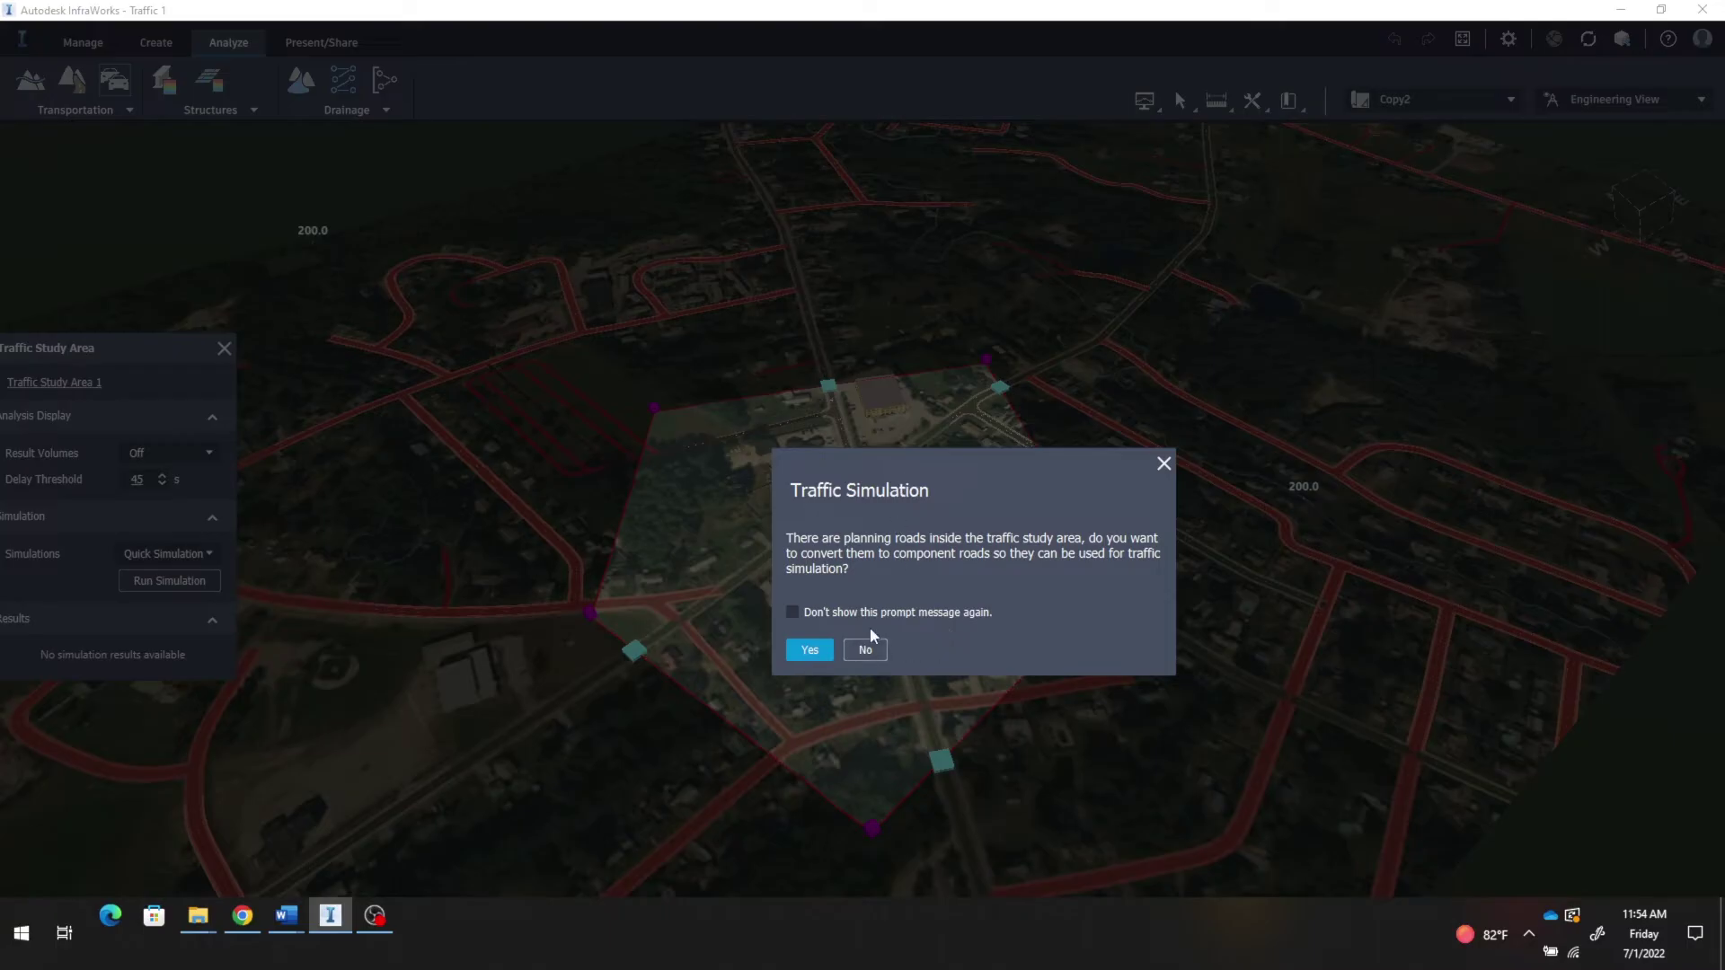
{"action": "left_click", "coordinate": [866, 652]}
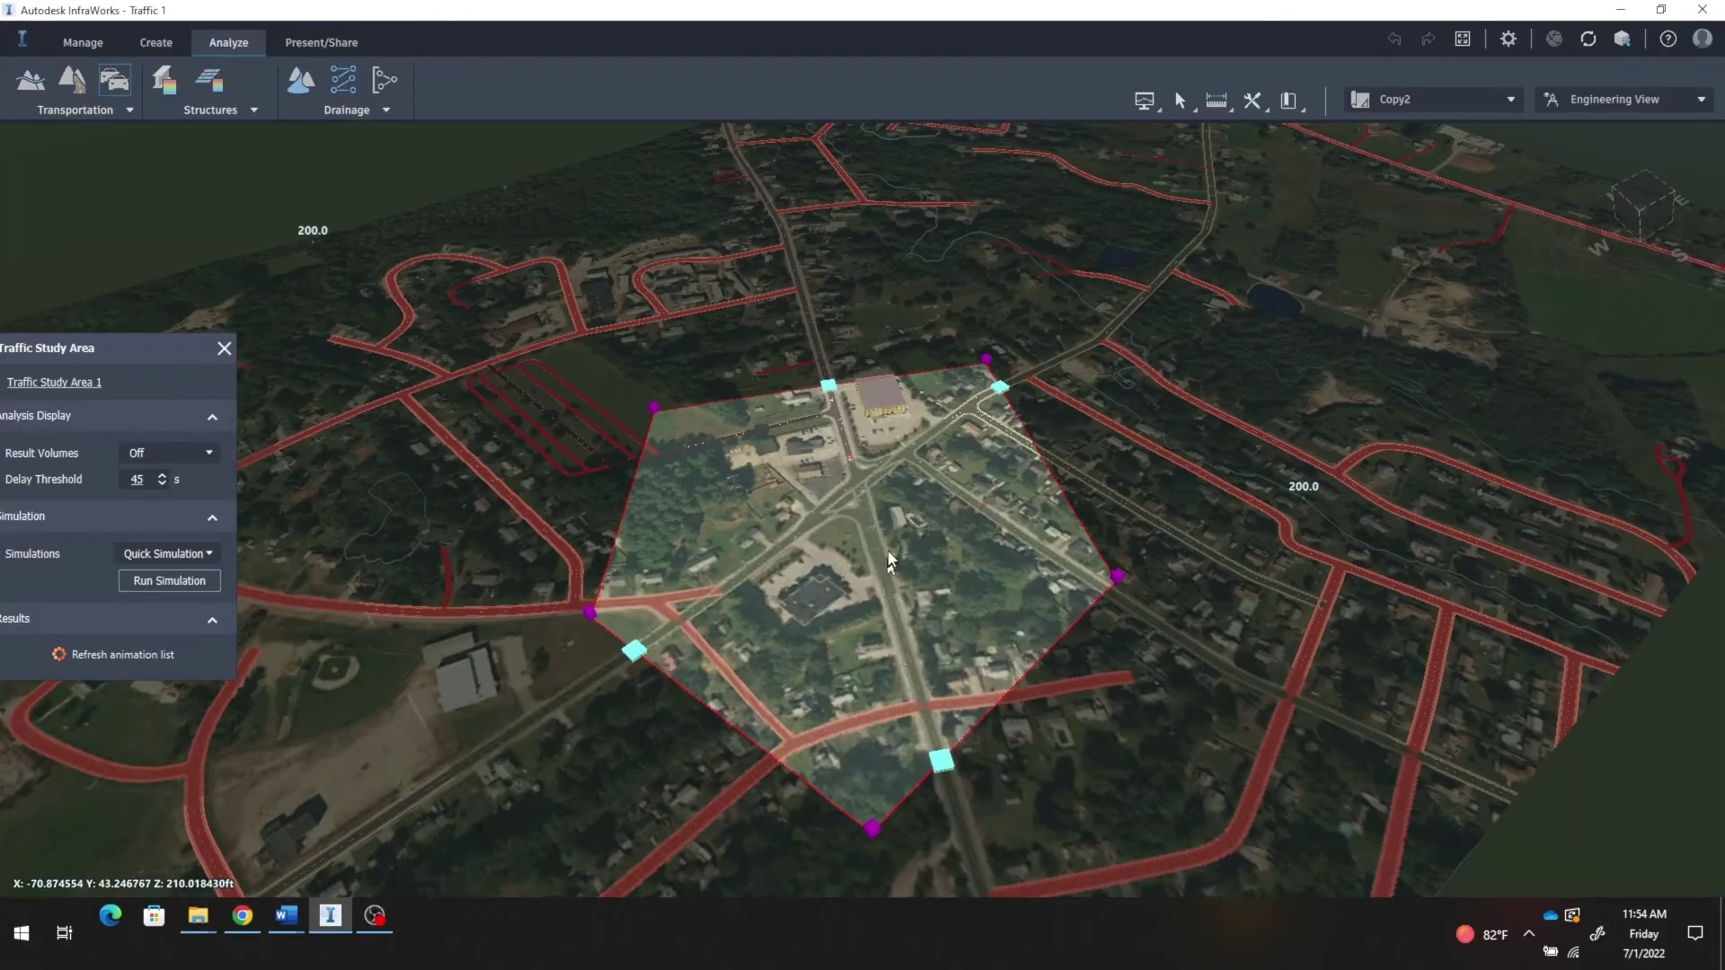
Step: Open the Traffic Analyst Panel for the study area, agree to edit the model with it, and bring up the AM10 demand matrix
{"action": "right_click", "coordinate": [887, 526]}
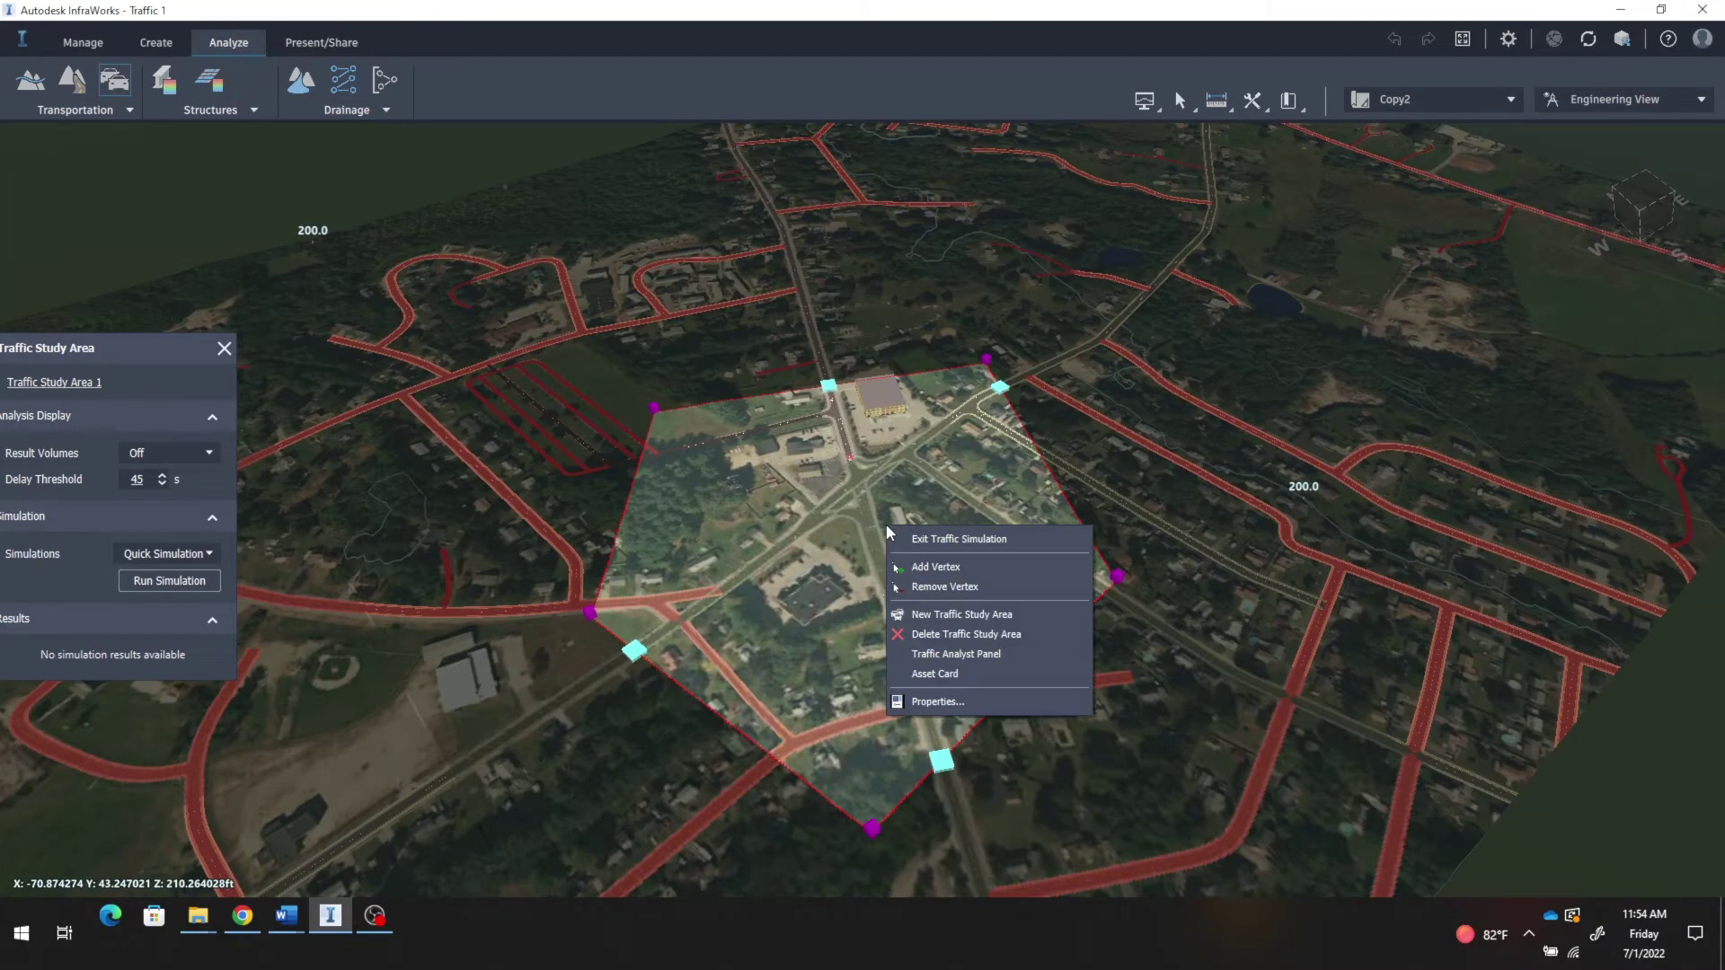
{"action": "left_click", "coordinate": [972, 657]}
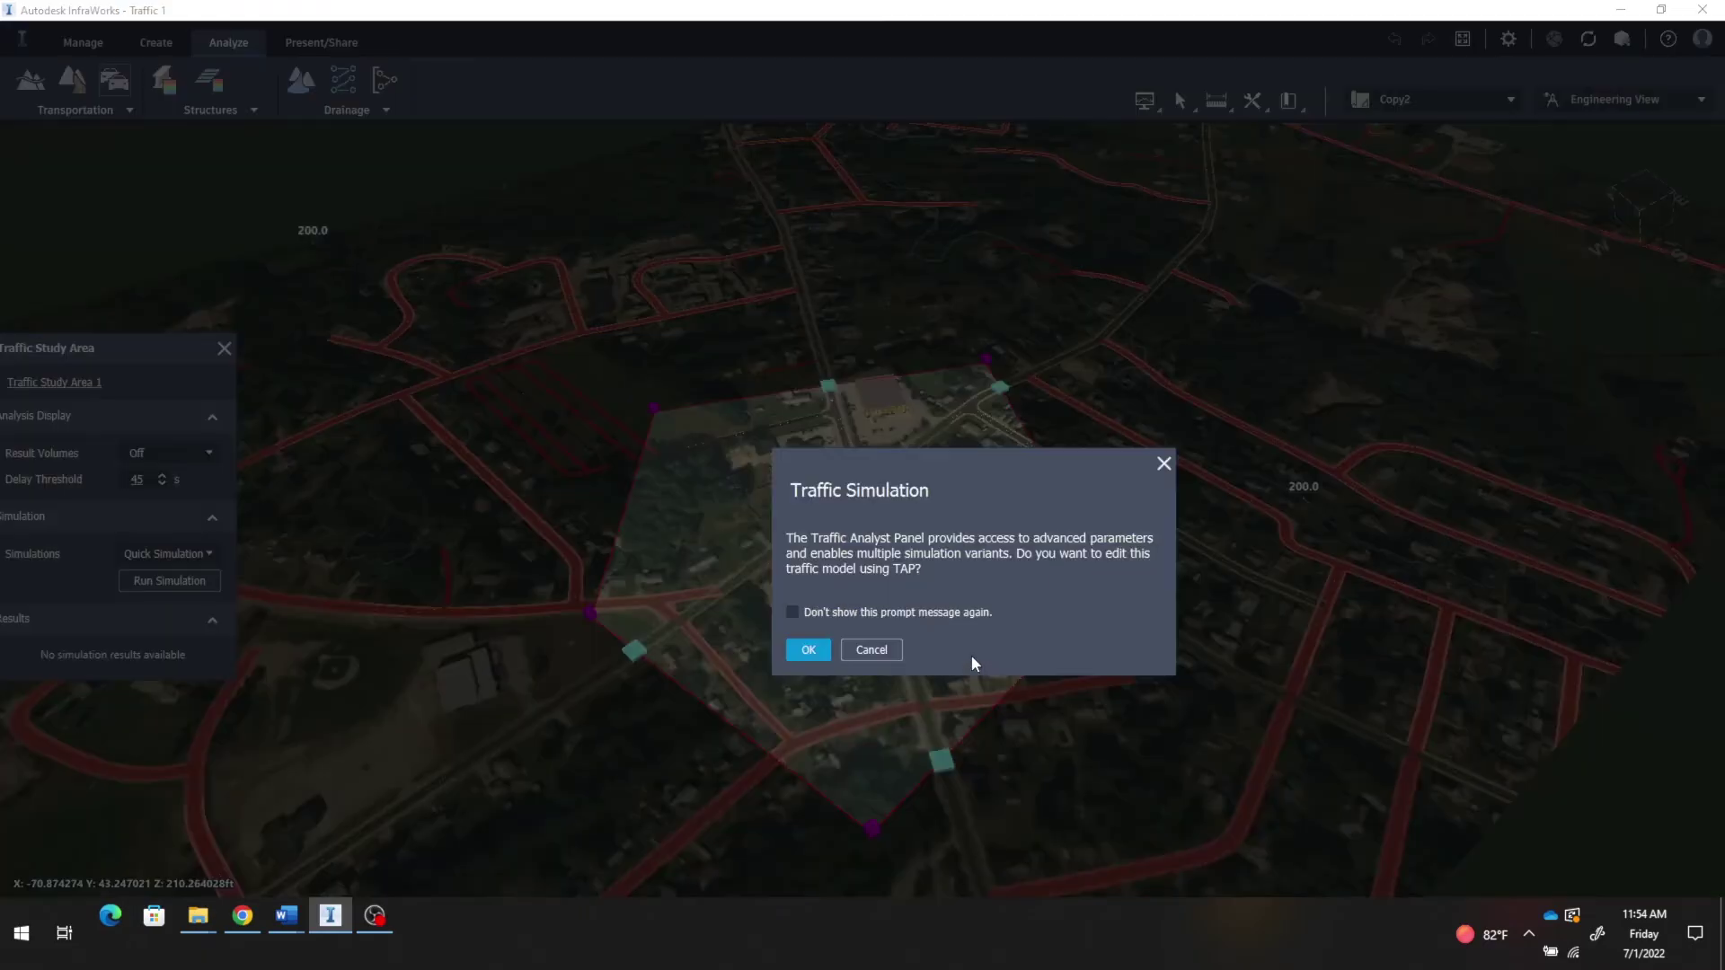
{"action": "left_click", "coordinate": [808, 651]}
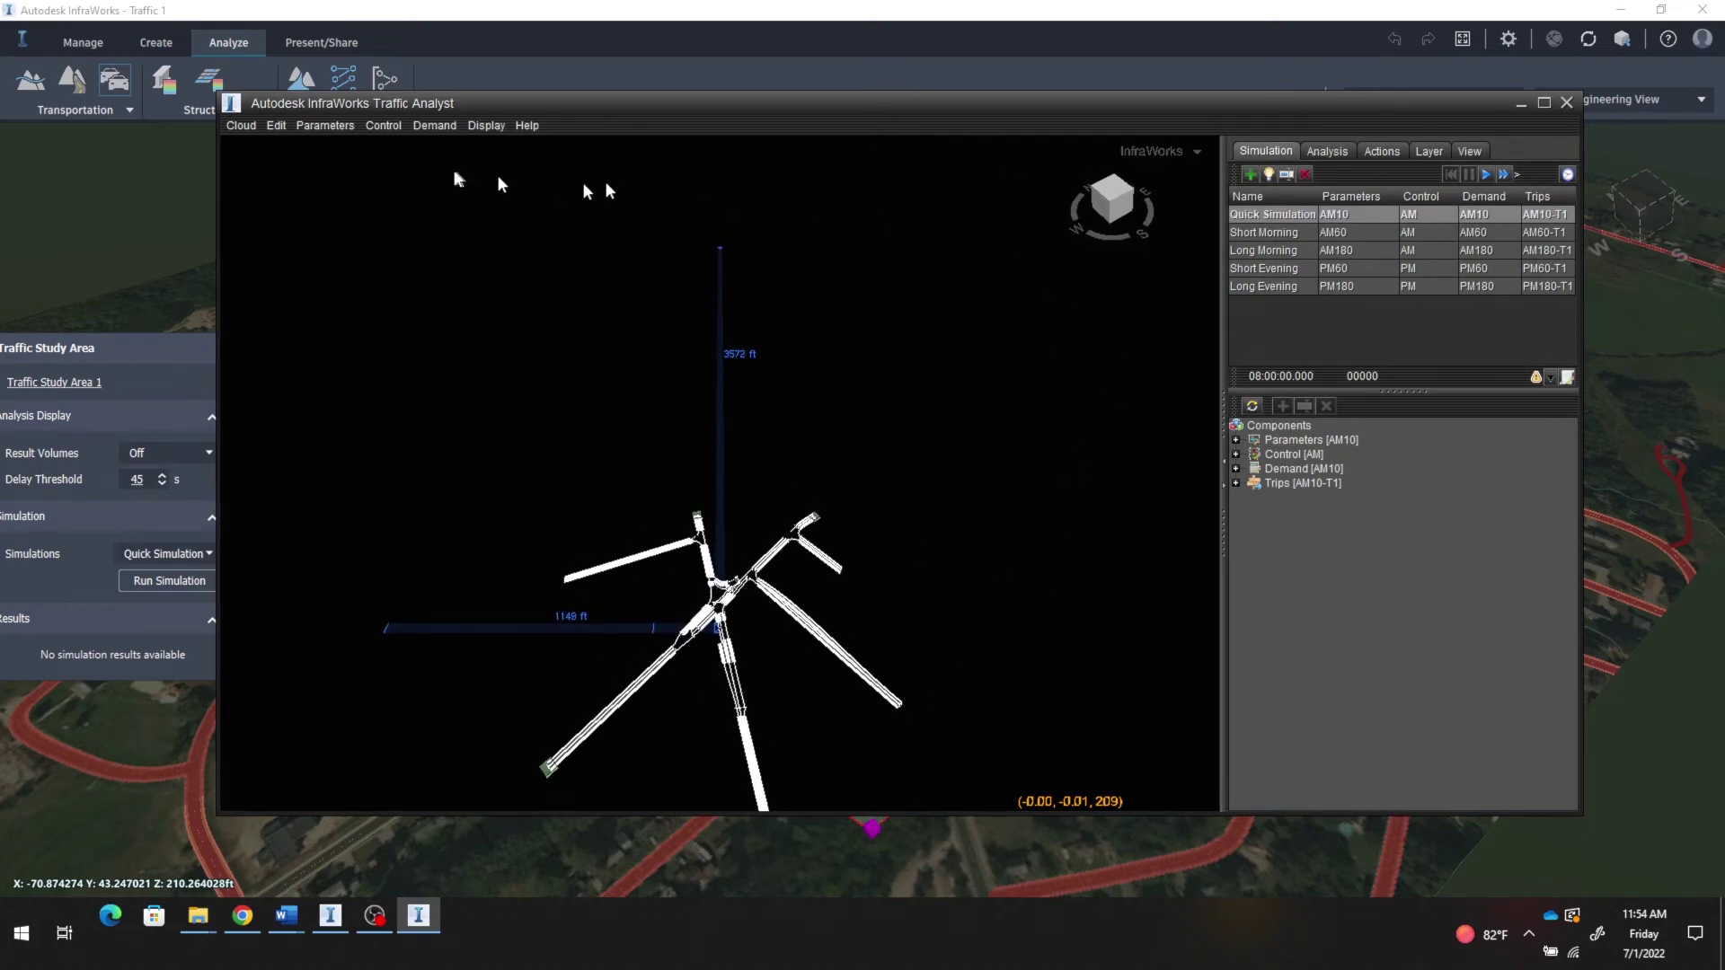
{"action": "left_click", "coordinate": [435, 125]}
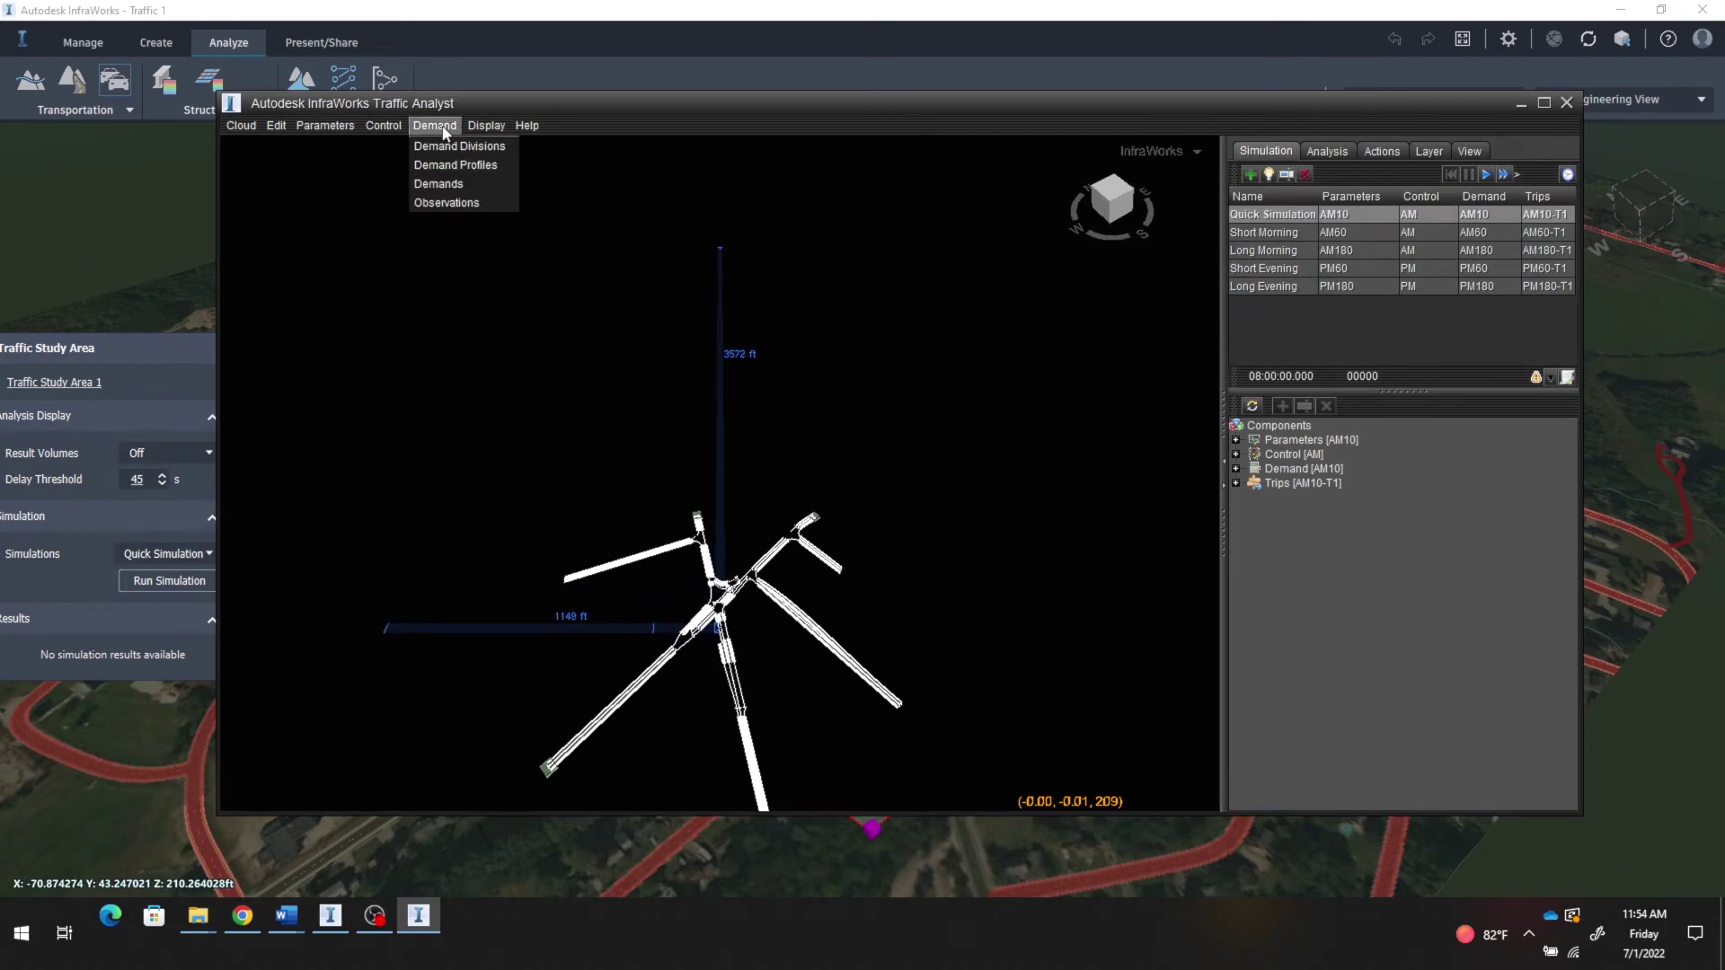
{"action": "left_click", "coordinate": [440, 184]}
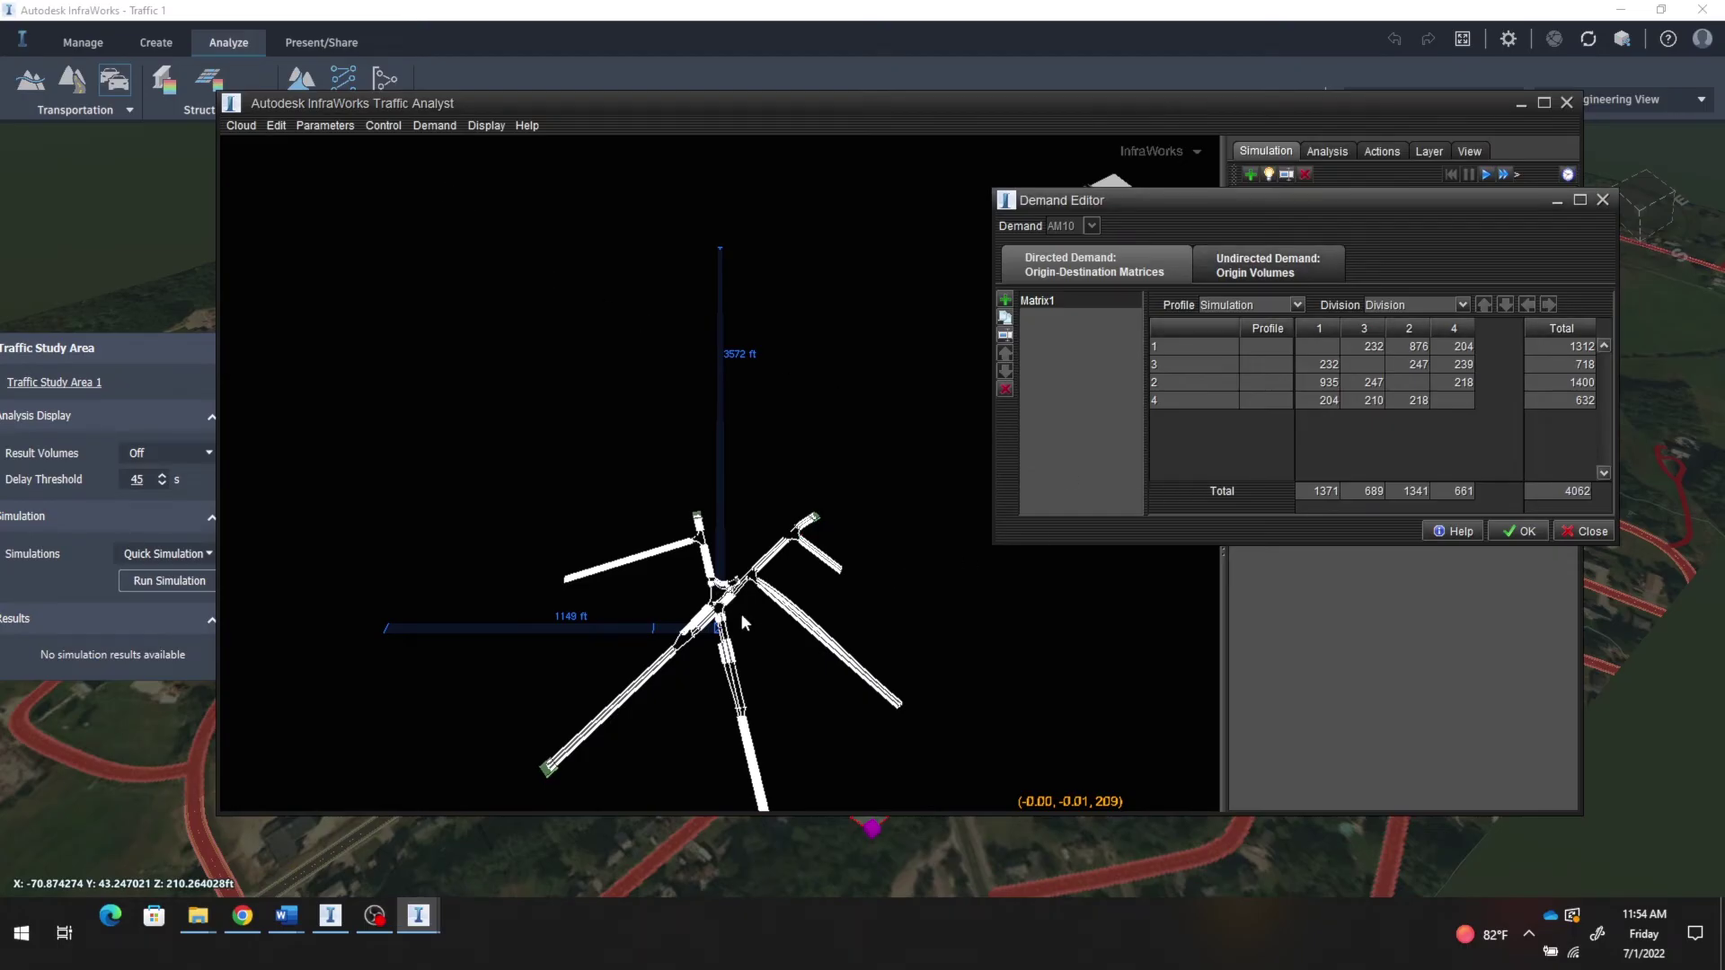
Step: Examine origin 1's demand lines to the other zones on the road network
{"action": "scroll", "coordinate": [740, 613], "scroll_direction": "up", "scroll_amount": 3}
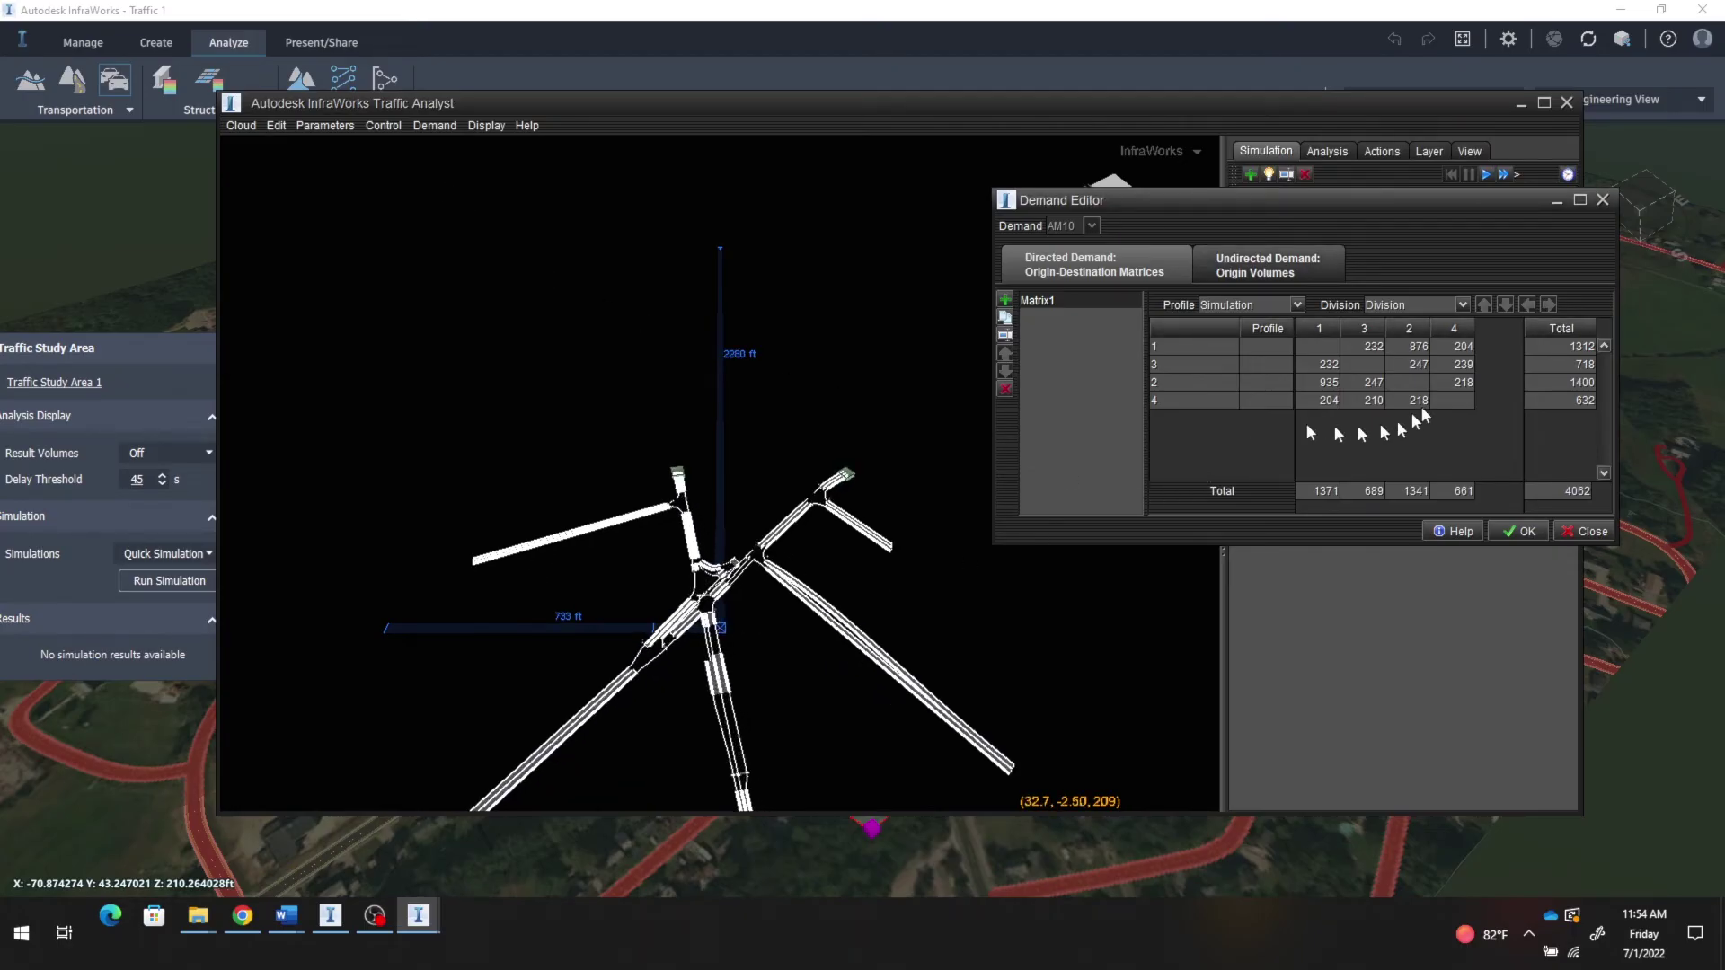
{"action": "left_click", "coordinate": [1156, 352]}
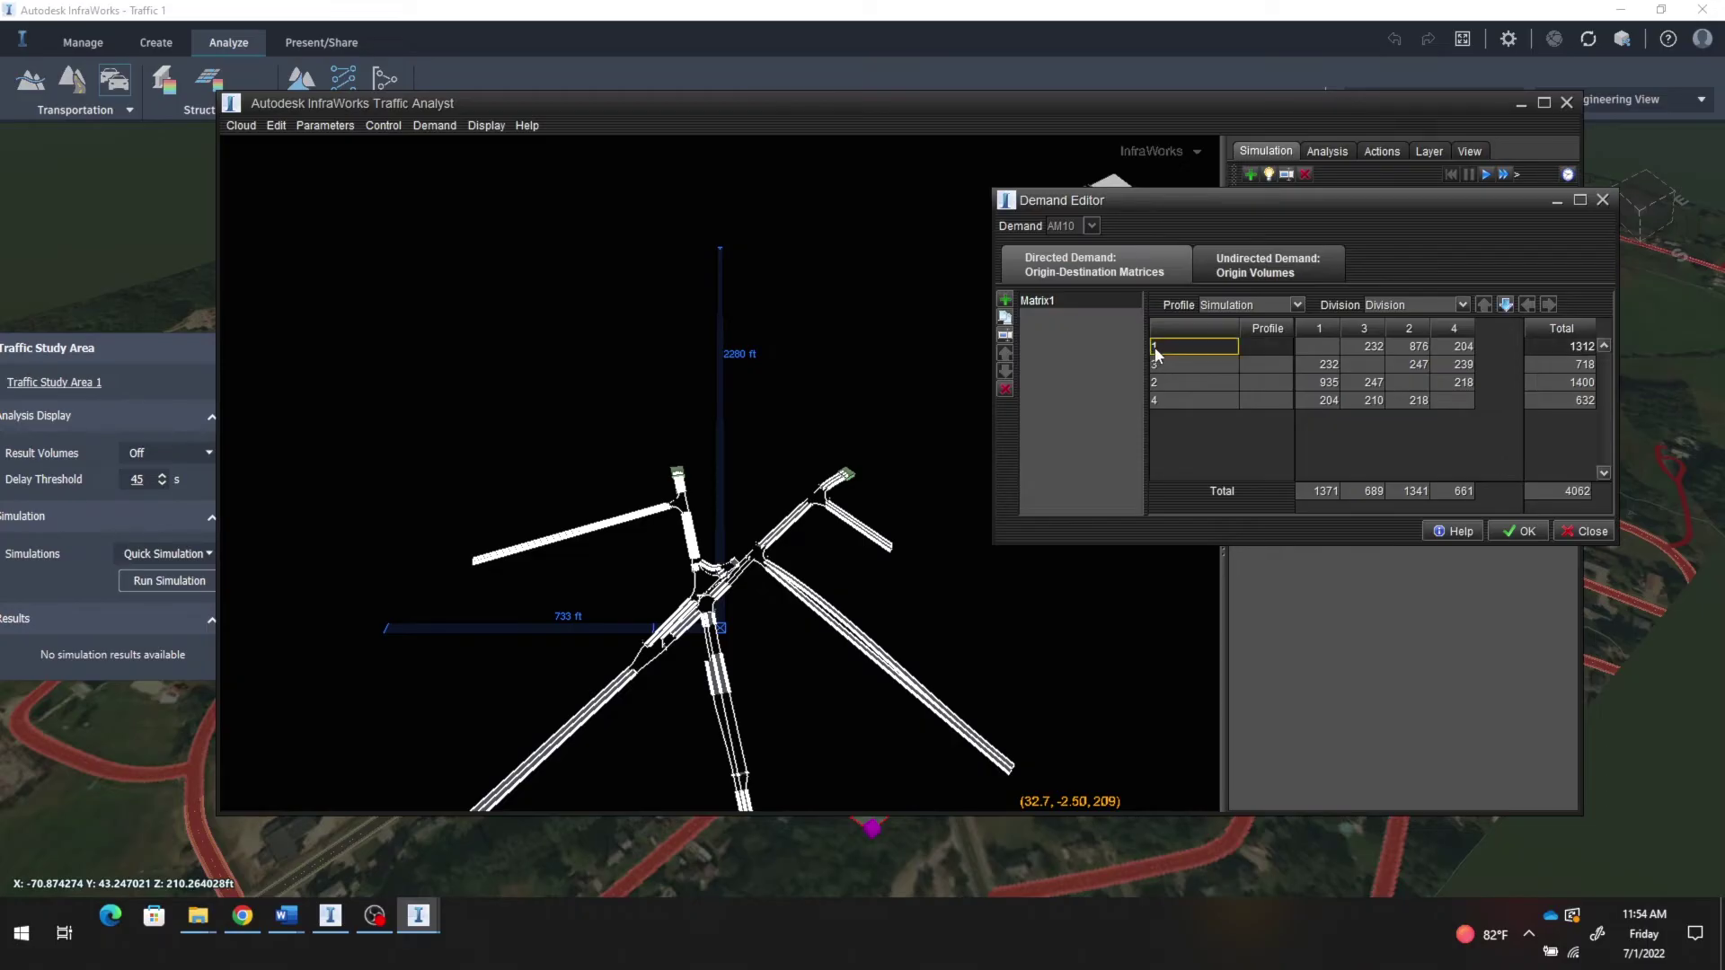
{"action": "scroll", "coordinate": [909, 582], "scroll_direction": "down", "scroll_amount": 3}
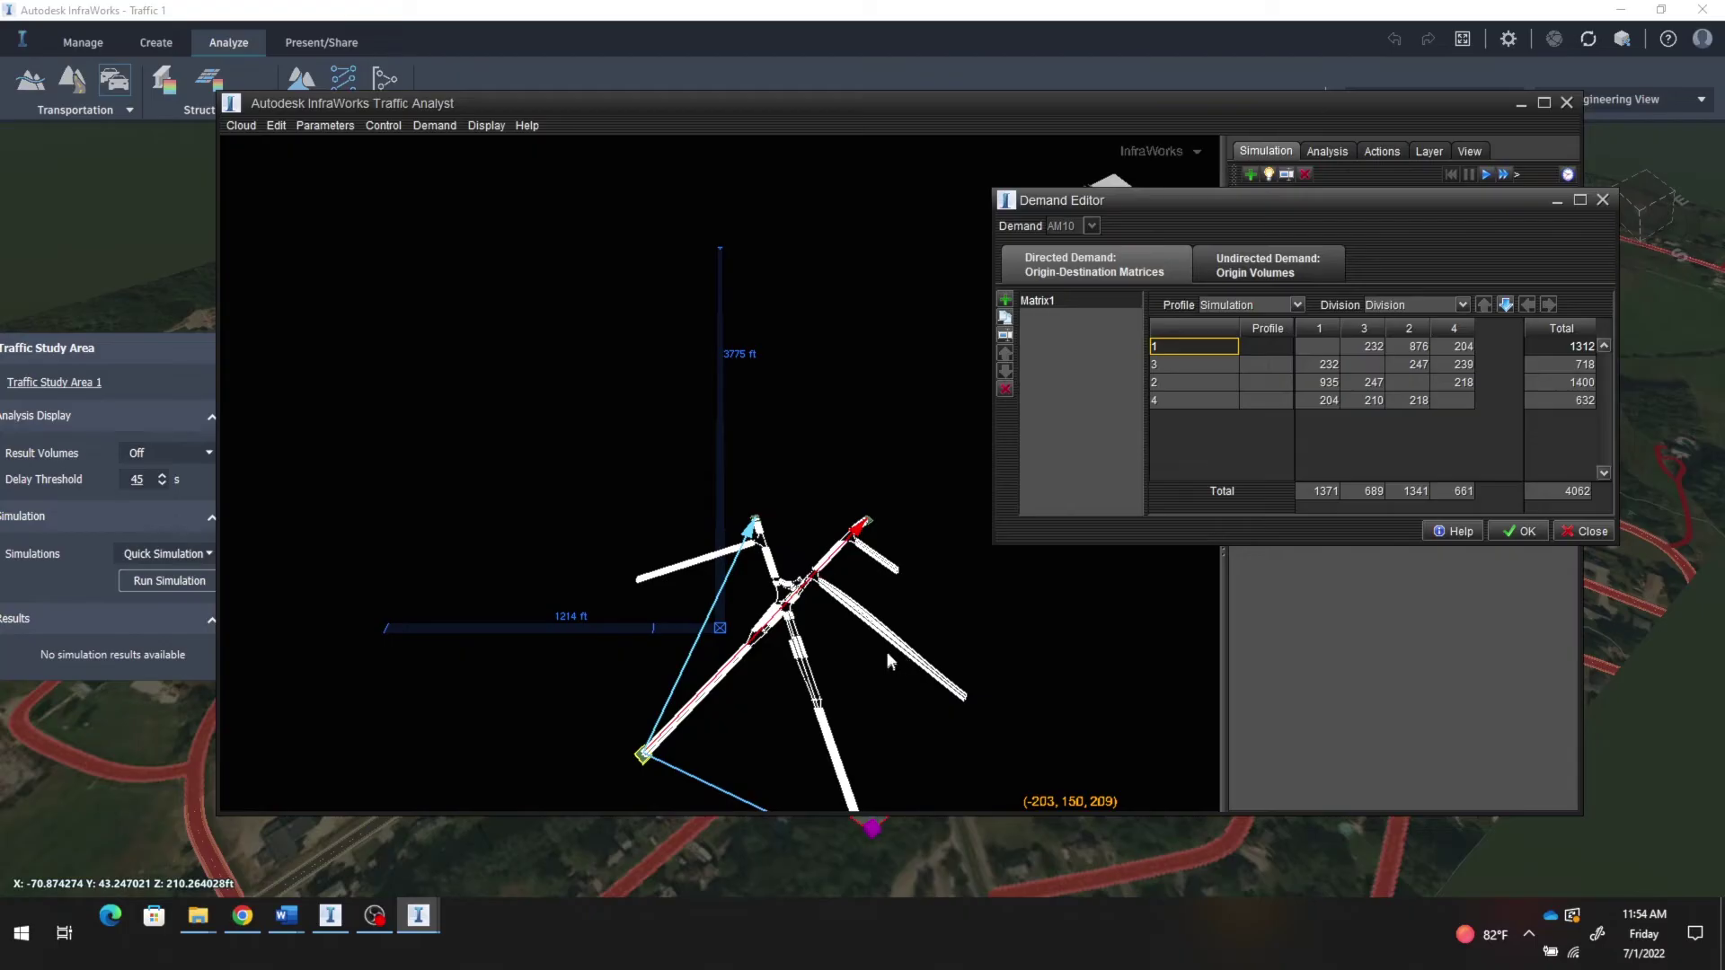
{"action": "left_click_drag", "start_coordinate": [886, 650], "coordinate": [806, 536]}
{"action": "scroll", "coordinate": [756, 510], "scroll_direction": "up", "scroll_amount": 3}
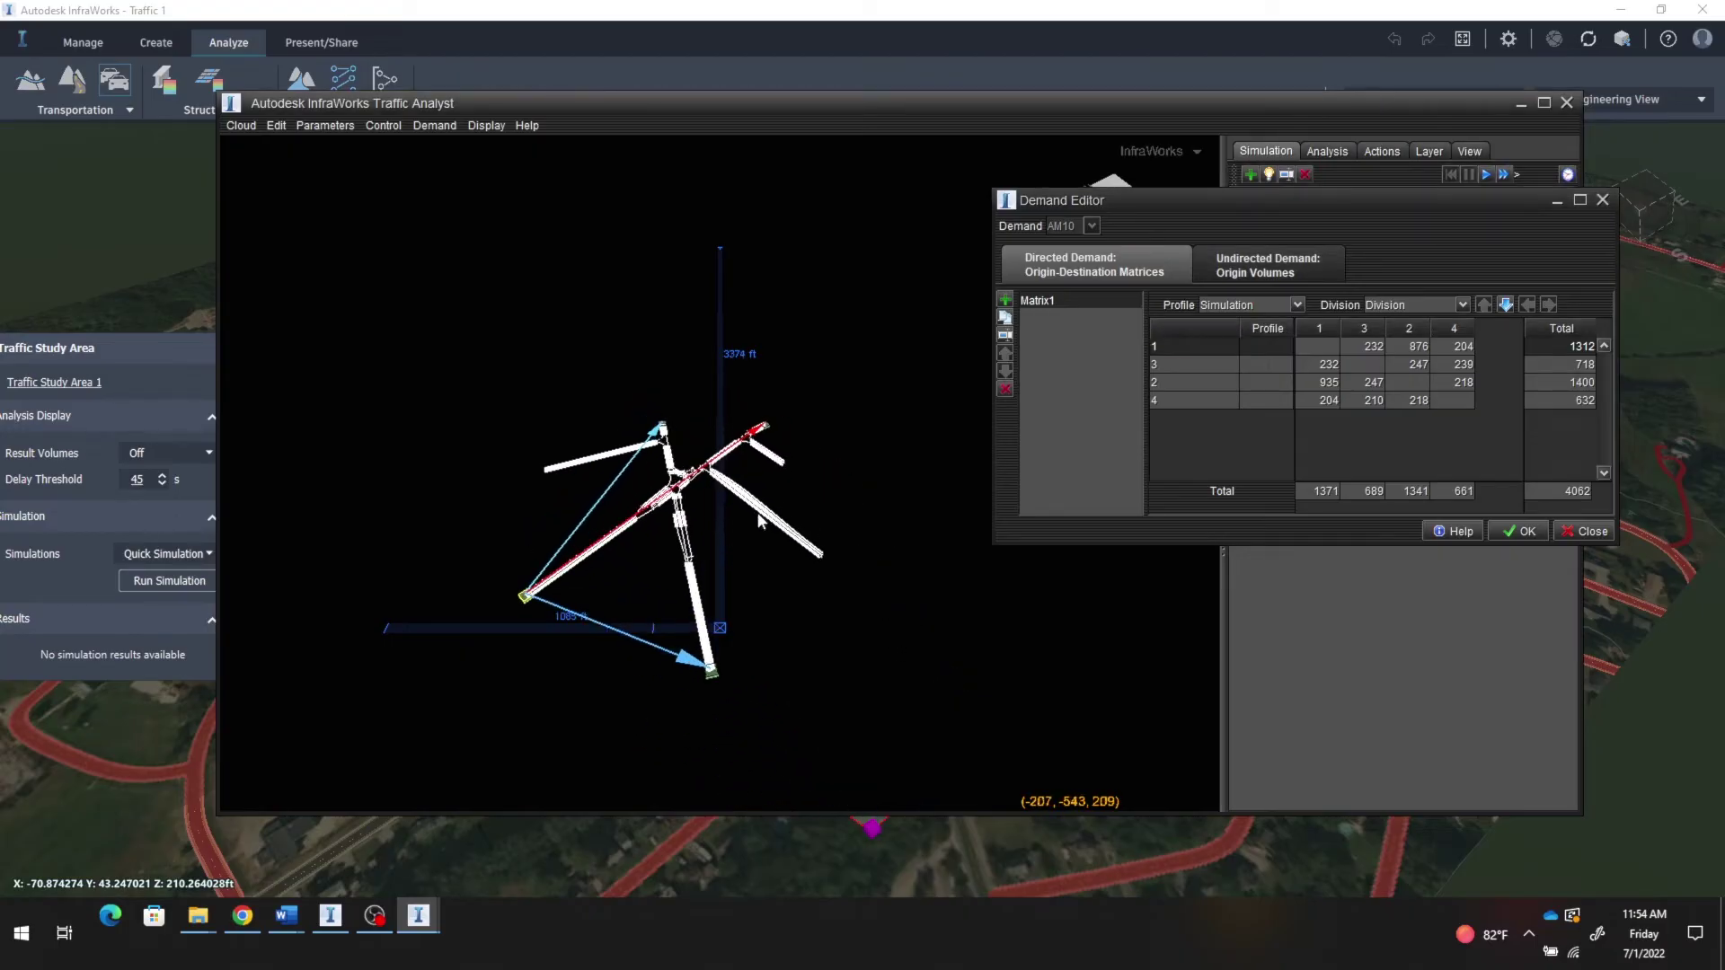
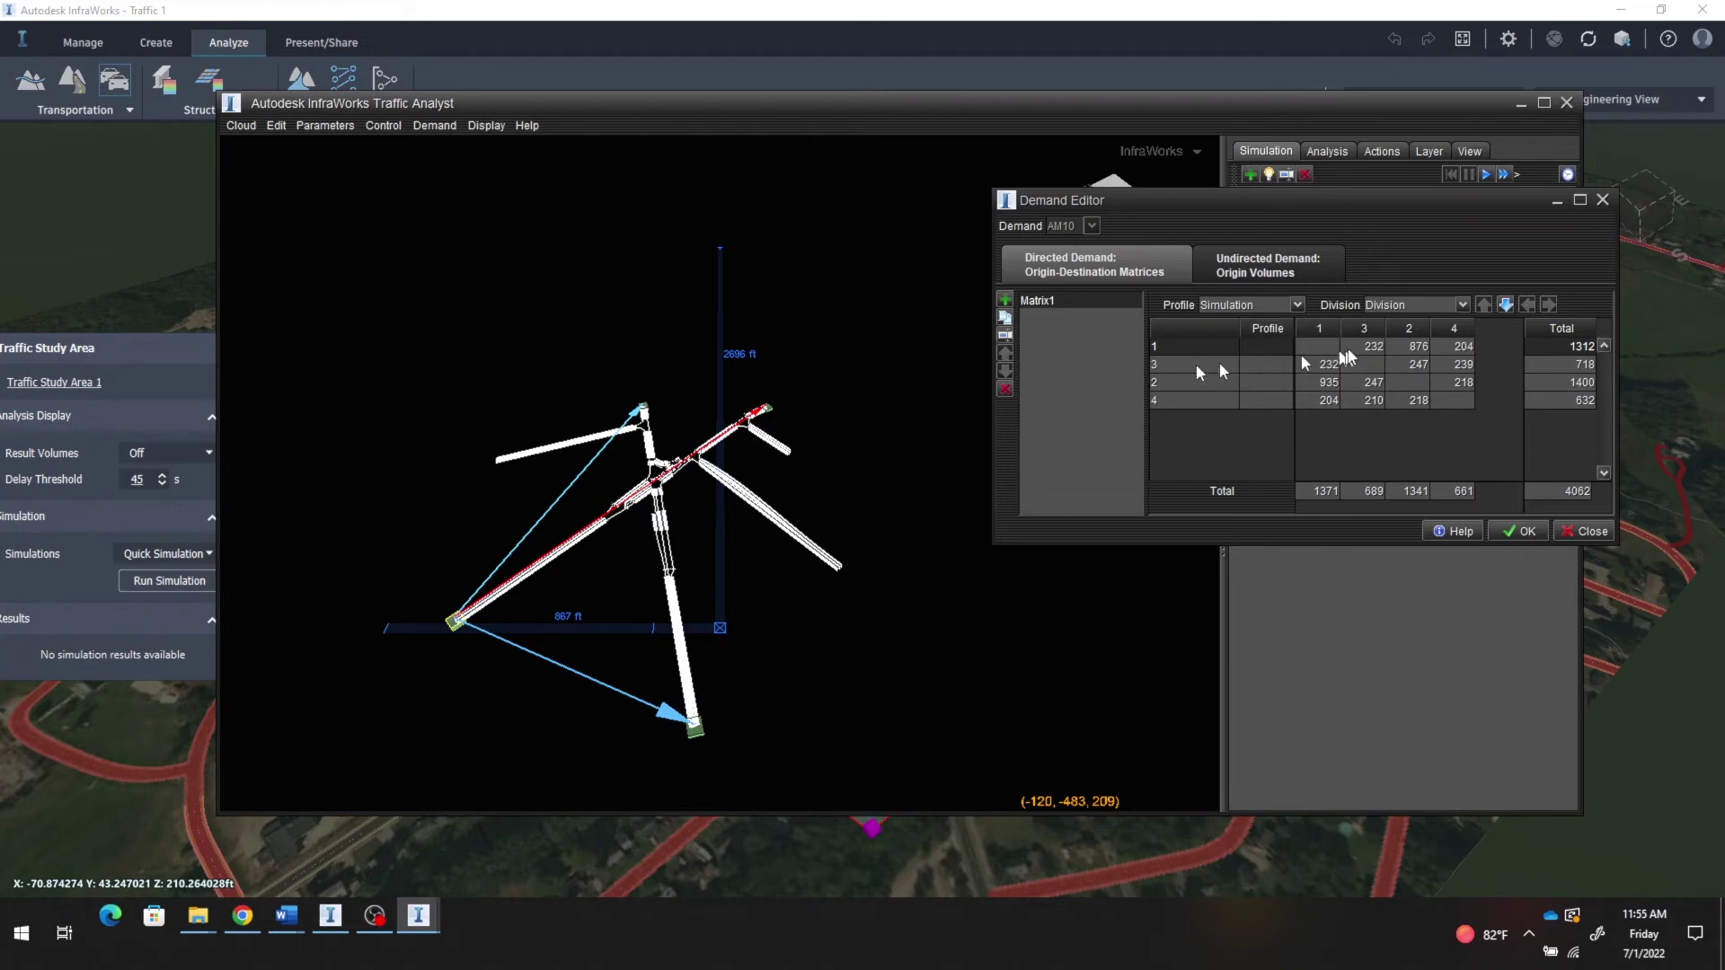
Step: Reorder the AM10 matrix's origin rows and destination columns to 1, 2, 3, 4, accept it, and reopen the demands to check the order
{"action": "left_click", "coordinate": [1153, 365]}
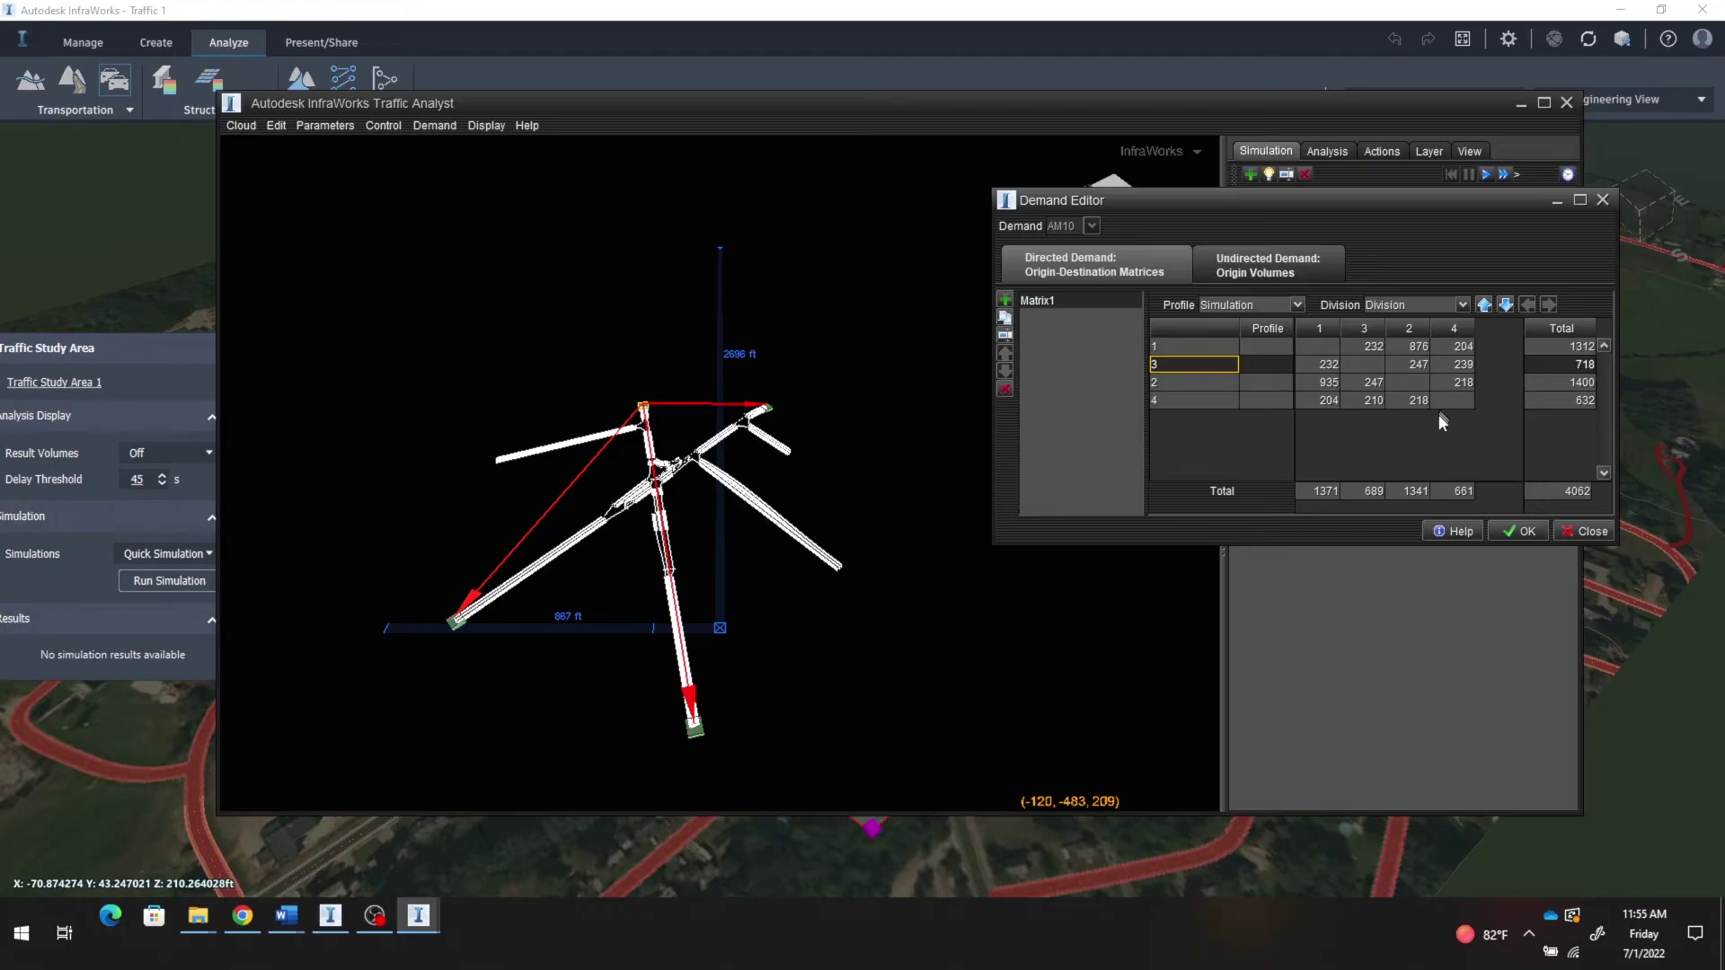
{"action": "left_click", "coordinate": [1505, 306]}
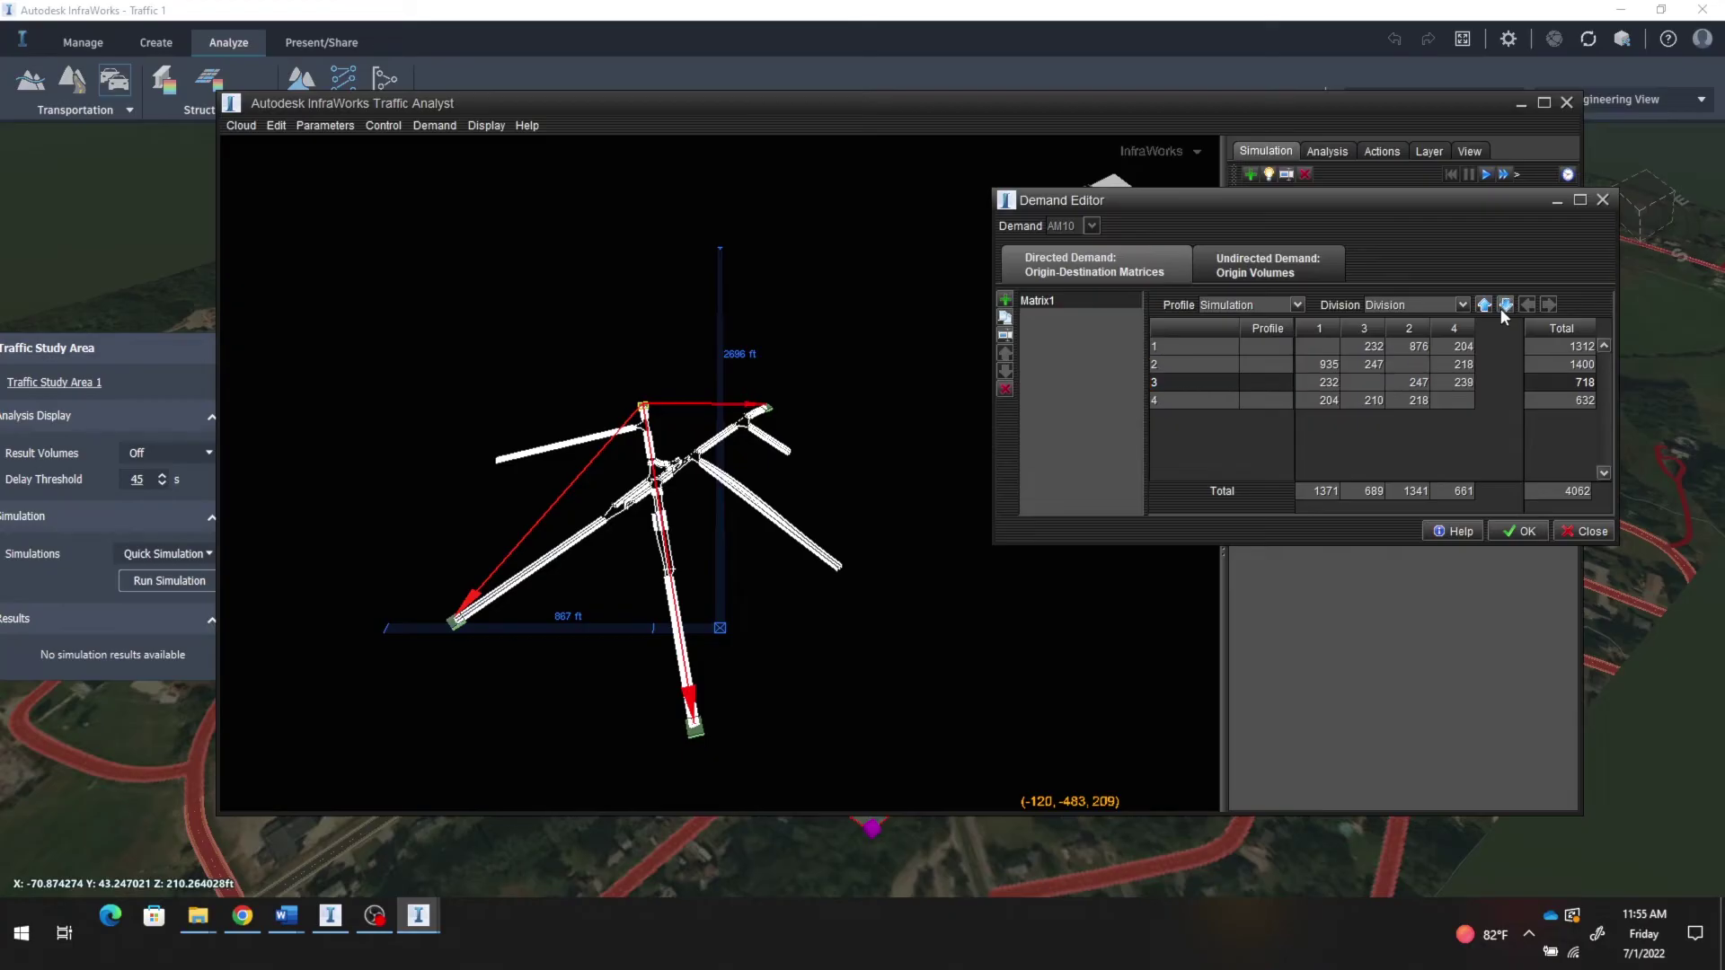
{"action": "left_click", "coordinate": [1372, 346]}
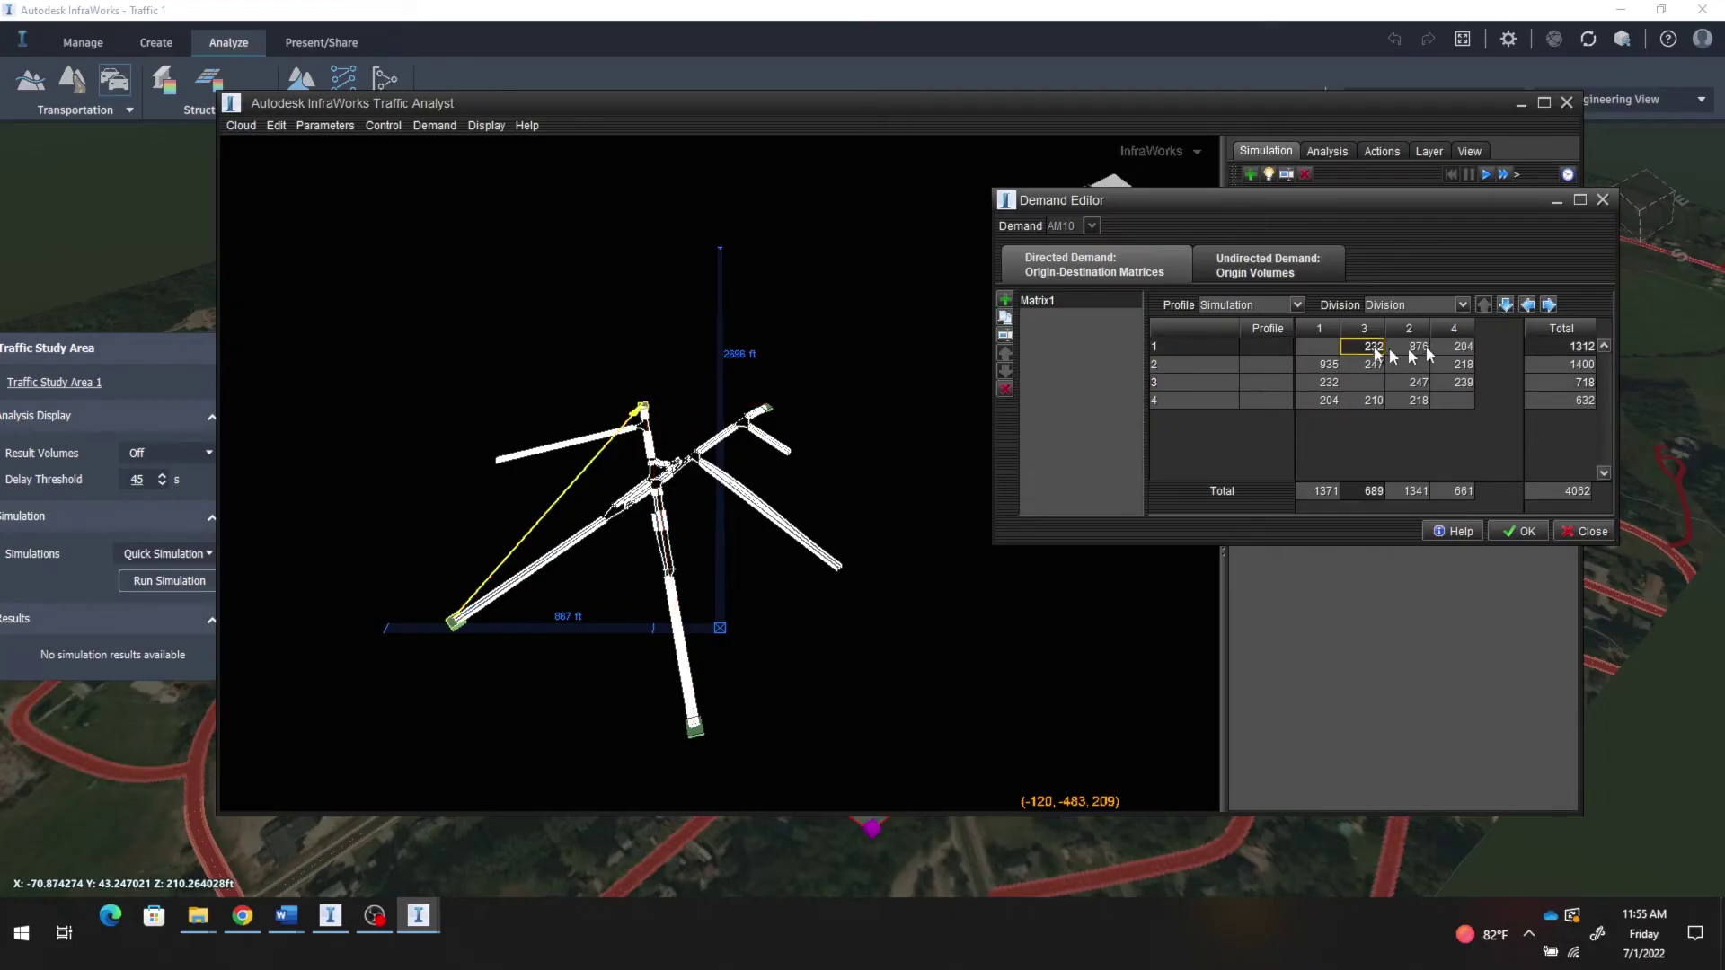
{"action": "left_click", "coordinate": [1549, 306]}
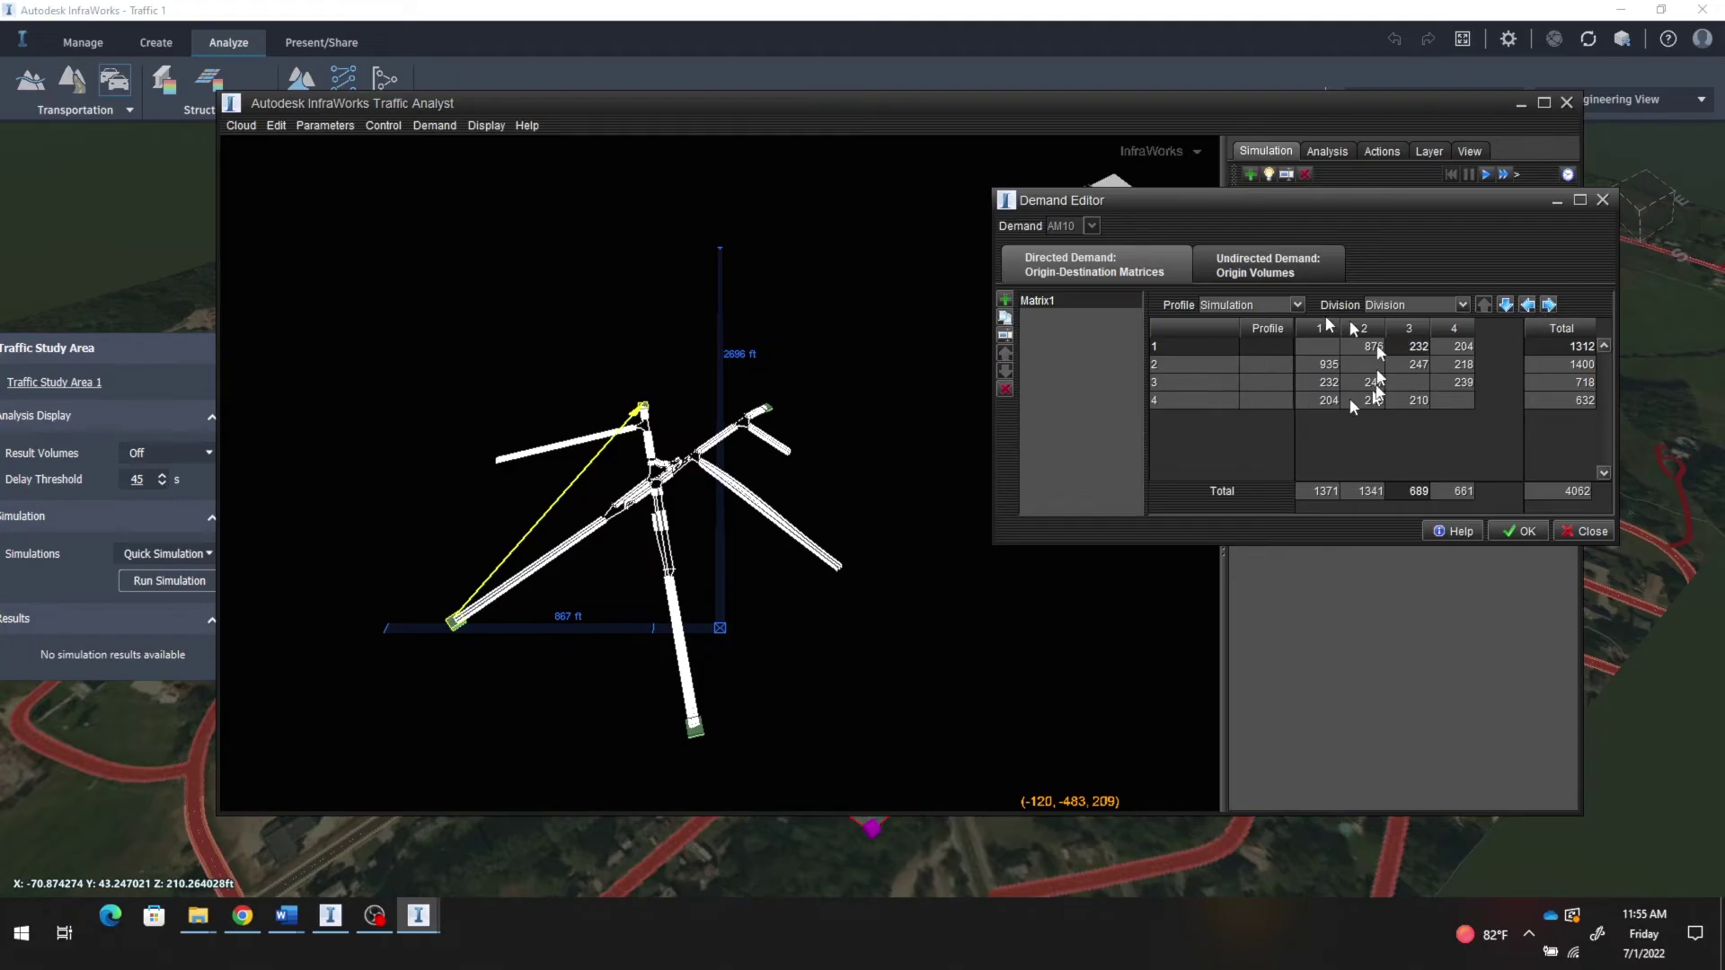
{"action": "left_click", "coordinate": [1515, 531]}
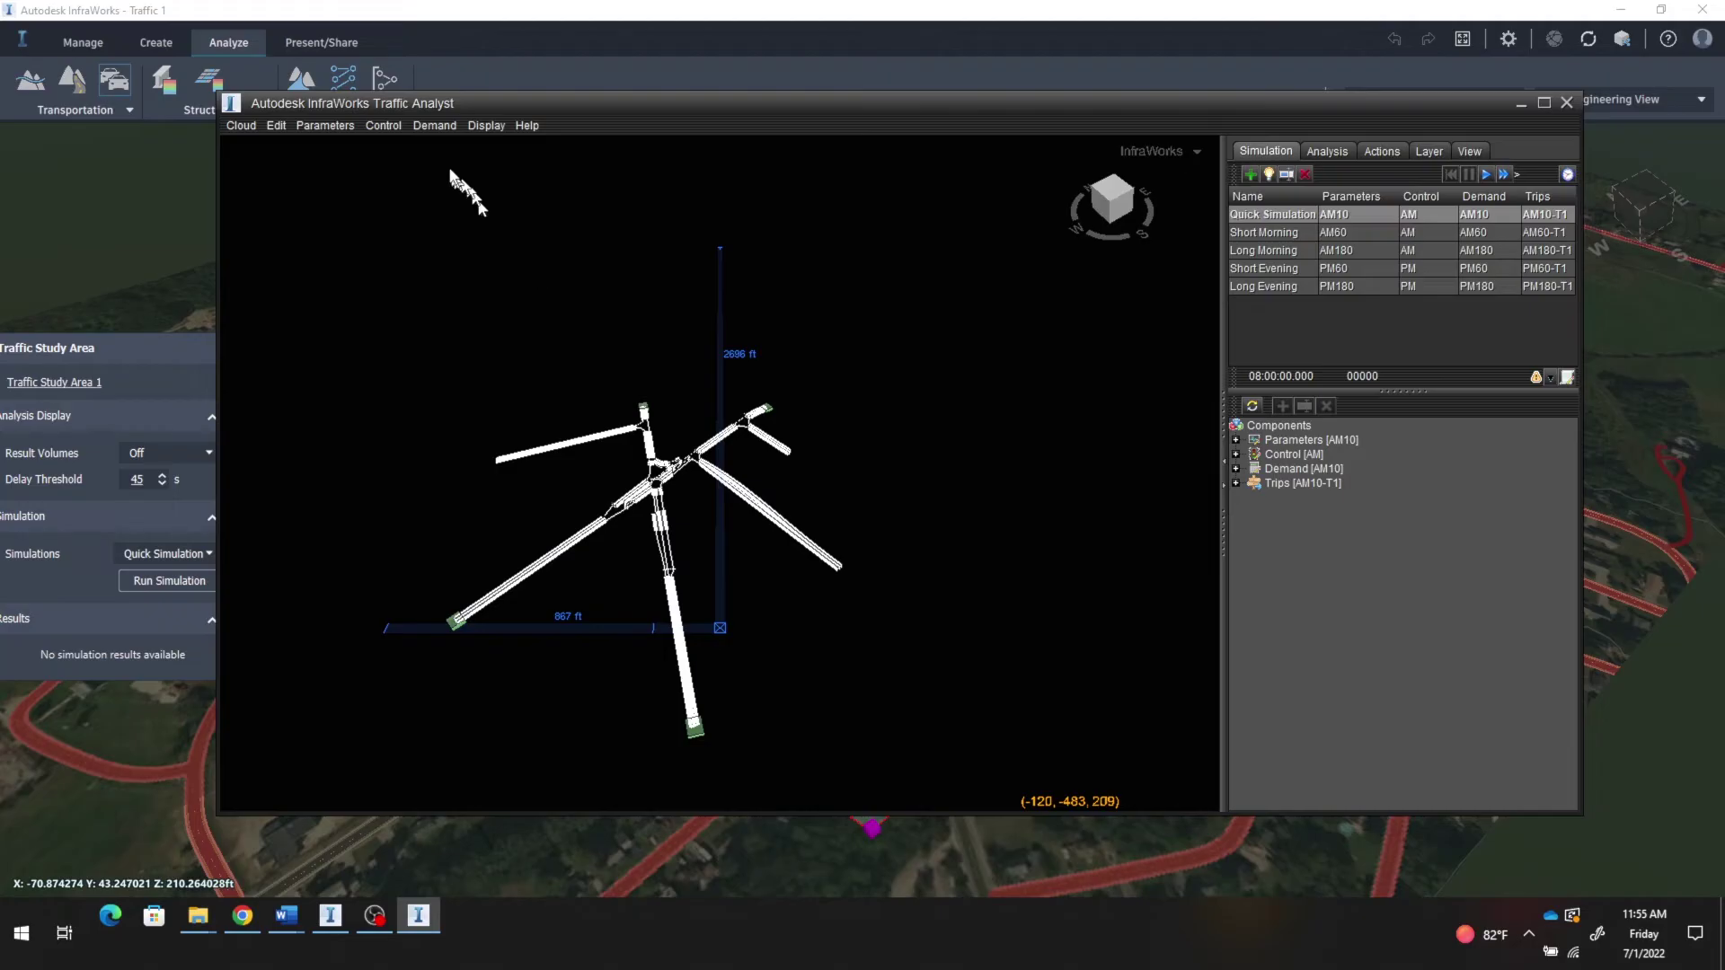
{"action": "left_click", "coordinate": [435, 124]}
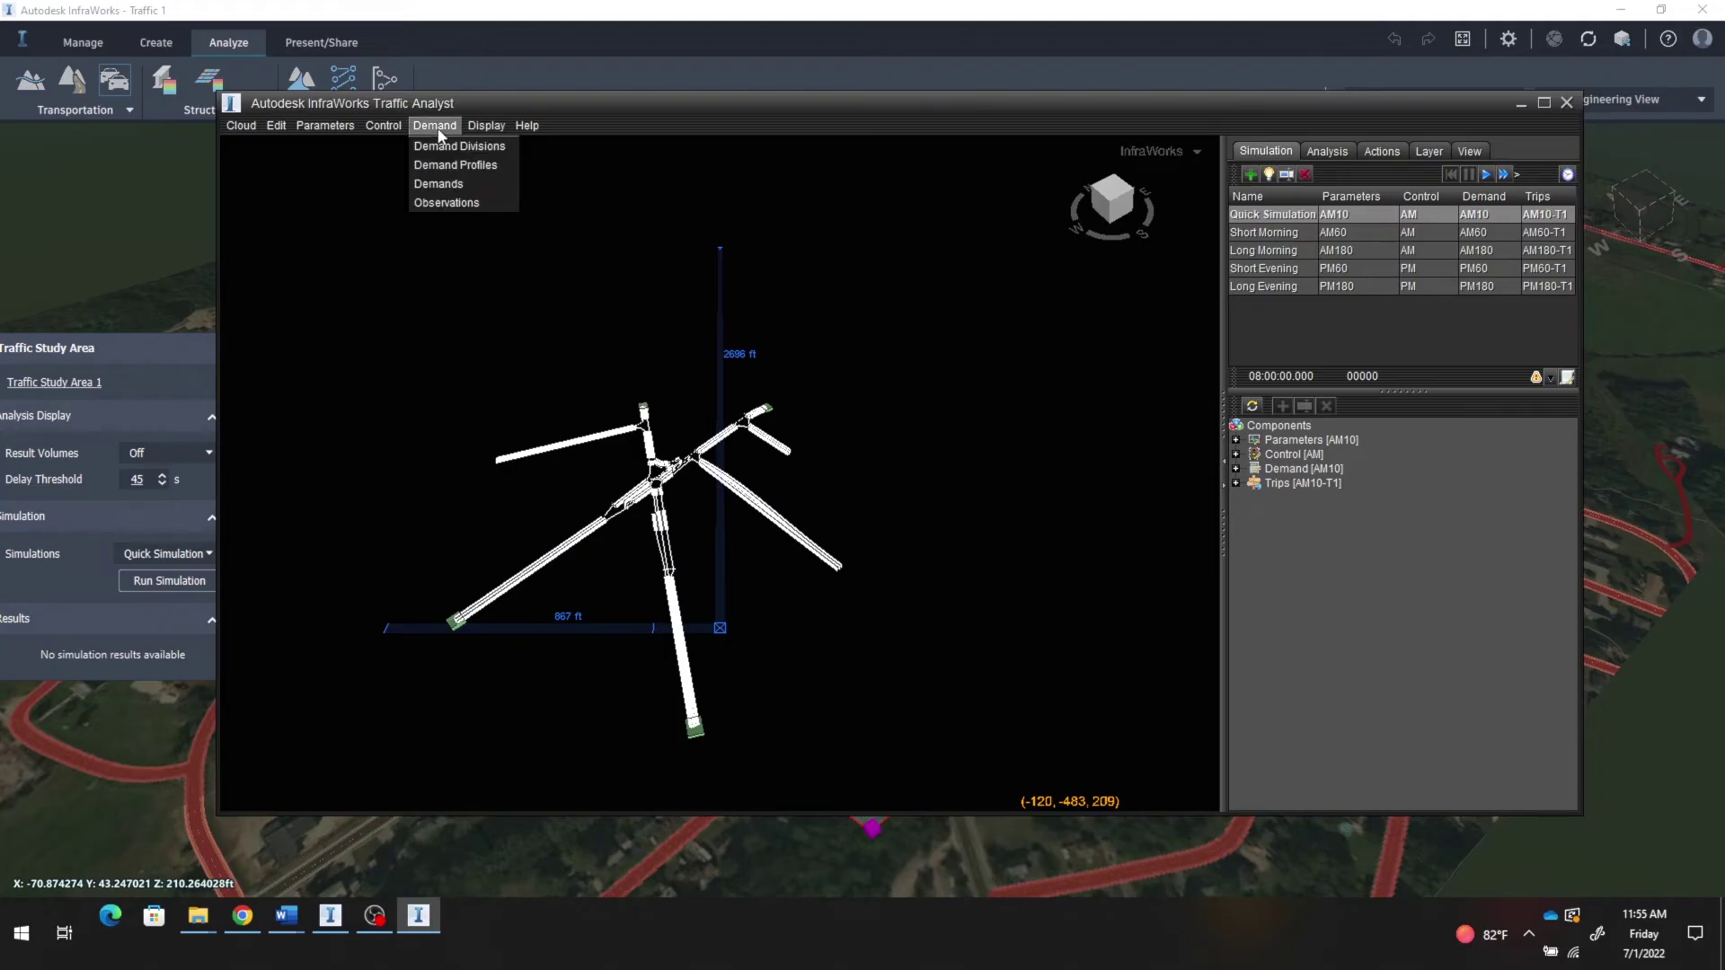
{"action": "left_click", "coordinate": [450, 184]}
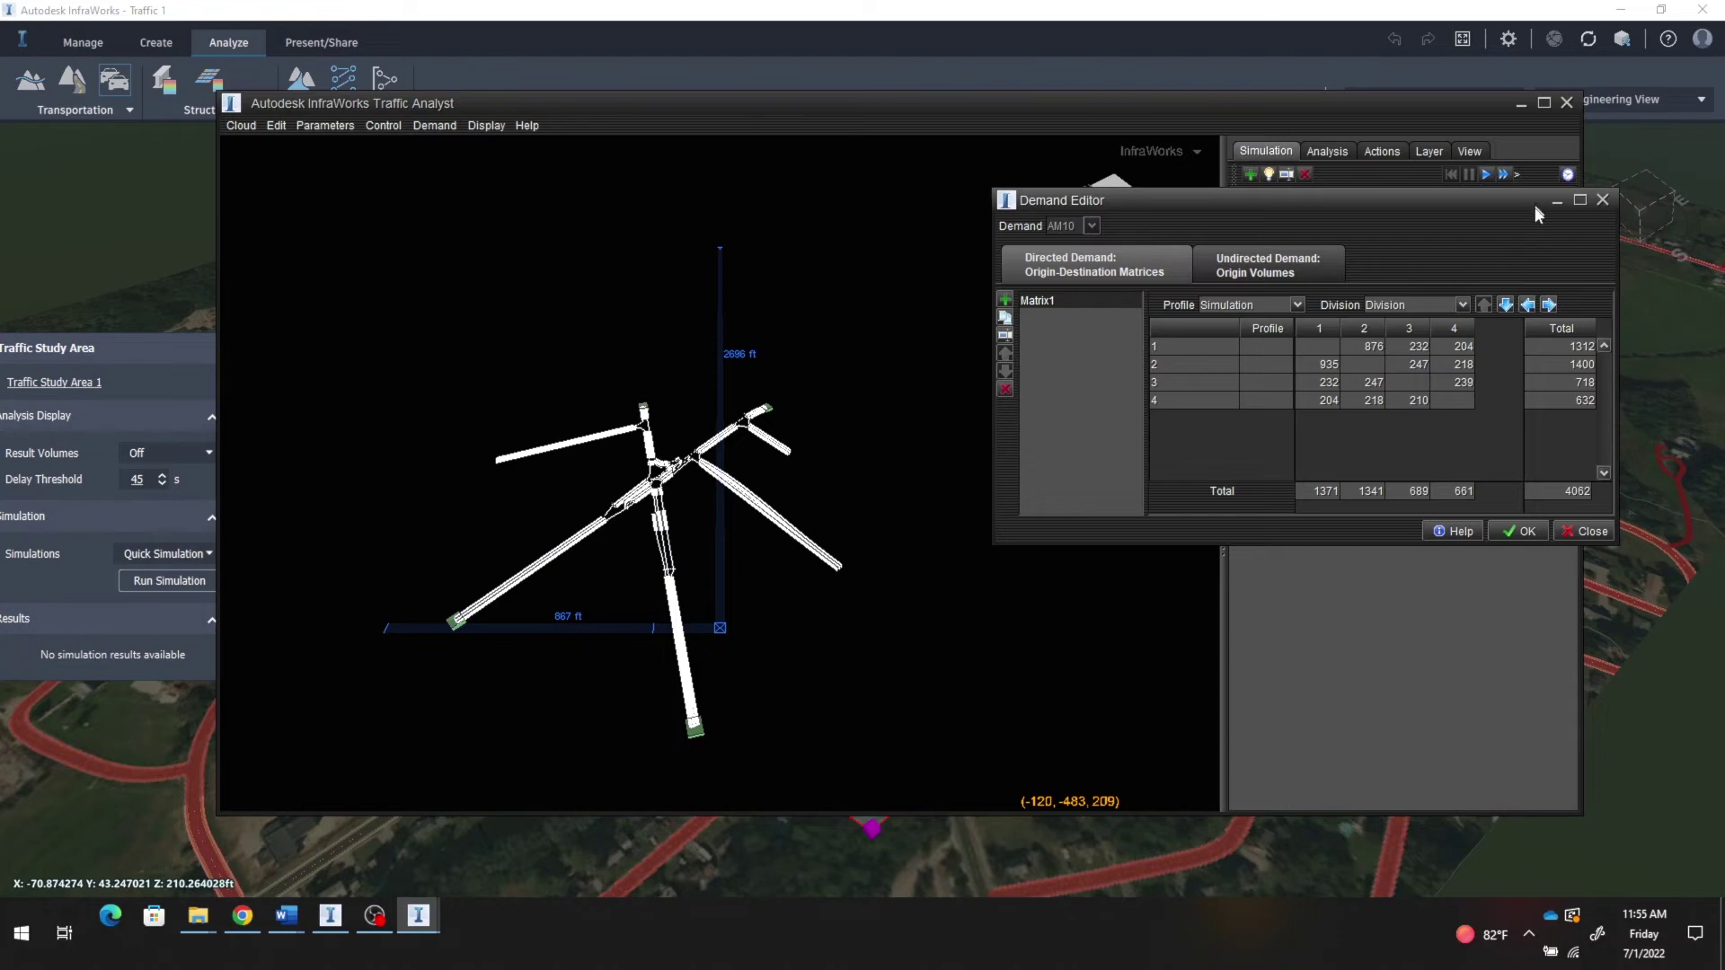
Step: Move the demand matrix window aside and make Short Morning the active simulation
{"action": "left_click_drag", "start_coordinate": [1533, 199], "coordinate": [1558, 629]}
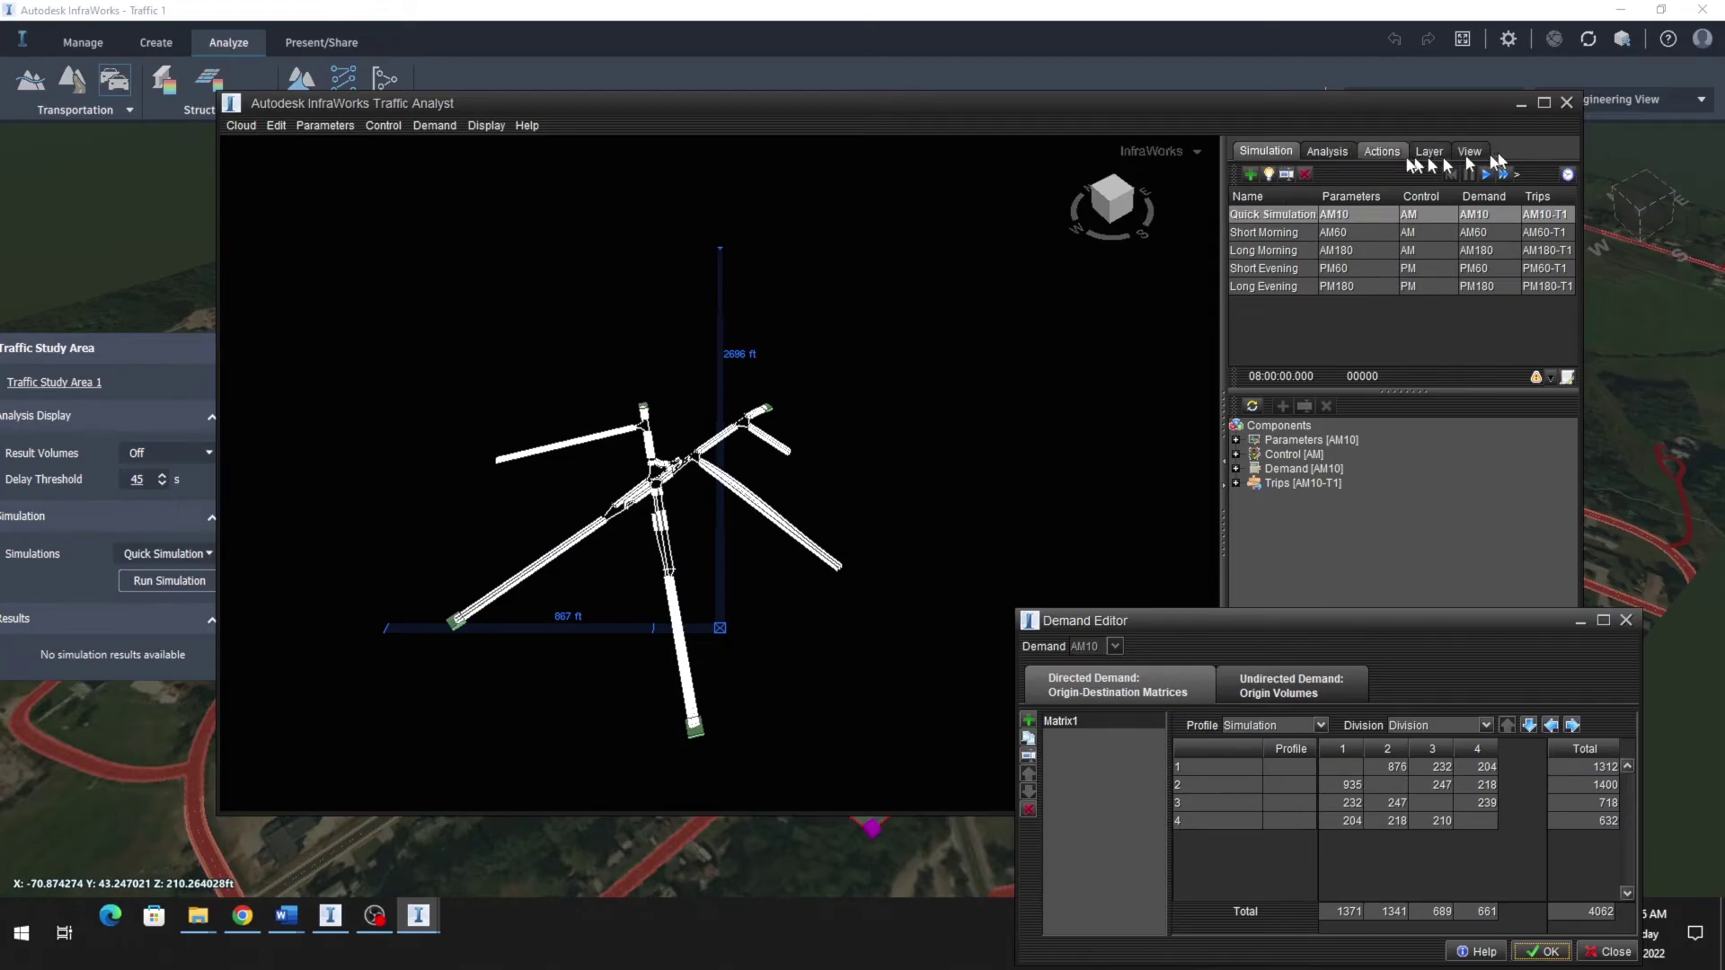
{"action": "left_click", "coordinate": [1269, 154]}
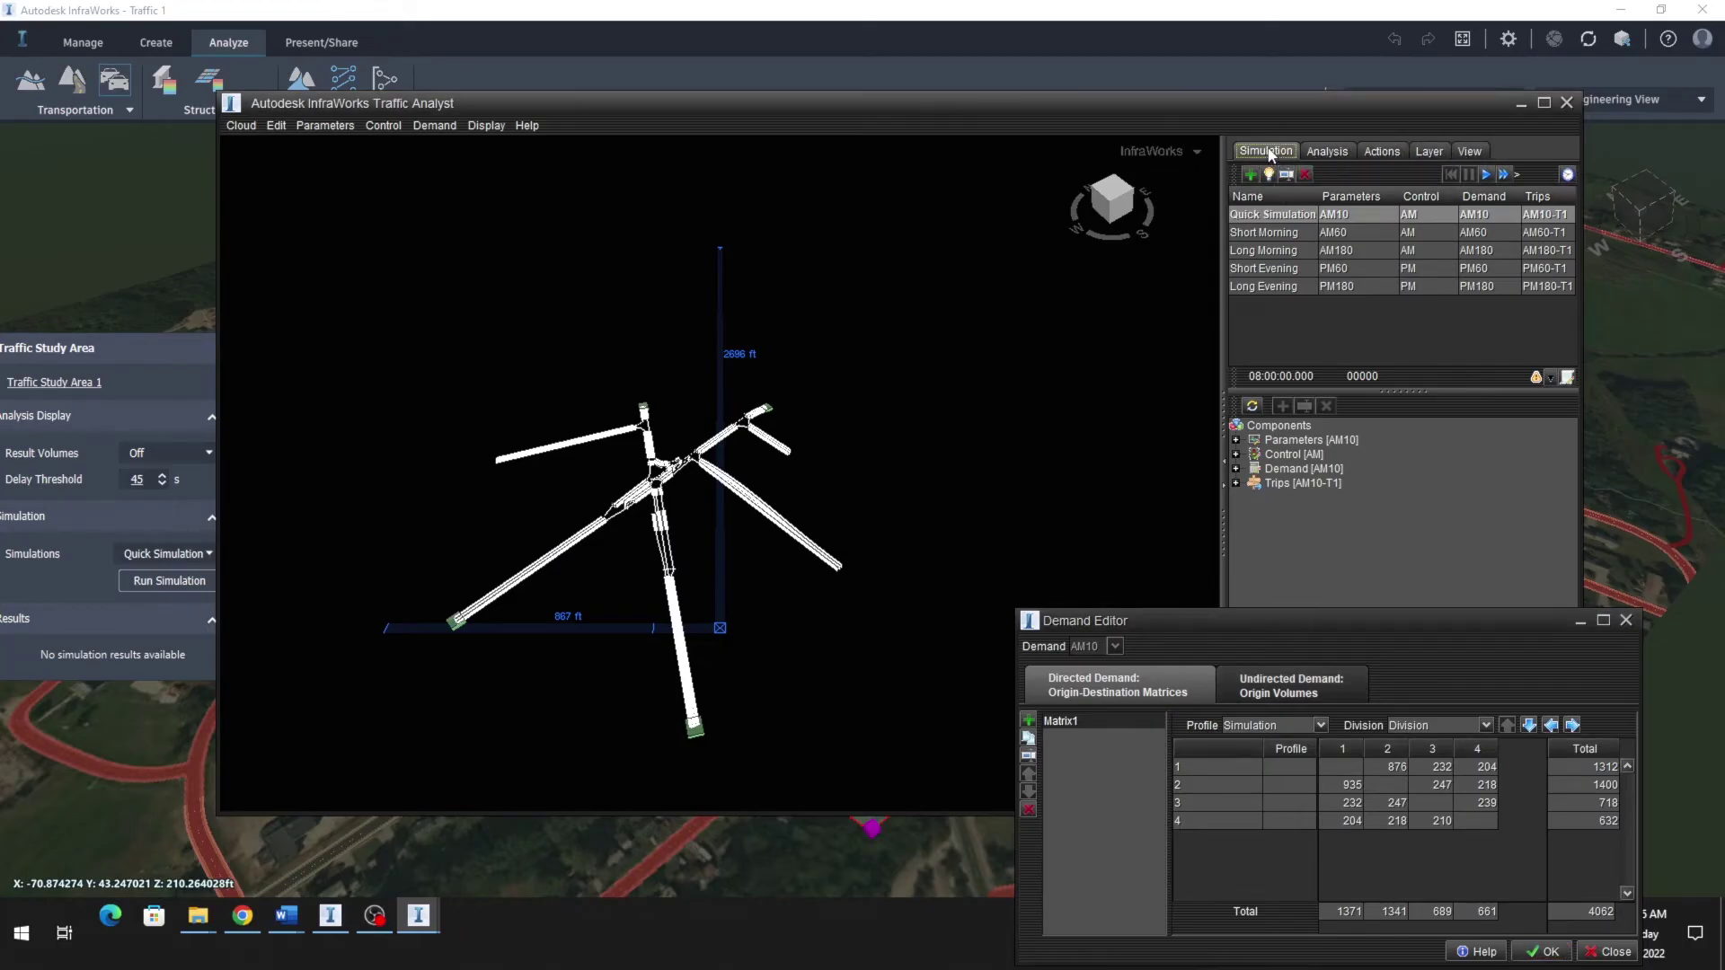
{"action": "left_click", "coordinate": [1263, 236]}
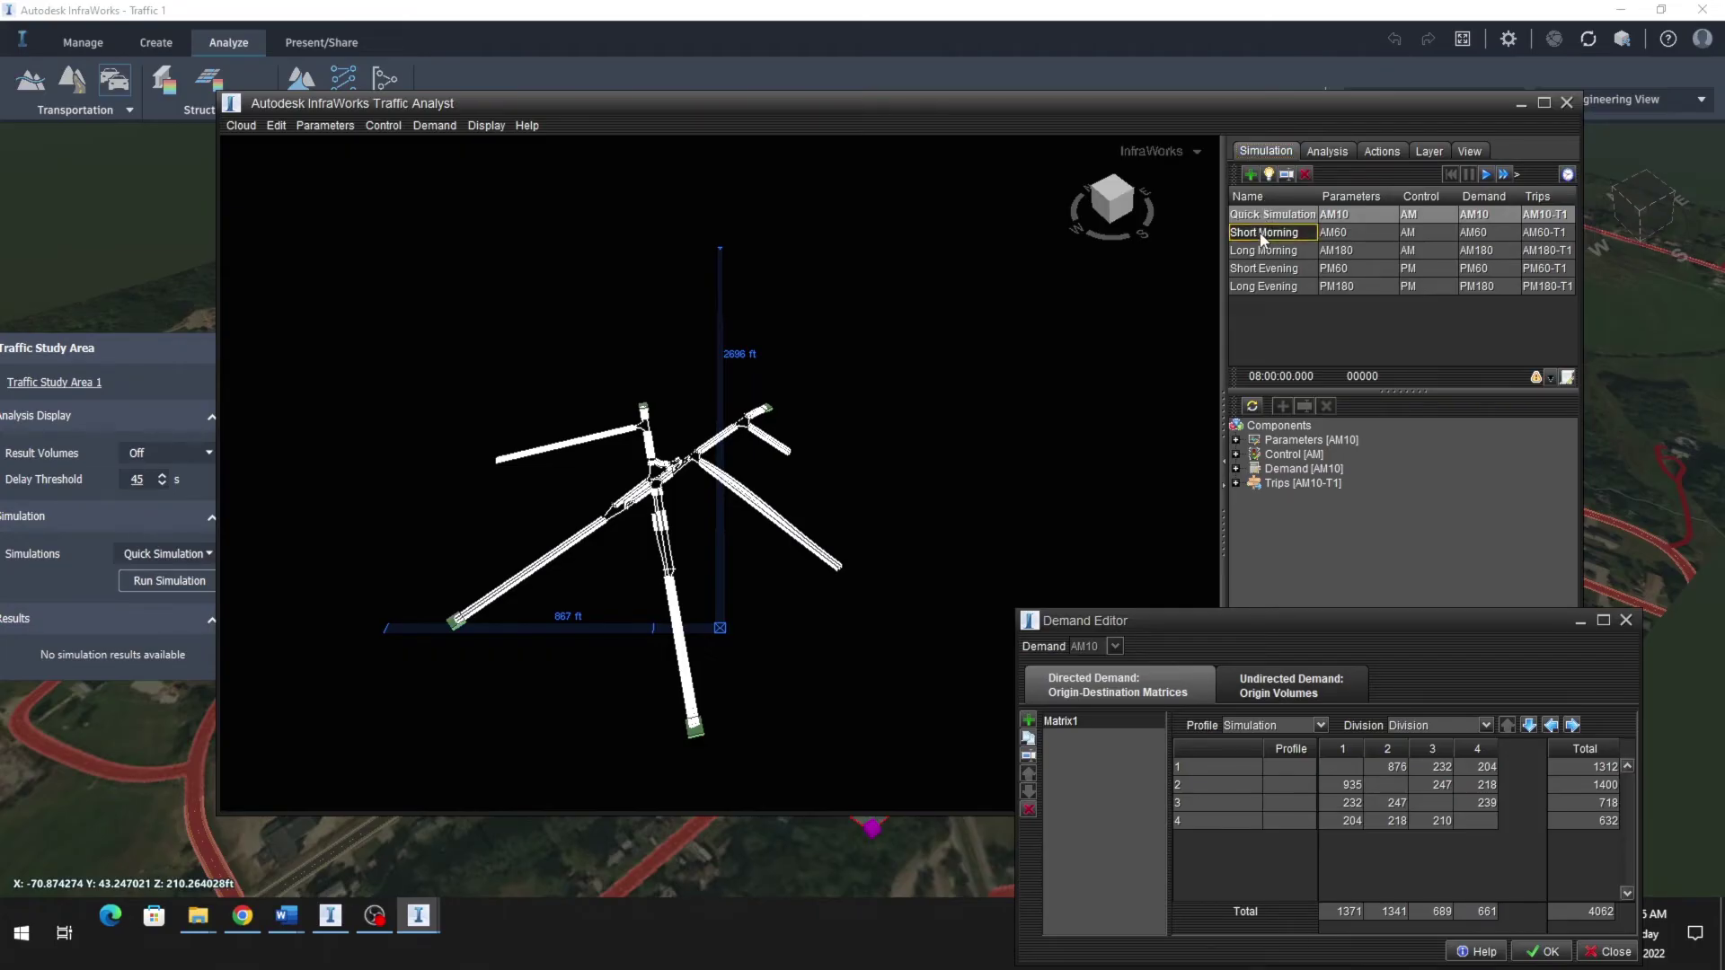
{"action": "left_click", "coordinate": [1269, 175]}
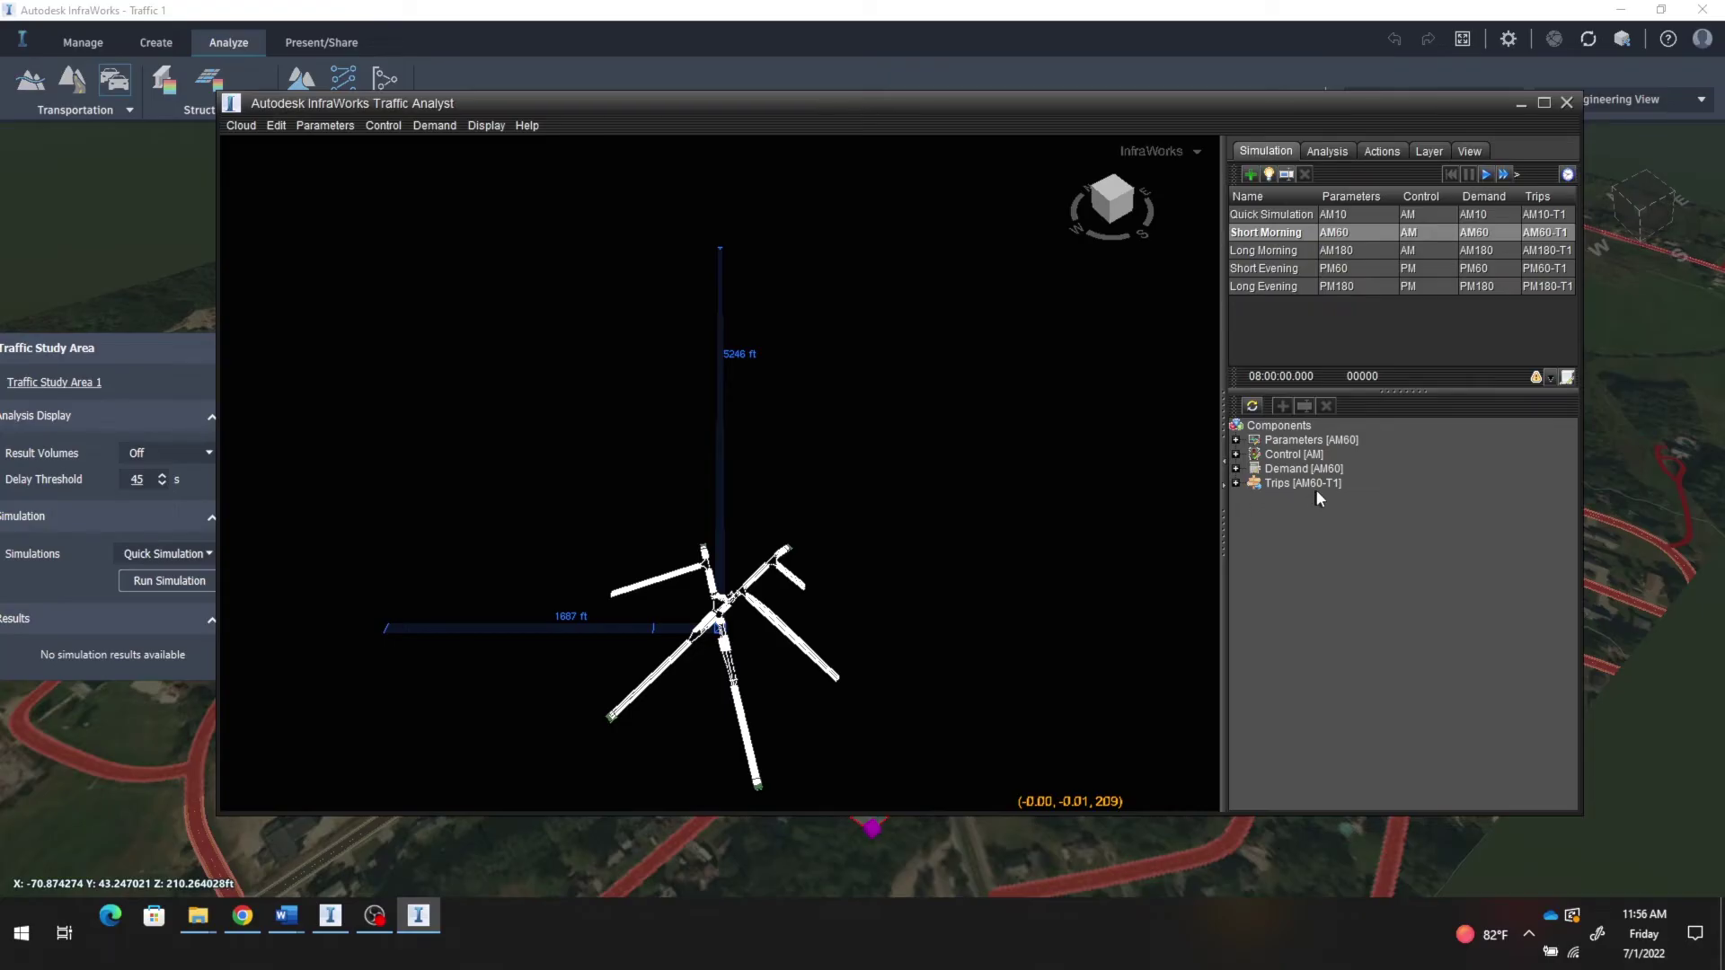
Step: Generate and accept a new trip page AM60-T2 from the AM60 demand, keeping seed 12345, 100% weight and Exact_Stochastic departure times
{"action": "left_click", "coordinate": [1236, 483]}
{"action": "left_click", "coordinate": [1296, 514]}
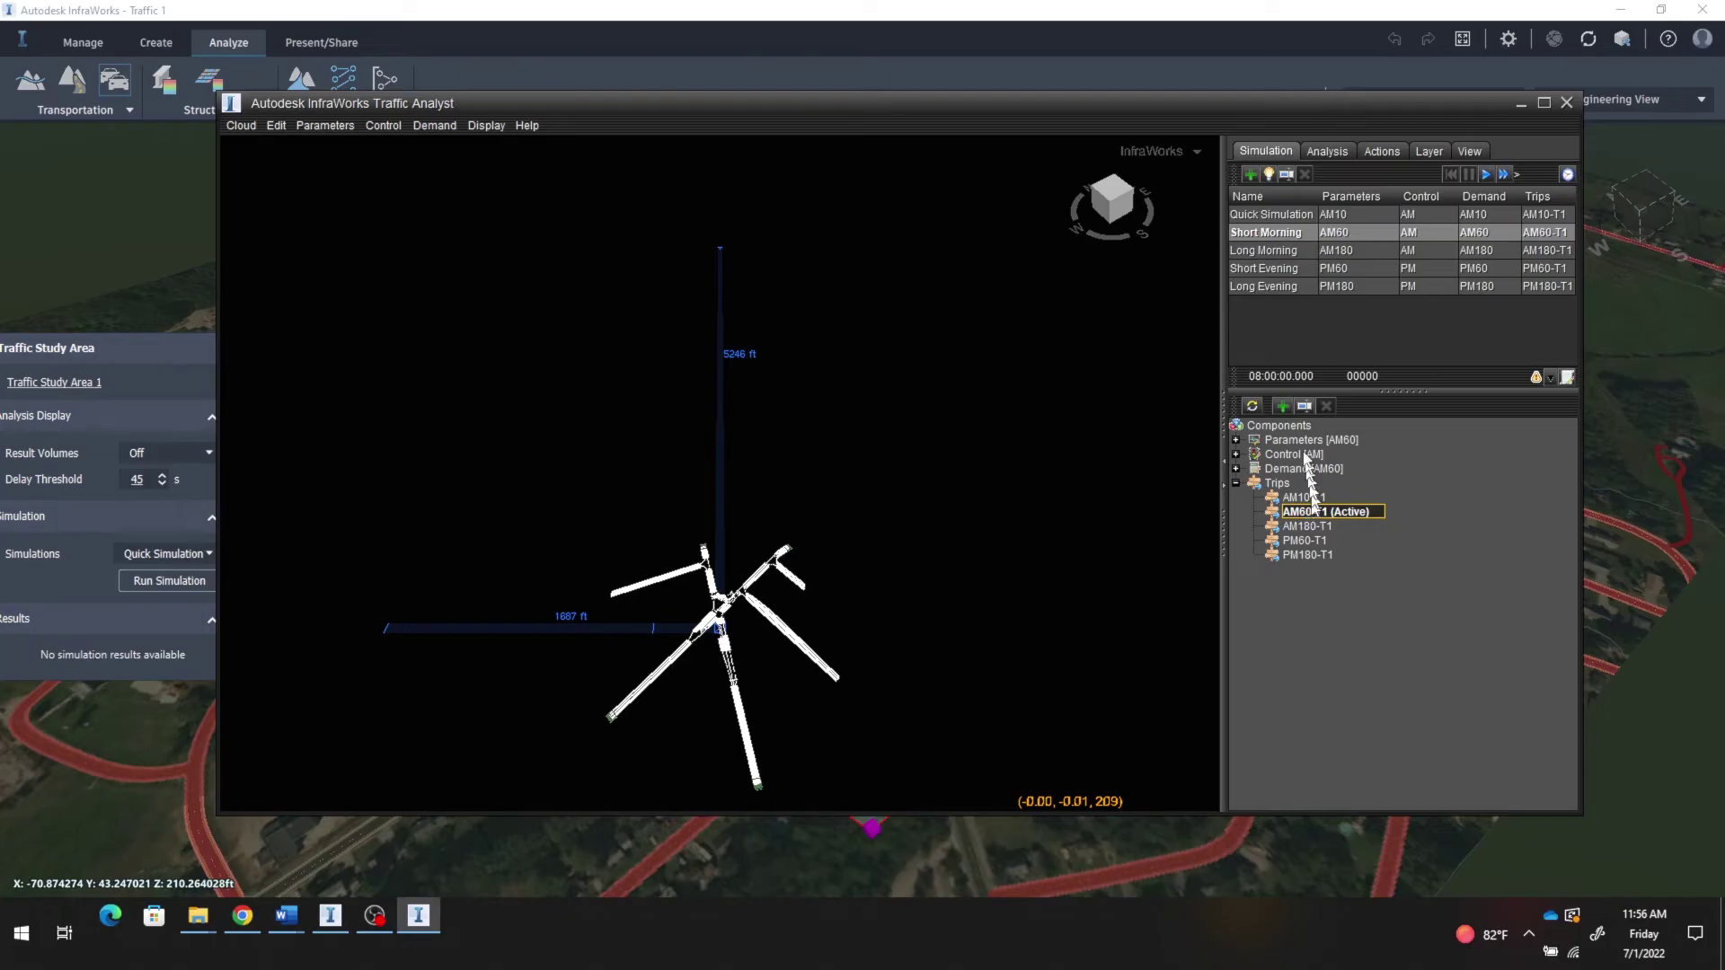
{"action": "left_click", "coordinate": [1282, 407]}
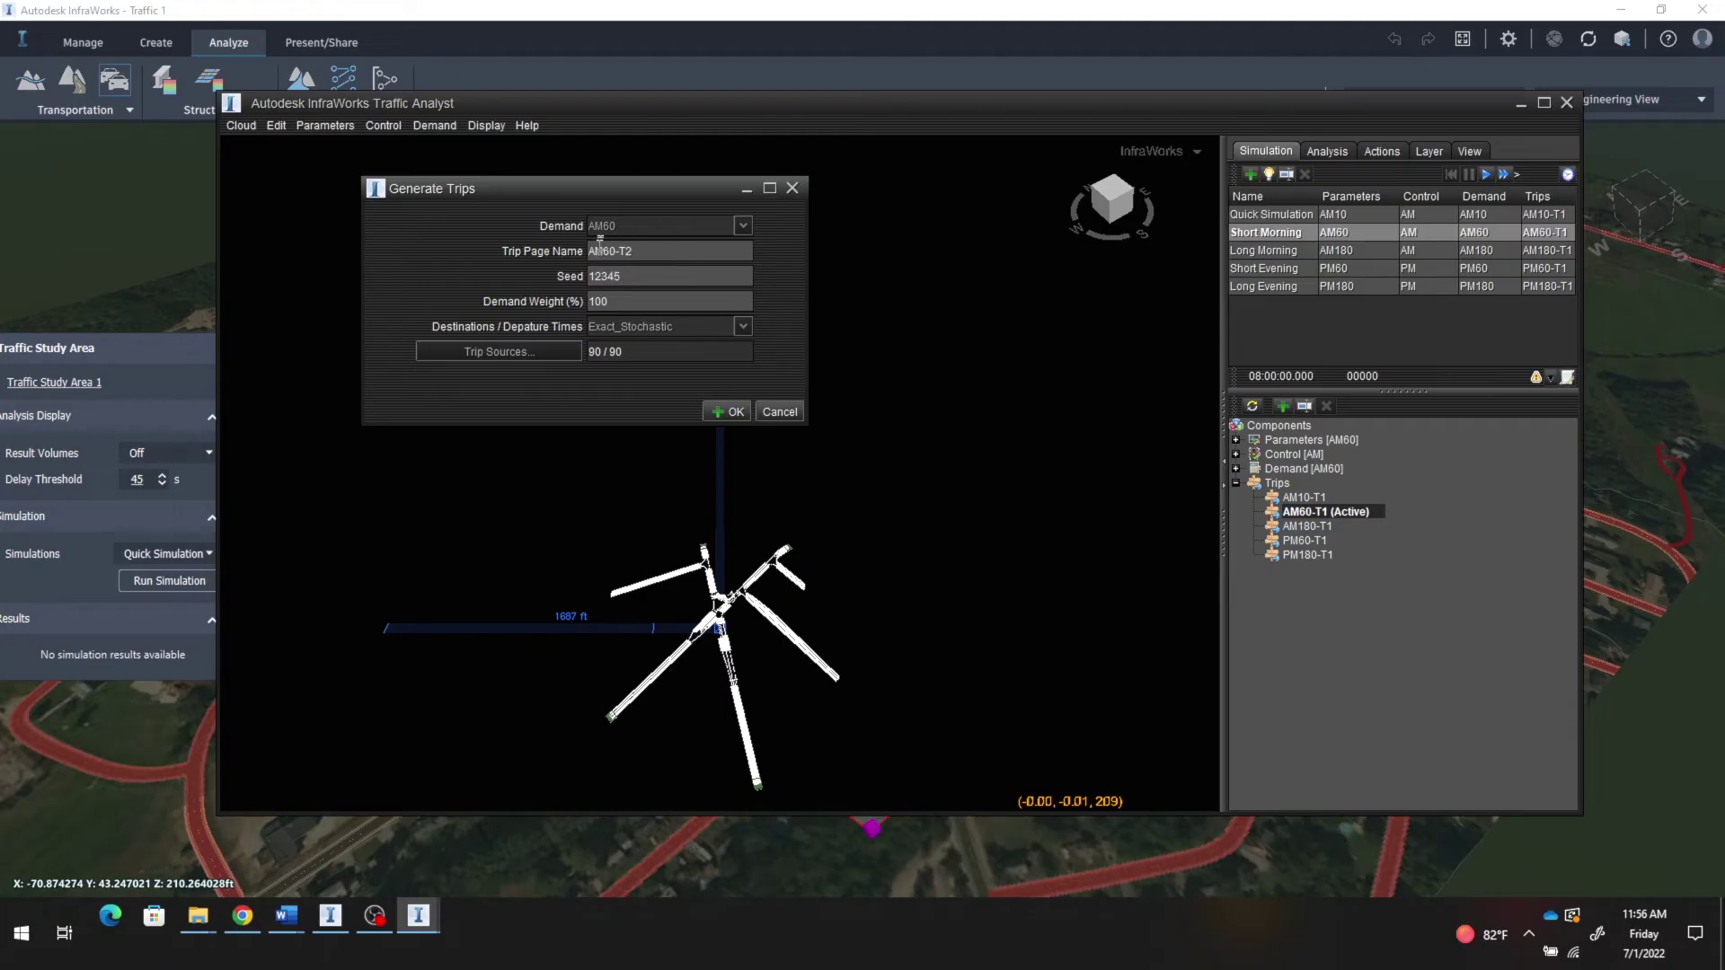
{"action": "left_click", "coordinate": [730, 411]}
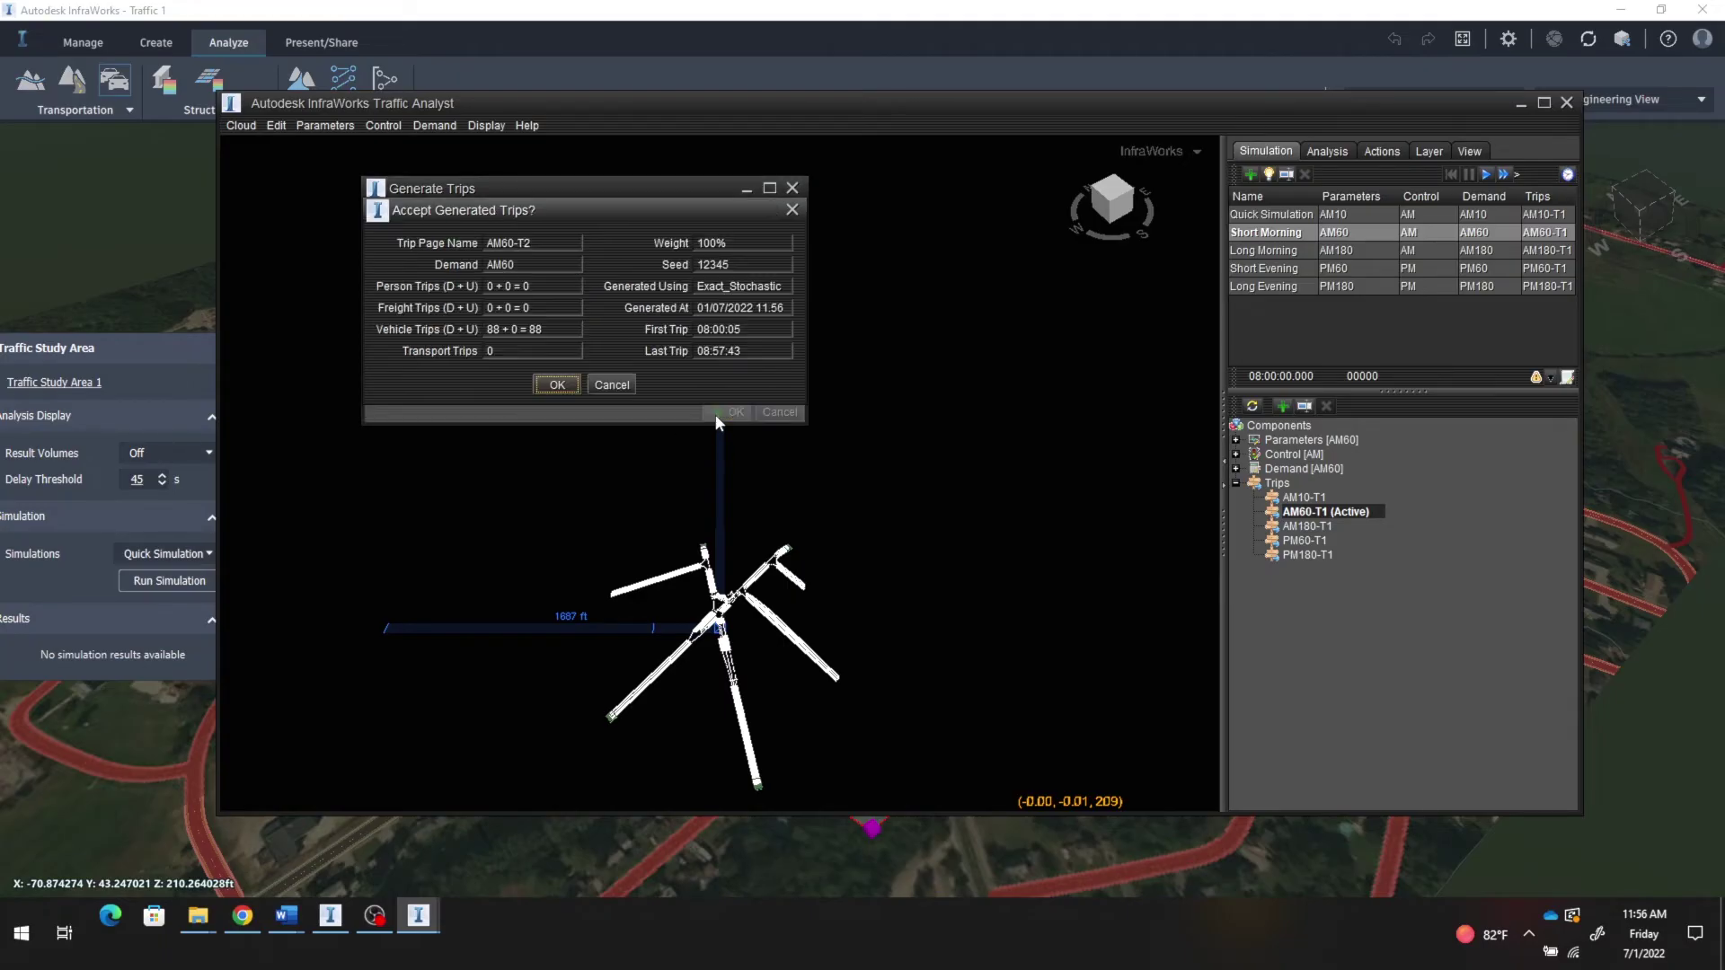
{"action": "left_click", "coordinate": [557, 384]}
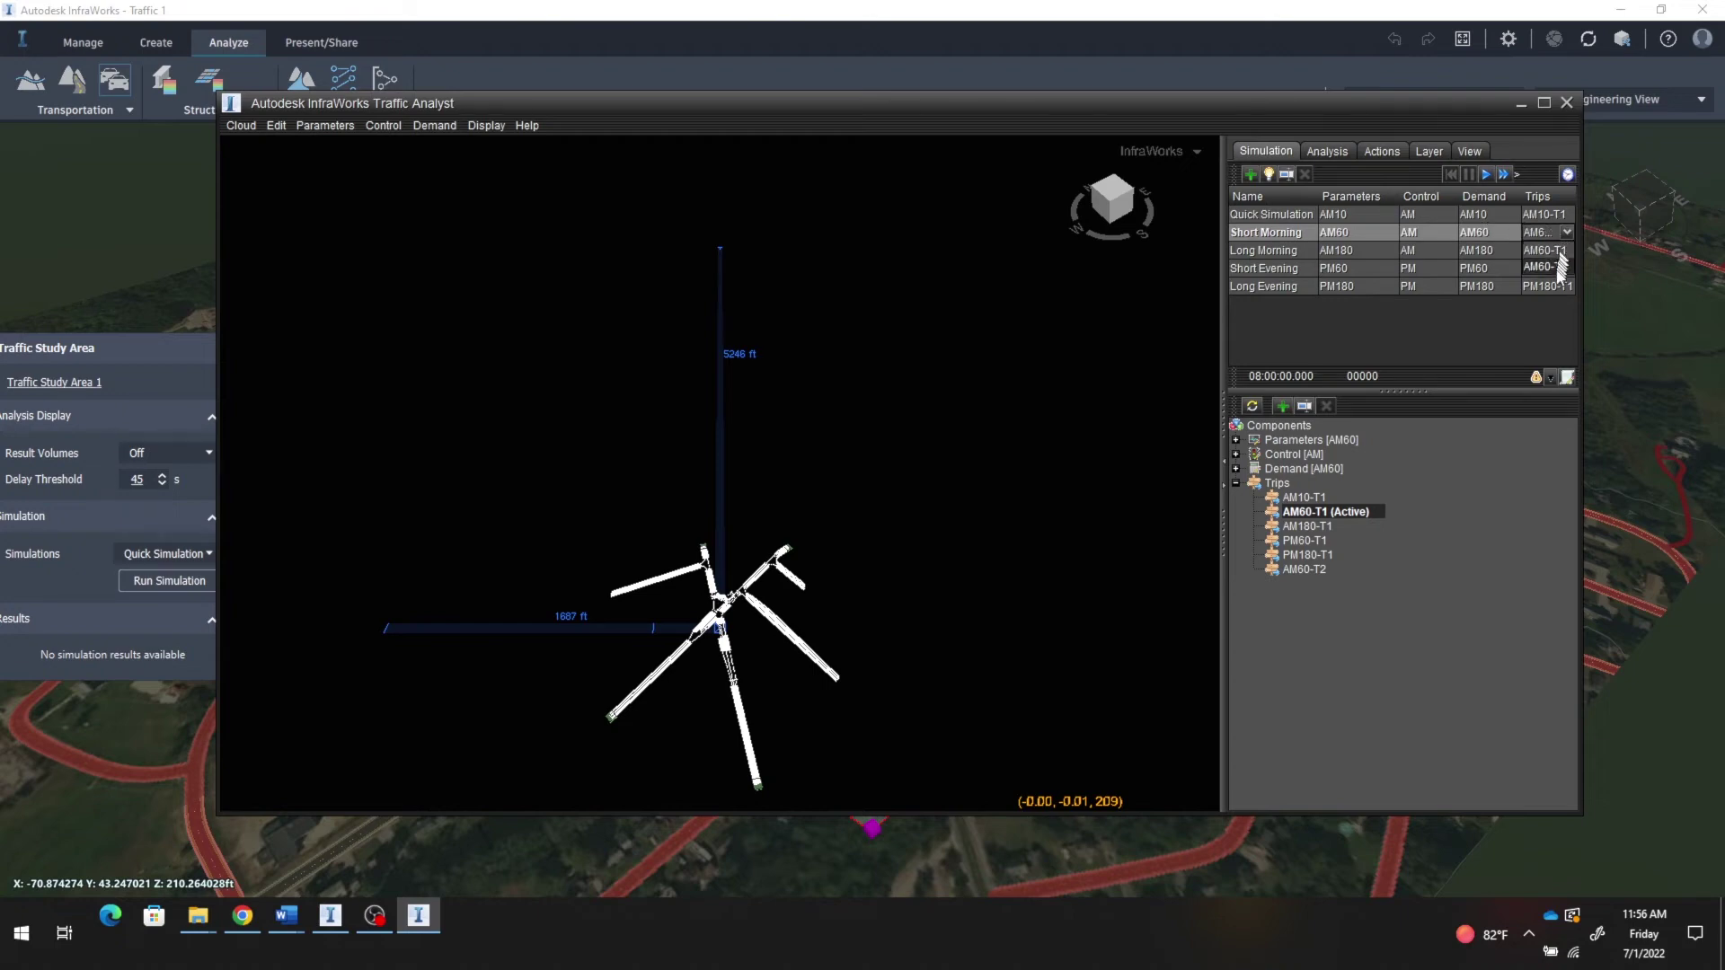
Step: Assign the AM60-T2 trips to the Short Morning simulation and play it at increased speed, watching traffic at the central intersection
{"action": "left_click", "coordinate": [1547, 268]}
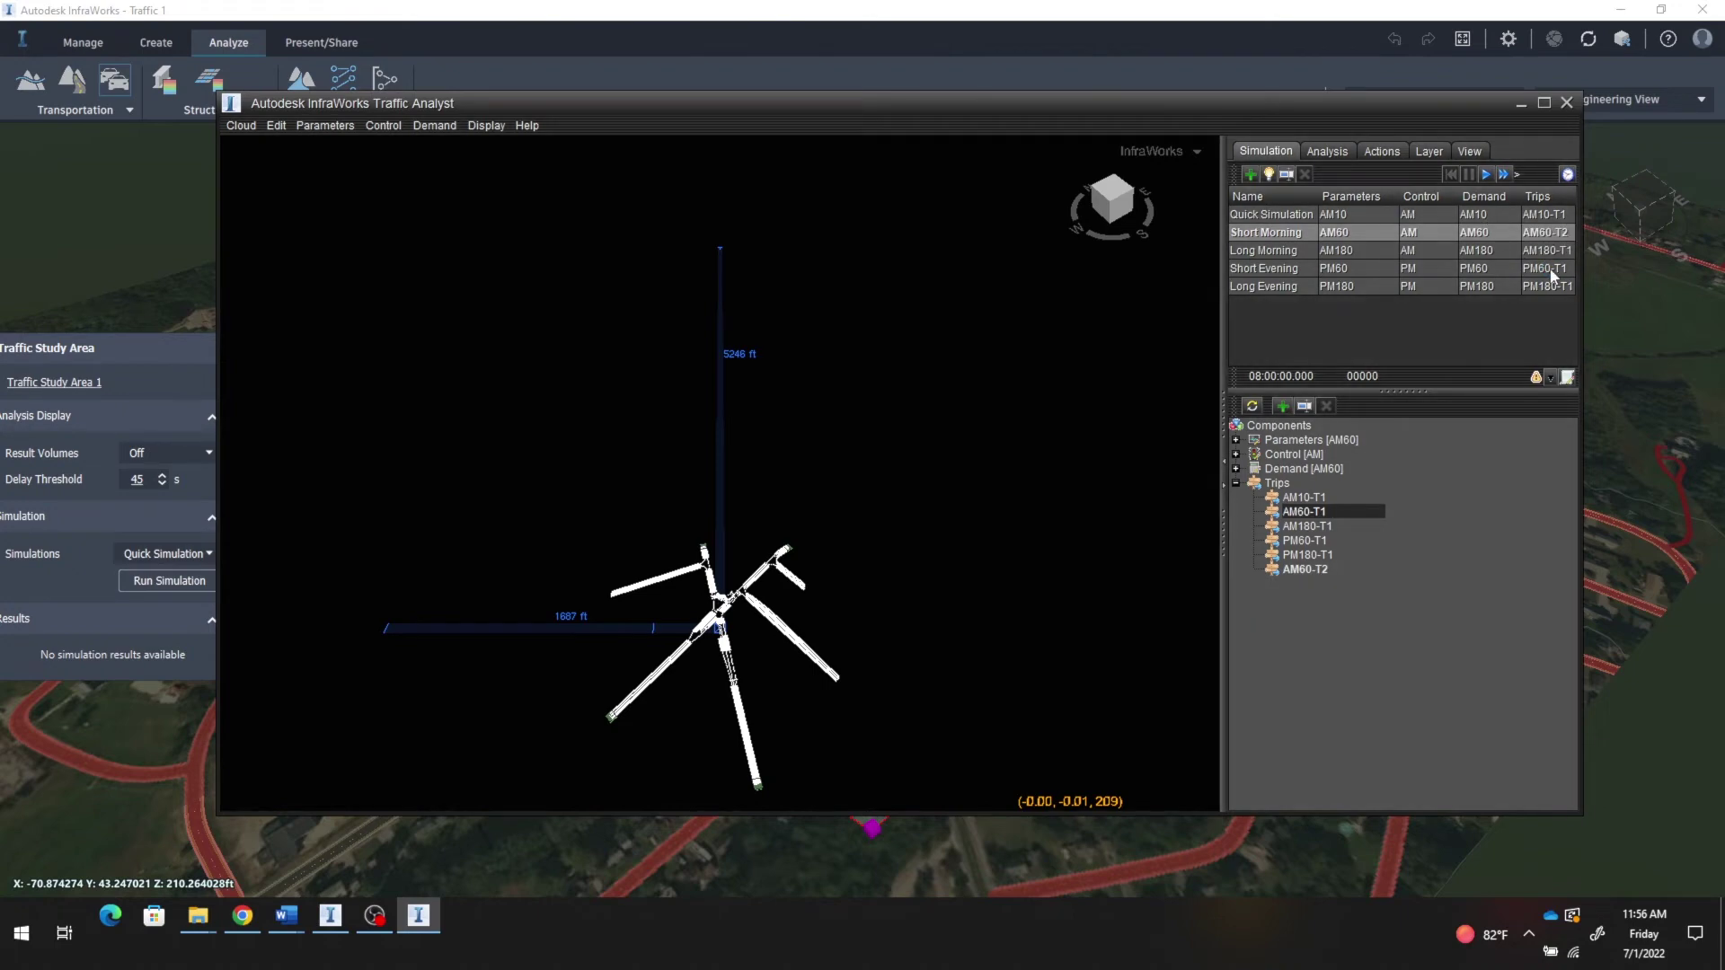
{"action": "left_click", "coordinate": [1313, 569]}
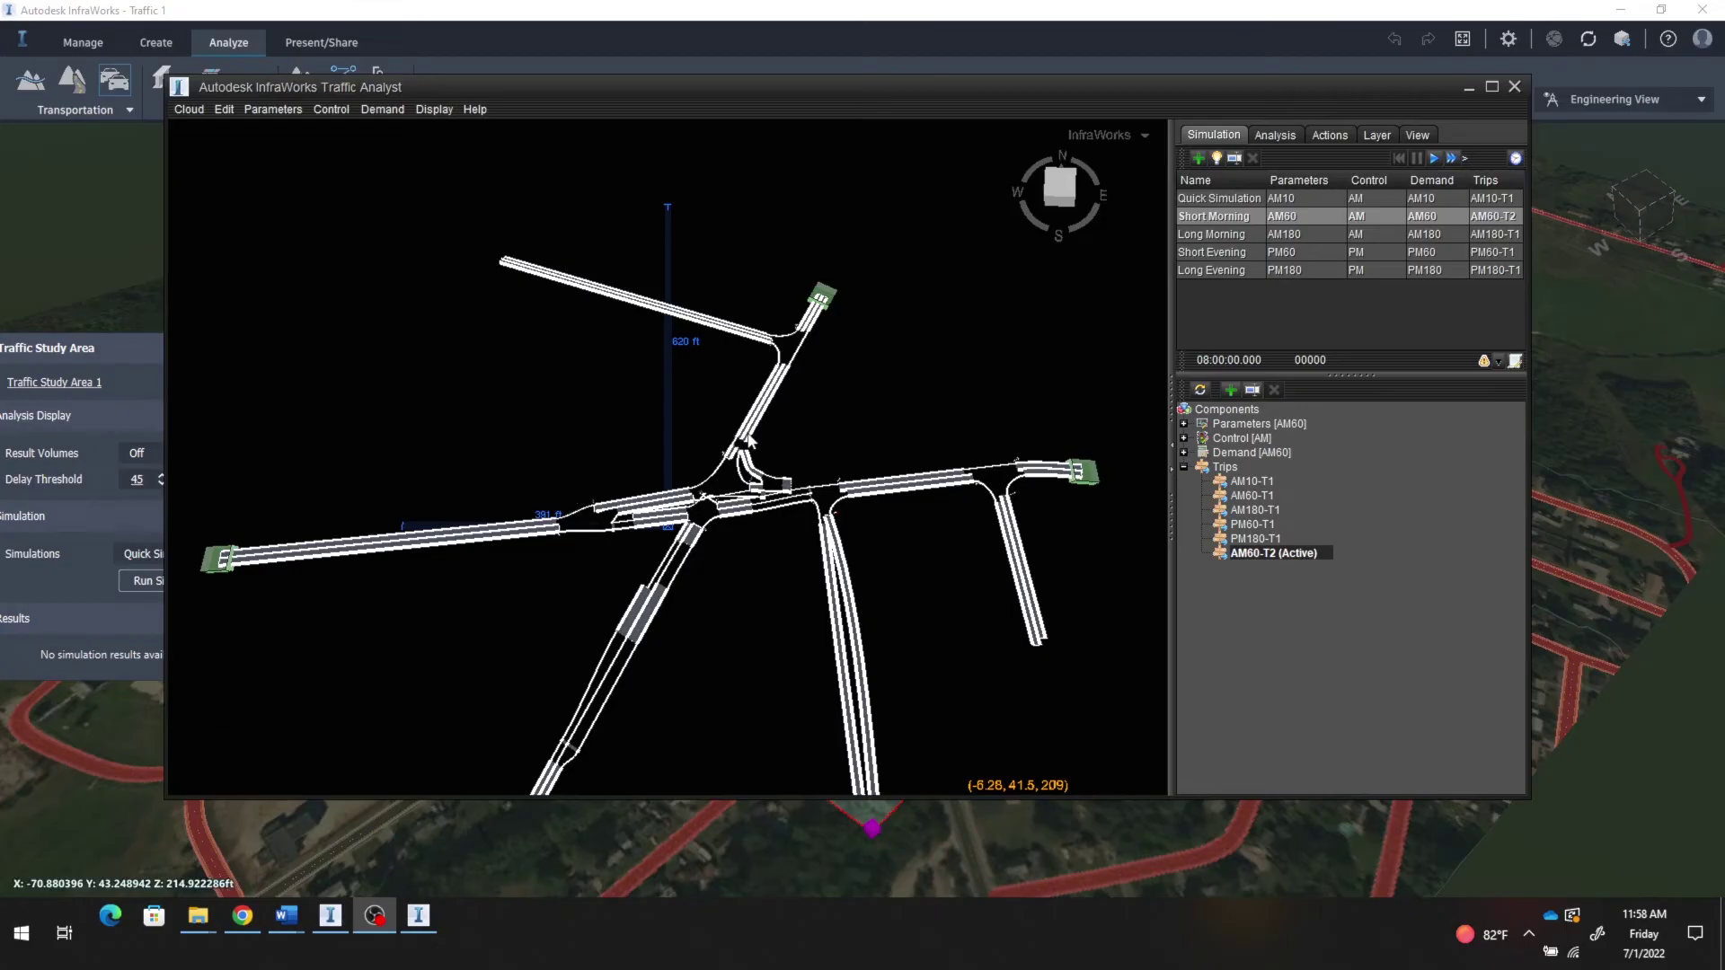
{"action": "left_click", "coordinate": [1451, 158]}
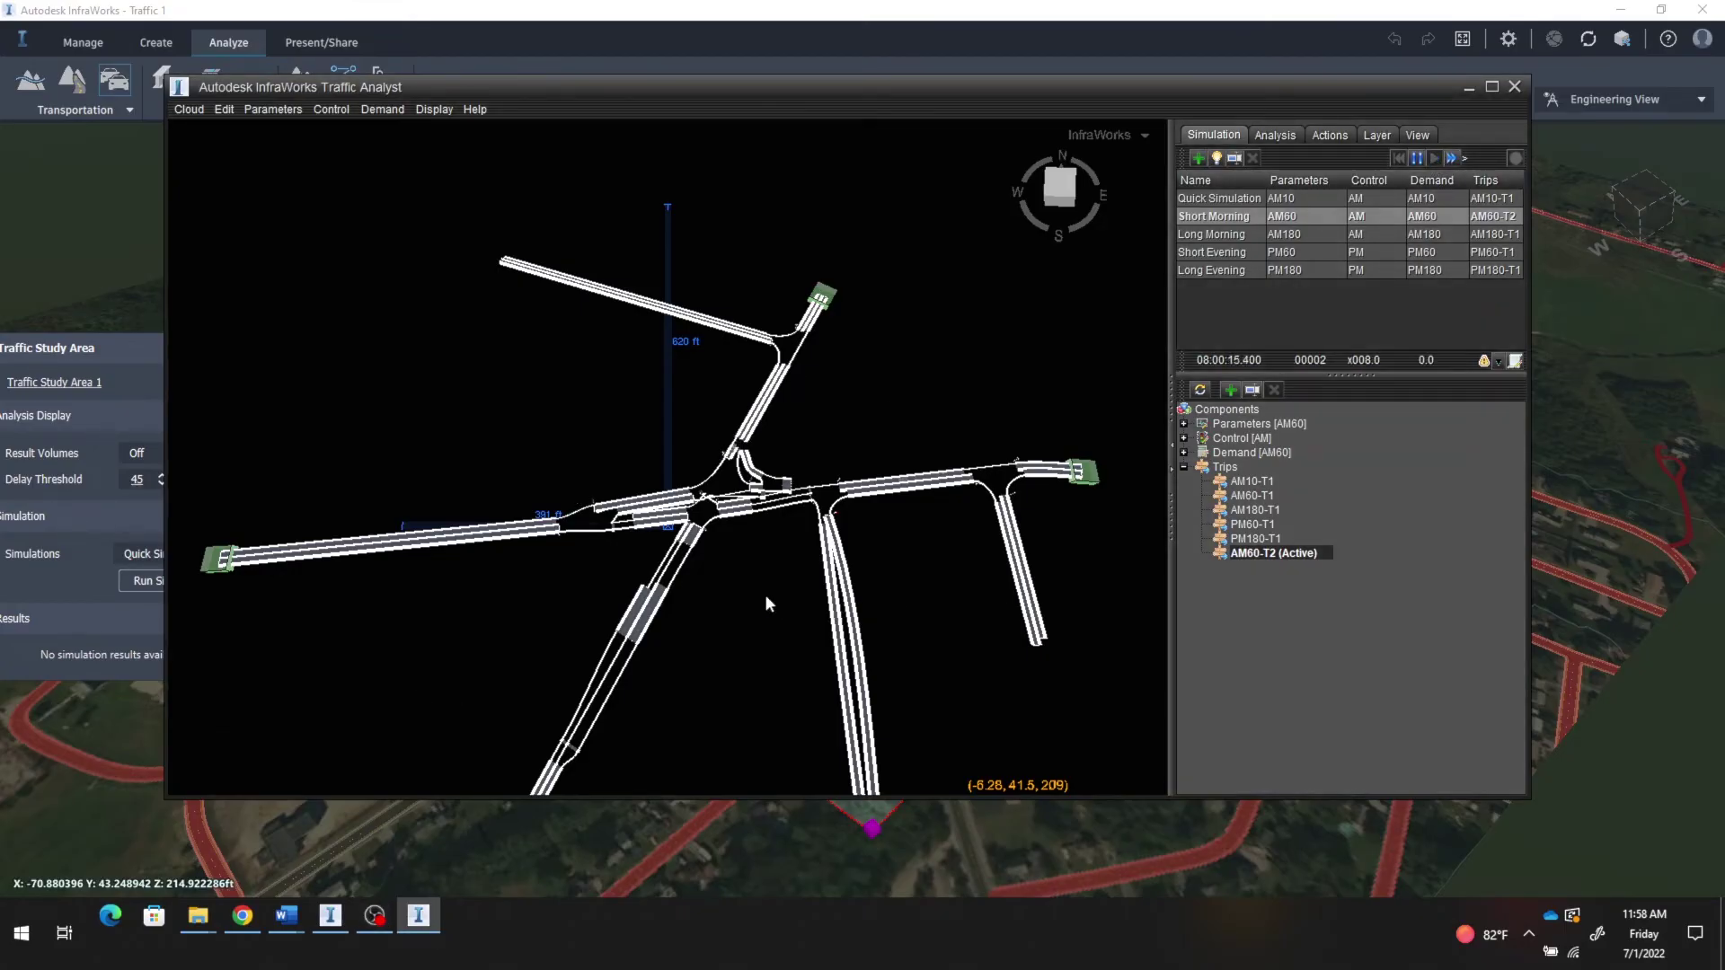
{"action": "scroll", "coordinate": [758, 566], "scroll_direction": "up", "scroll_amount": 5}
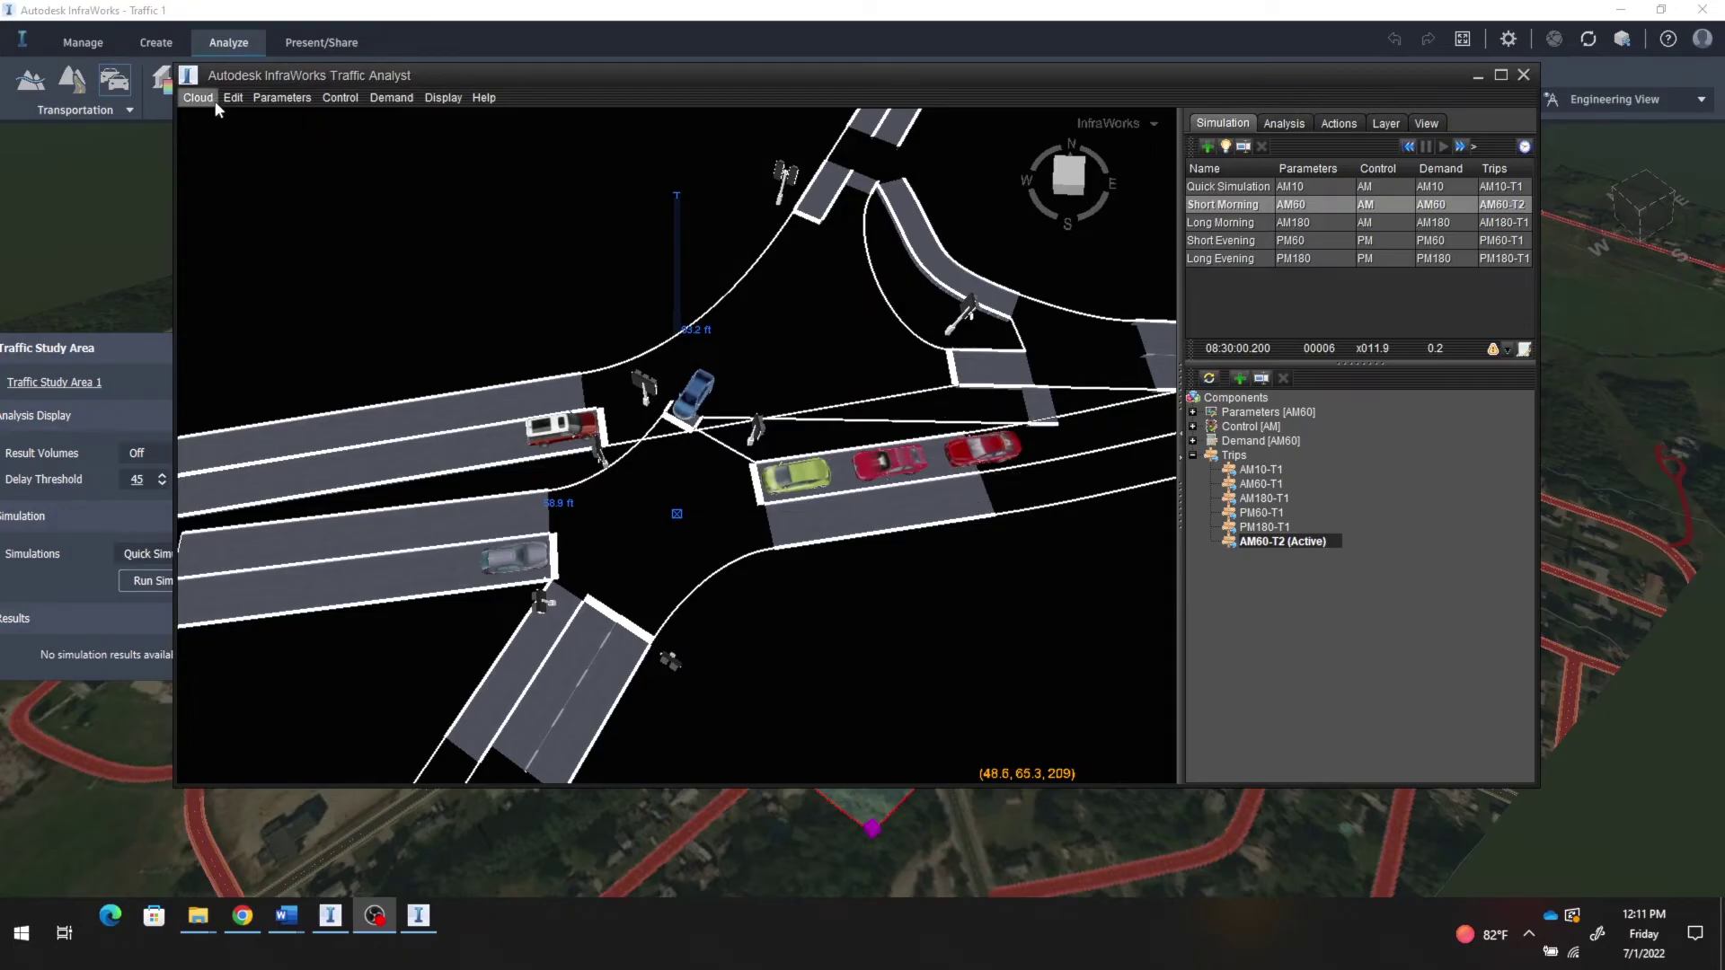
Step: Bring up the intersection control settings for Intersection 8, keeping them clear of the layer settings
{"action": "left_click", "coordinate": [339, 101]}
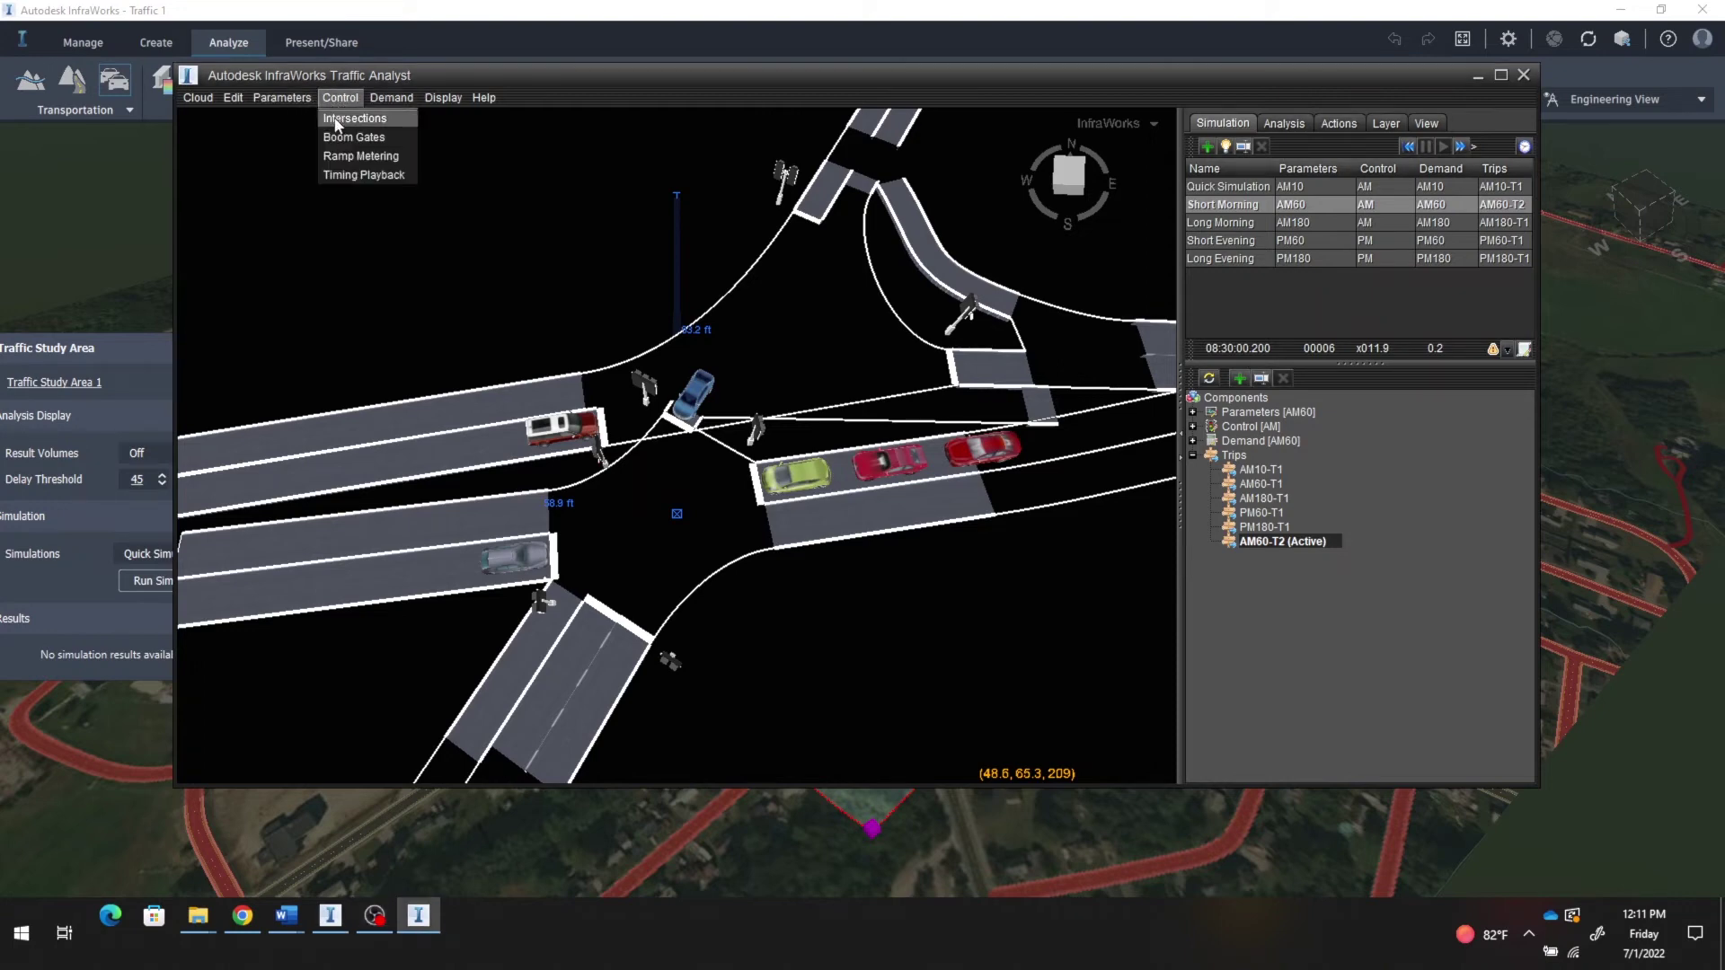
{"action": "left_click", "coordinate": [354, 119]}
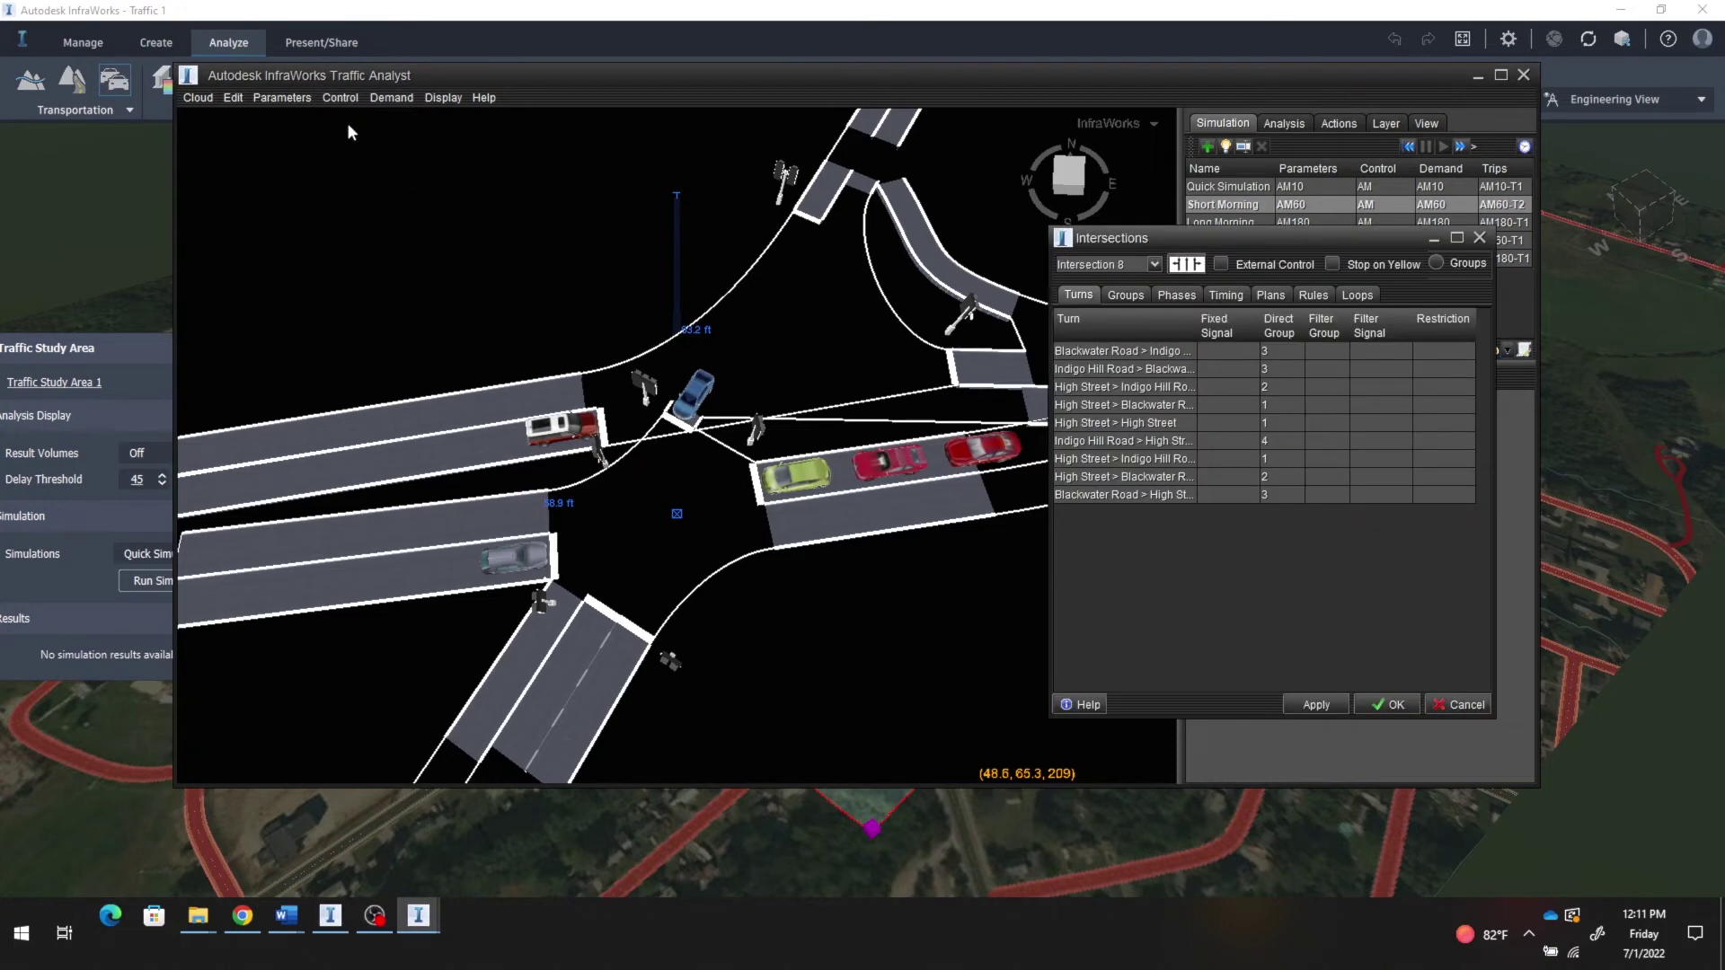
{"action": "left_click", "coordinate": [1155, 264]}
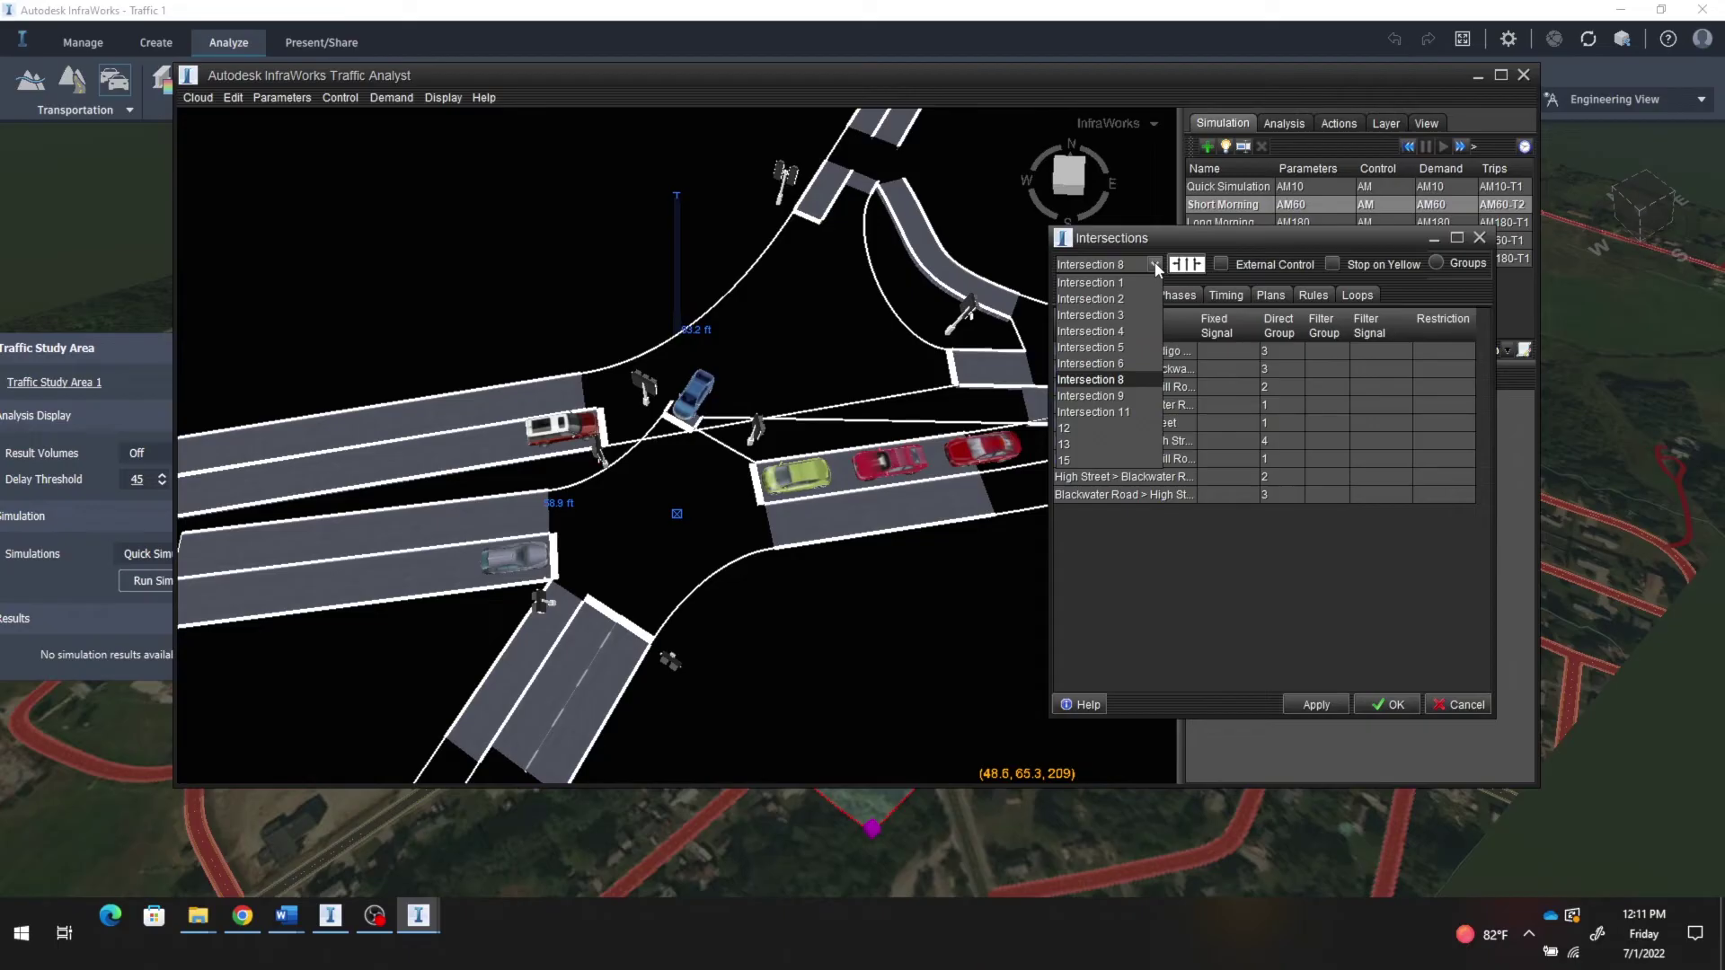
{"action": "left_click", "coordinate": [1105, 381]}
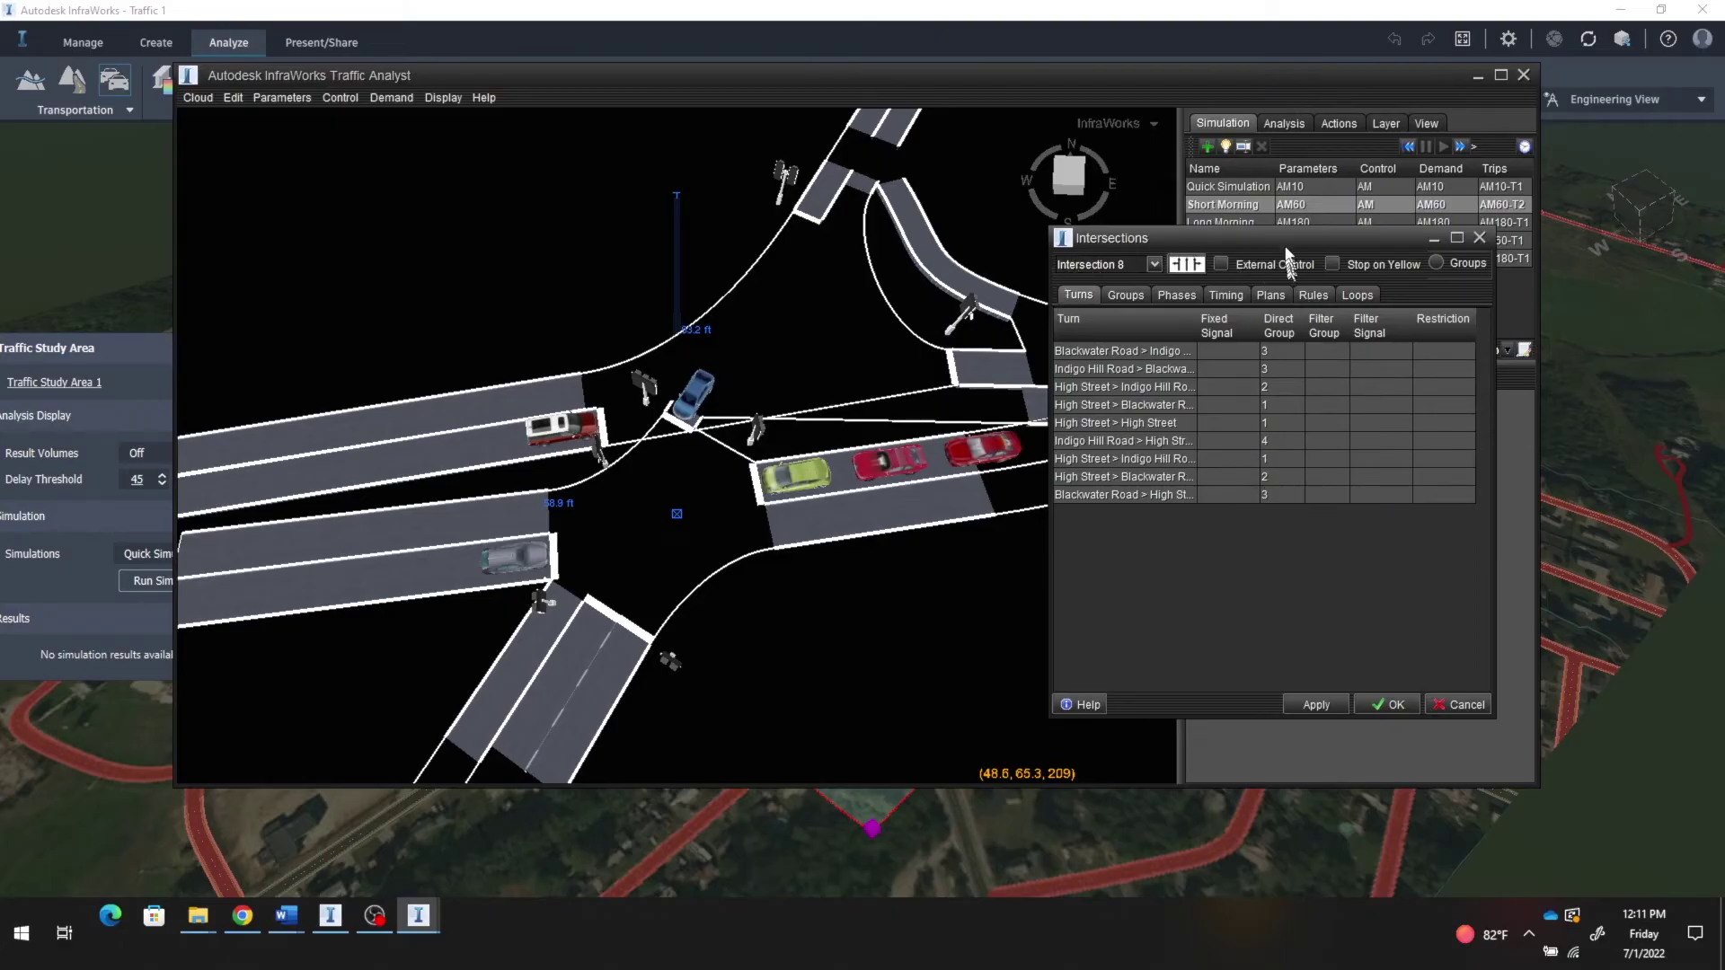
{"action": "left_click_drag", "start_coordinate": [1285, 243], "coordinate": [254, 155]}
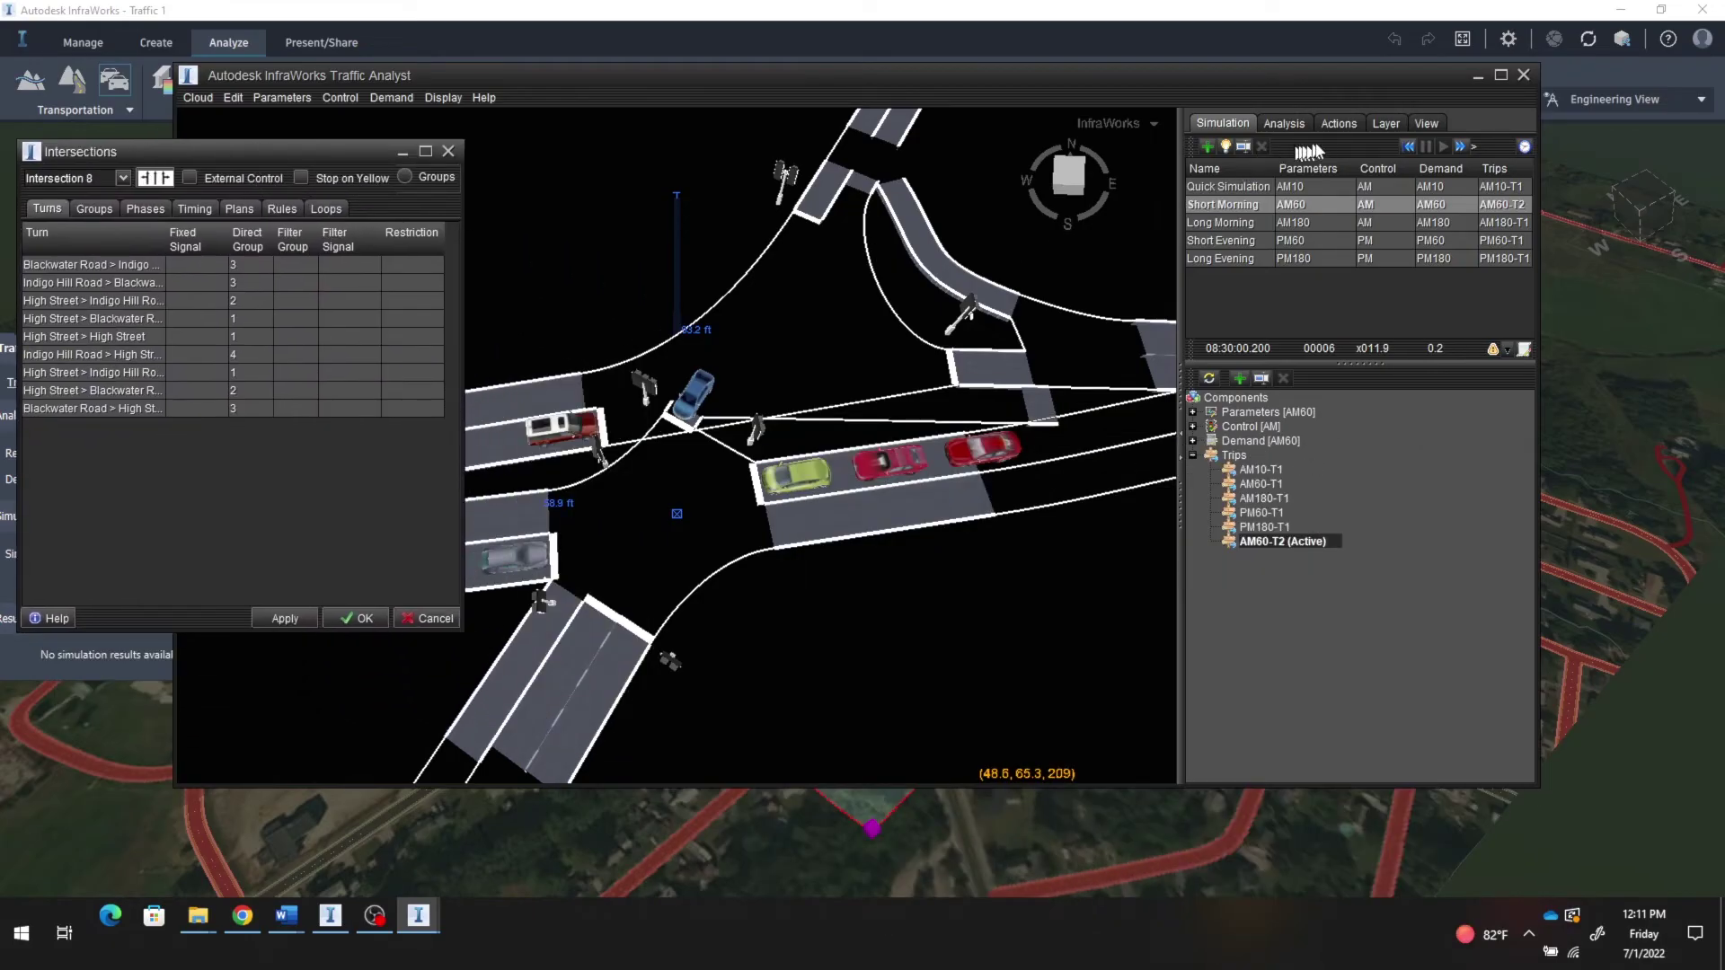
Step: Show signalised turns, priority turns and turn arrows from the Control layers in the General aspect
{"action": "left_click", "coordinate": [1393, 127]}
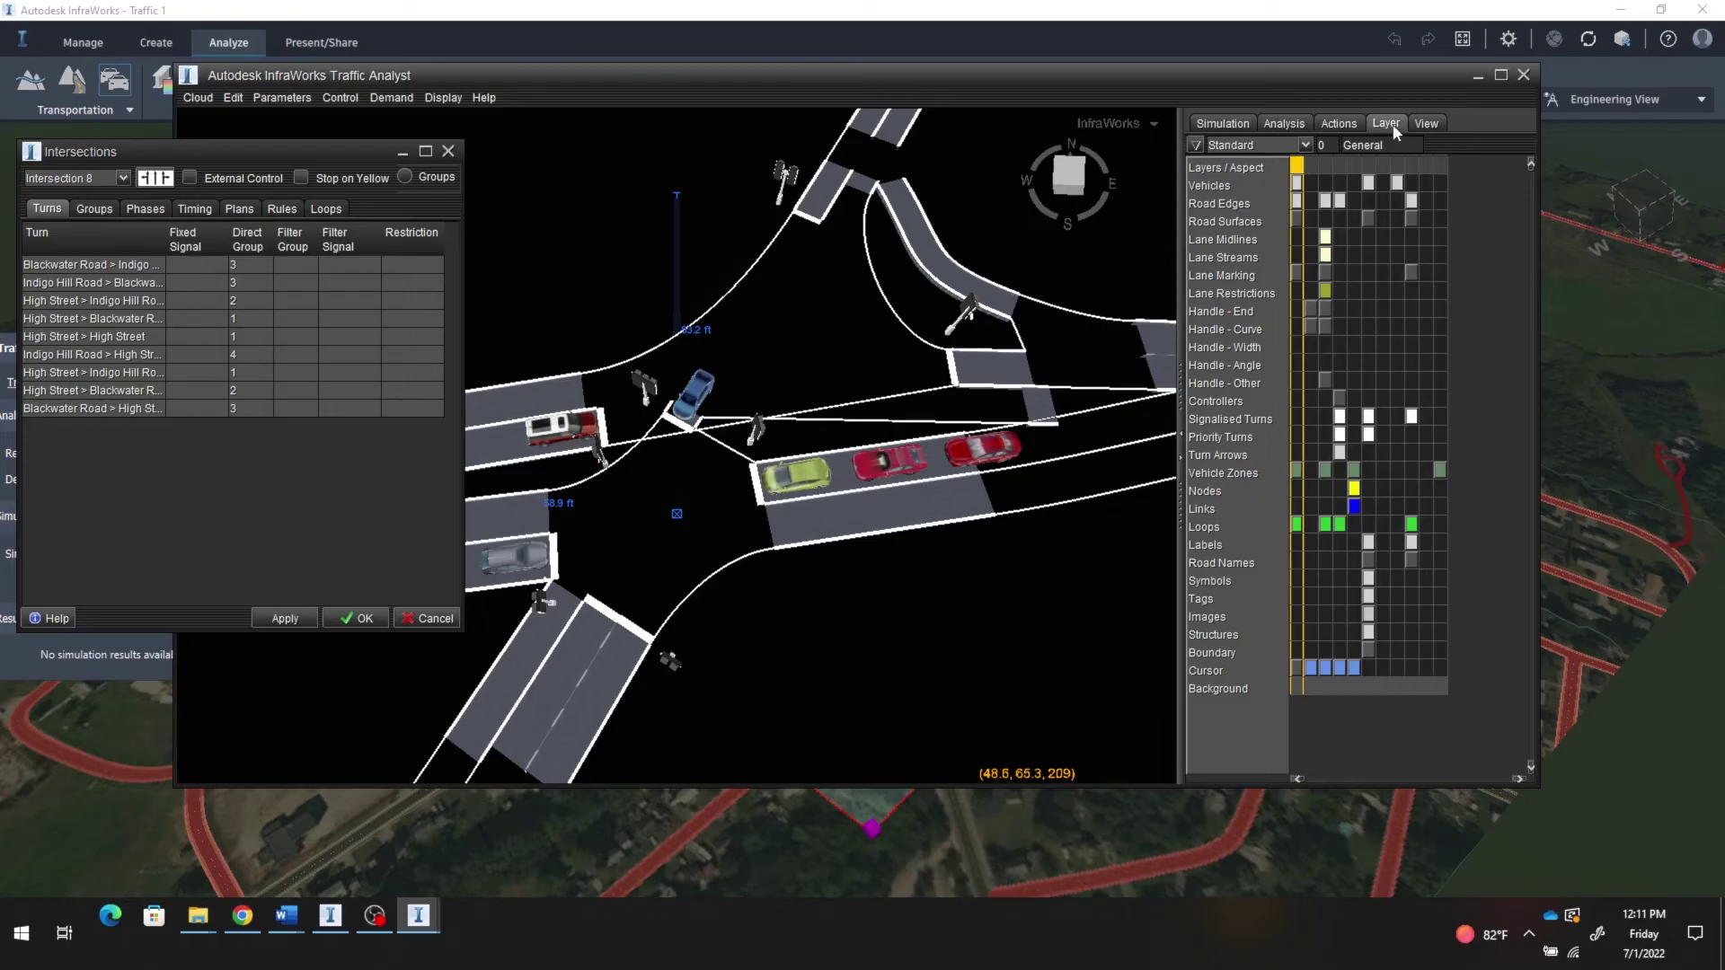
{"action": "left_click", "coordinate": [1305, 146]}
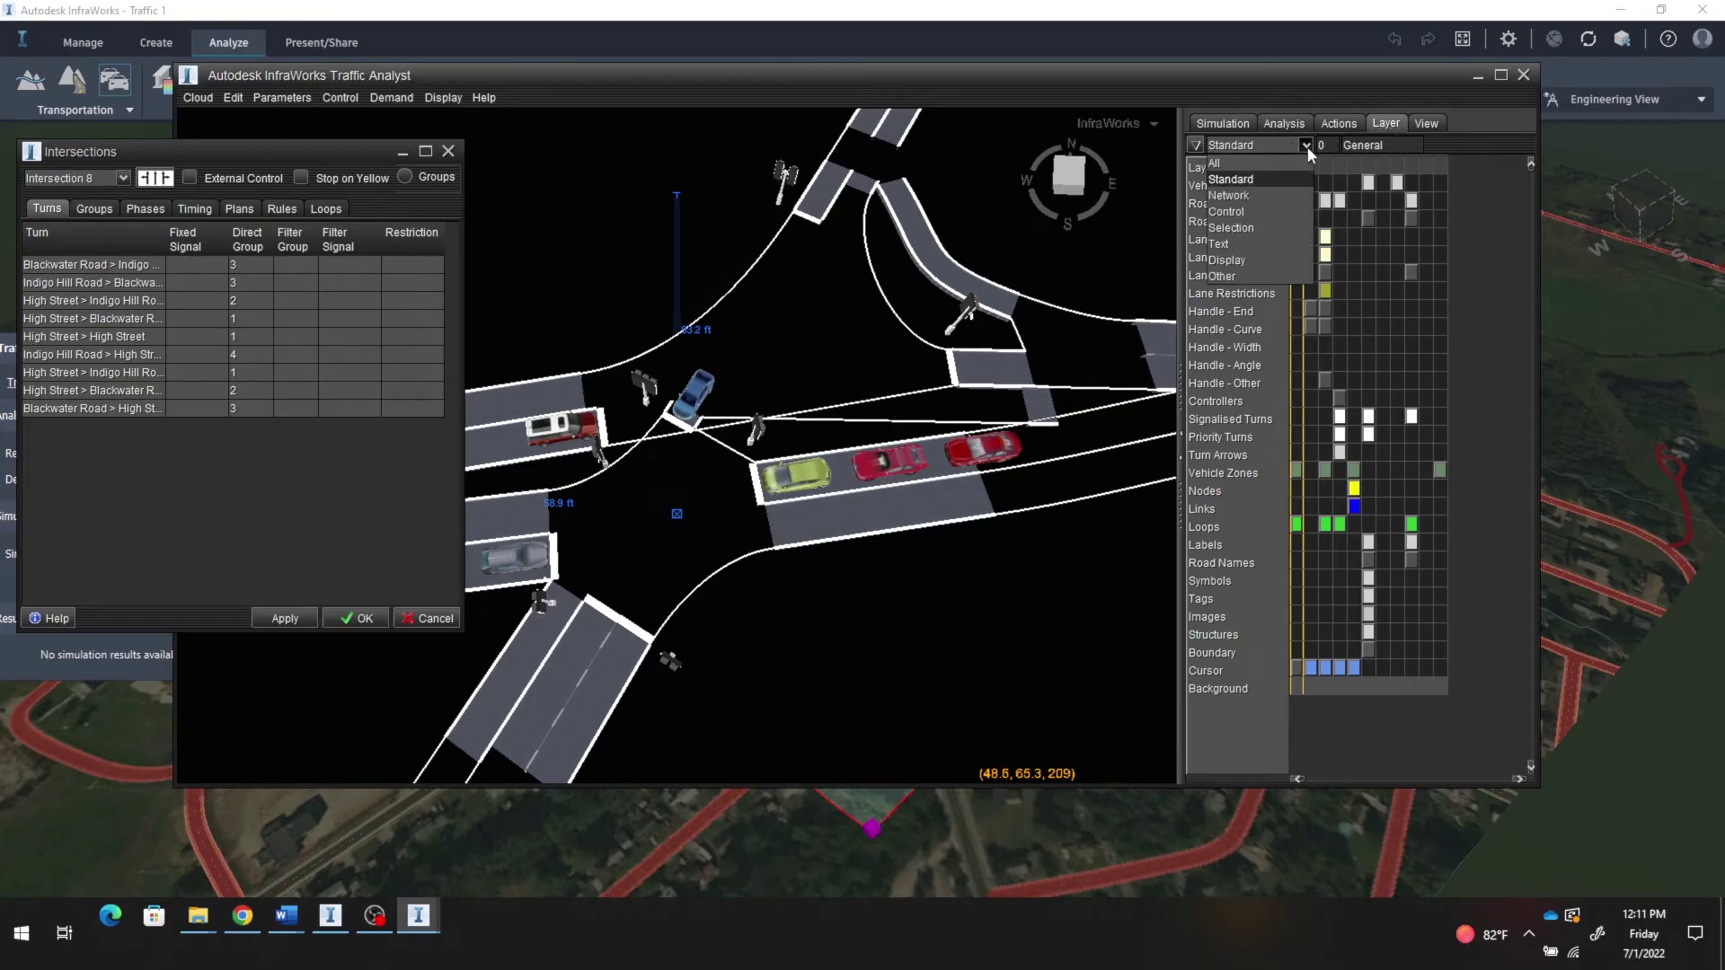
{"action": "left_click", "coordinate": [1222, 215]}
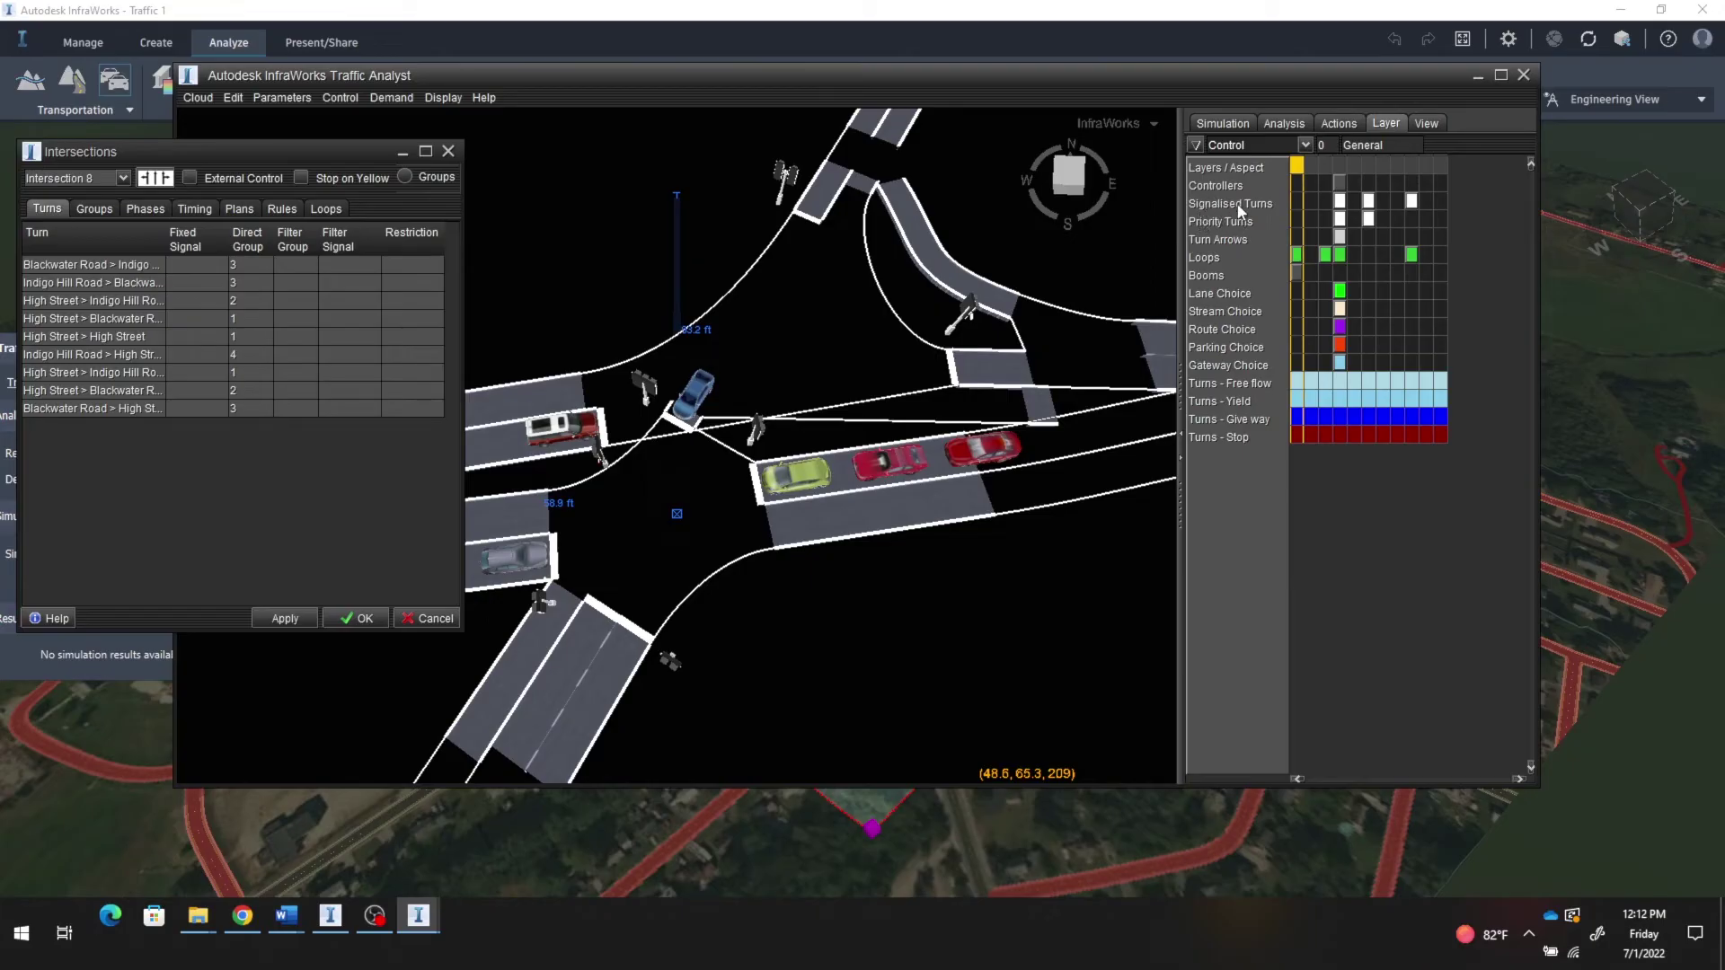
{"action": "left_click", "coordinate": [1296, 201]}
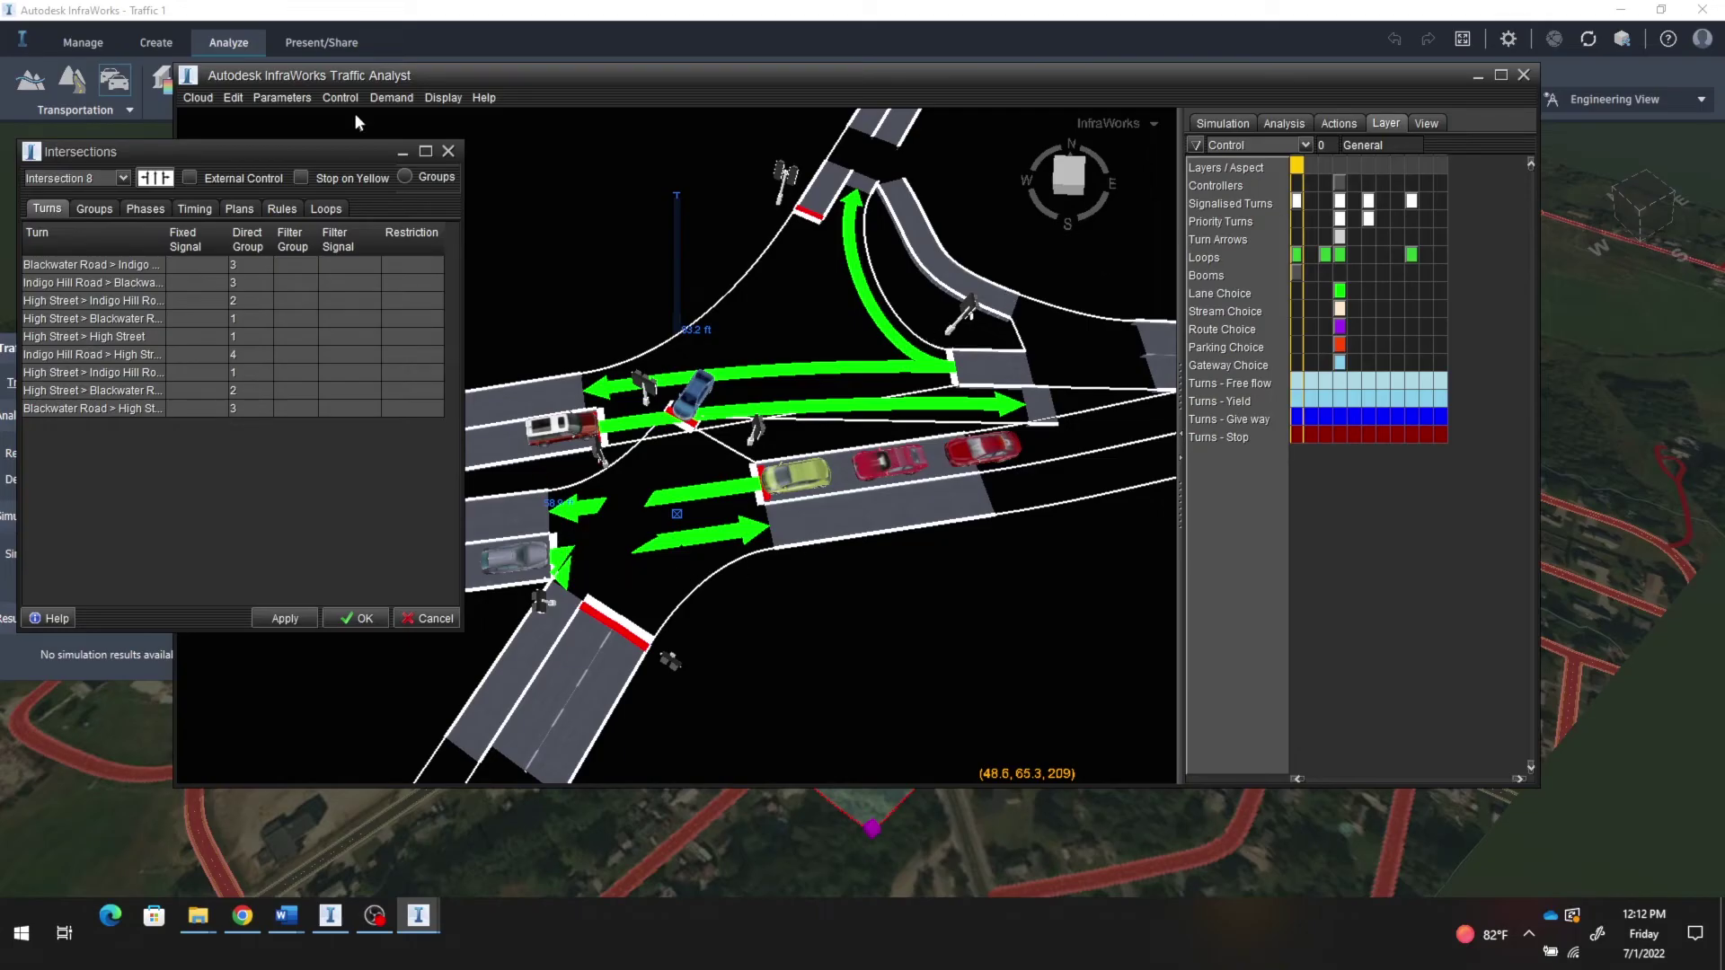
{"action": "left_click_drag", "start_coordinate": [320, 150], "coordinate": [1539, 634]}
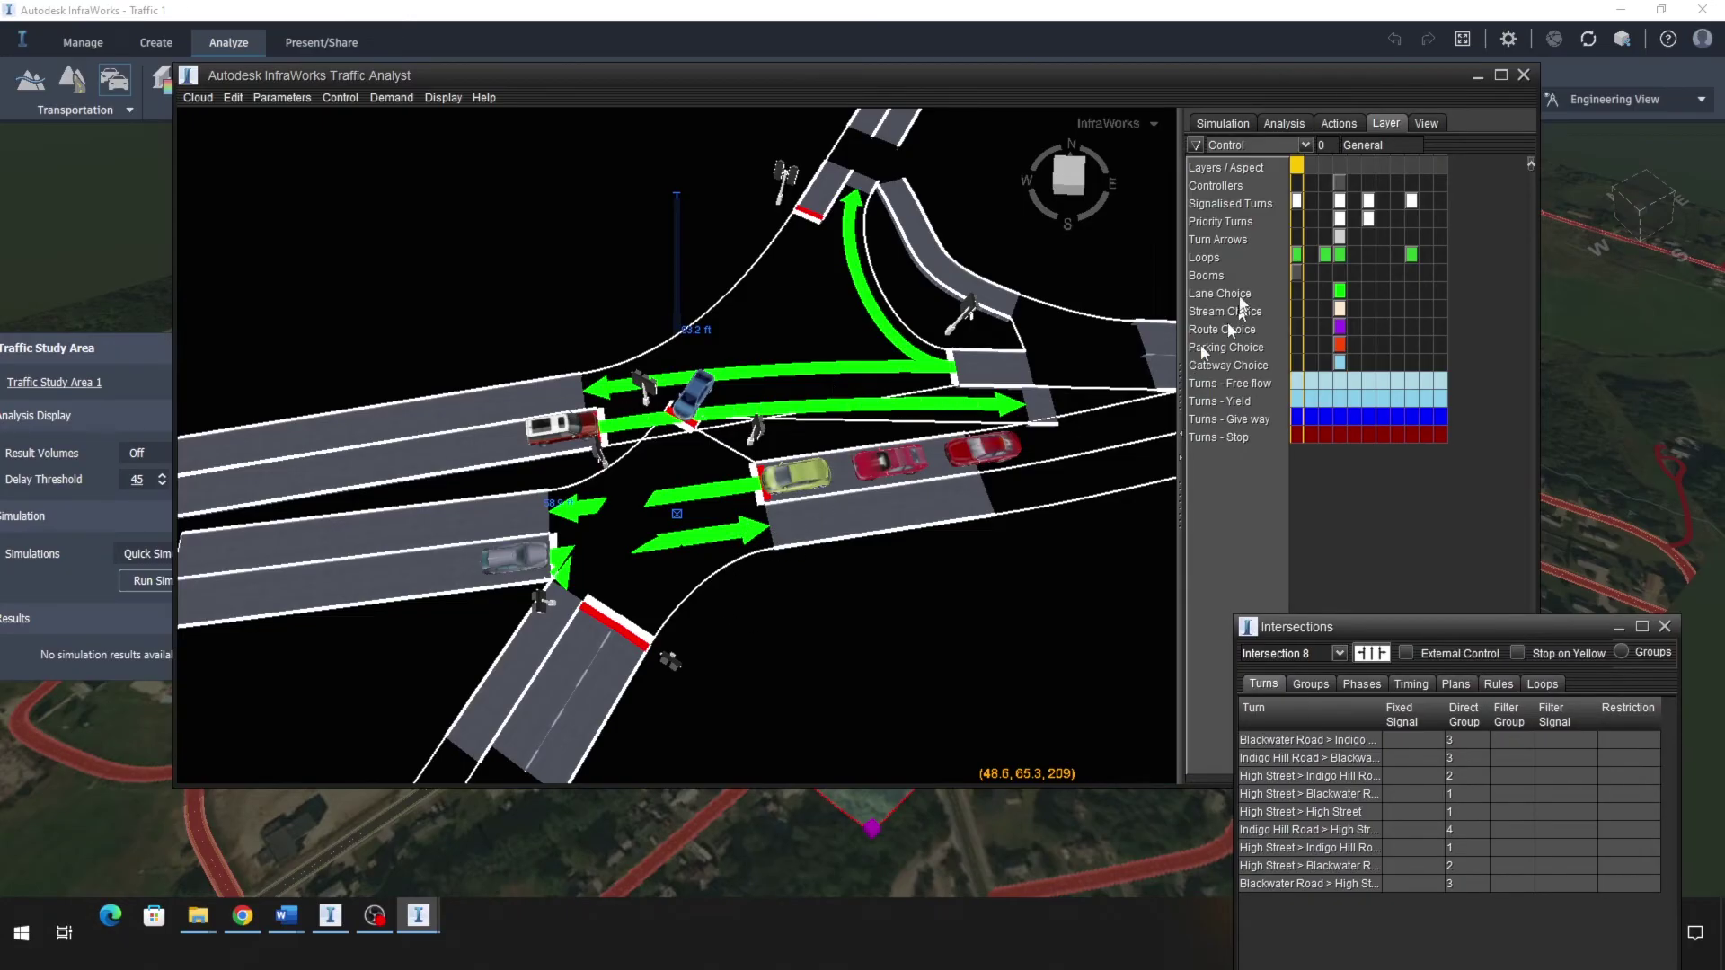
{"action": "left_click", "coordinate": [1297, 221]}
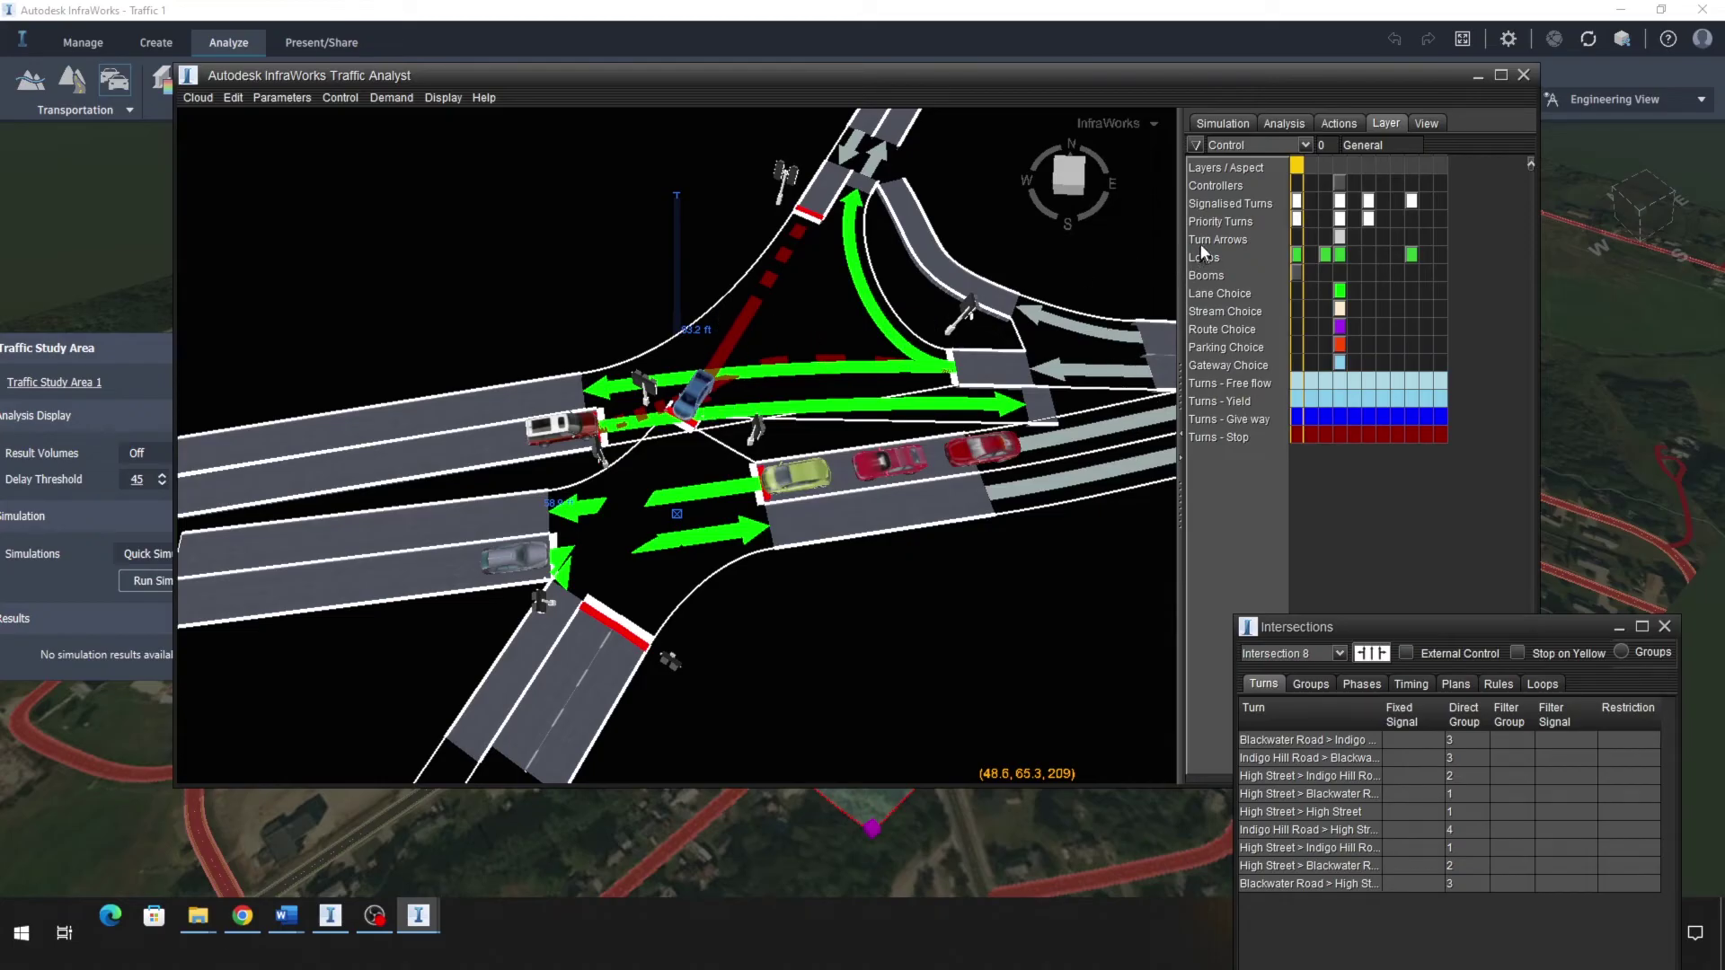
{"action": "left_click", "coordinate": [1297, 239]}
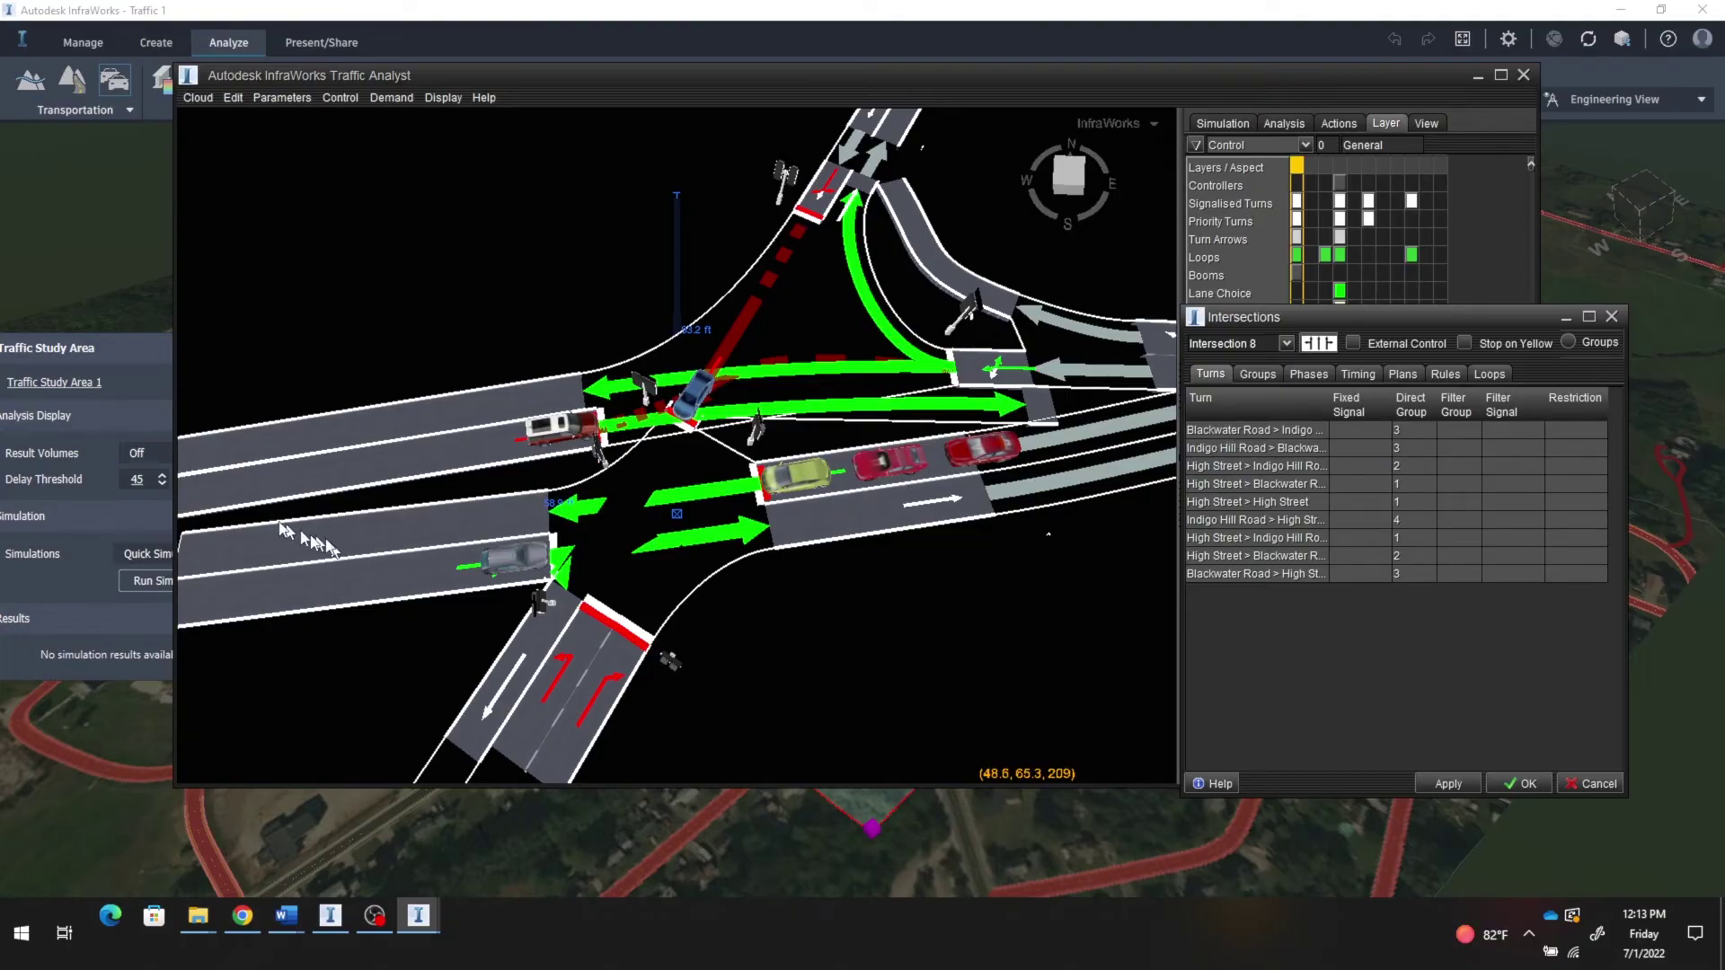
Step: Examine Intersection 8's turns one by one on the road network, including the direct group options for Blackwater Road to Indigo Hill Road
{"action": "left_click", "coordinate": [1227, 434]}
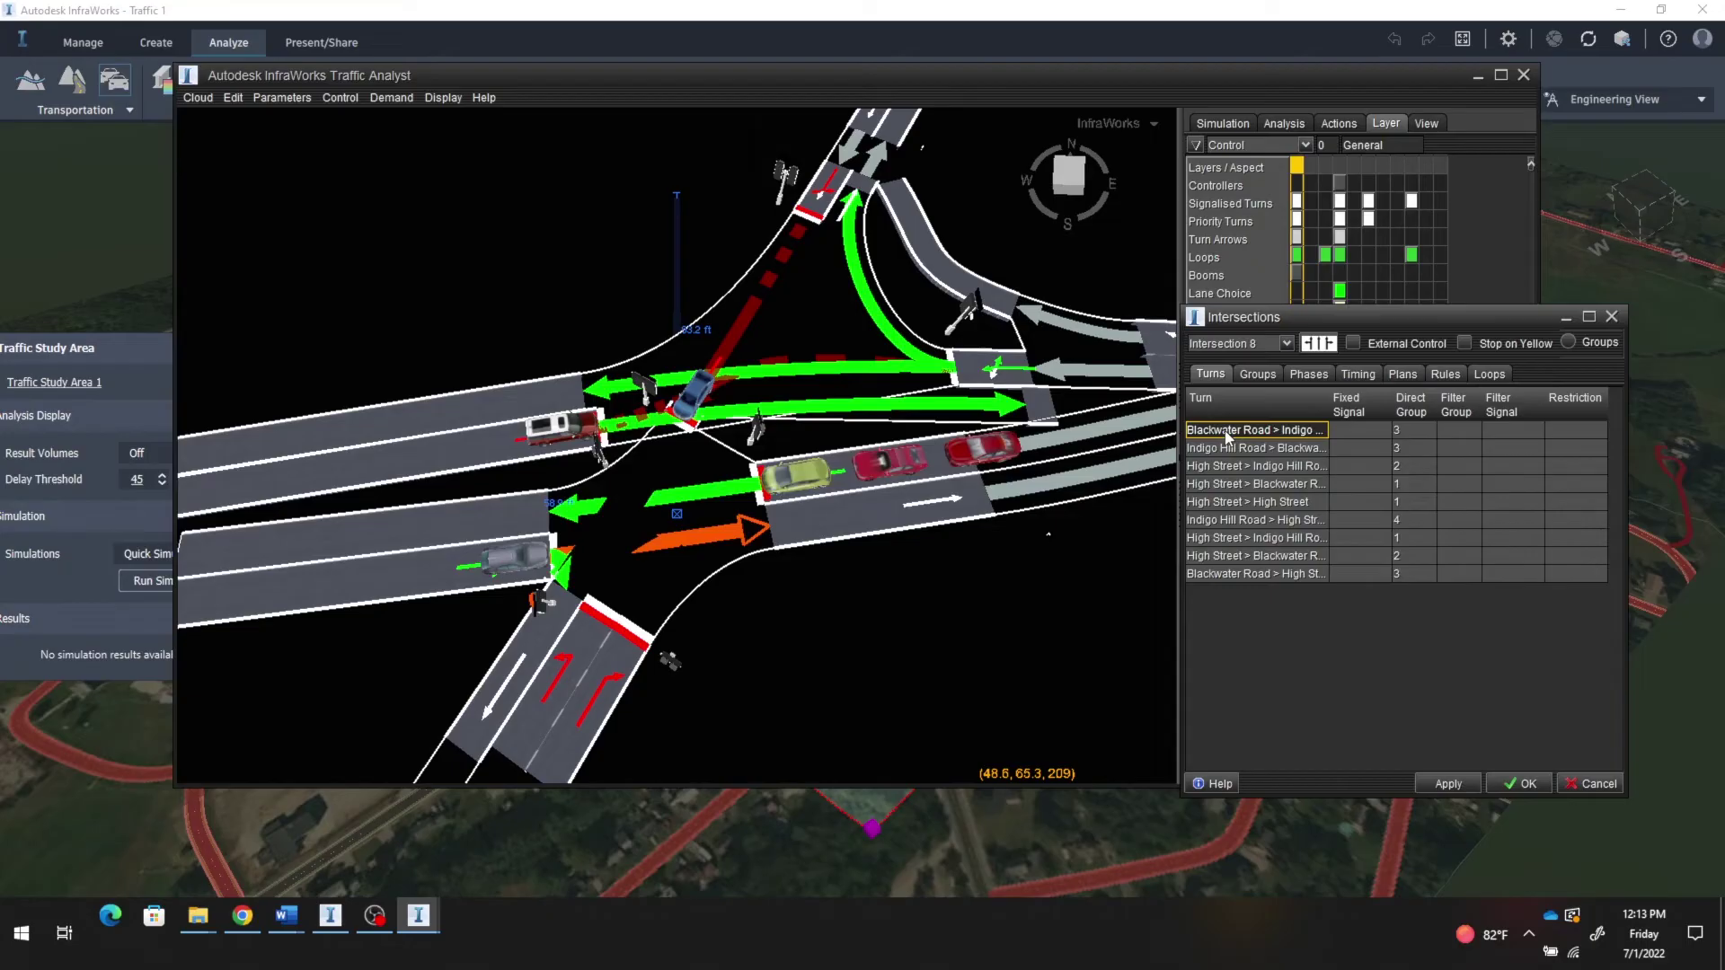
{"action": "left_click", "coordinate": [1227, 450]}
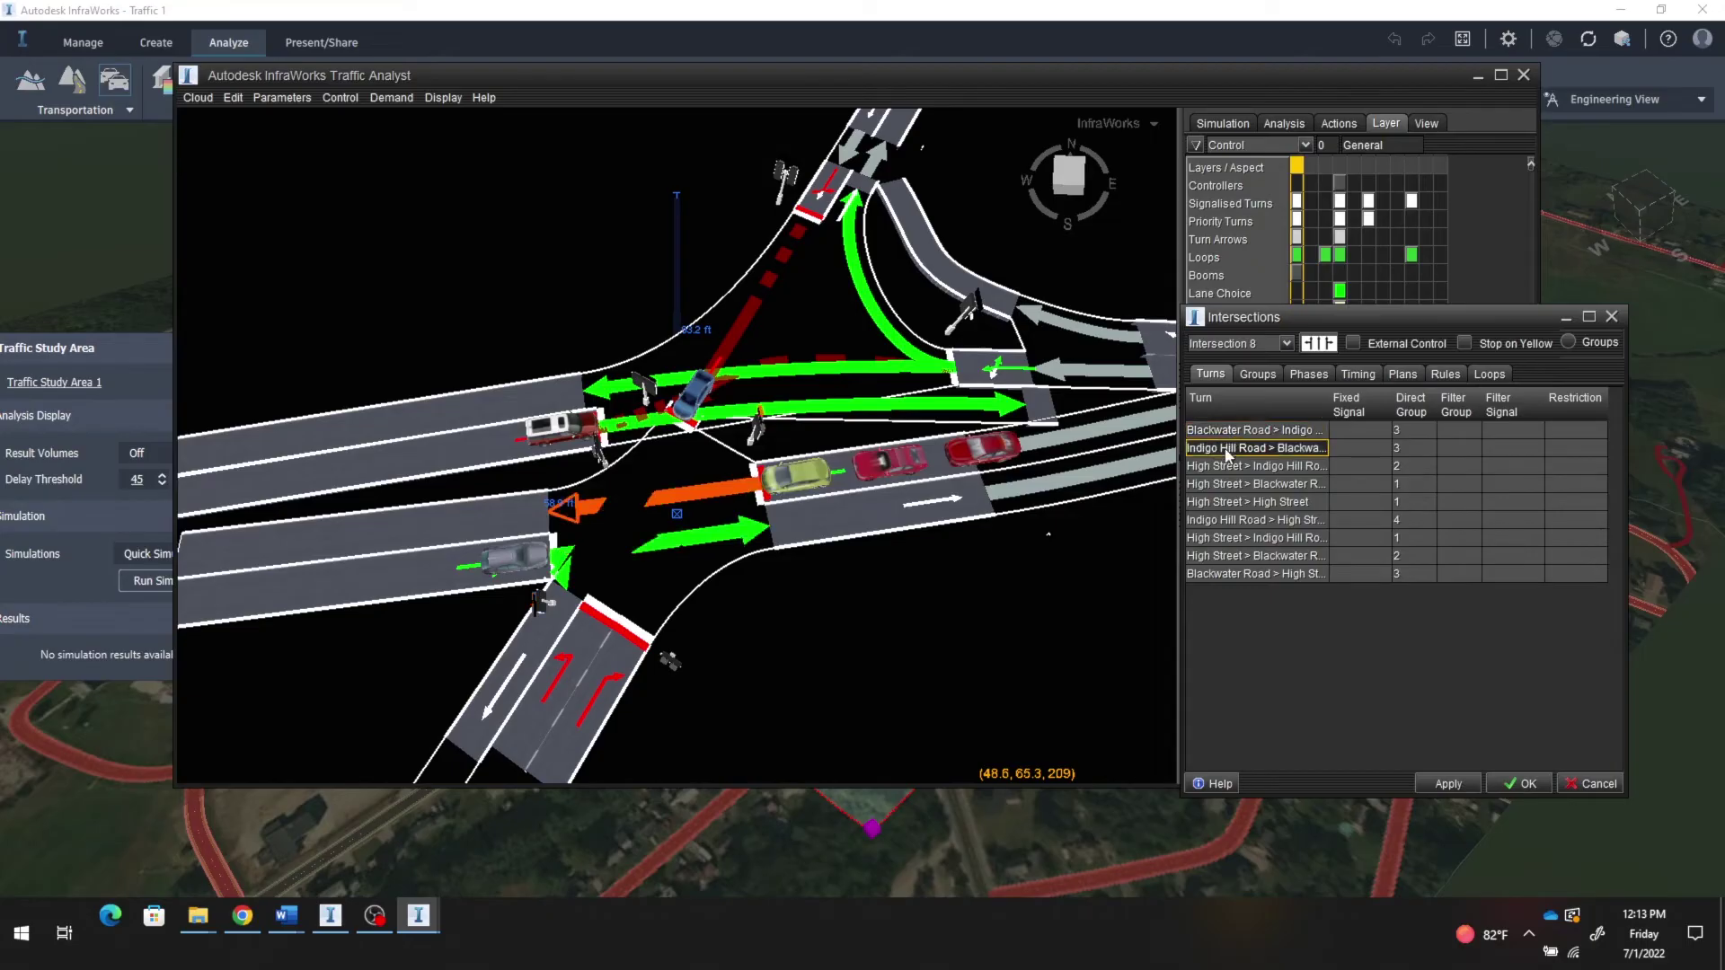
{"action": "left_click", "coordinate": [1227, 432]}
{"action": "left_click", "coordinate": [1403, 432]}
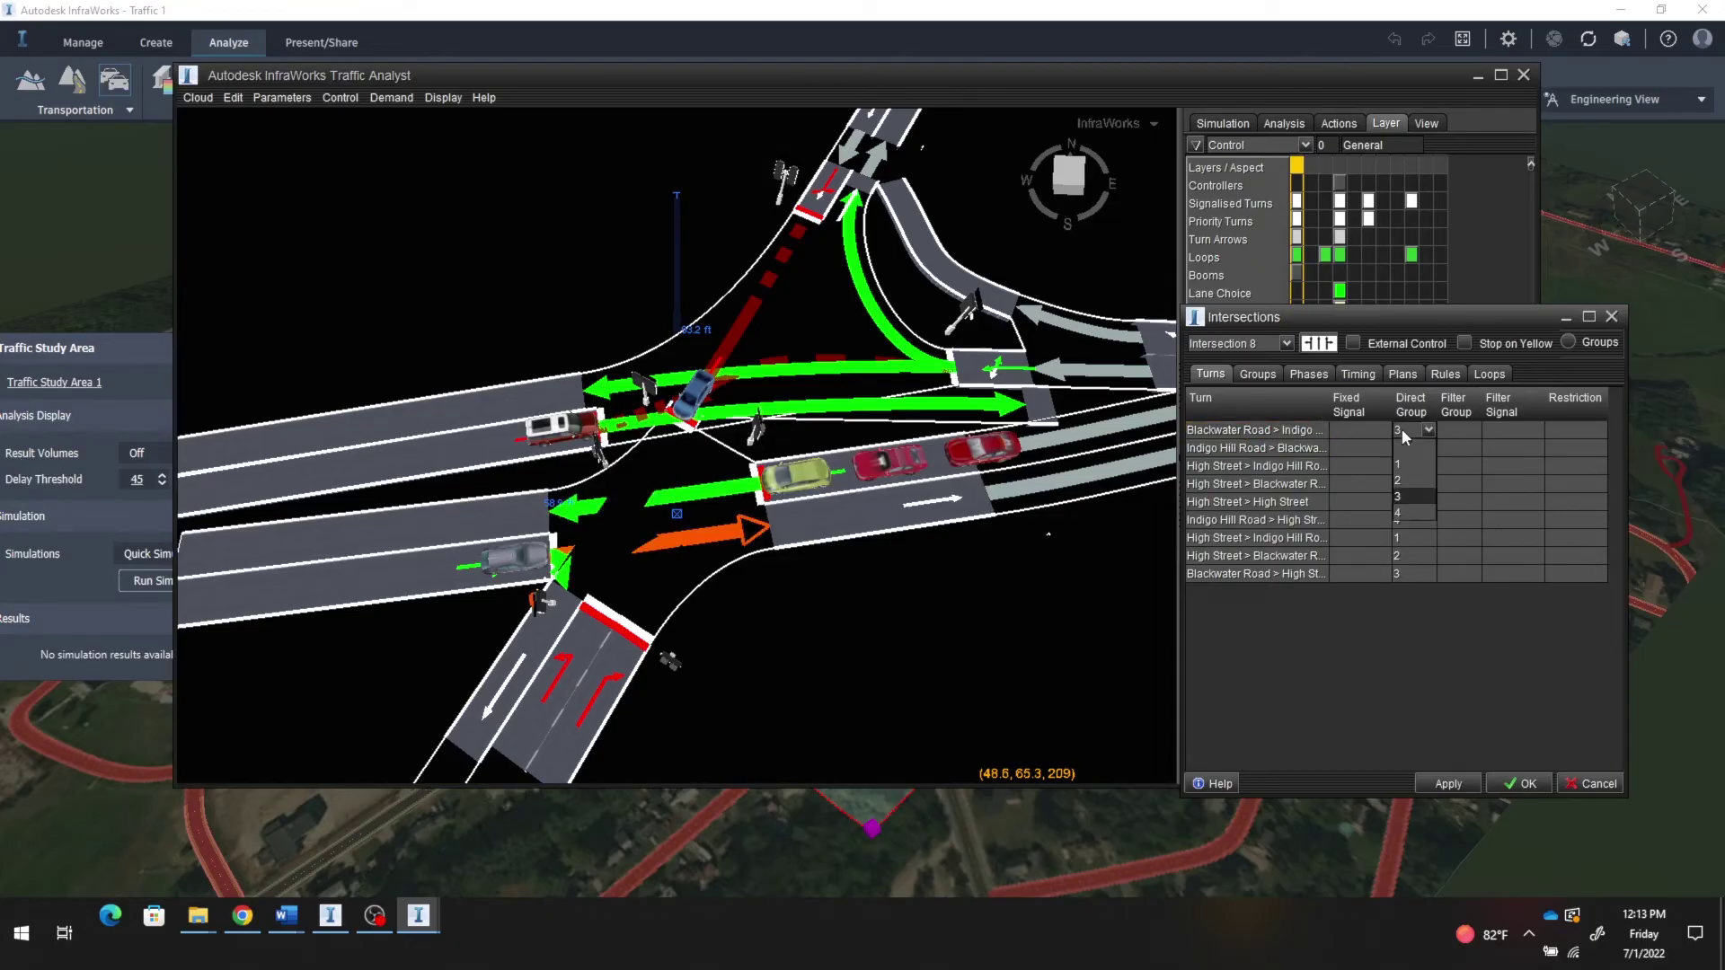
{"action": "left_click", "coordinate": [1255, 467]}
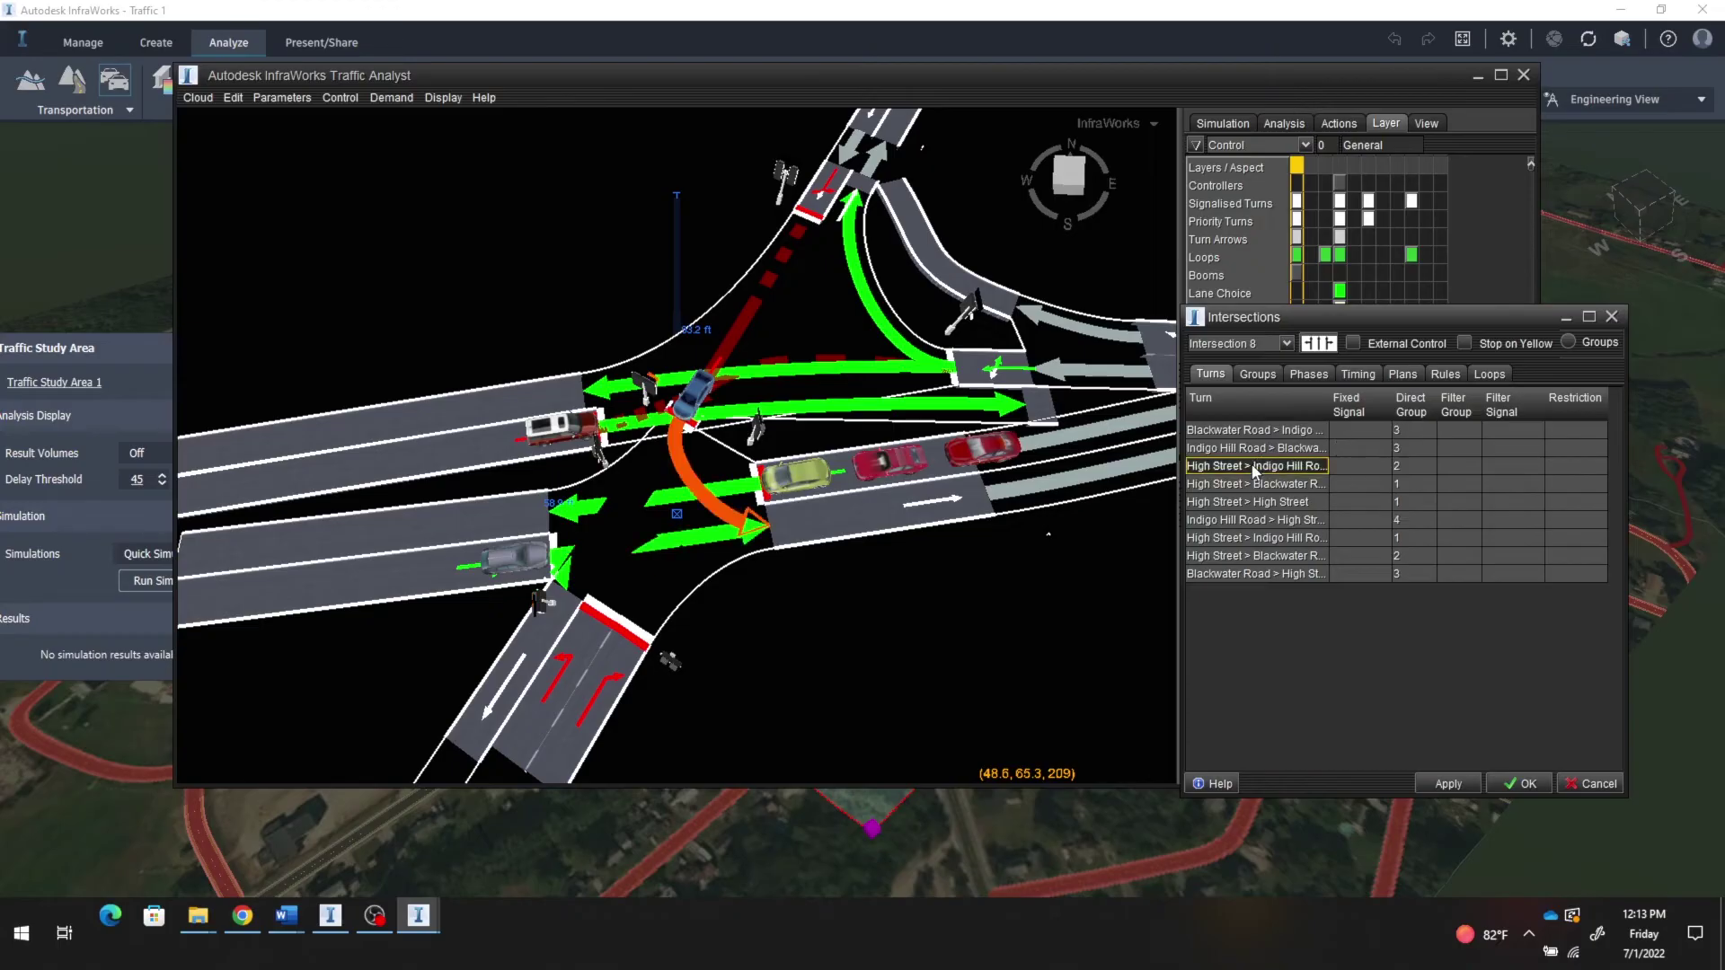
{"action": "left_click", "coordinate": [1254, 485]}
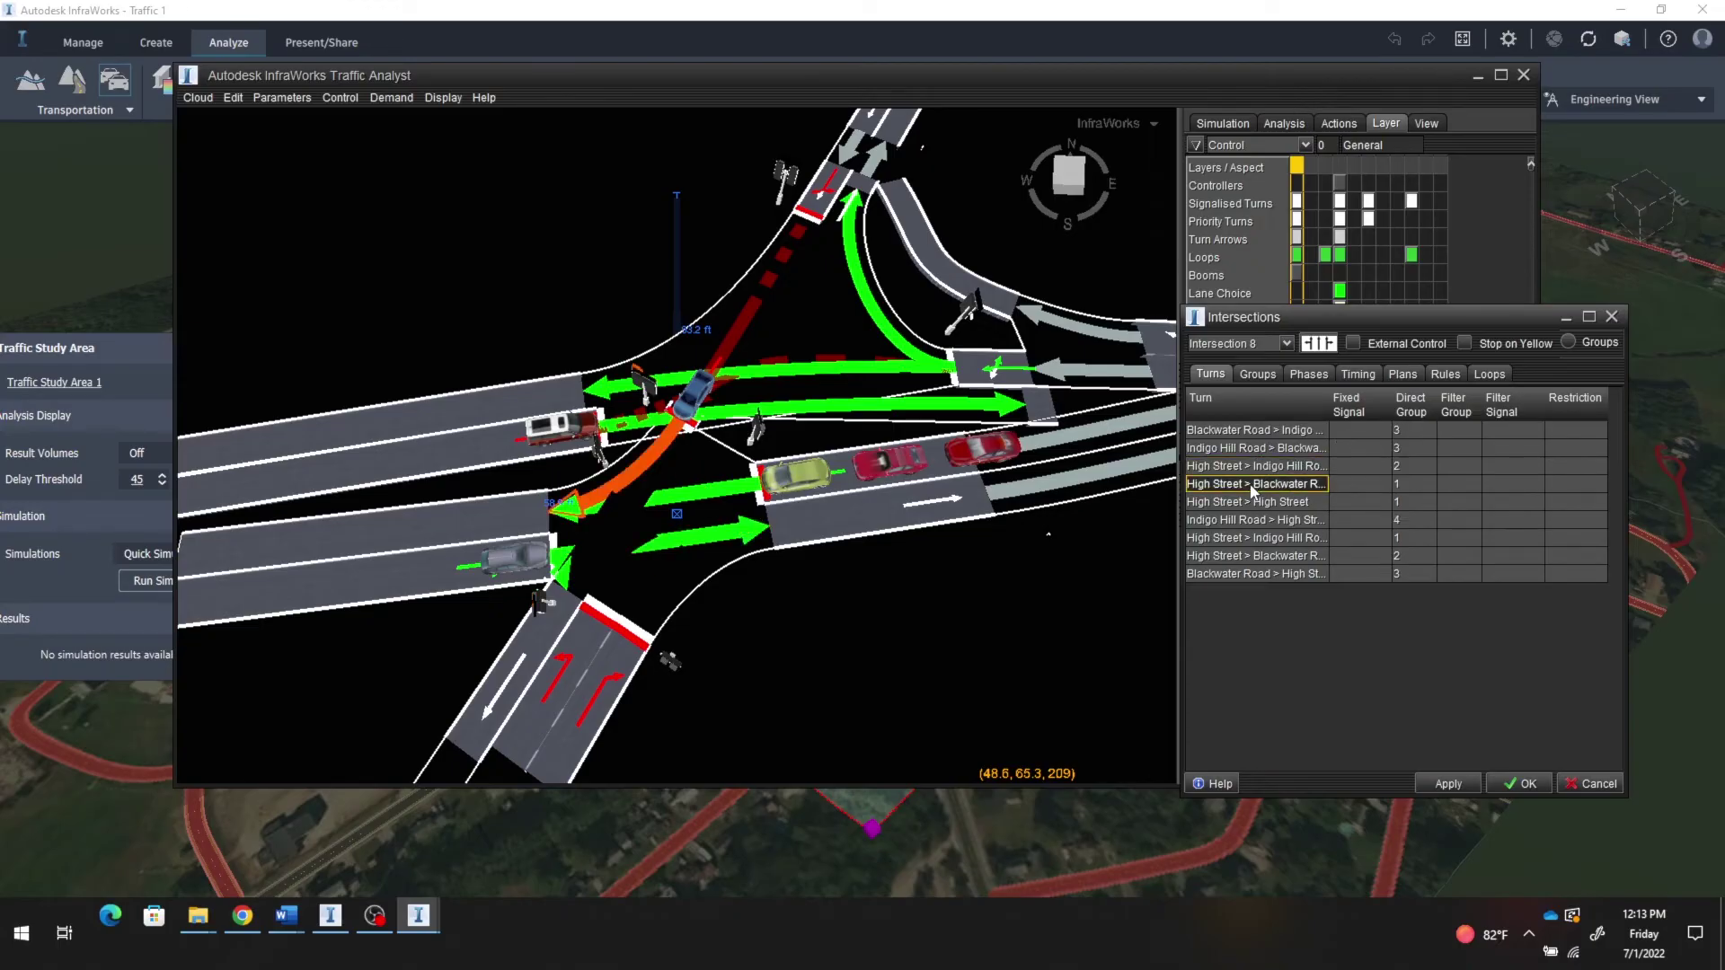
{"action": "left_click", "coordinate": [1251, 505]}
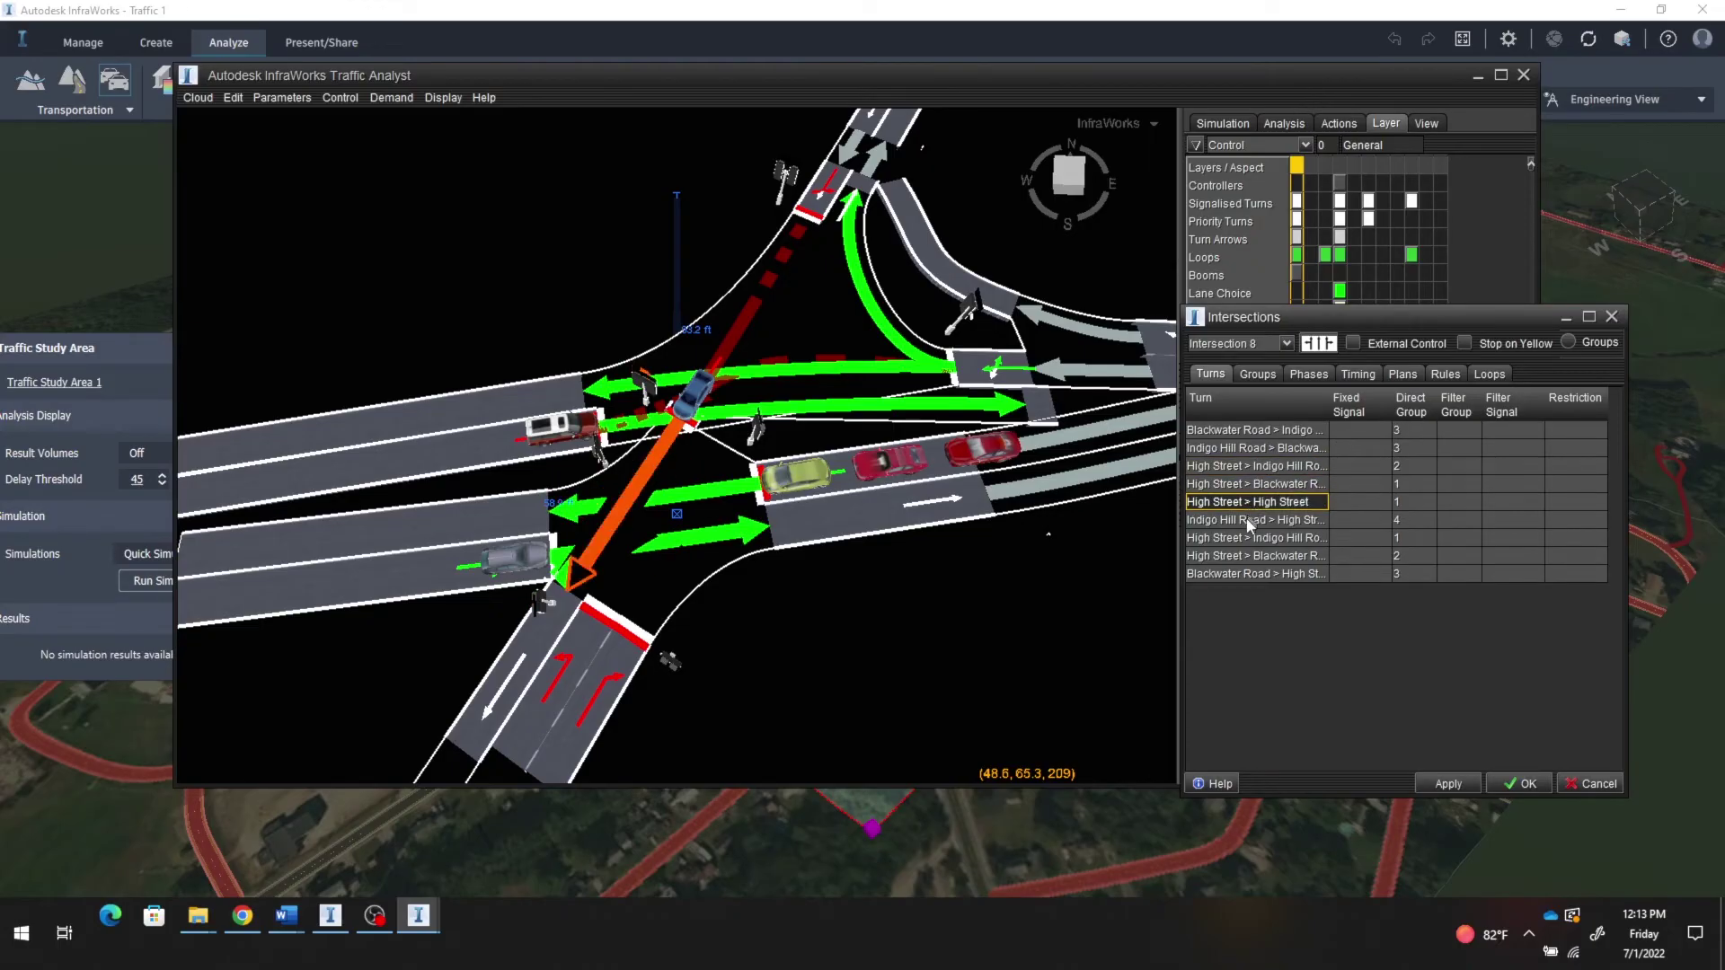
{"action": "left_click", "coordinate": [1247, 519]}
{"action": "left_click", "coordinate": [1247, 539]}
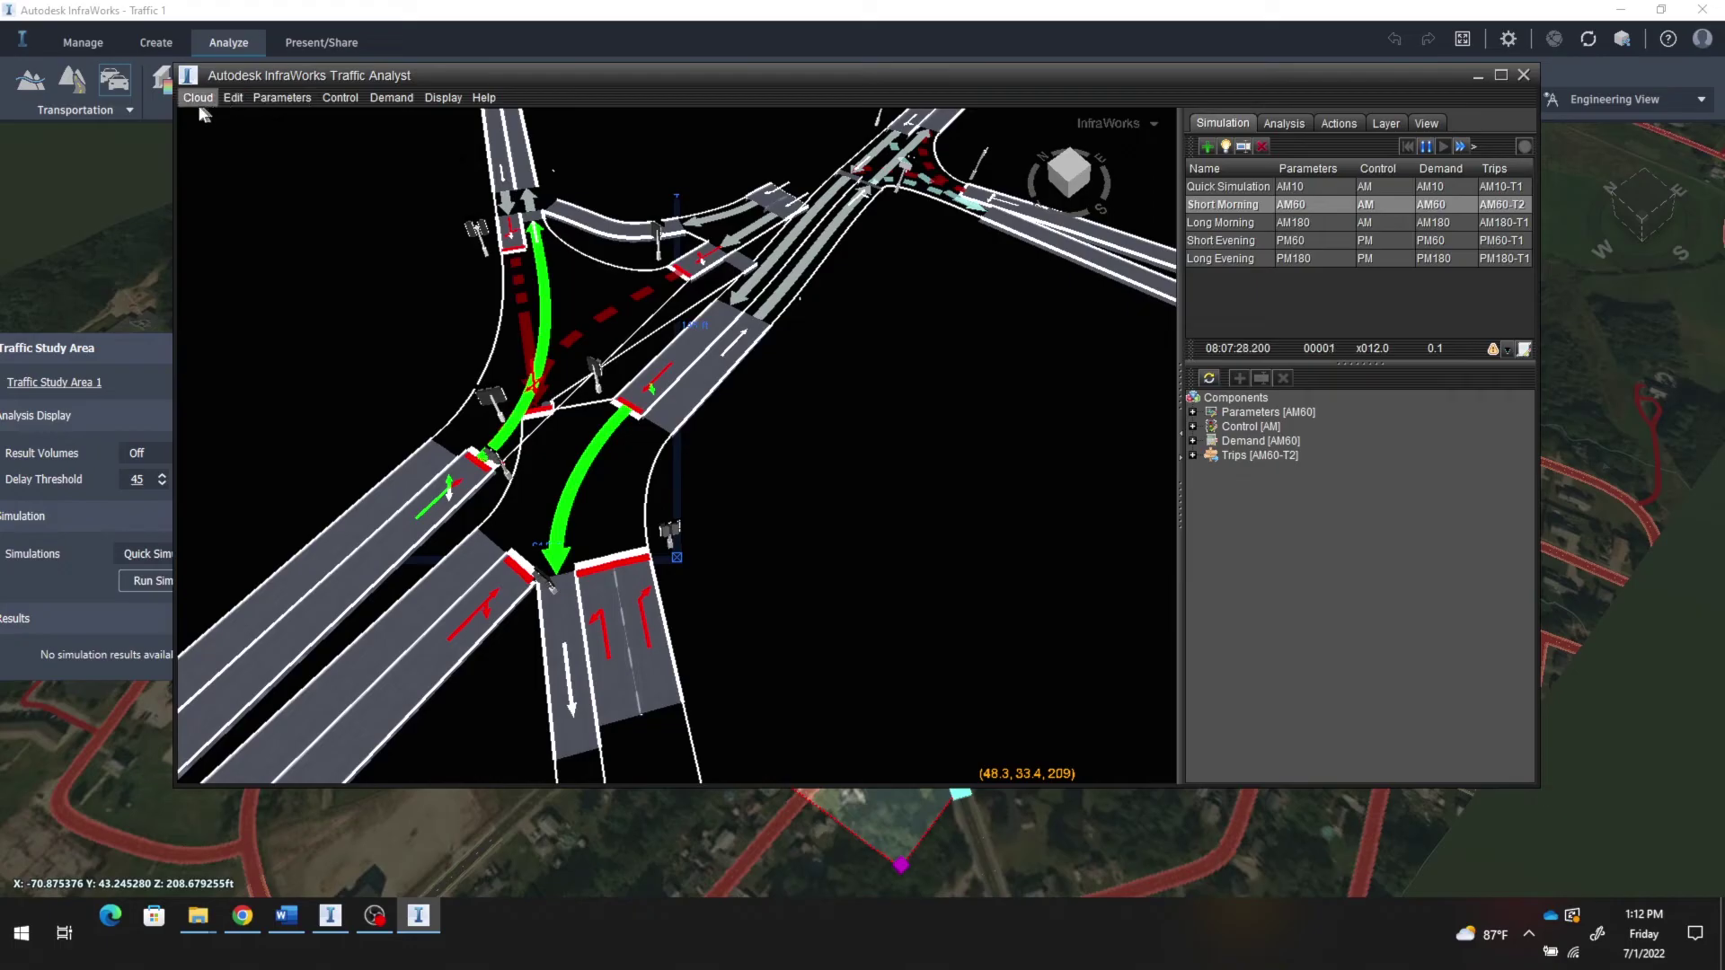
Step: Bring up the intersection control settings for Intersection 8
{"action": "left_click", "coordinate": [346, 105]}
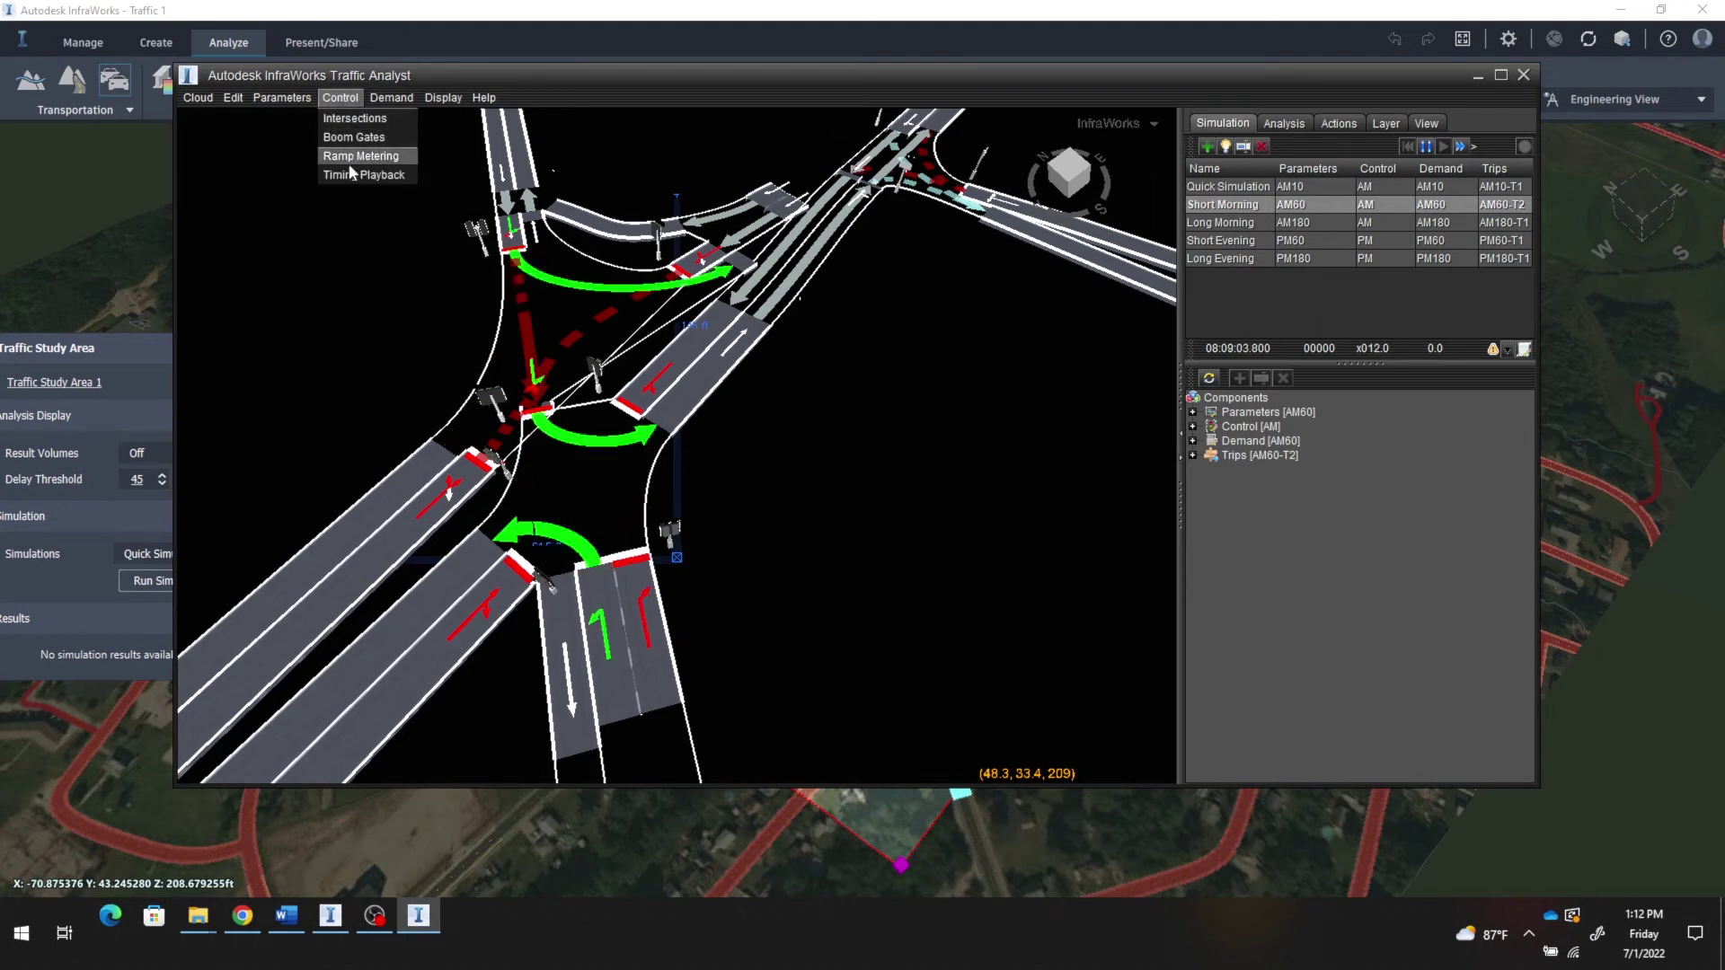
{"action": "left_click", "coordinate": [352, 123]}
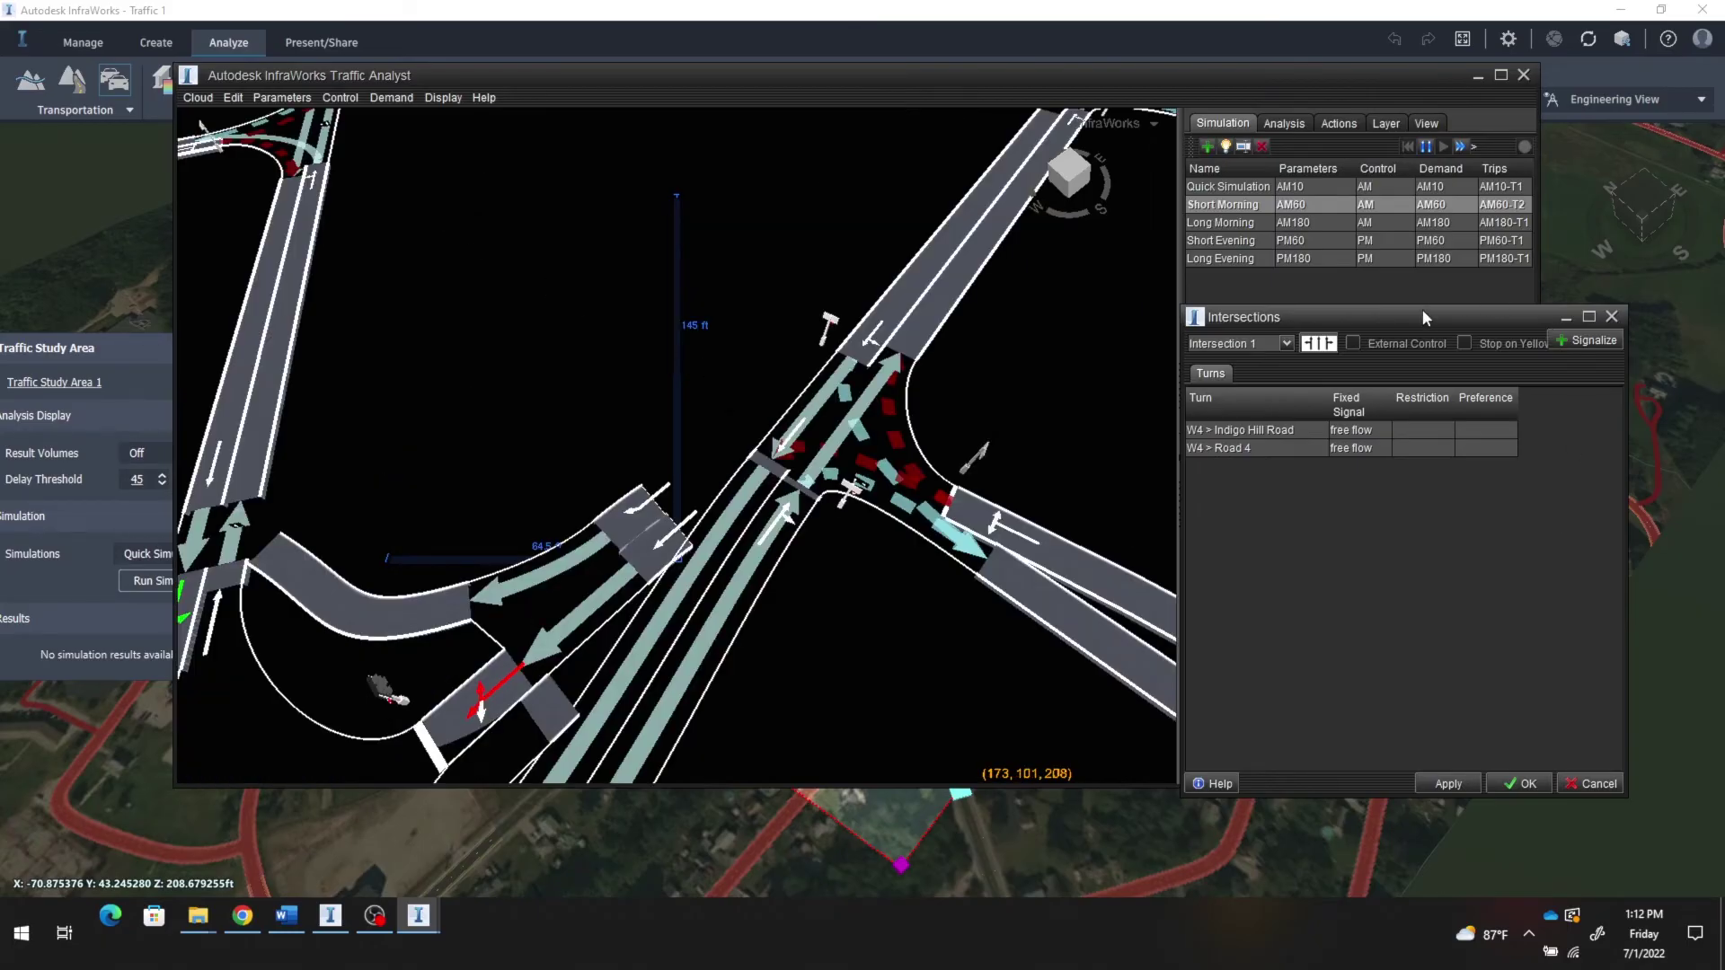
{"action": "left_click_drag", "start_coordinate": [1421, 314], "coordinate": [1376, 302]}
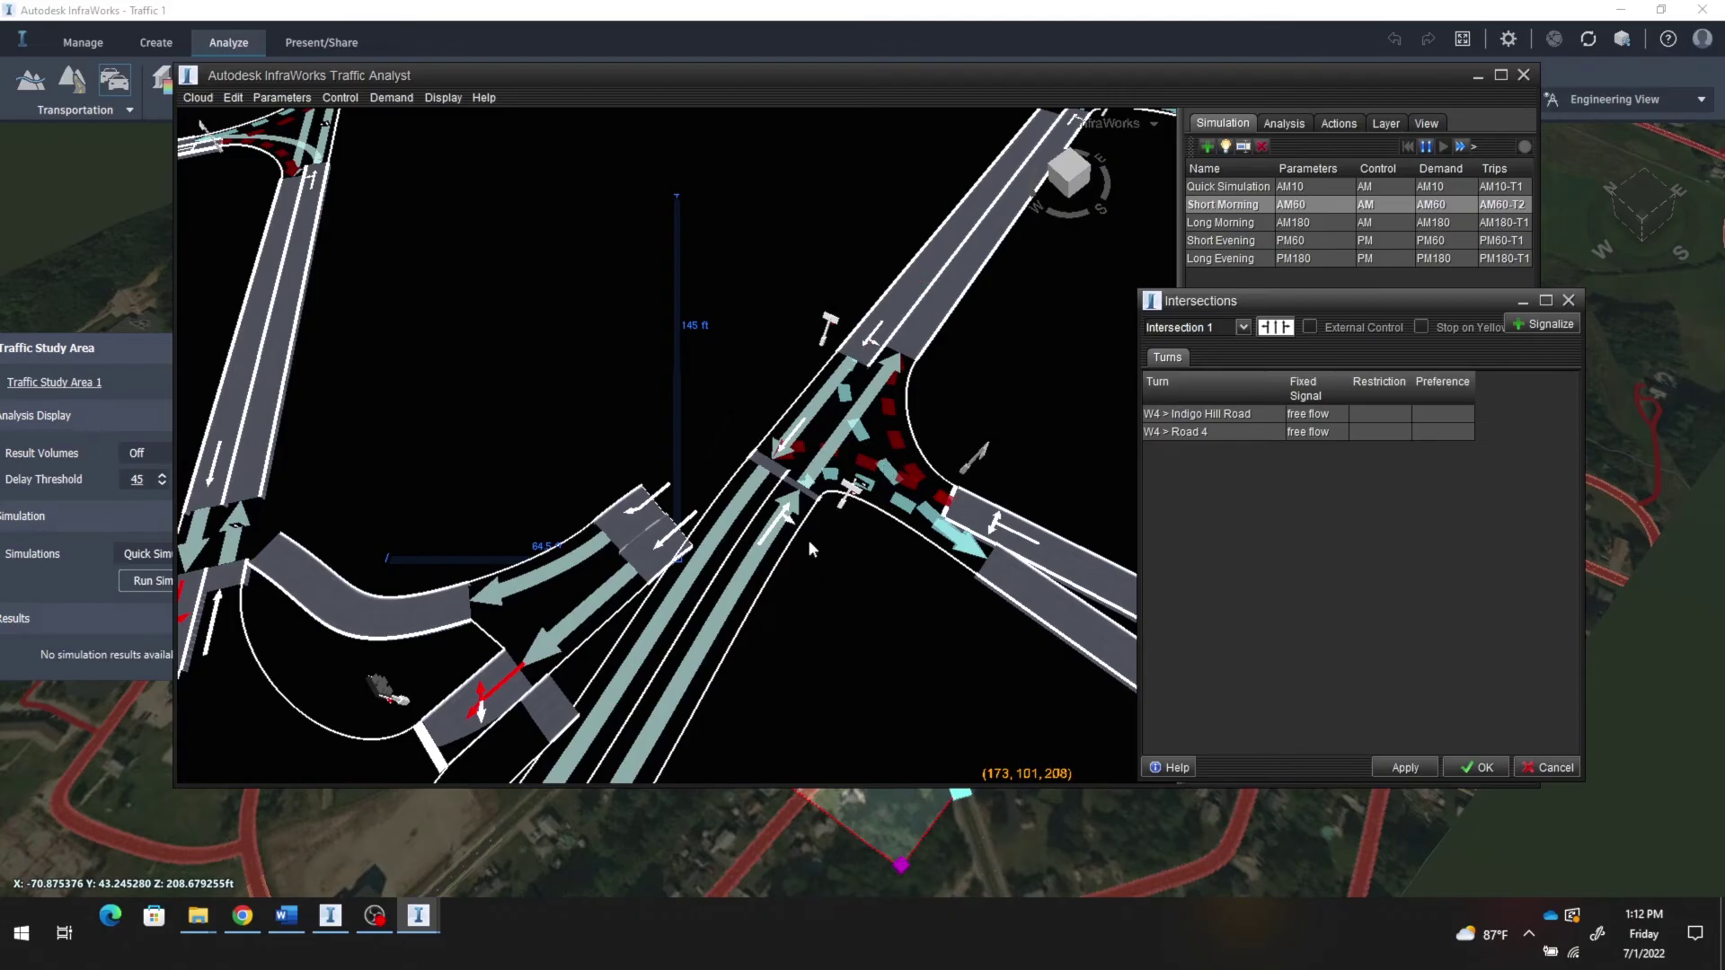
{"action": "left_click", "coordinate": [1244, 327]}
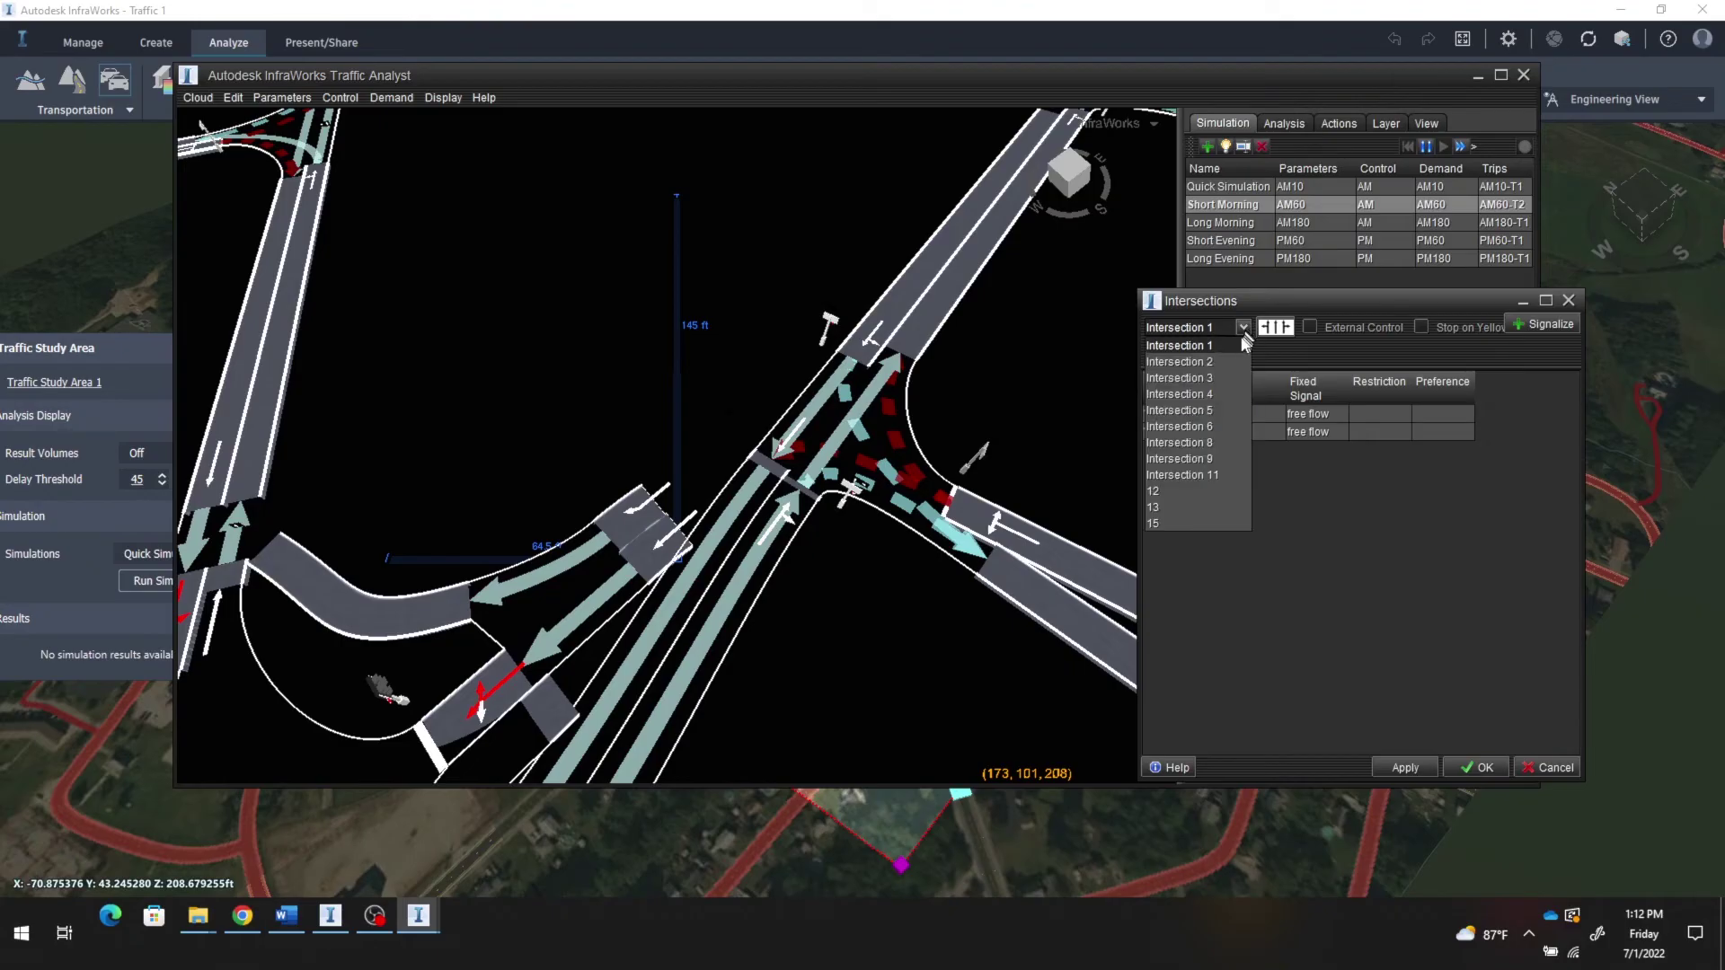
{"action": "left_click", "coordinate": [1204, 444]}
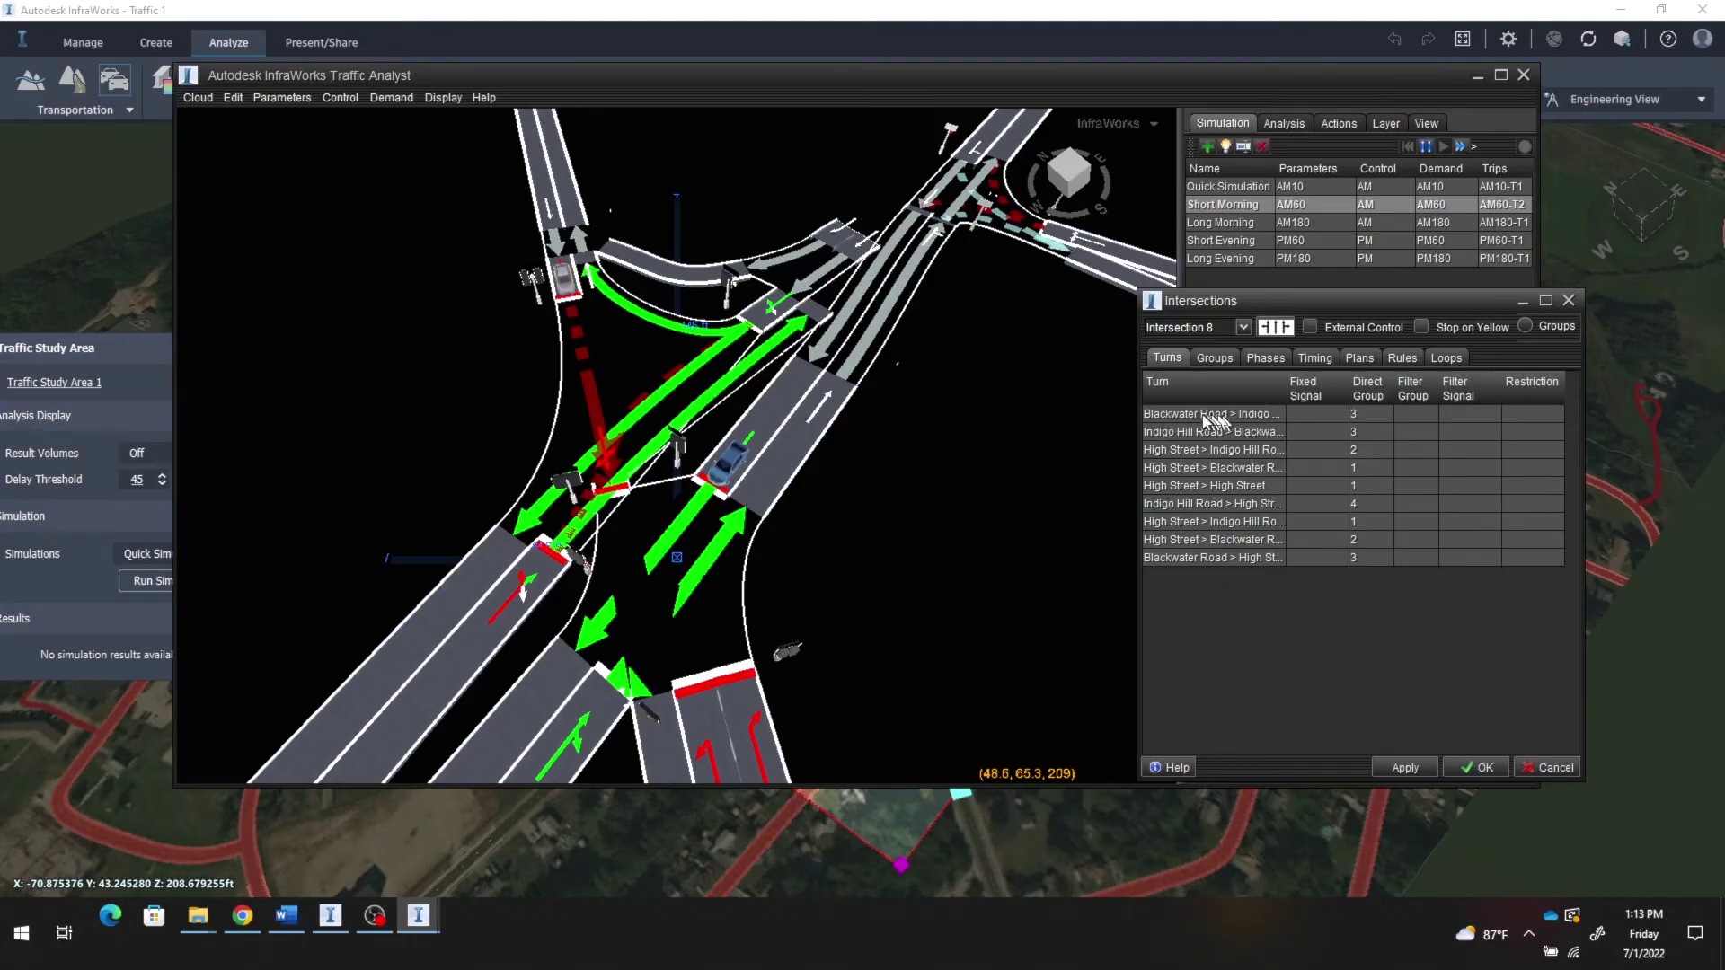
Step: Examine Intersection 8's direct group 3 turns: Blackwater Road to Indigo Hill Road, Indigo Hill Road to Blackwater Road, and Blackwater Road to High Street
{"action": "left_click", "coordinate": [1204, 419]}
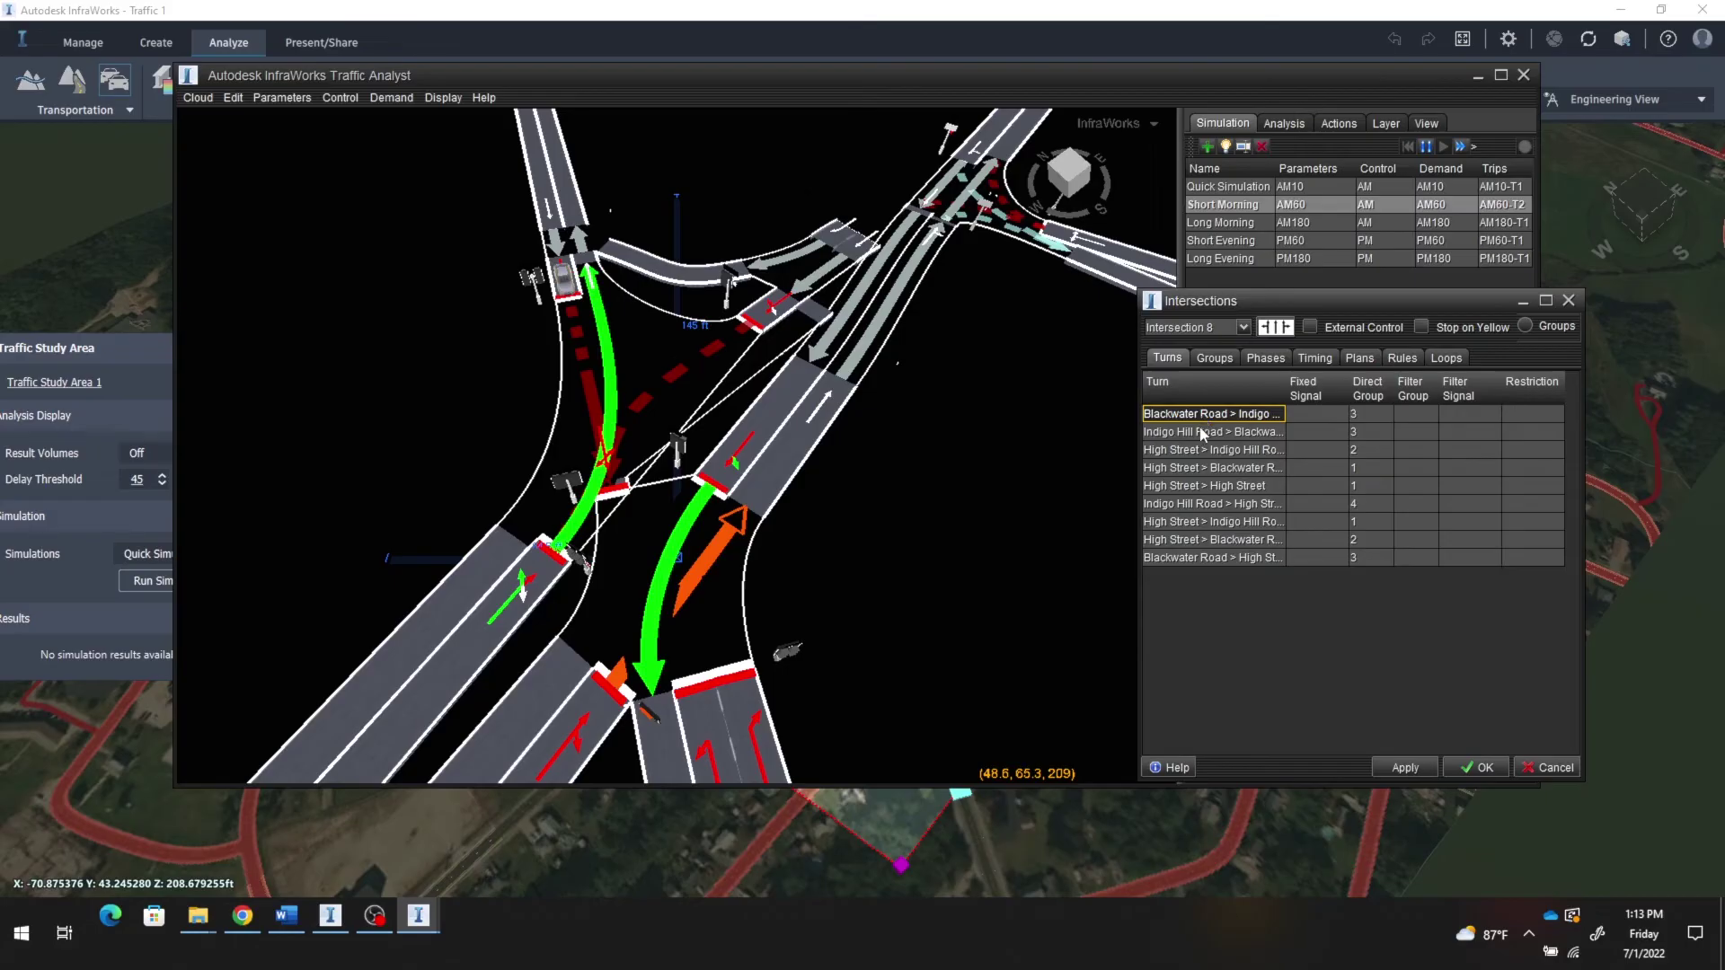
{"action": "left_click", "coordinate": [1203, 432]}
{"action": "left_click", "coordinate": [1203, 415]}
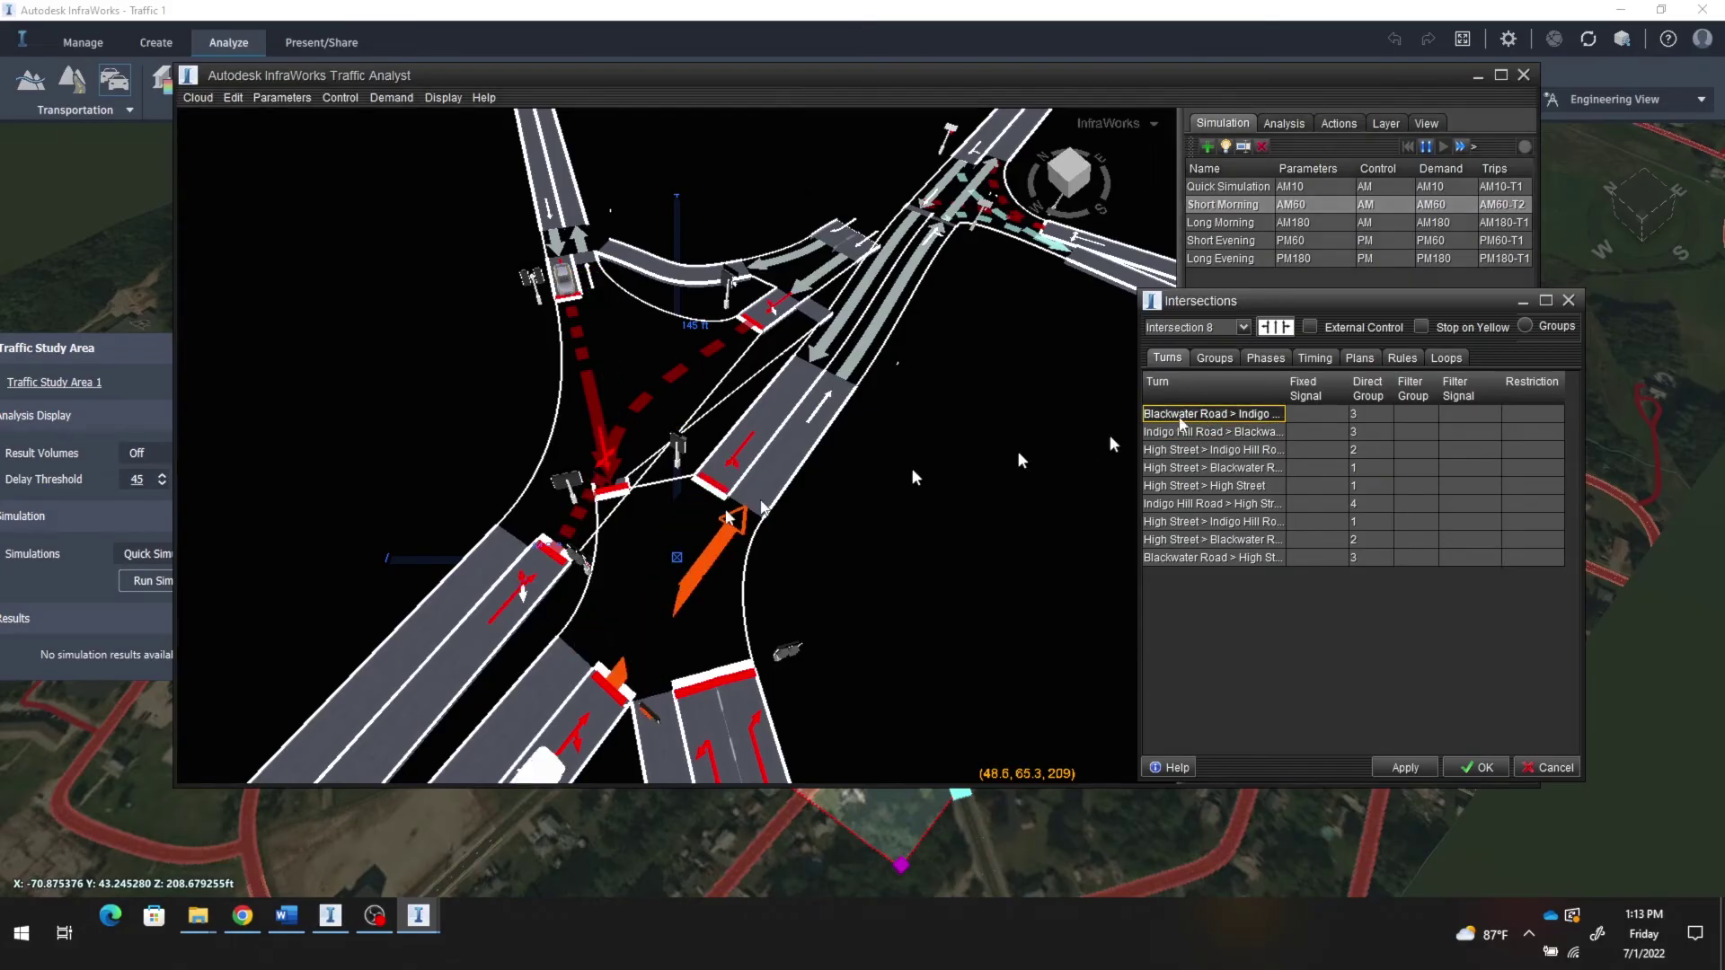
{"action": "left_click", "coordinate": [1234, 431]}
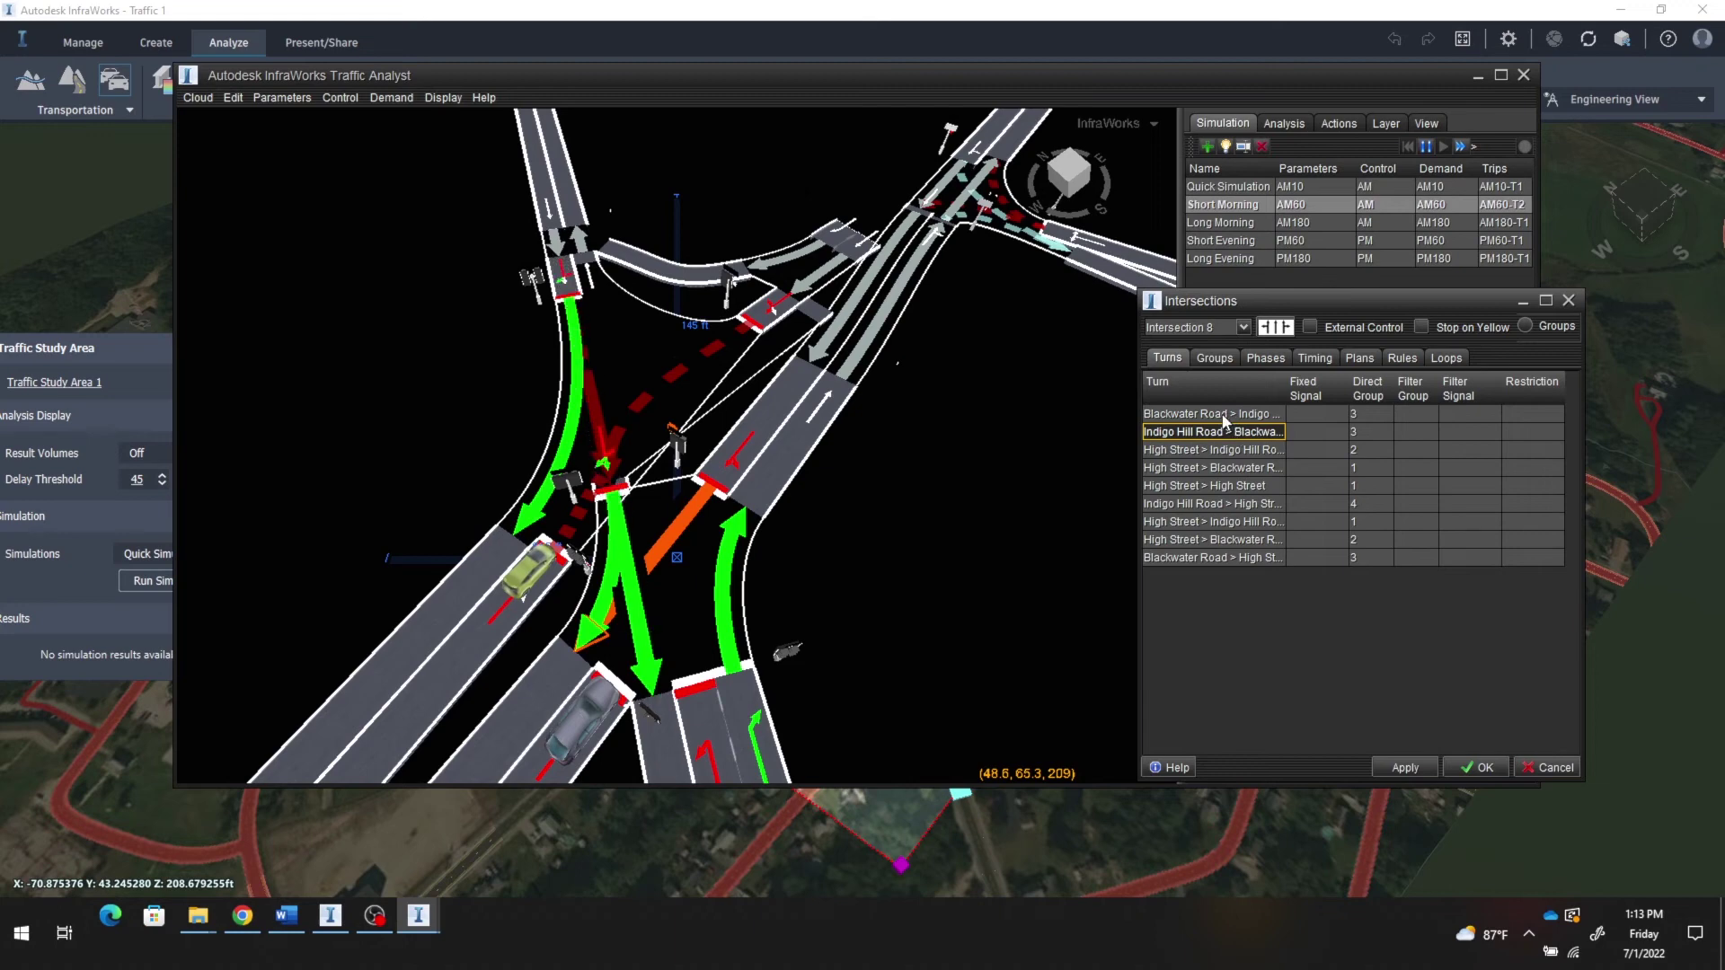
{"action": "left_click", "coordinate": [1223, 416]}
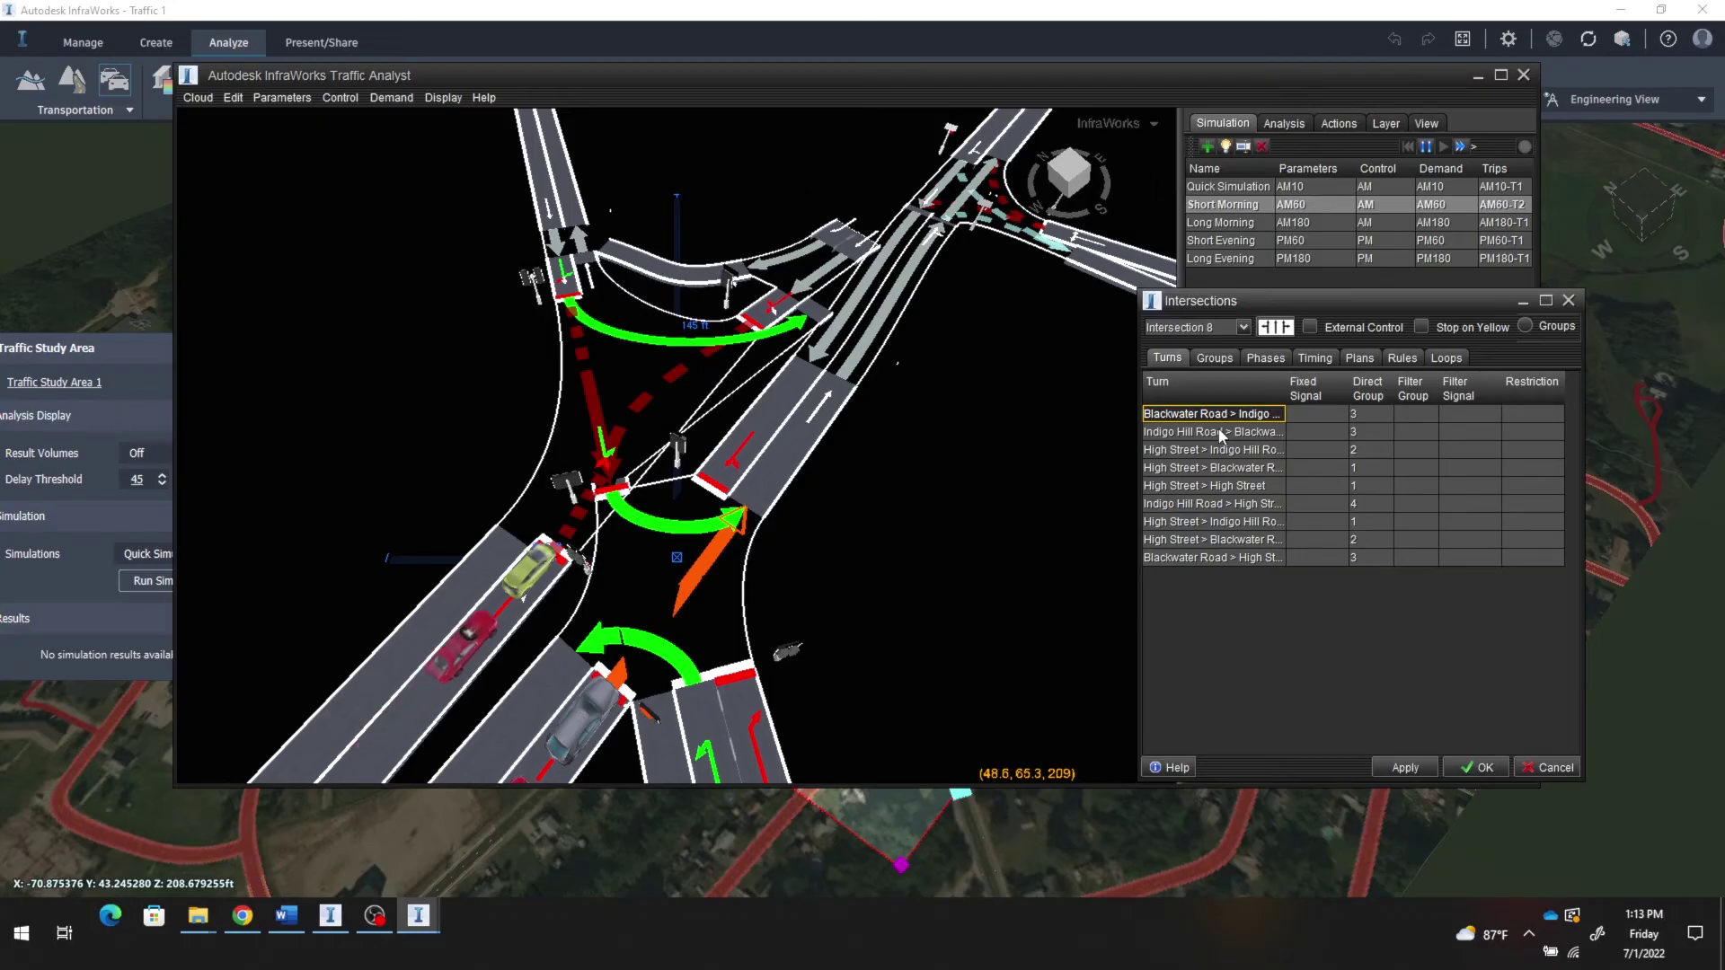
{"action": "left_click", "coordinate": [1220, 433]}
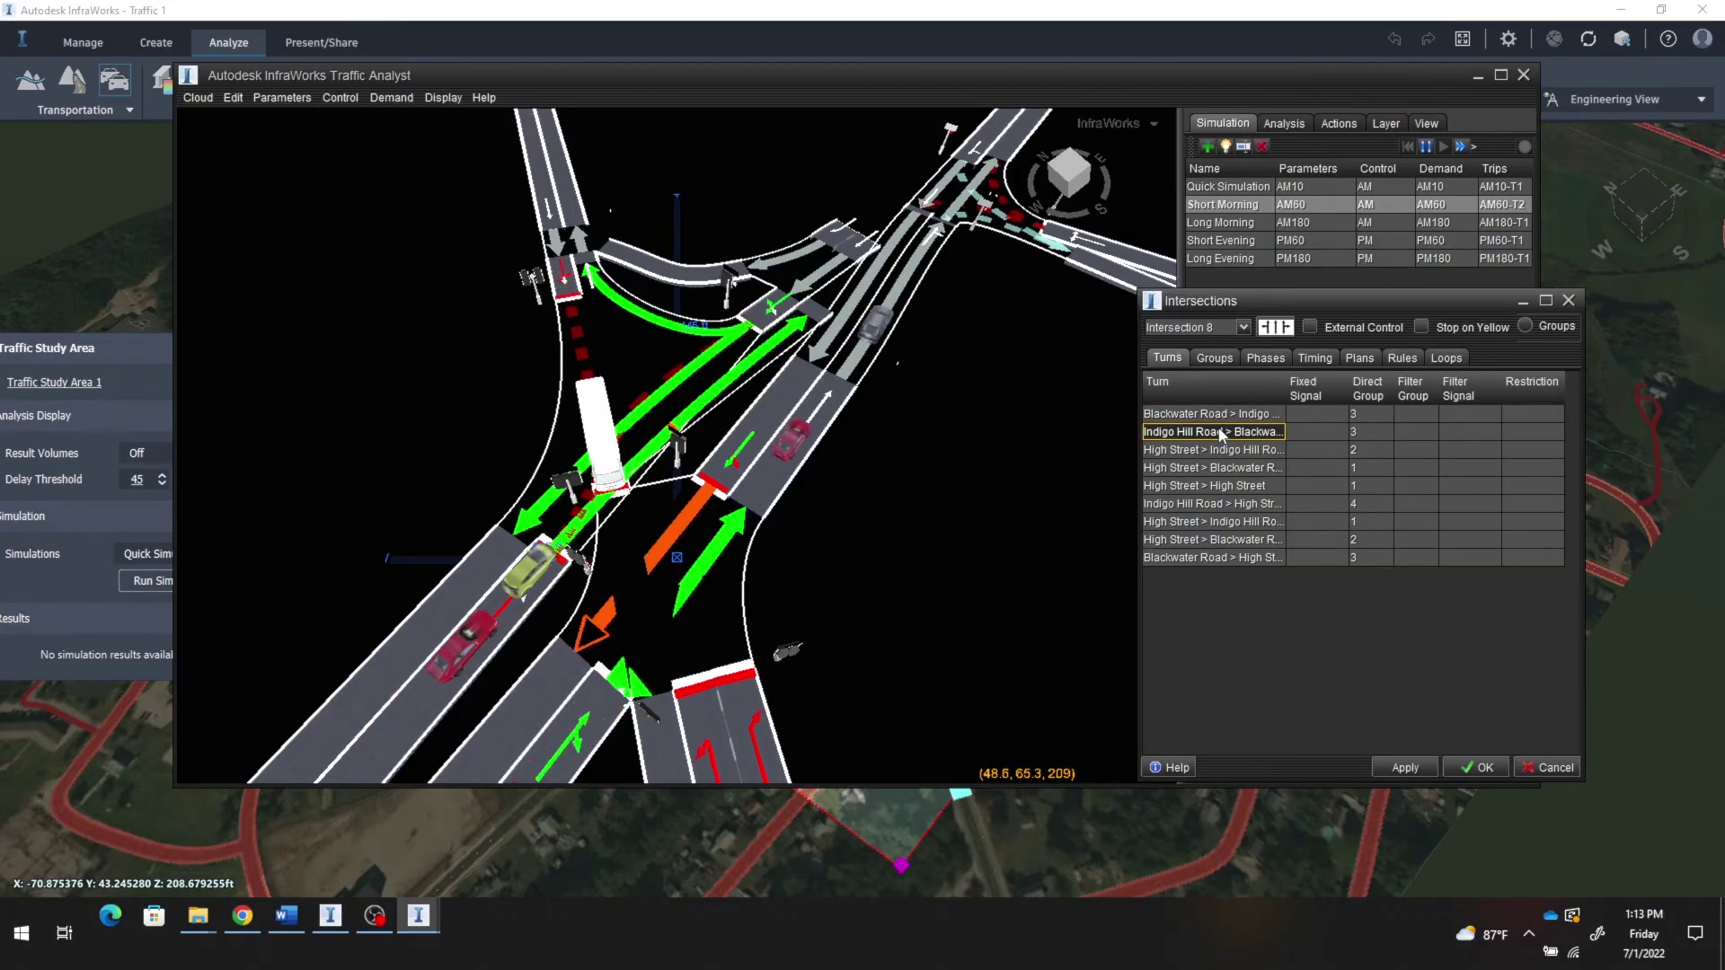
{"action": "left_click", "coordinate": [1197, 559]}
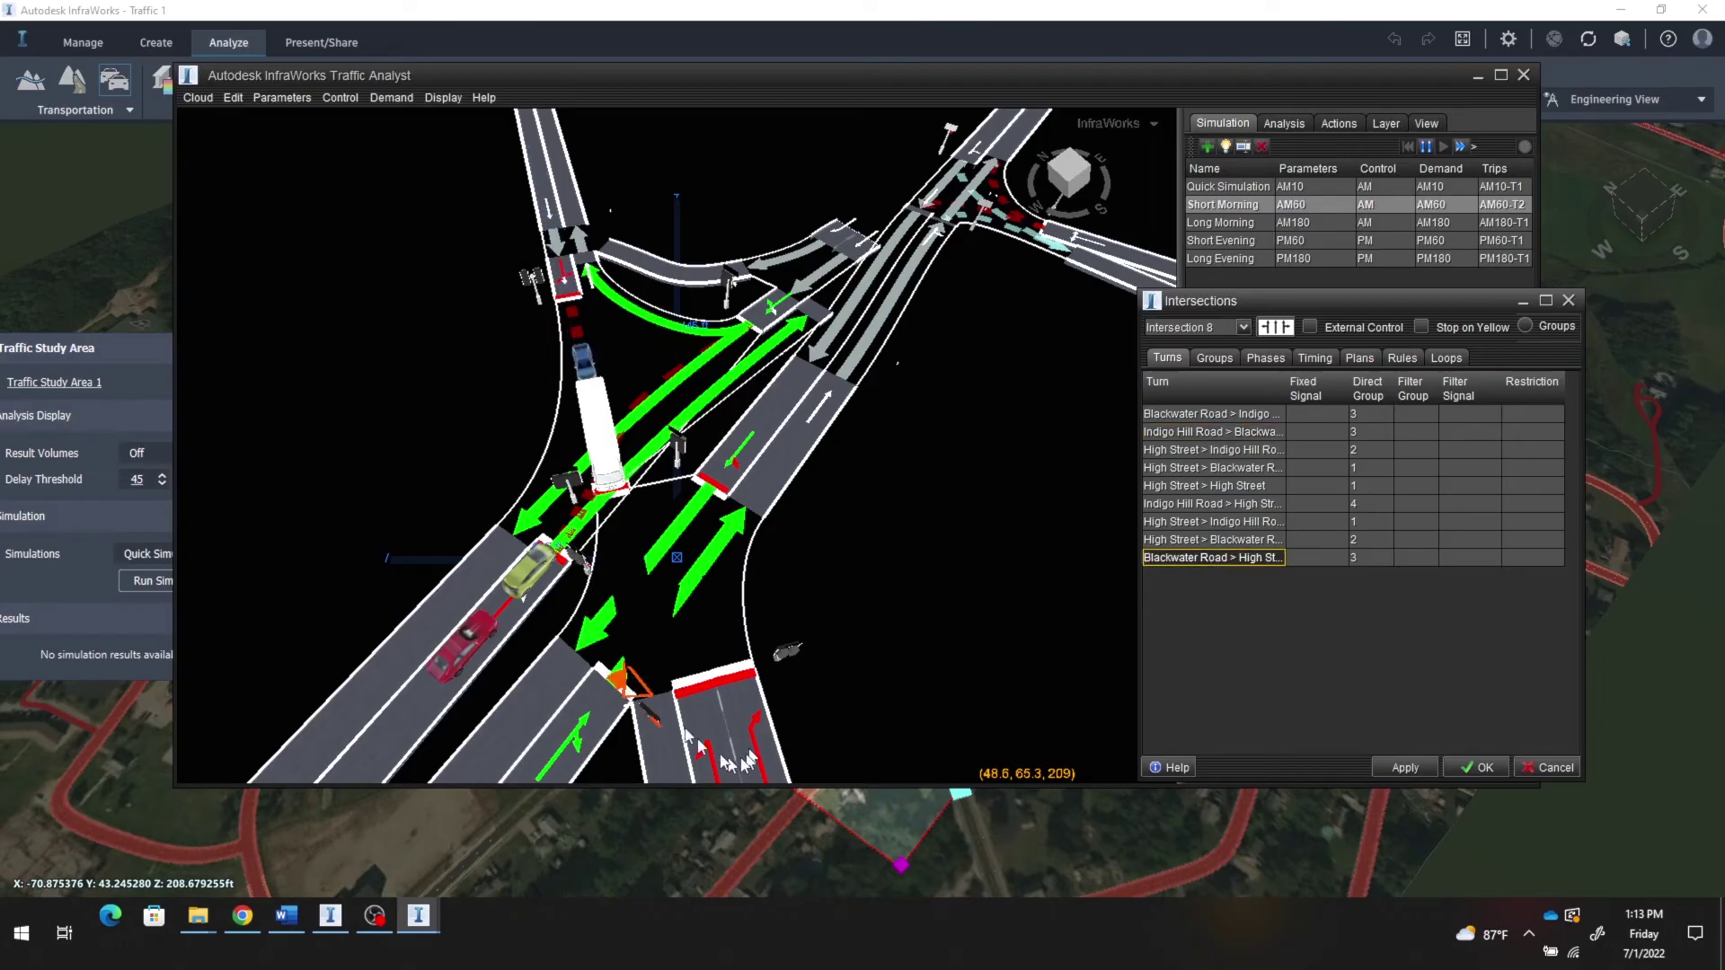
{"action": "scroll", "coordinate": [634, 718], "scroll_direction": "up", "scroll_amount": 3}
{"action": "scroll", "coordinate": [628, 709], "scroll_direction": "up", "scroll_amount": 1}
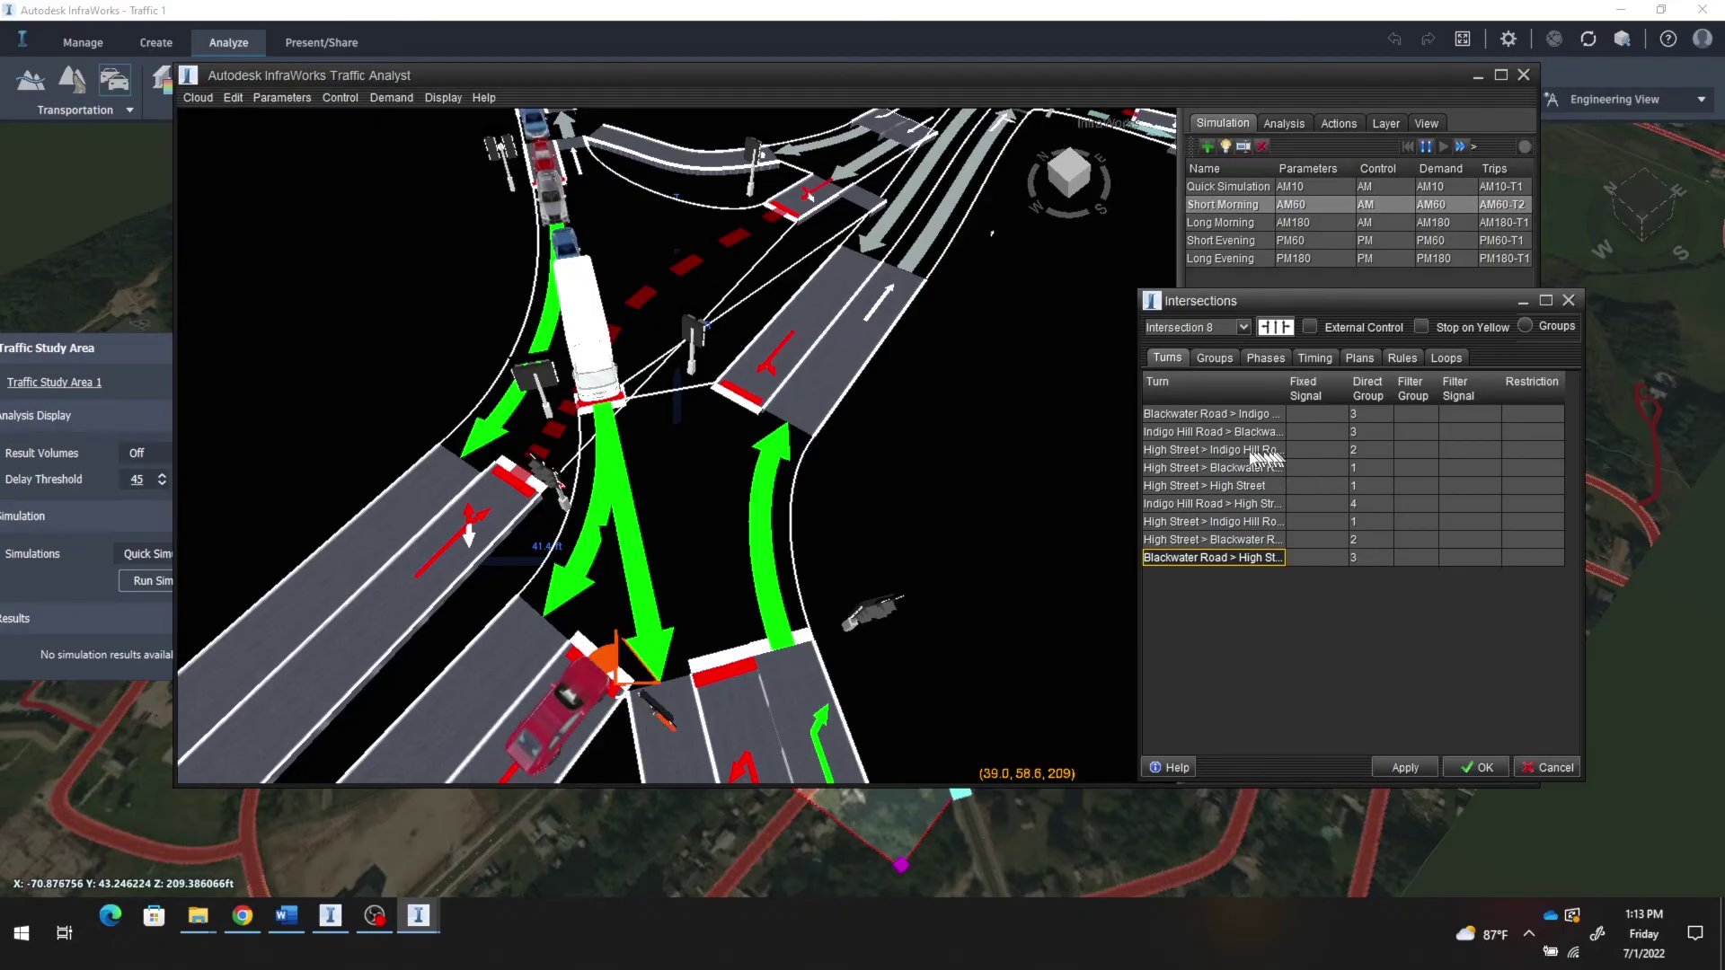
Step: Examine the High Street turns in direct groups 2 and 1, and the Indigo Hill Road to High Street turn
{"action": "left_click", "coordinate": [1191, 451]}
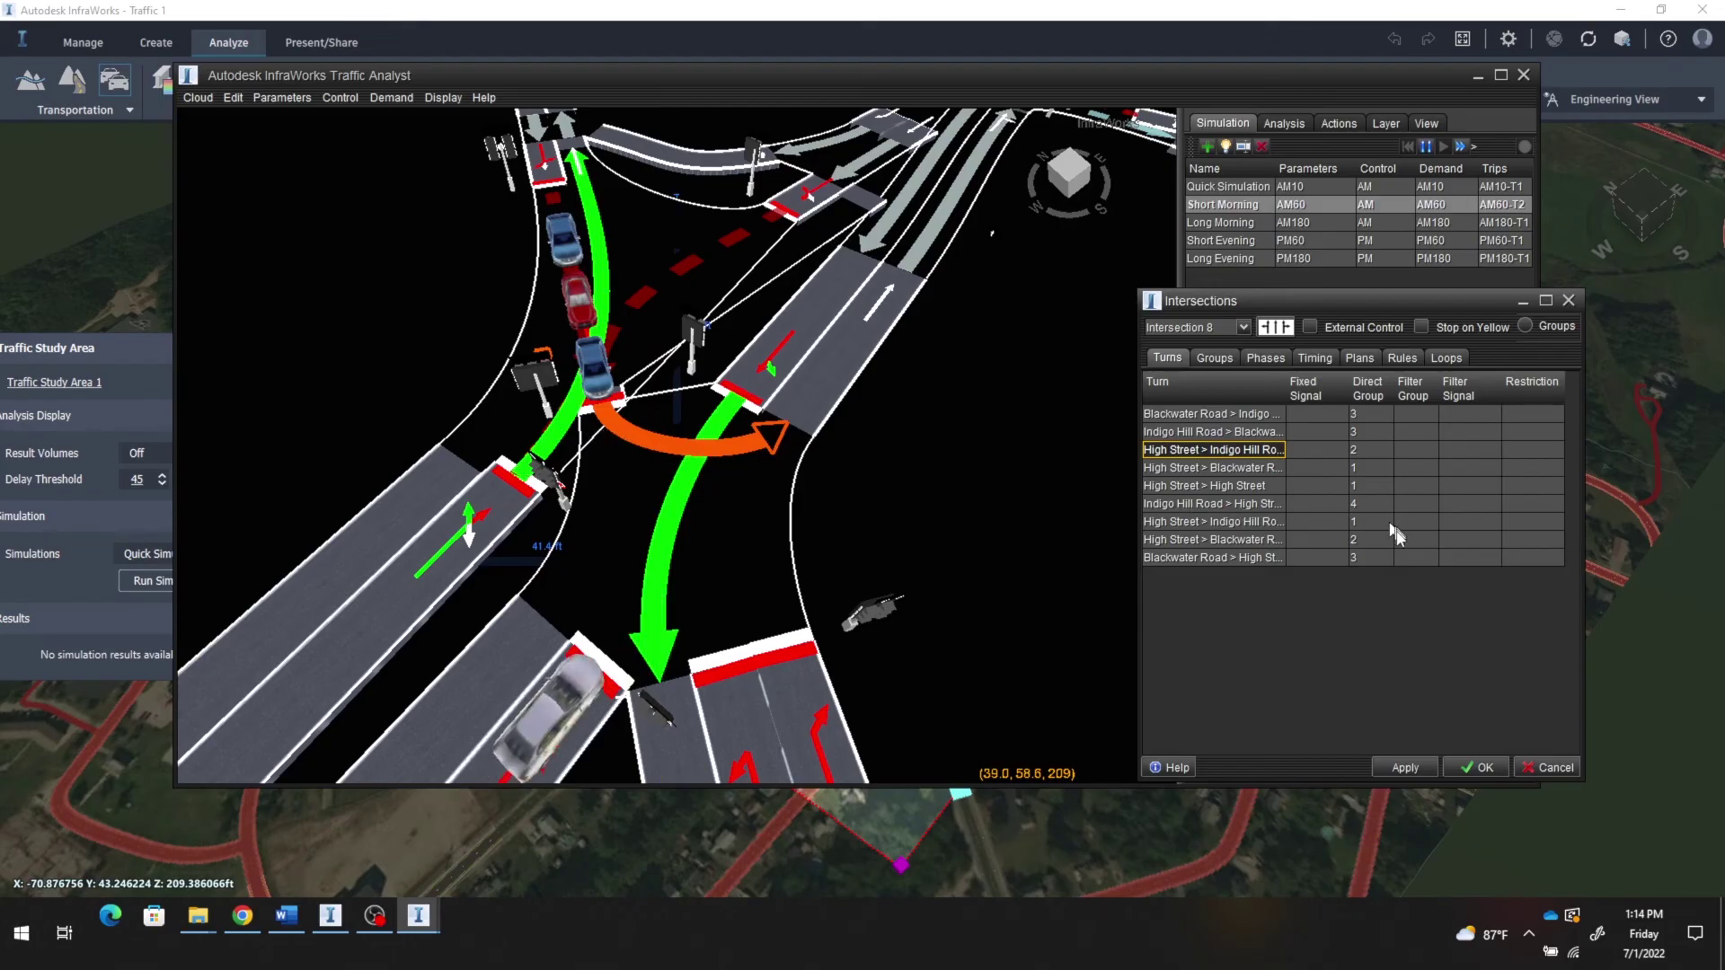
{"action": "left_click", "coordinate": [1238, 541]}
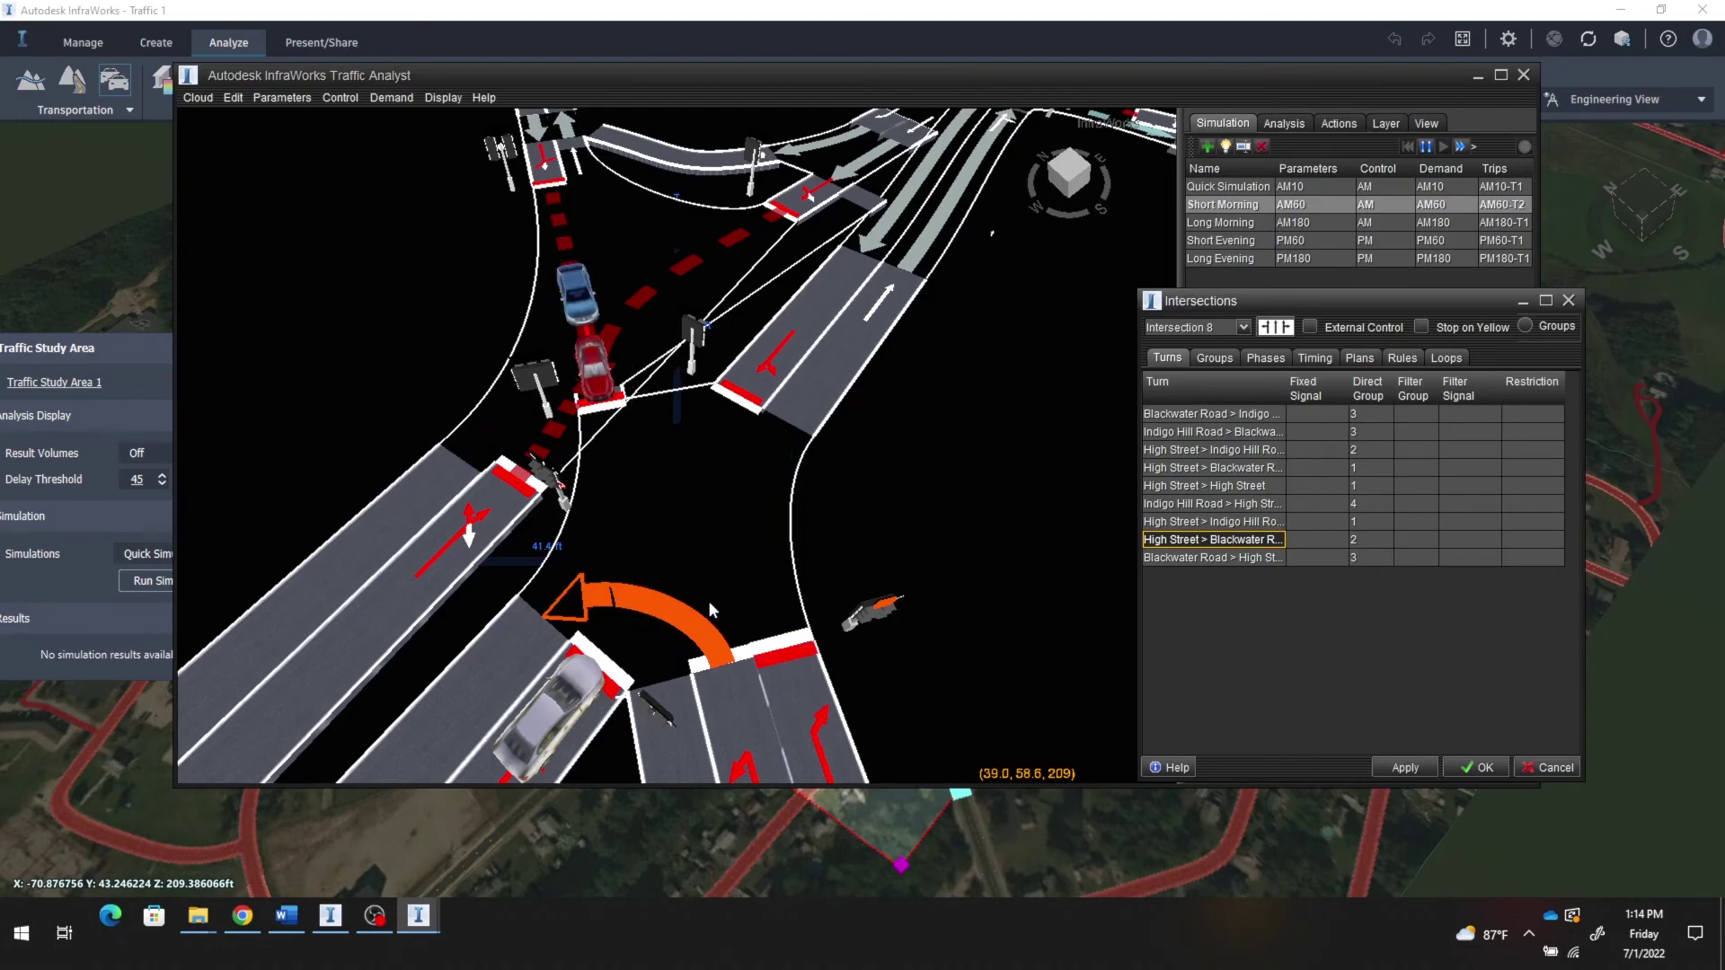
{"action": "left_click", "coordinate": [1253, 469]}
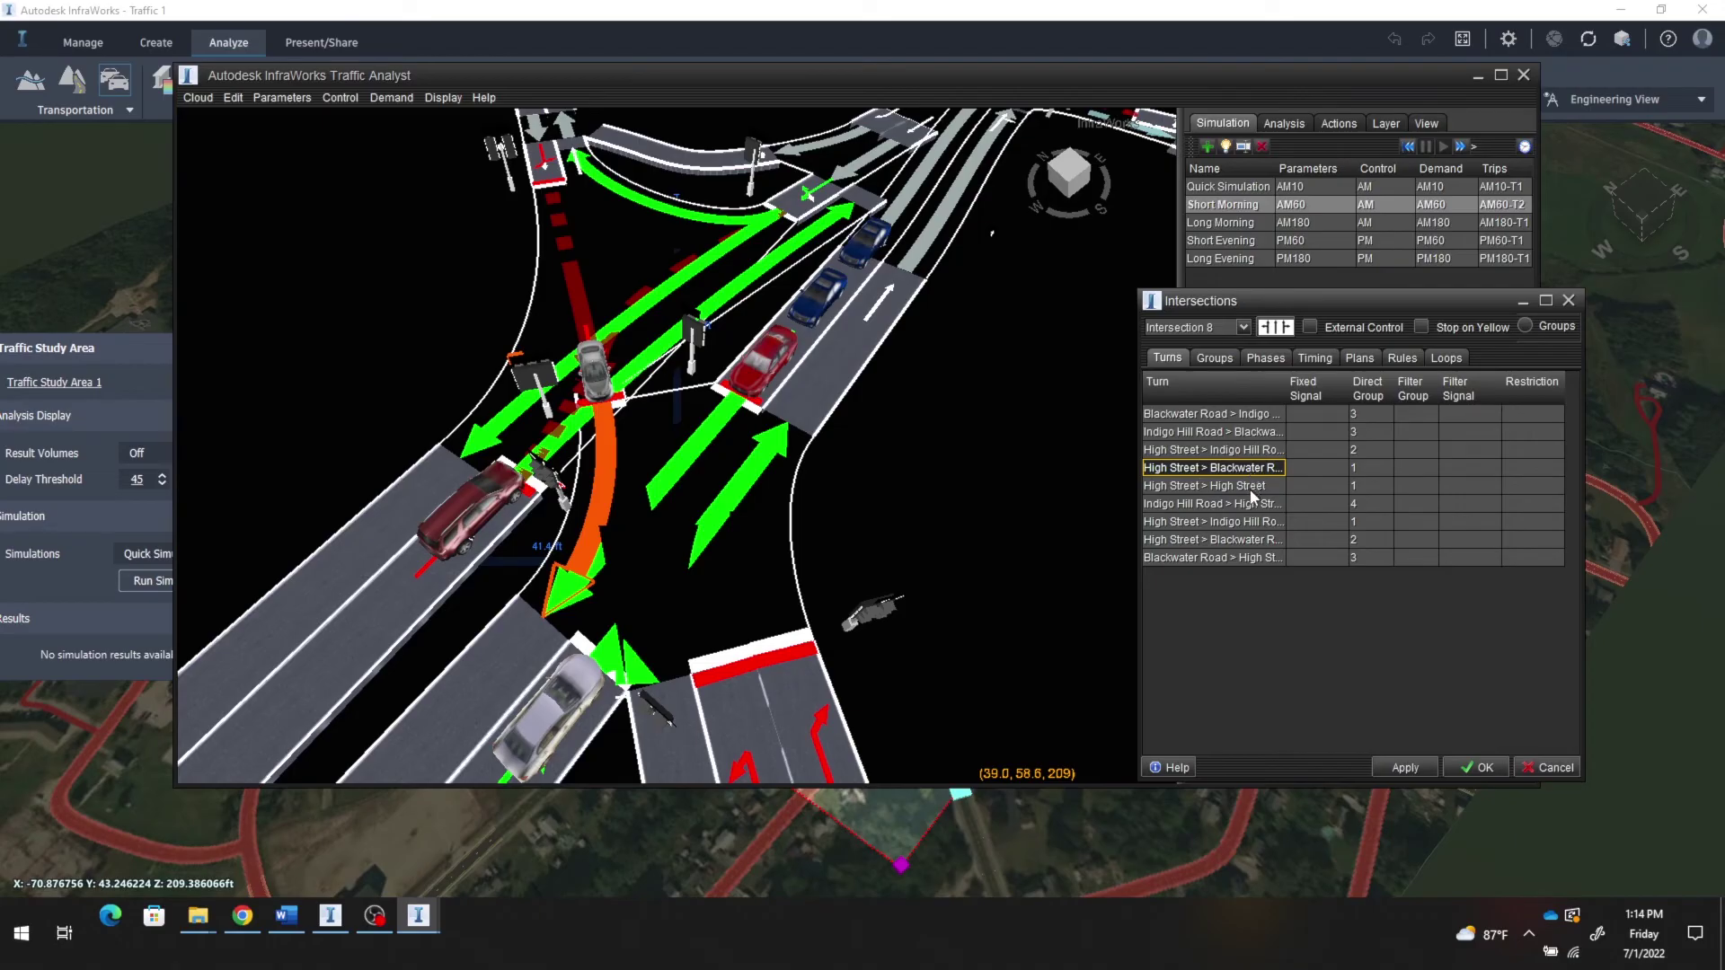
{"action": "left_click", "coordinate": [1251, 490]}
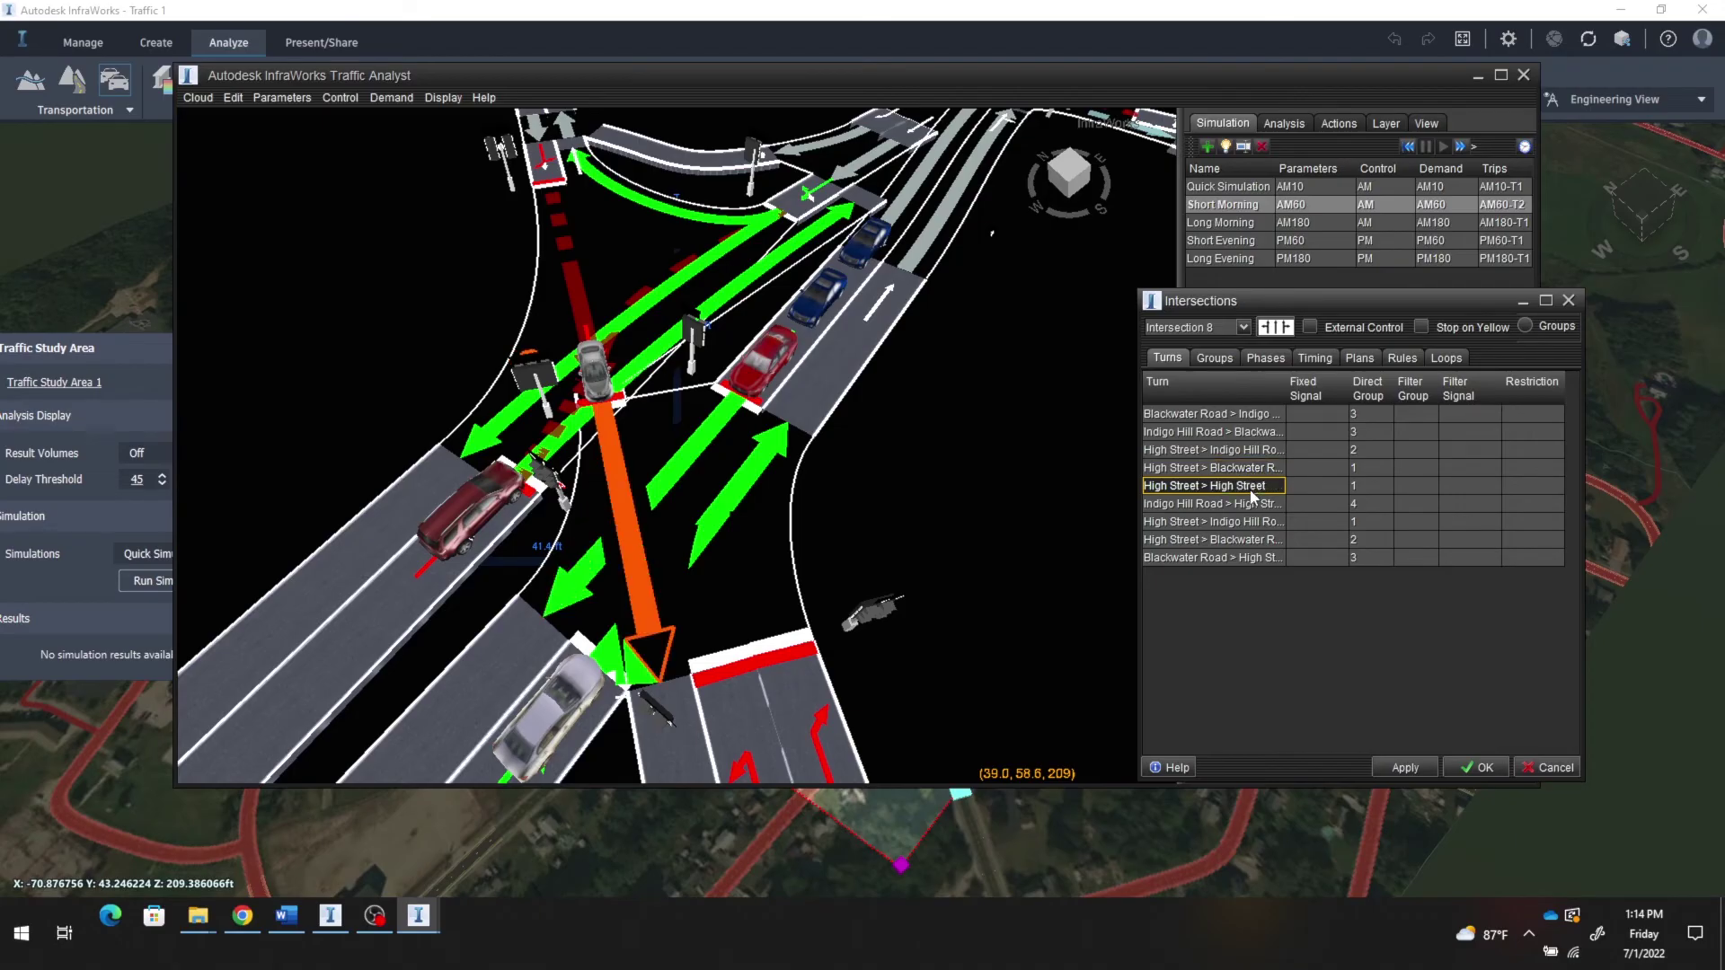
{"action": "left_click", "coordinate": [1252, 505]}
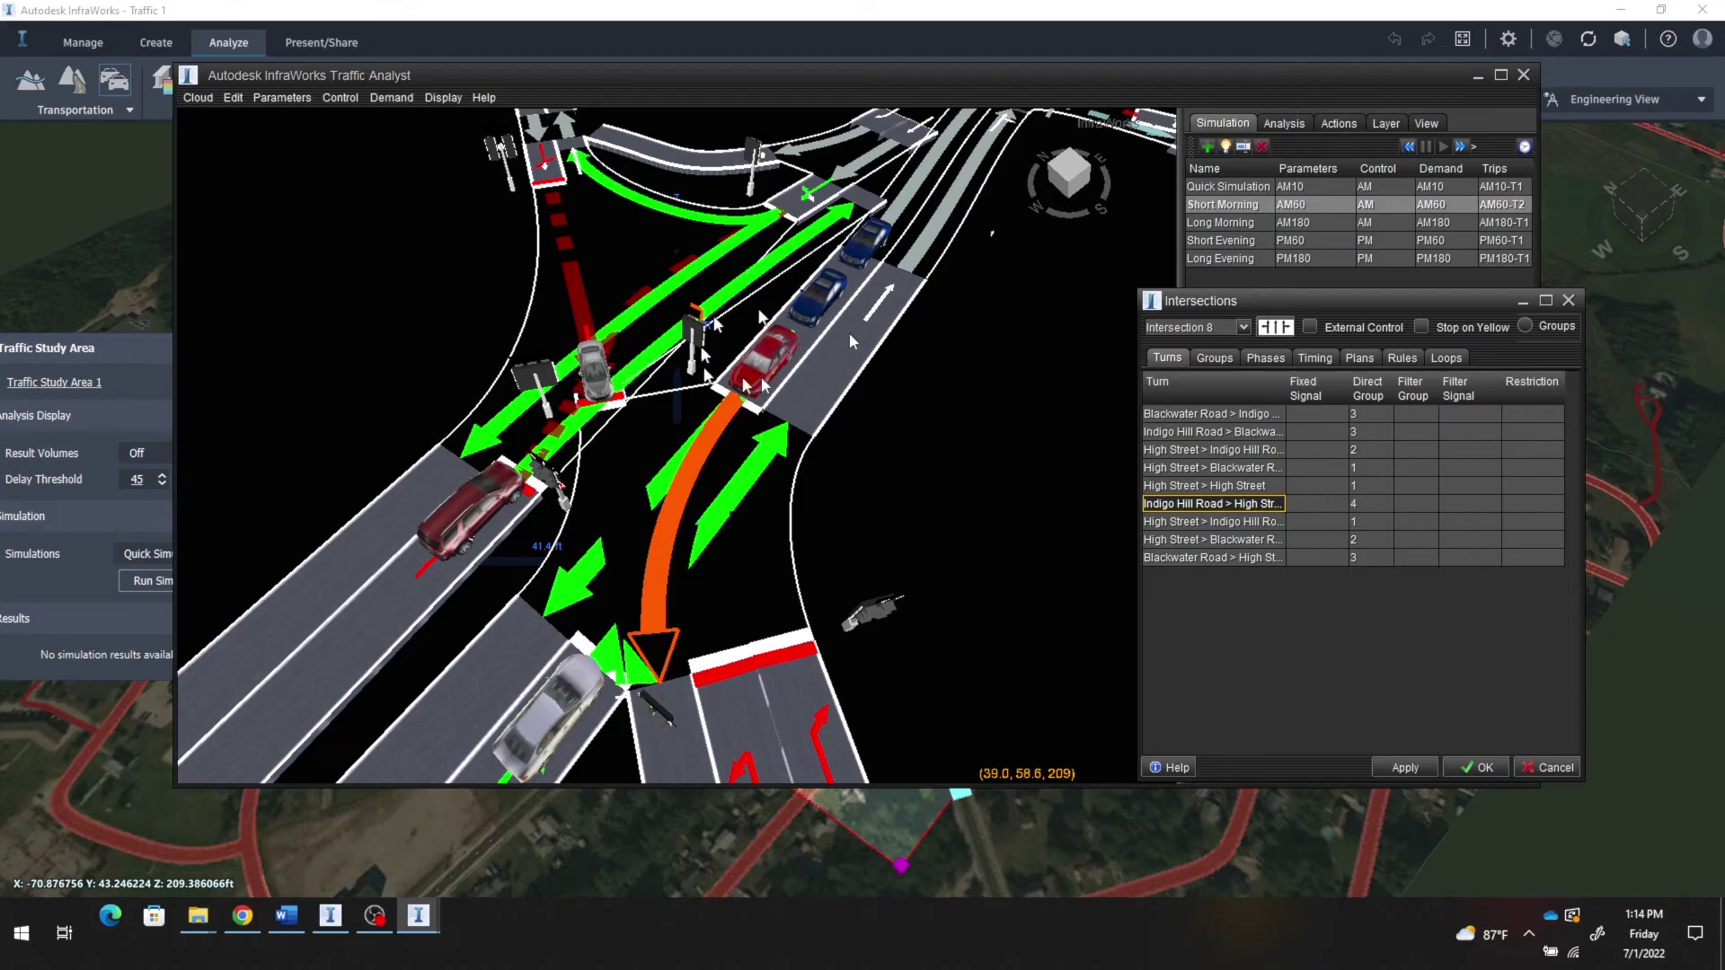
Step: Reset the Short Morning simulation to its start and list the Control layers alongside the Intersection 8 settings
{"action": "left_click", "coordinate": [1408, 147]}
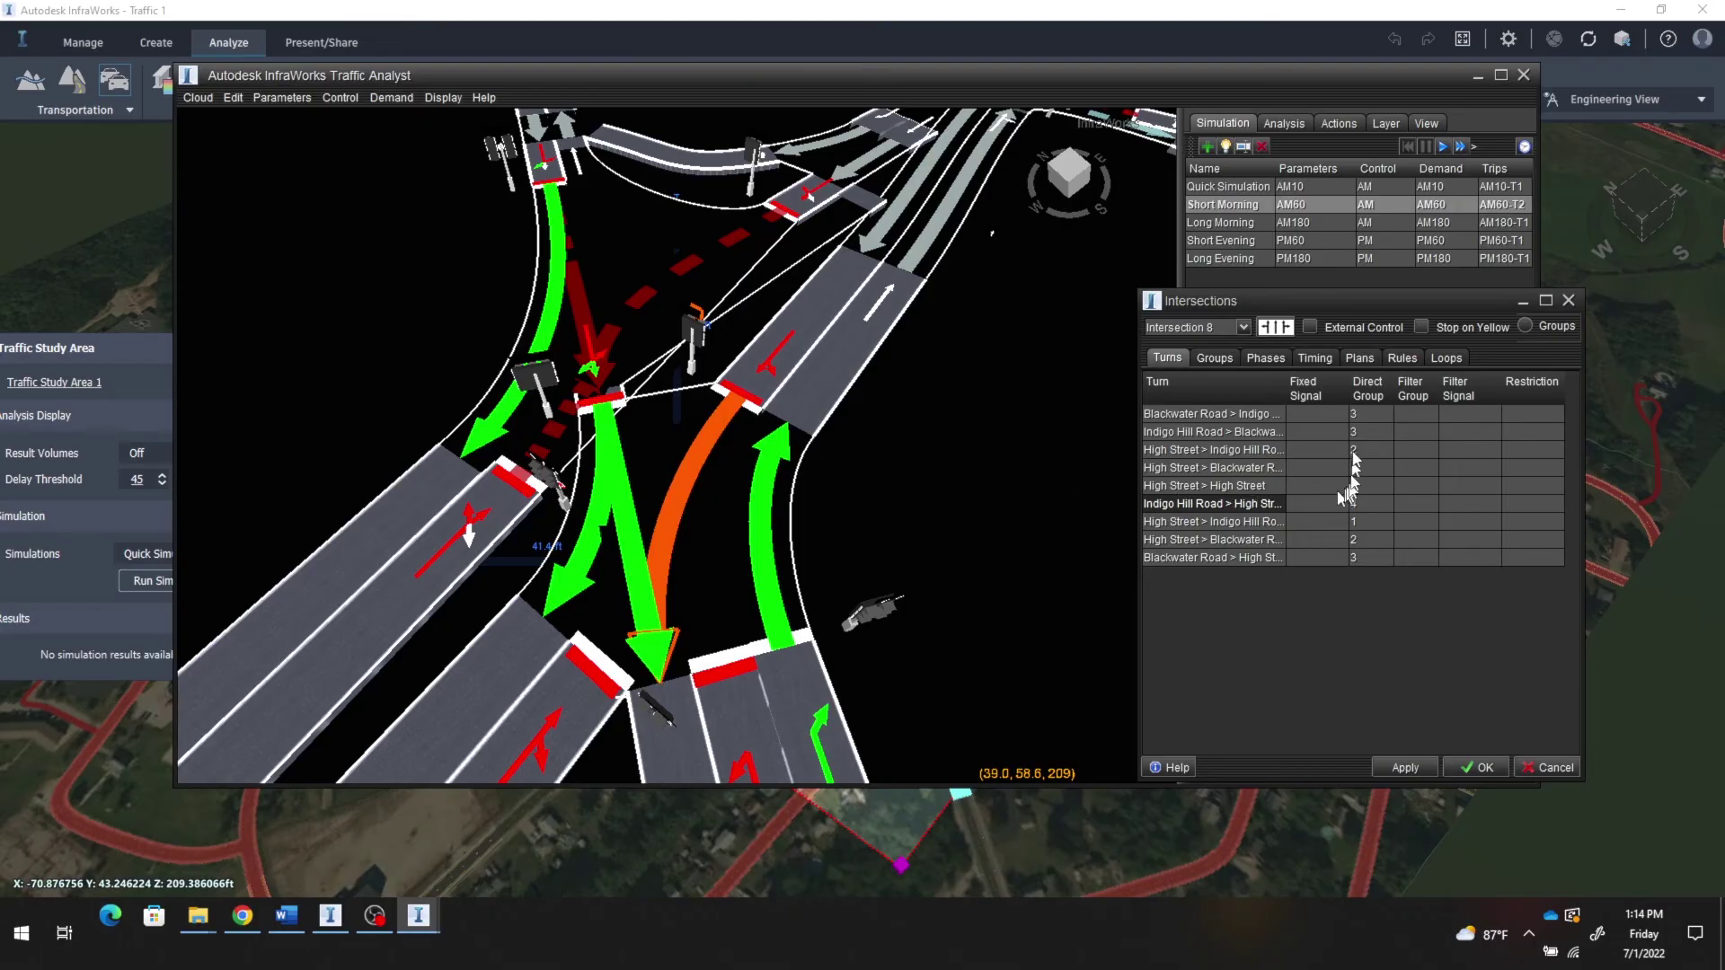
{"action": "left_click", "coordinate": [1317, 415]}
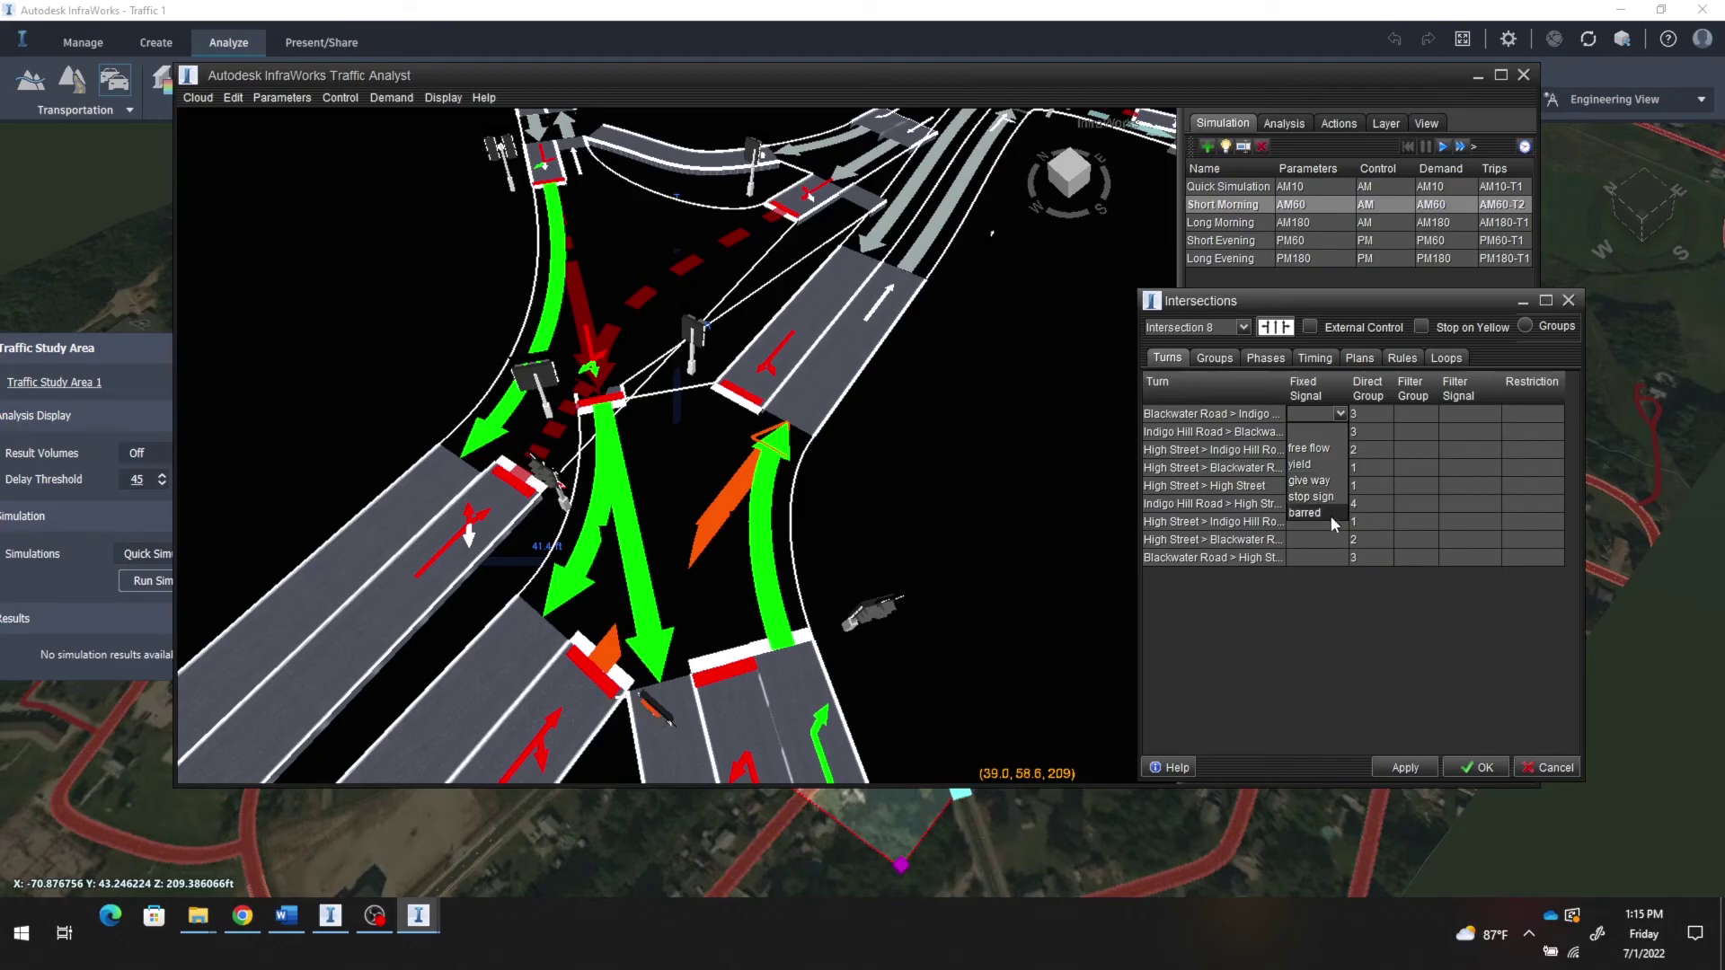
{"action": "left_click_drag", "start_coordinate": [1354, 294], "coordinate": [1379, 539]}
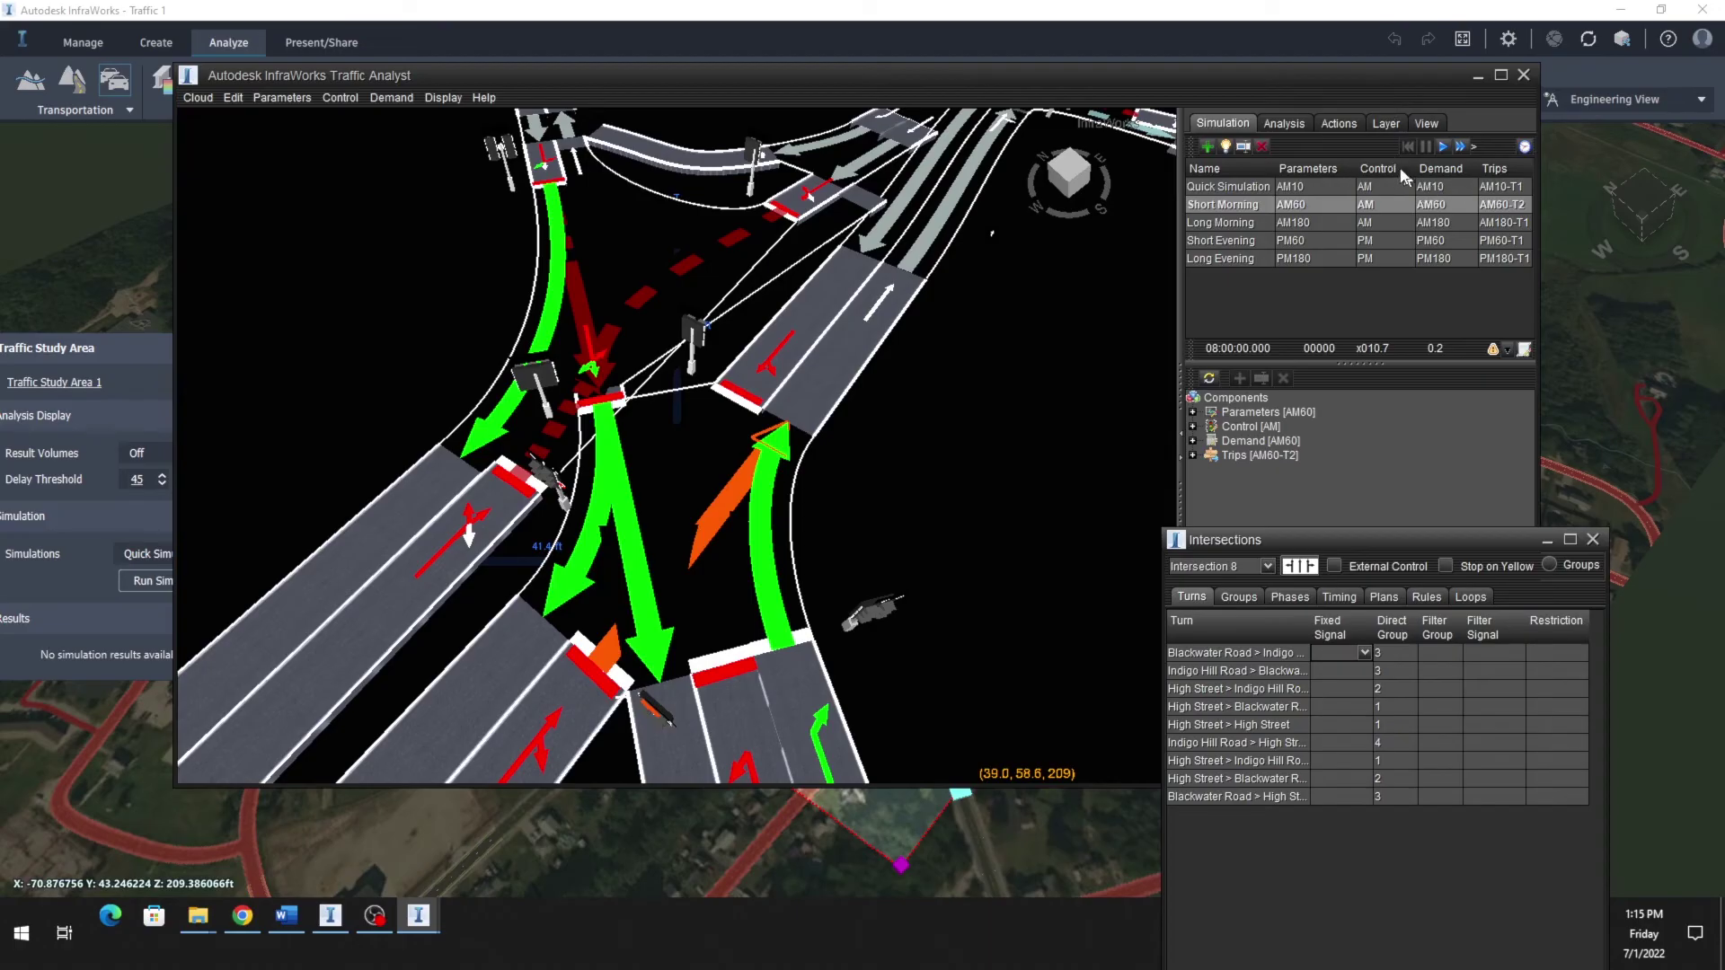
{"action": "left_click", "coordinate": [1385, 124]}
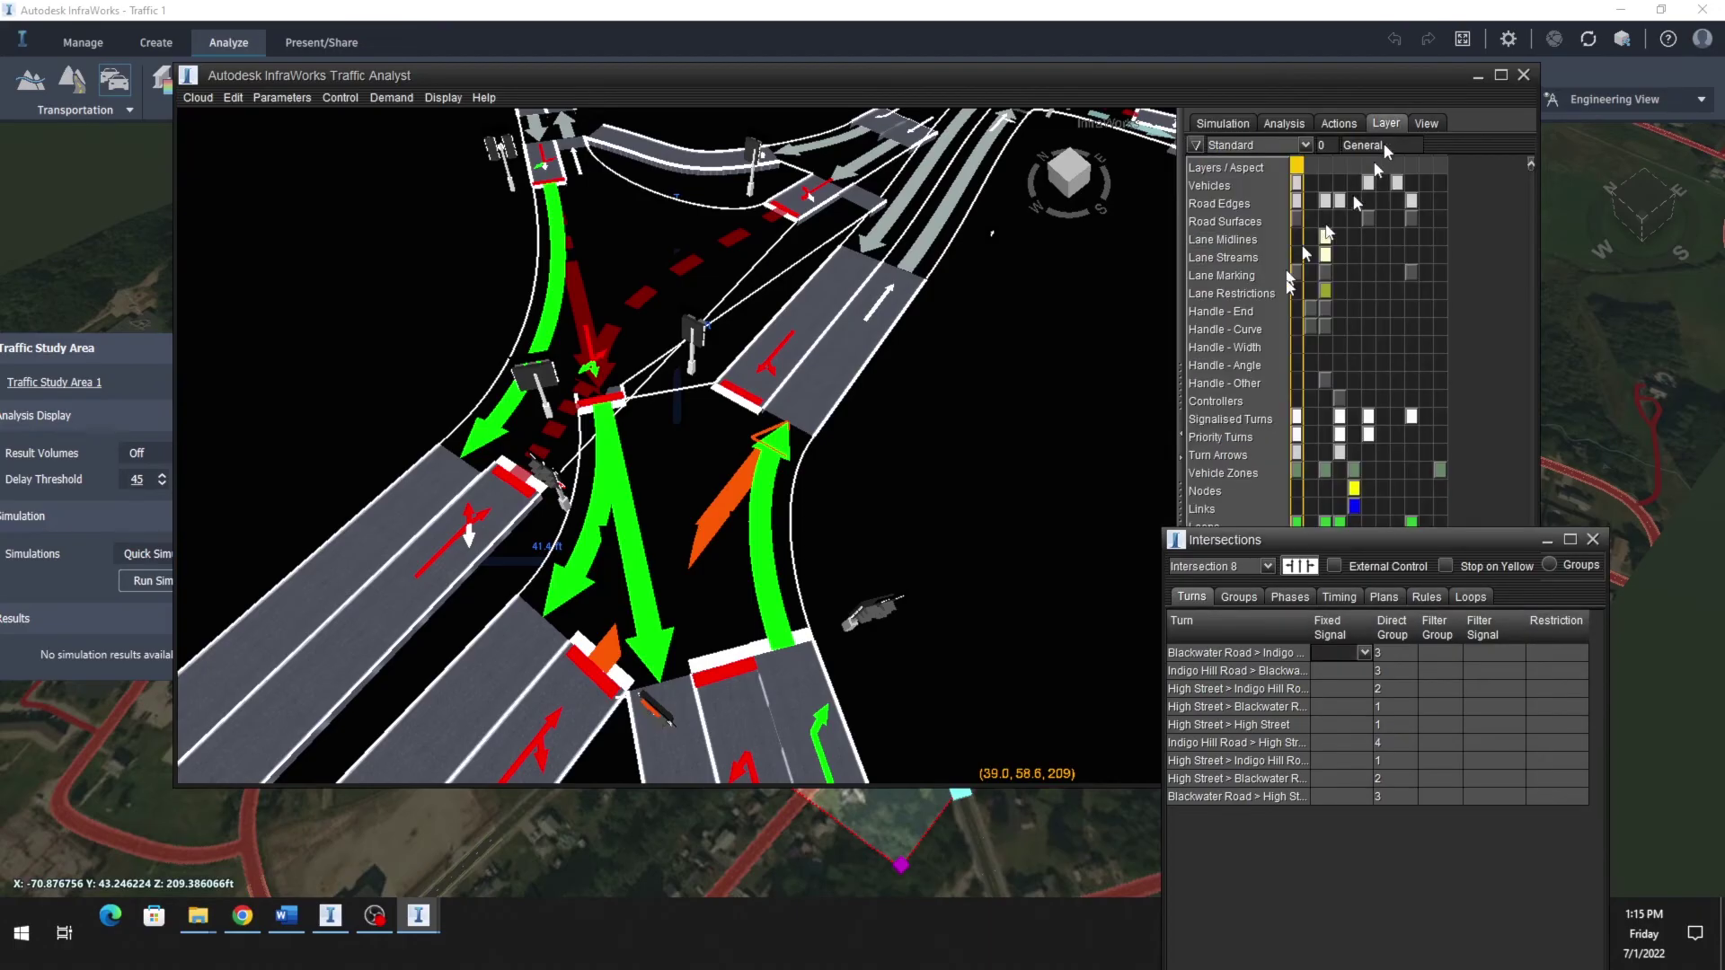
{"action": "left_click", "coordinate": [1303, 145]}
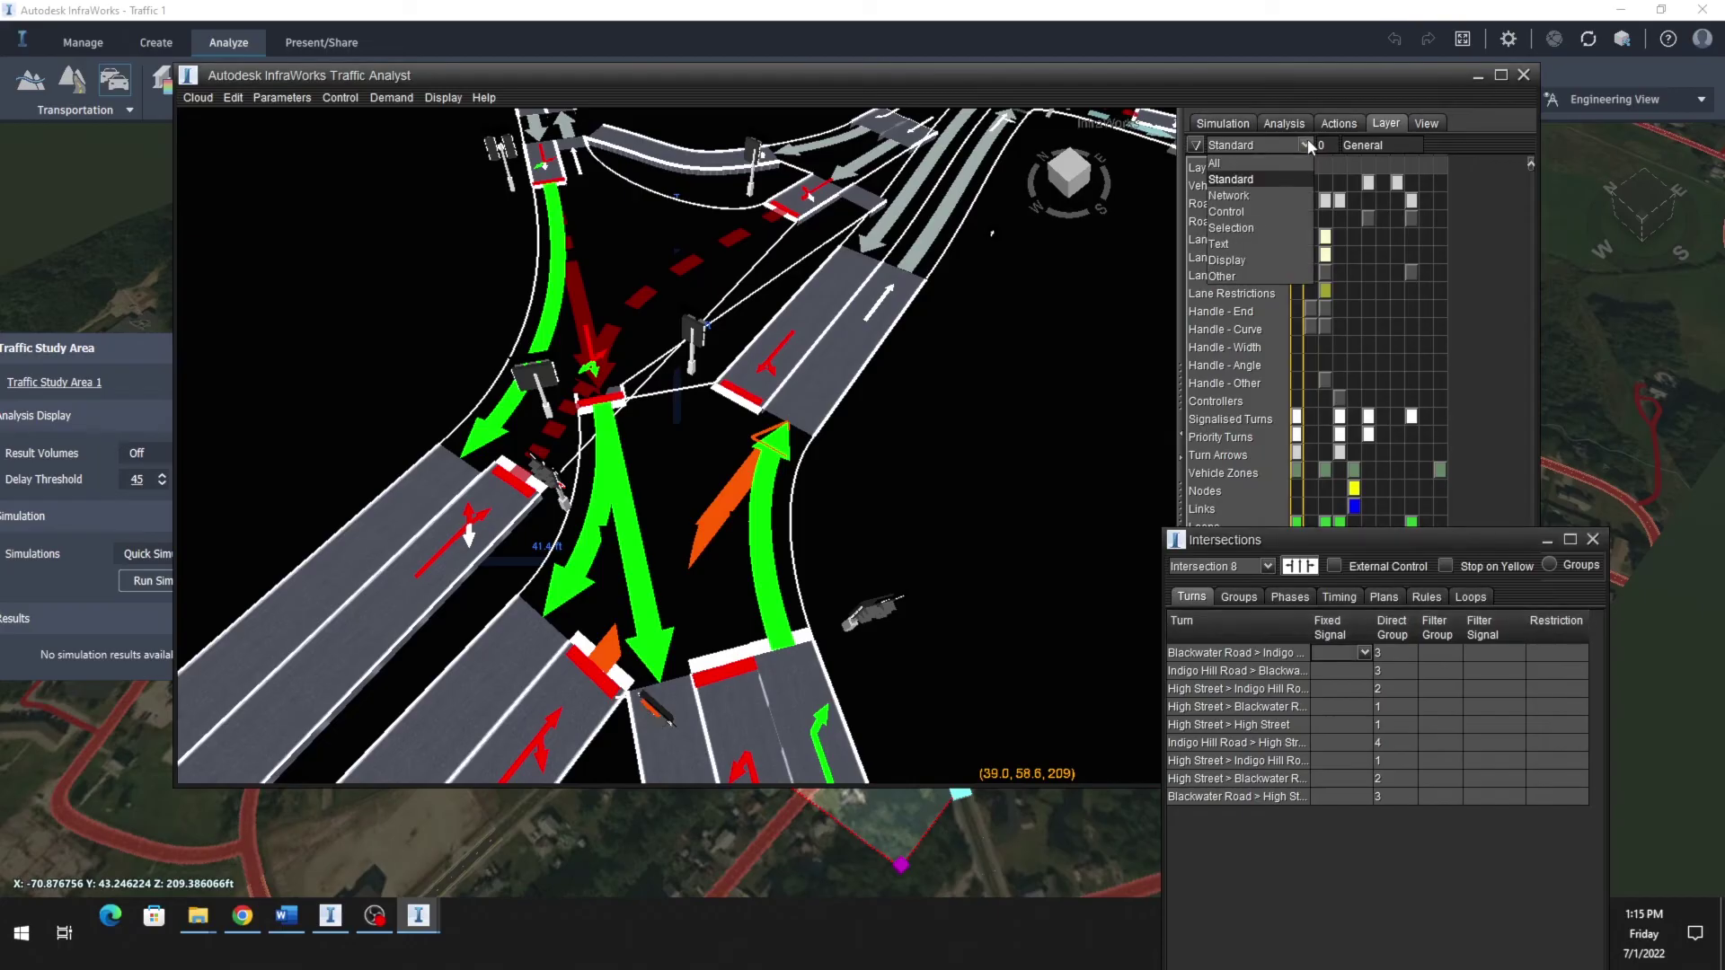
{"action": "left_click", "coordinate": [1272, 209]}
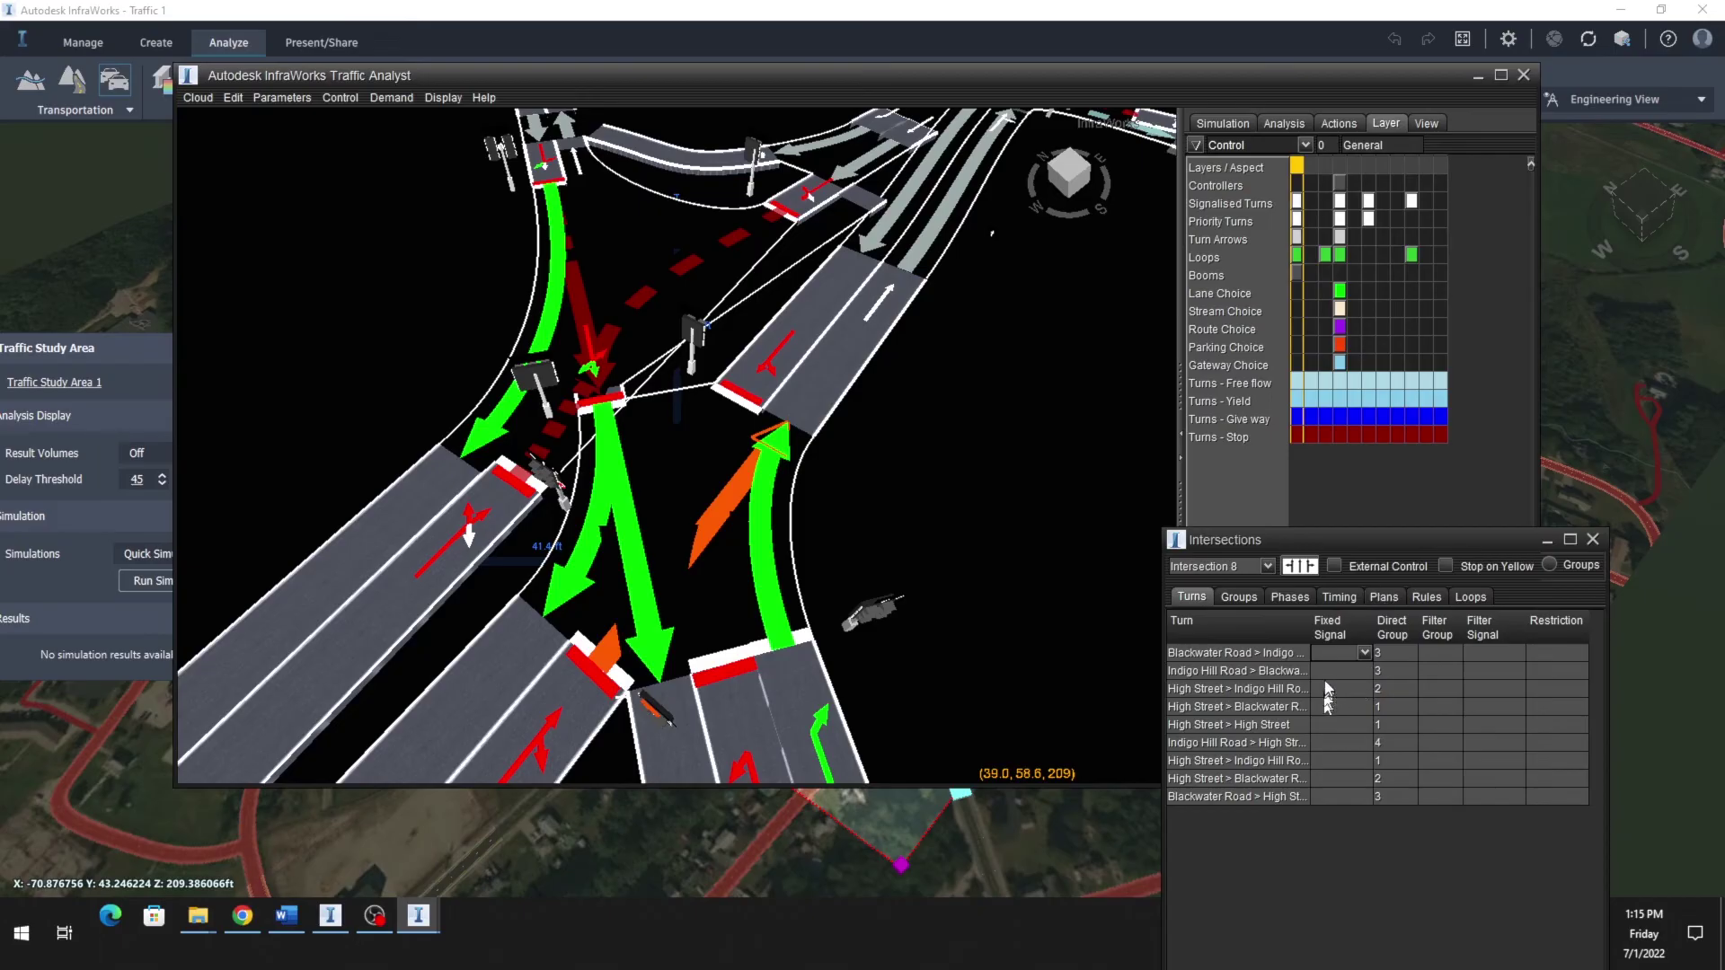
Step: Review the fixed signal options for the Blackwater Road to Indigo Hill Road turn without choosing one
{"action": "left_click", "coordinate": [1364, 653]}
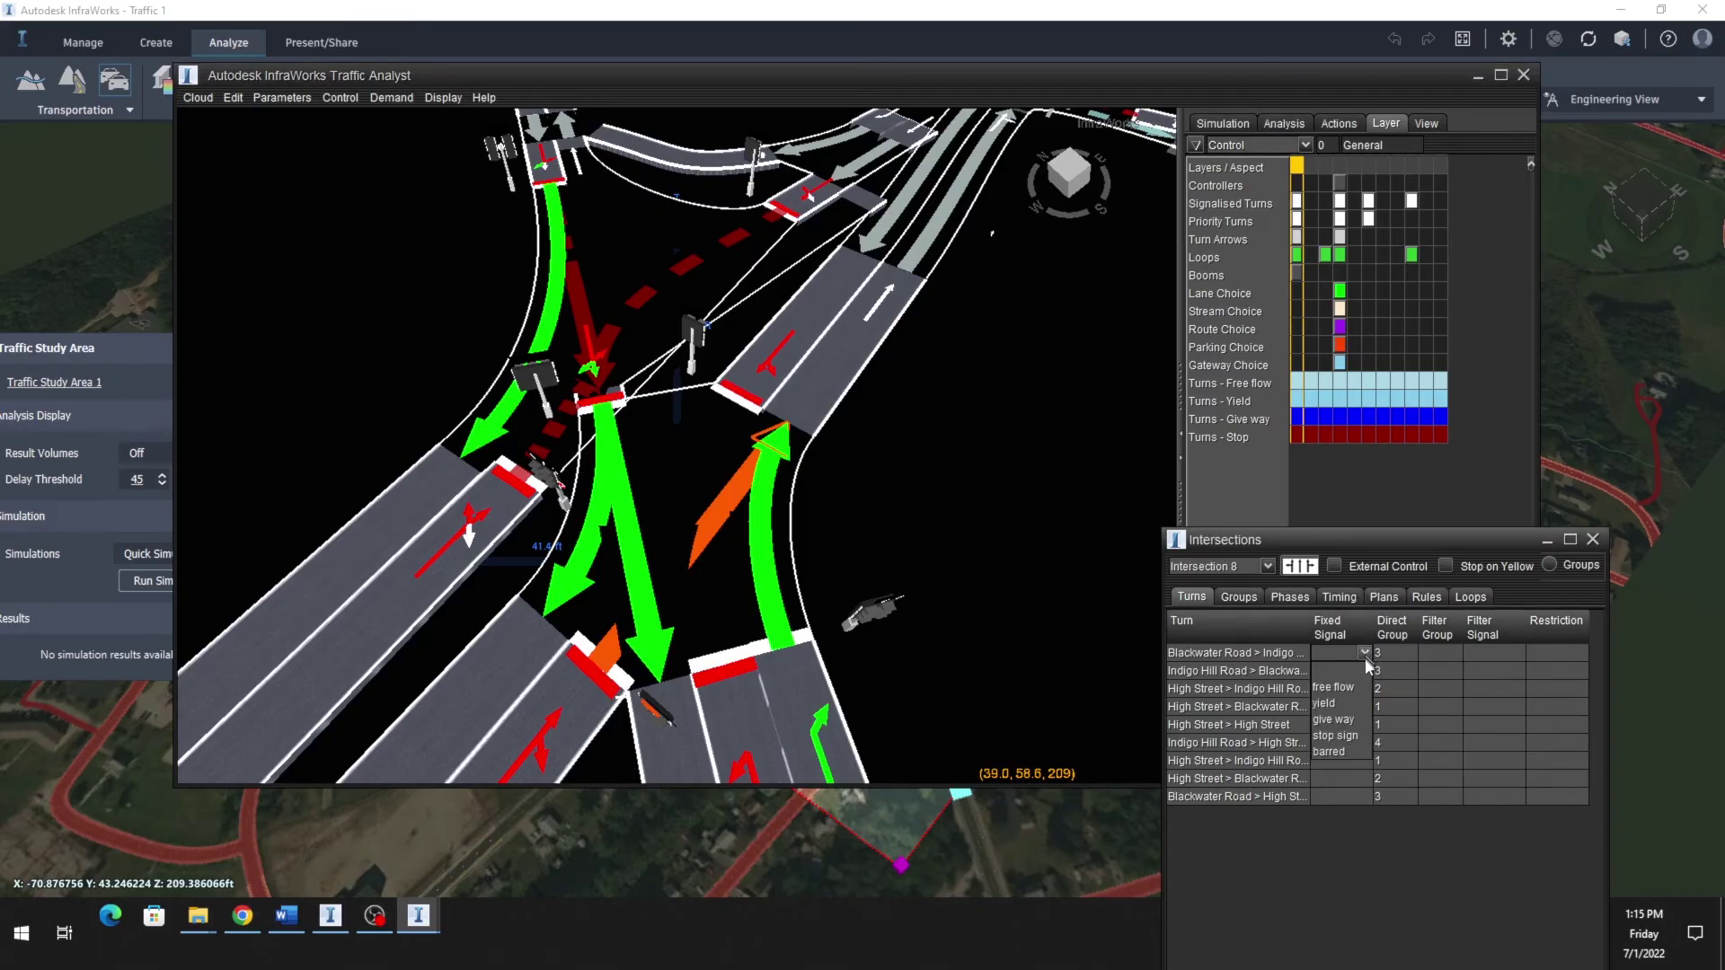
{"action": "left_click", "coordinate": [1364, 655]}
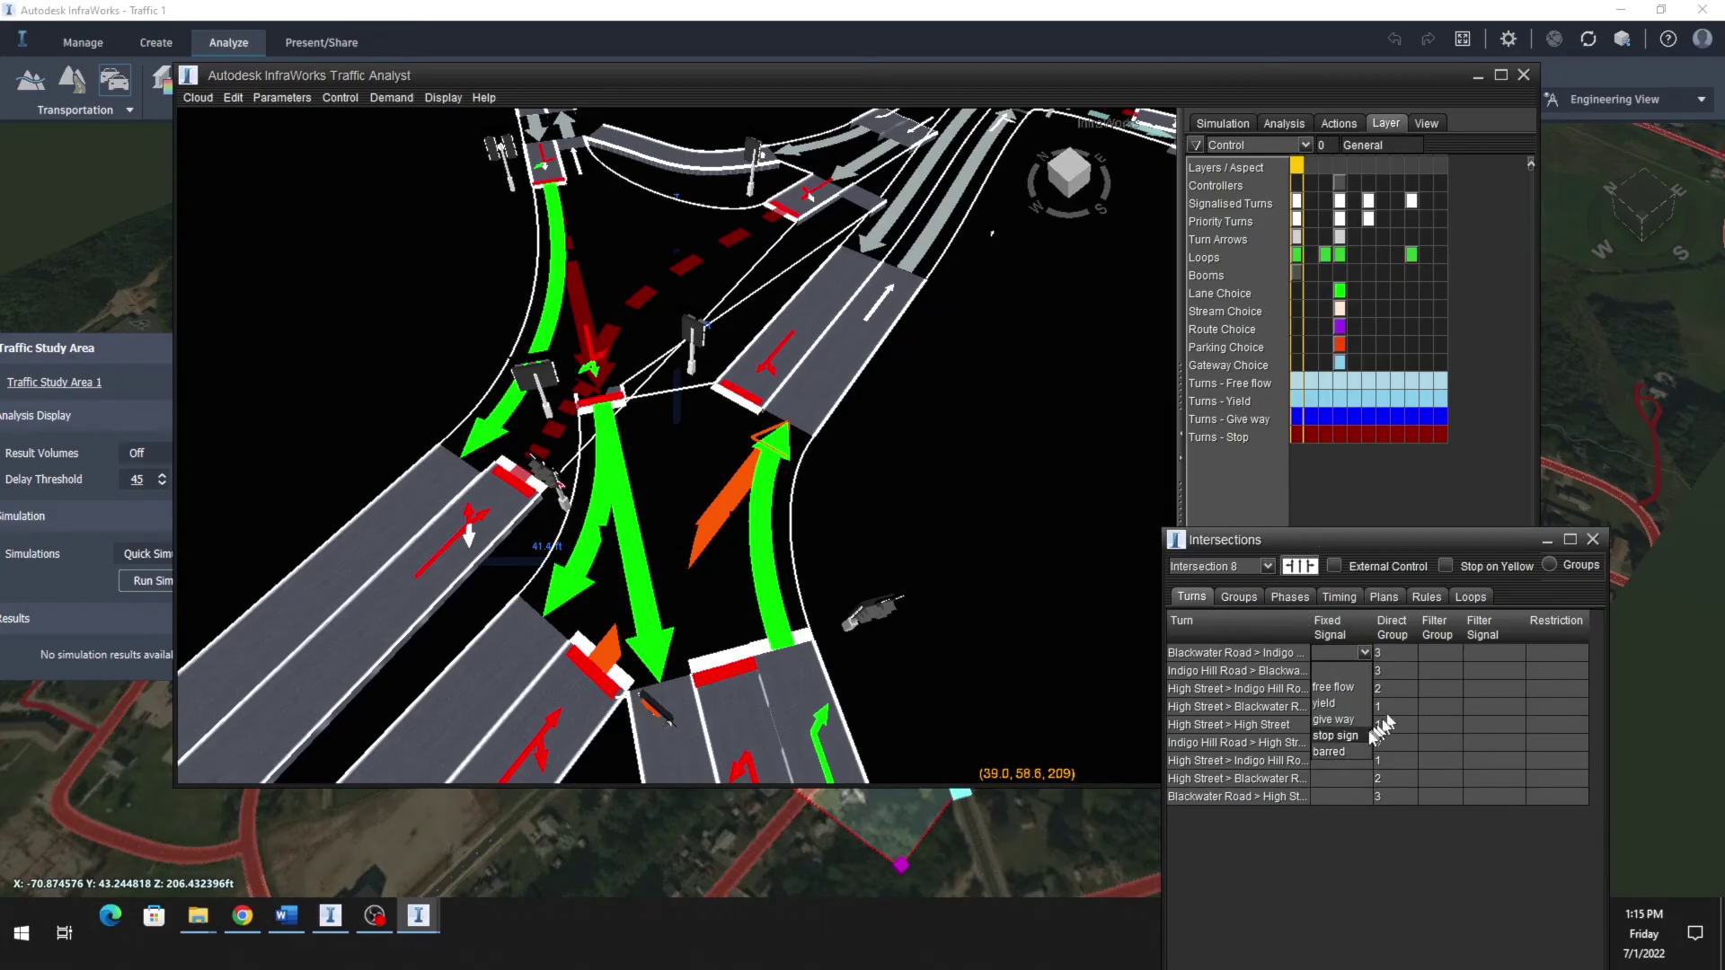
{"action": "left_click", "coordinate": [1371, 501]}
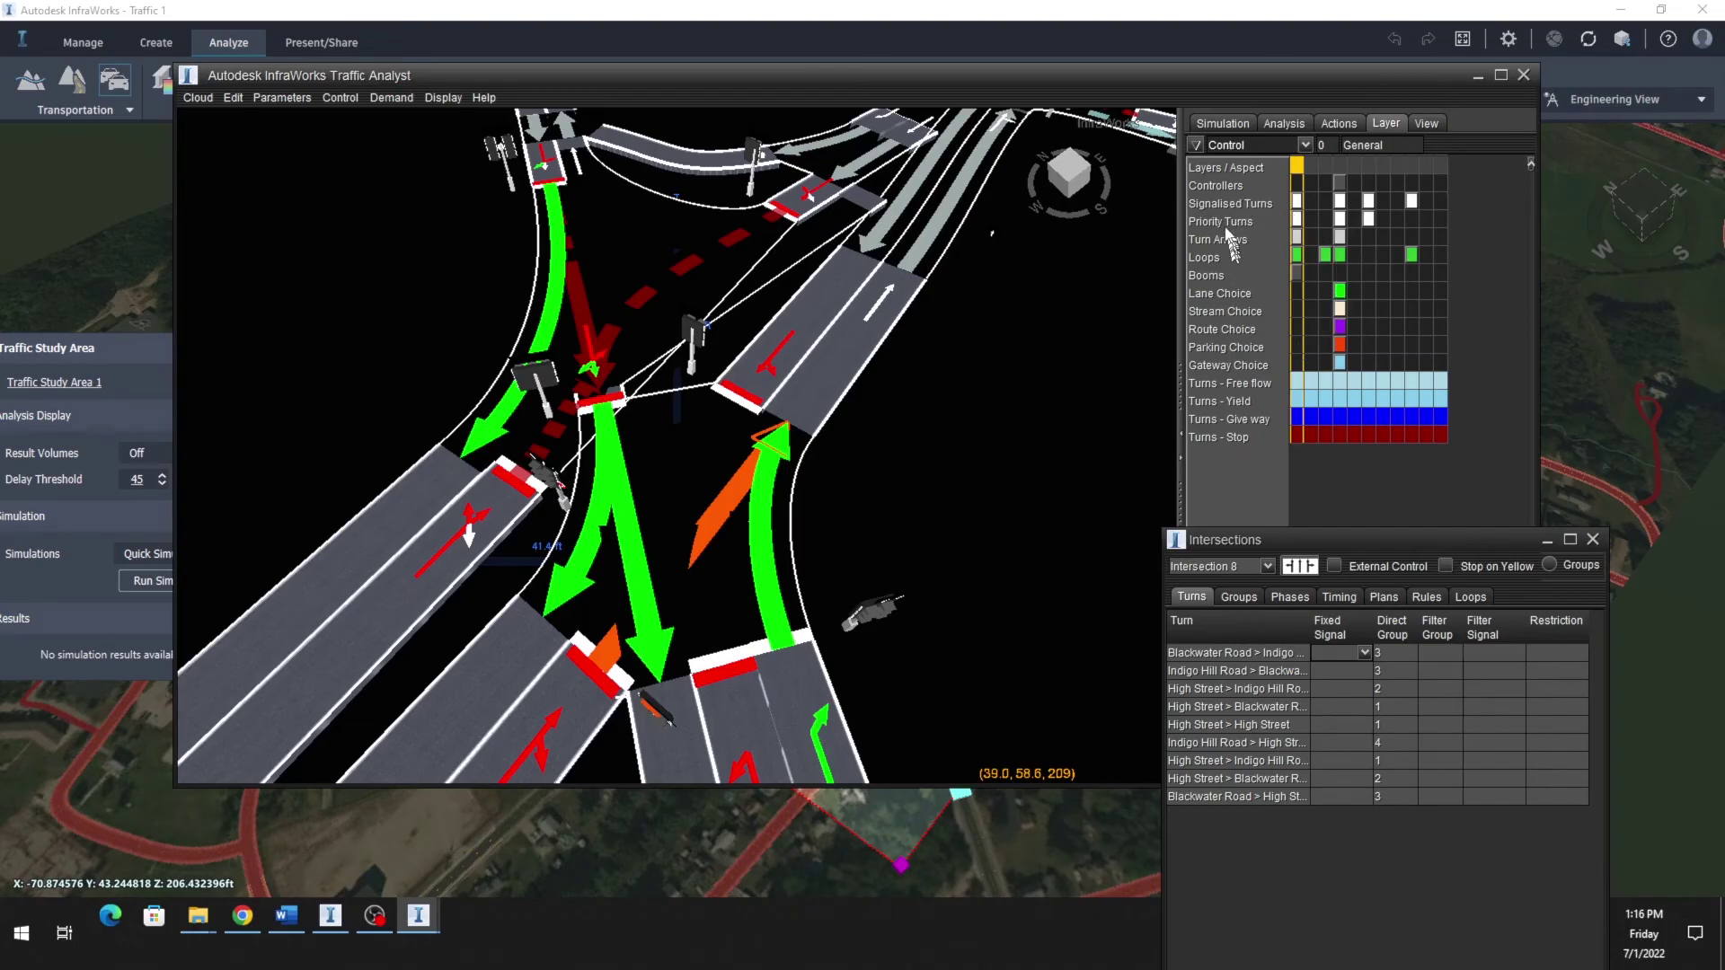
Step: Show the Controllers layer in the General aspect and inspect the signal plan diagrams beside the intersection
{"action": "left_click", "coordinate": [1296, 188]}
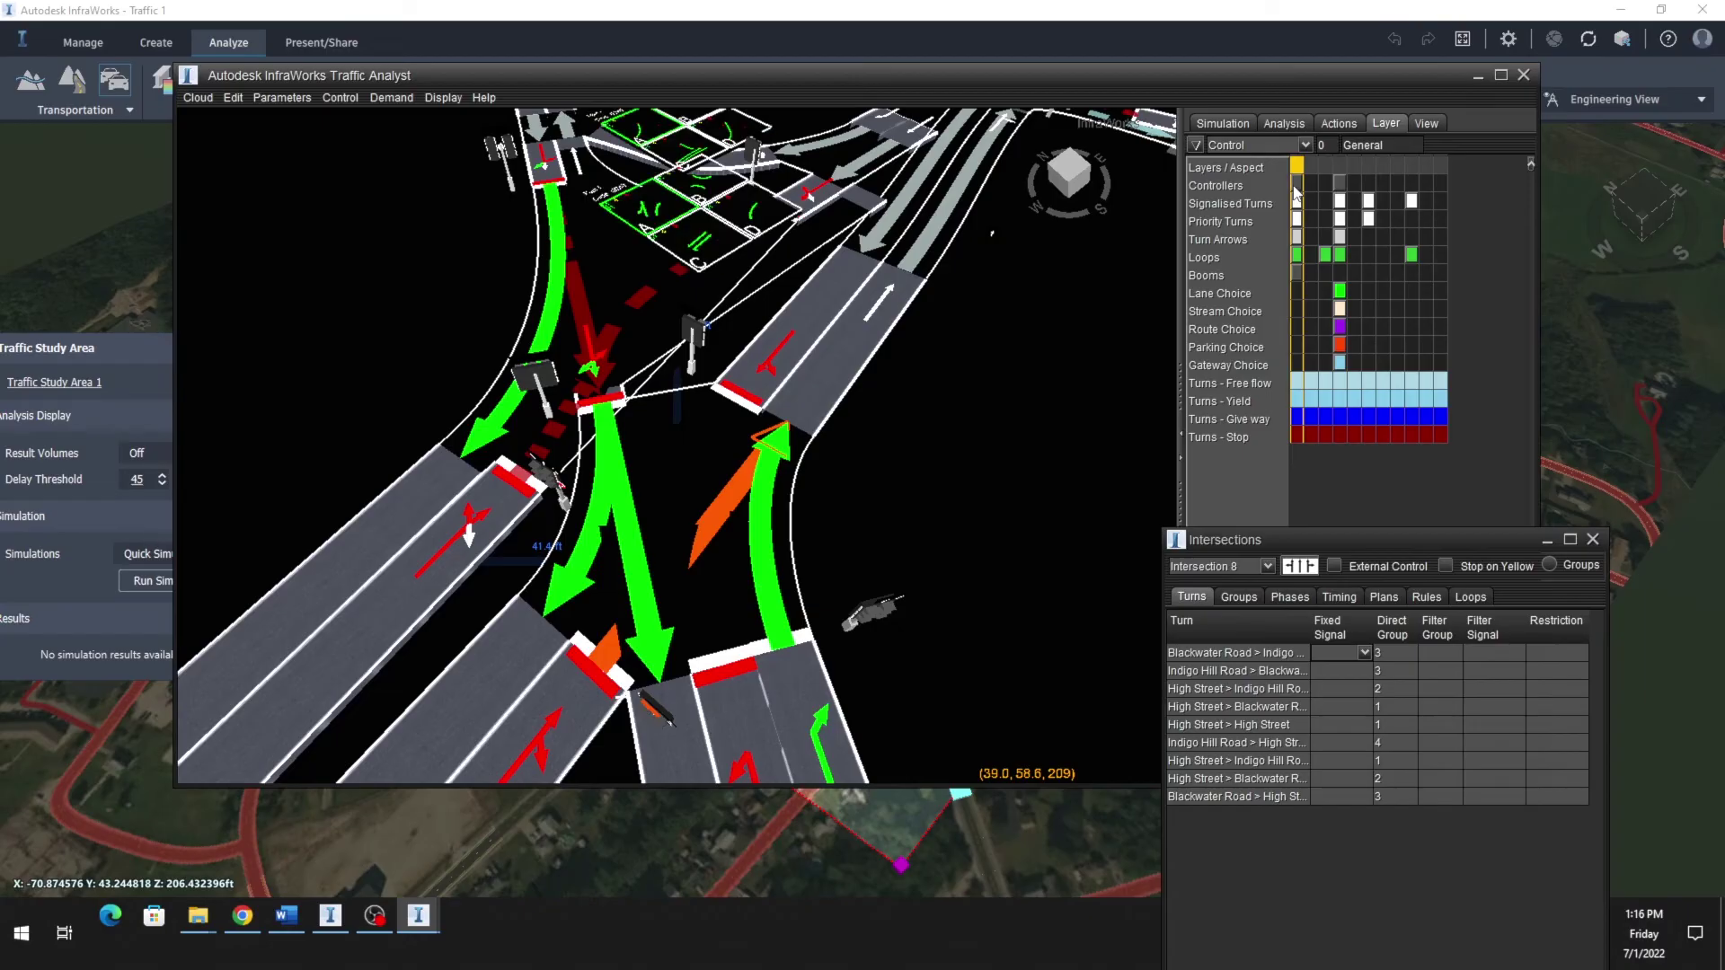
{"action": "left_click_drag", "start_coordinate": [804, 274], "coordinate": [717, 862]}
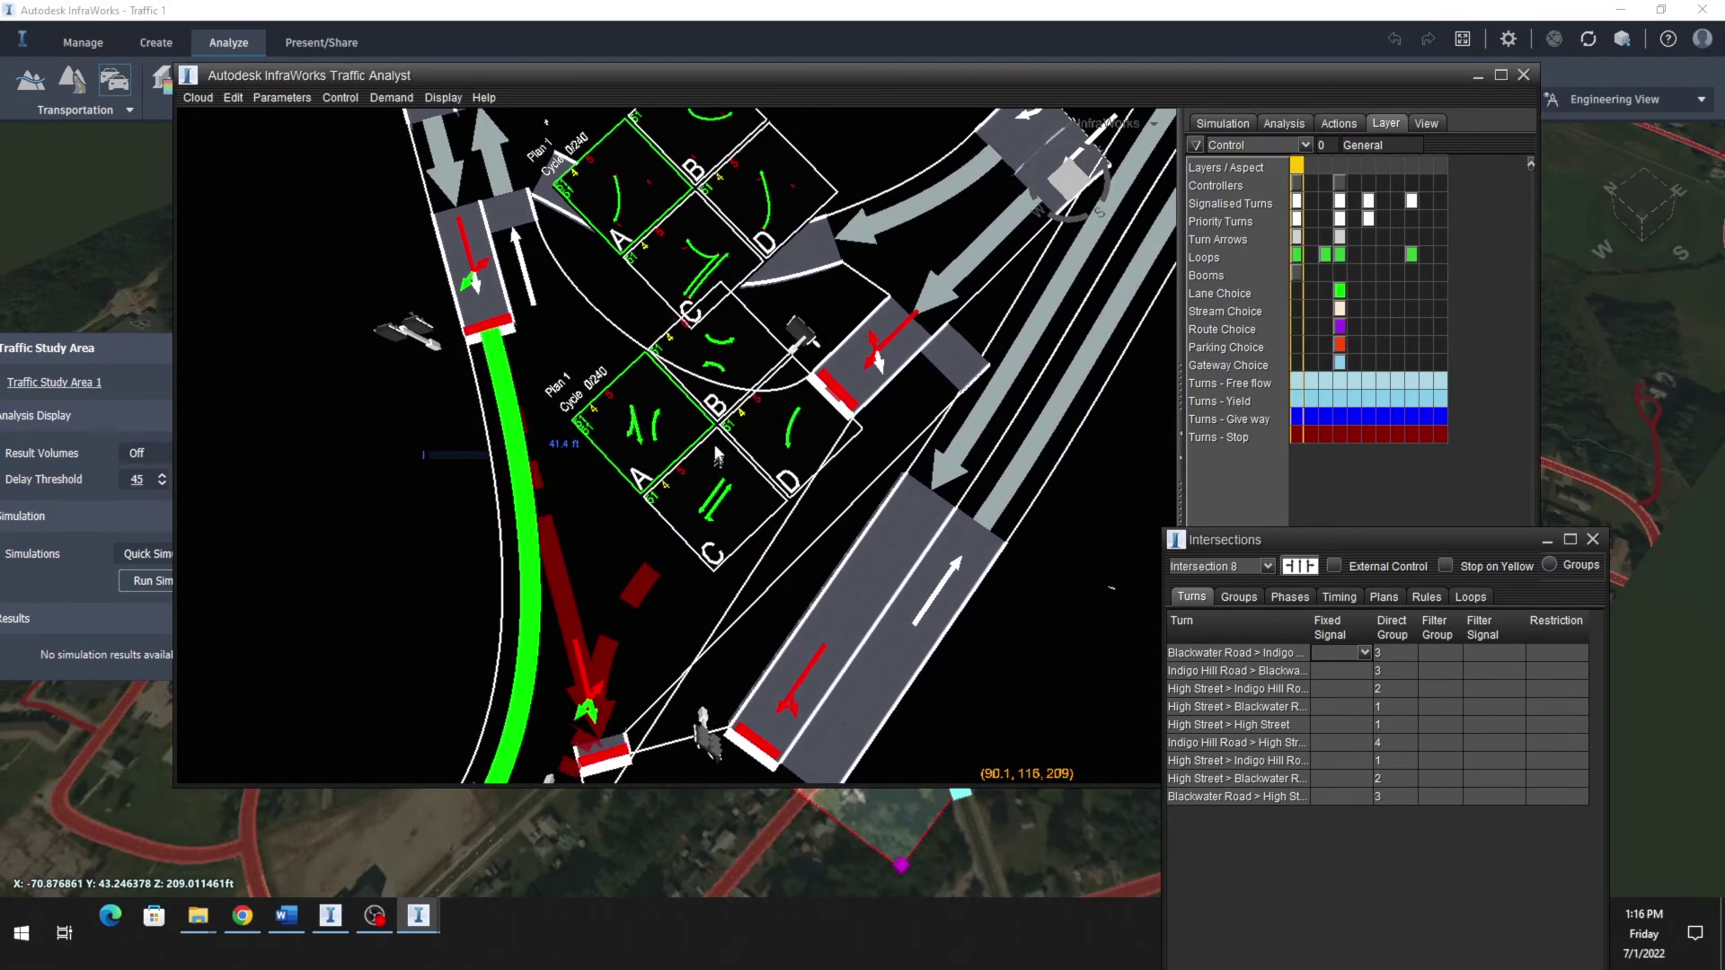
{"action": "scroll", "coordinate": [723, 477], "scroll_direction": "down", "scroll_amount": 3}
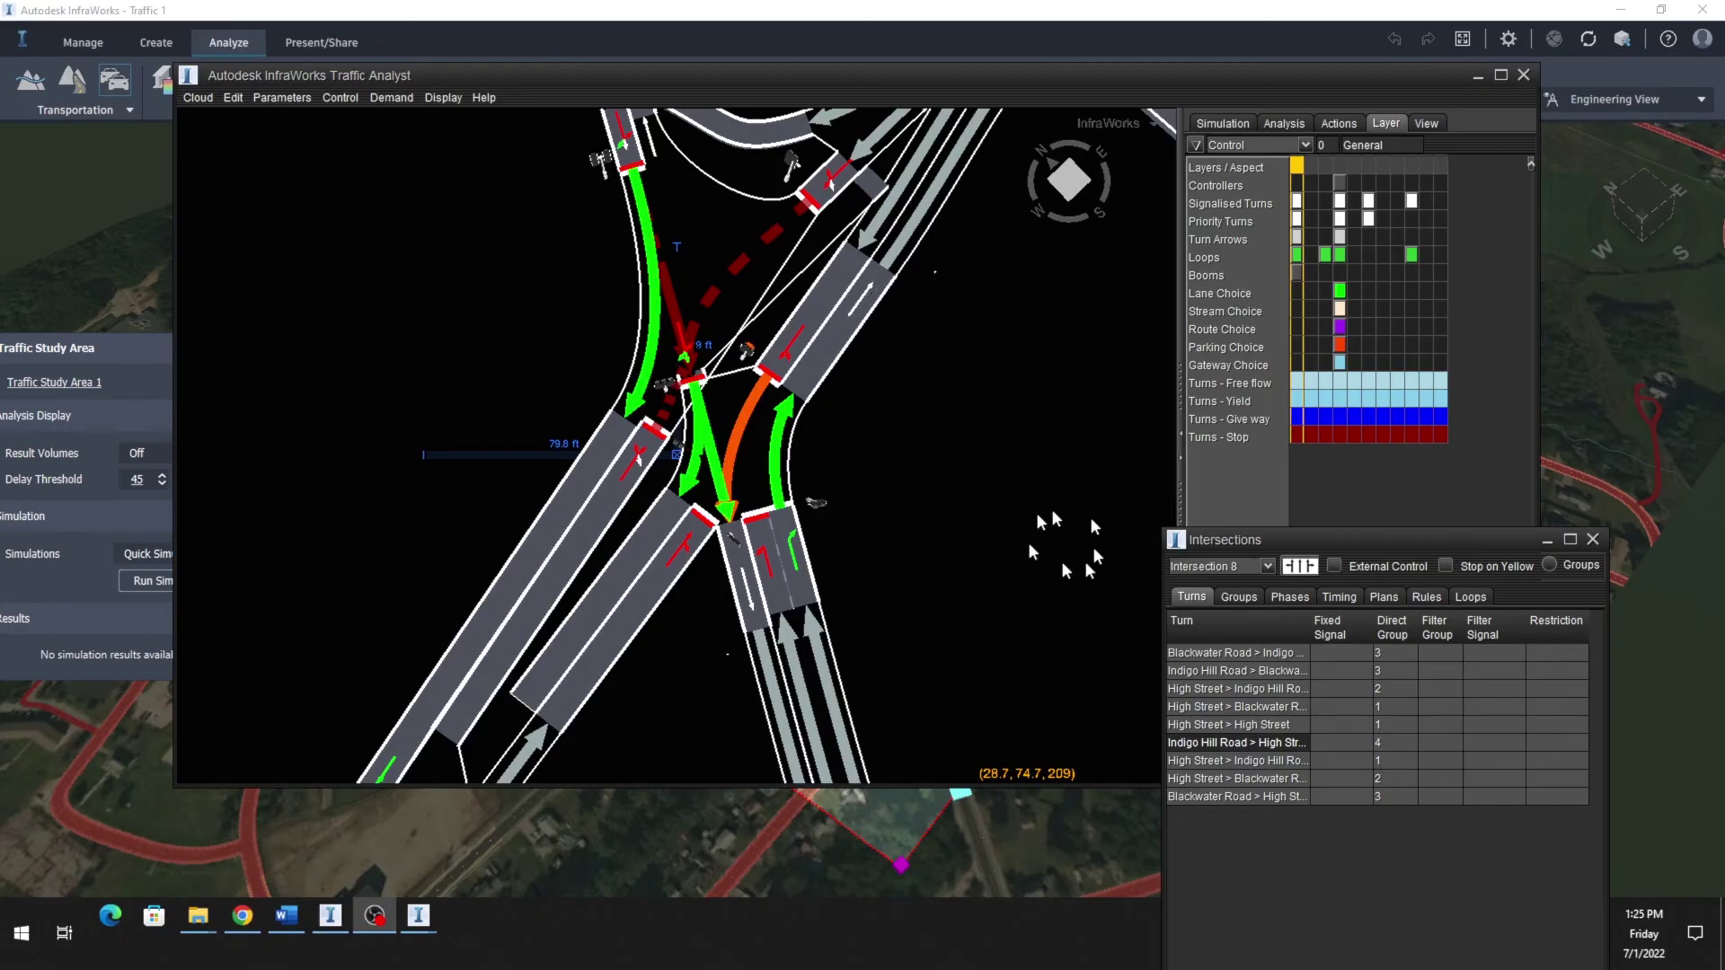
Step: Compare Intersection 8's Indigo Hill Road to High Street turn with the High Street turns in direct groups 1 and 2
{"action": "left_click_drag", "start_coordinate": [1357, 539], "coordinate": [1341, 448]}
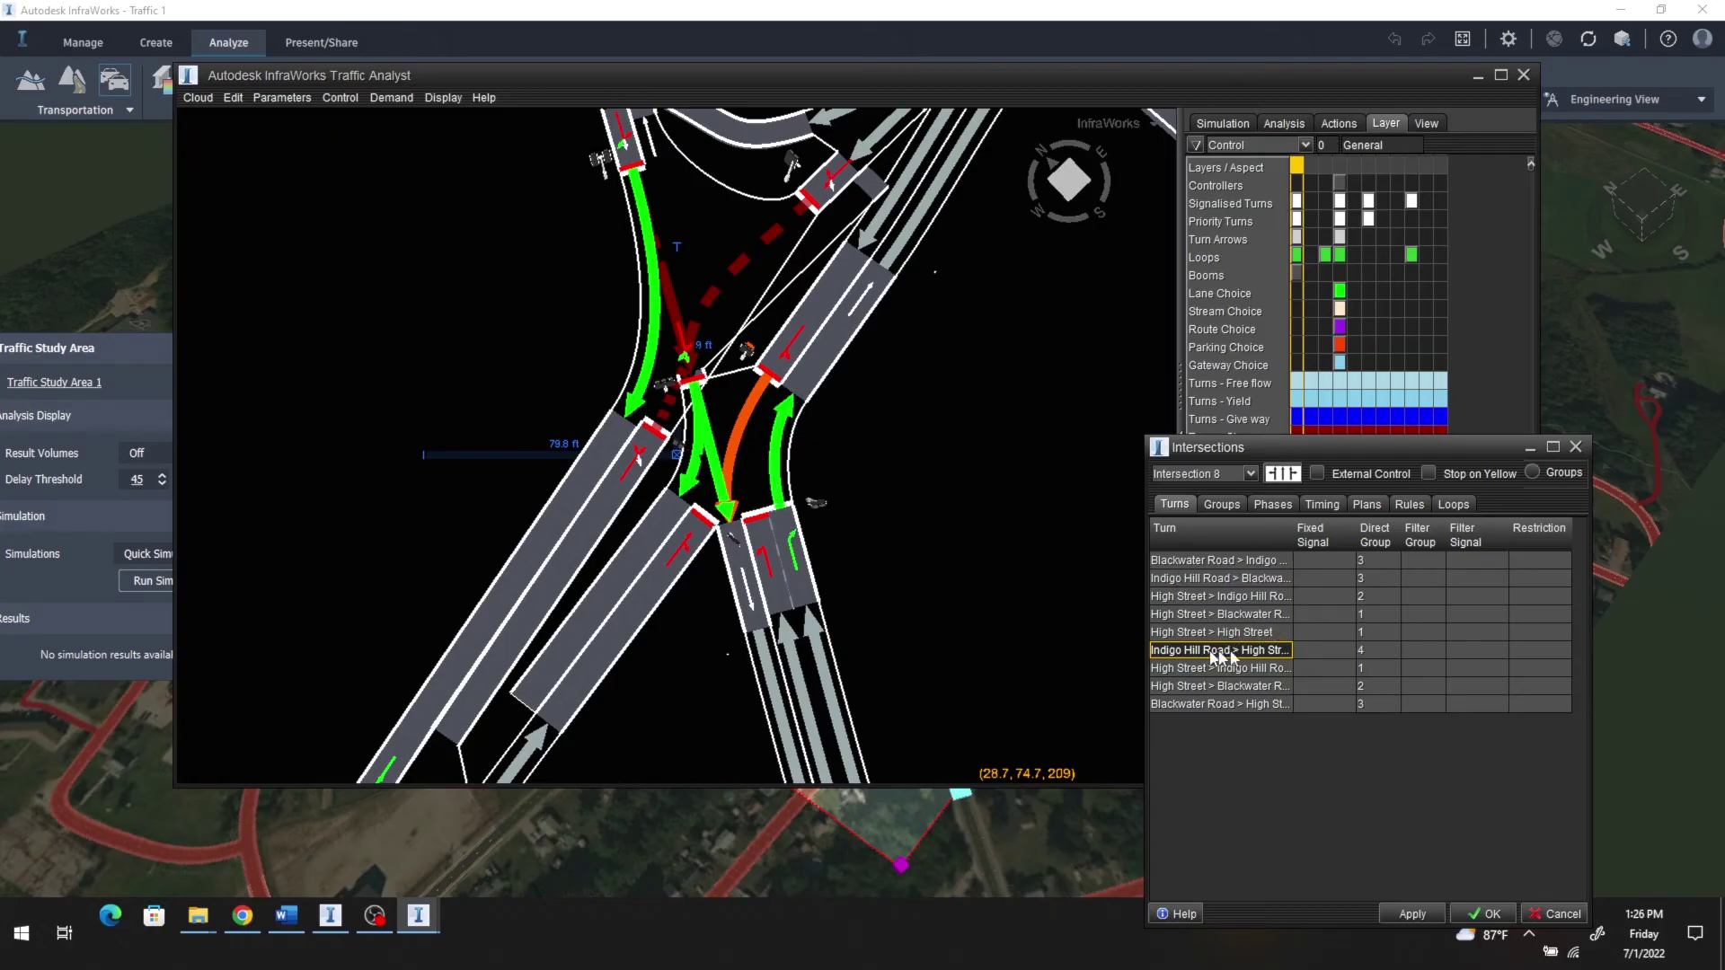
{"action": "left_click", "coordinate": [1244, 669]}
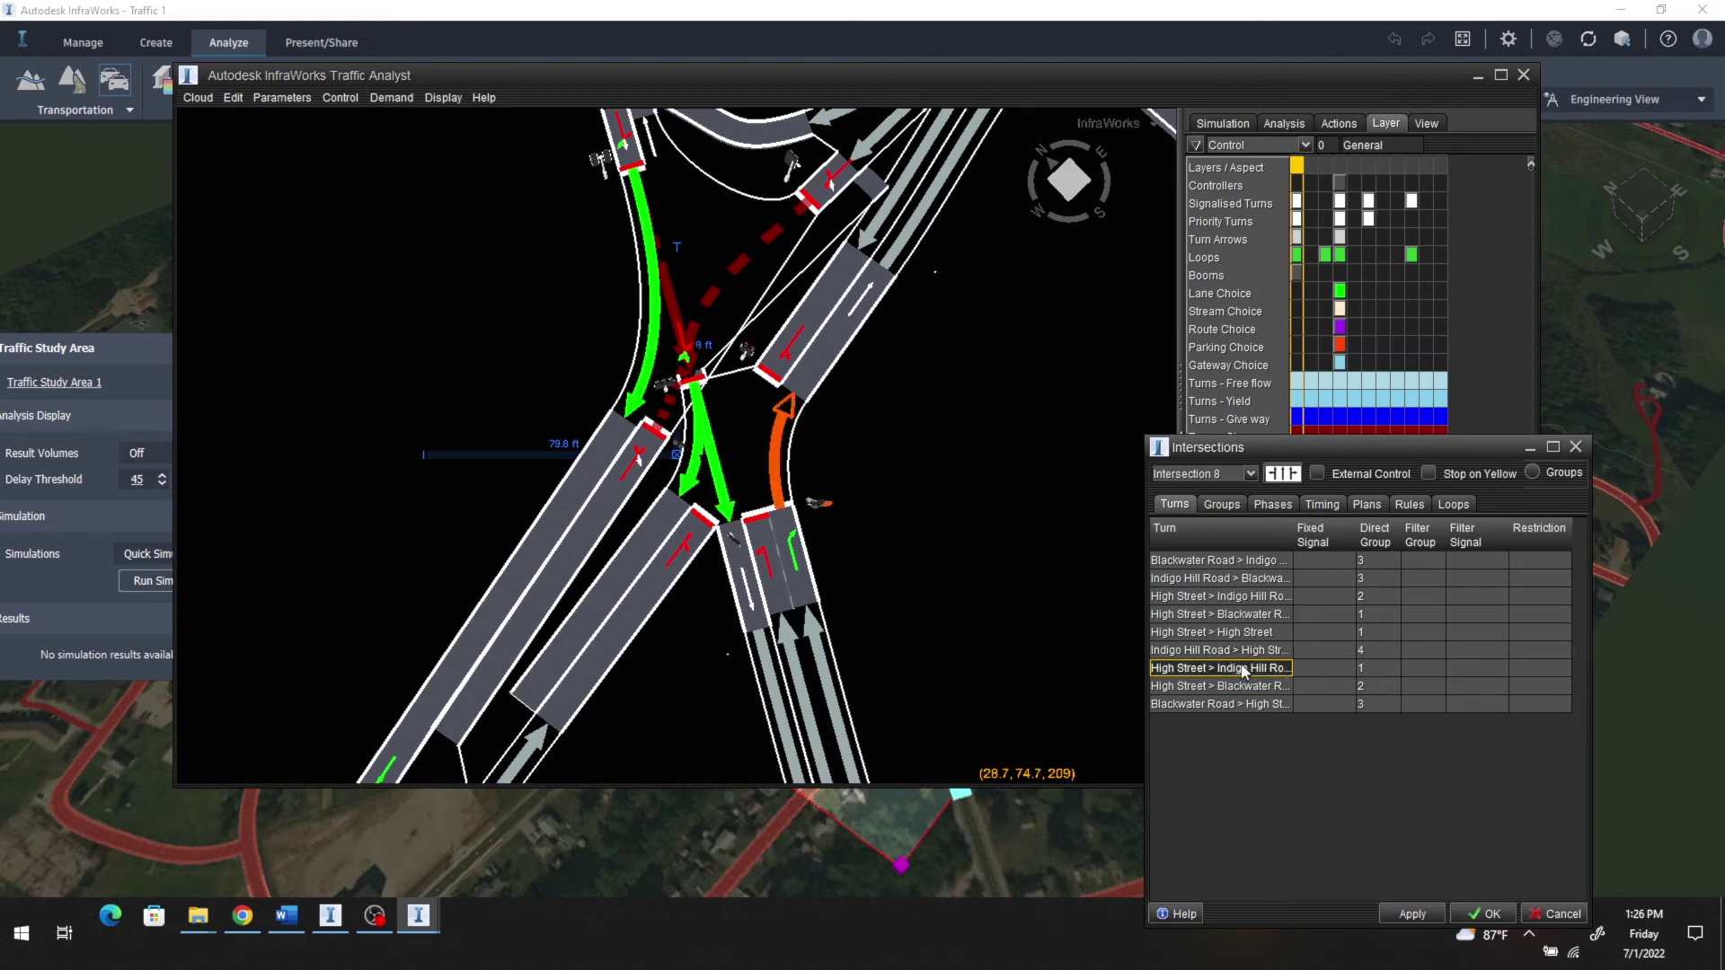
{"action": "left_click", "coordinate": [1231, 651]}
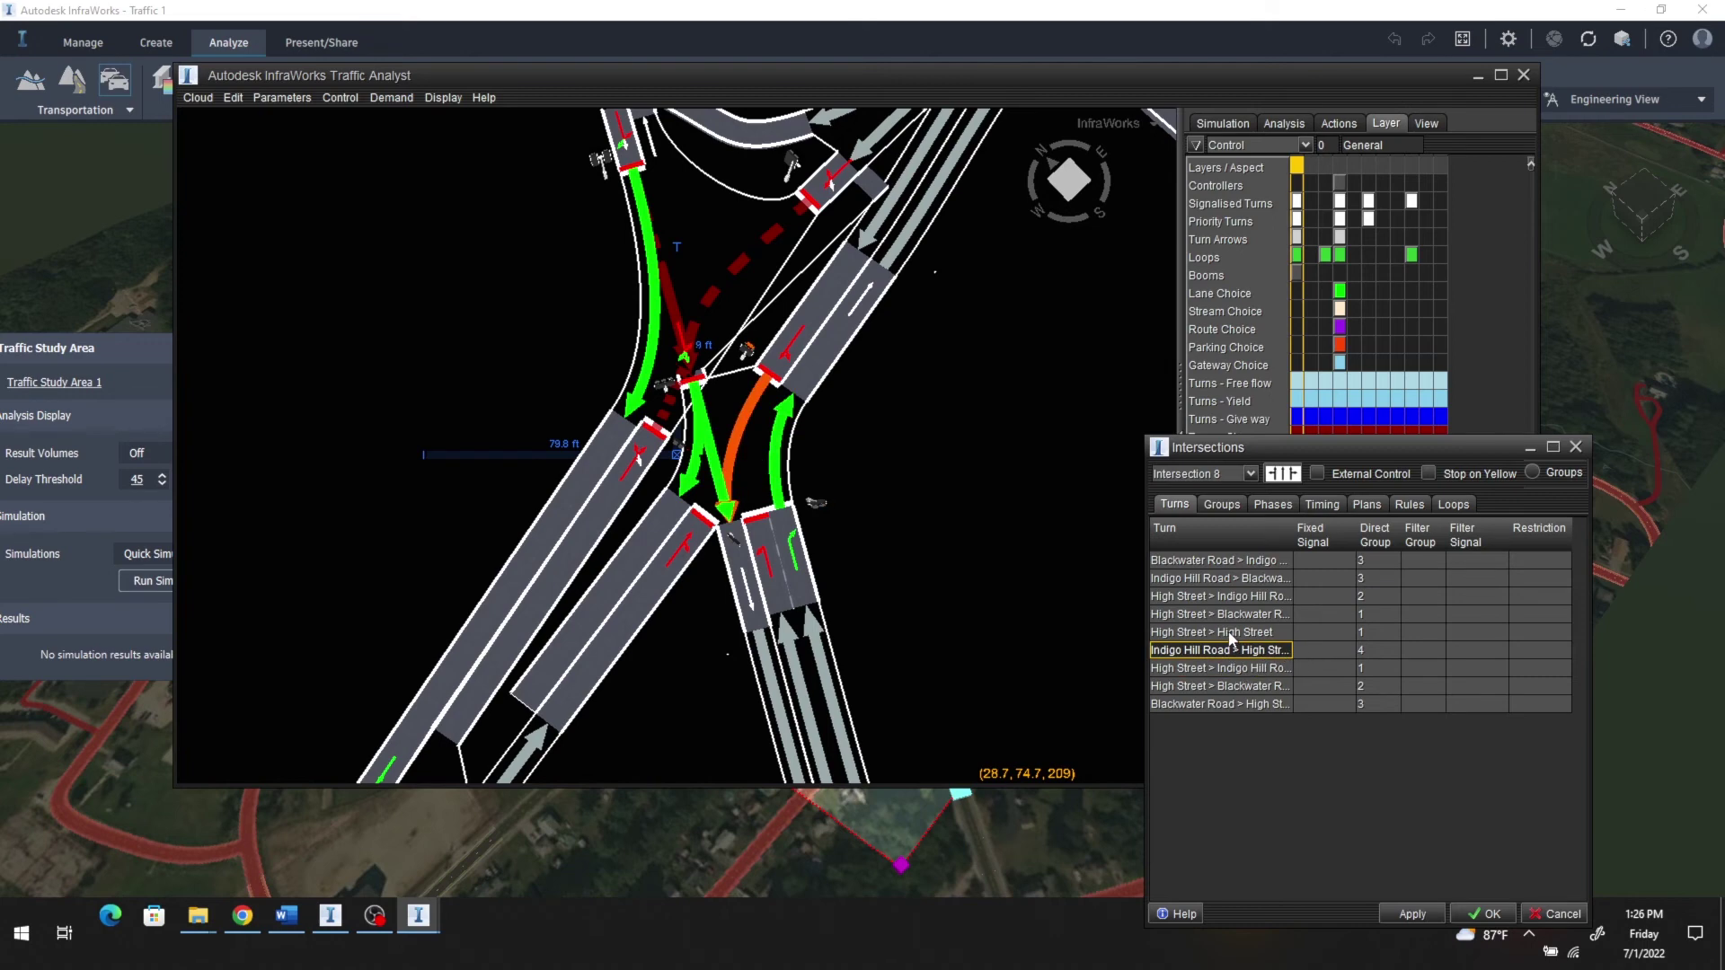
{"action": "left_click", "coordinate": [1231, 633]}
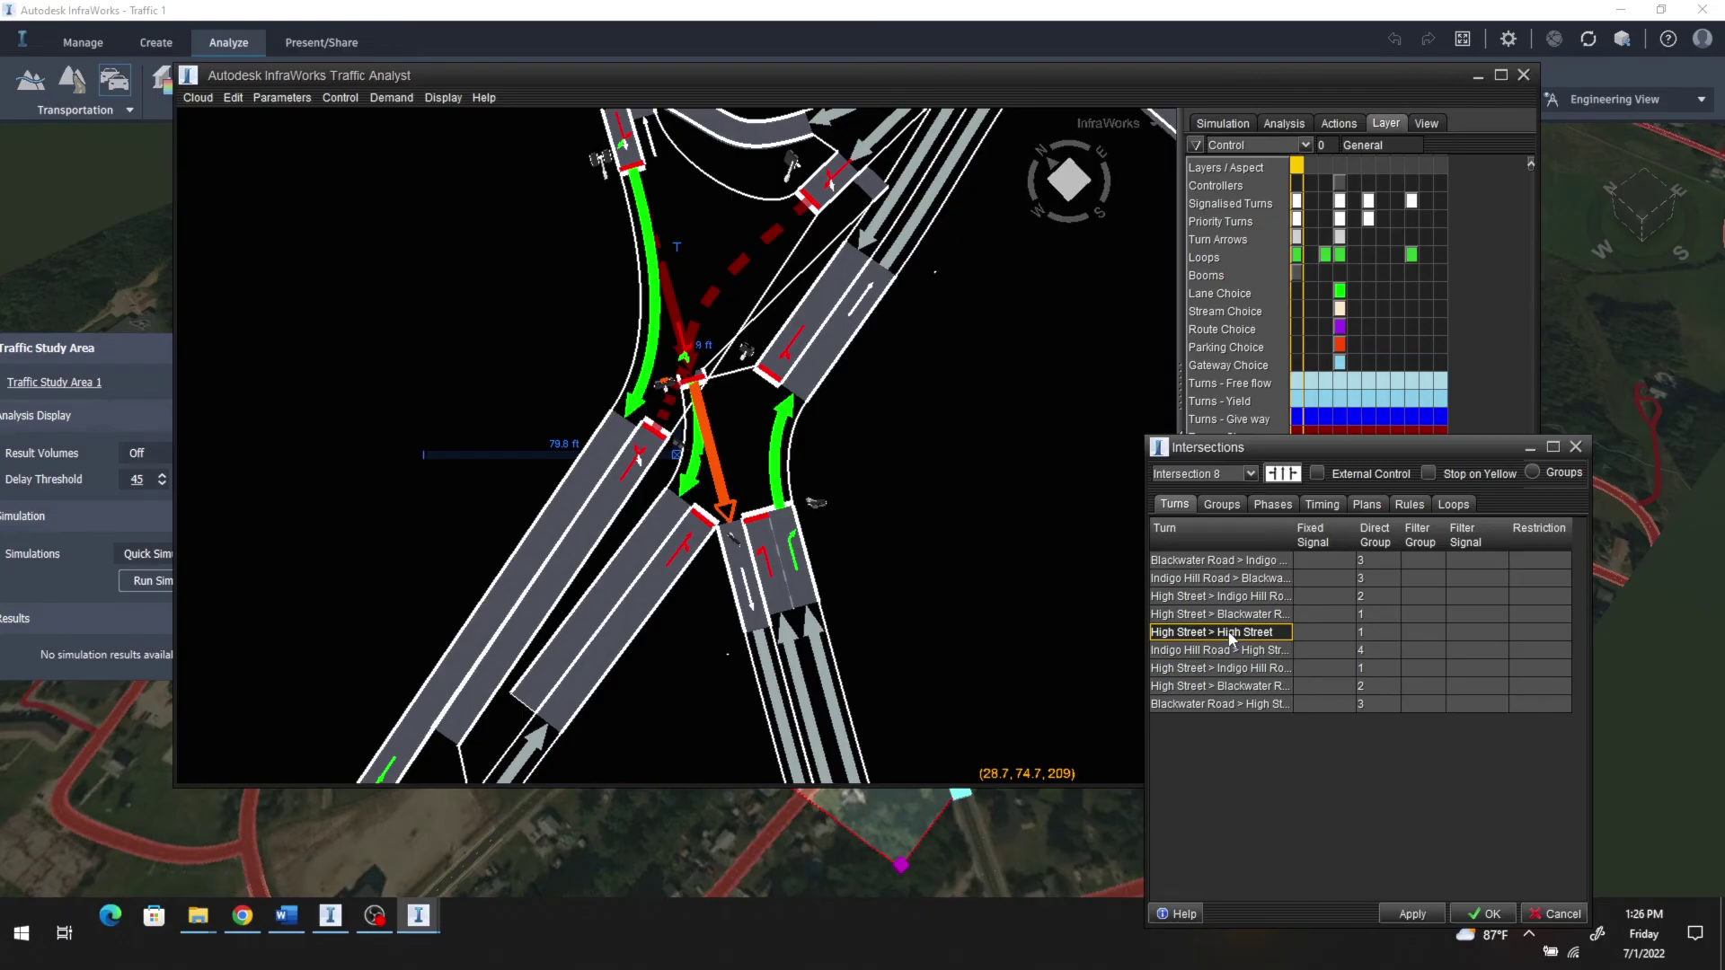
{"action": "left_click", "coordinate": [1231, 615]}
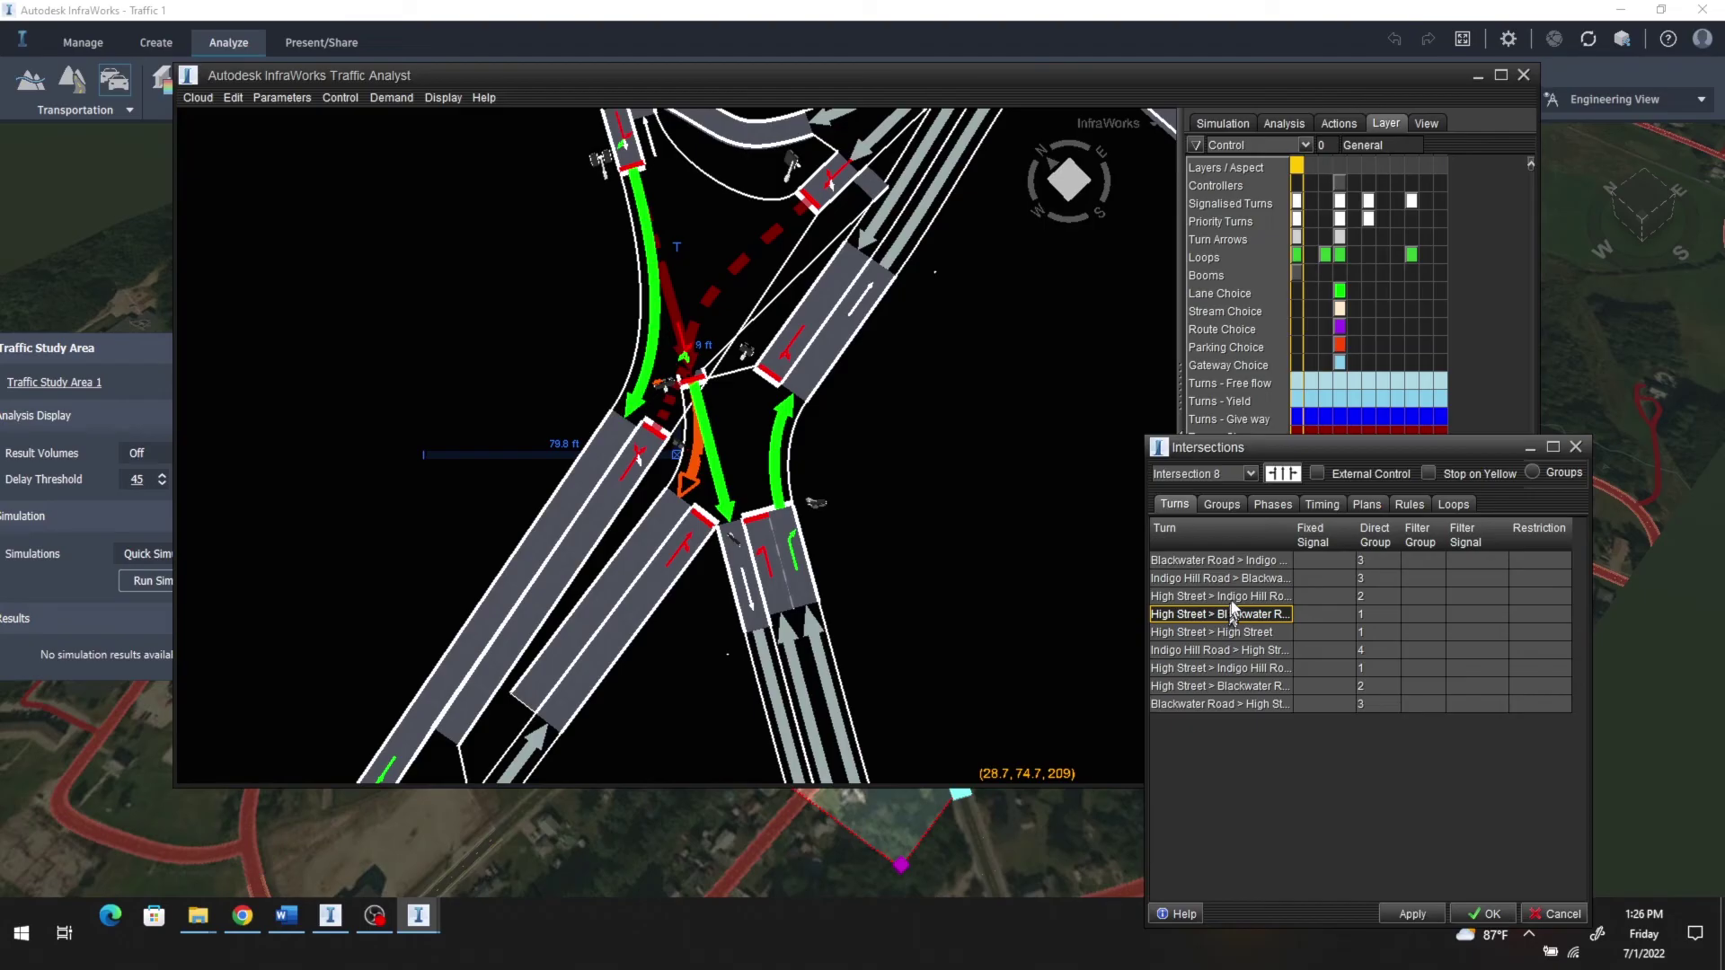
{"action": "left_click", "coordinate": [1233, 598]}
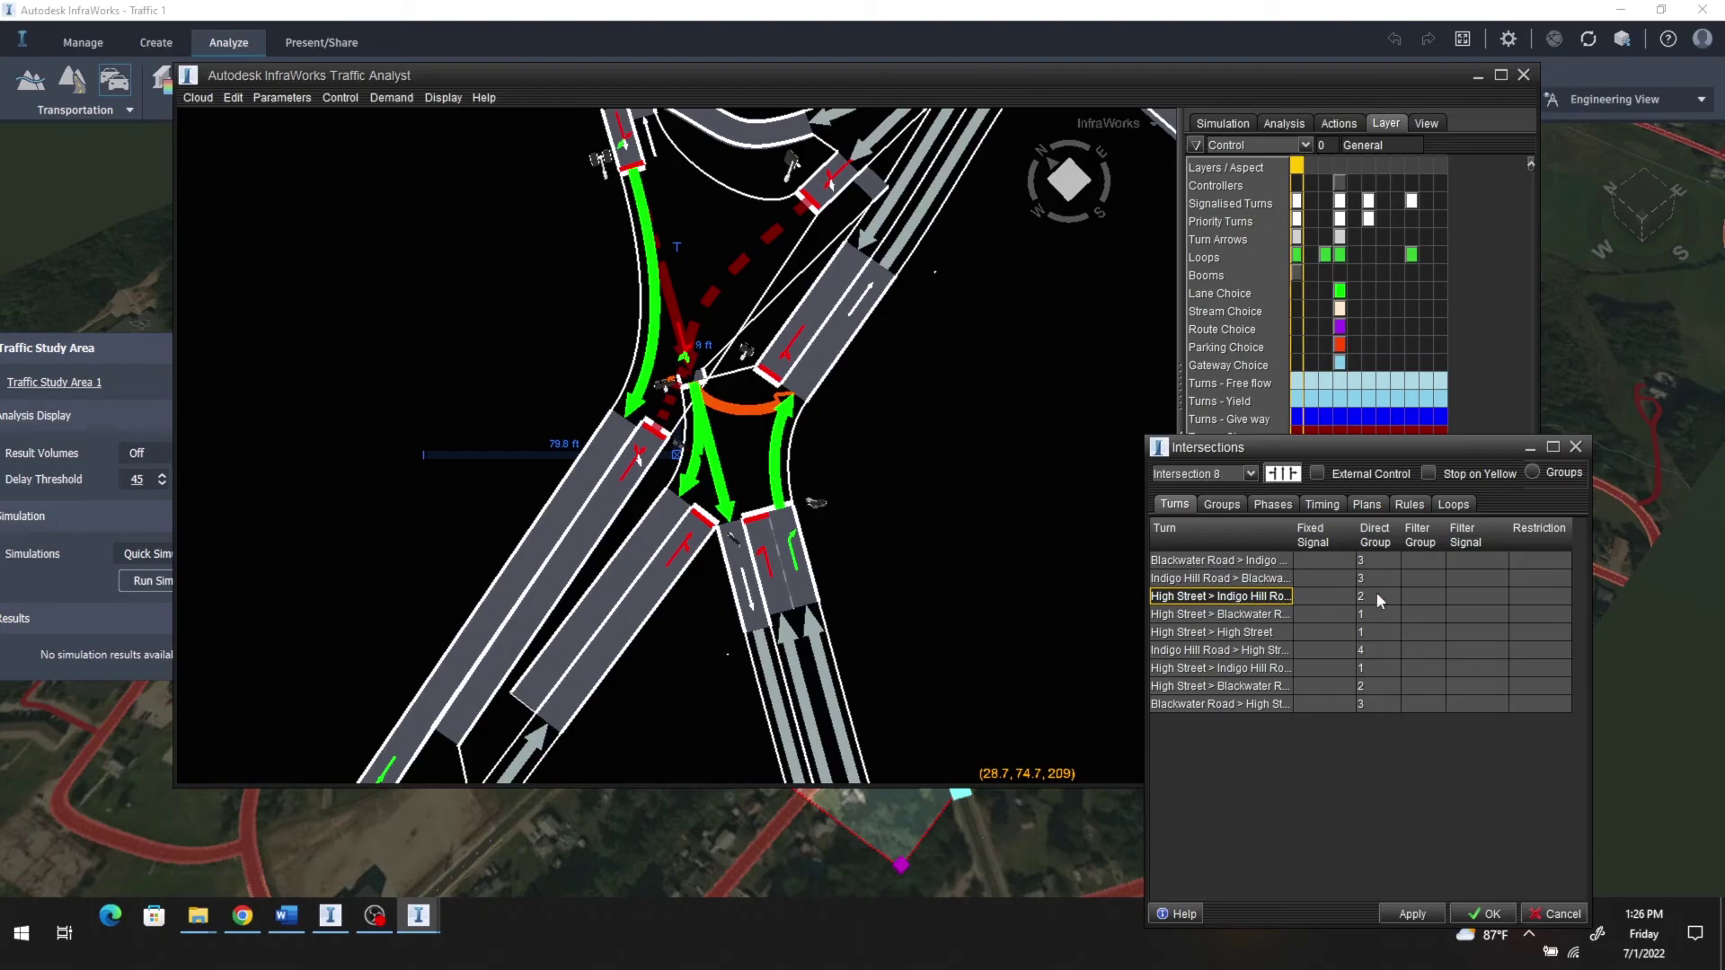
Step: Compare High Street's turns to High Street and Indigo Hill Road, and review the latter's filter group options without choosing one
{"action": "left_click", "coordinate": [1267, 617]}
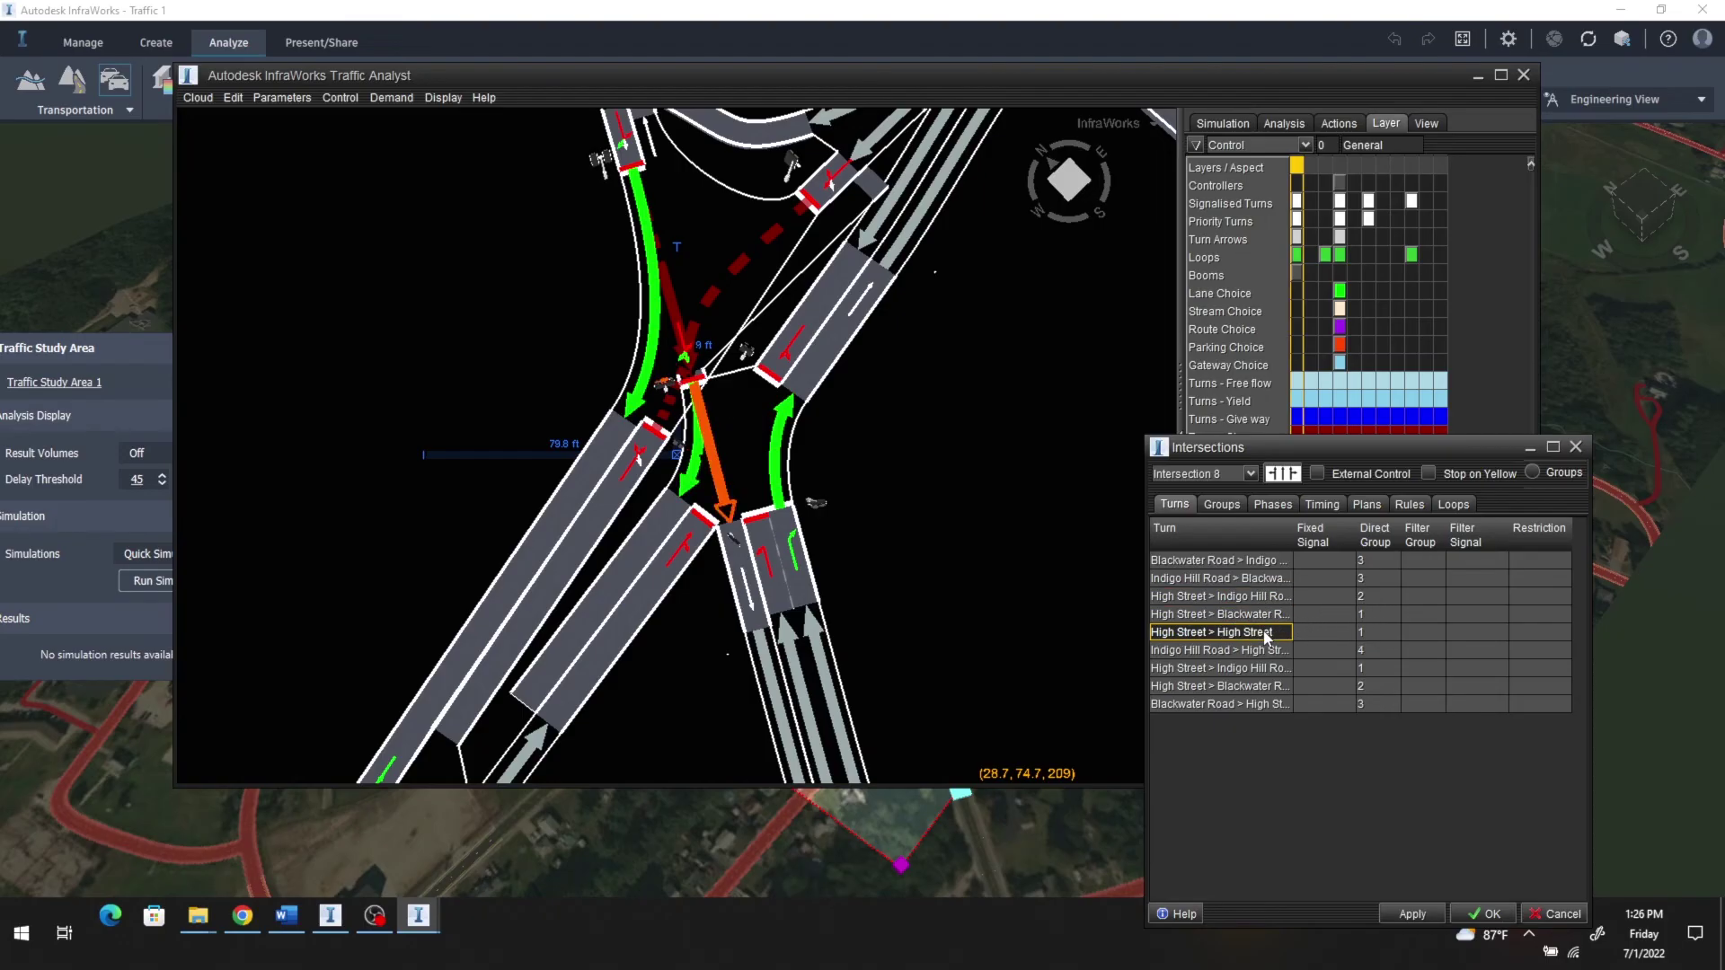
{"action": "left_click", "coordinate": [1224, 600]}
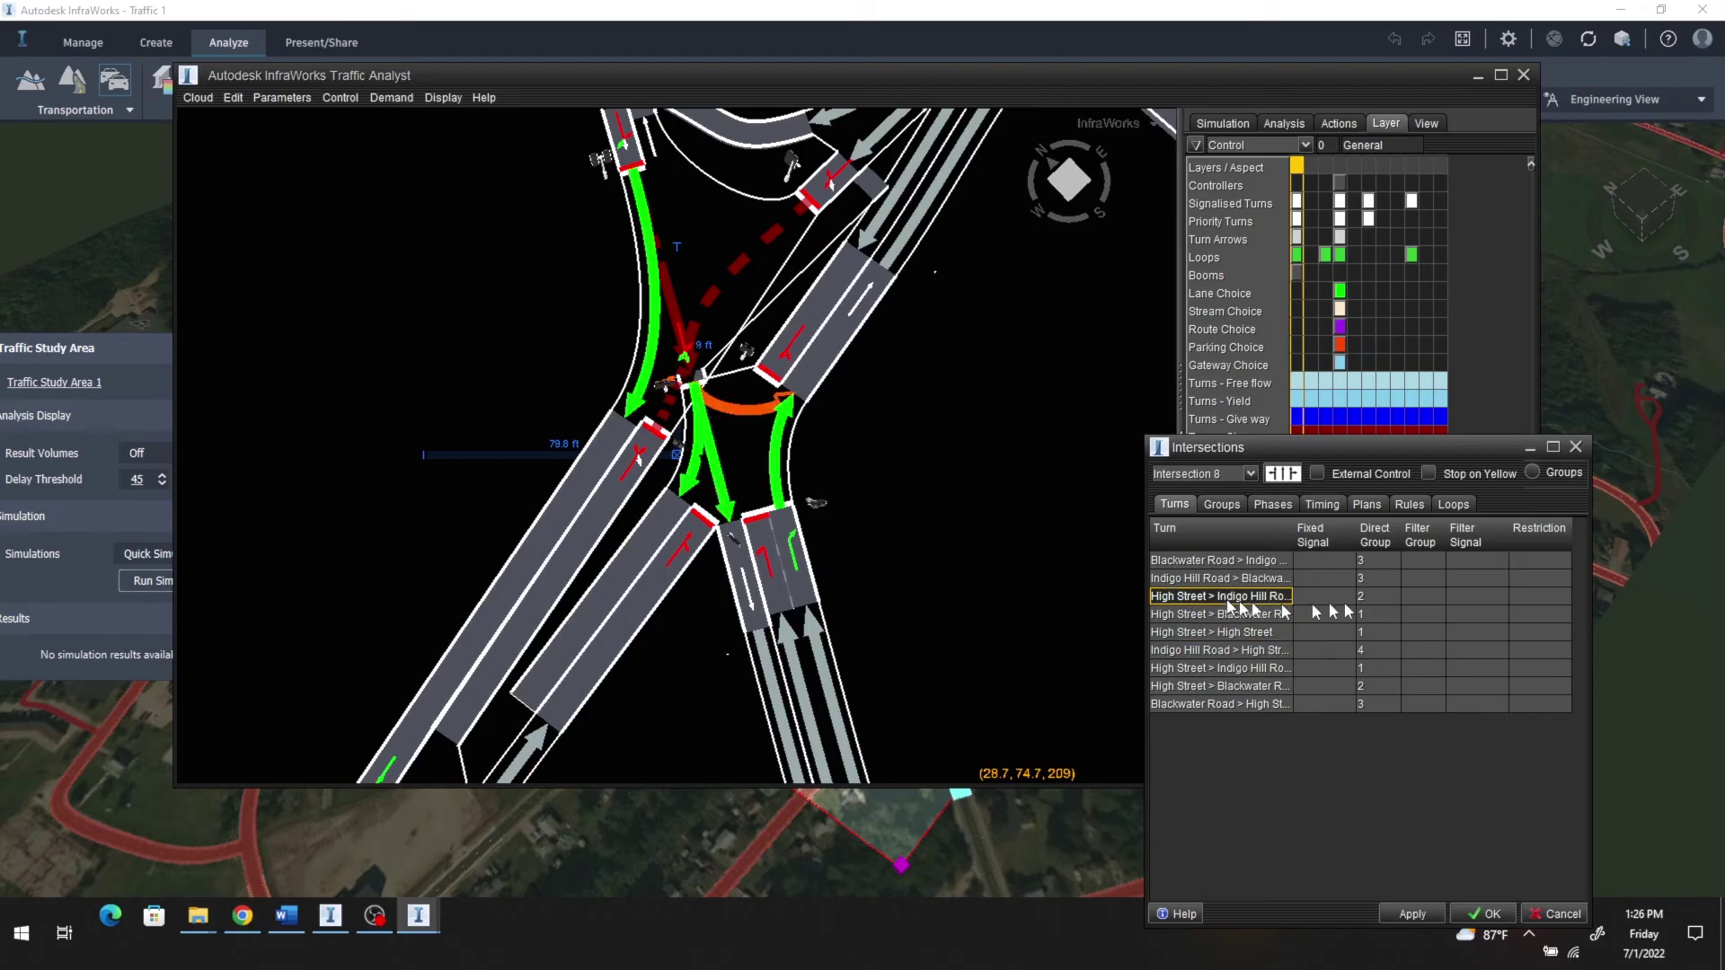
{"action": "left_click", "coordinate": [1441, 606]}
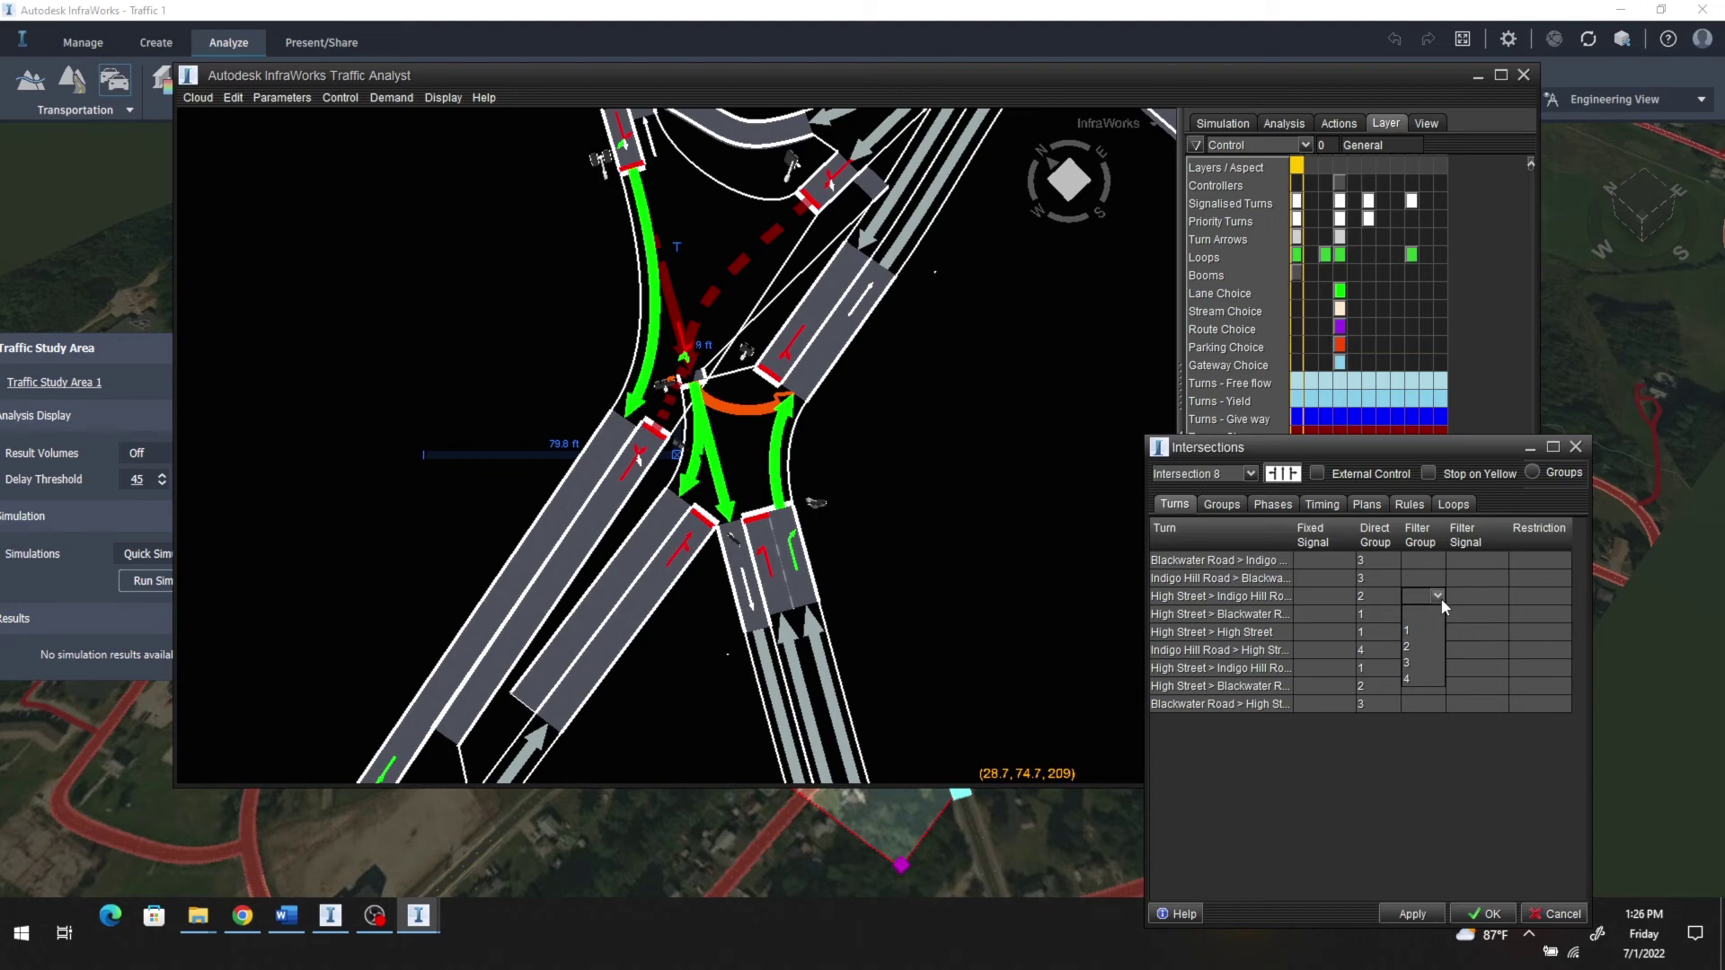
{"action": "left_click", "coordinate": [1435, 632]}
{"action": "left_click", "coordinate": [1435, 597]}
{"action": "left_click", "coordinate": [1437, 596]}
Step: Add a fifth phase to Intersection 8's signal timing in Plan 1
{"action": "left_click", "coordinate": [1322, 506]}
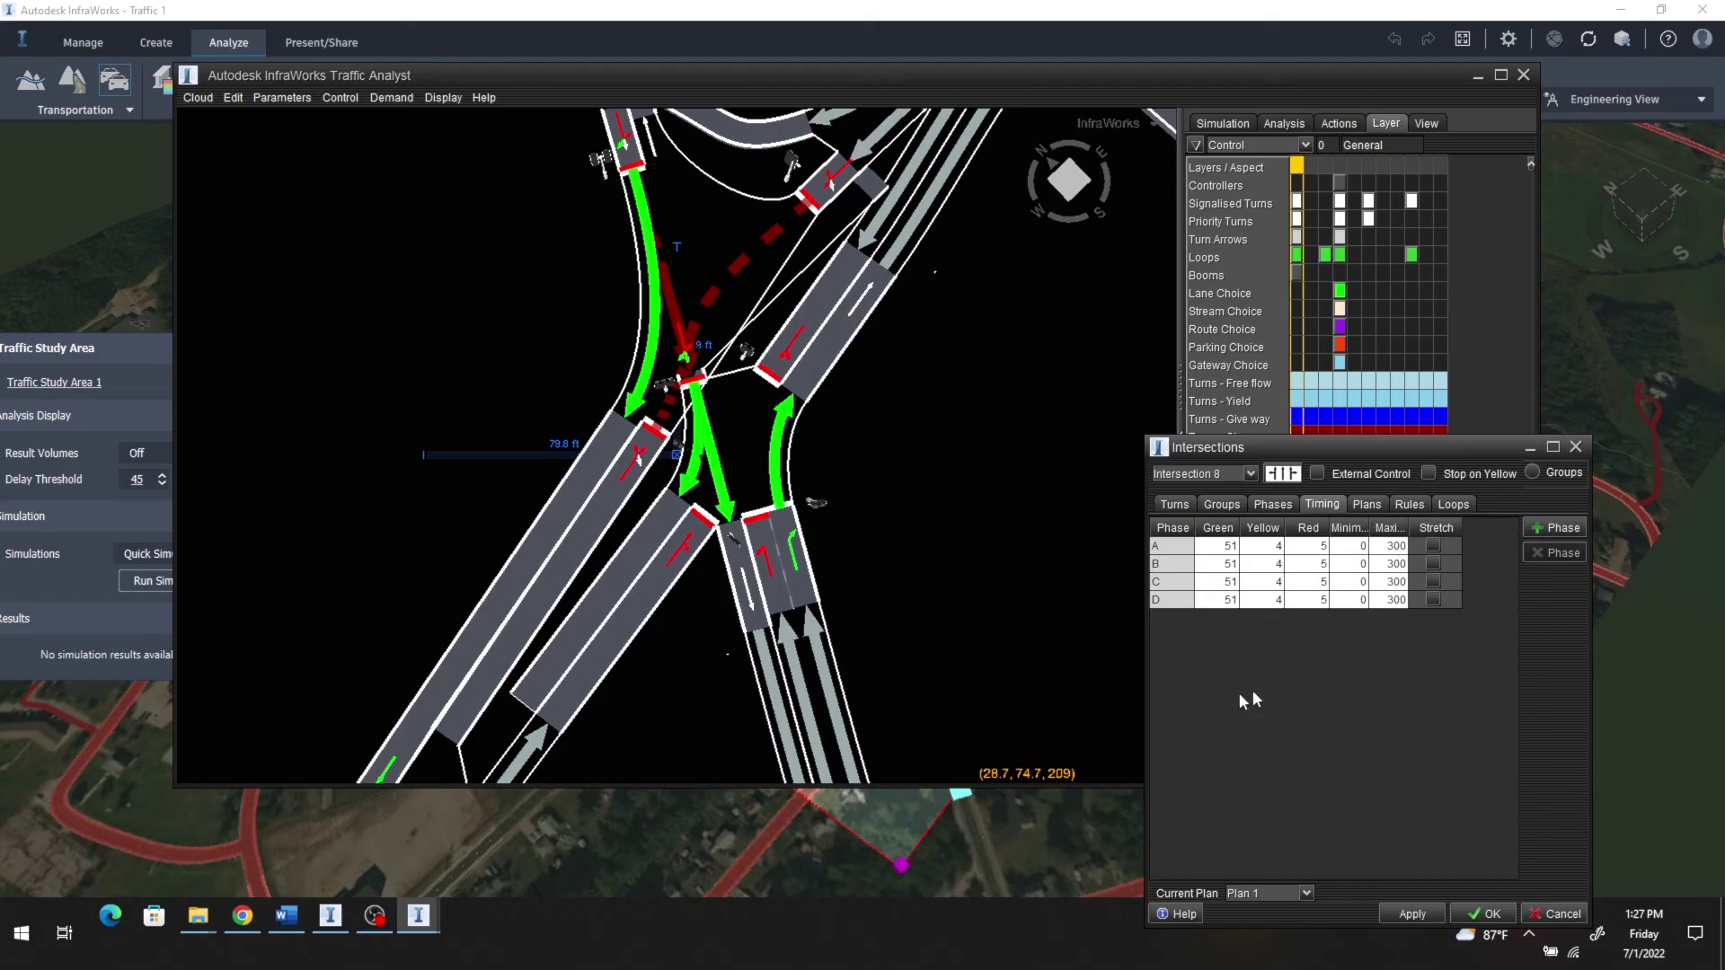
{"action": "left_click", "coordinate": [1535, 532]}
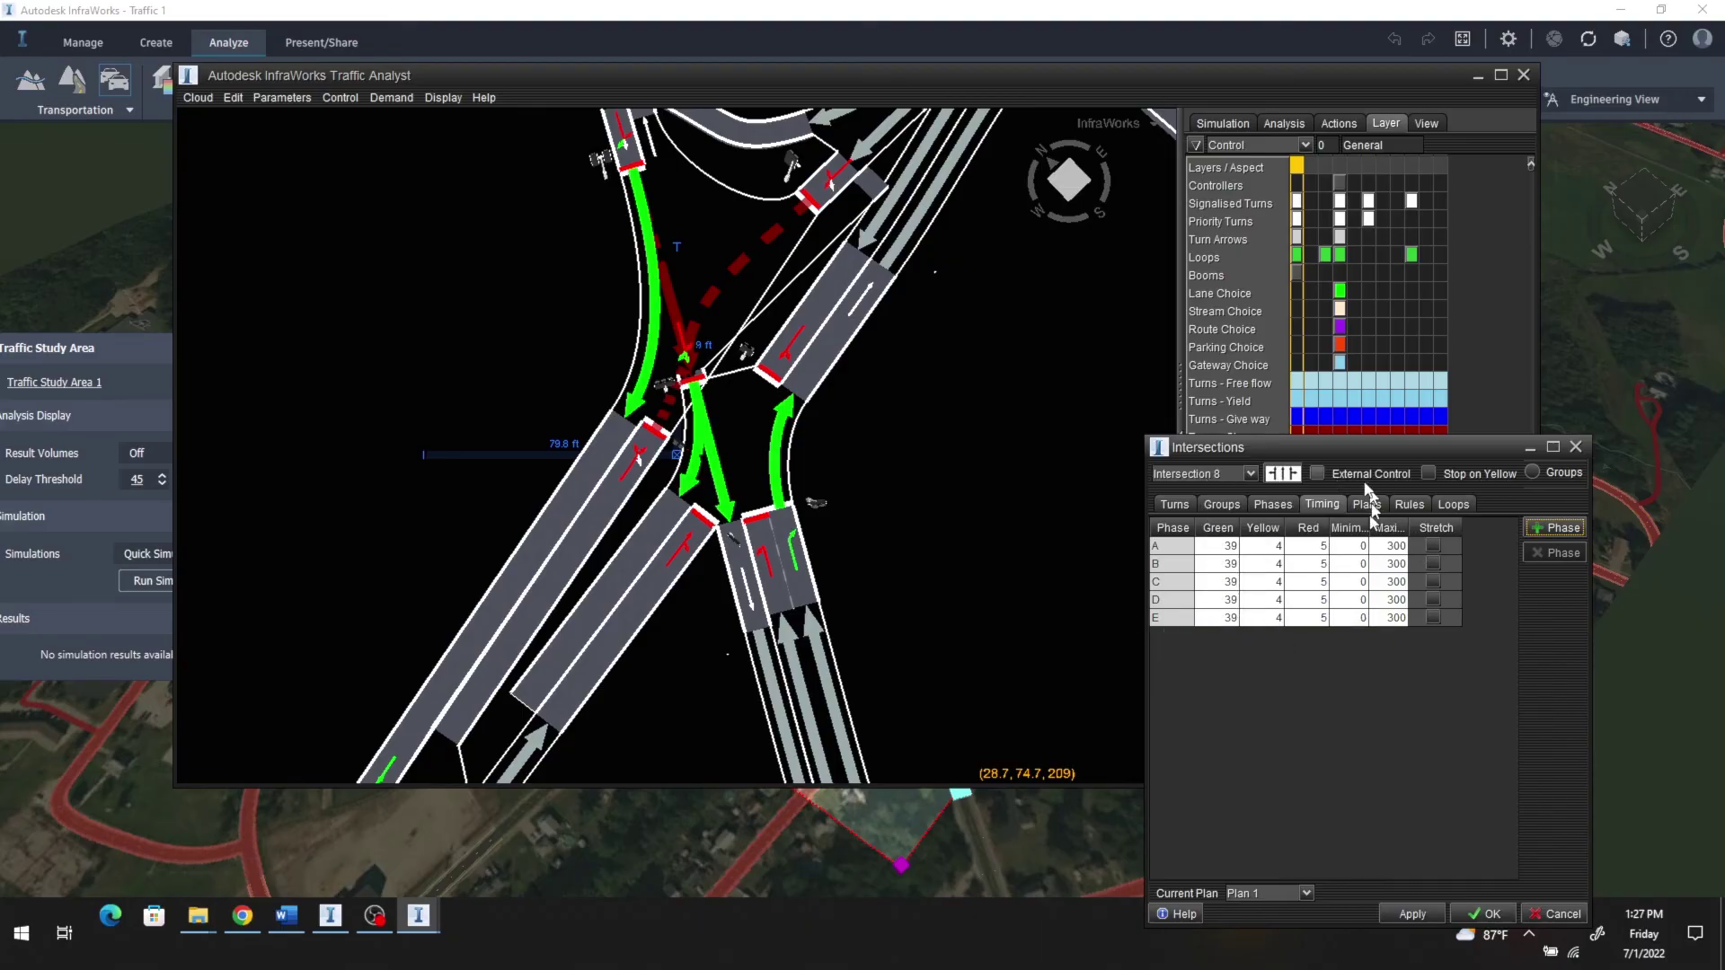
Step: Open Intersection 8's turn lanes and try Lane 2 of High Street NE closed to all turns and as right turn only
{"action": "left_click", "coordinate": [1285, 479]}
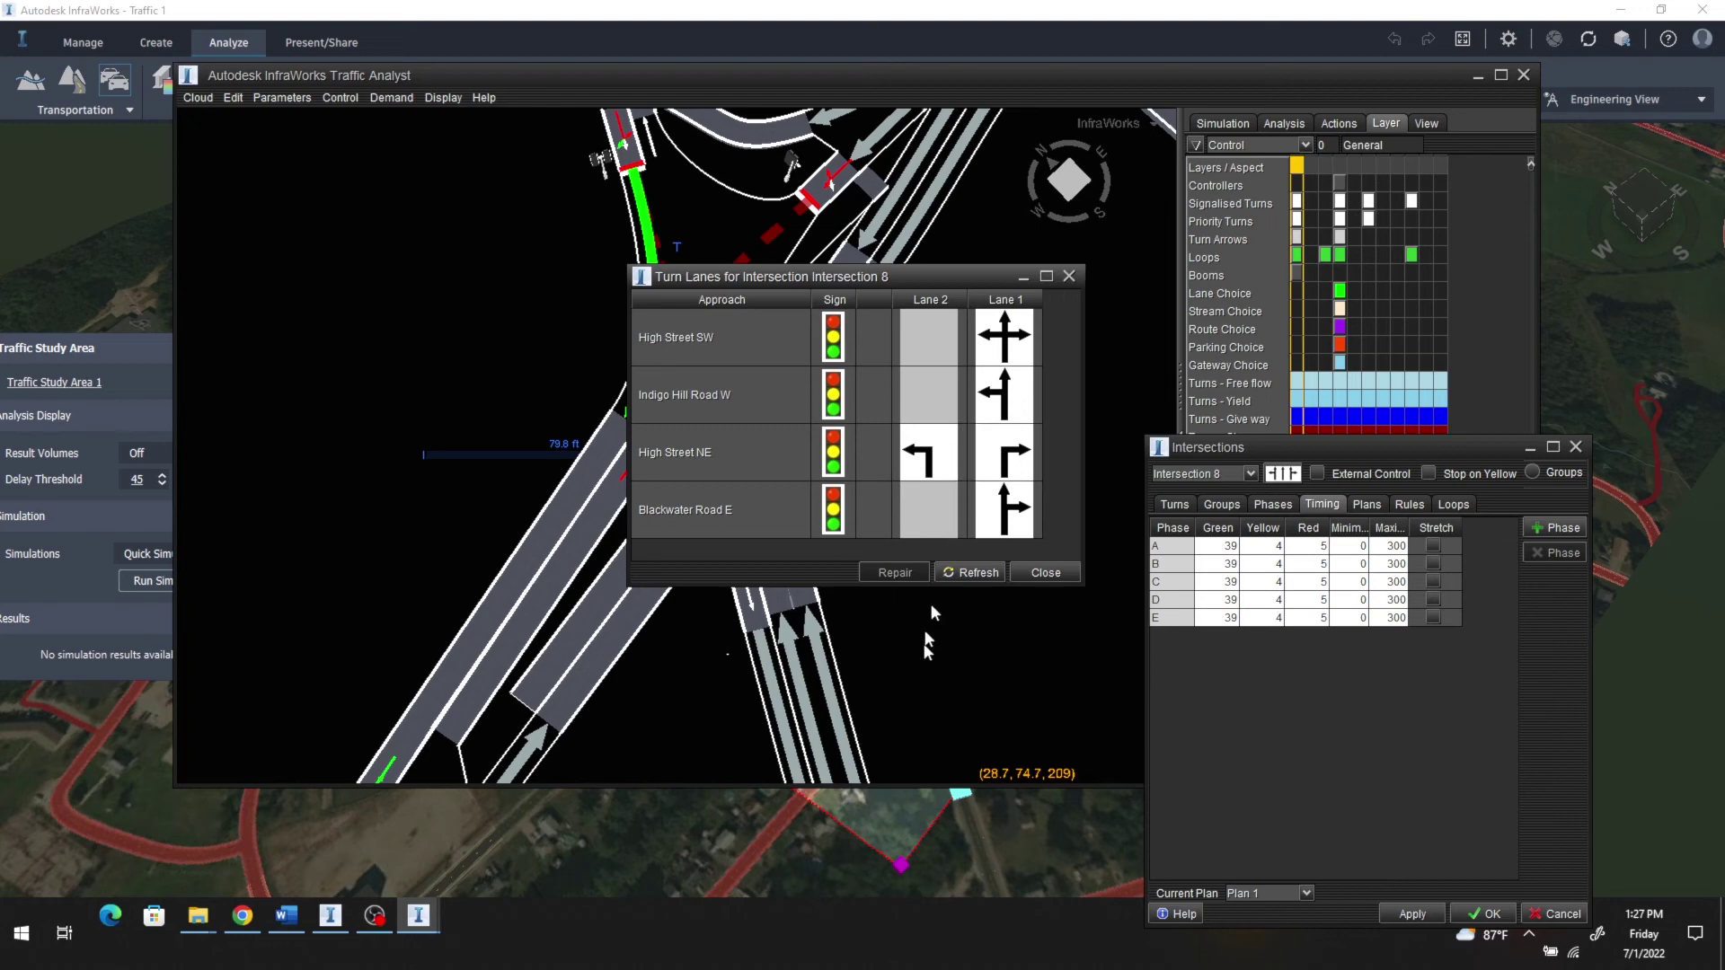
{"action": "left_click_drag", "start_coordinate": [923, 282], "coordinate": [1335, 243]}
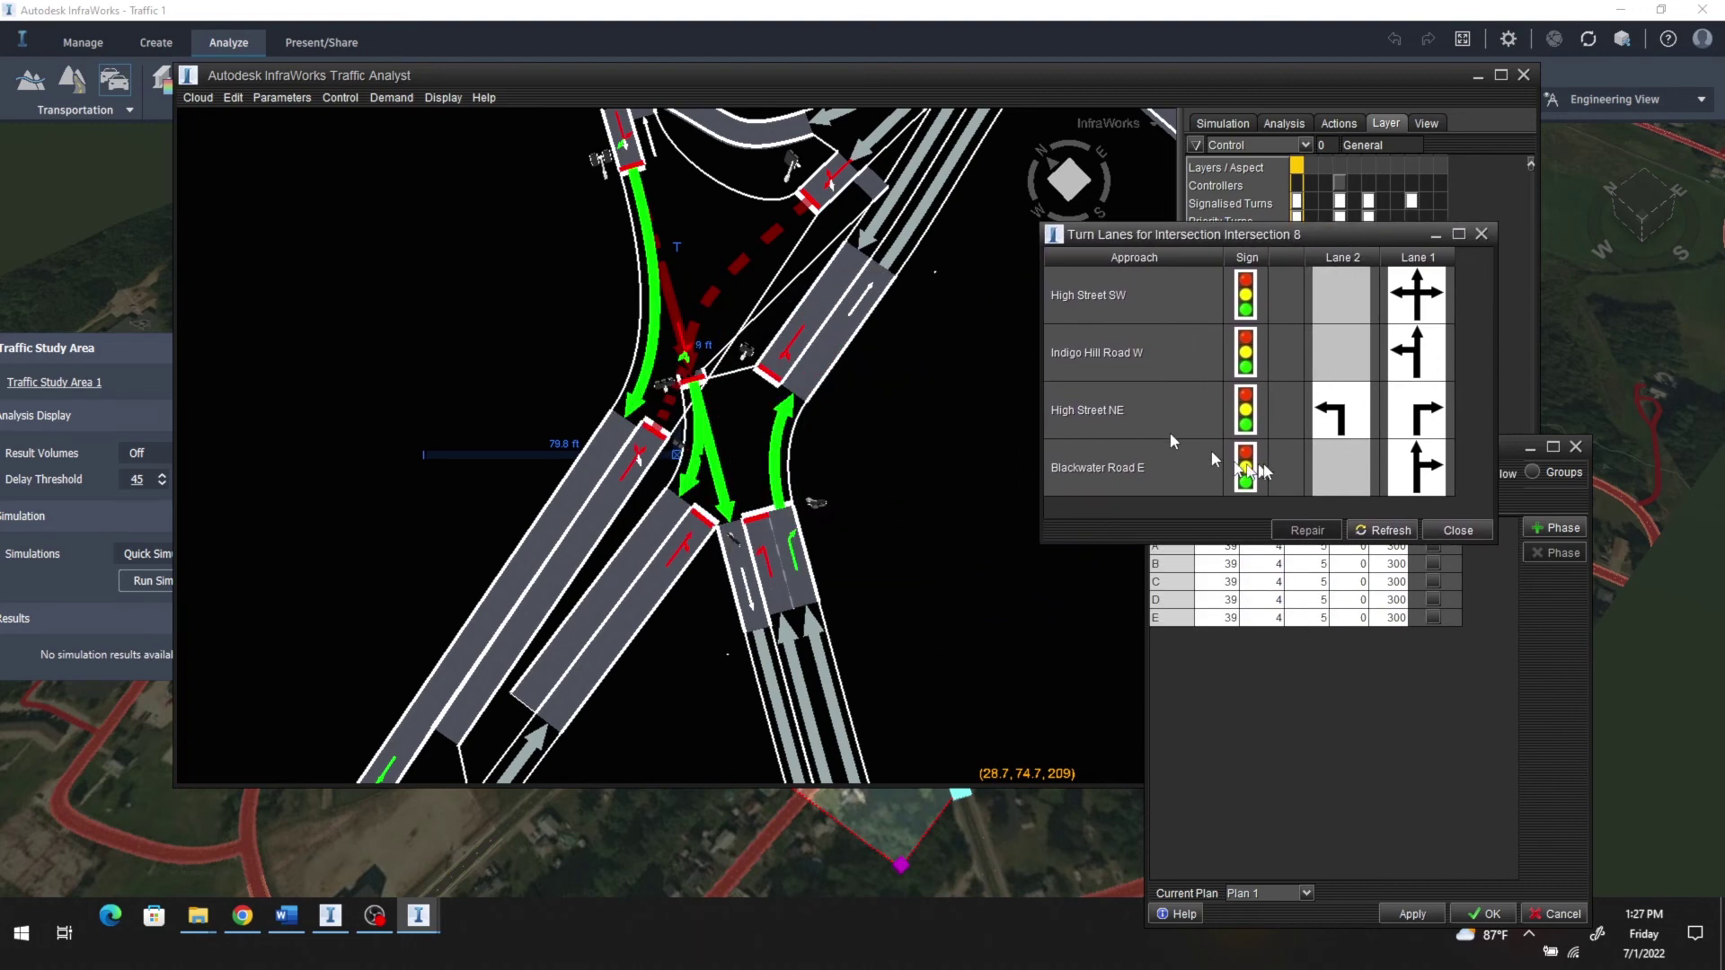
{"action": "left_click", "coordinate": [1338, 426]}
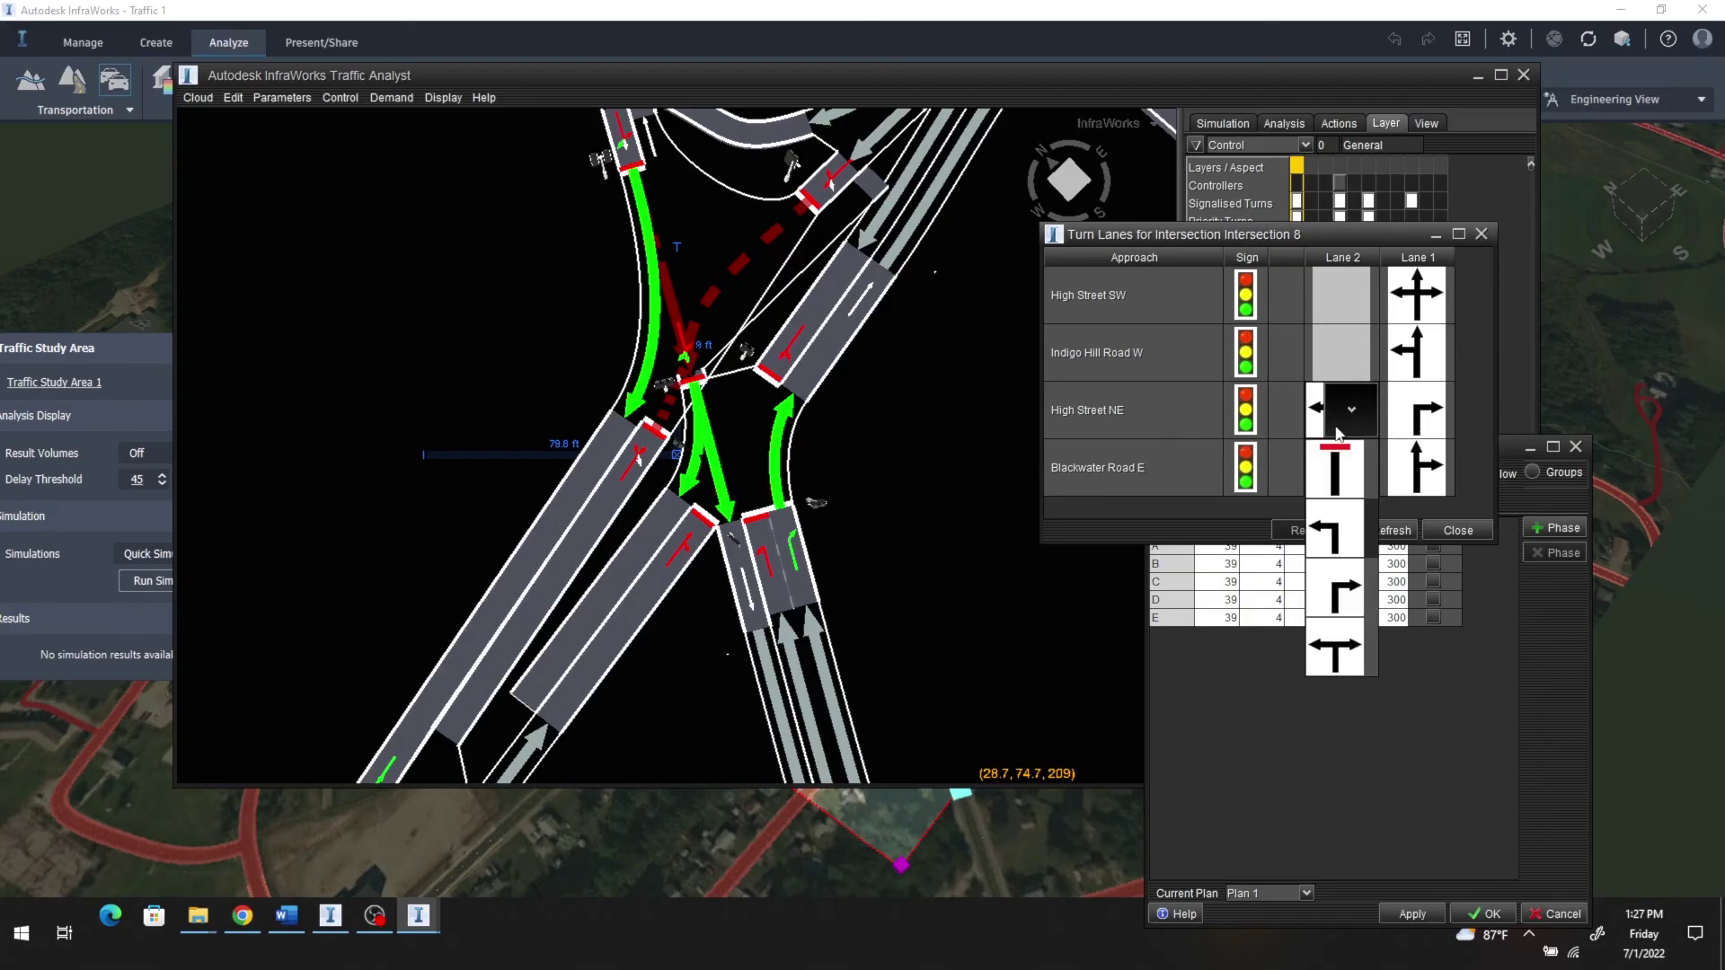
{"action": "left_click", "coordinate": [1338, 472]}
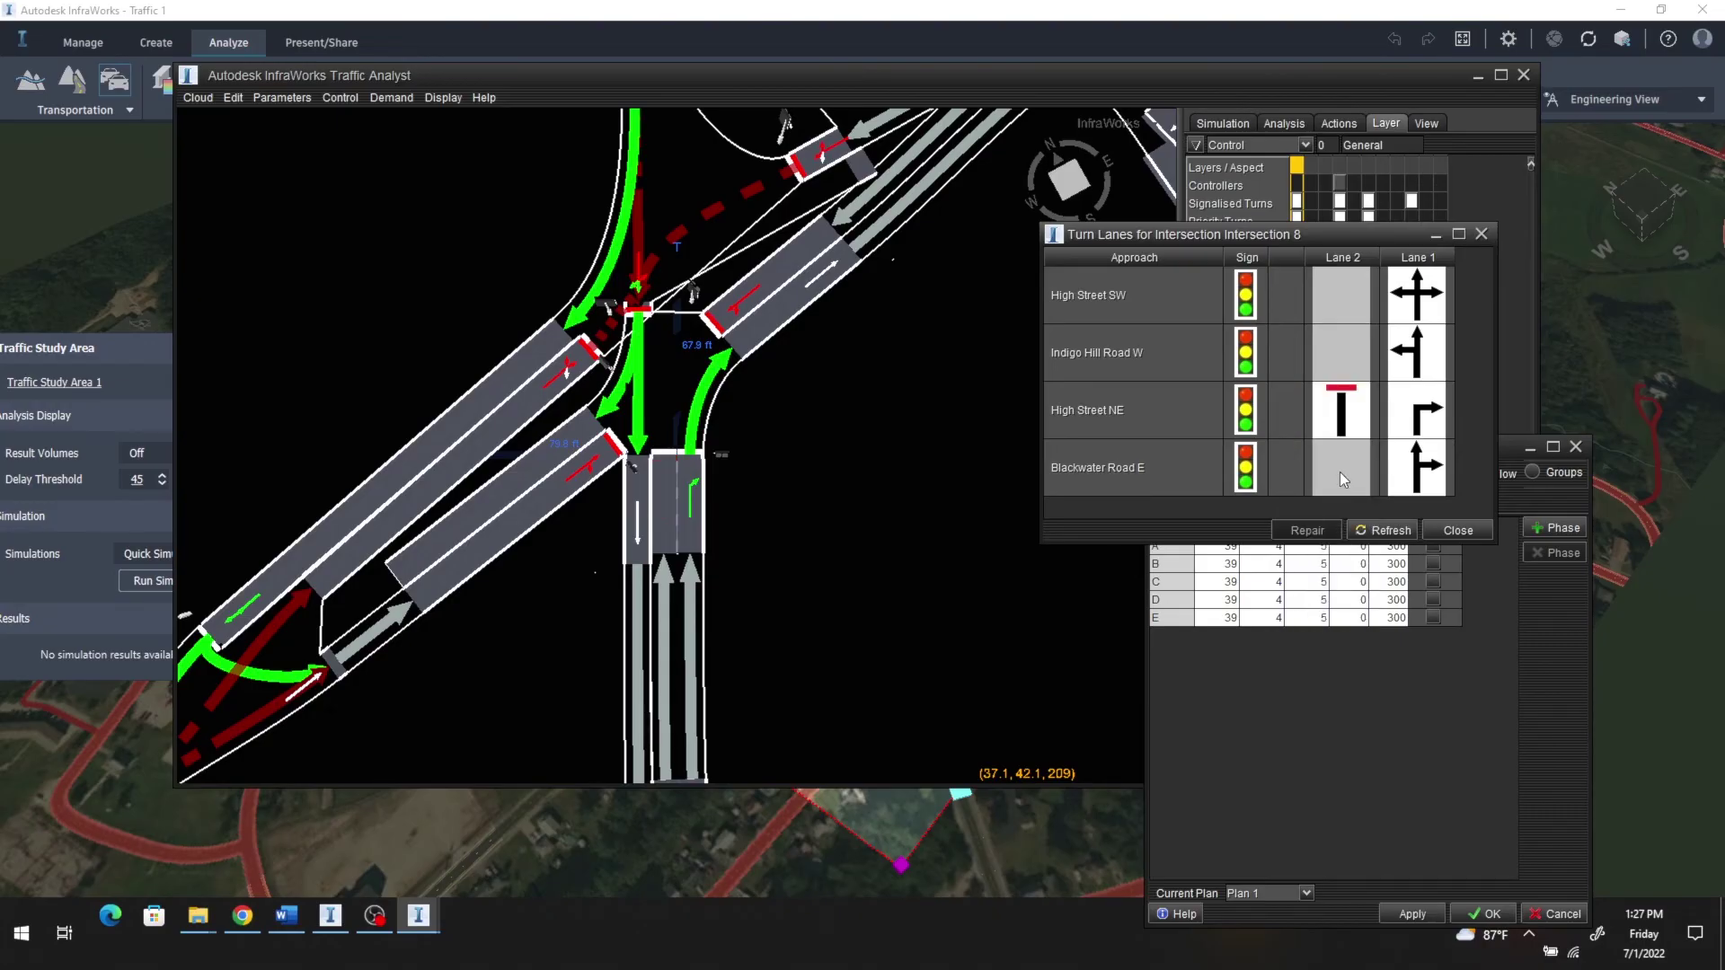
{"action": "left_click", "coordinate": [1348, 399]}
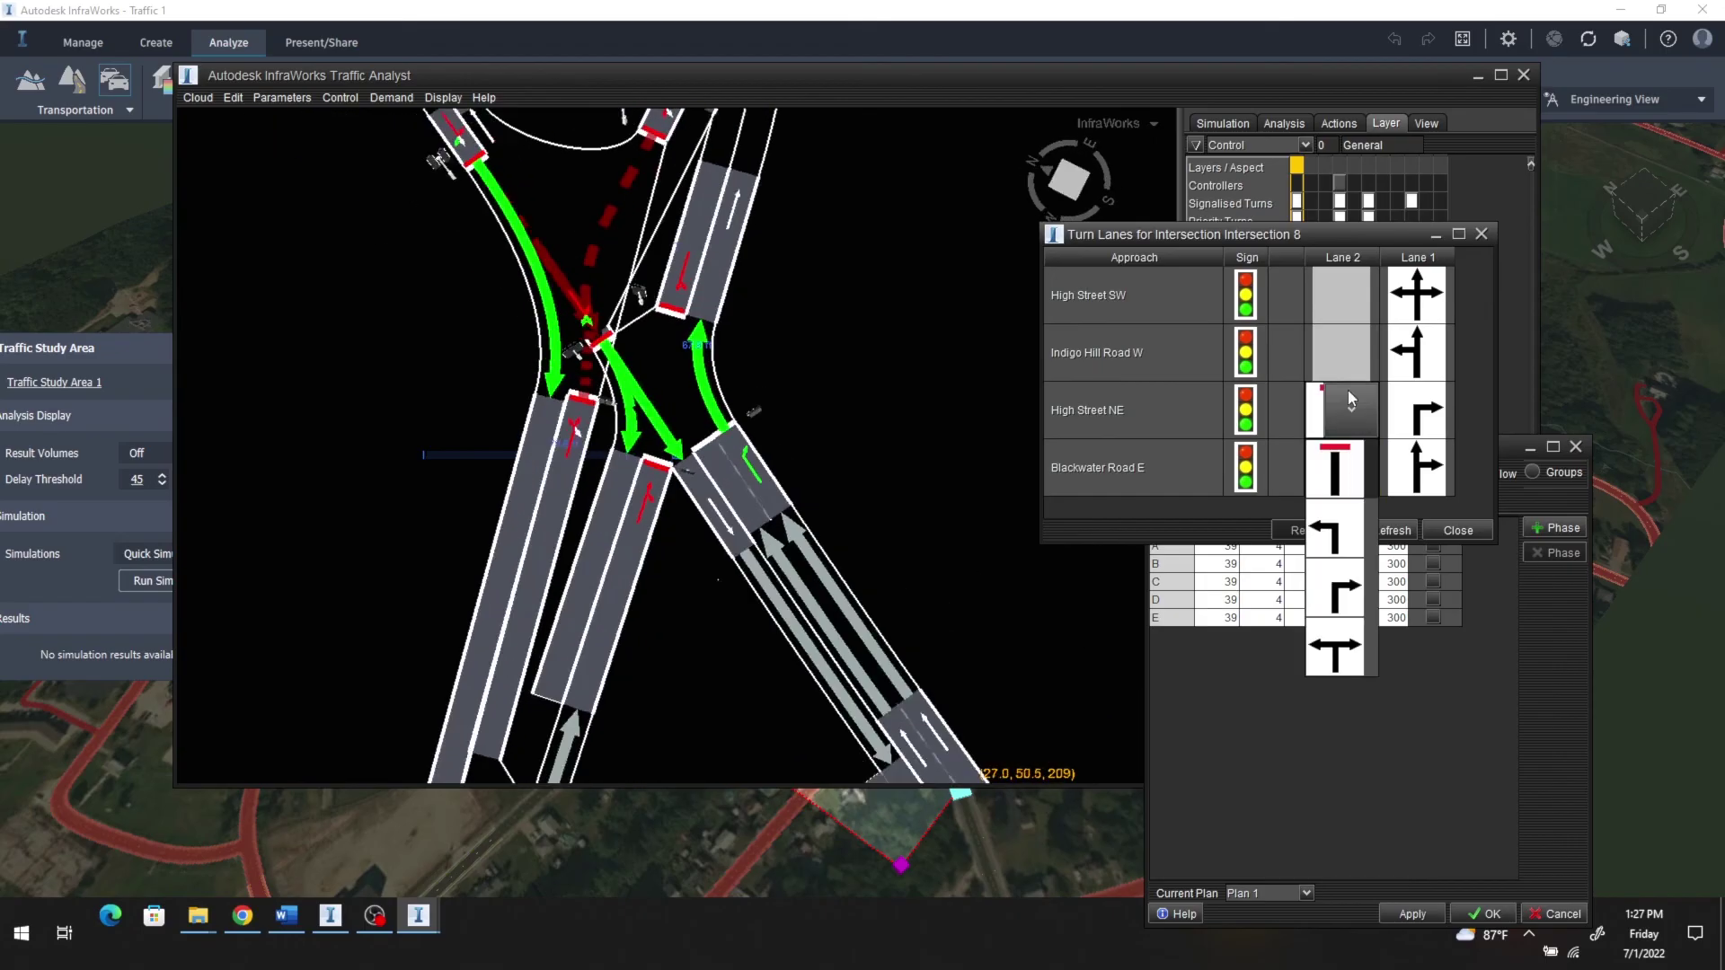
{"action": "left_click", "coordinate": [1345, 591]}
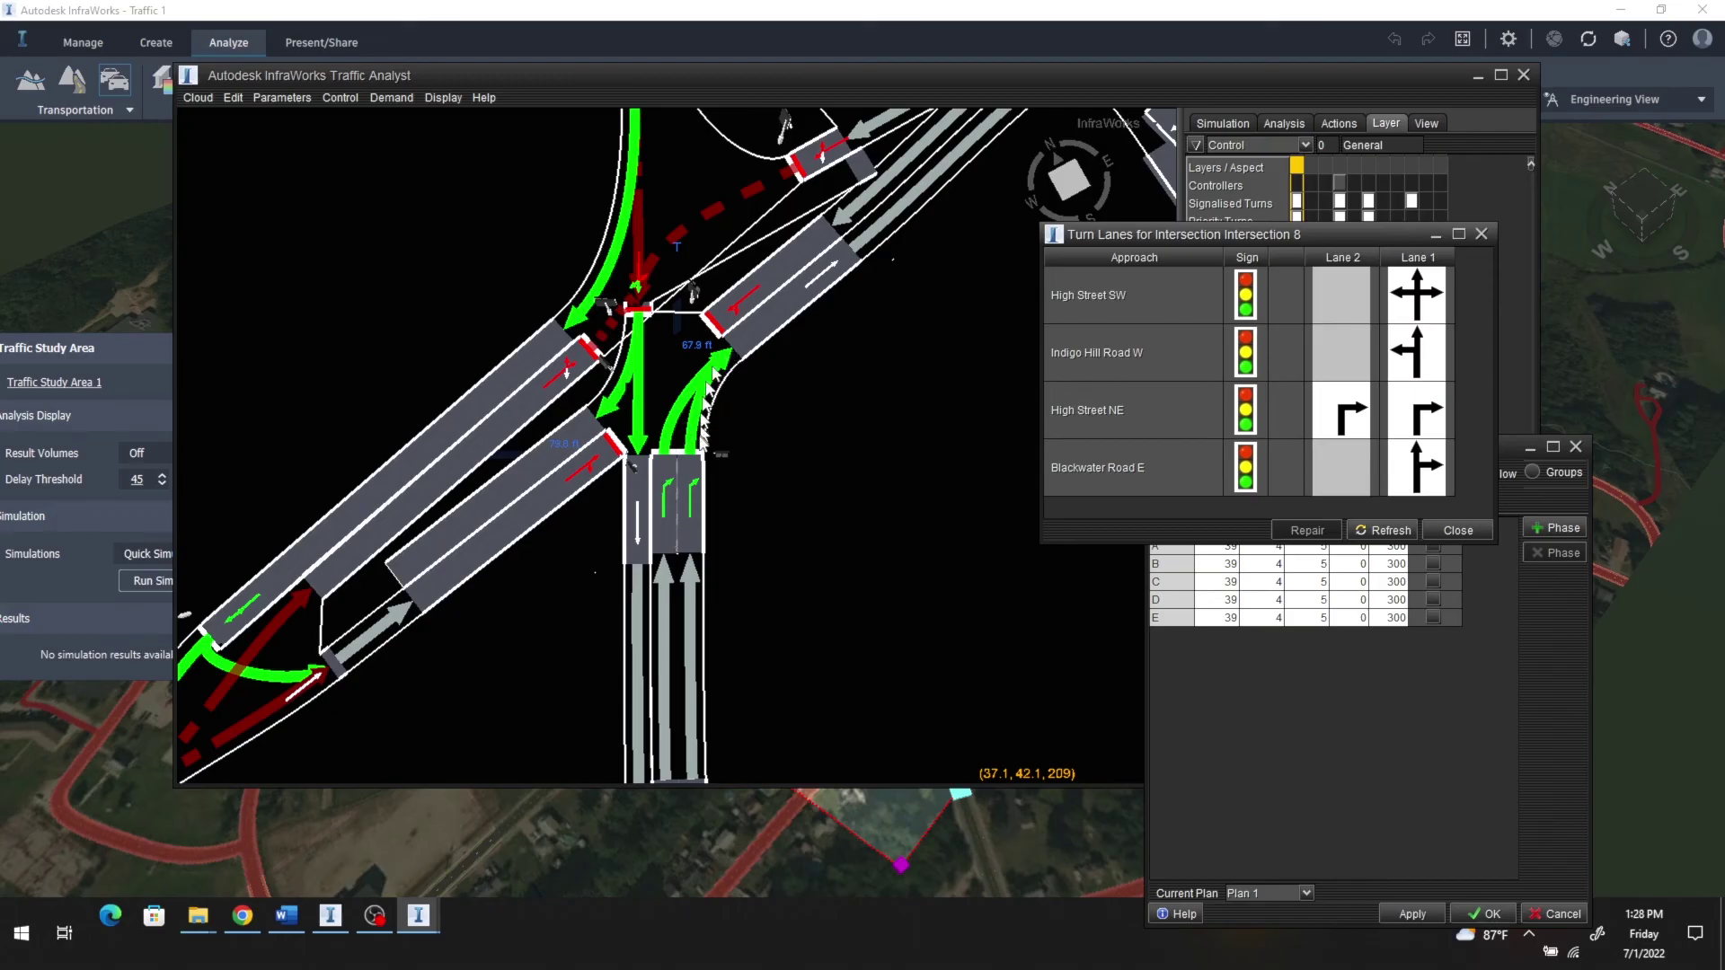
Step: Allow both left and right turns from Lane 2 of High Street NE and close the turn lanes
{"action": "left_click", "coordinate": [1359, 467]}
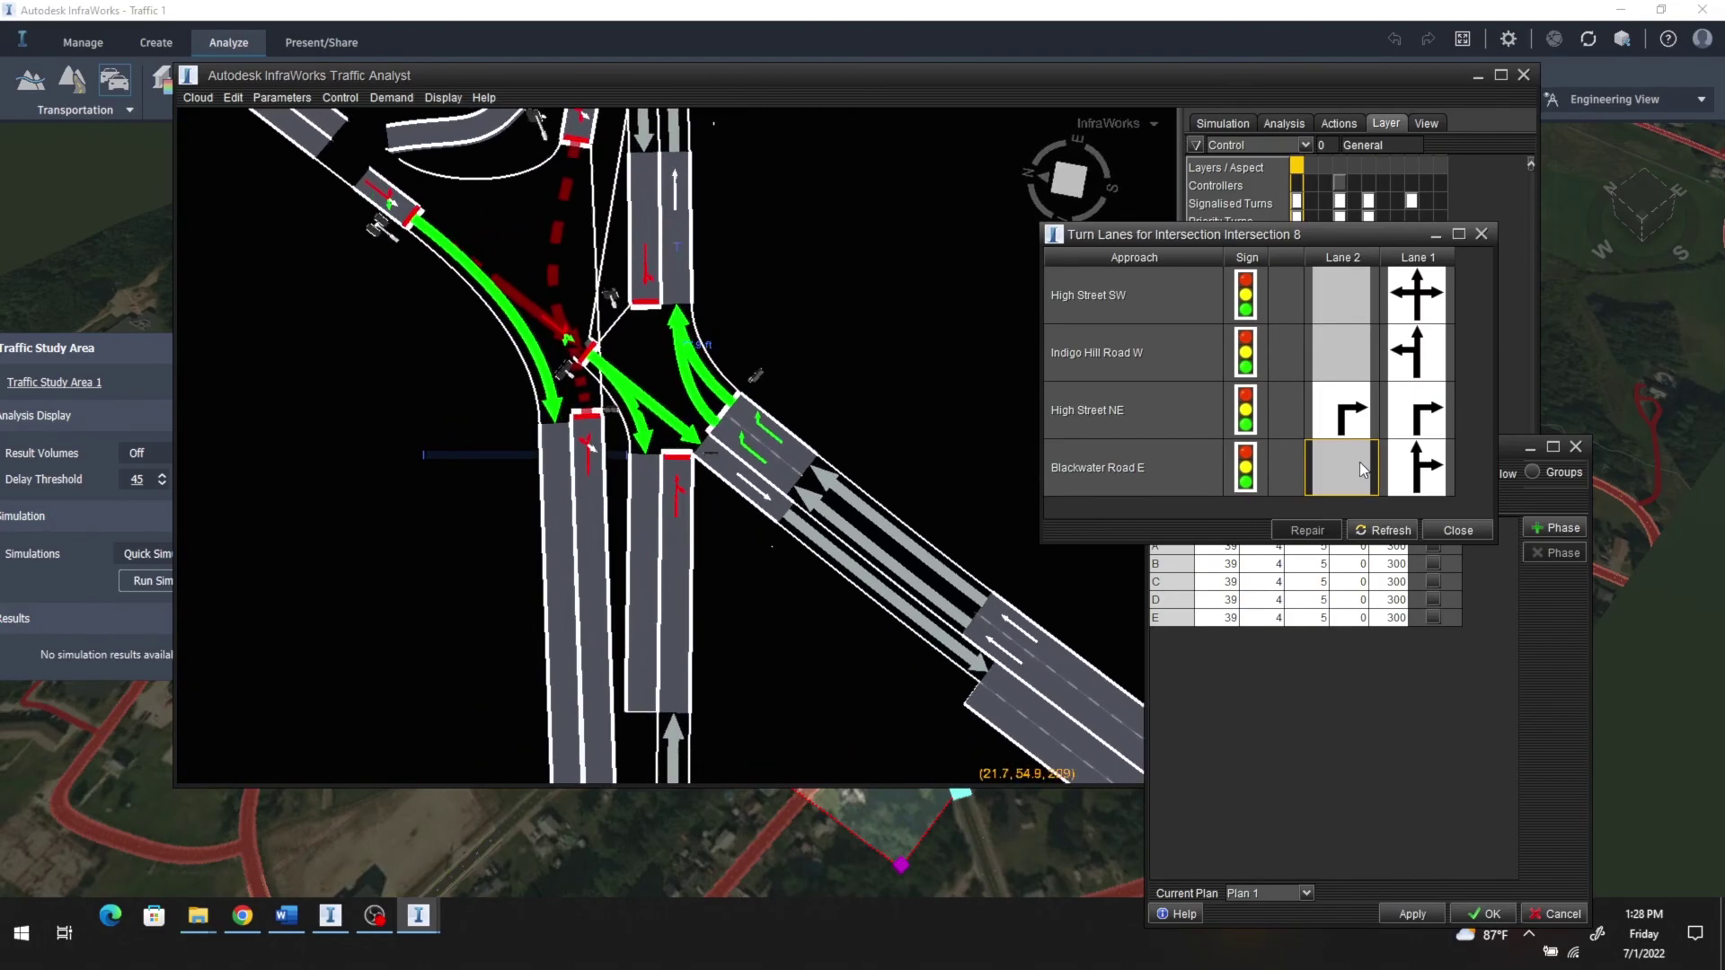
{"action": "left_click", "coordinate": [1359, 467]}
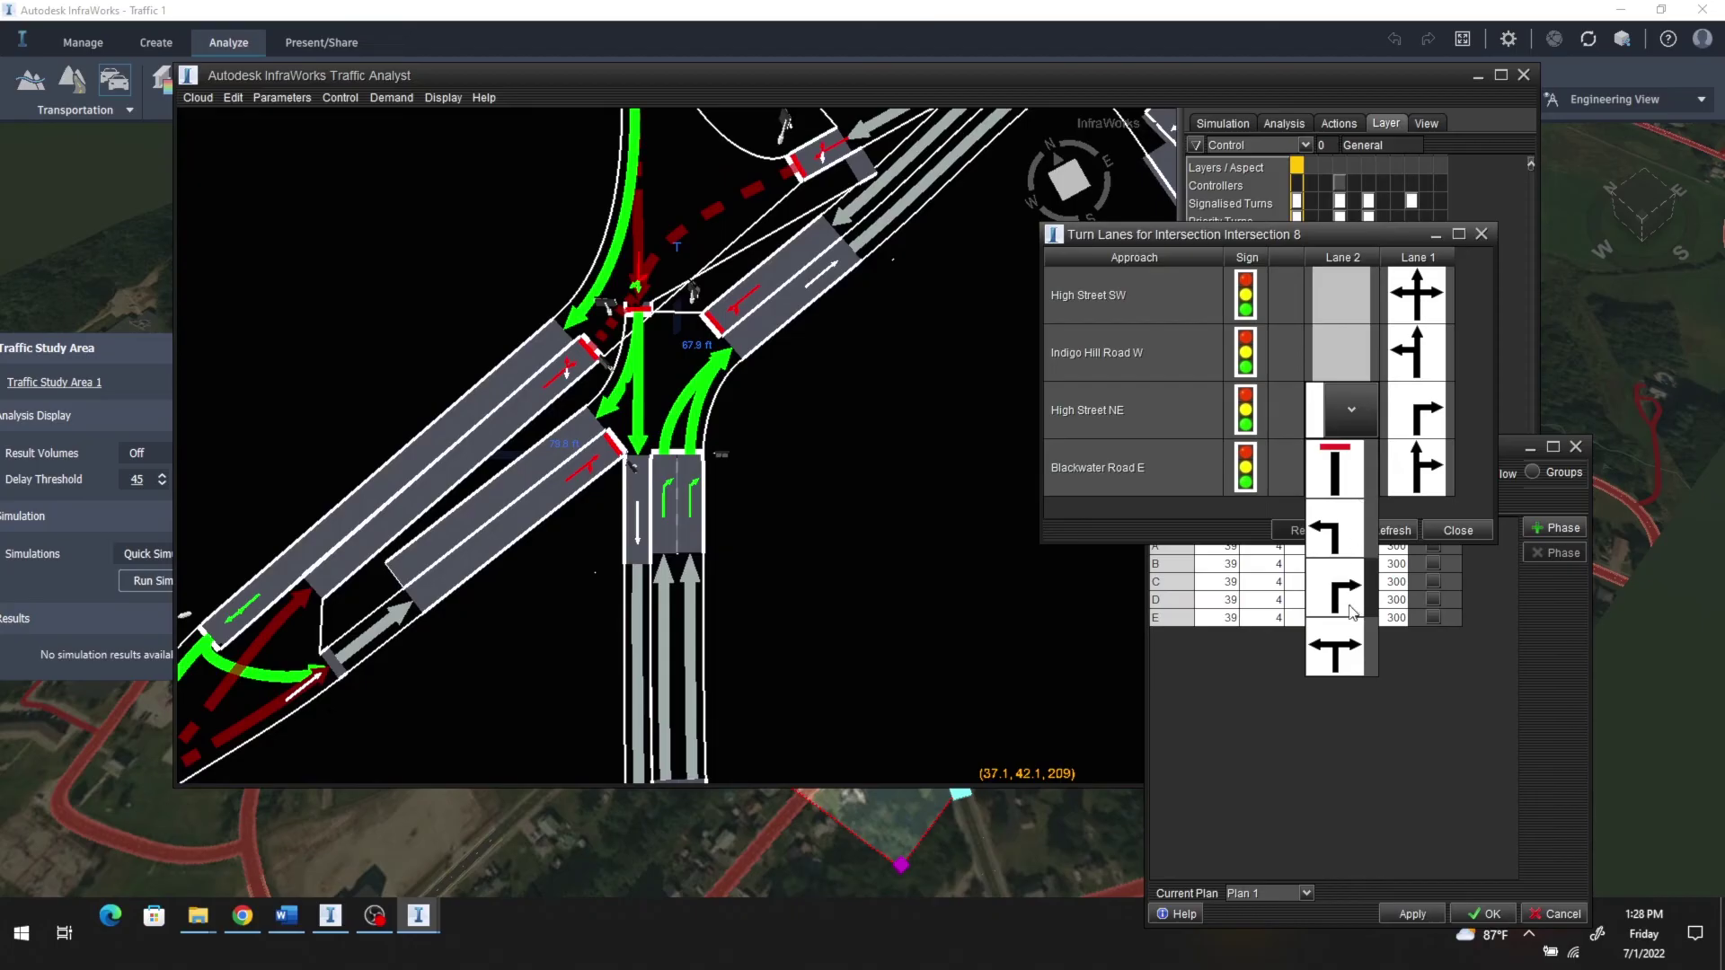
{"action": "left_click", "coordinate": [1344, 653]}
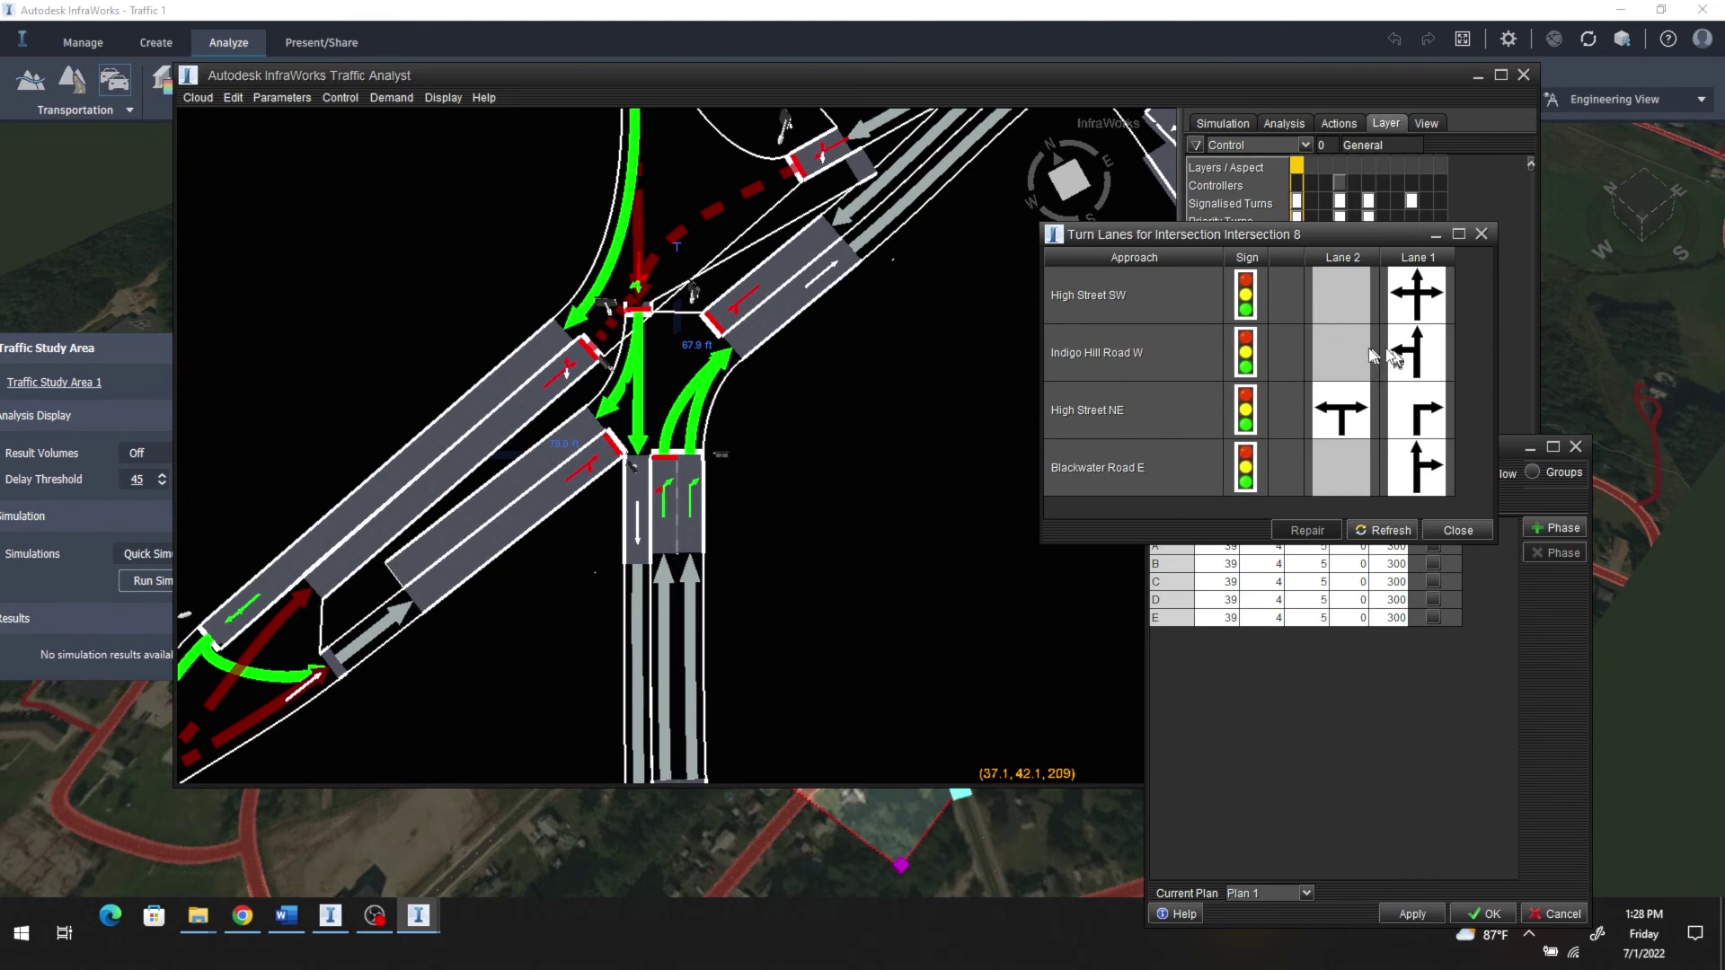
{"action": "left_click", "coordinate": [1338, 299]}
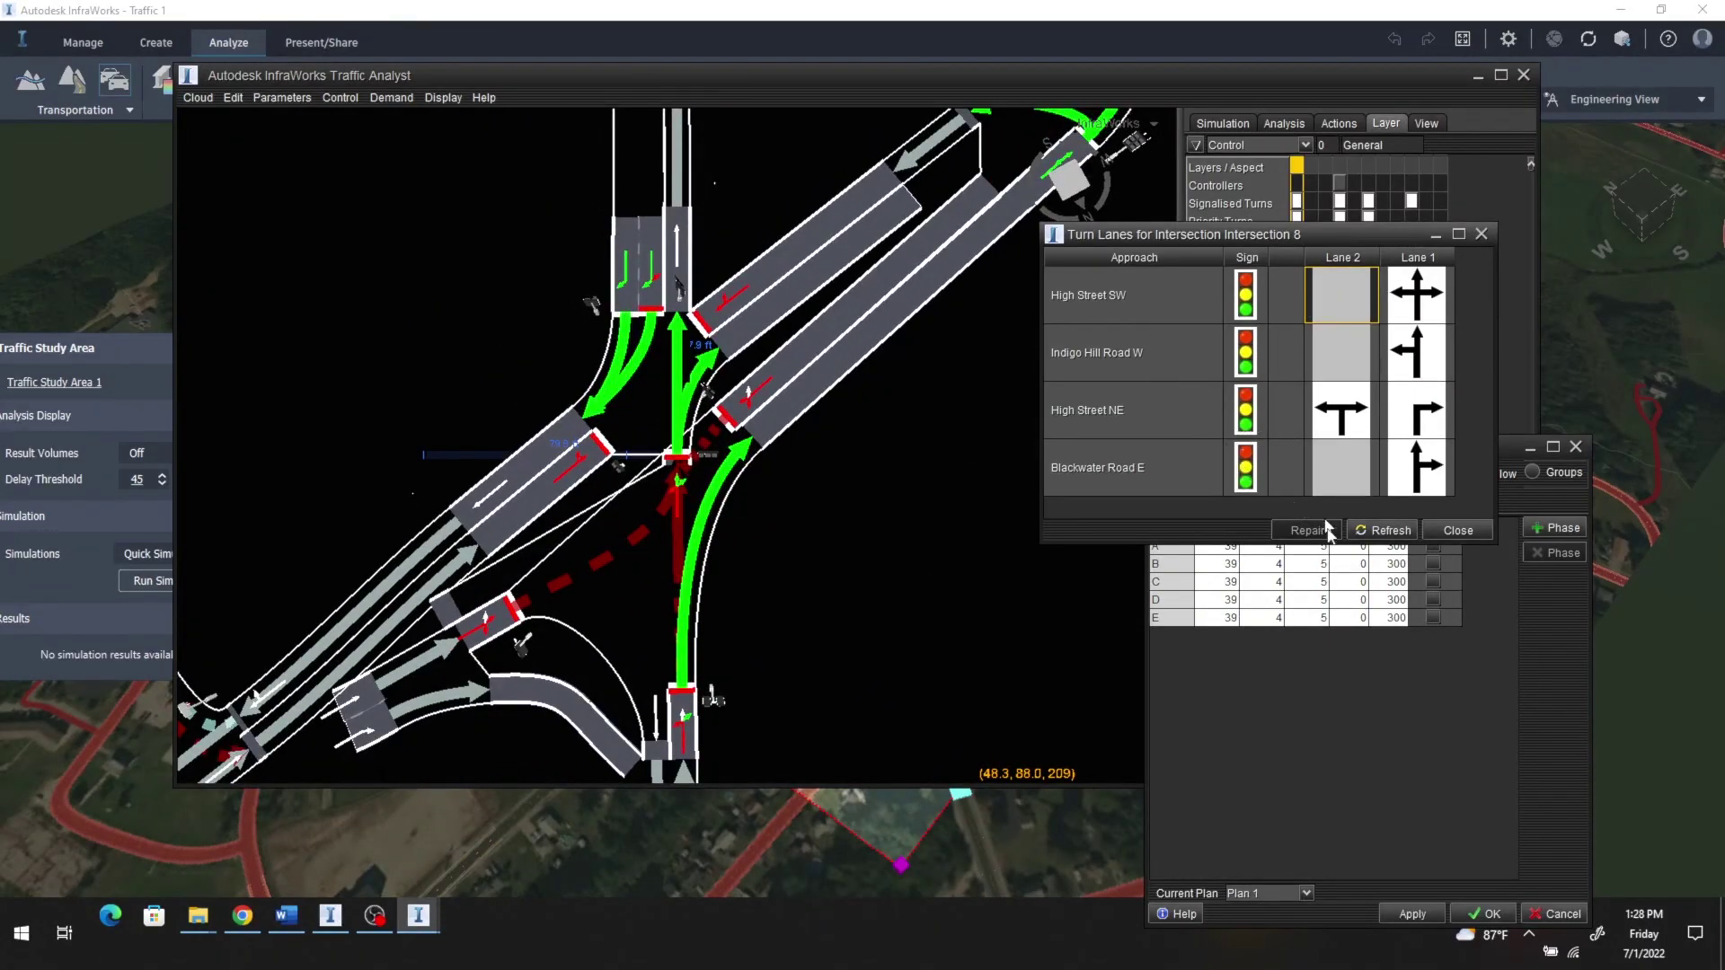
{"action": "left_click", "coordinate": [1456, 530]}
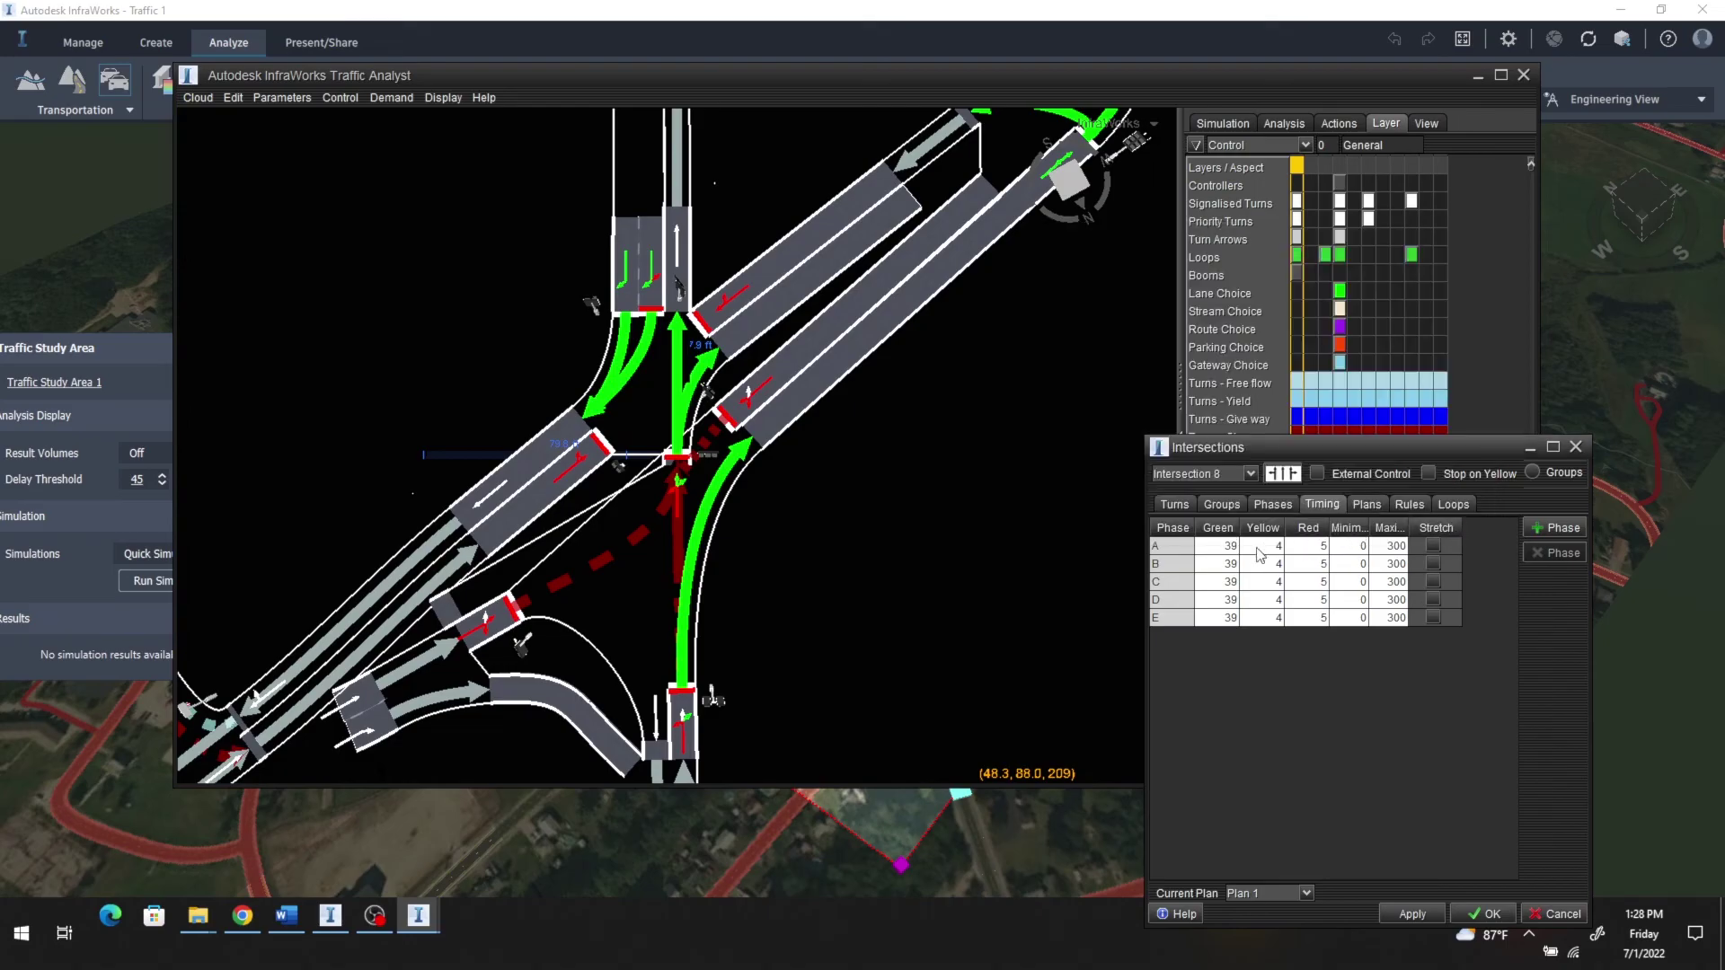
Step: Examine the stop and free-flow turn arrows at the unsignalised junction near Intersection 8
{"action": "left_click_drag", "start_coordinate": [1350, 444], "coordinate": [1364, 586]}
{"action": "scroll", "coordinate": [912, 328], "scroll_direction": "down", "scroll_amount": 5}
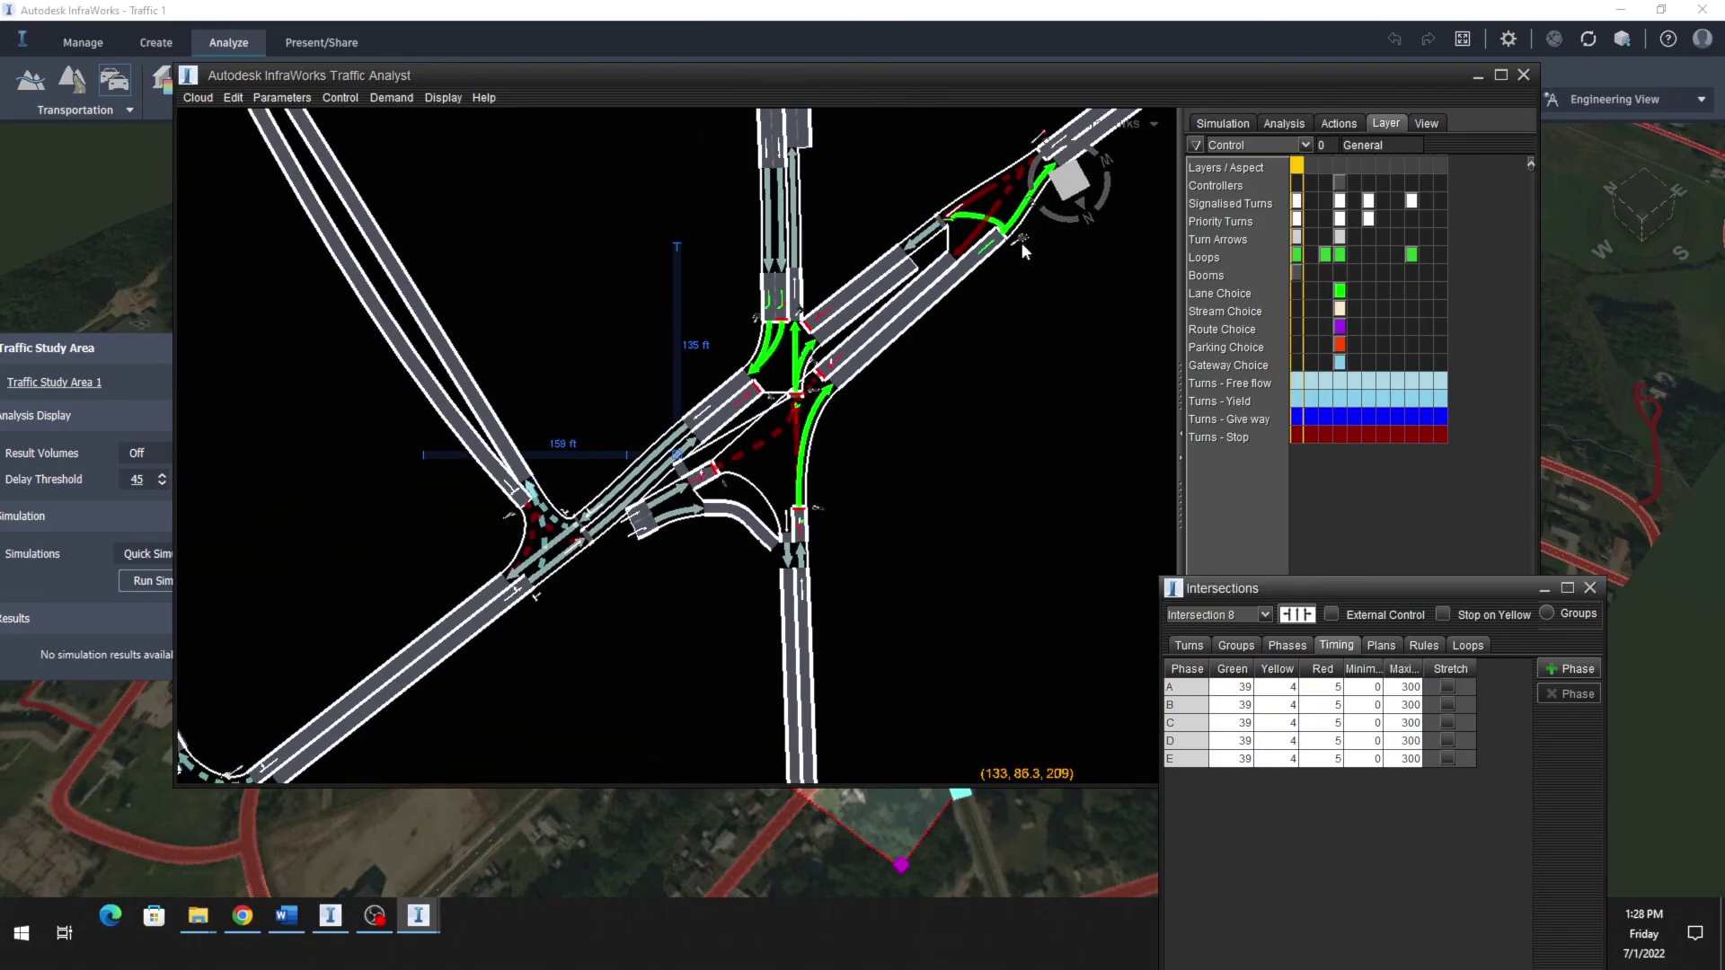
{"action": "scroll", "coordinate": [512, 532], "scroll_direction": "up", "scroll_amount": 4}
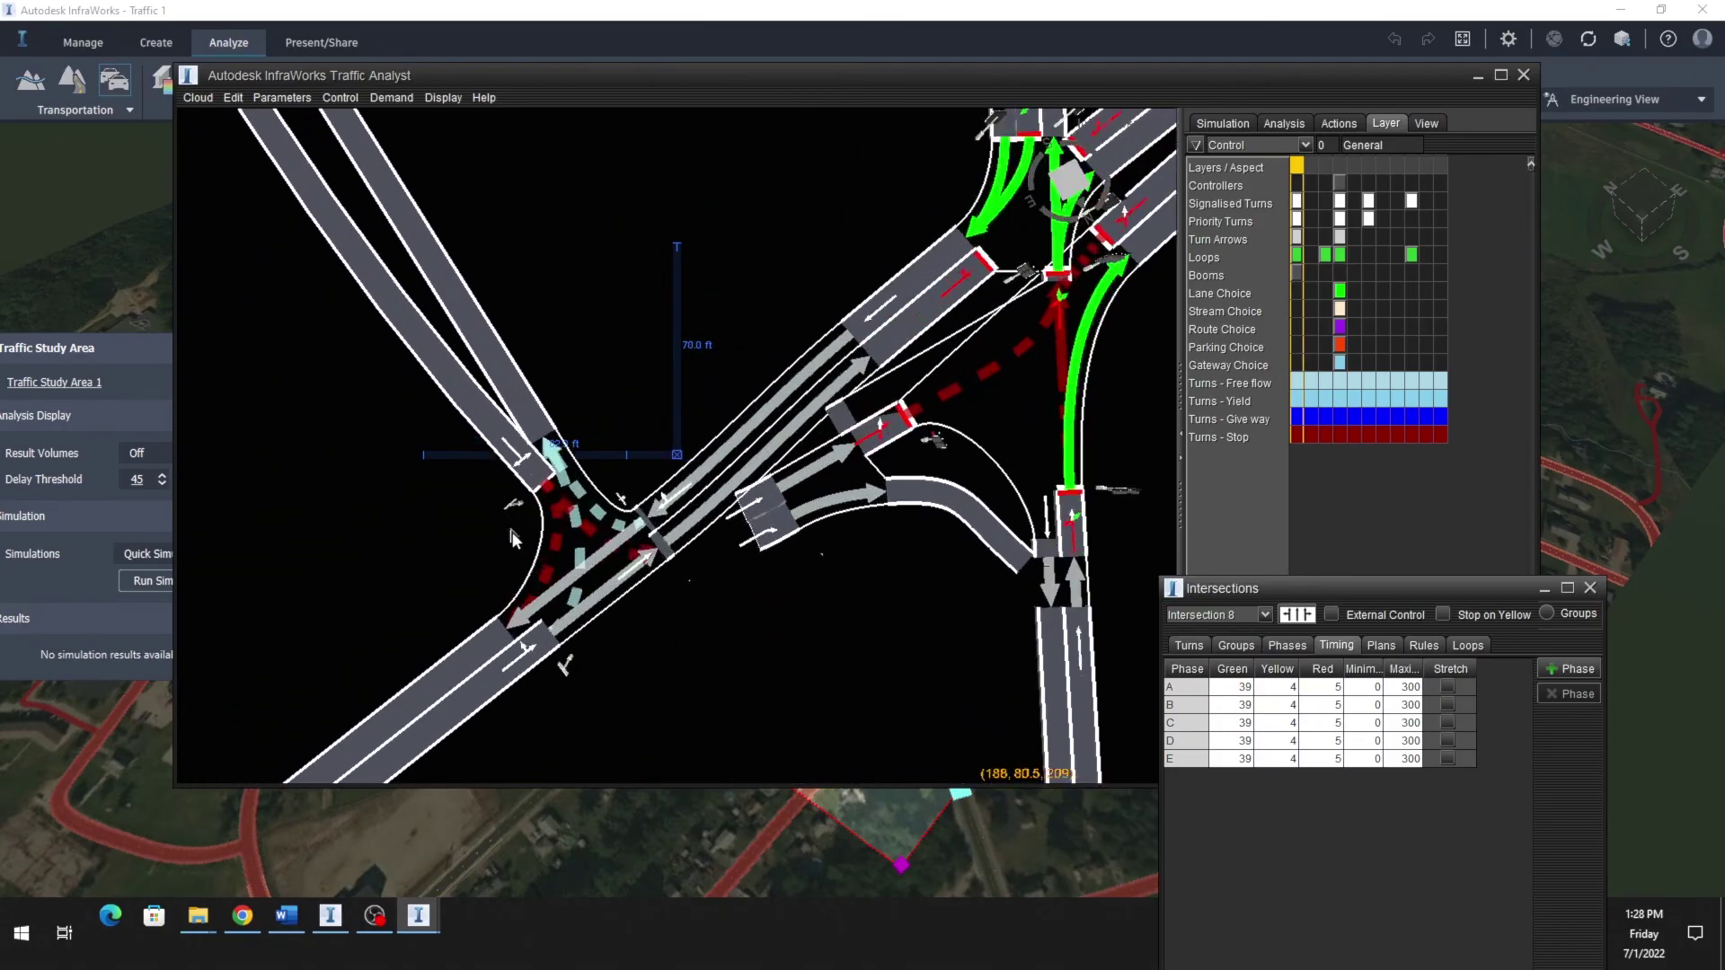
{"action": "scroll", "coordinate": [513, 533], "scroll_direction": "up", "scroll_amount": 3}
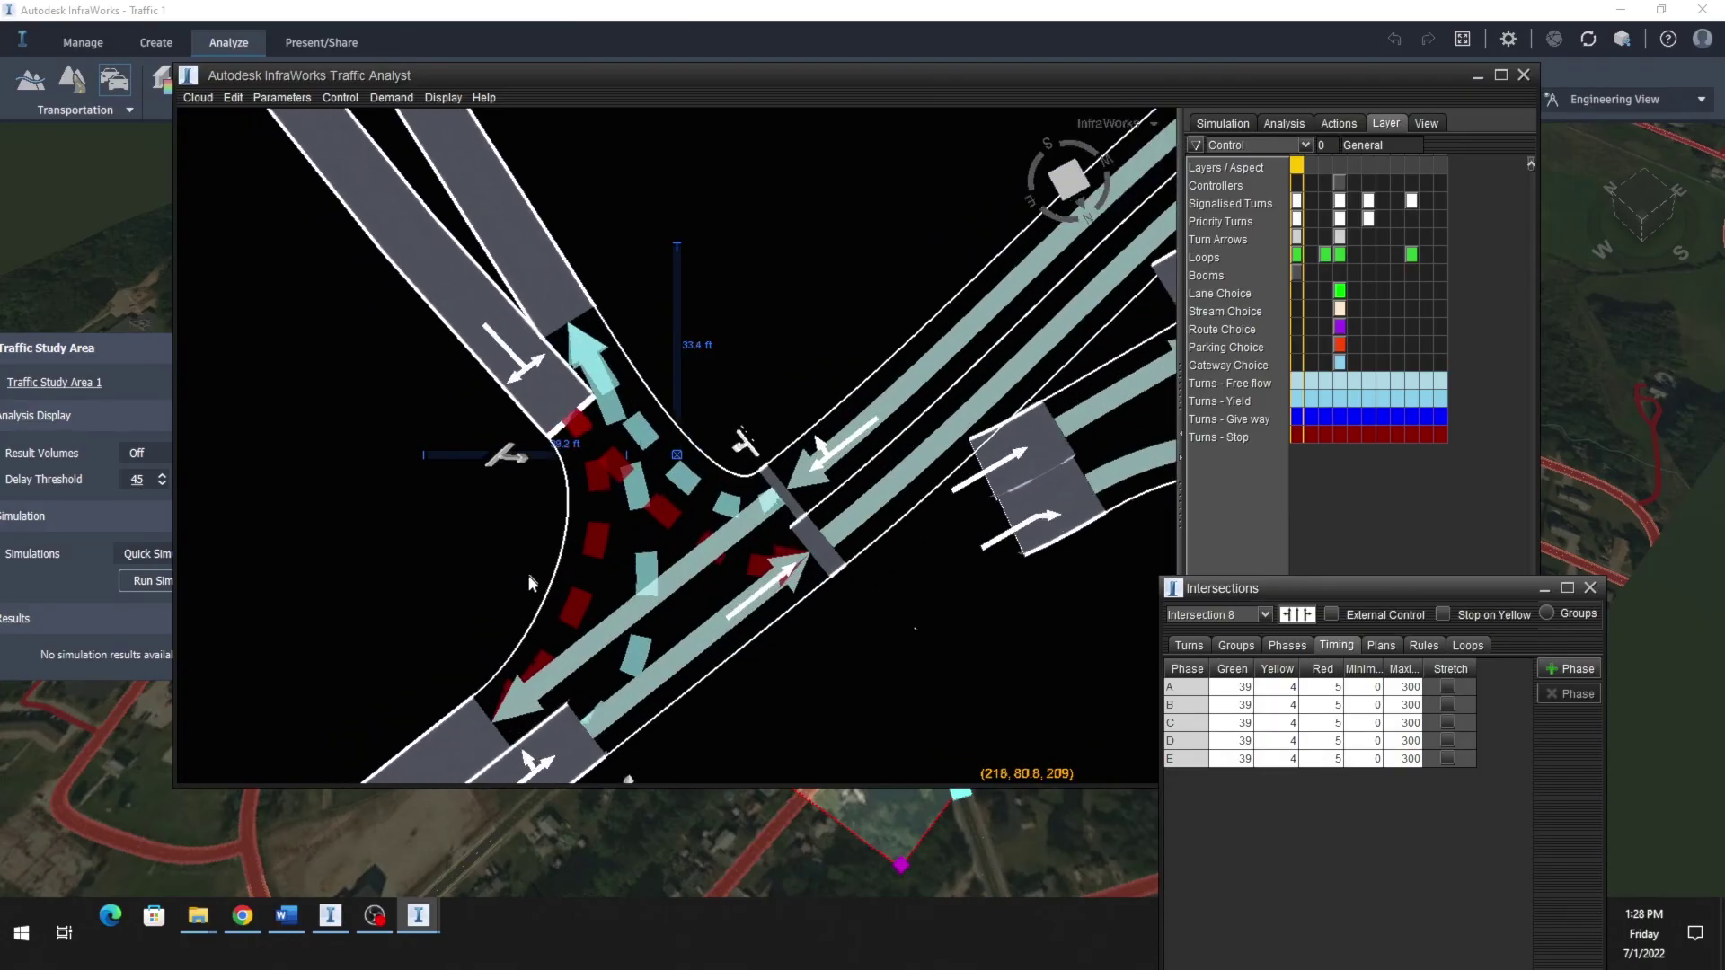
{"action": "scroll", "coordinate": [529, 580], "scroll_direction": "up", "scroll_amount": 1}
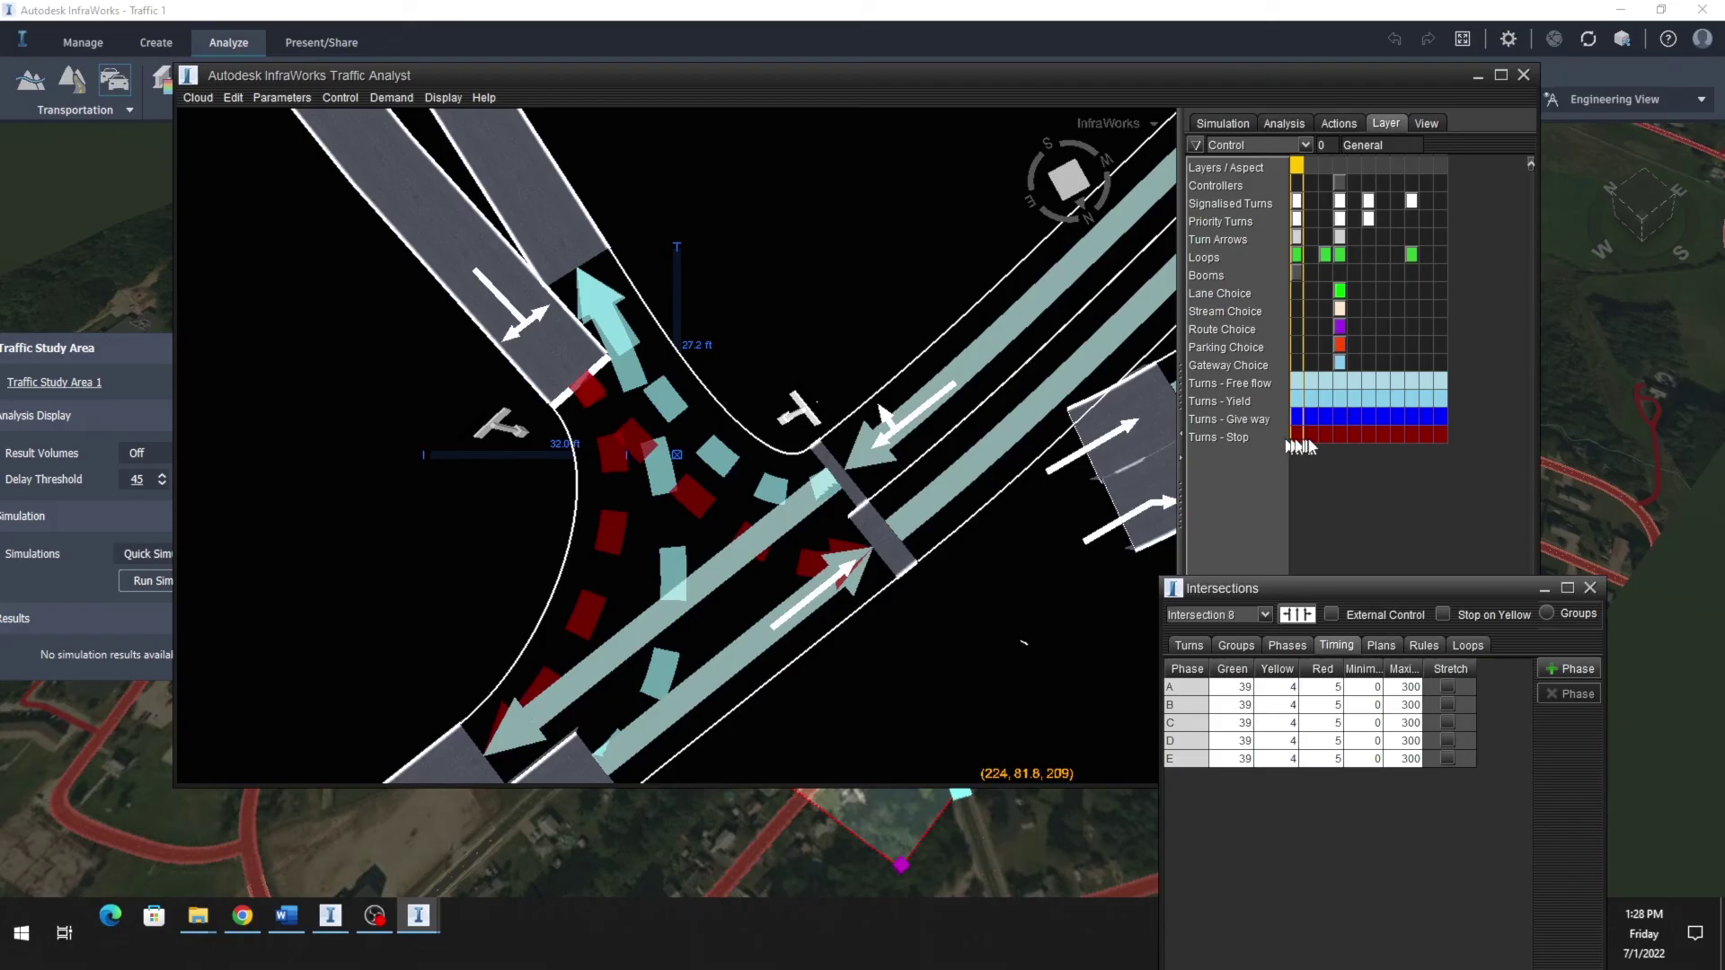
{"action": "scroll", "coordinate": [673, 452], "scroll_direction": "down", "scroll_amount": 1}
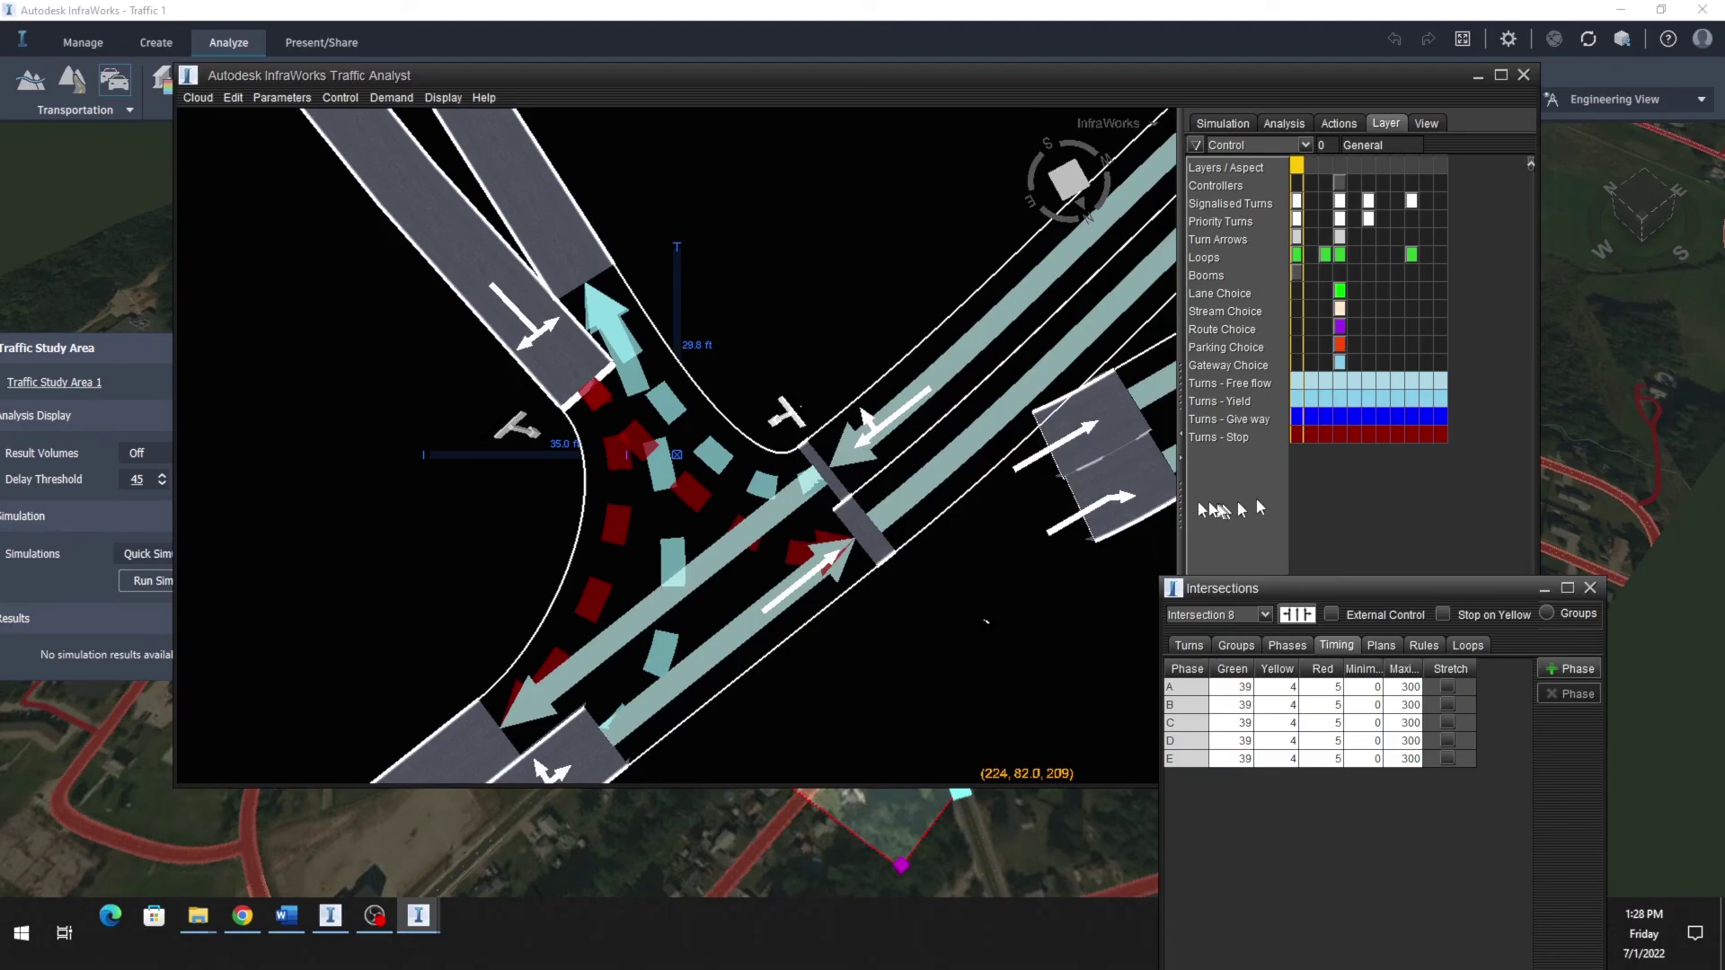
{"action": "left_click", "coordinate": [699, 511]}
Step: Switch the intersection settings to Intersection 4 and inspect its turns beside the junction in the model
{"action": "left_click_drag", "start_coordinate": [1383, 581], "coordinate": [1402, 330]}
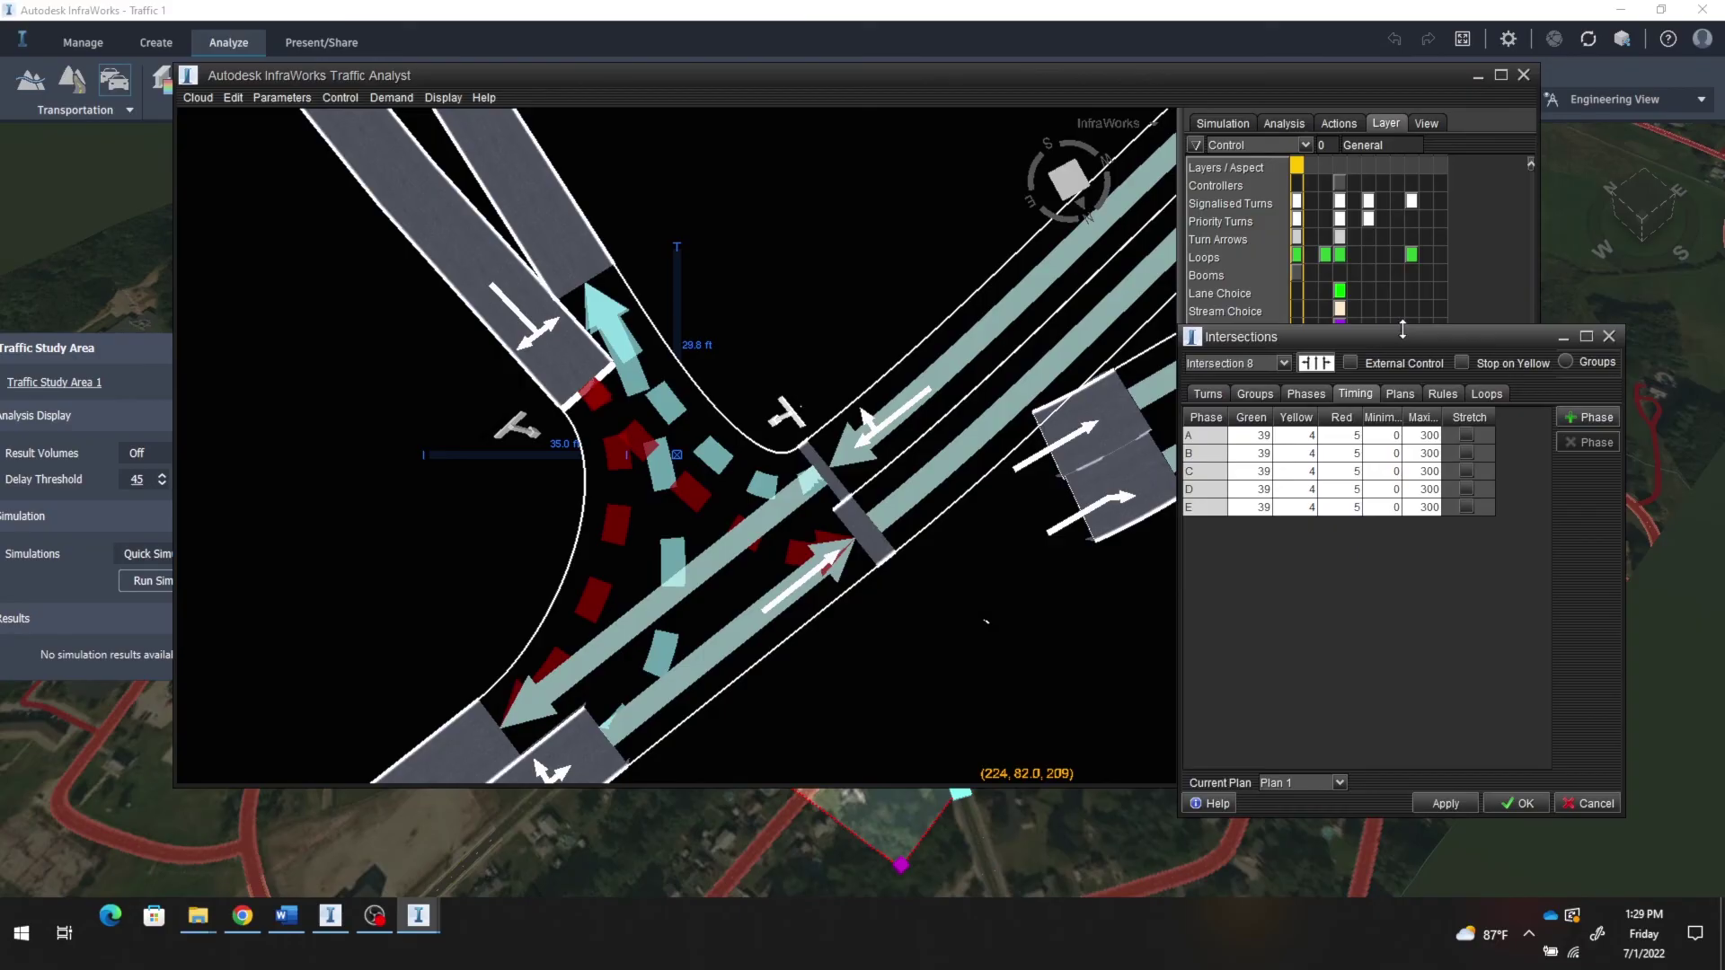
{"action": "left_click", "coordinate": [1284, 364]}
{"action": "left_click", "coordinate": [1218, 478]}
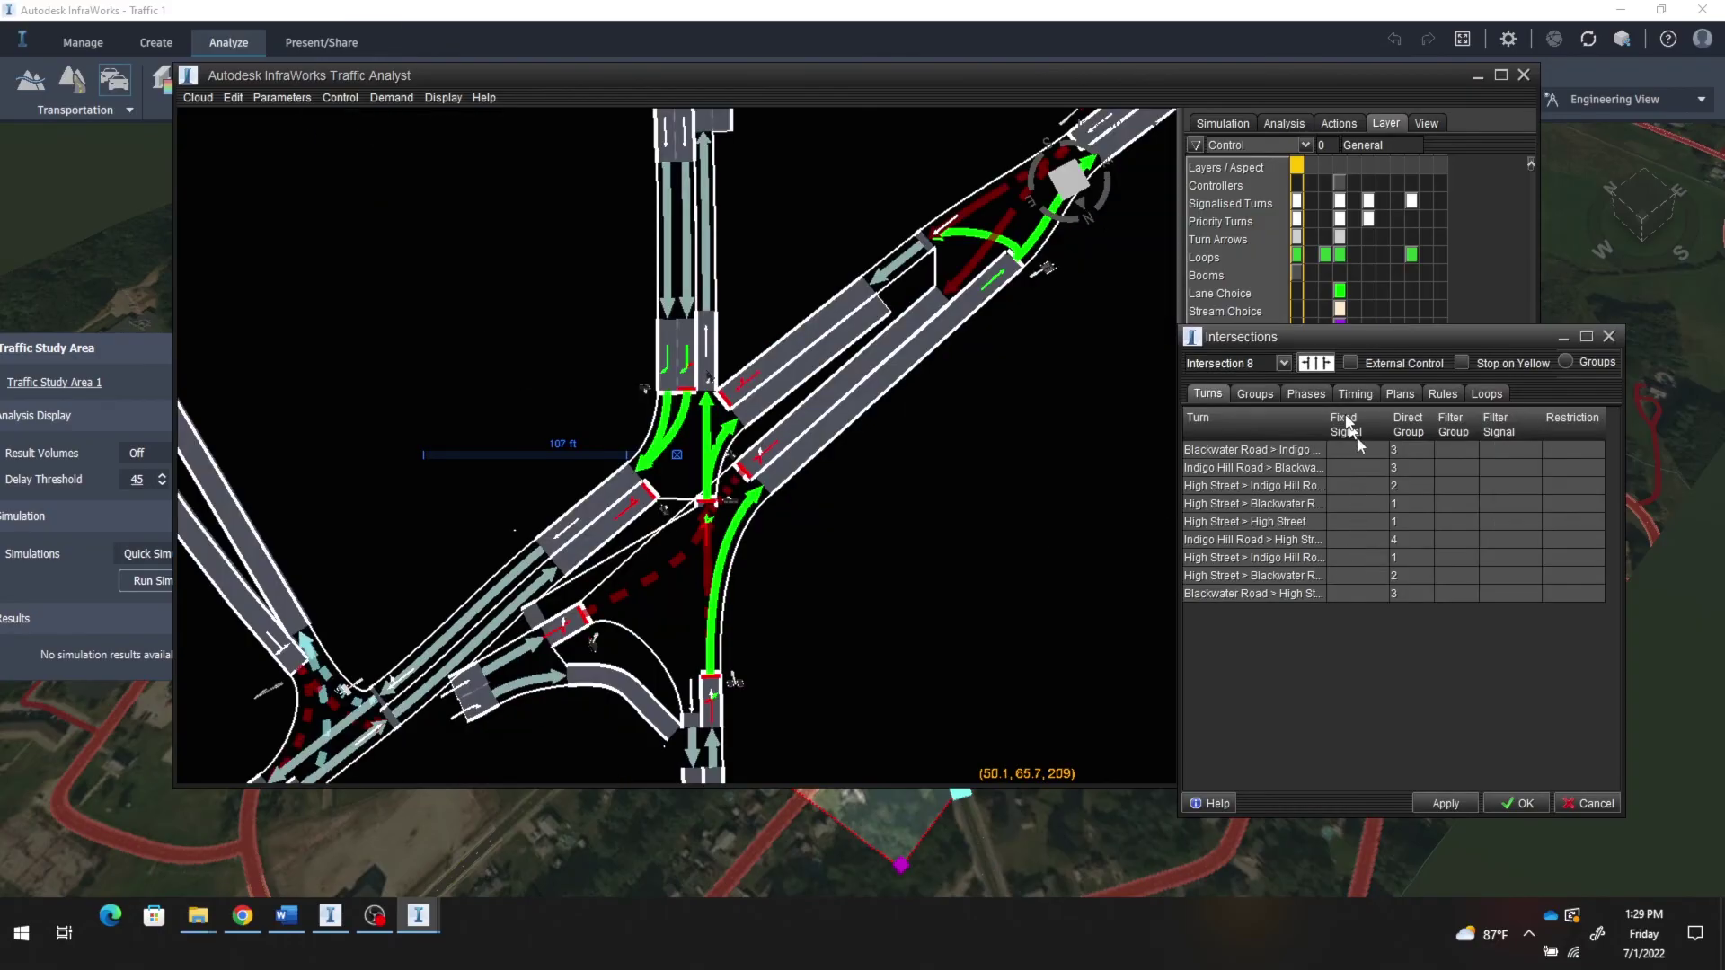
{"action": "left_click", "coordinate": [1285, 364]}
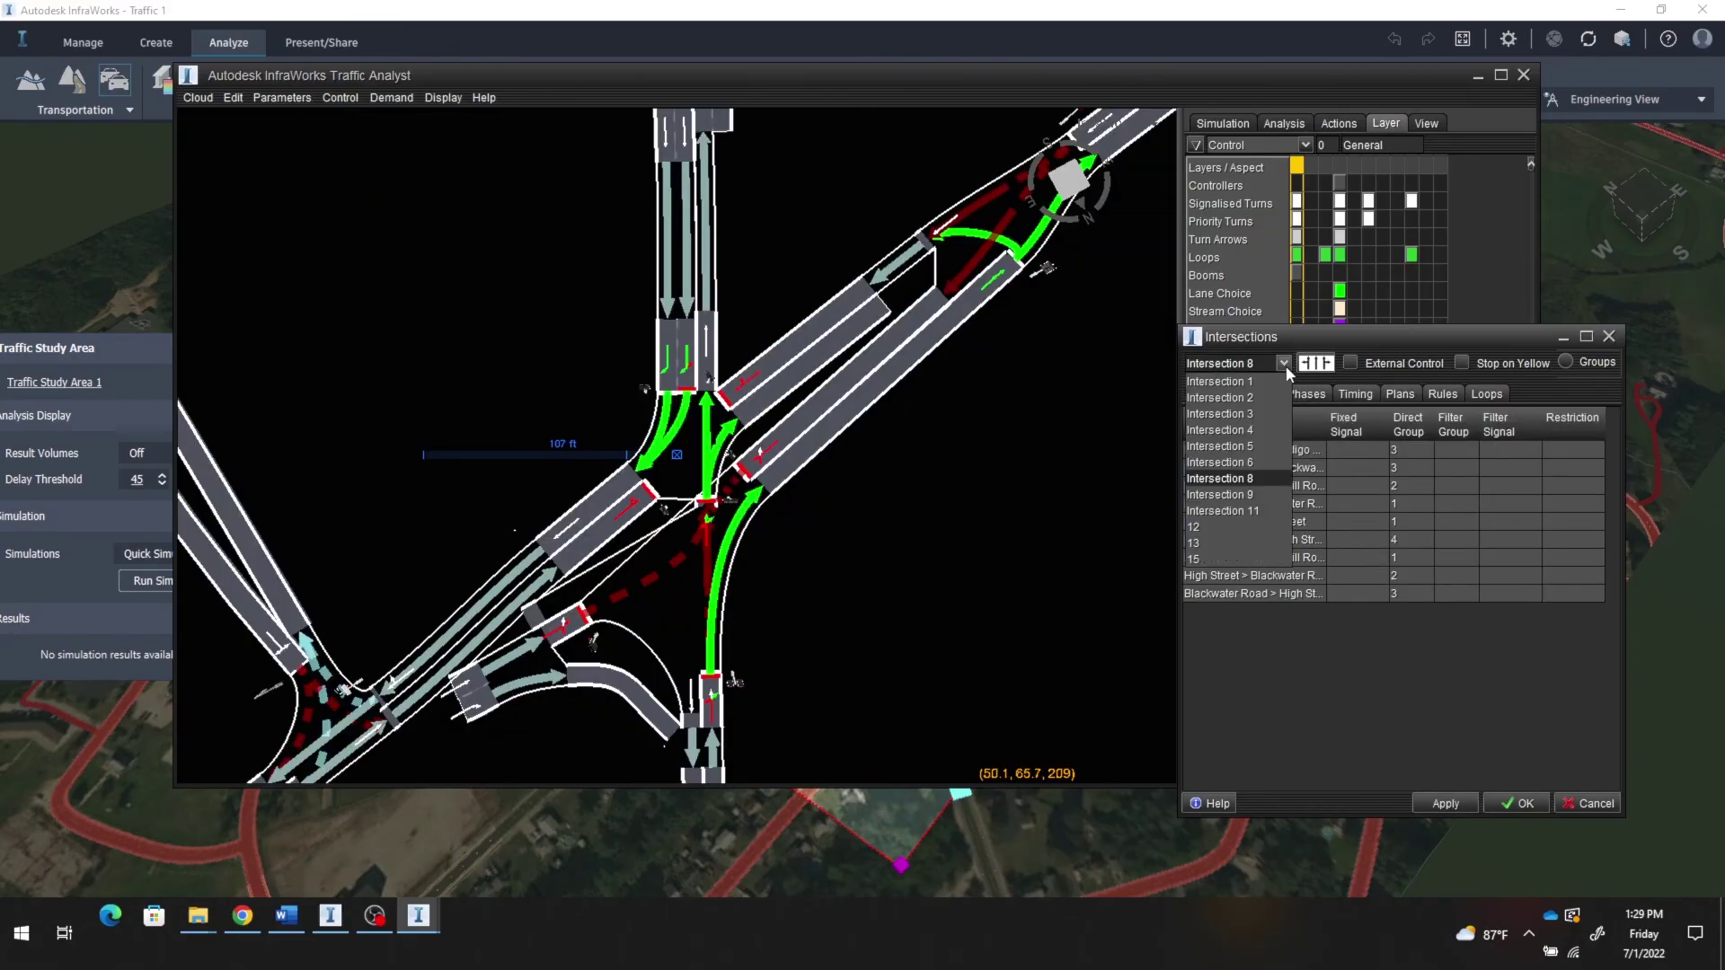
{"action": "left_click", "coordinate": [1263, 429]}
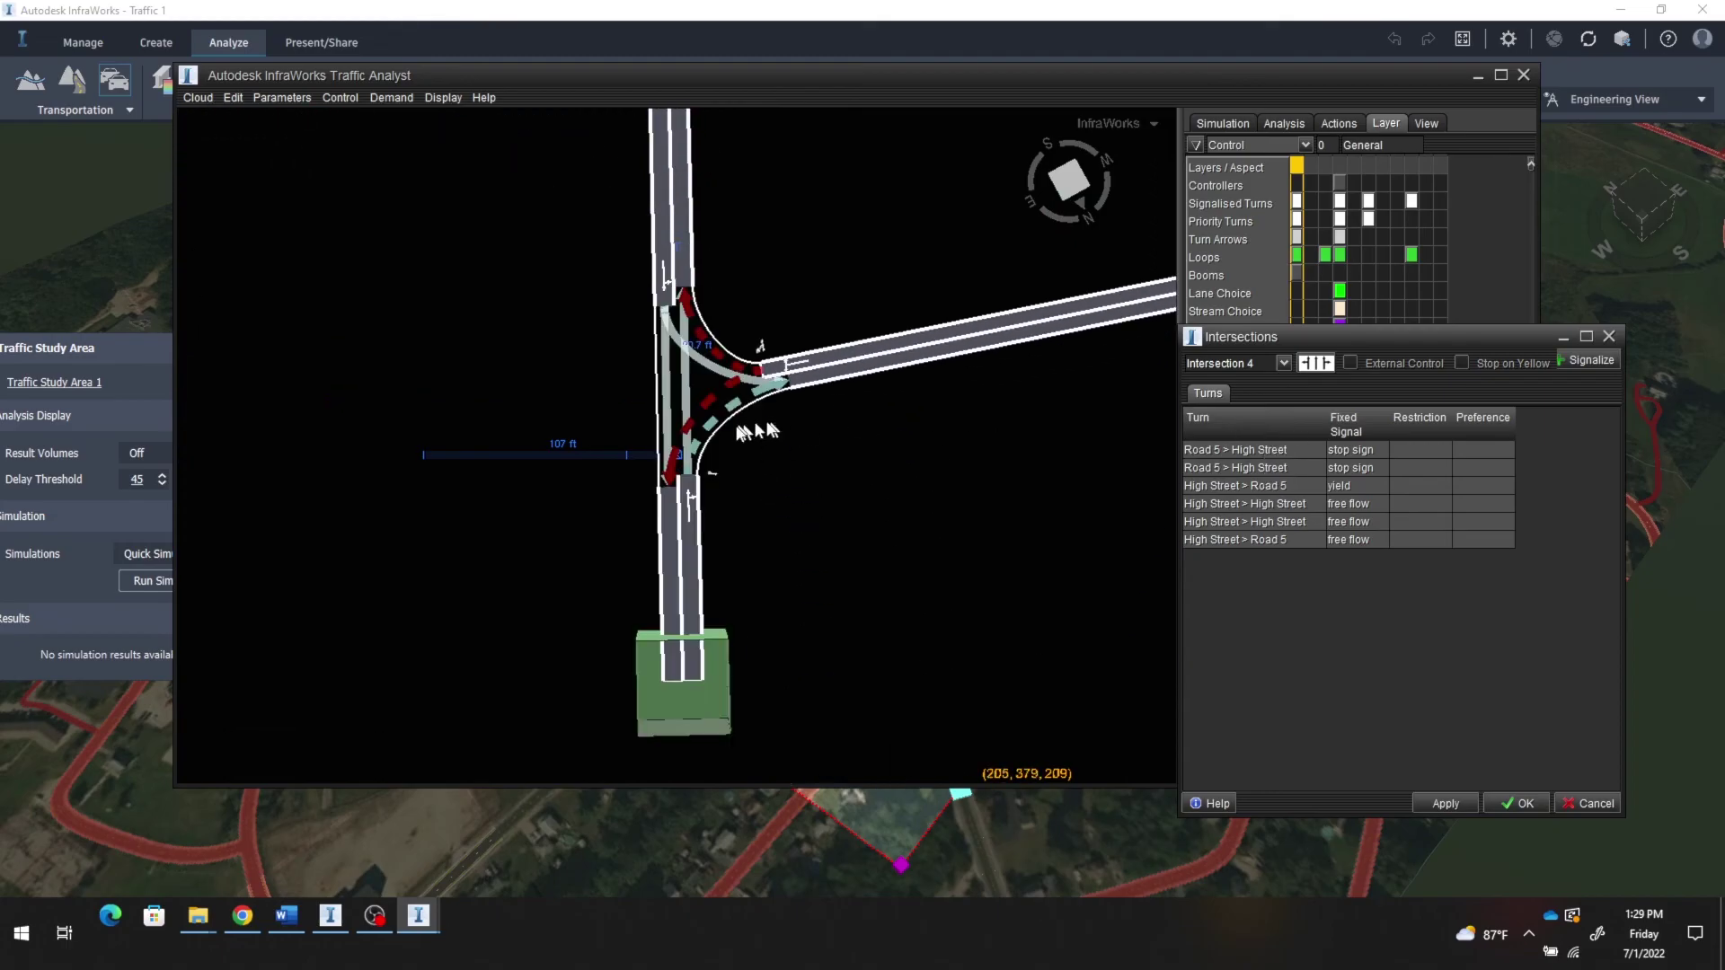
{"action": "left_click_drag", "start_coordinate": [1495, 339], "coordinate": [1446, 634]}
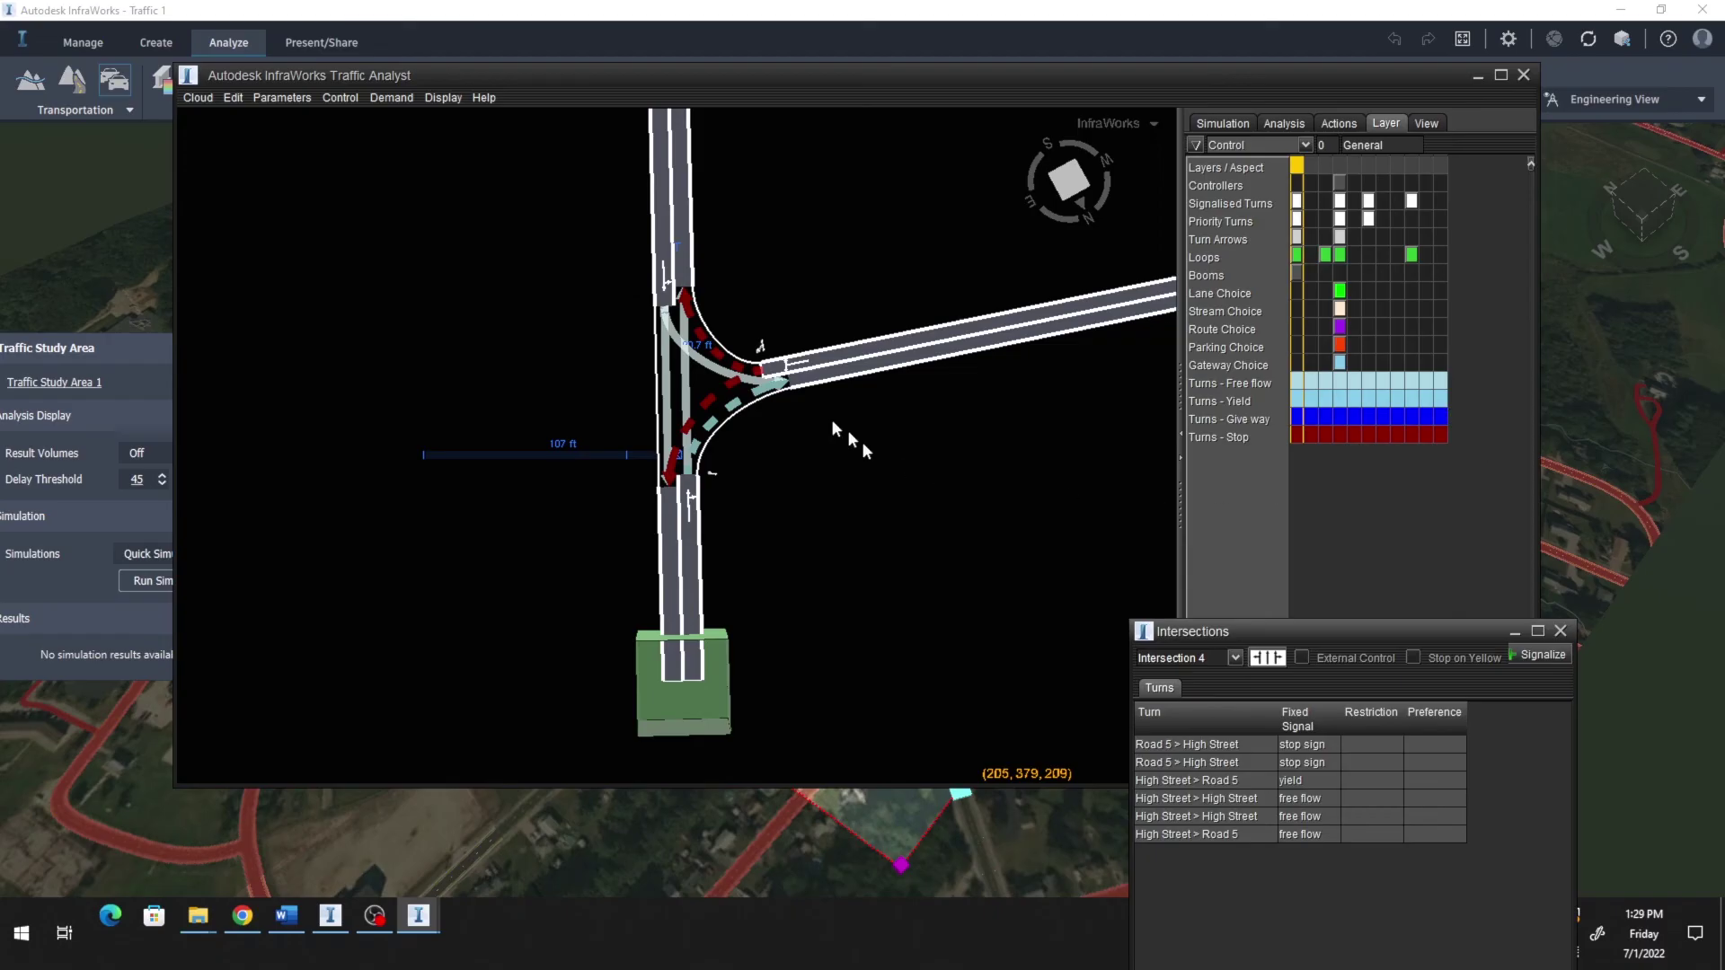
{"action": "scroll", "coordinate": [726, 404], "scroll_direction": "up", "scroll_amount": 3}
{"action": "scroll", "coordinate": [724, 402], "scroll_direction": "up", "scroll_amount": 3}
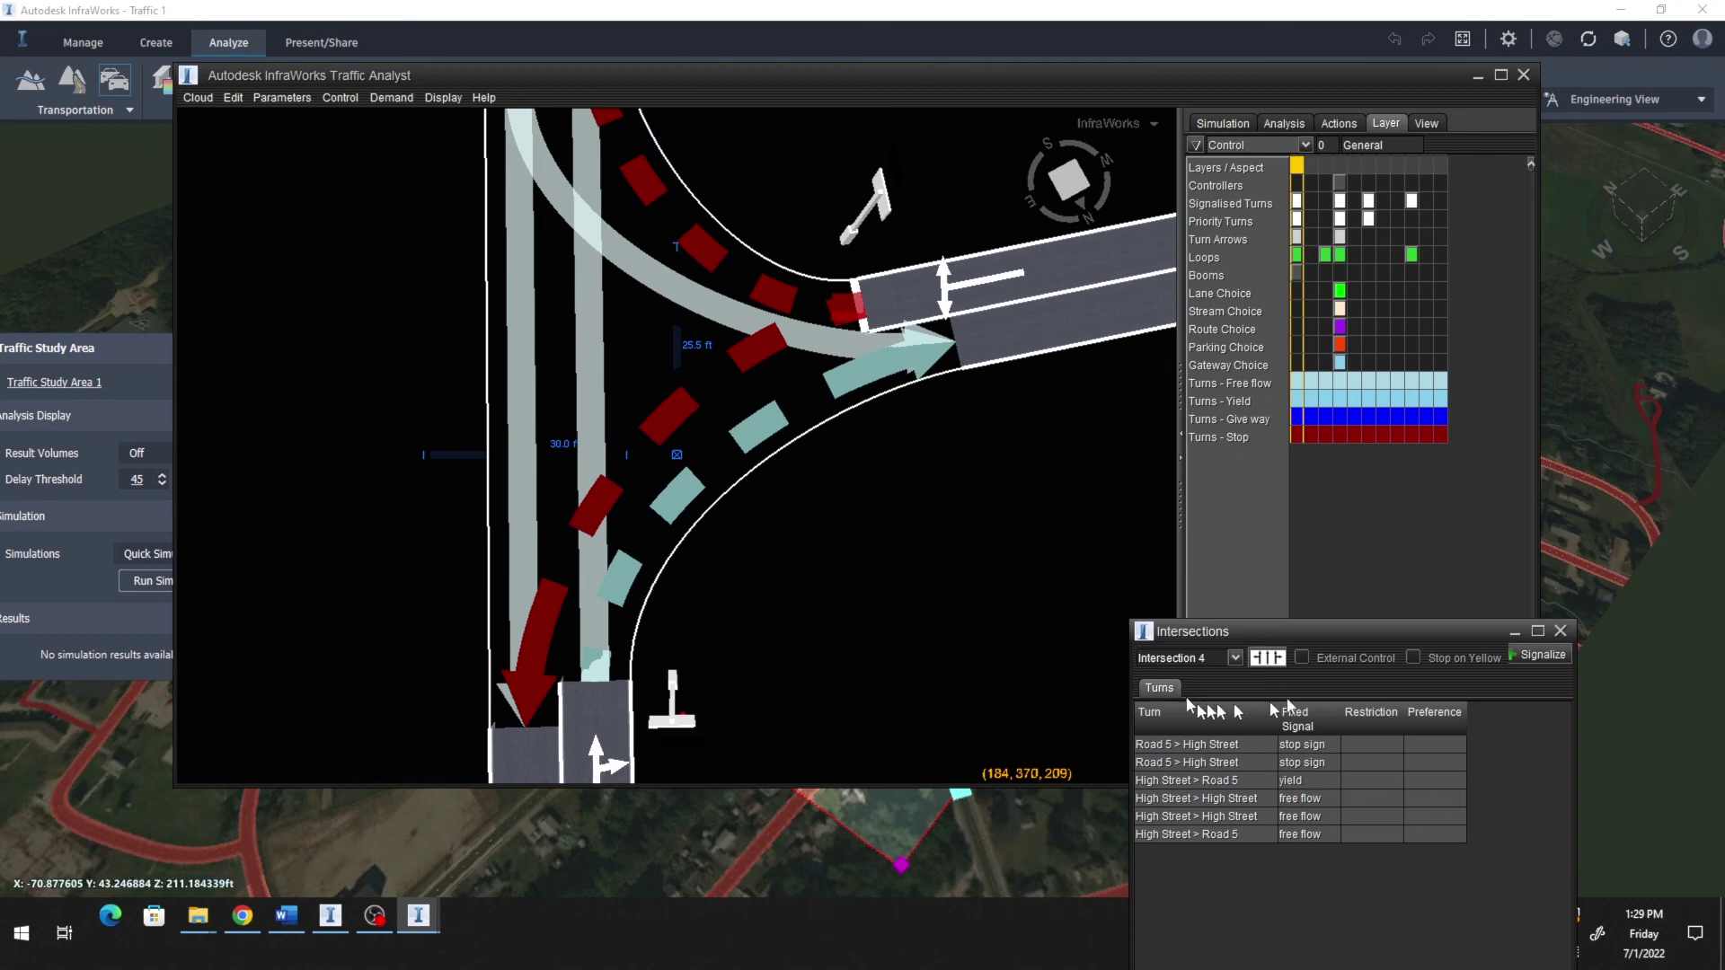
Step: Open Intersection 4's turn lanes and set the High Street NE approach to a yield sign
{"action": "left_click", "coordinate": [1268, 656]}
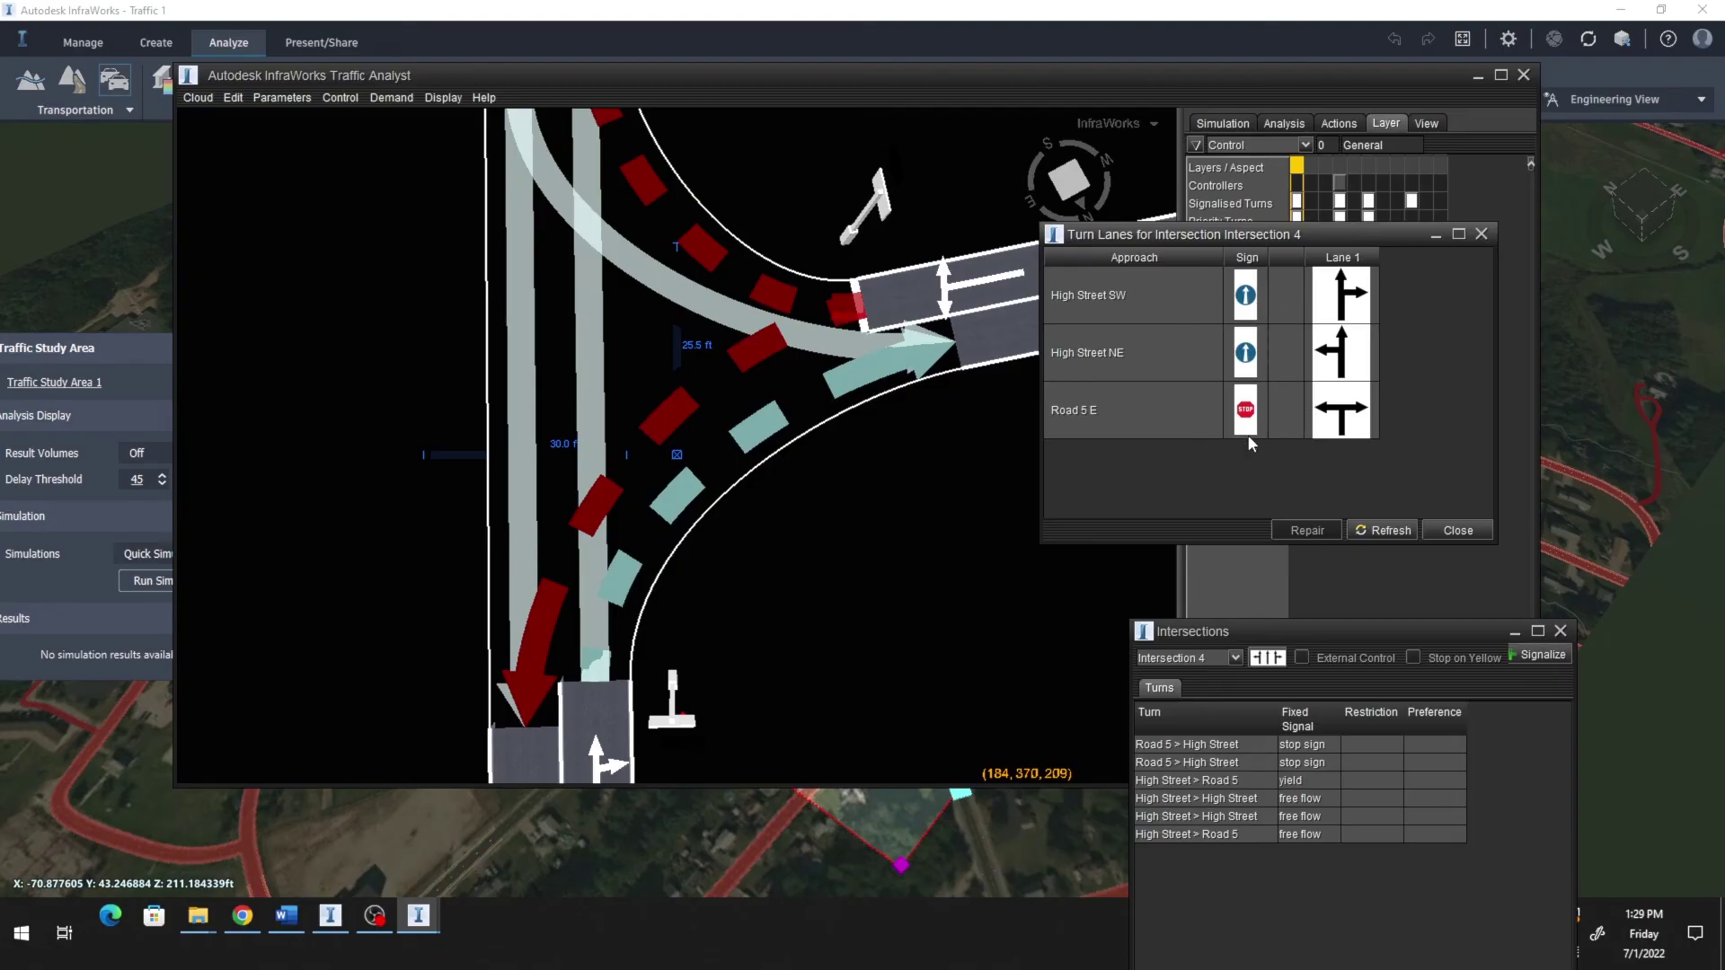
{"action": "left_click", "coordinate": [1251, 353]}
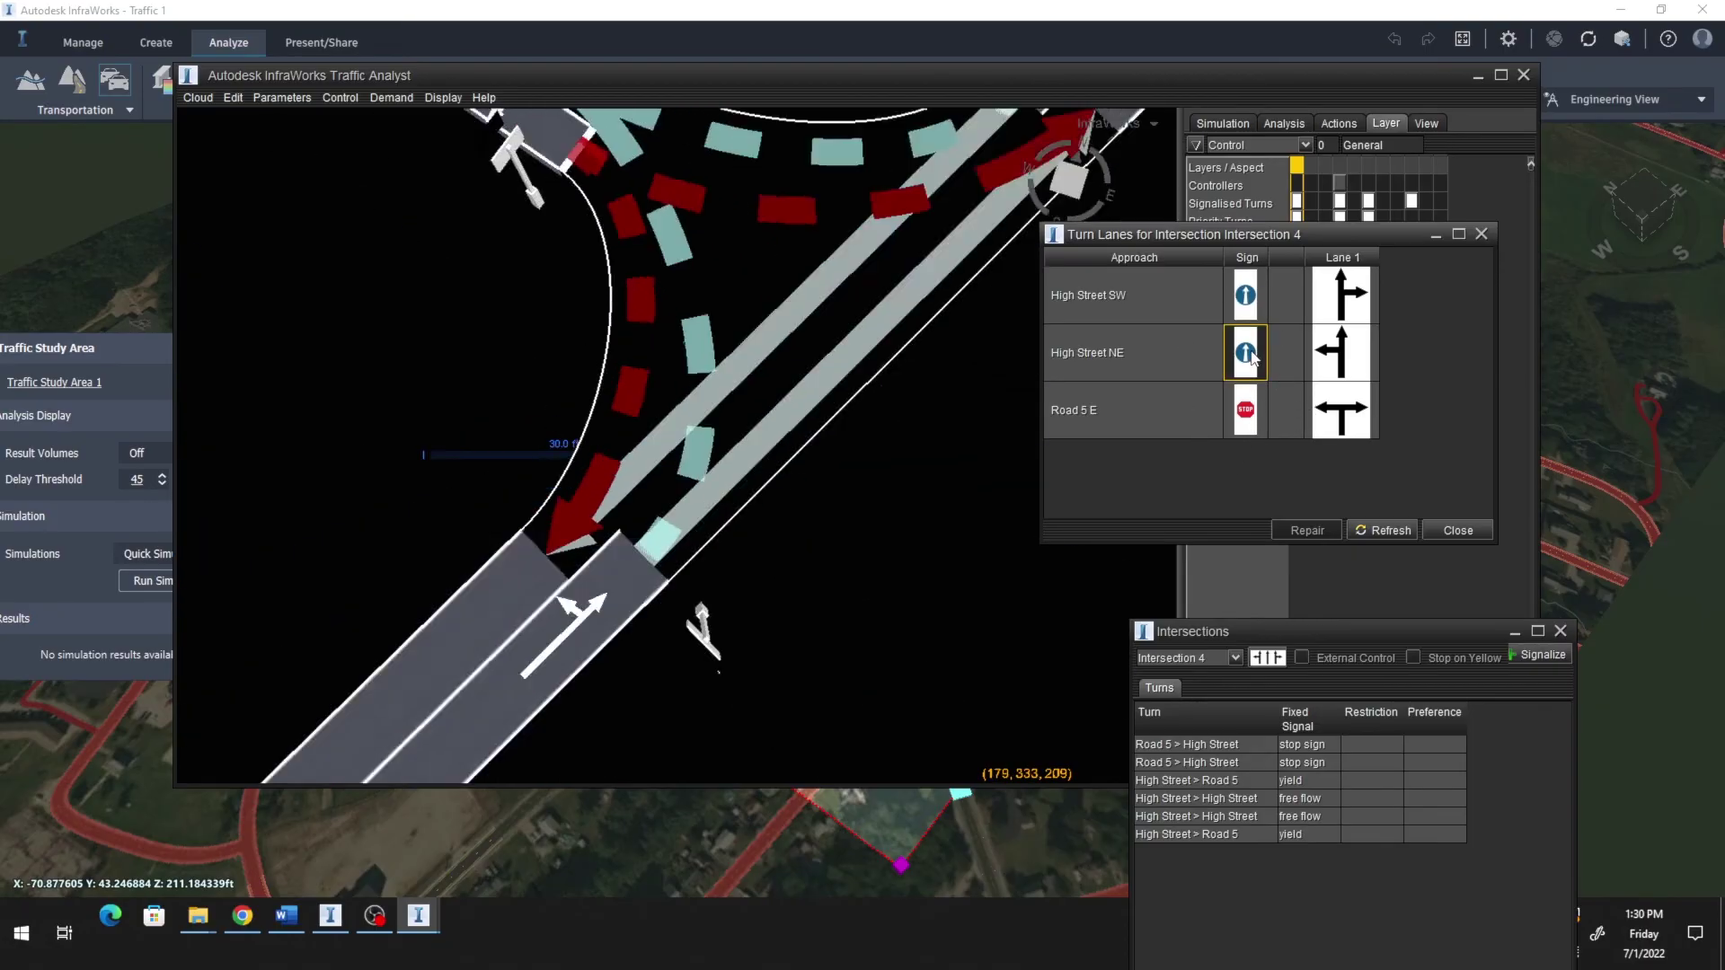
{"action": "left_click", "coordinate": [1250, 353]}
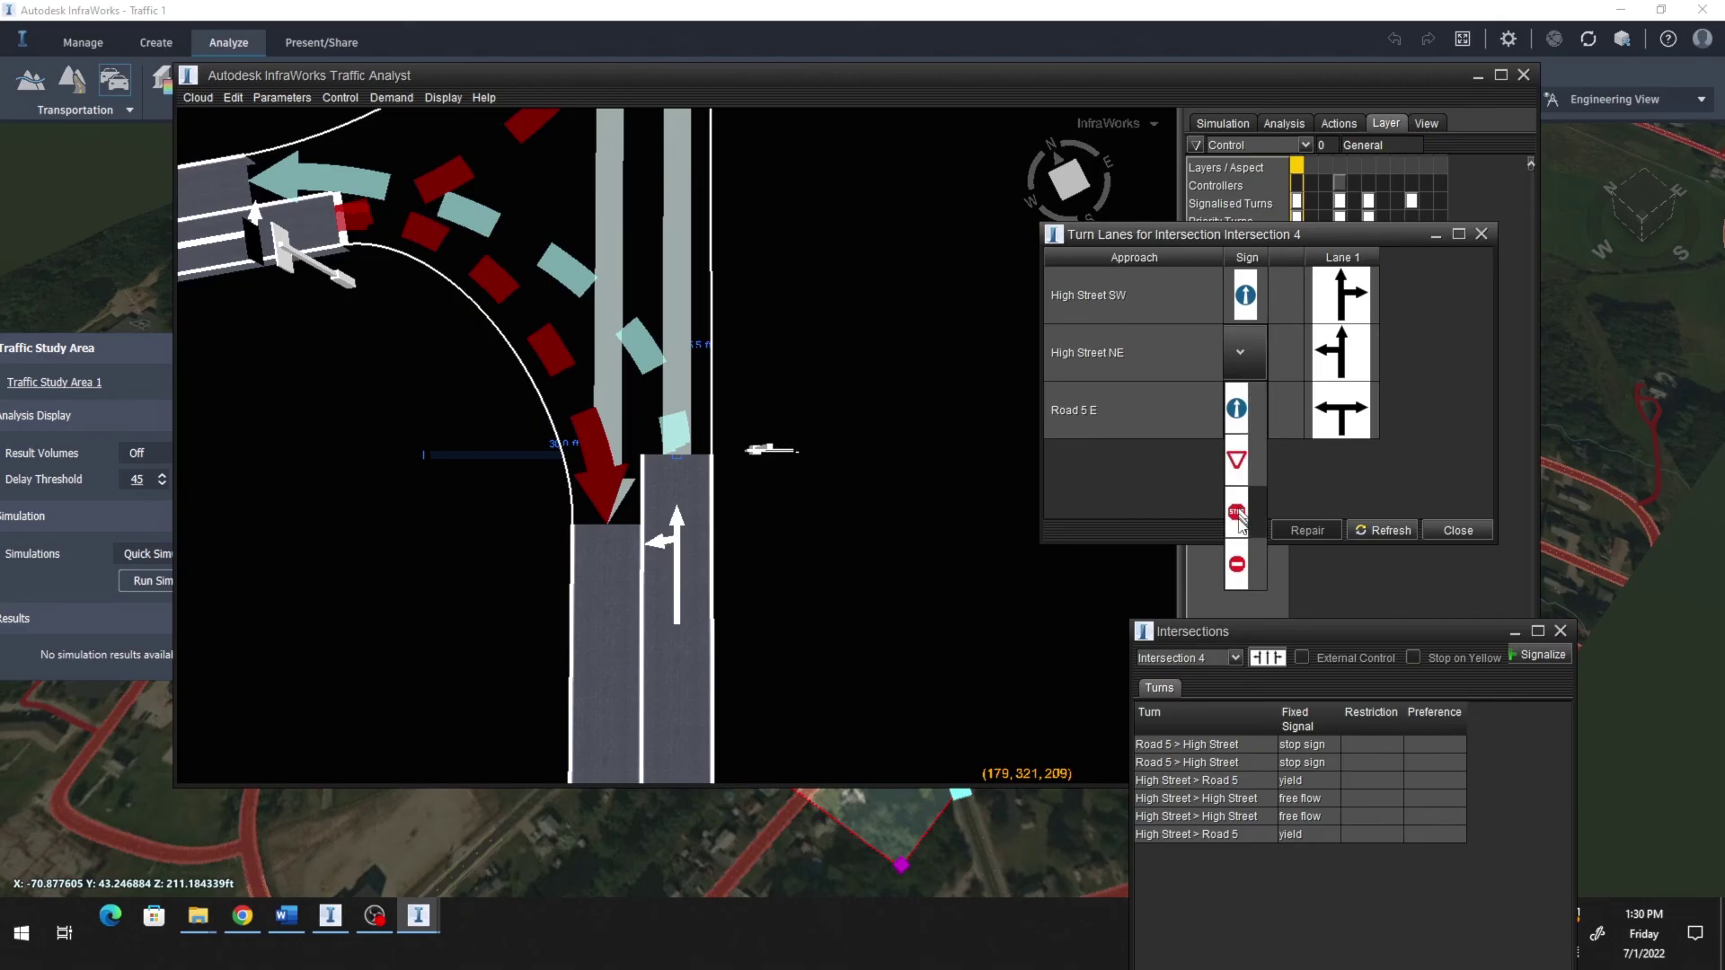
{"action": "left_click", "coordinate": [1238, 461]}
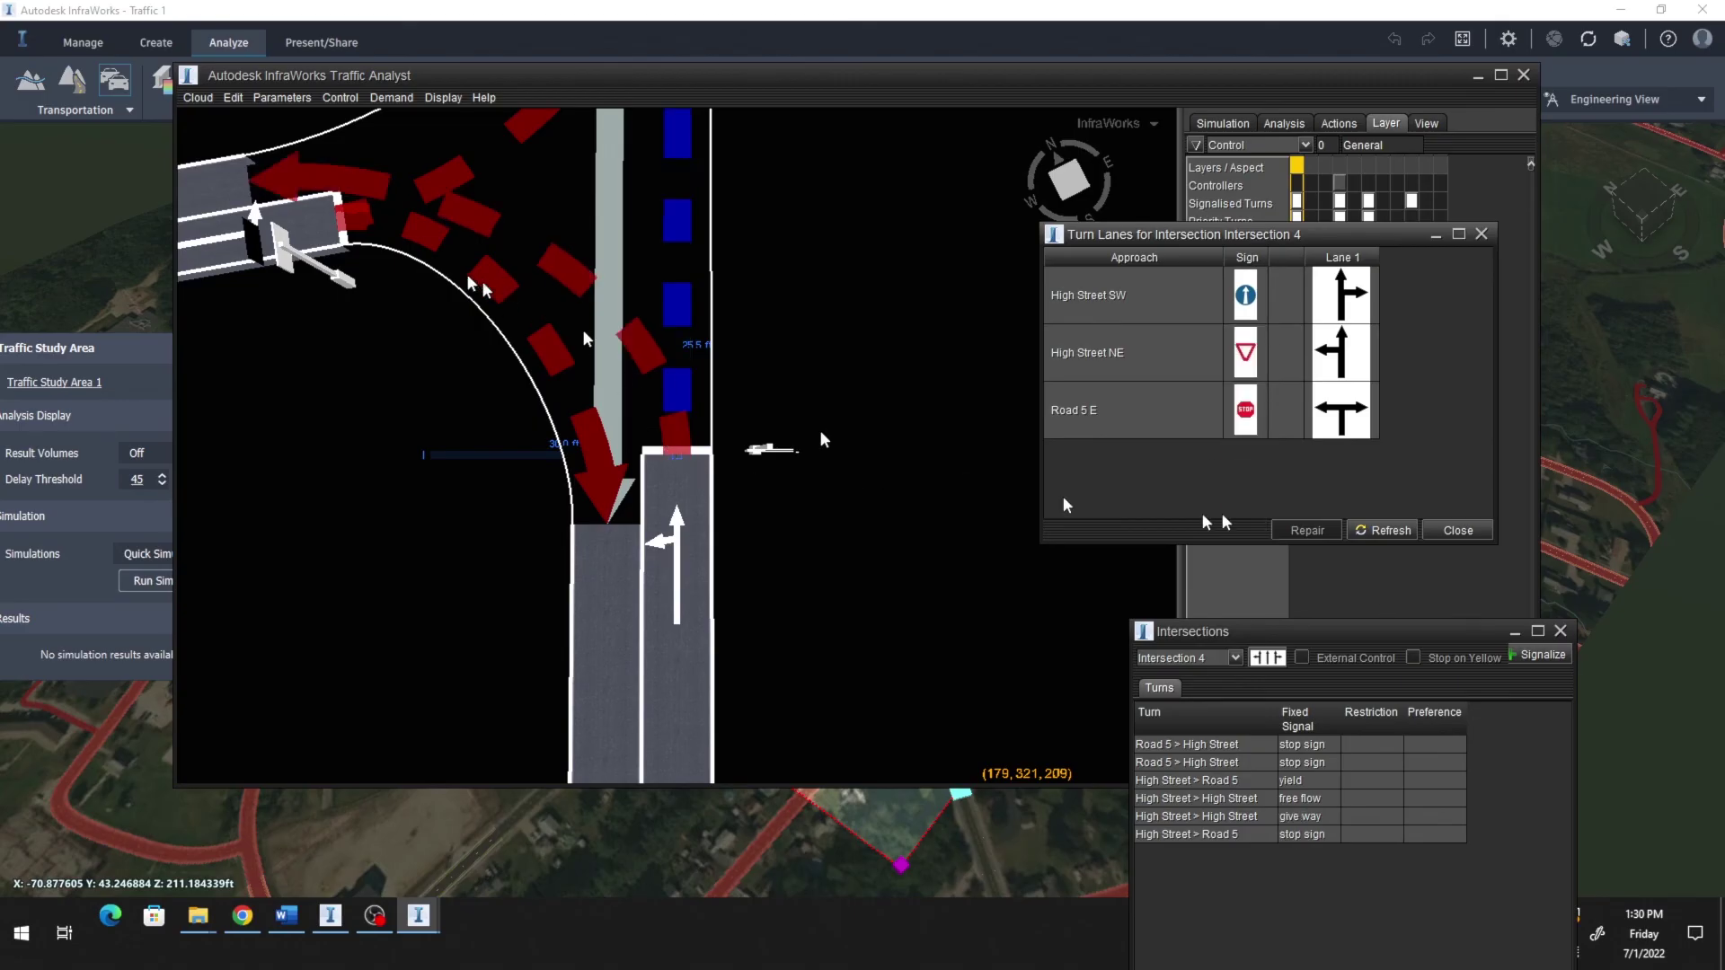
Step: Return the High Street NE approach to the free-flow sign and restrict its Lane 1 to left turns only
{"action": "left_click", "coordinate": [1251, 350]}
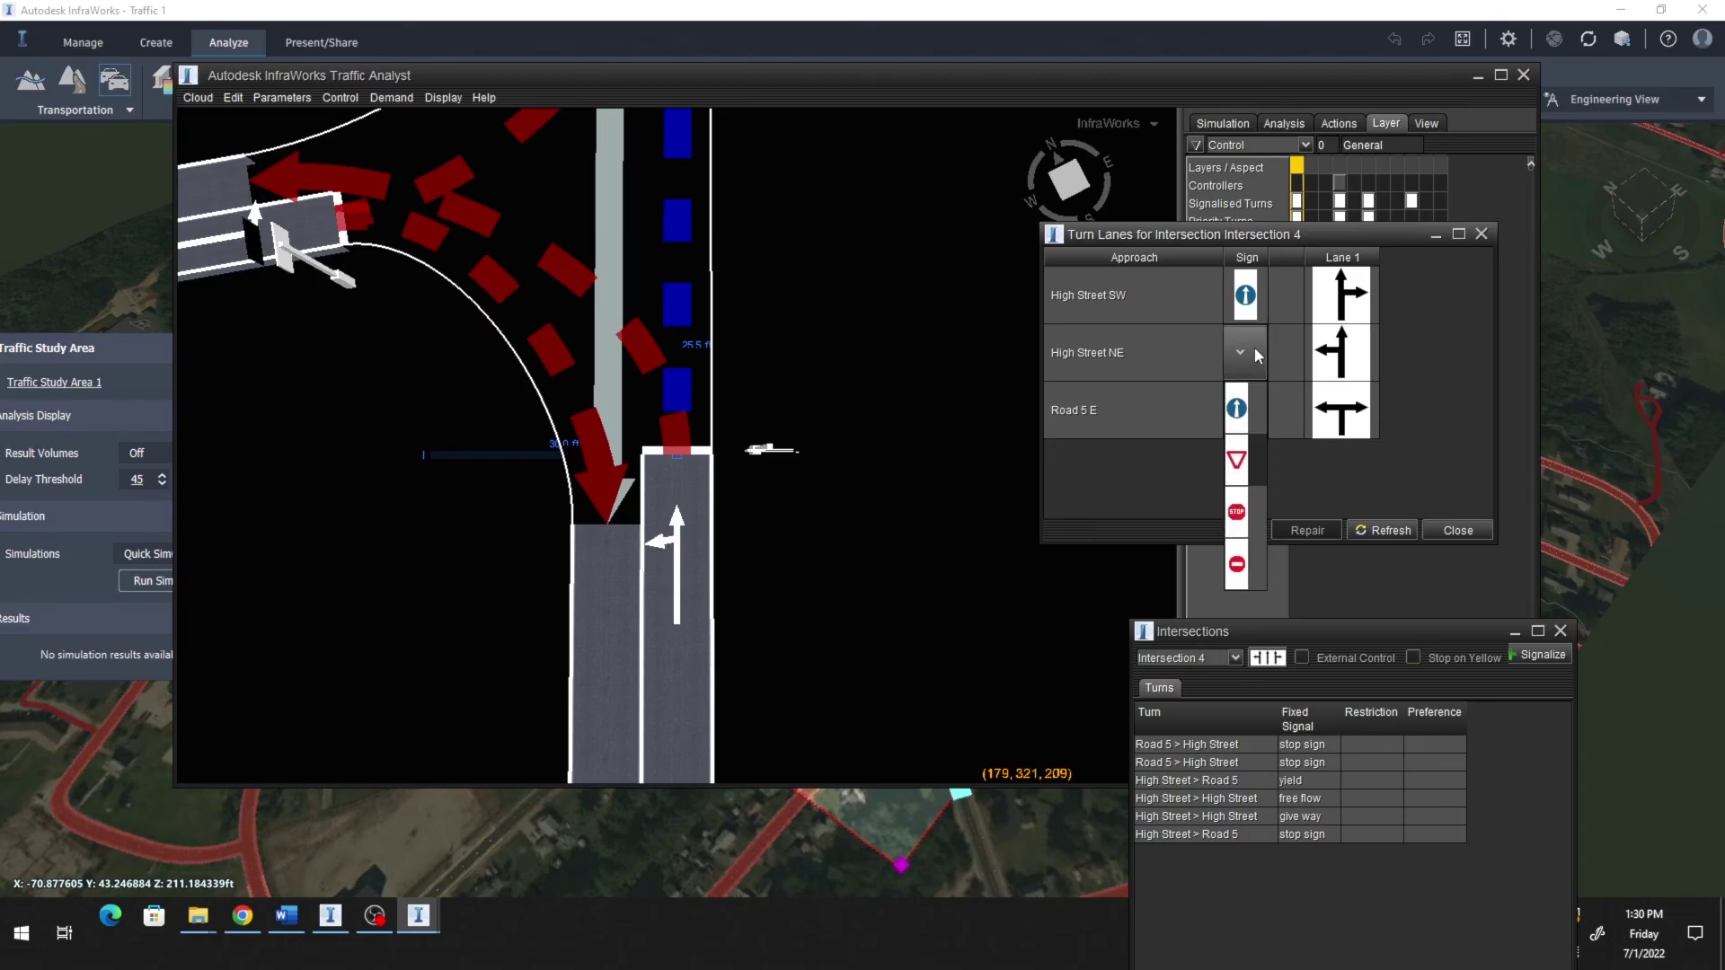
{"action": "left_click", "coordinate": [1237, 409]}
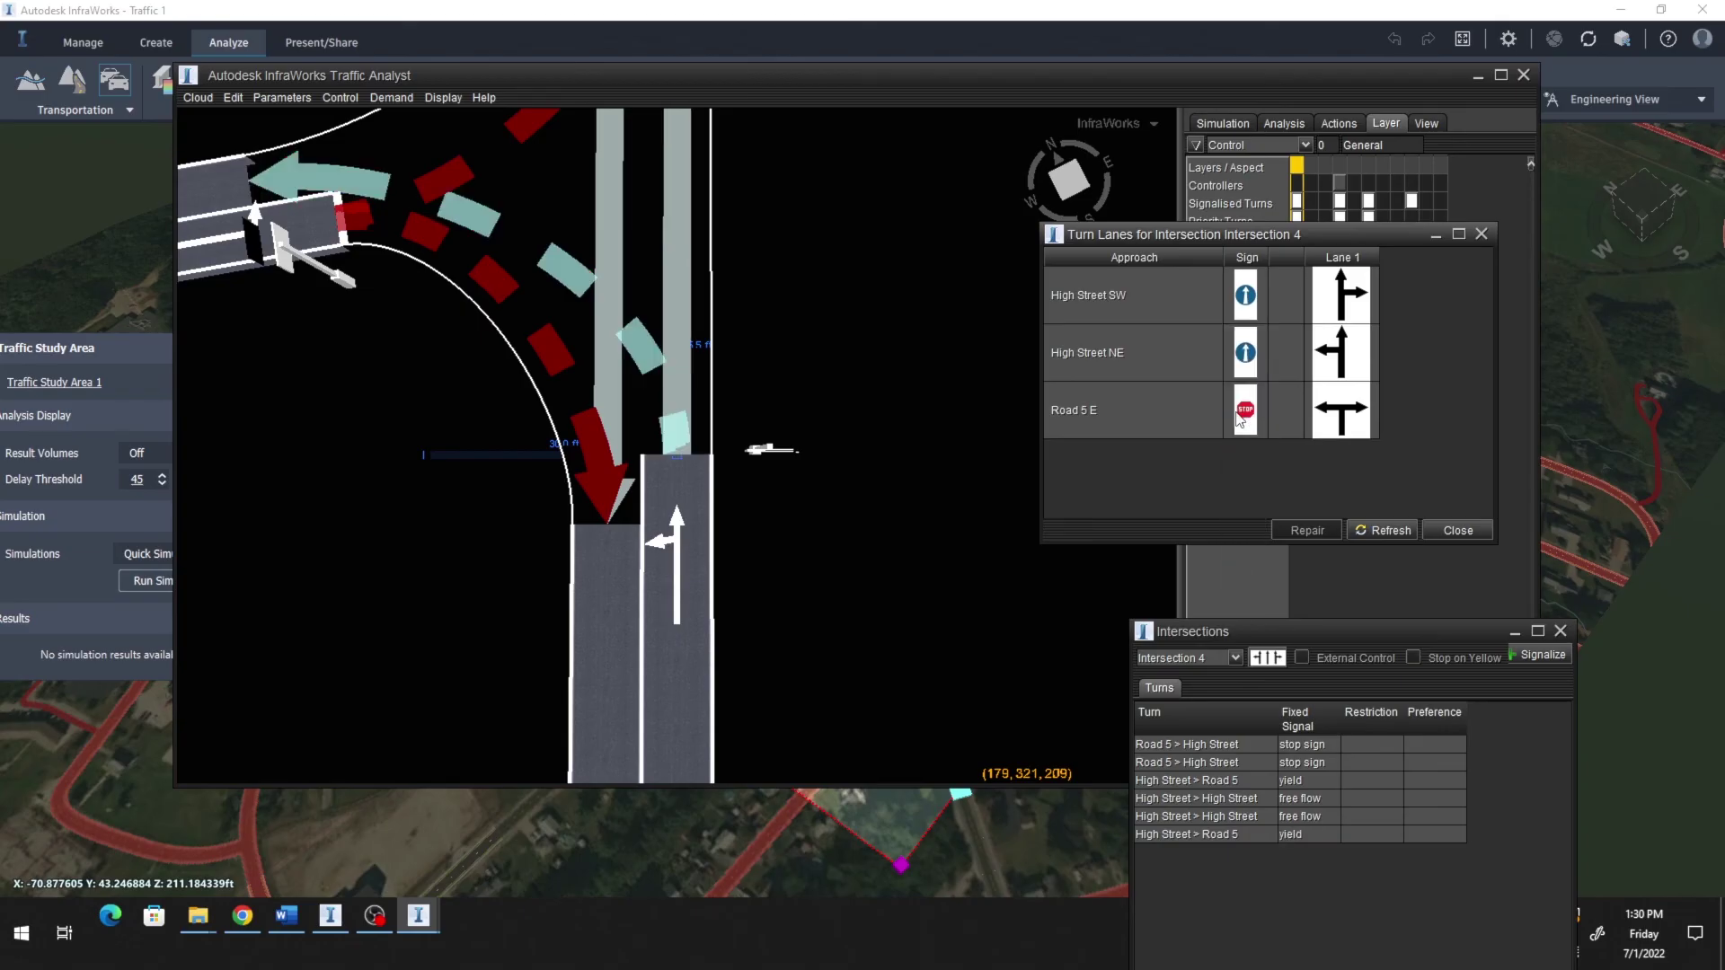
{"action": "left_click", "coordinate": [1344, 358]}
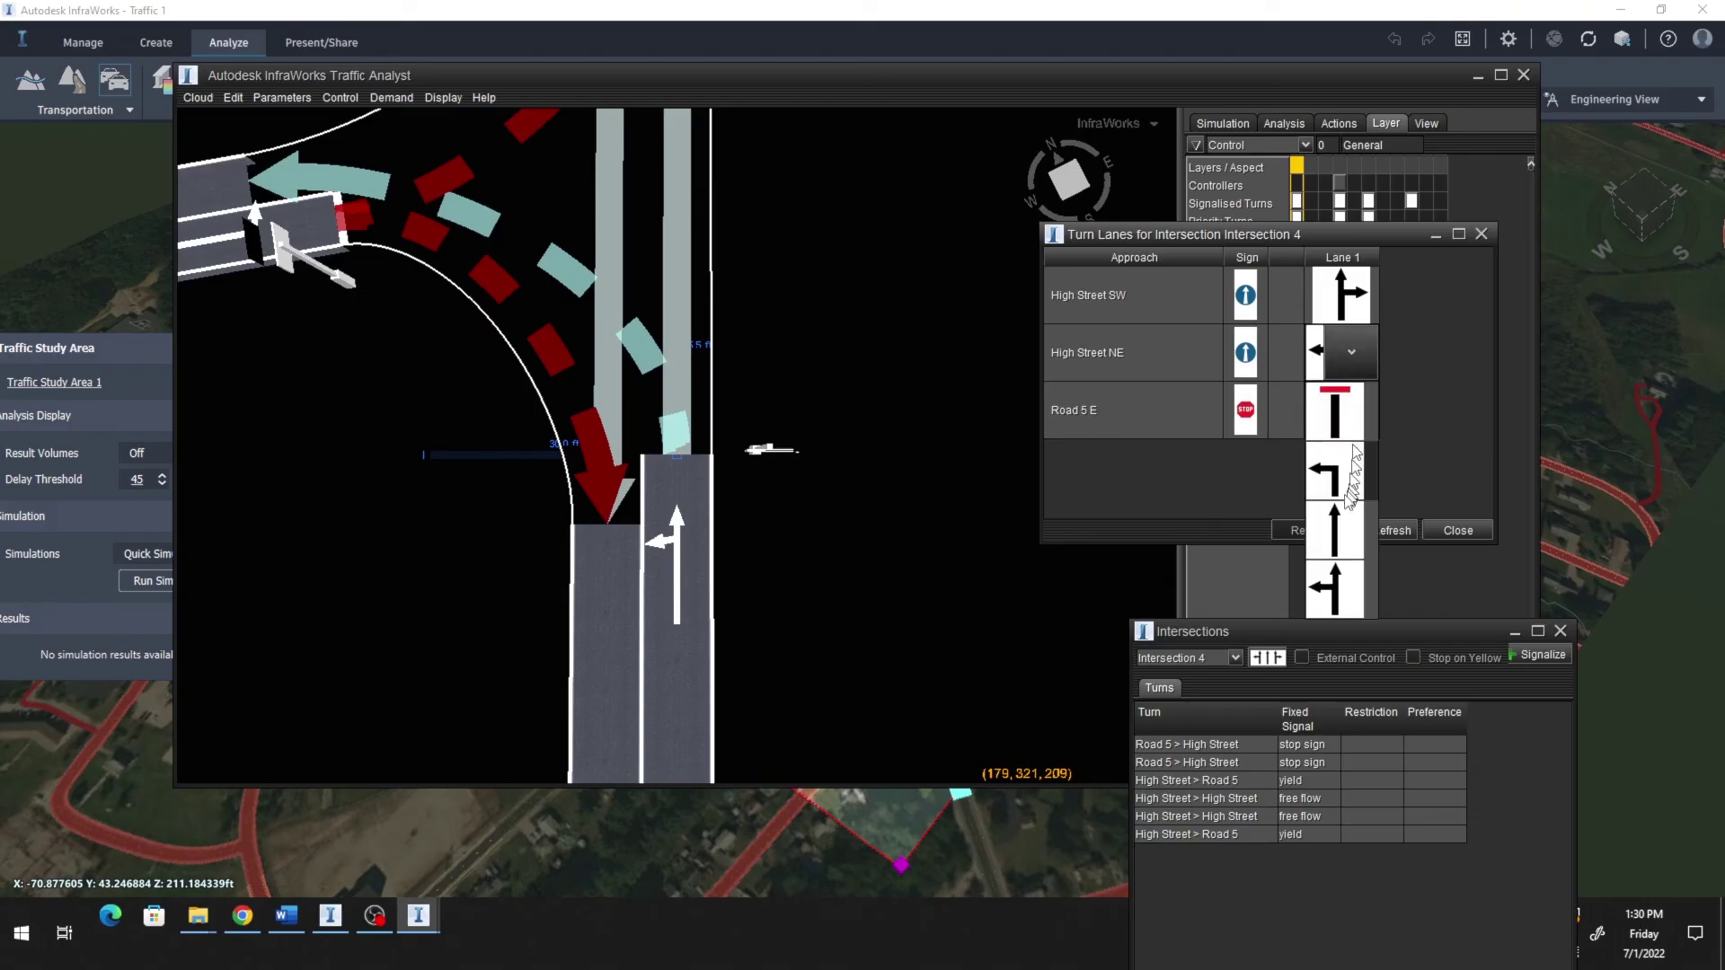
{"action": "left_click", "coordinate": [1333, 476]}
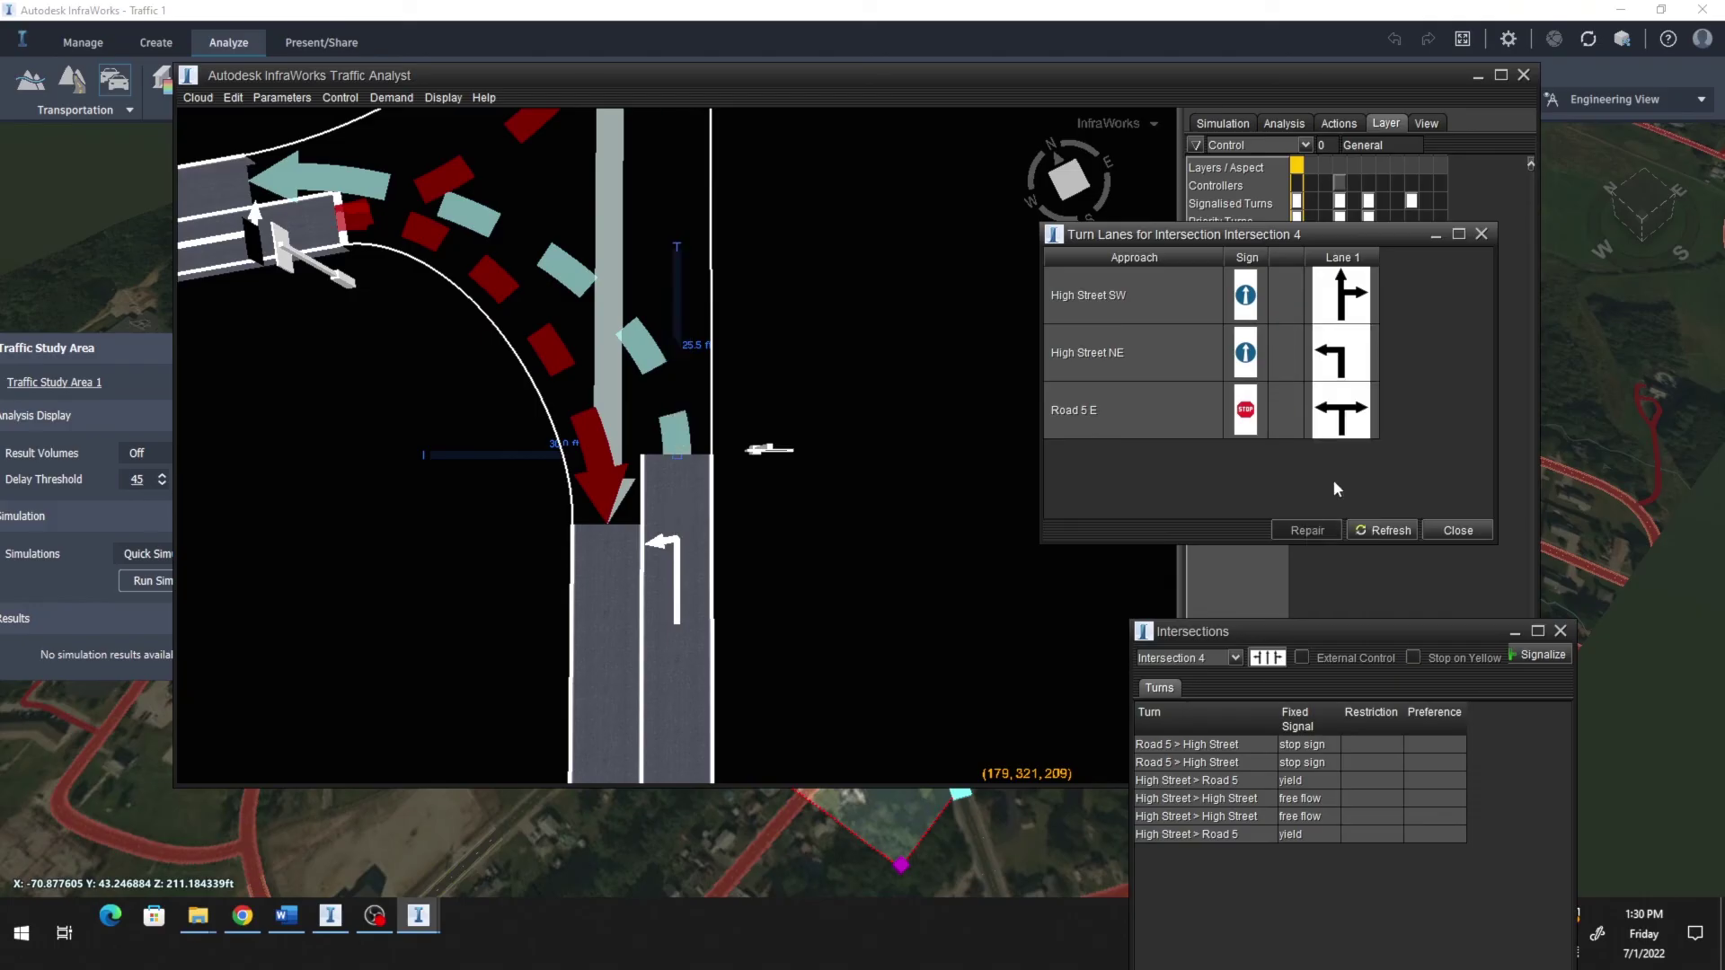
Step: Select the combined left-and-right turn for Lane 1 of Road 5 E and open High Street SW's lane turn choices
{"action": "left_click", "coordinate": [1340, 399]}
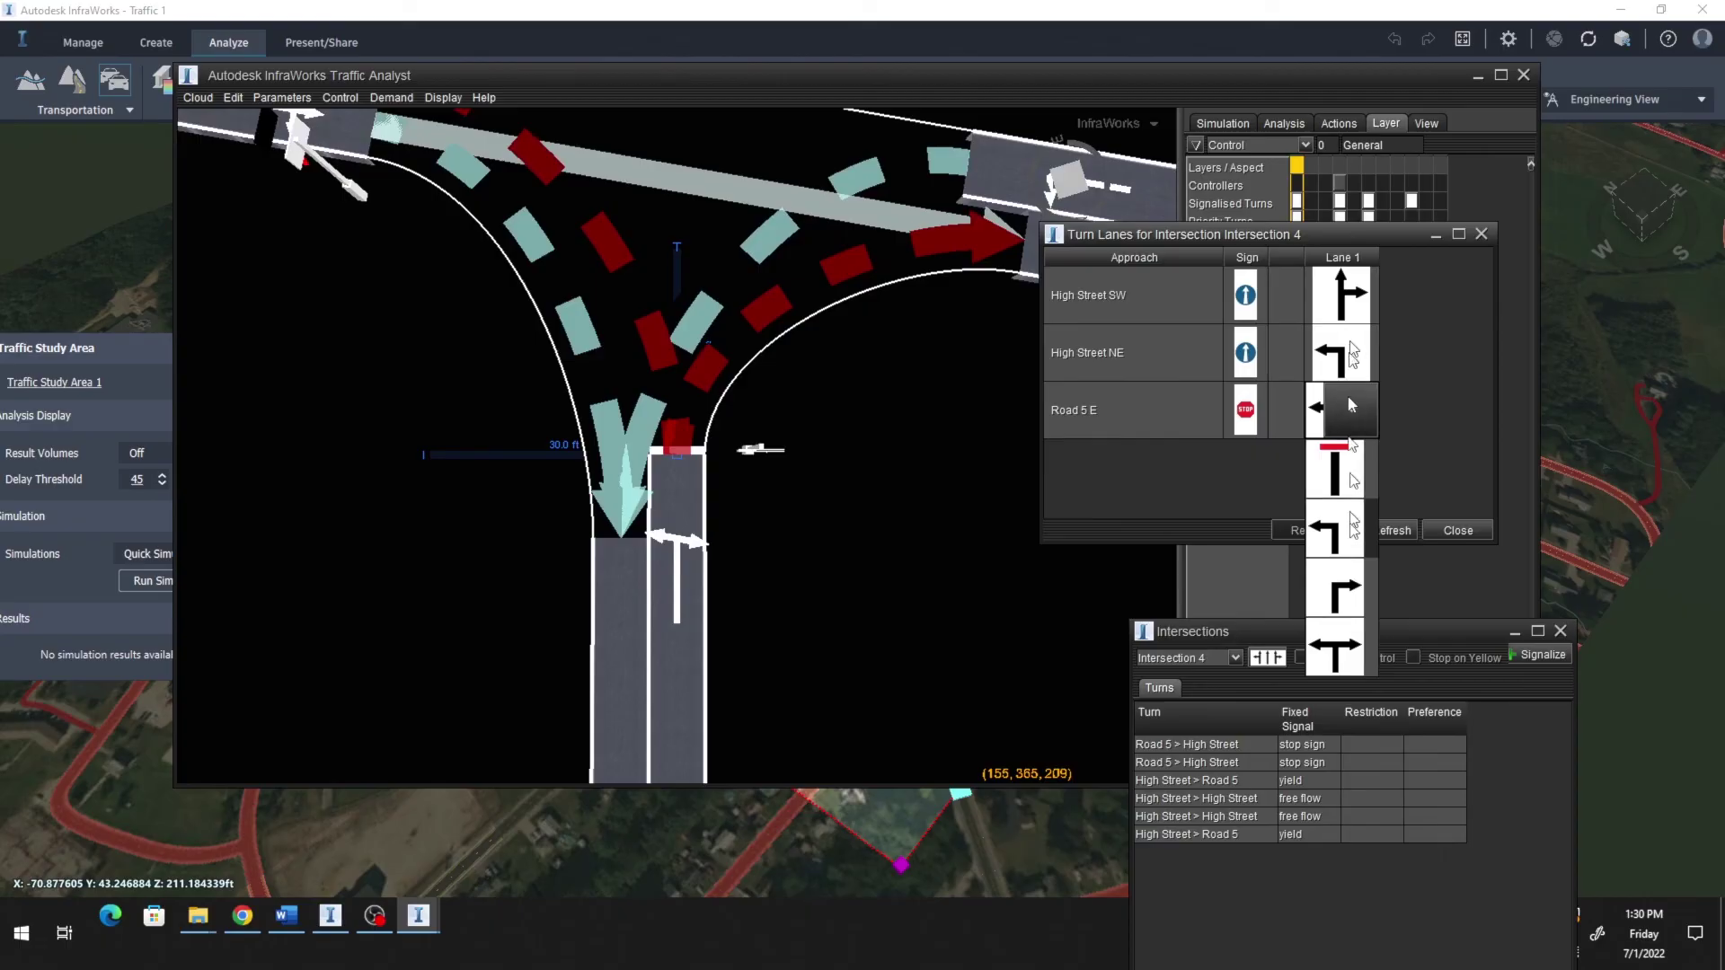
{"action": "left_click", "coordinate": [1334, 645]}
{"action": "left_click", "coordinate": [1344, 312]}
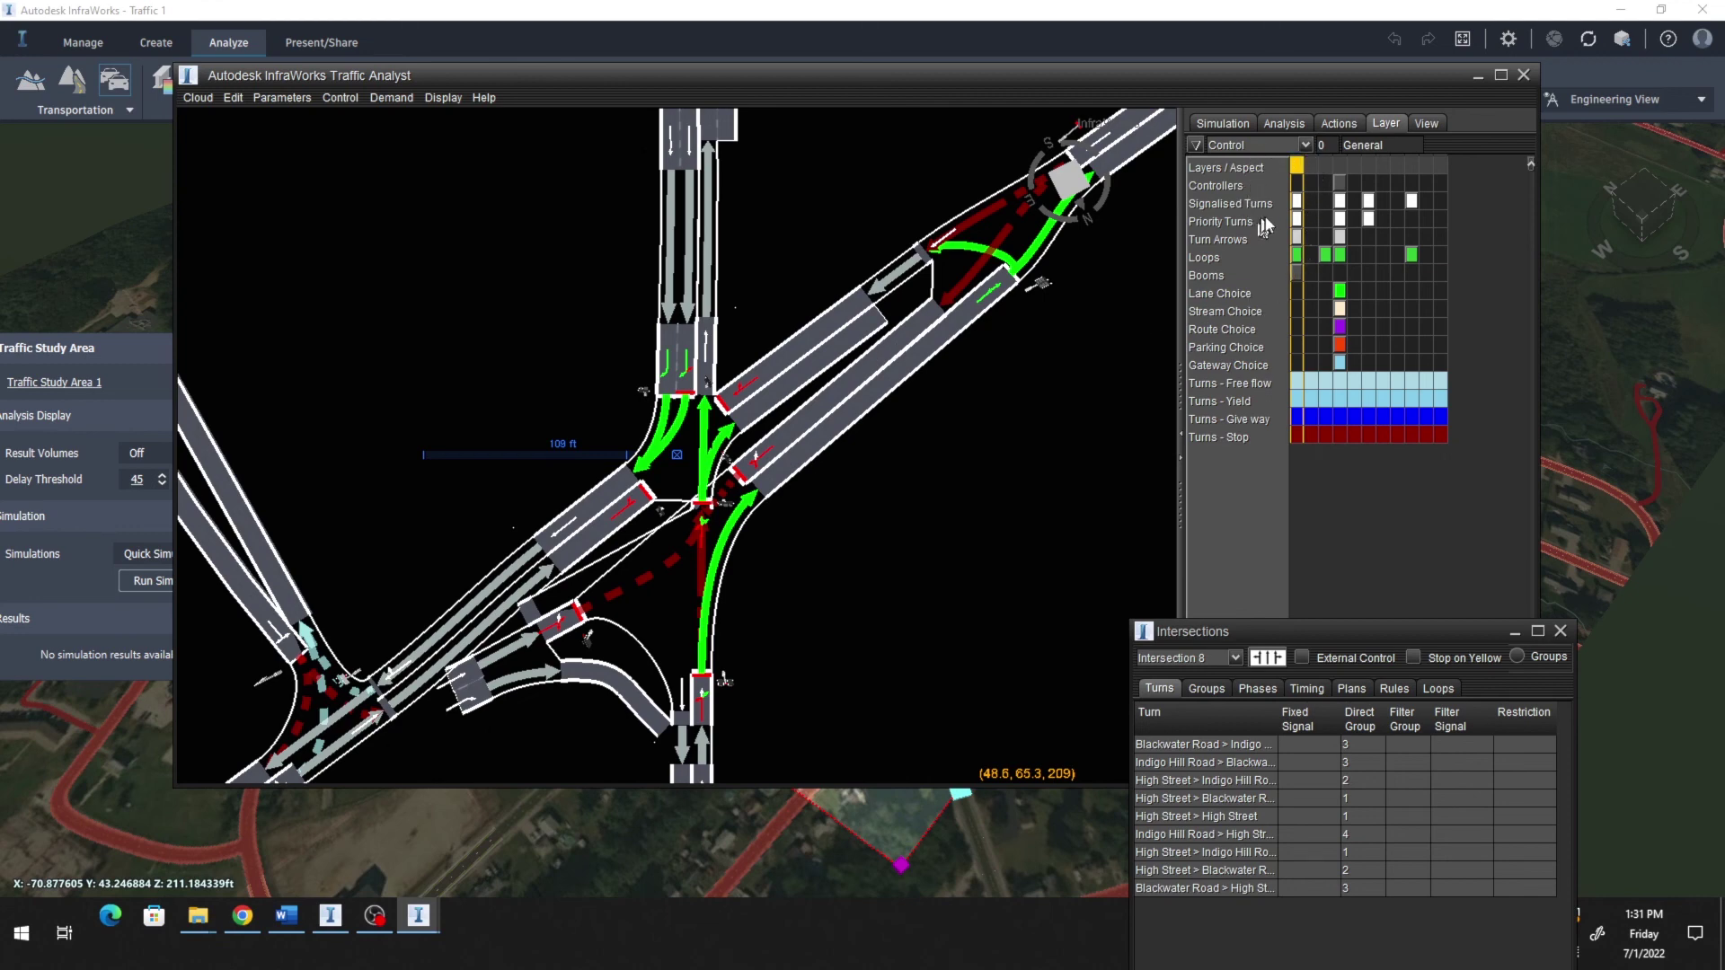
Step: Hide the signalised turns, priority turns and turn arrows in the General aspect, and activate the Roads aspect
{"action": "left_click", "coordinate": [1297, 202]}
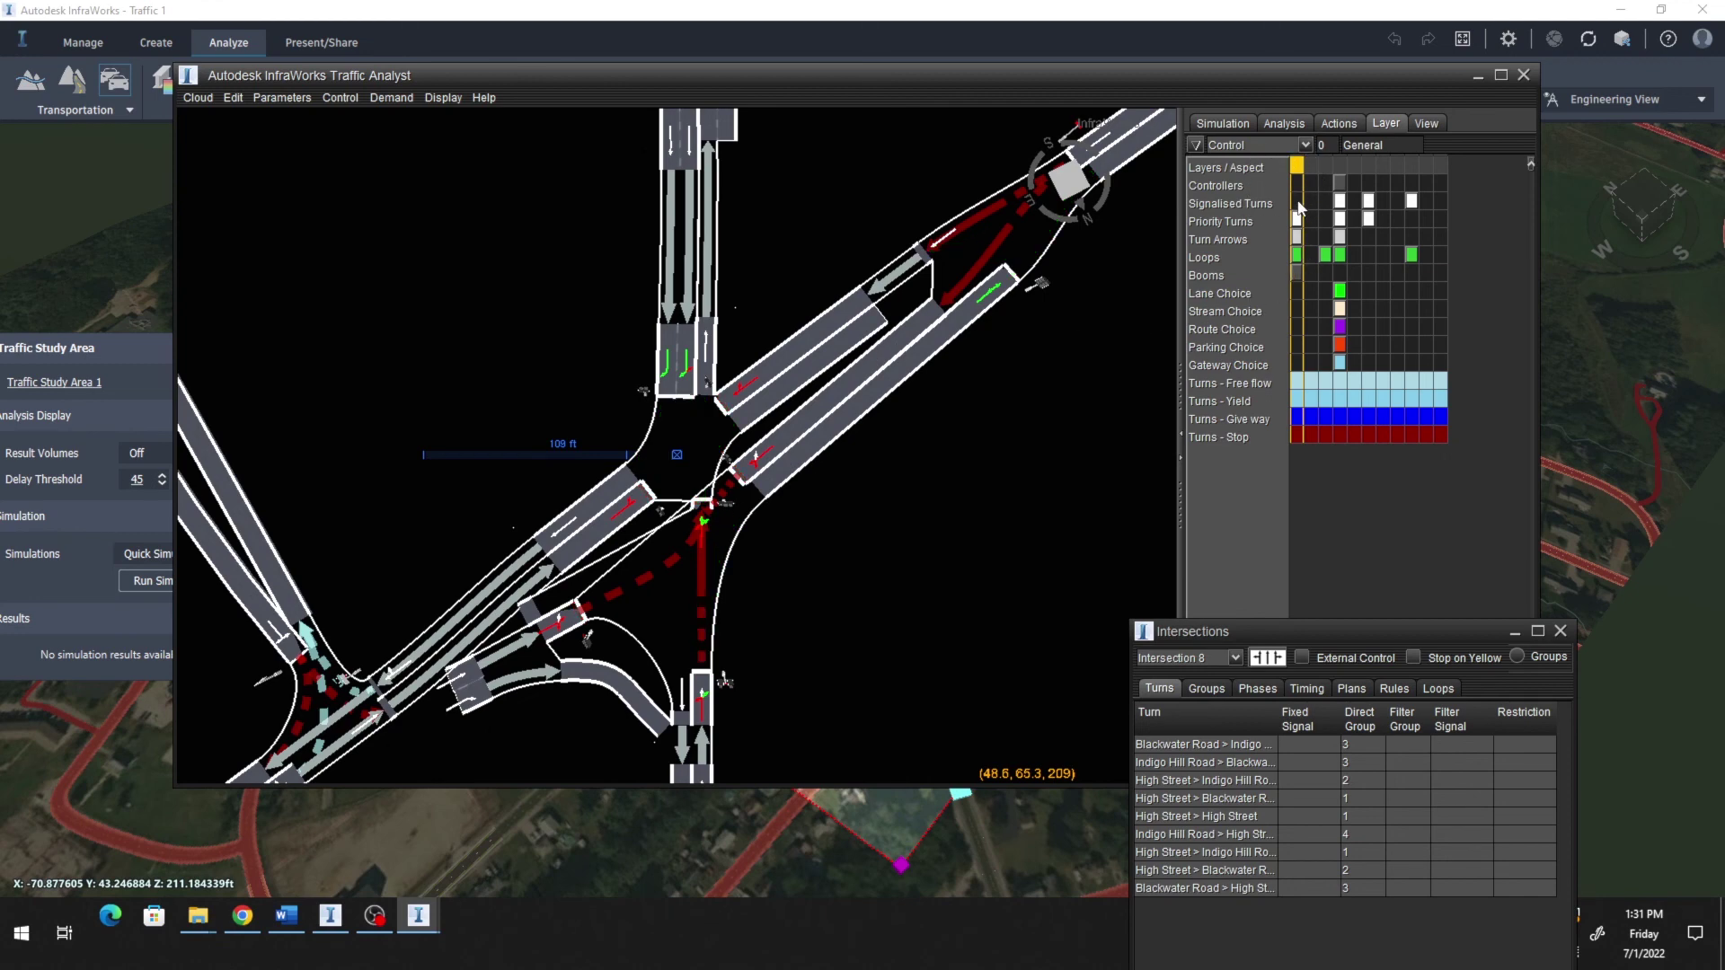
{"action": "left_click", "coordinate": [1297, 219]}
{"action": "left_click", "coordinate": [1297, 238]}
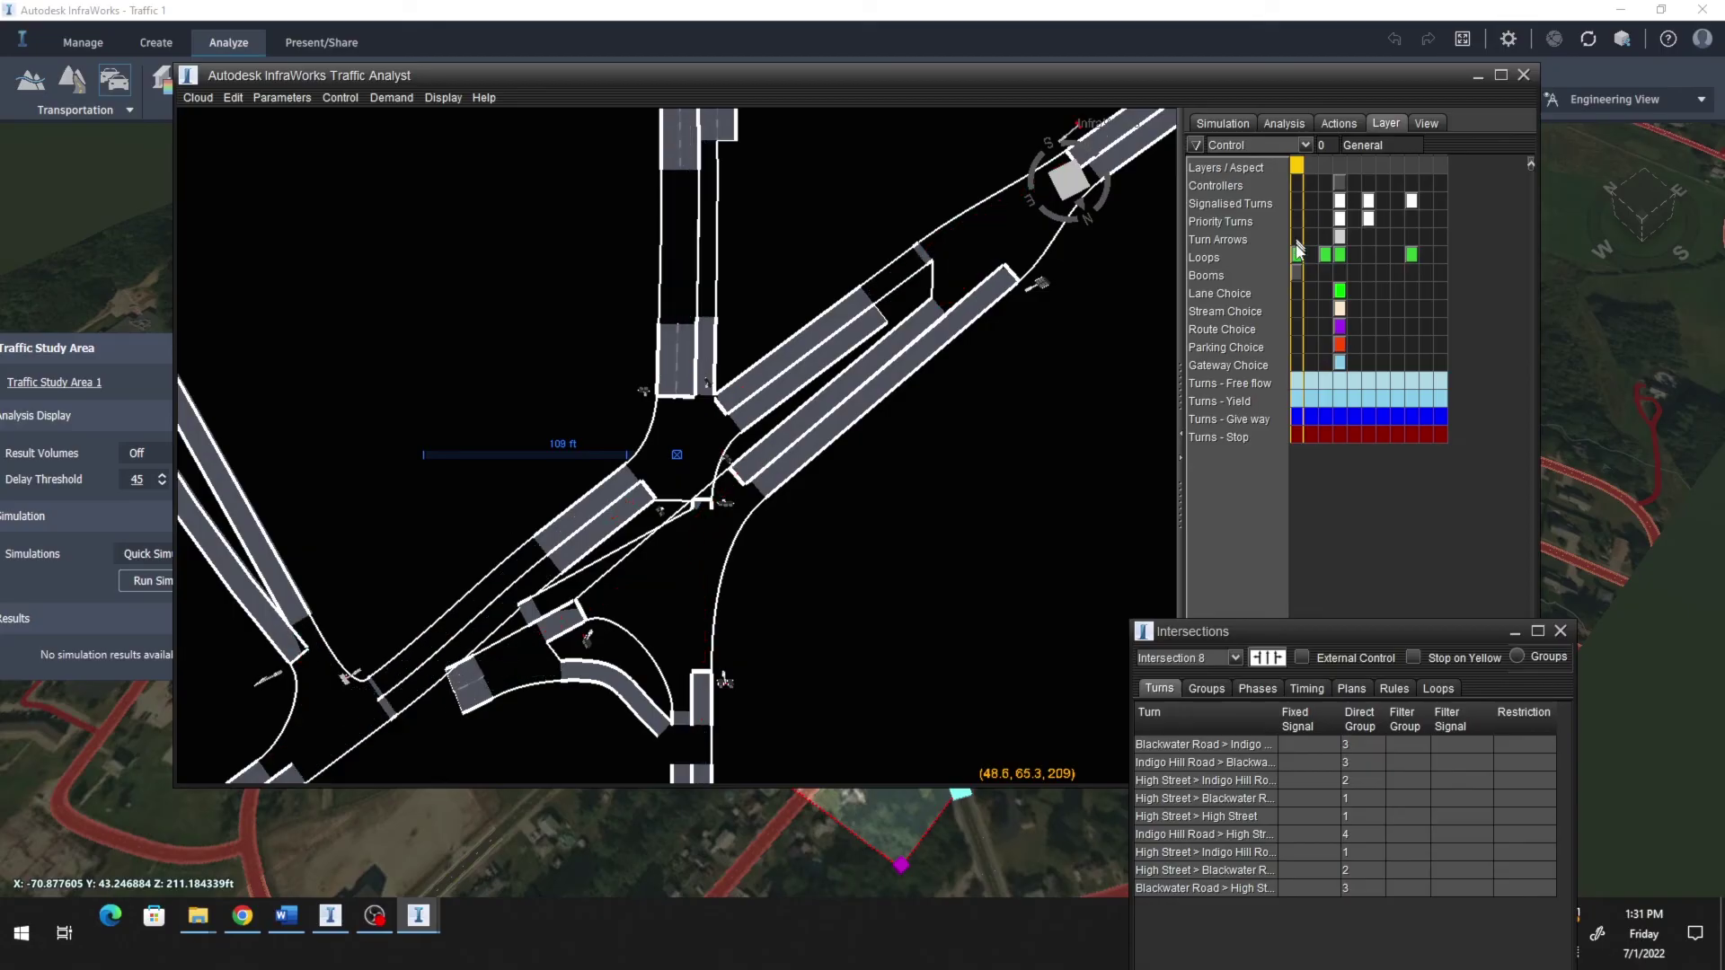
{"action": "left_click", "coordinate": [1311, 167]}
{"action": "left_click", "coordinate": [1325, 167]}
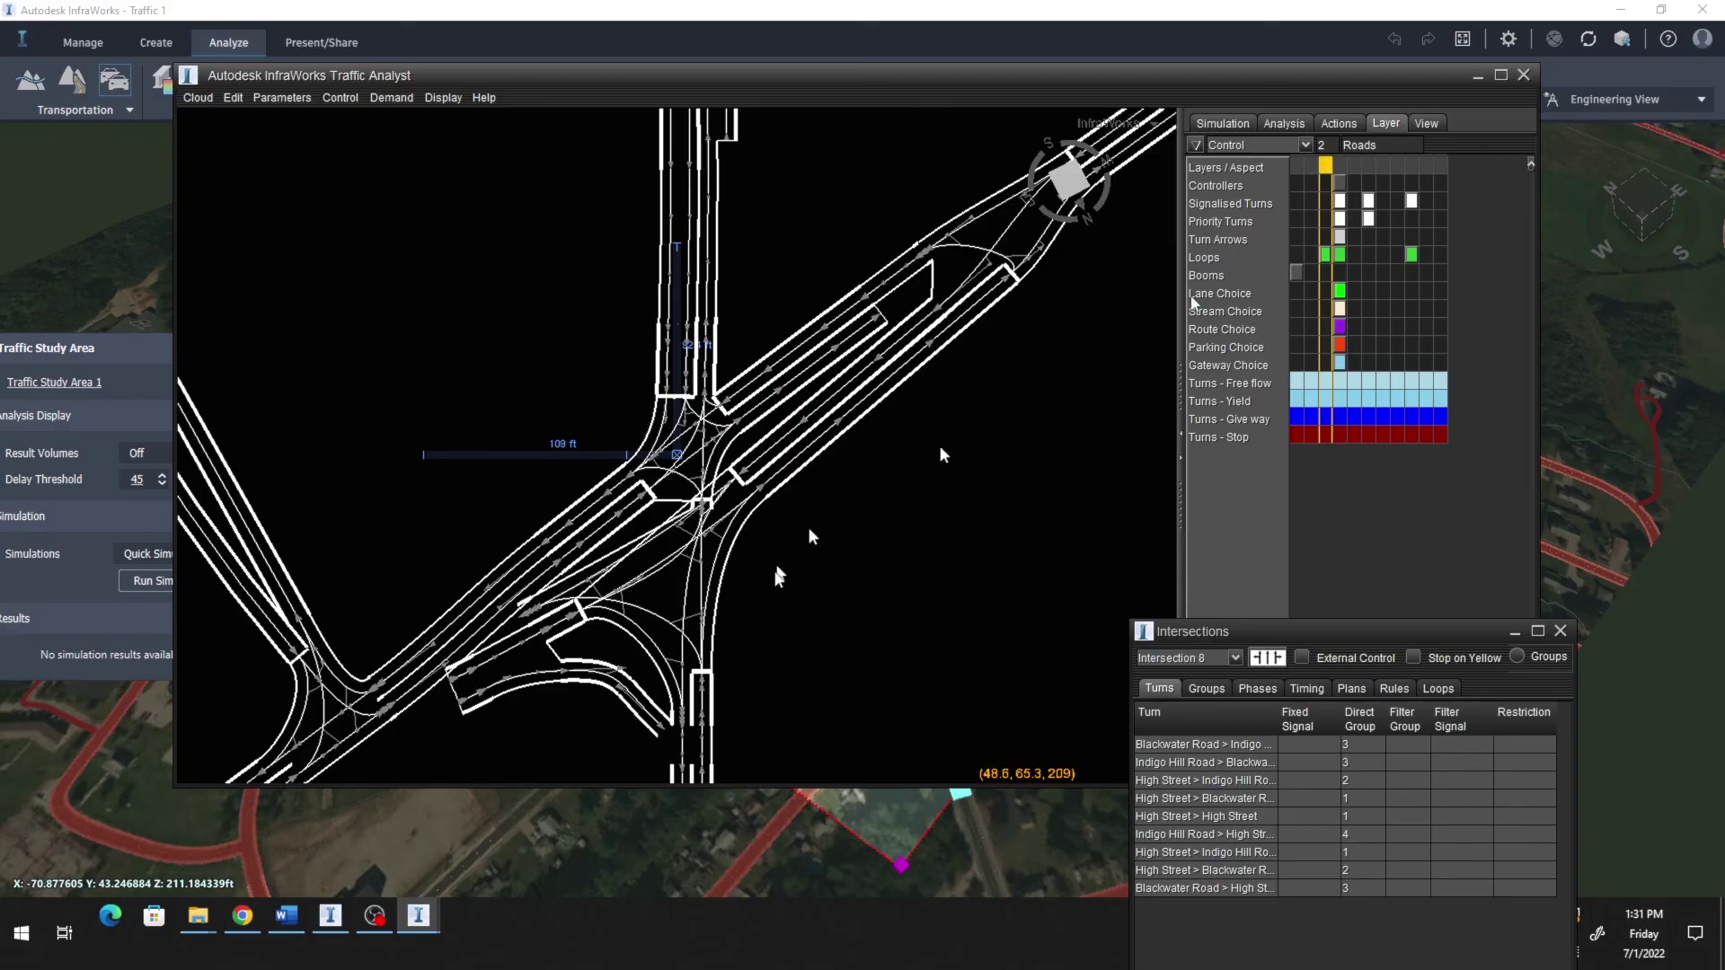
Step: Examine the lane stream paths and turning curves through the junctions around Intersection 8
{"action": "scroll", "coordinate": [738, 507], "scroll_direction": "up", "scroll_amount": 5}
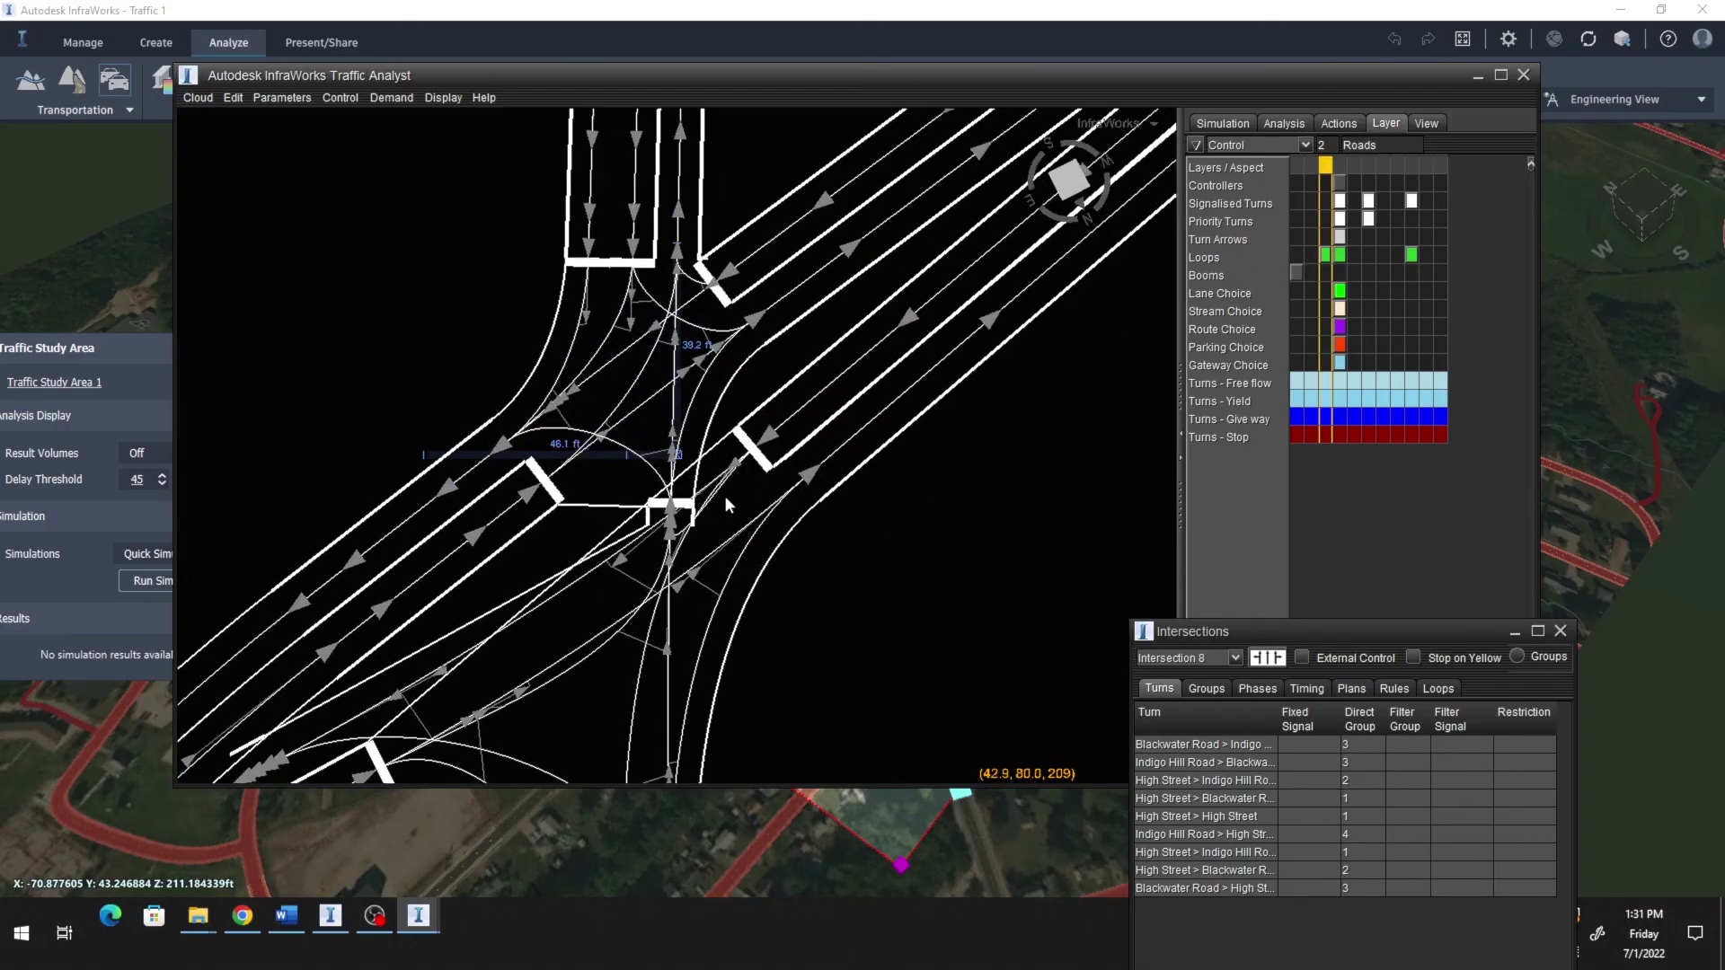
{"action": "scroll", "coordinate": [620, 471], "scroll_direction": "up", "scroll_amount": 1}
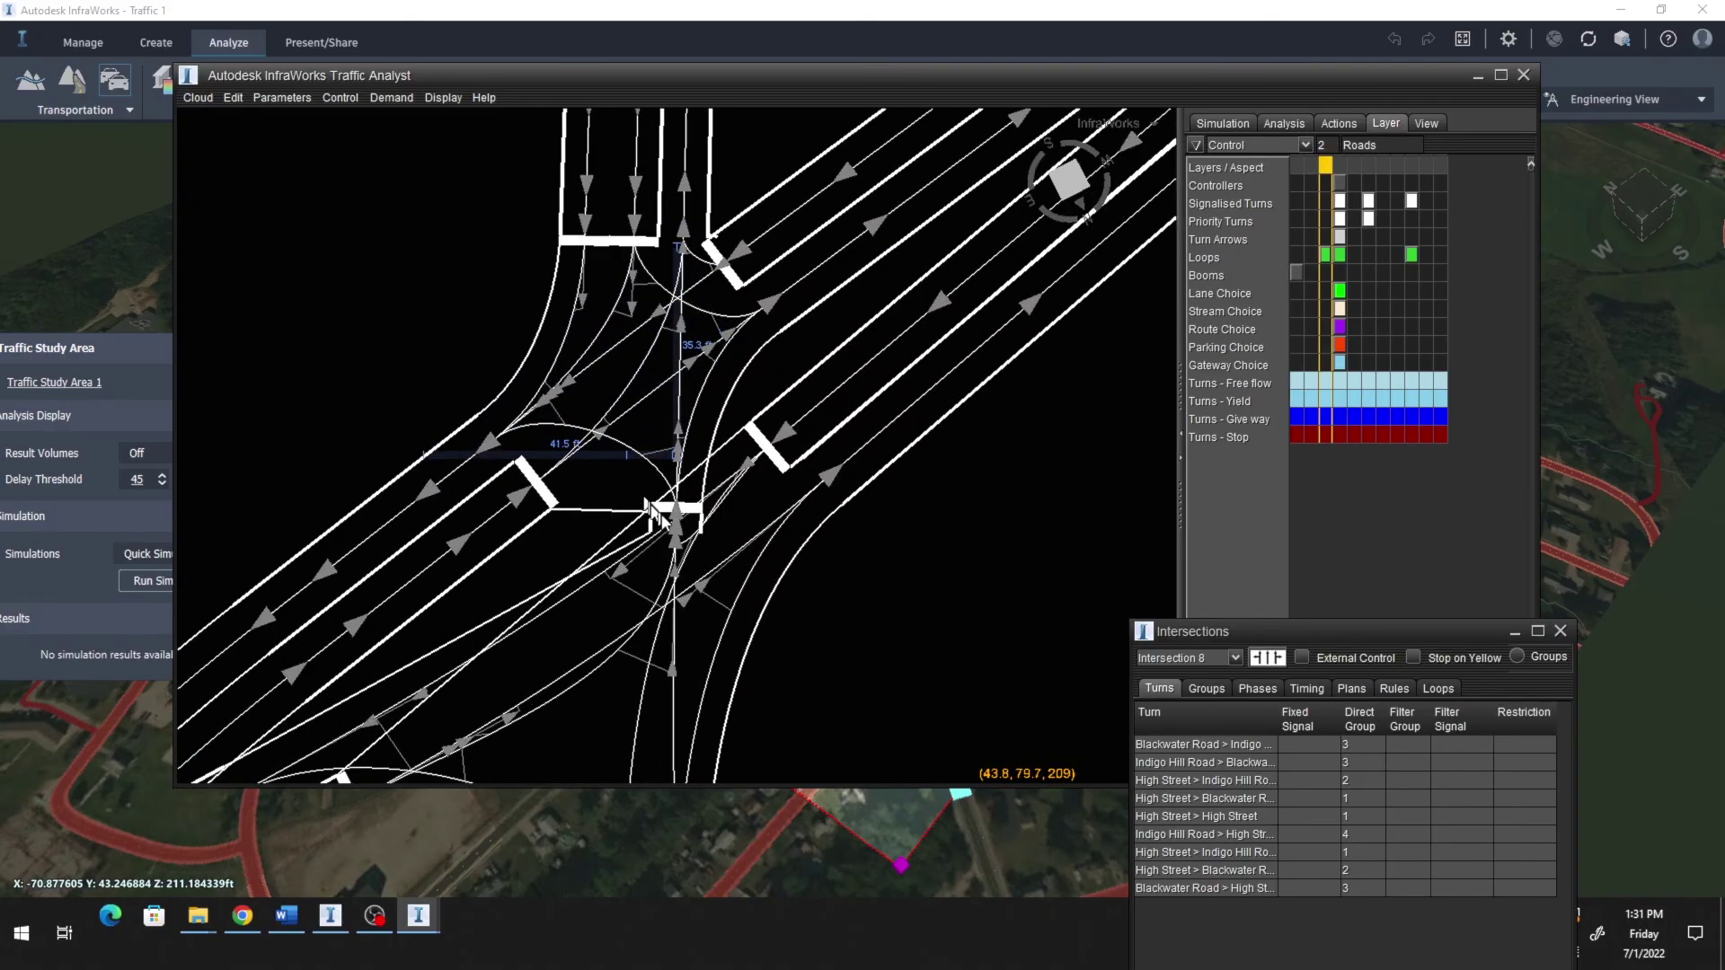
{"action": "scroll", "coordinate": [680, 498], "scroll_direction": "down", "scroll_amount": 1}
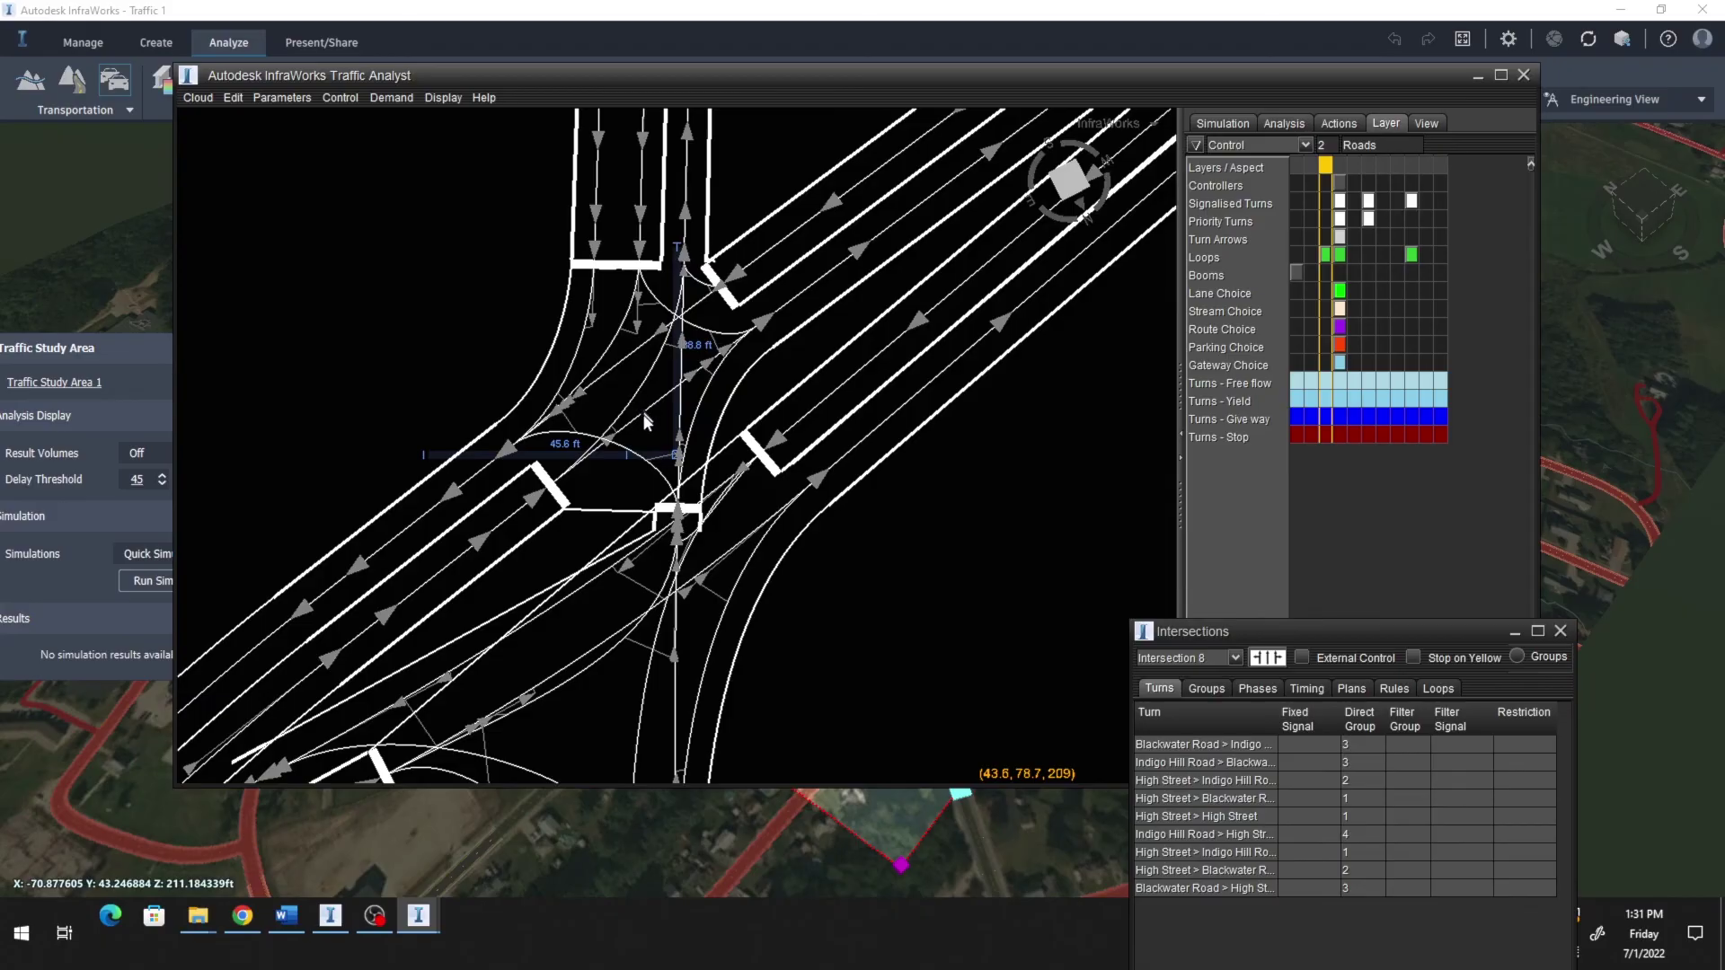
{"action": "scroll", "coordinate": [658, 537], "scroll_direction": "down", "scroll_amount": 1}
{"action": "scroll", "coordinate": [658, 537], "scroll_direction": "down", "scroll_amount": 8}
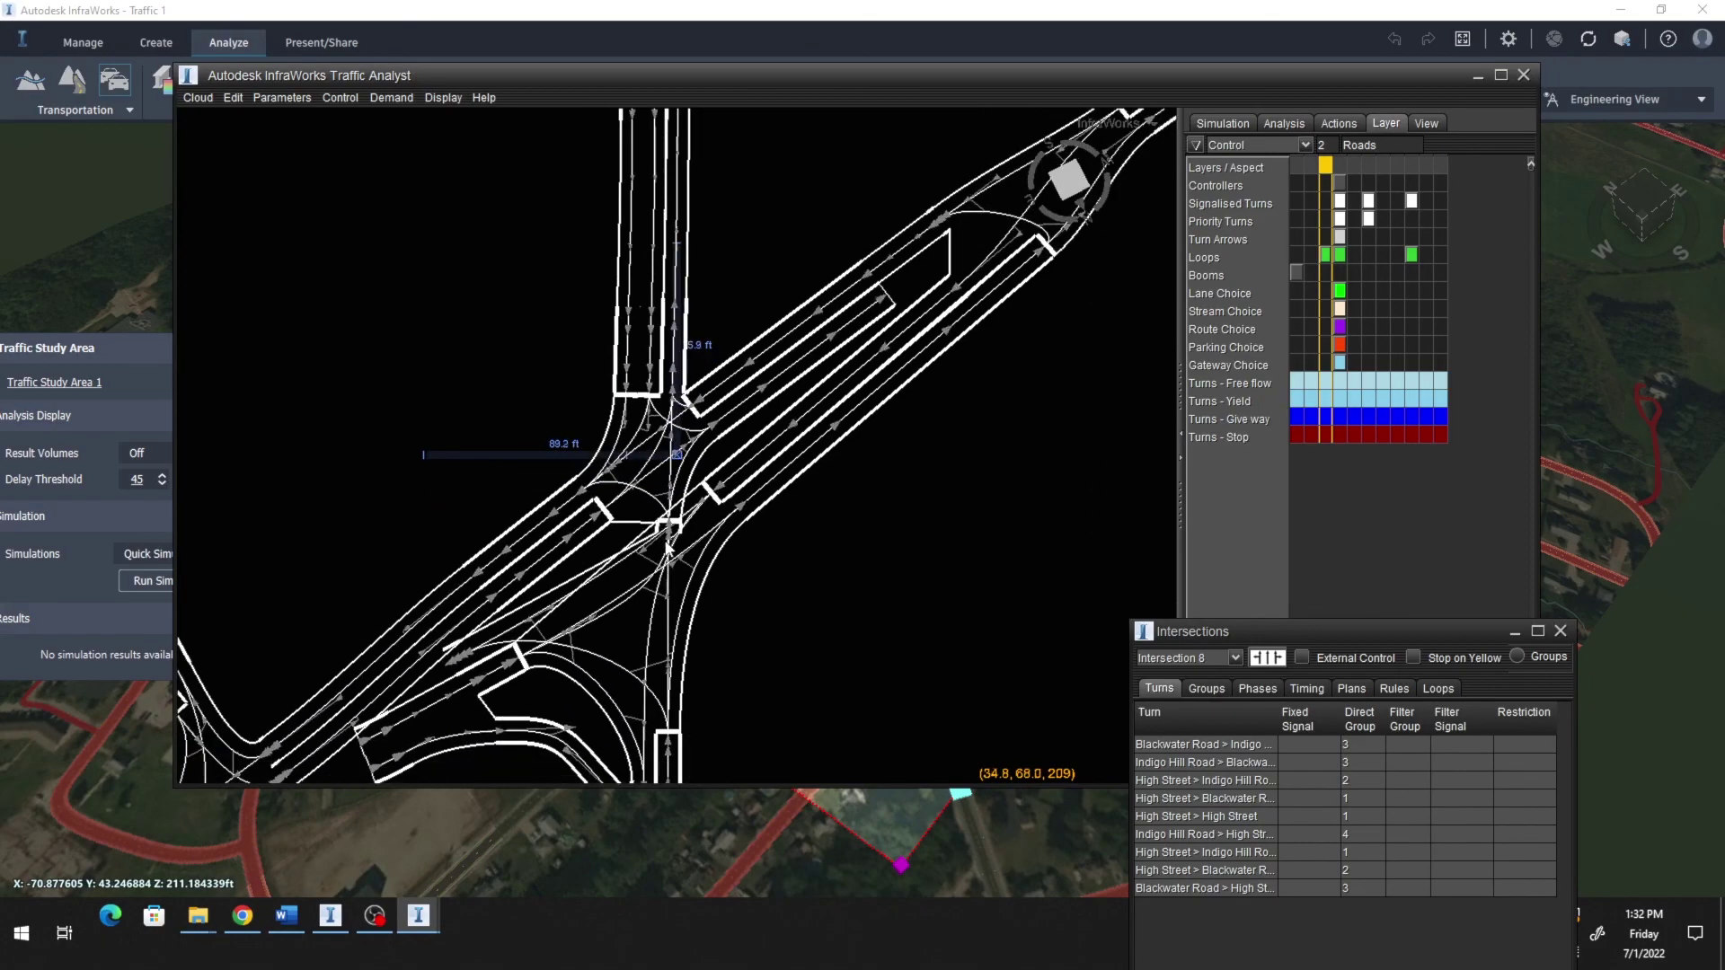
{"action": "scroll", "coordinate": [680, 719], "scroll_direction": "up", "scroll_amount": 6}
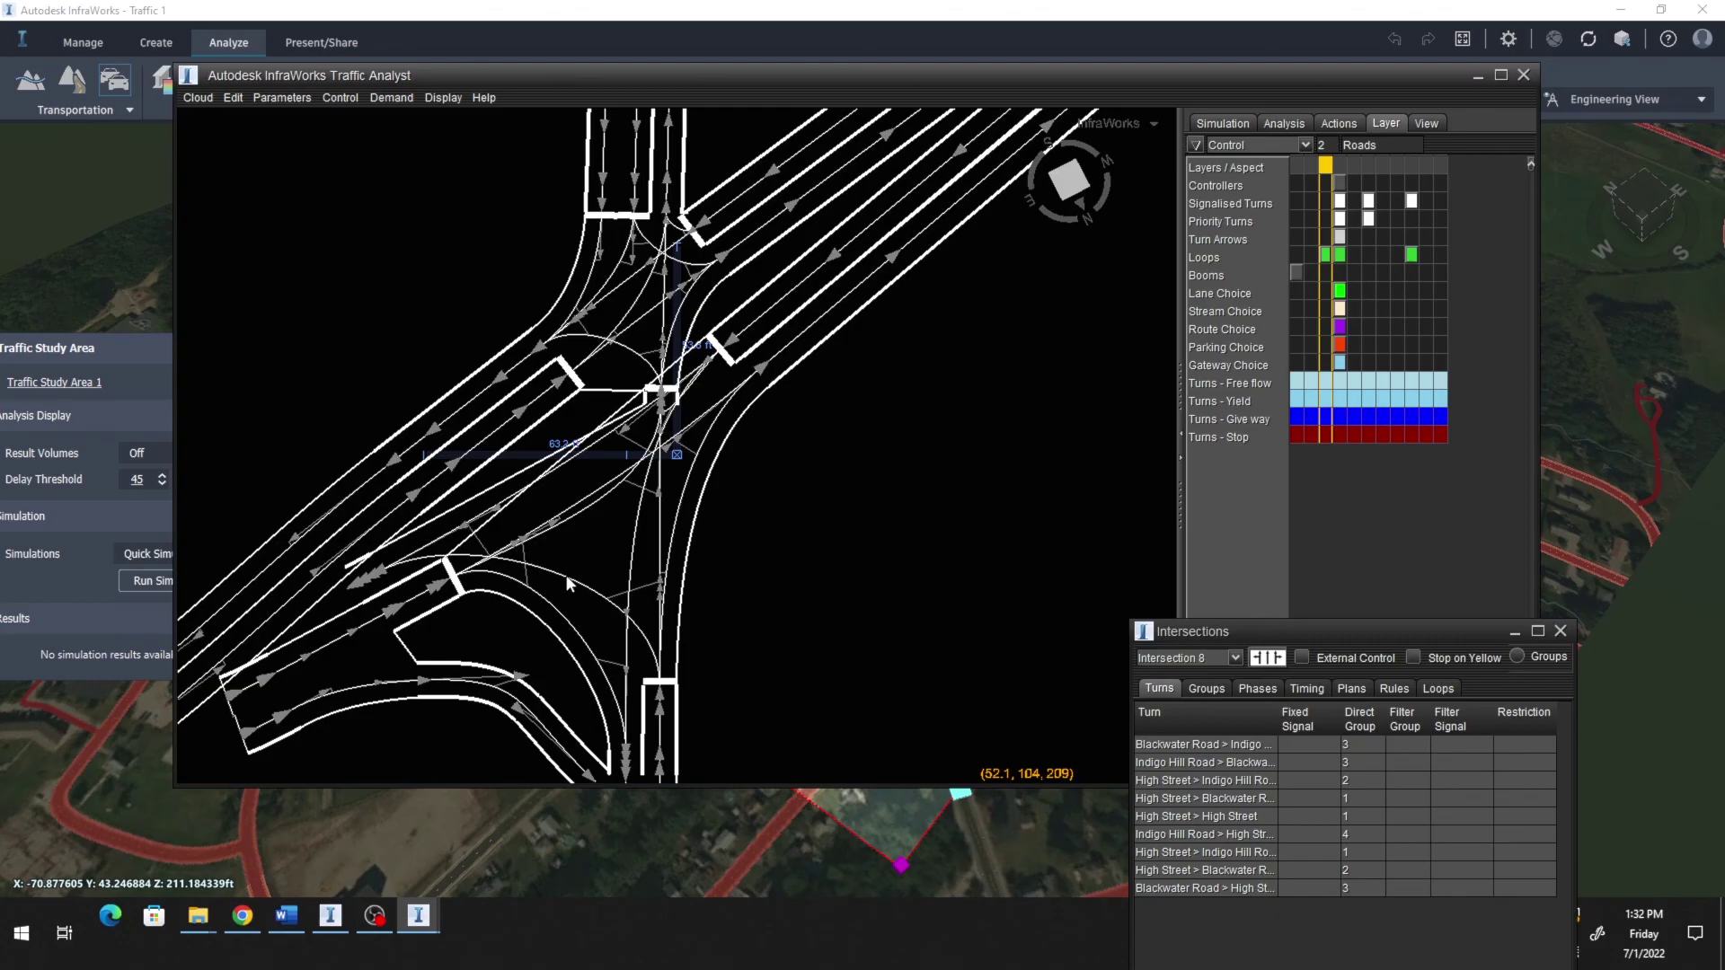
{"action": "scroll", "coordinate": [569, 586], "scroll_direction": "up", "scroll_amount": 3}
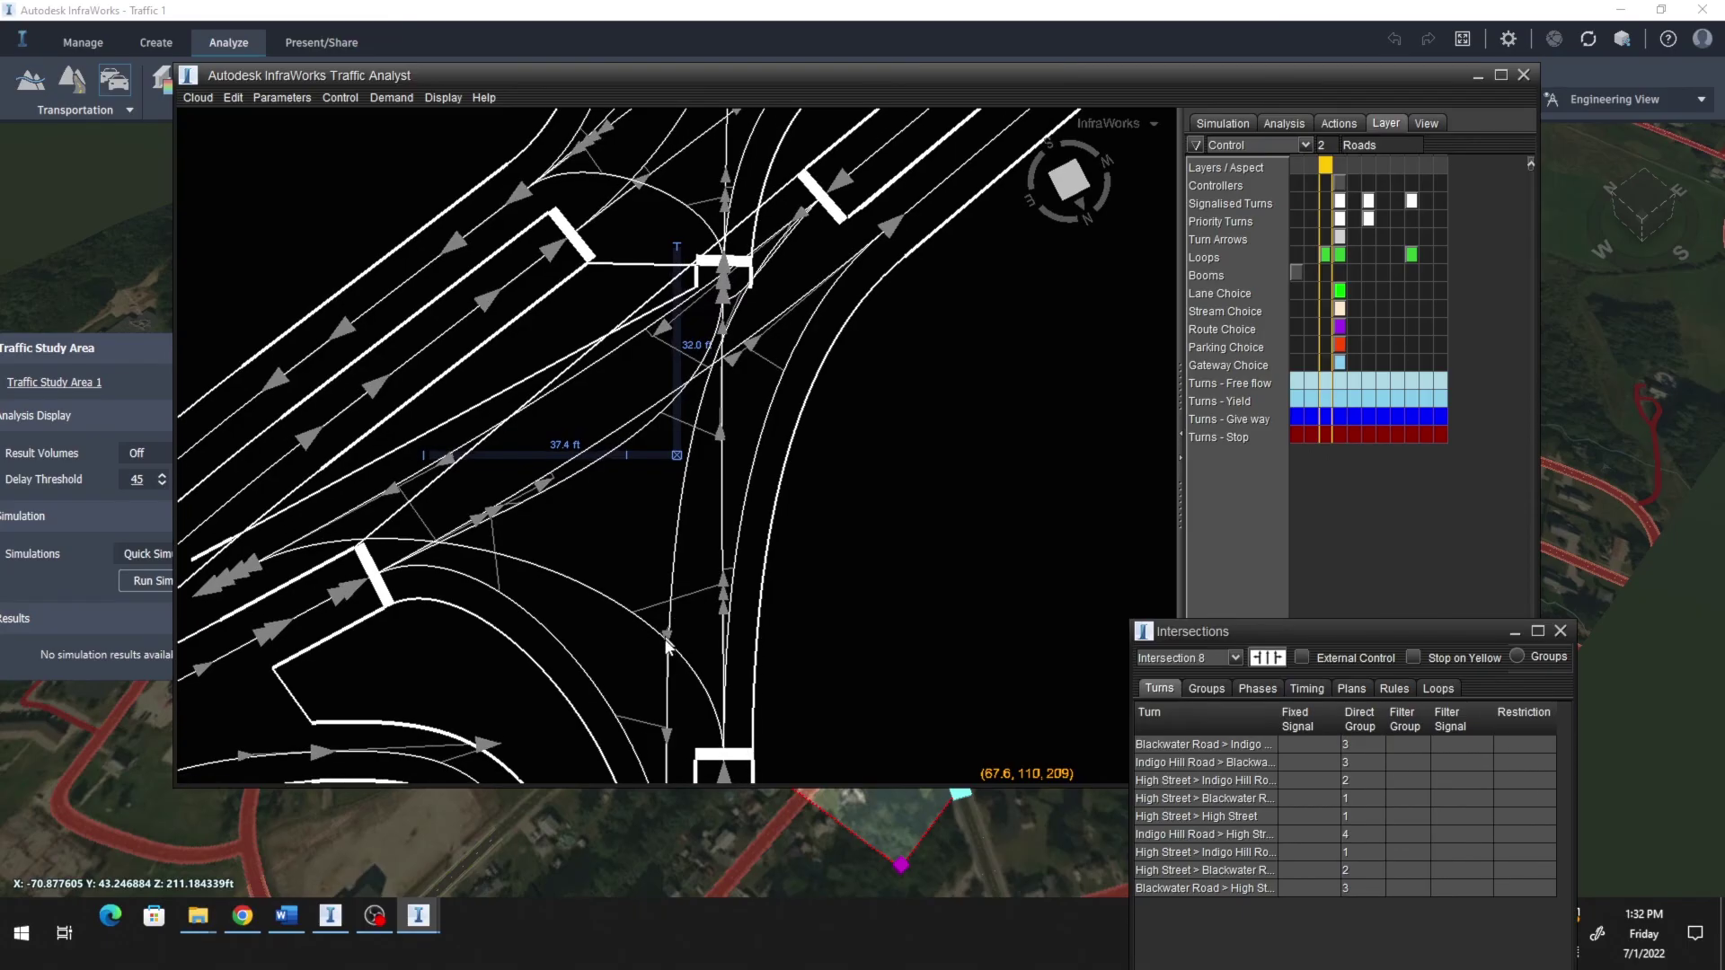
Step: Select the High Street to Indigo Hill Road turn stream and apply an Advance value of 8
{"action": "left_click", "coordinate": [701, 688]}
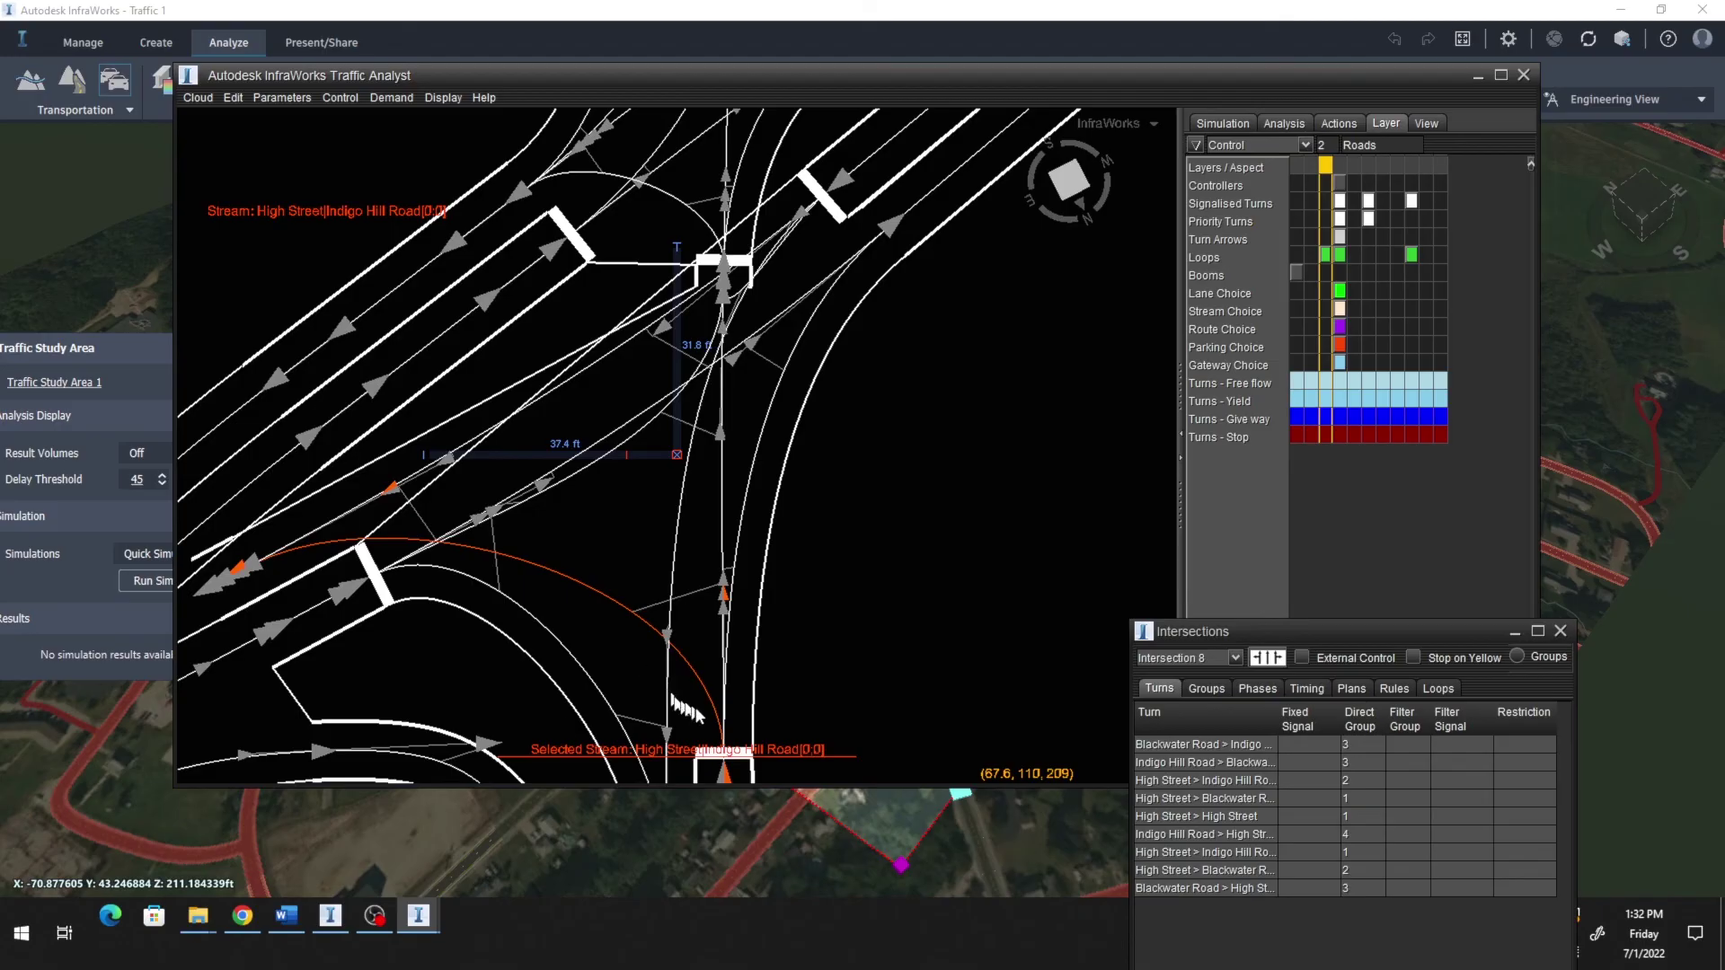
{"action": "right_click", "coordinate": [607, 604]}
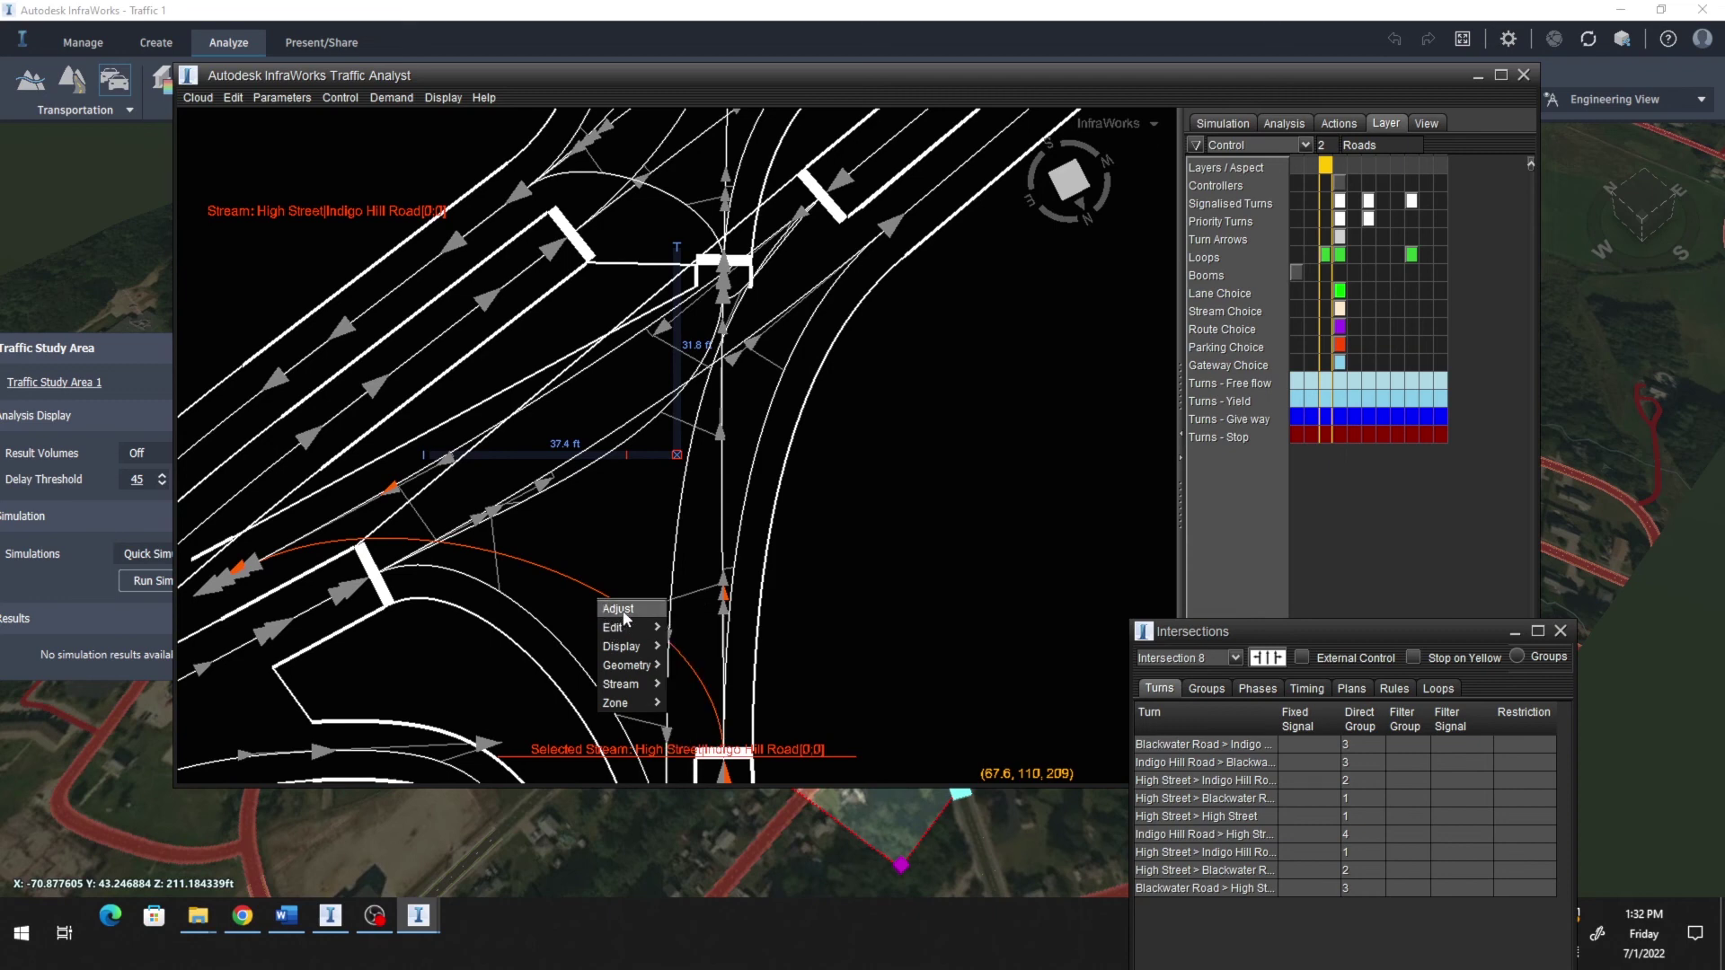
{"action": "left_click", "coordinate": [624, 611]}
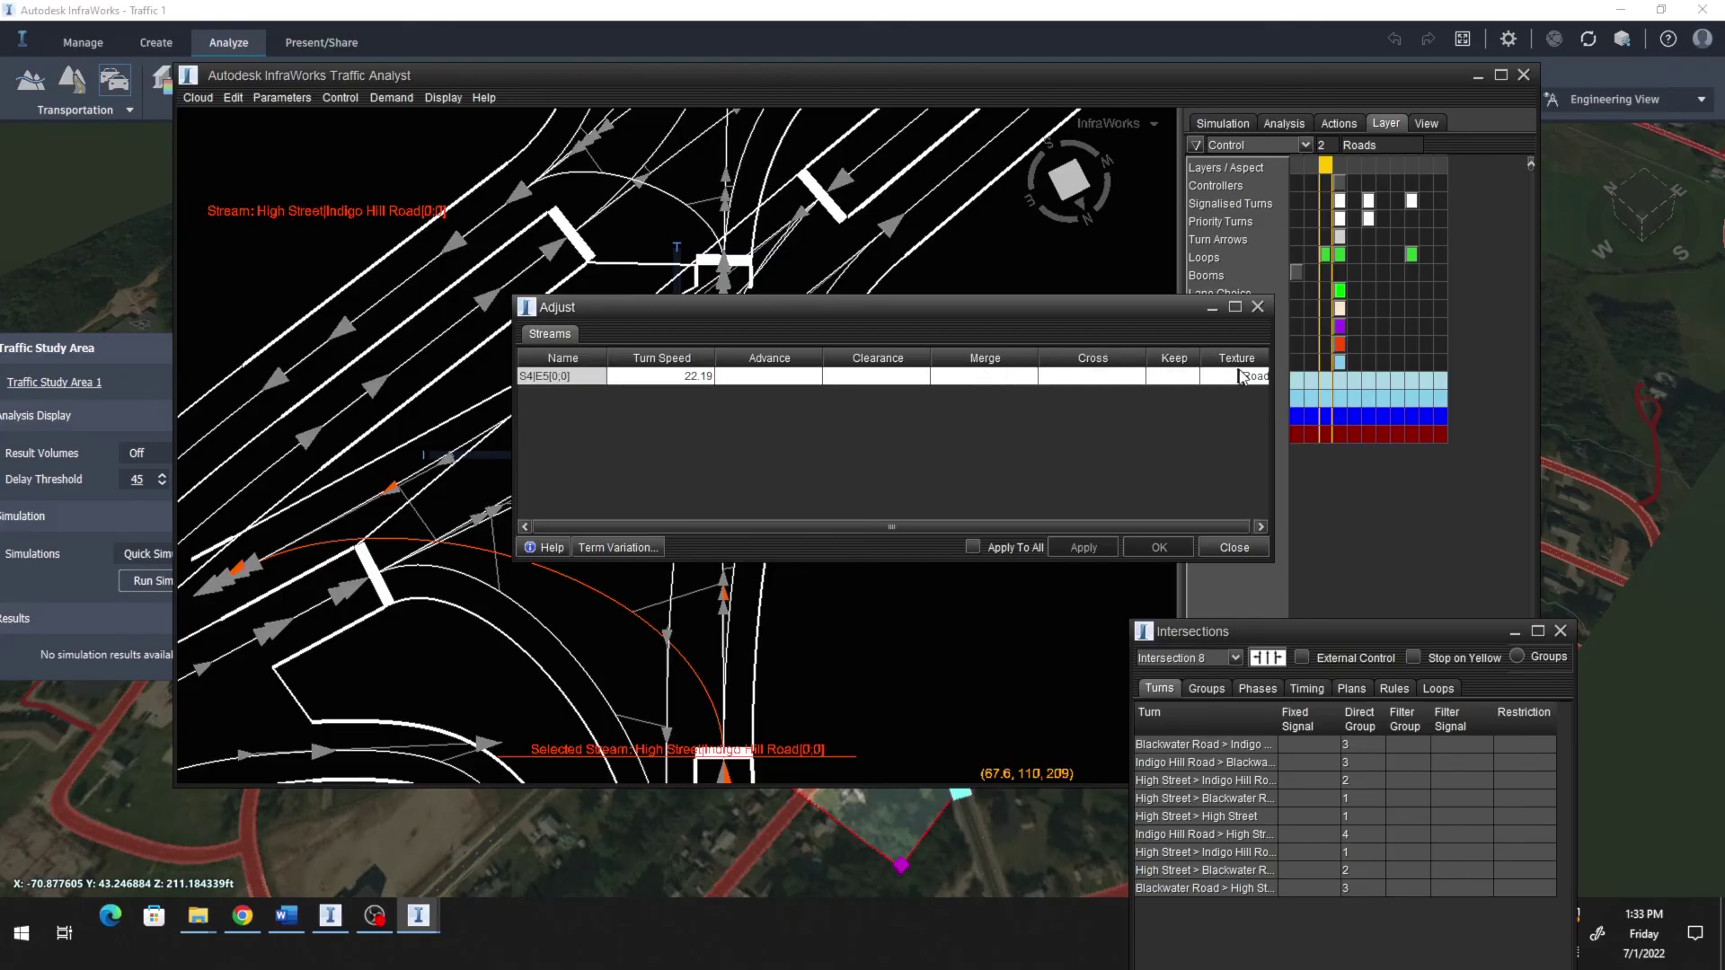
{"action": "double_click", "coordinate": [777, 377]}
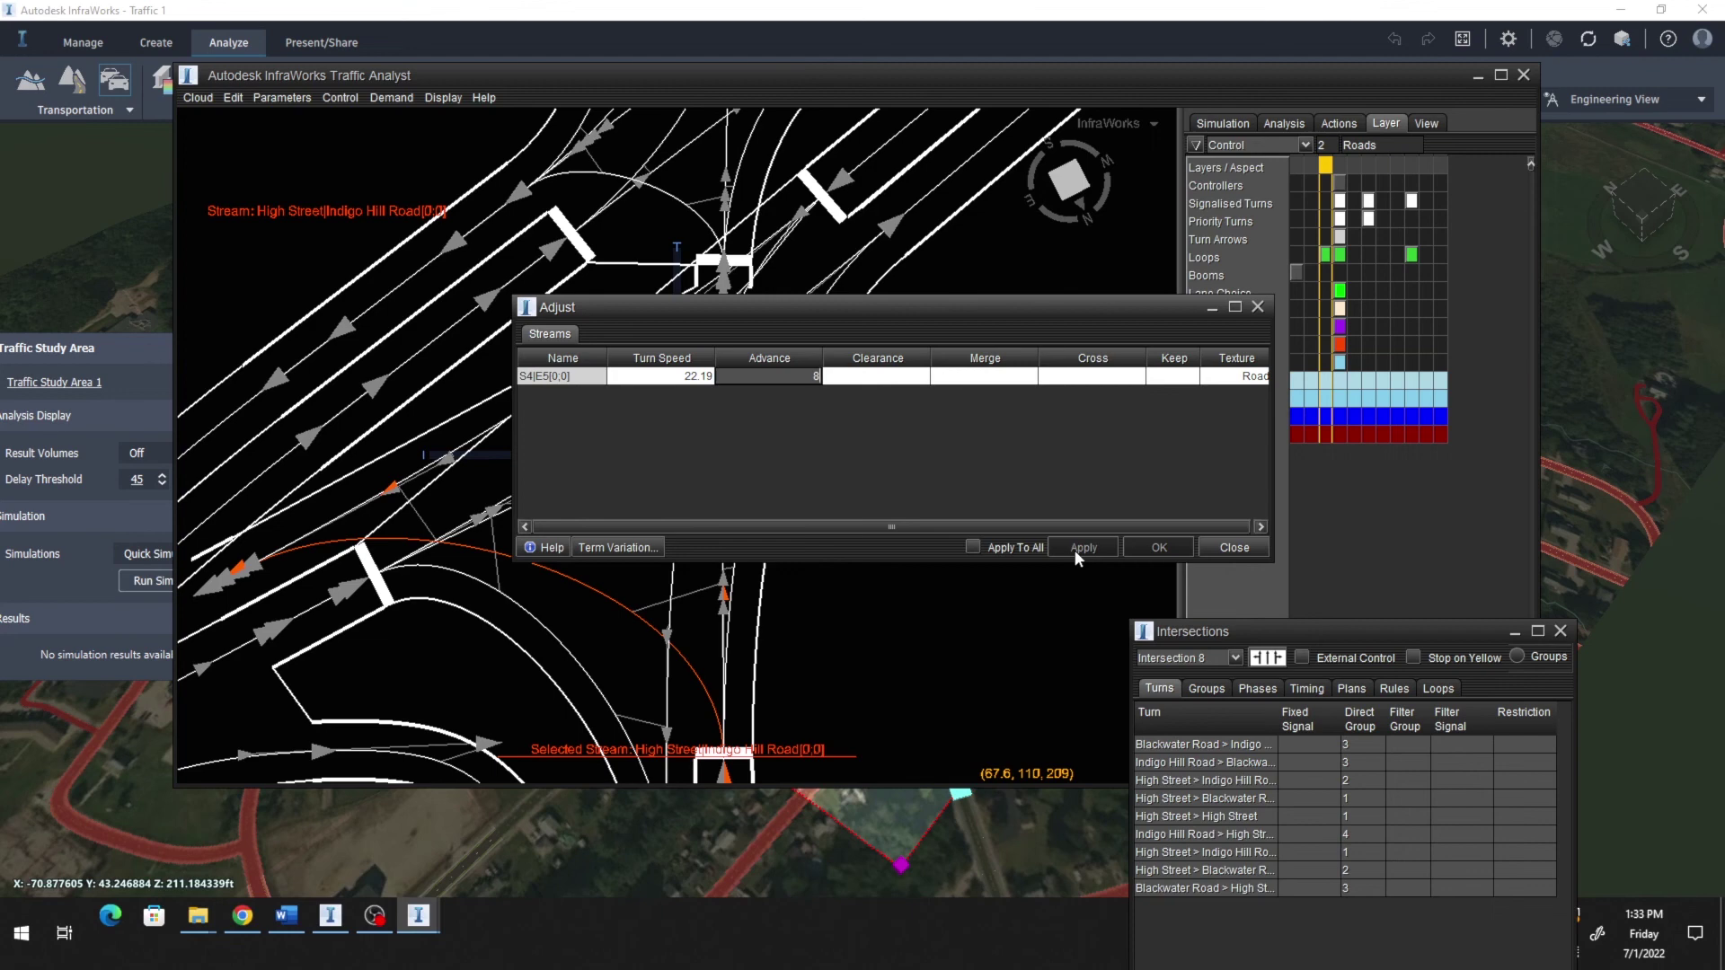
{"action": "key", "text": "Return"}
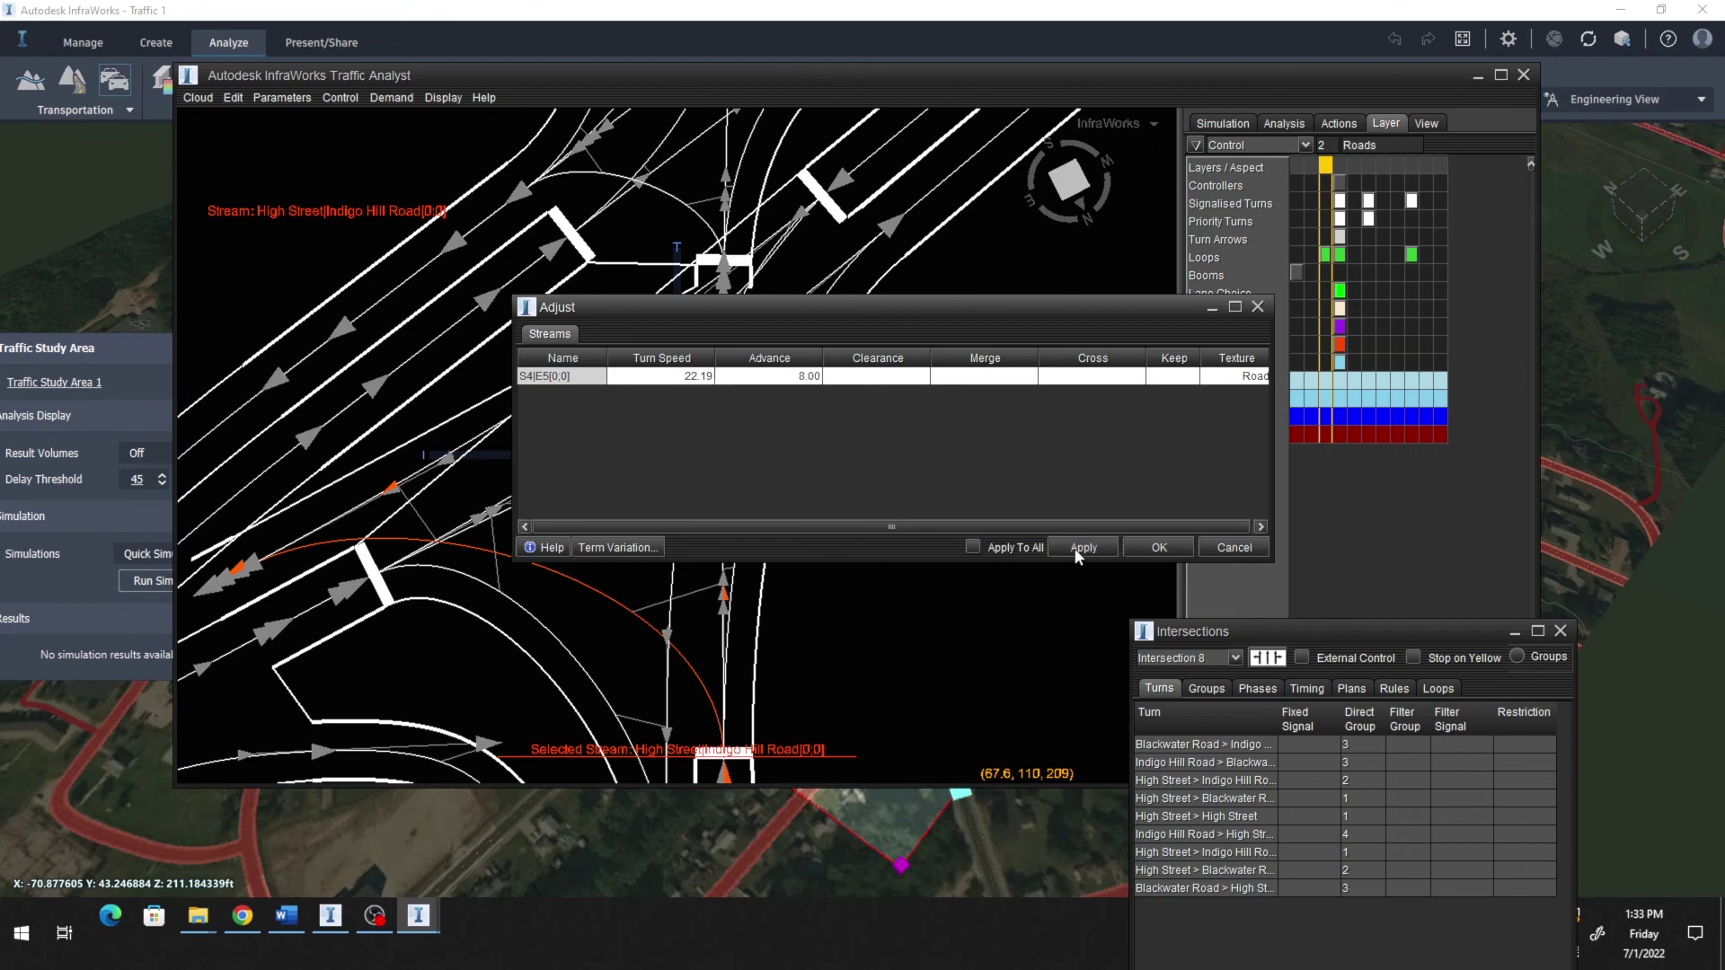
{"action": "left_click", "coordinate": [1080, 548]}
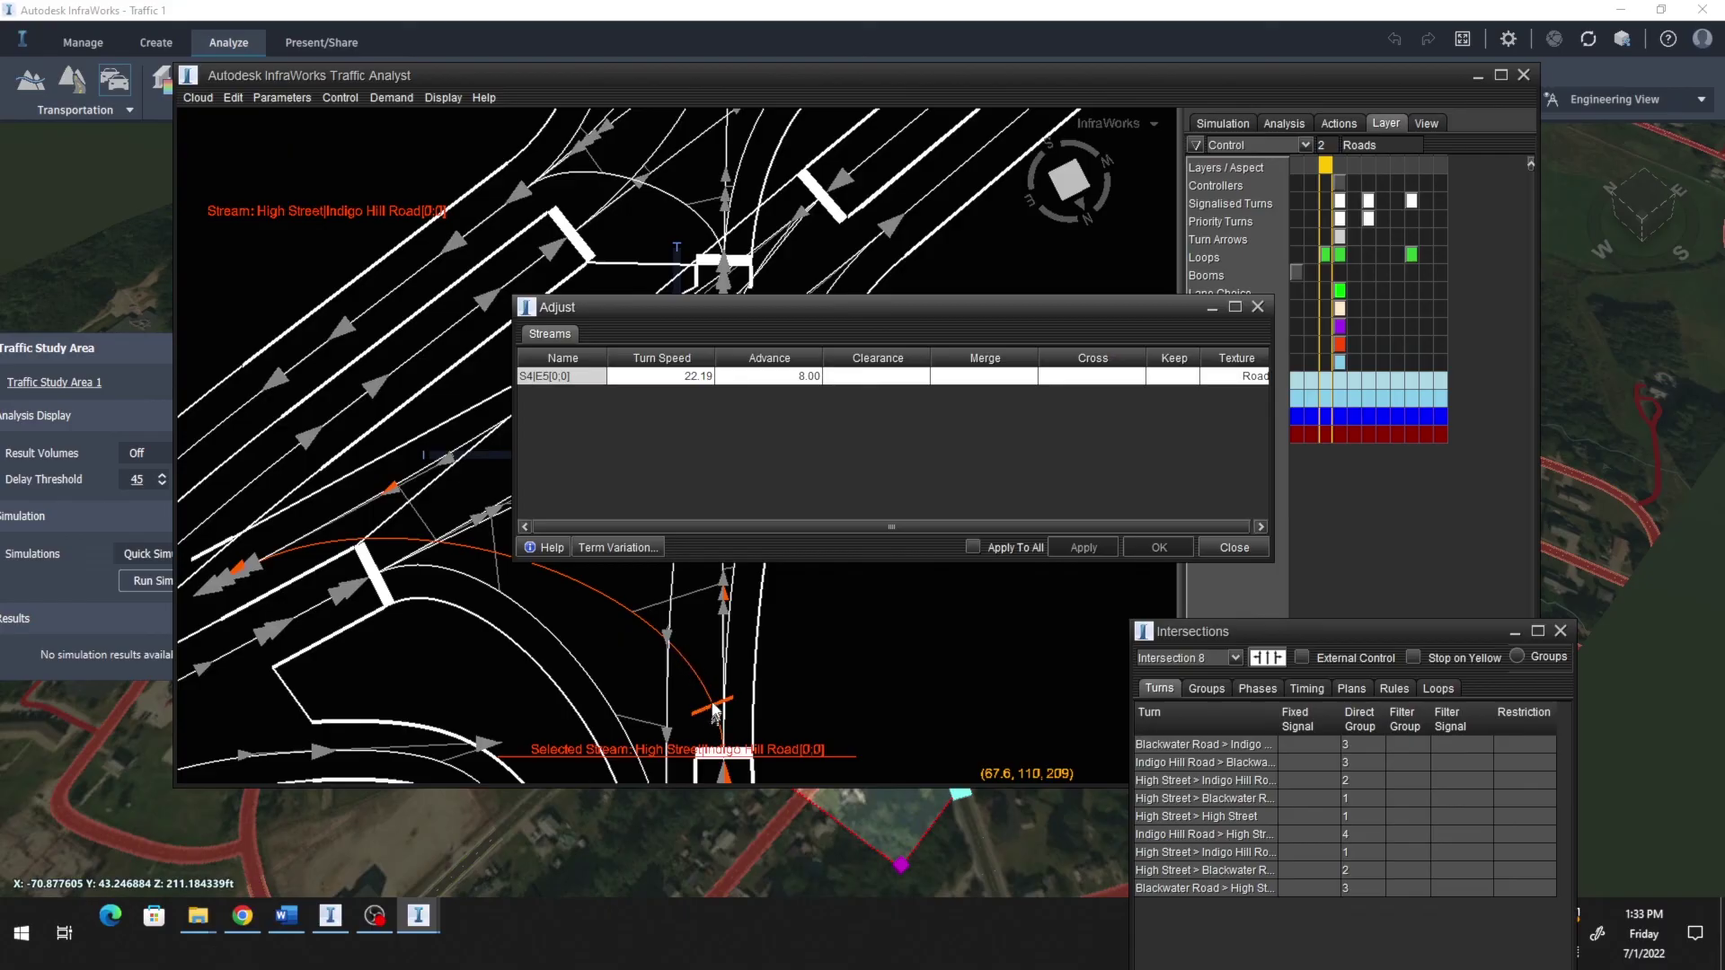
Step: Apply an Advance value of 20 to the High Street to Indigo Hill Road stream and close its adjustment settings
{"action": "left_click_drag", "start_coordinate": [786, 311], "coordinate": [1146, 228]}
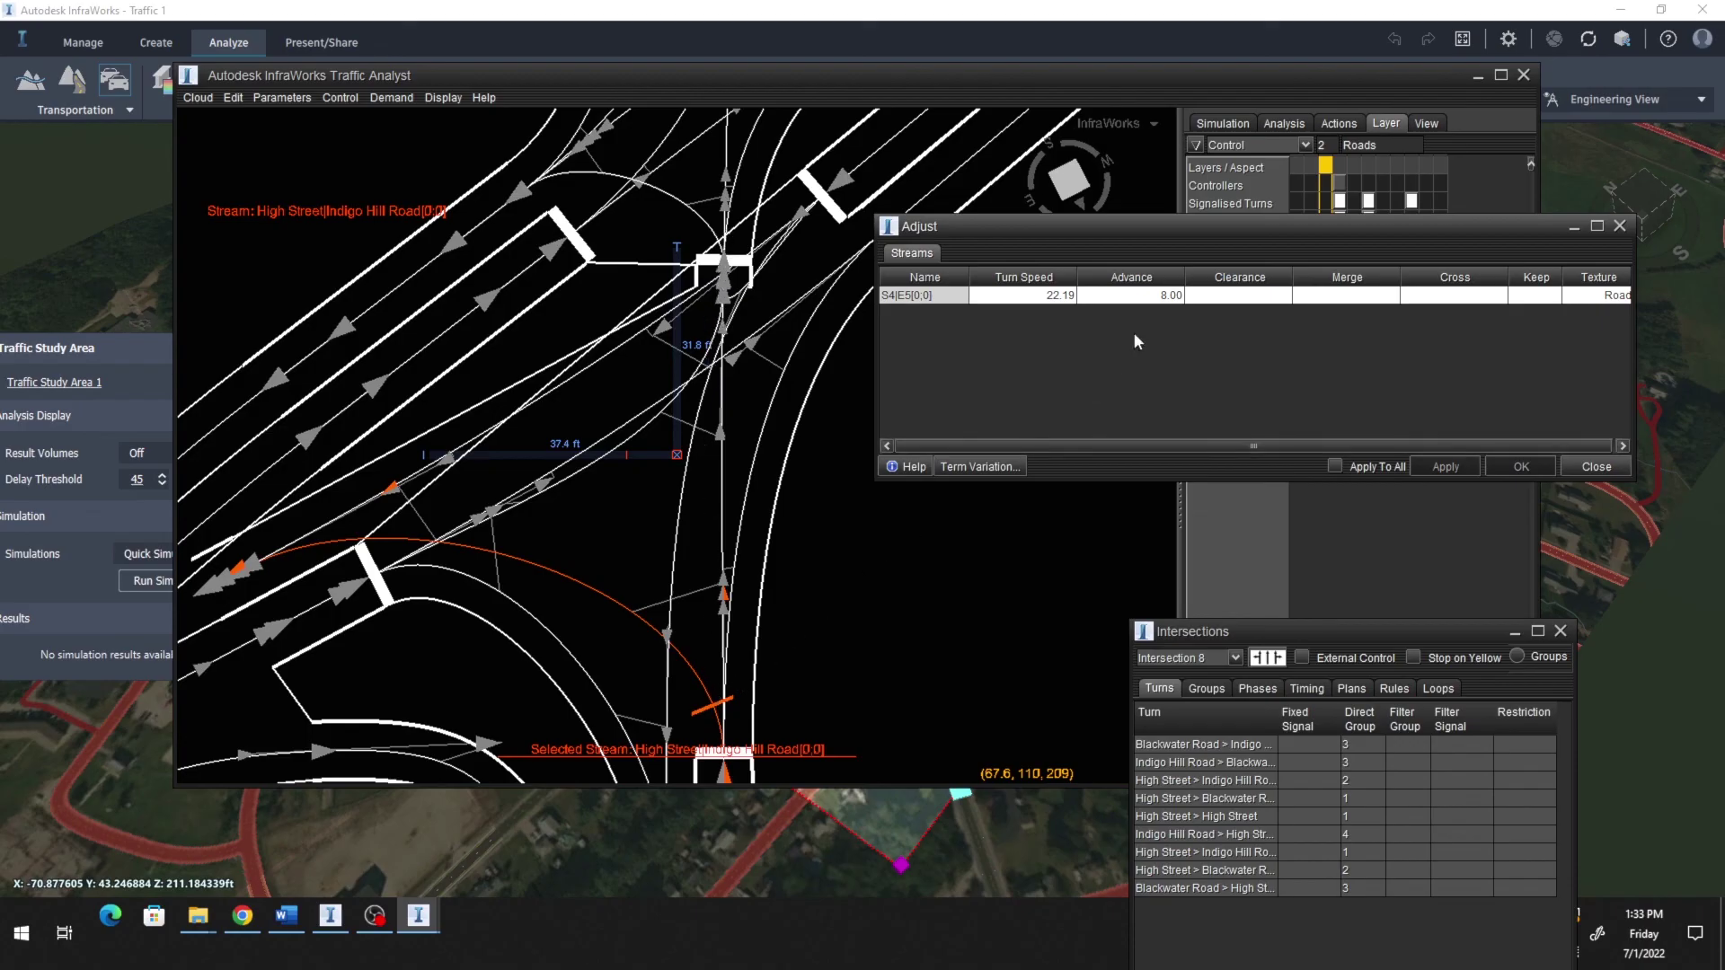
{"action": "left_click", "coordinate": [1169, 300]}
{"action": "left_click", "coordinate": [1169, 296]}
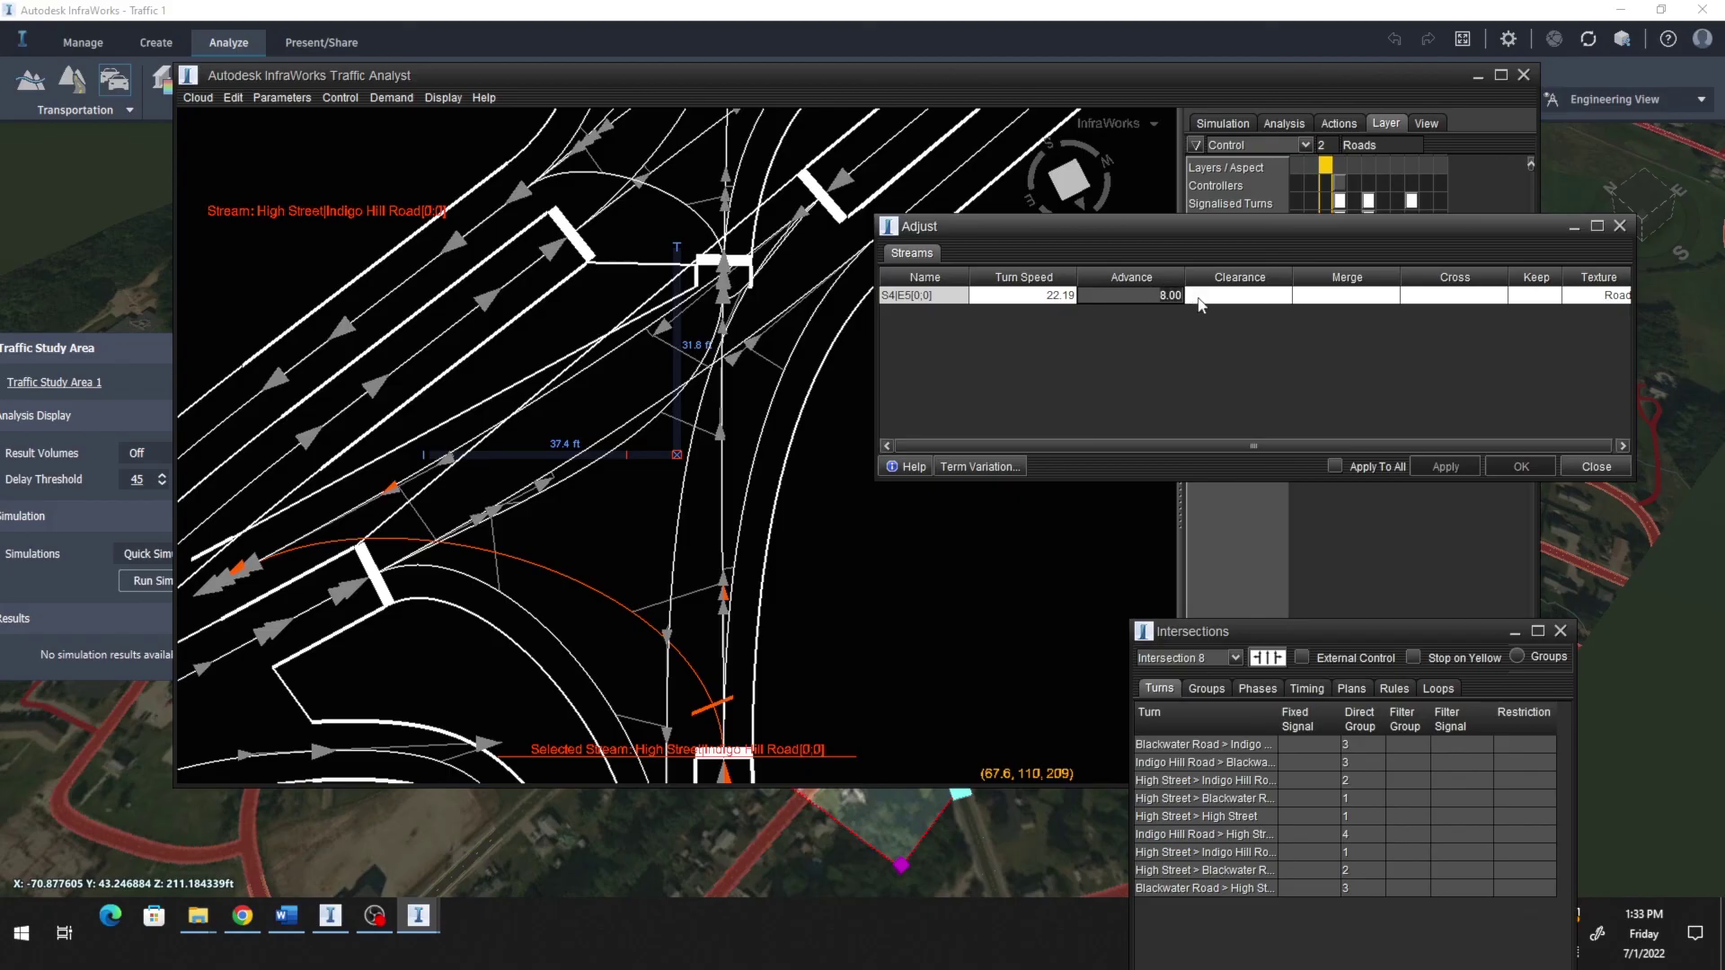
{"action": "type", "text": "20"}
{"action": "key", "text": "Return"}
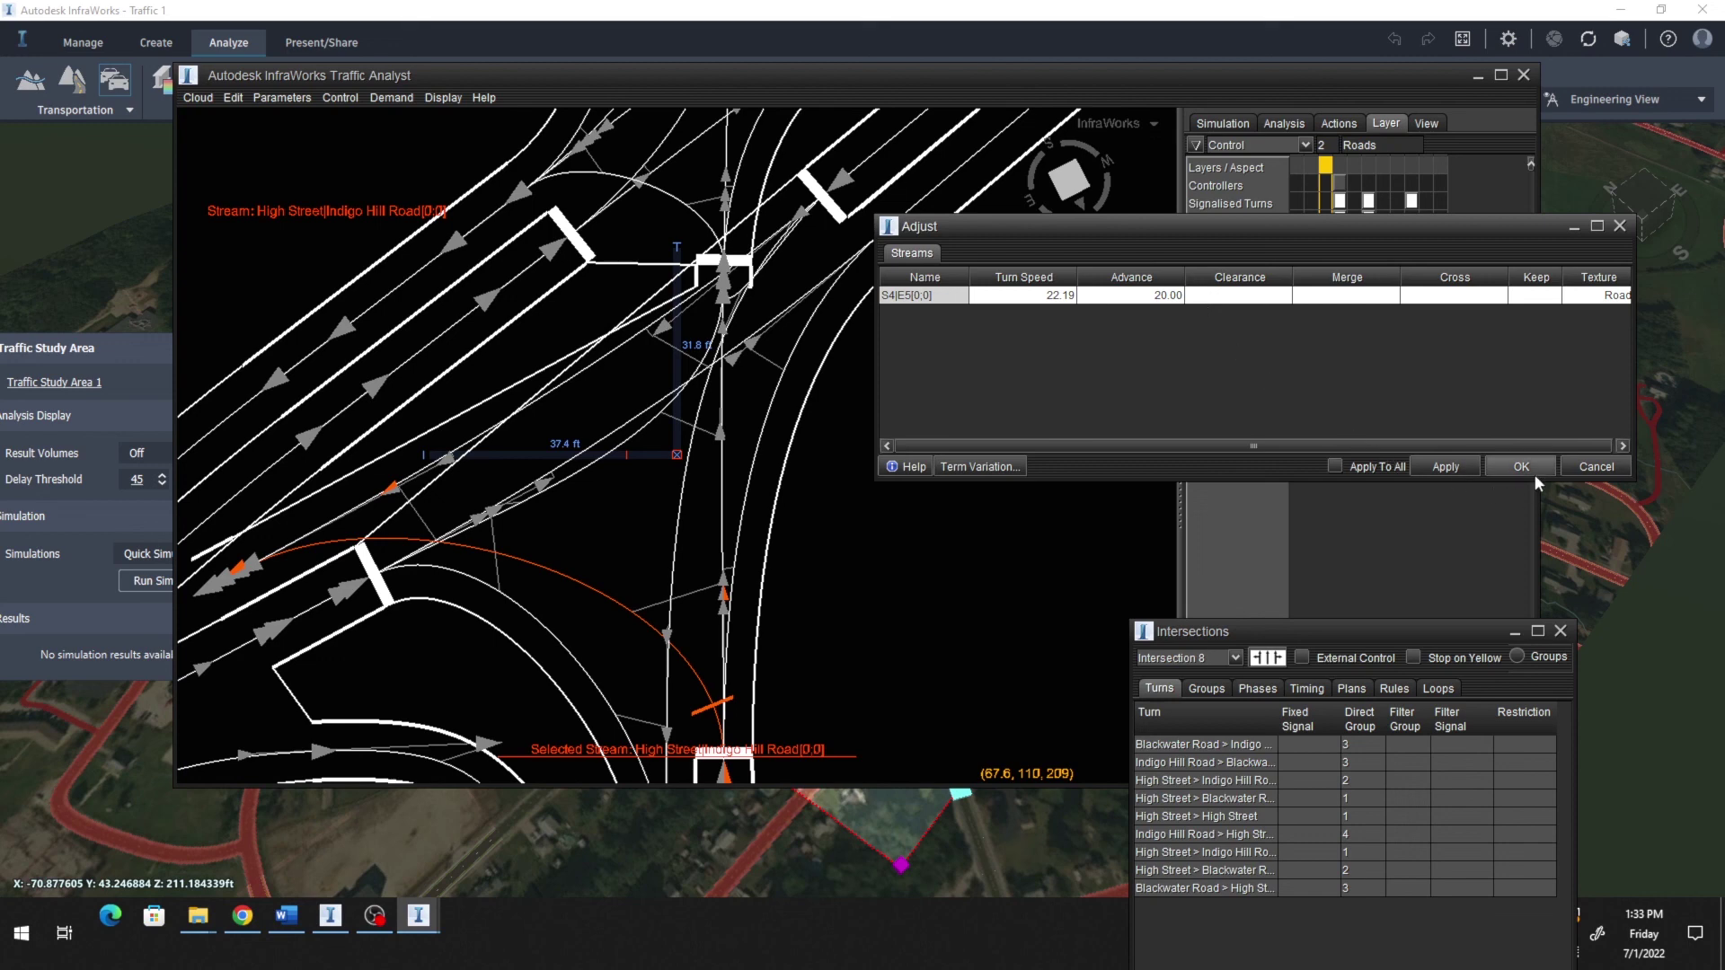
{"action": "left_click", "coordinate": [1445, 467]}
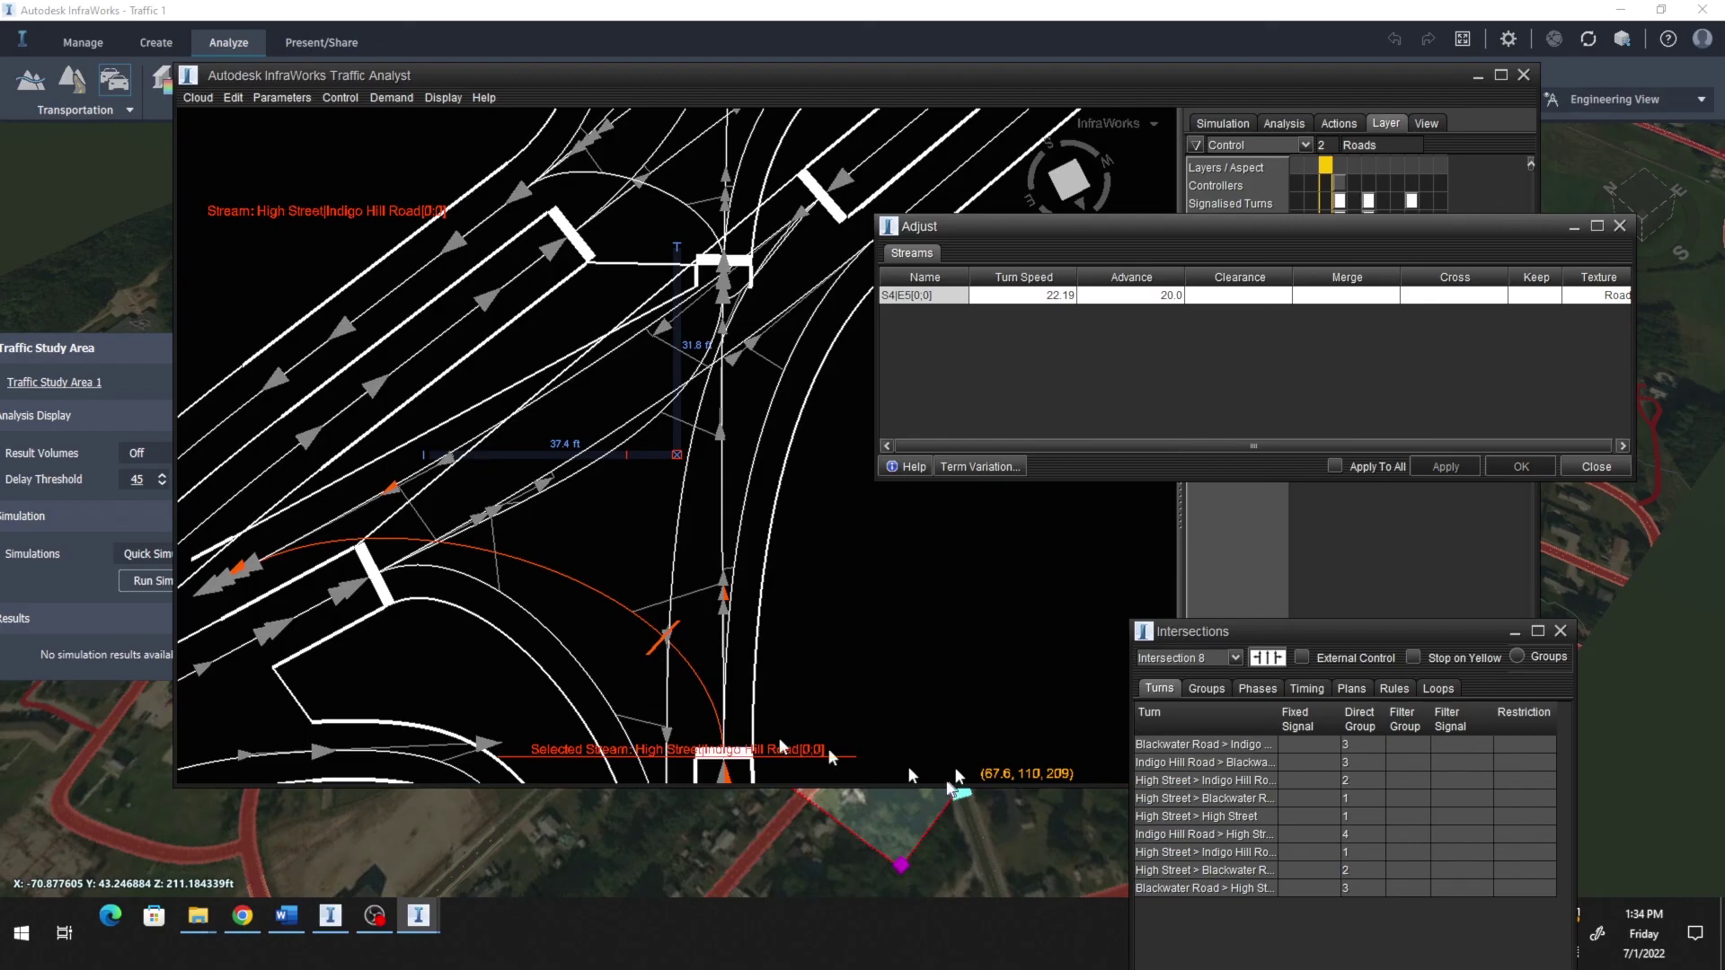
{"action": "key", "text": "Escape"}
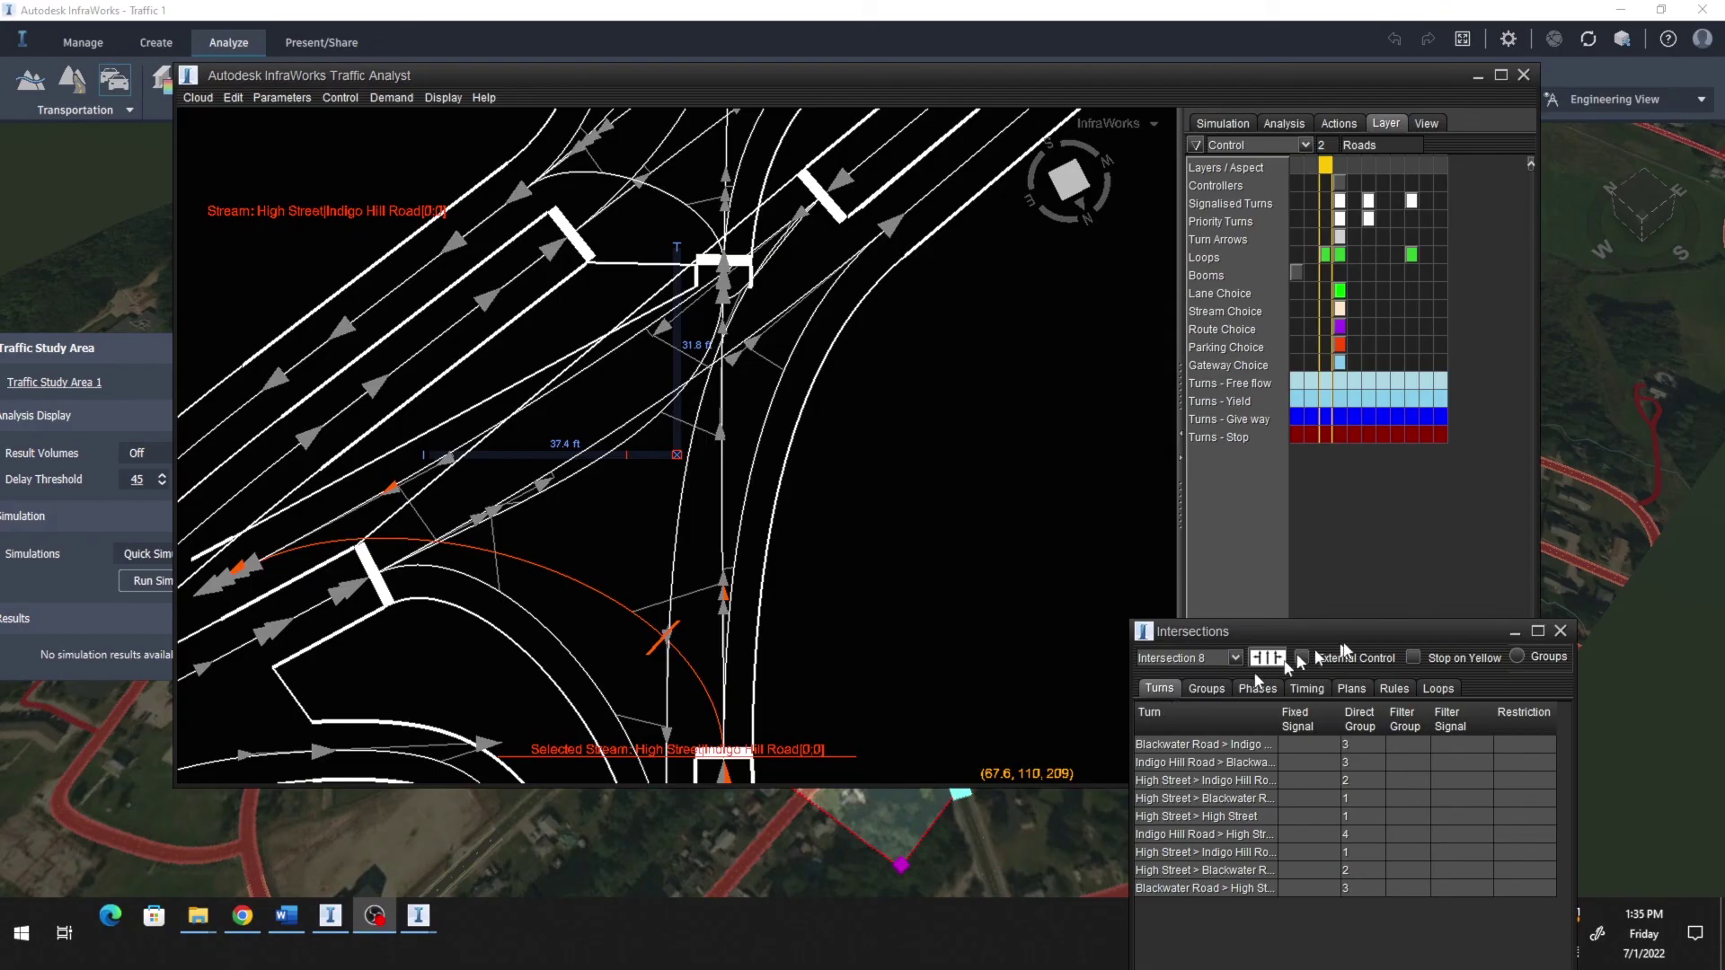
Step: Close the intersection settings and the Traffic Analyst to return to the InfraWorks model
{"action": "left_click_drag", "start_coordinate": [1344, 639], "coordinate": [1301, 505]}
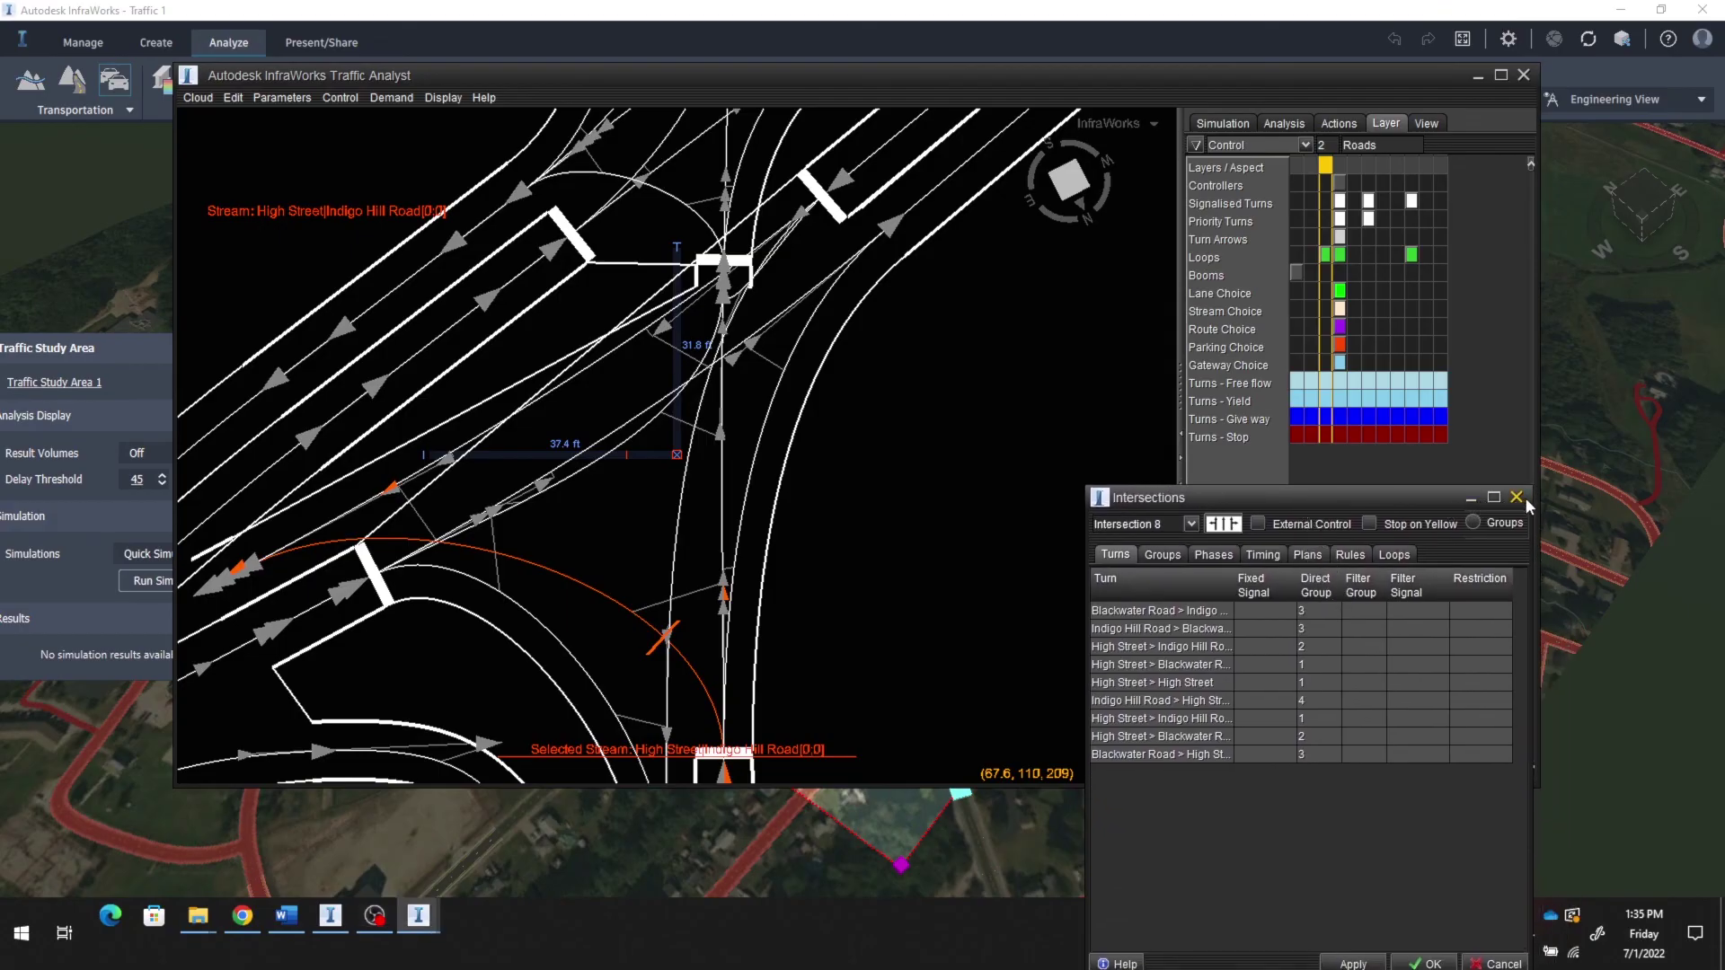
{"action": "left_click", "coordinate": [1517, 497]}
{"action": "left_click", "coordinate": [1524, 75]}
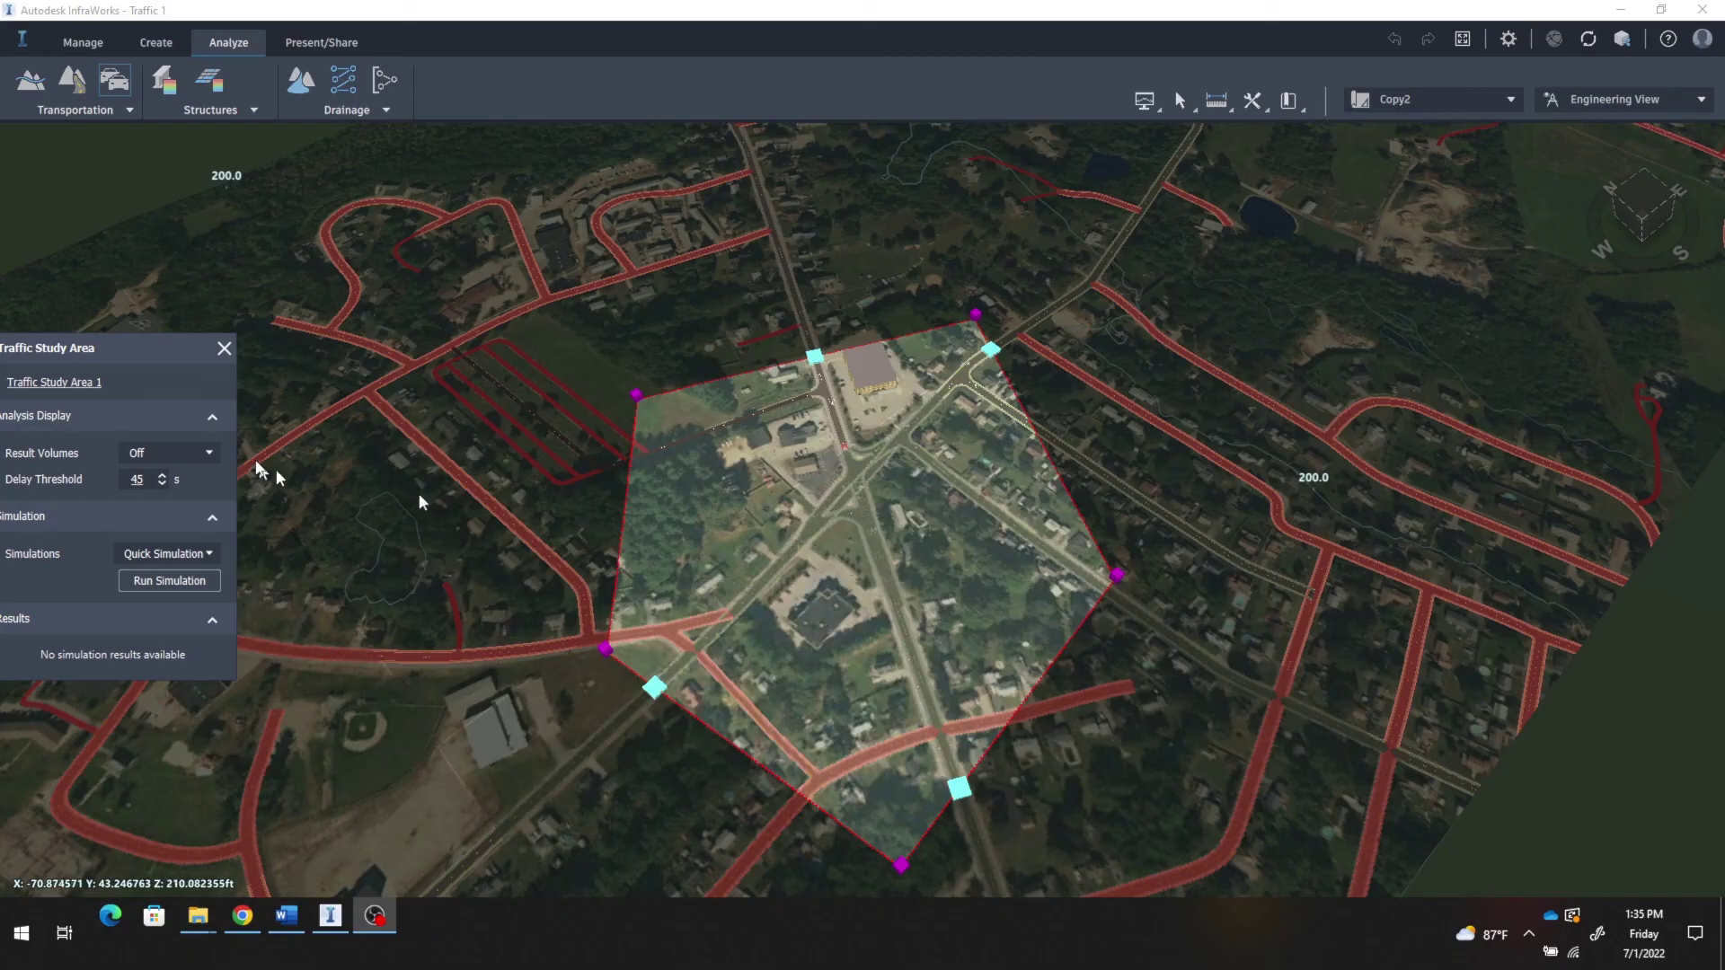
Step: Close the Traffic Study Area settings and exit Traffic Simulation mode
{"action": "left_click_drag", "start_coordinate": [139, 359], "coordinate": [345, 356]}
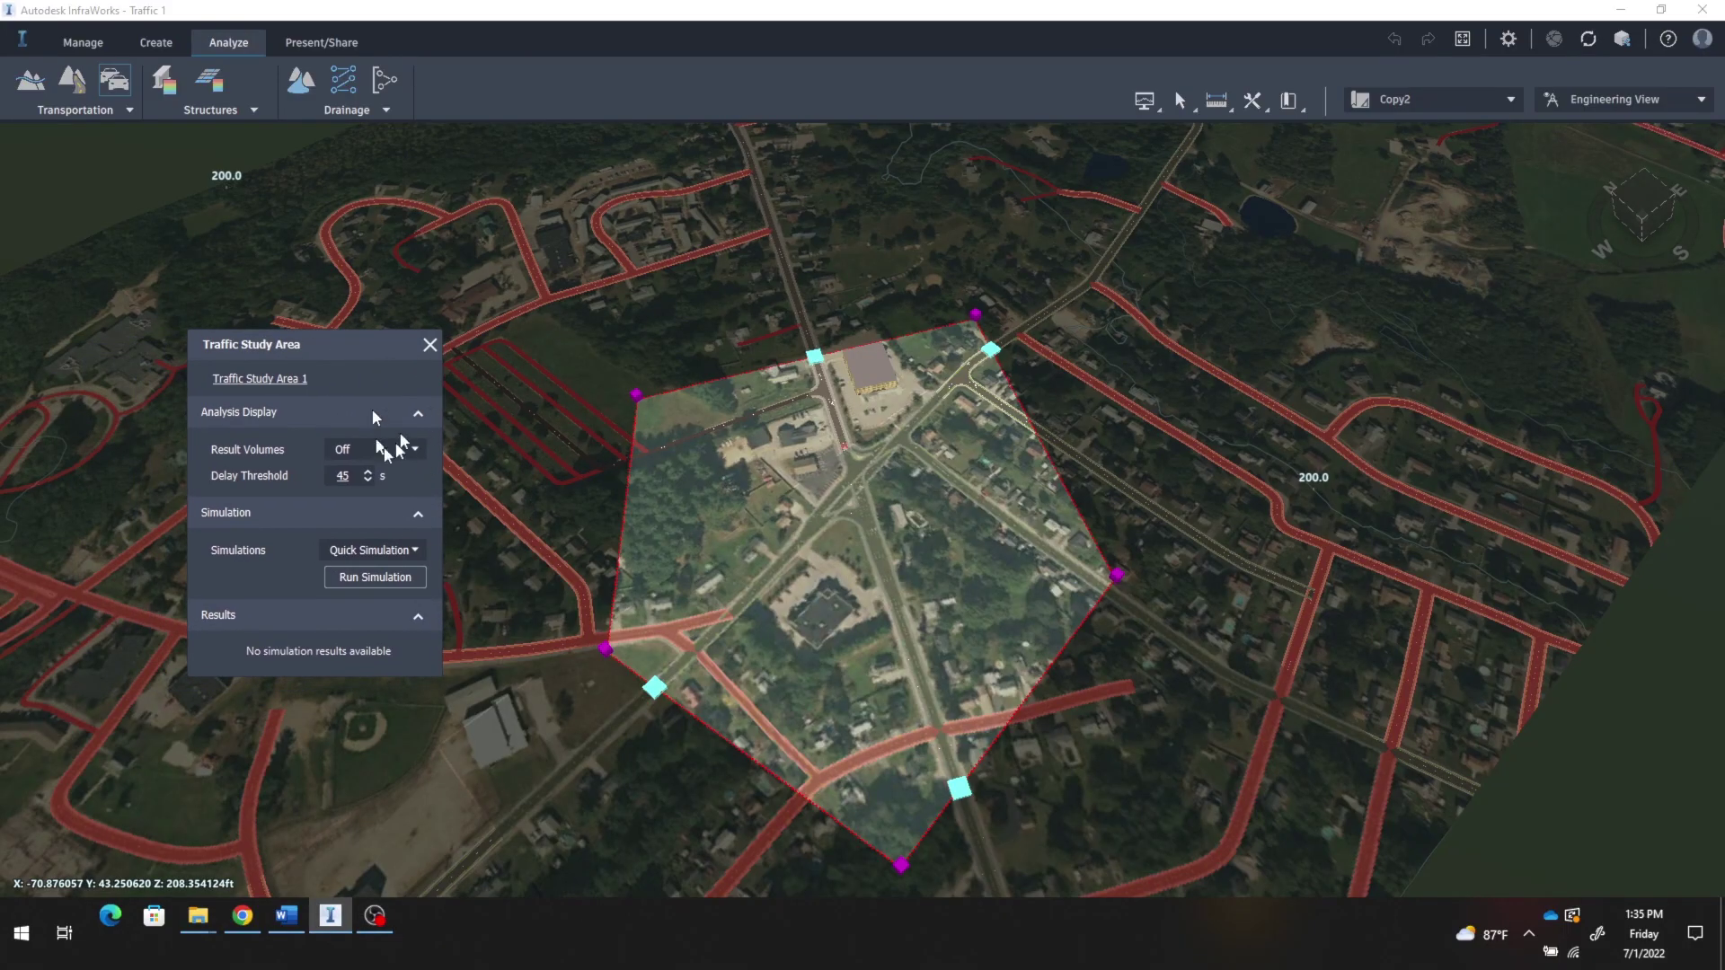
{"action": "left_click", "coordinate": [429, 346]}
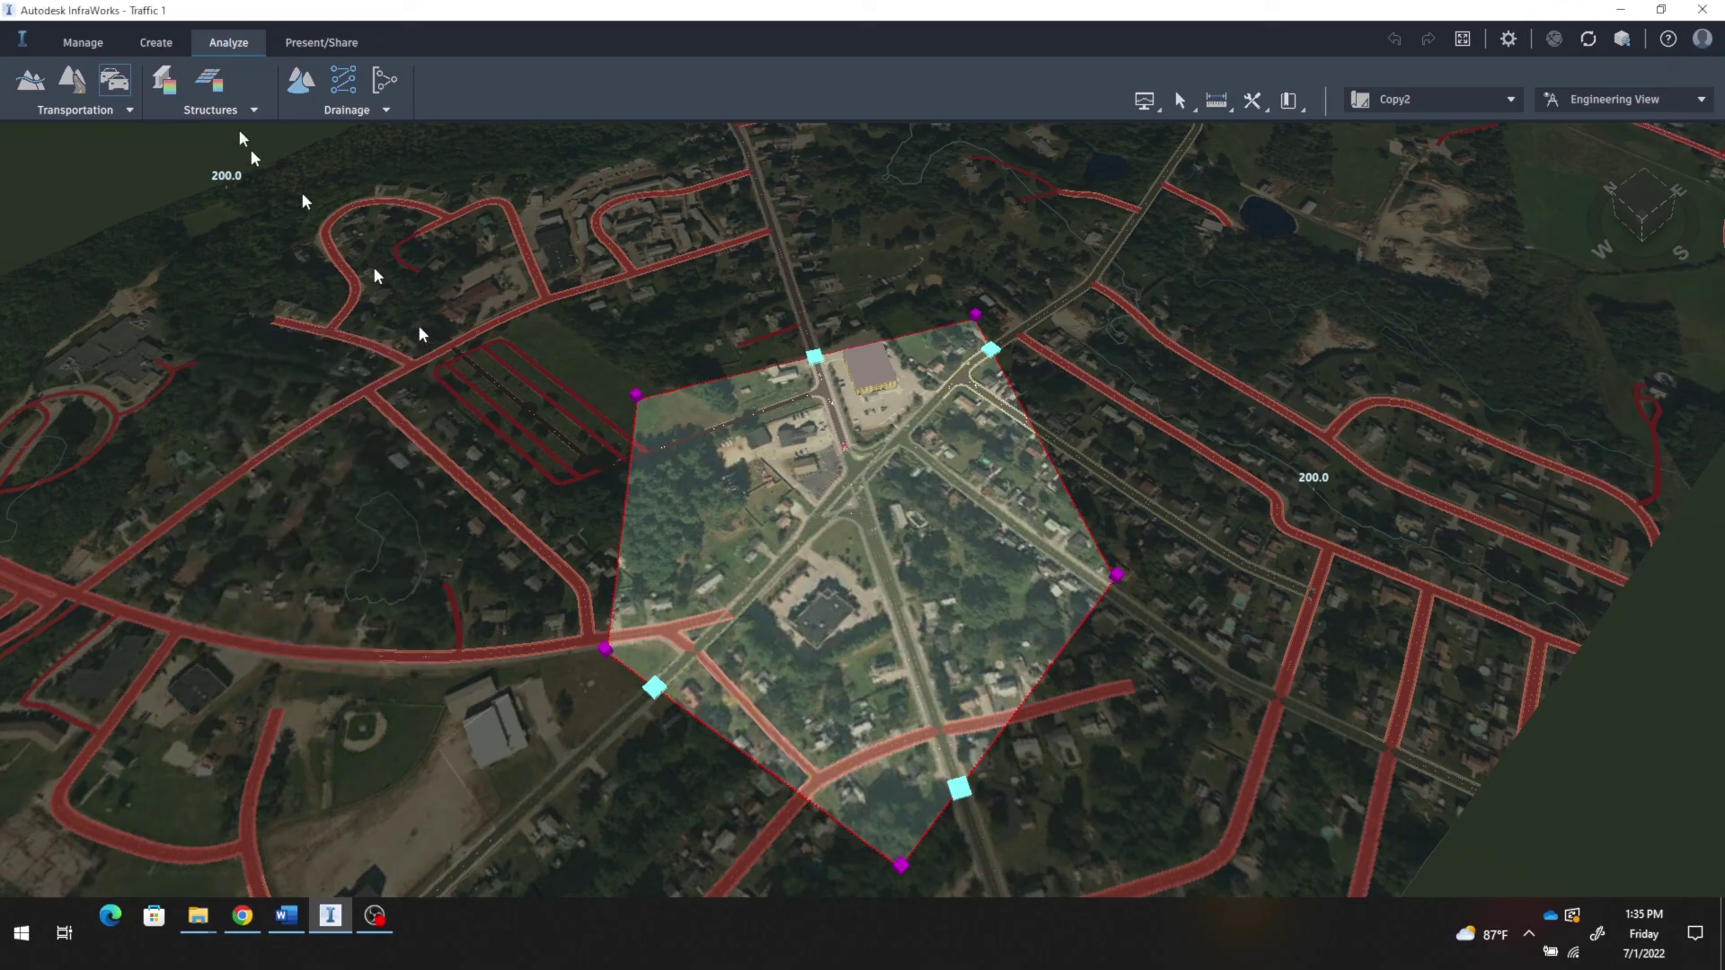
{"action": "left_click", "coordinate": [130, 111]}
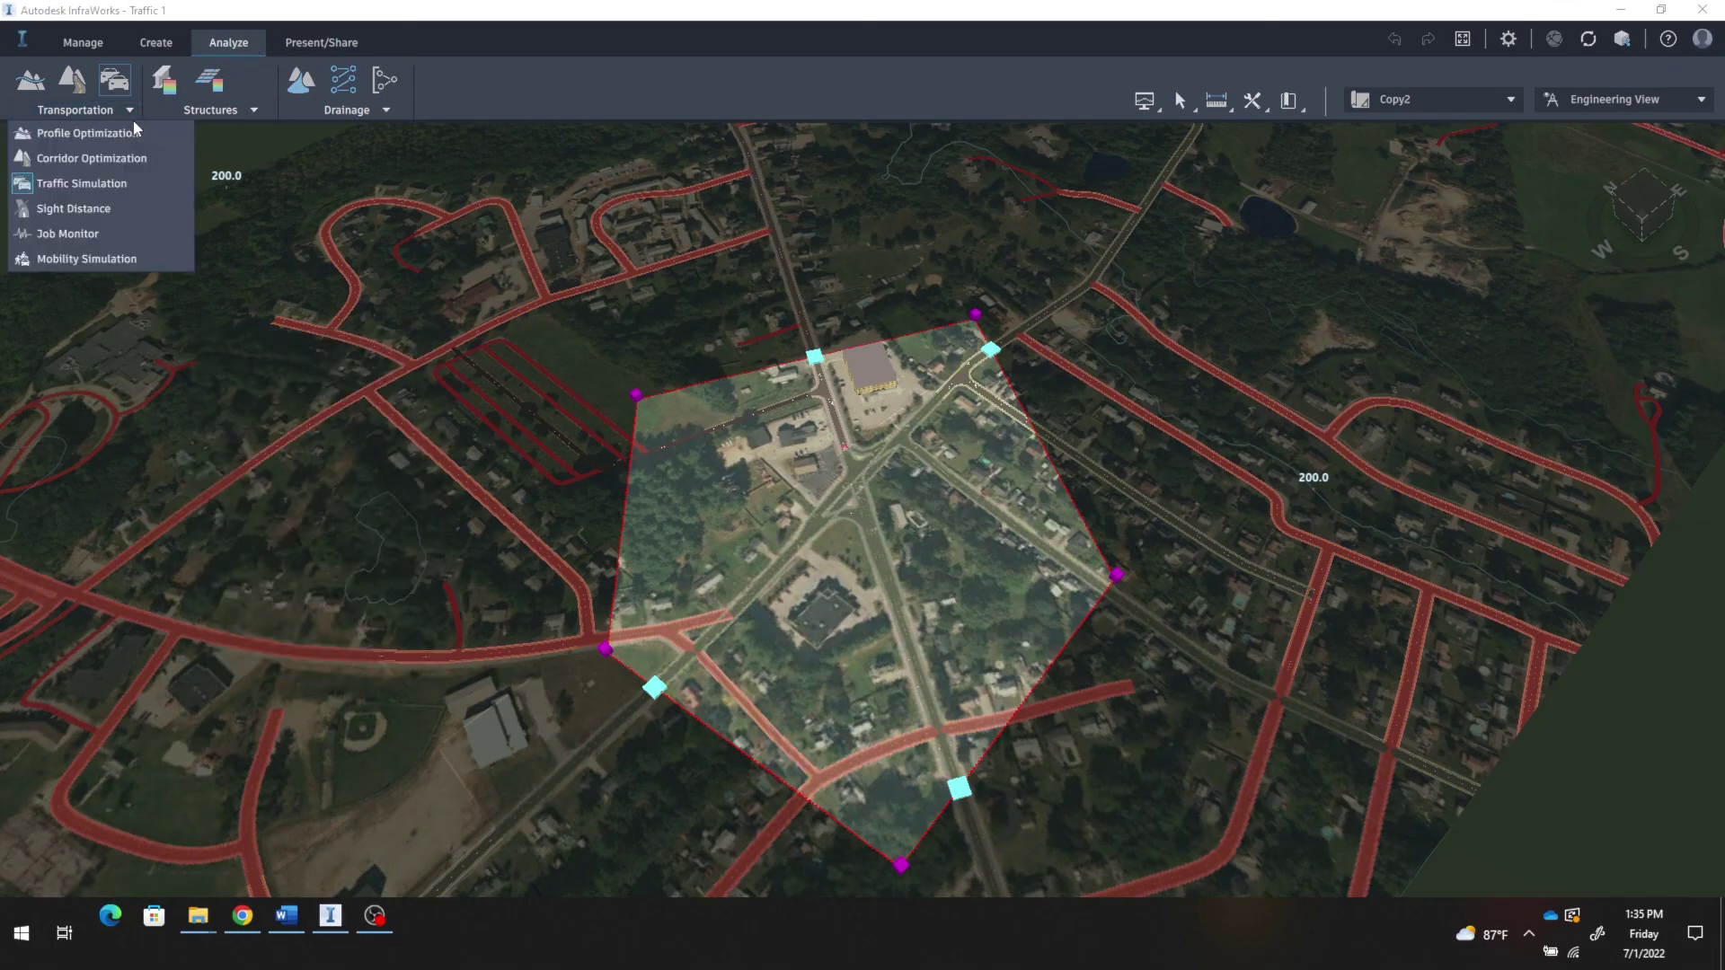
{"action": "left_click", "coordinate": [122, 184]}
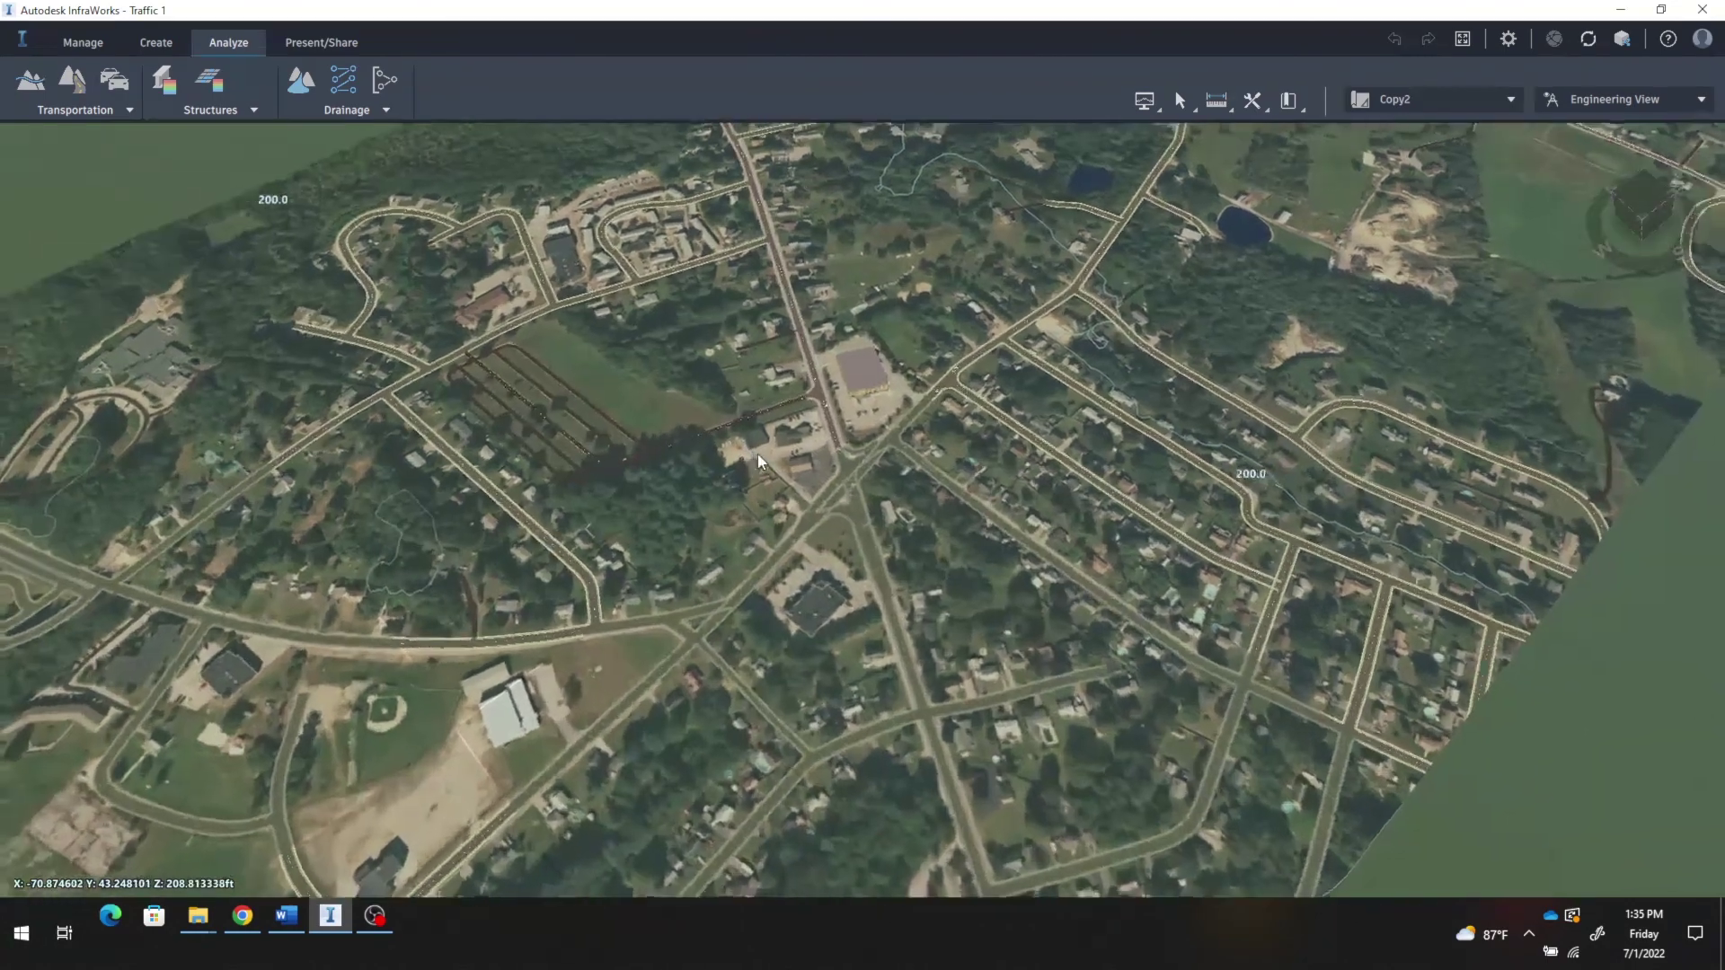
Step: Restart Traffic Simulation for the study area without converting the planning roads to component roads
{"action": "scroll", "coordinate": [755, 525], "scroll_direction": "up", "scroll_amount": 3}
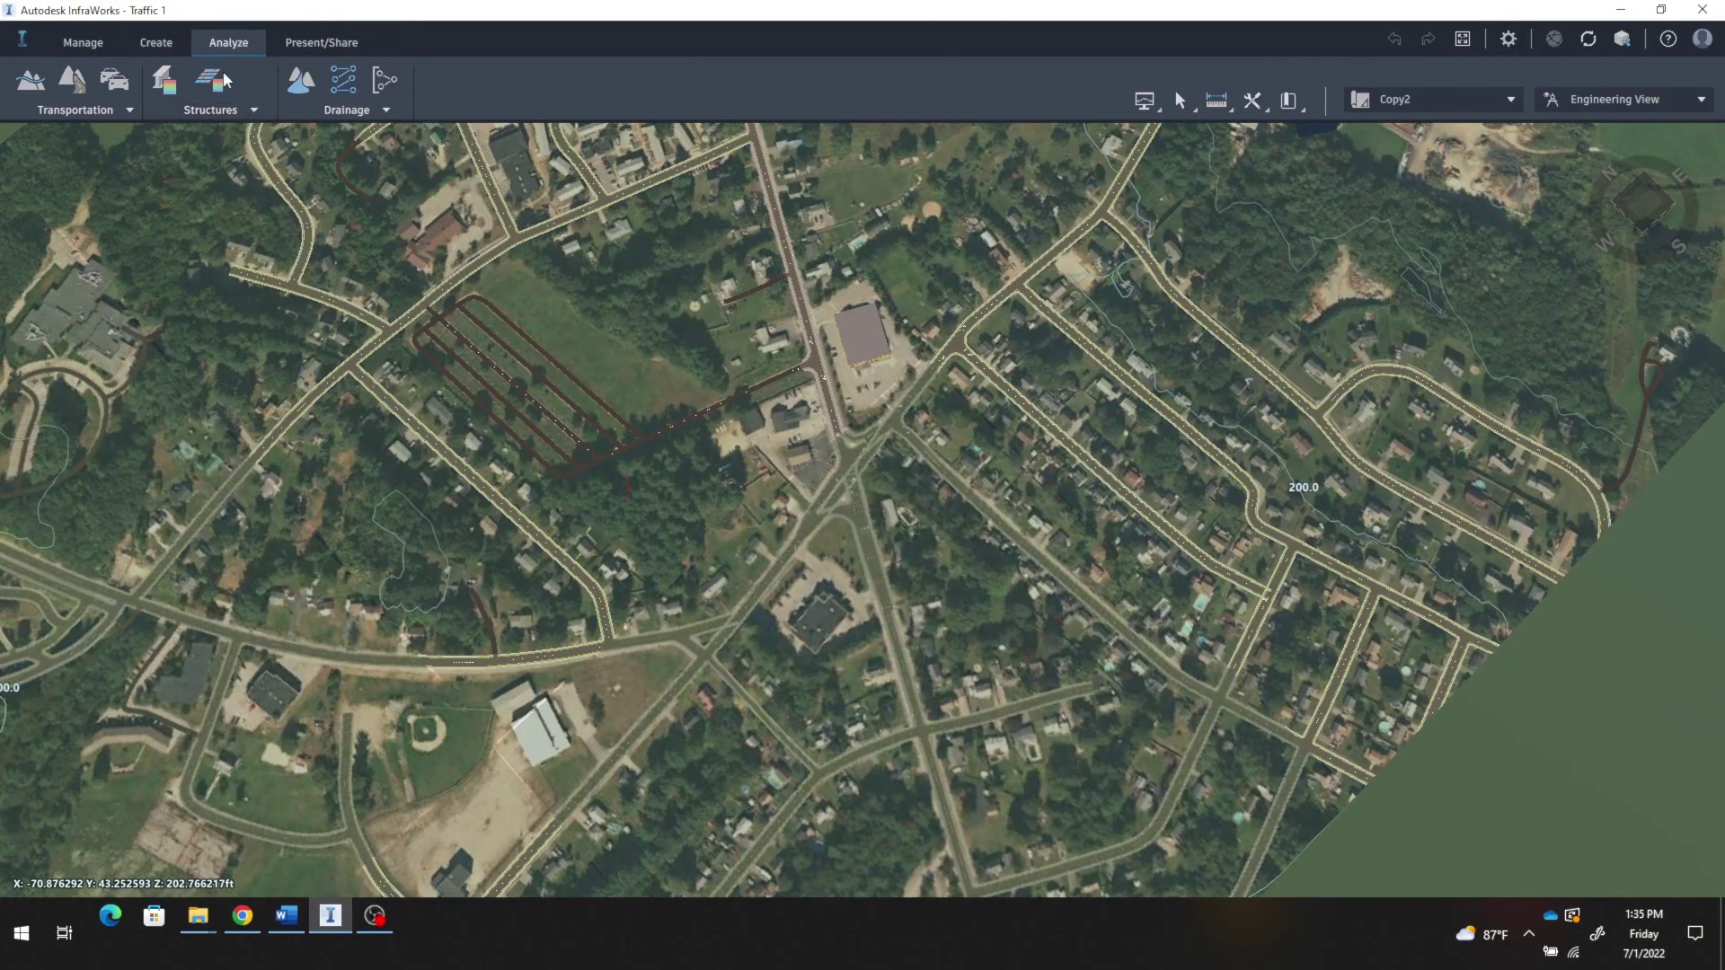
{"action": "left_click", "coordinate": [129, 110]}
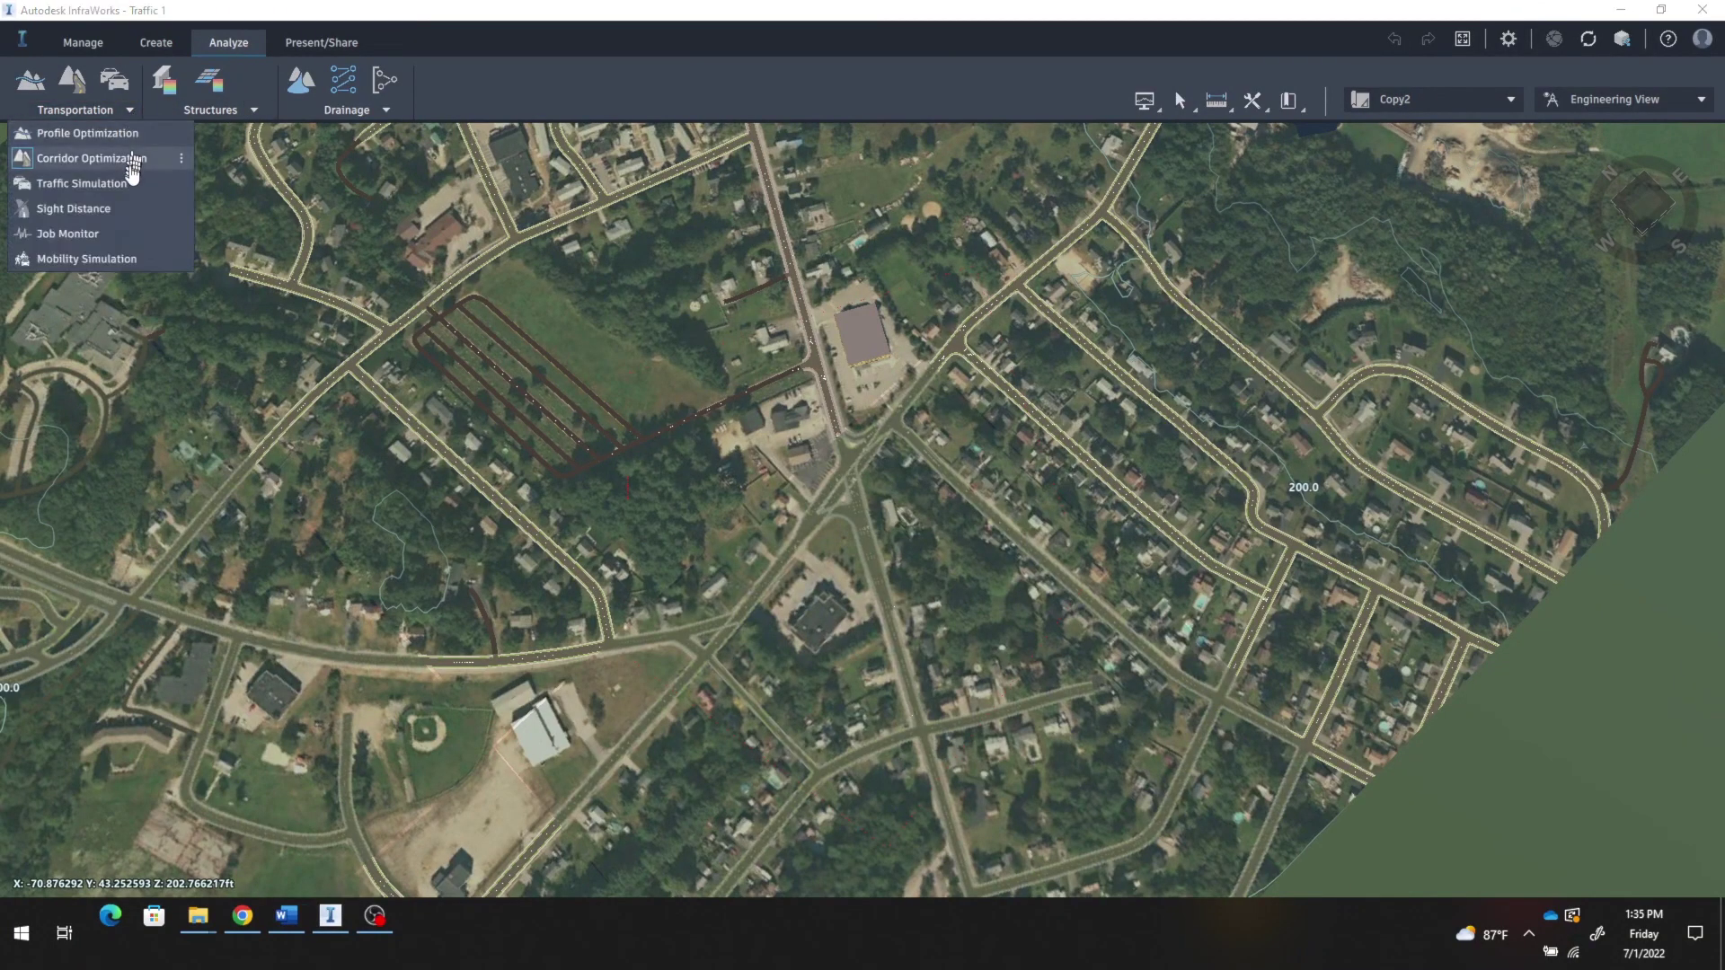
{"action": "left_click", "coordinate": [108, 184]}
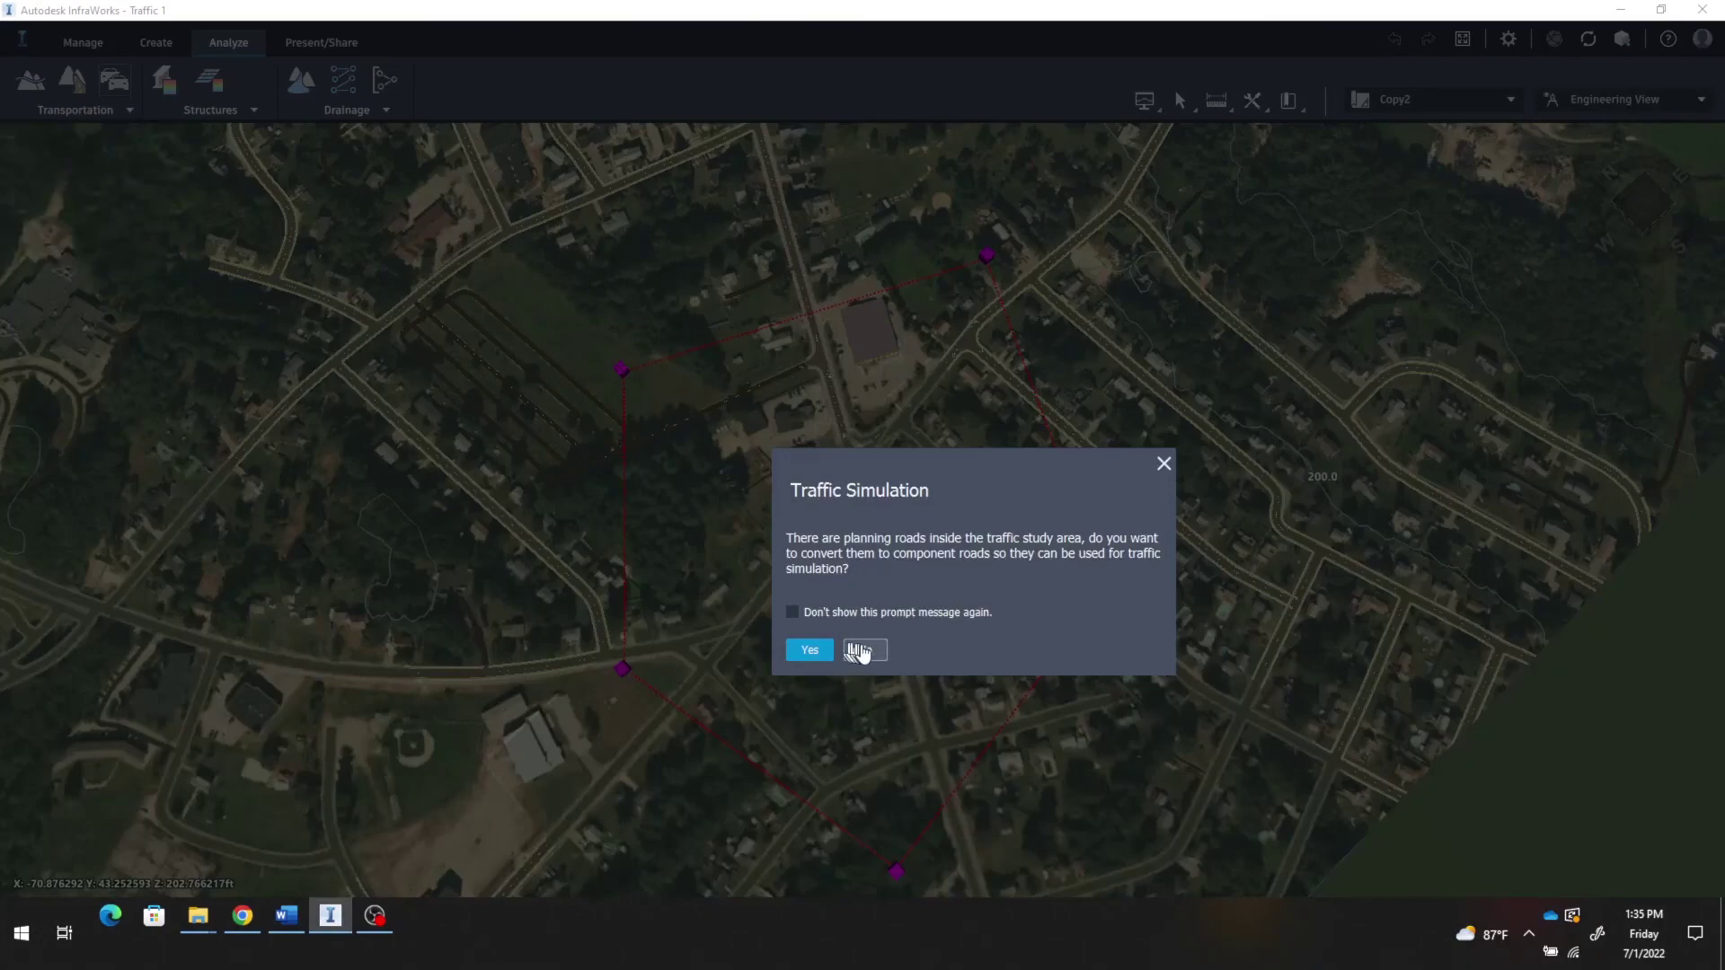
{"action": "left_click", "coordinate": [862, 651]}
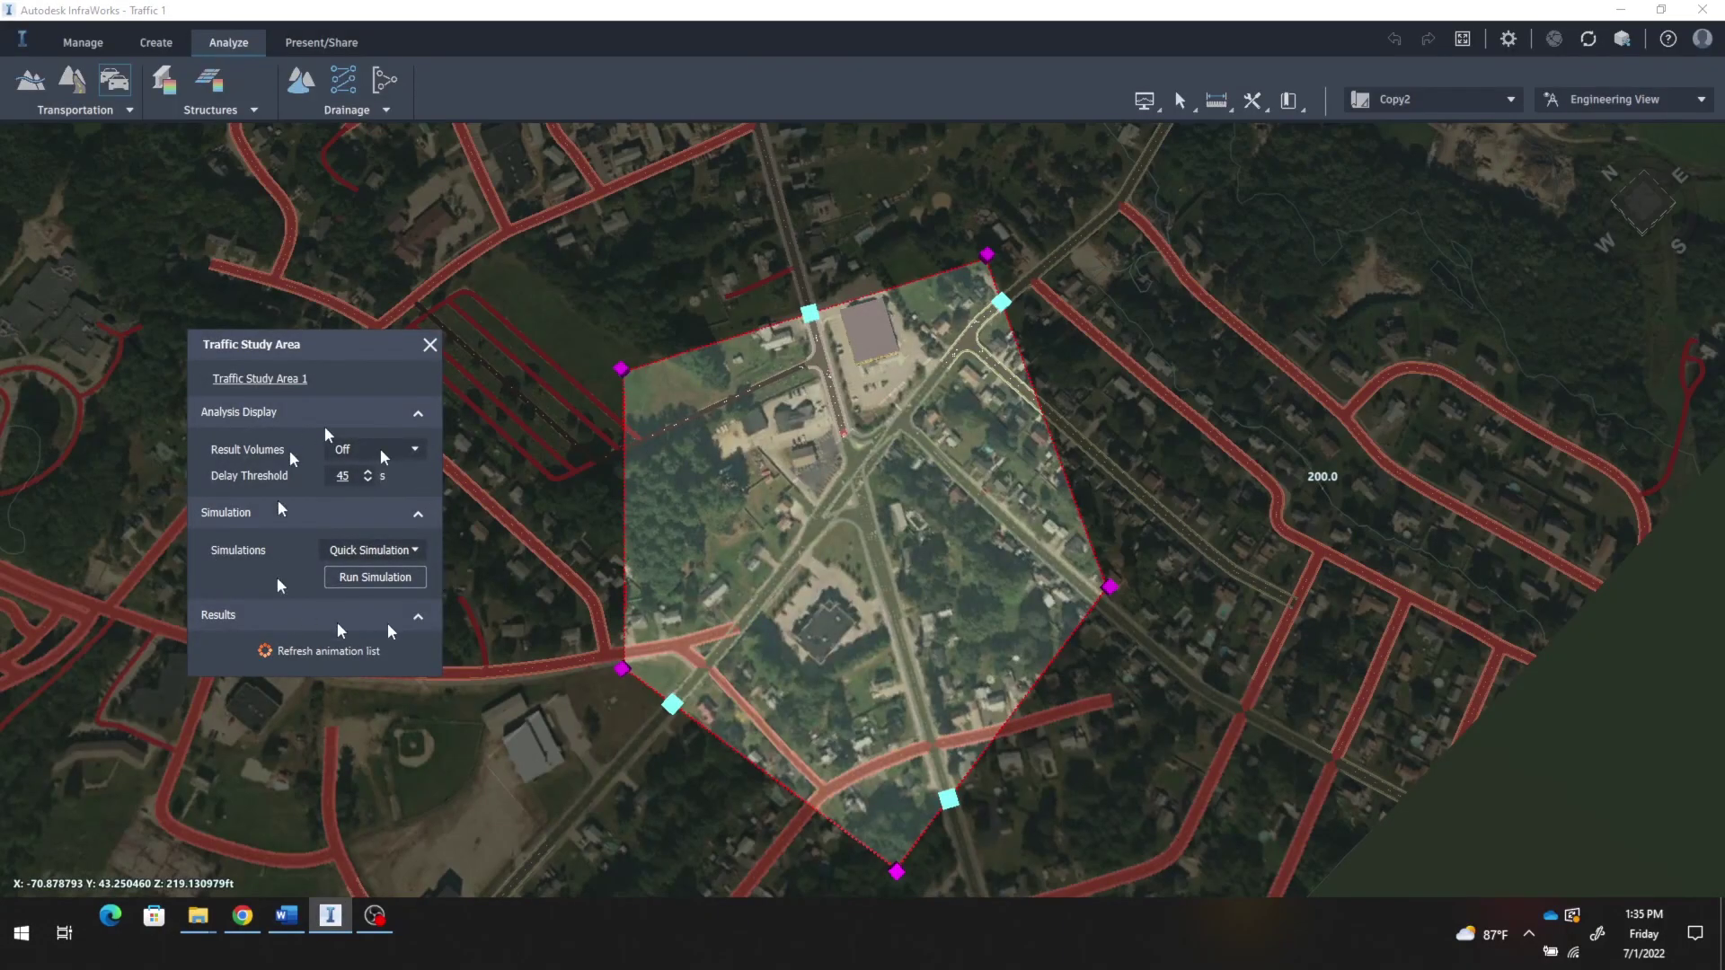
Step: Run the Quick Simulation and play its animation, watching traffic around the central High Street junctions
{"action": "left_click_drag", "start_coordinate": [334, 347], "coordinate": [409, 308]}
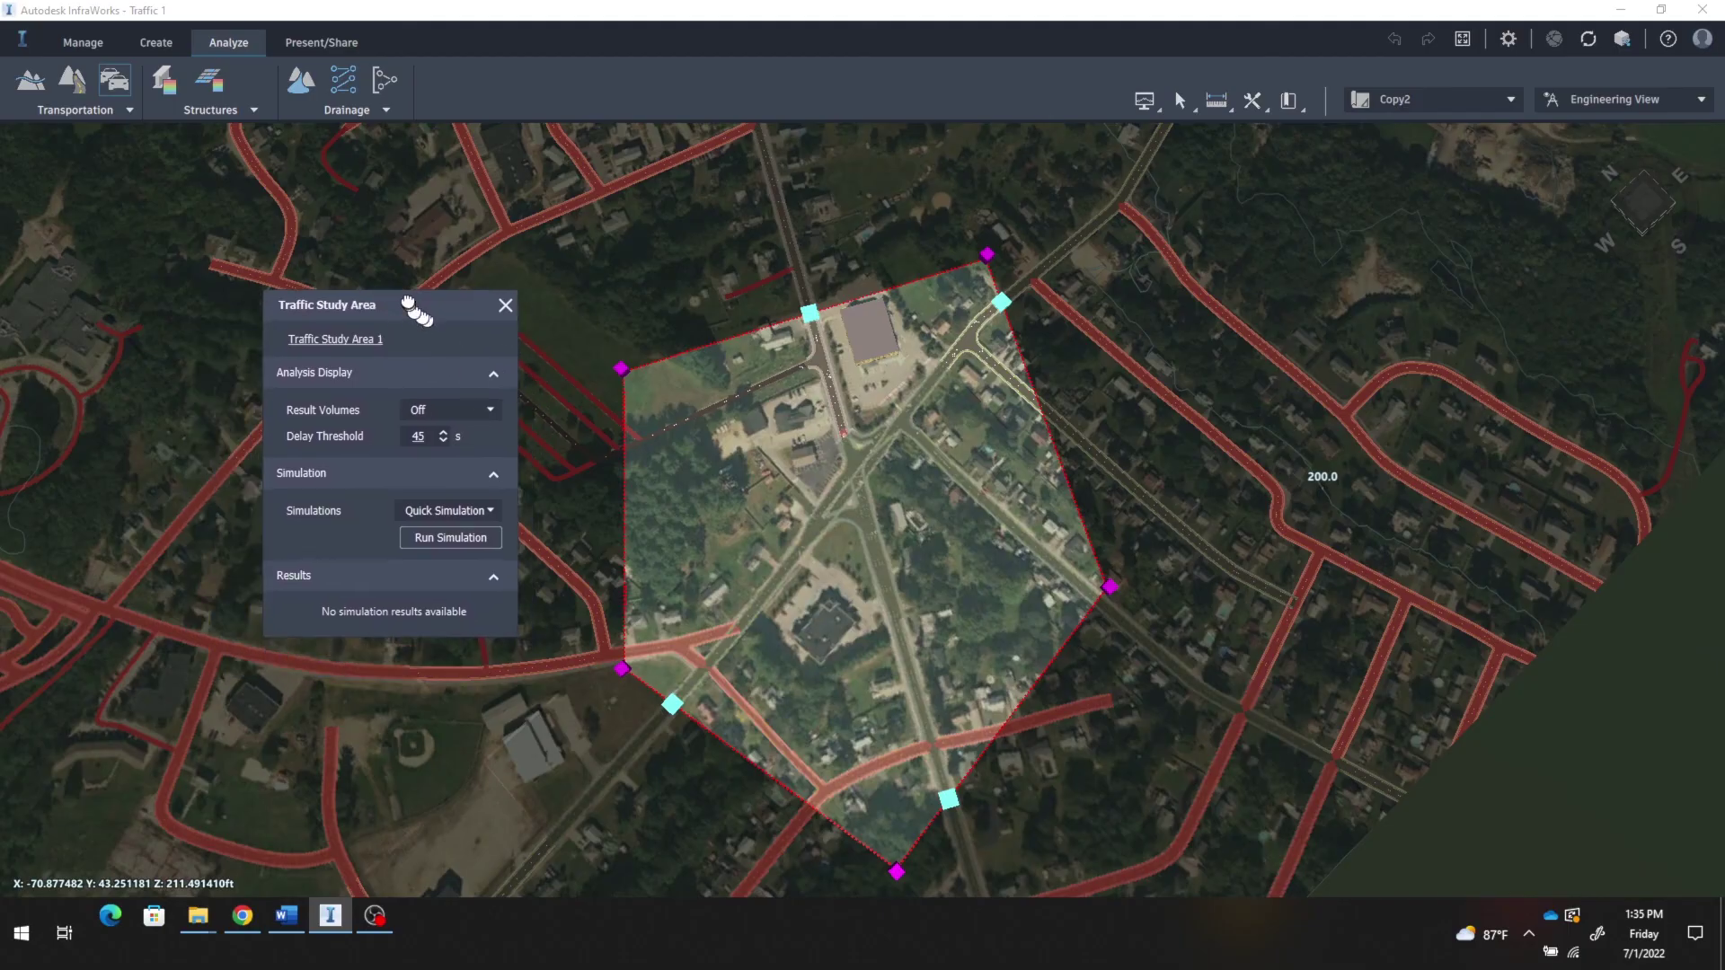
{"action": "left_click", "coordinate": [450, 539]}
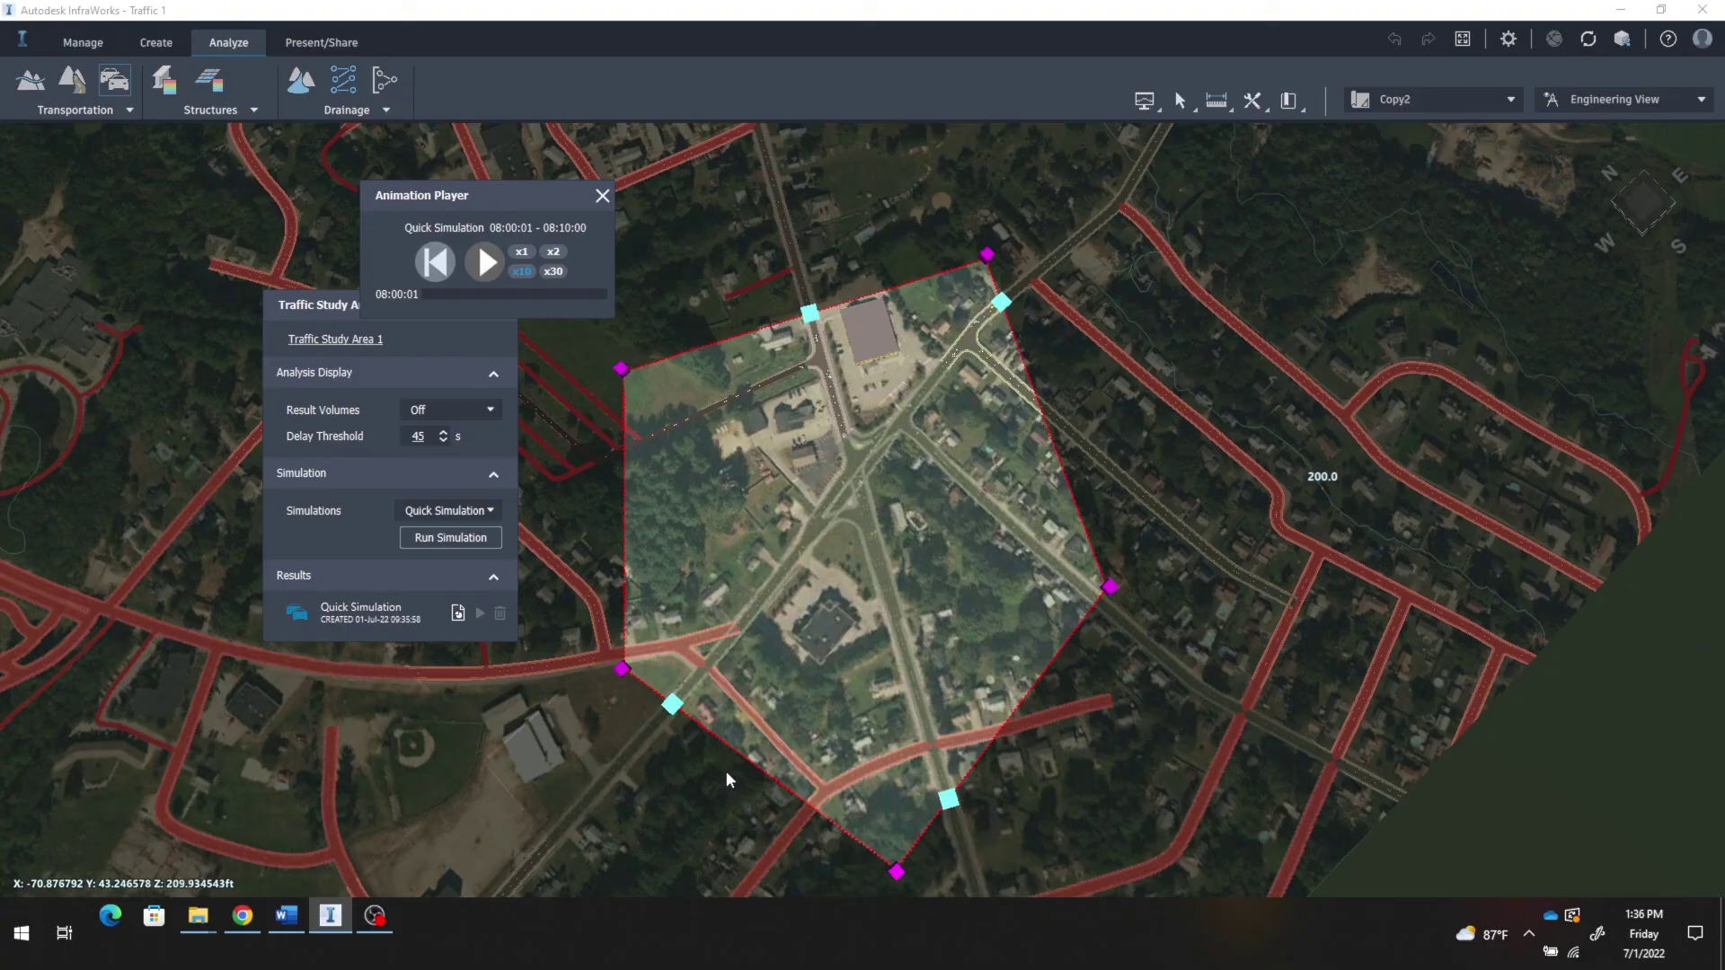
{"action": "left_click", "coordinate": [485, 263]}
{"action": "scroll", "coordinate": [851, 568], "scroll_direction": "up", "scroll_amount": 5}
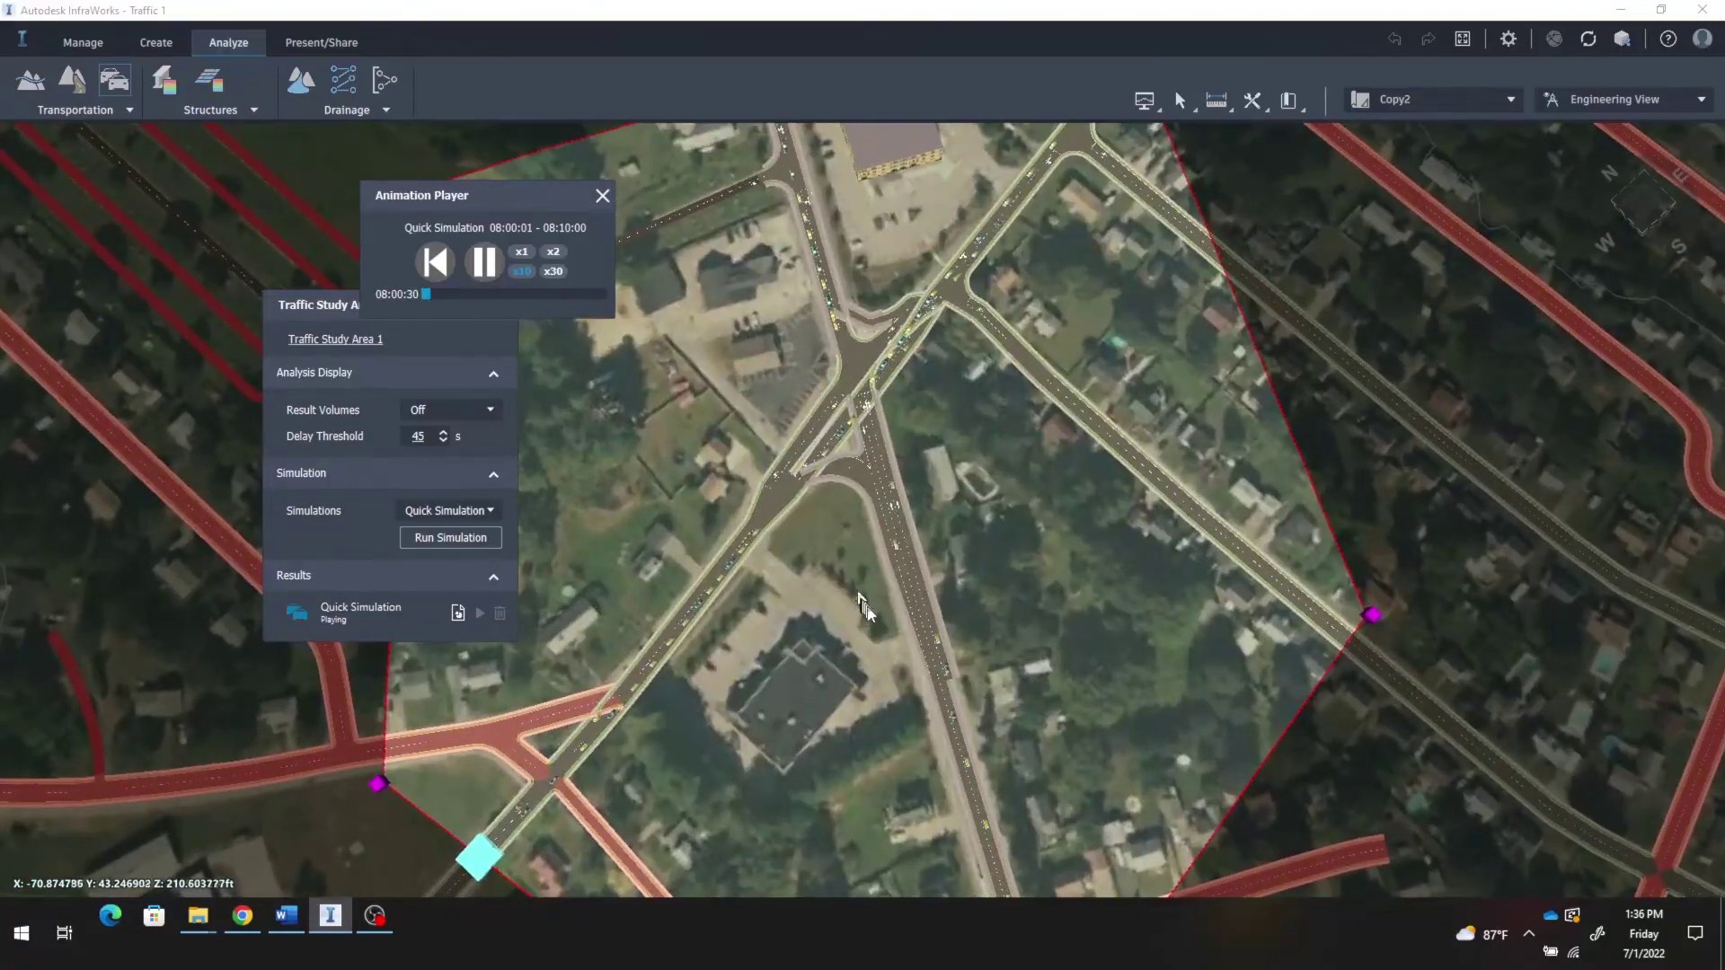
{"action": "scroll", "coordinate": [864, 607], "scroll_direction": "up", "scroll_amount": 2}
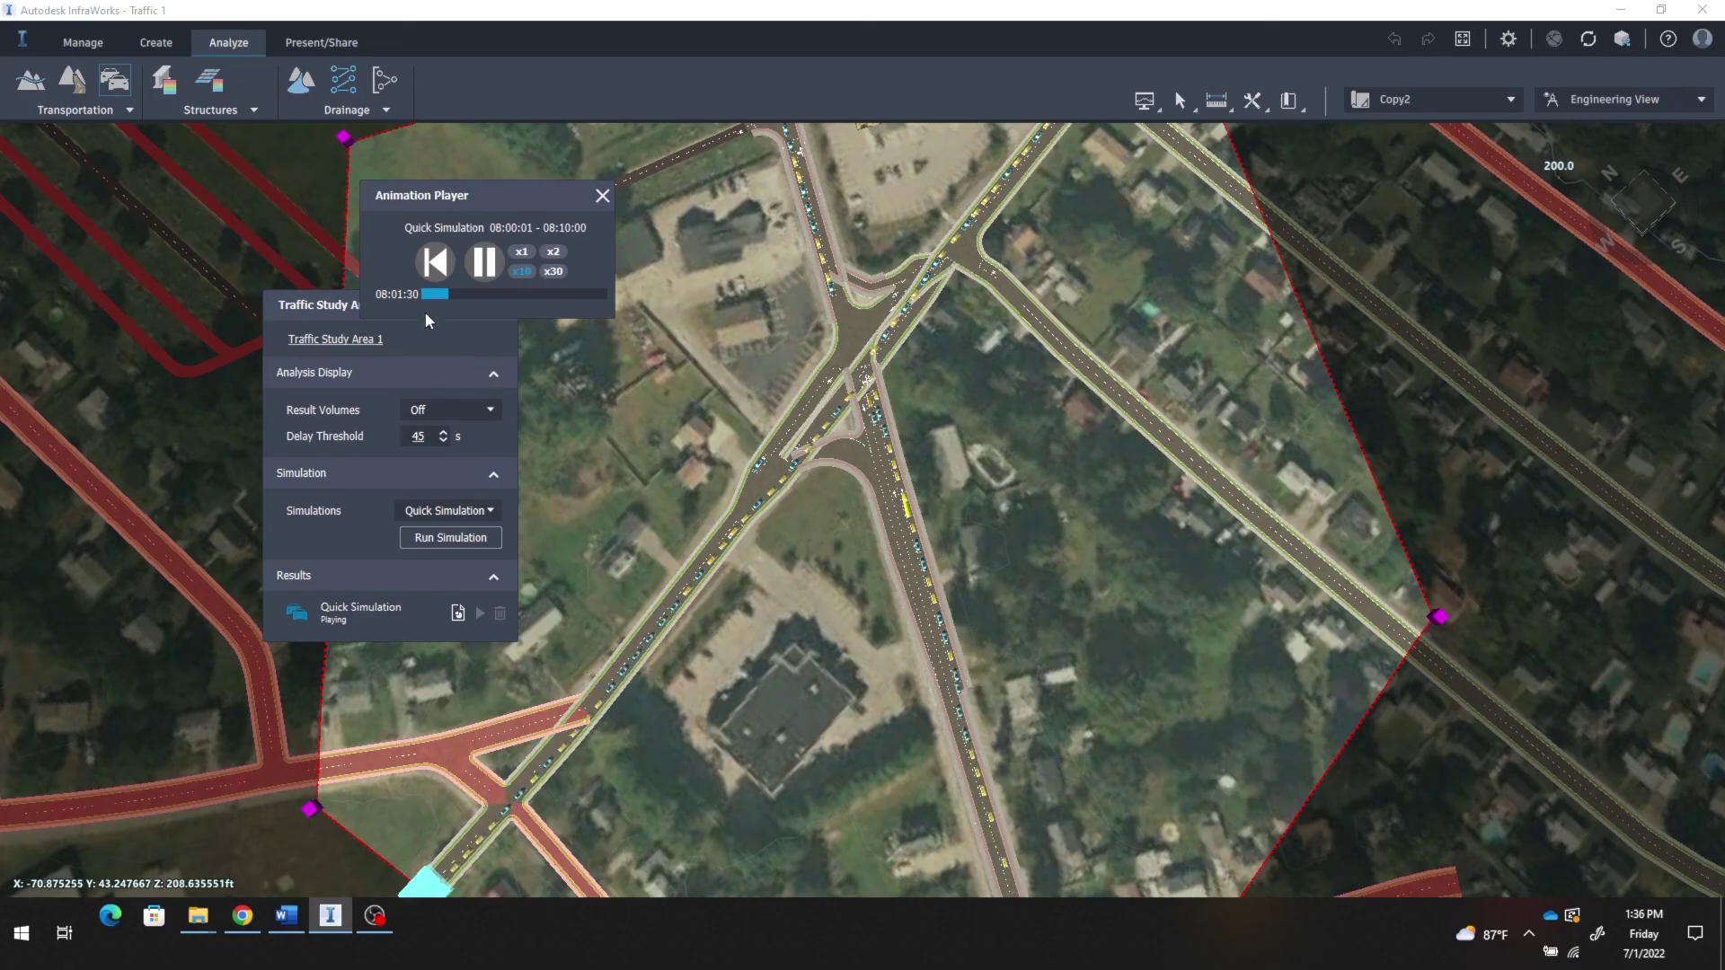
{"action": "left_click_drag", "start_coordinate": [476, 199], "coordinate": [246, 178]}
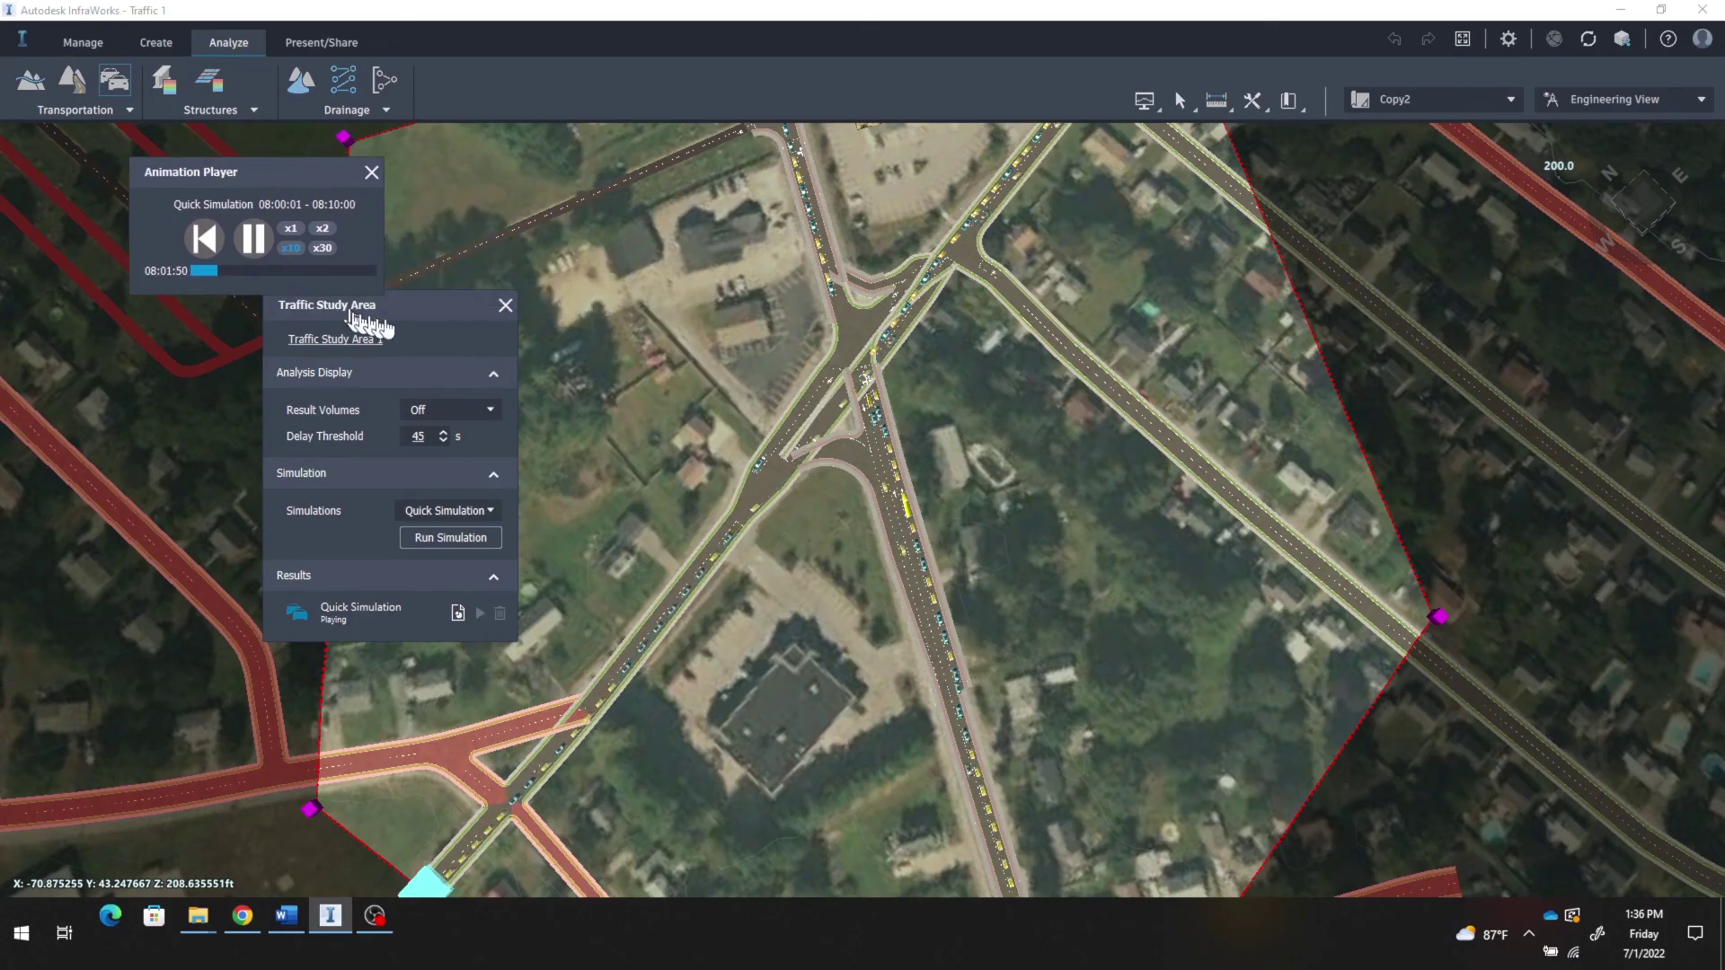
{"action": "left_click_drag", "start_coordinate": [409, 305], "coordinate": [146, 412]}
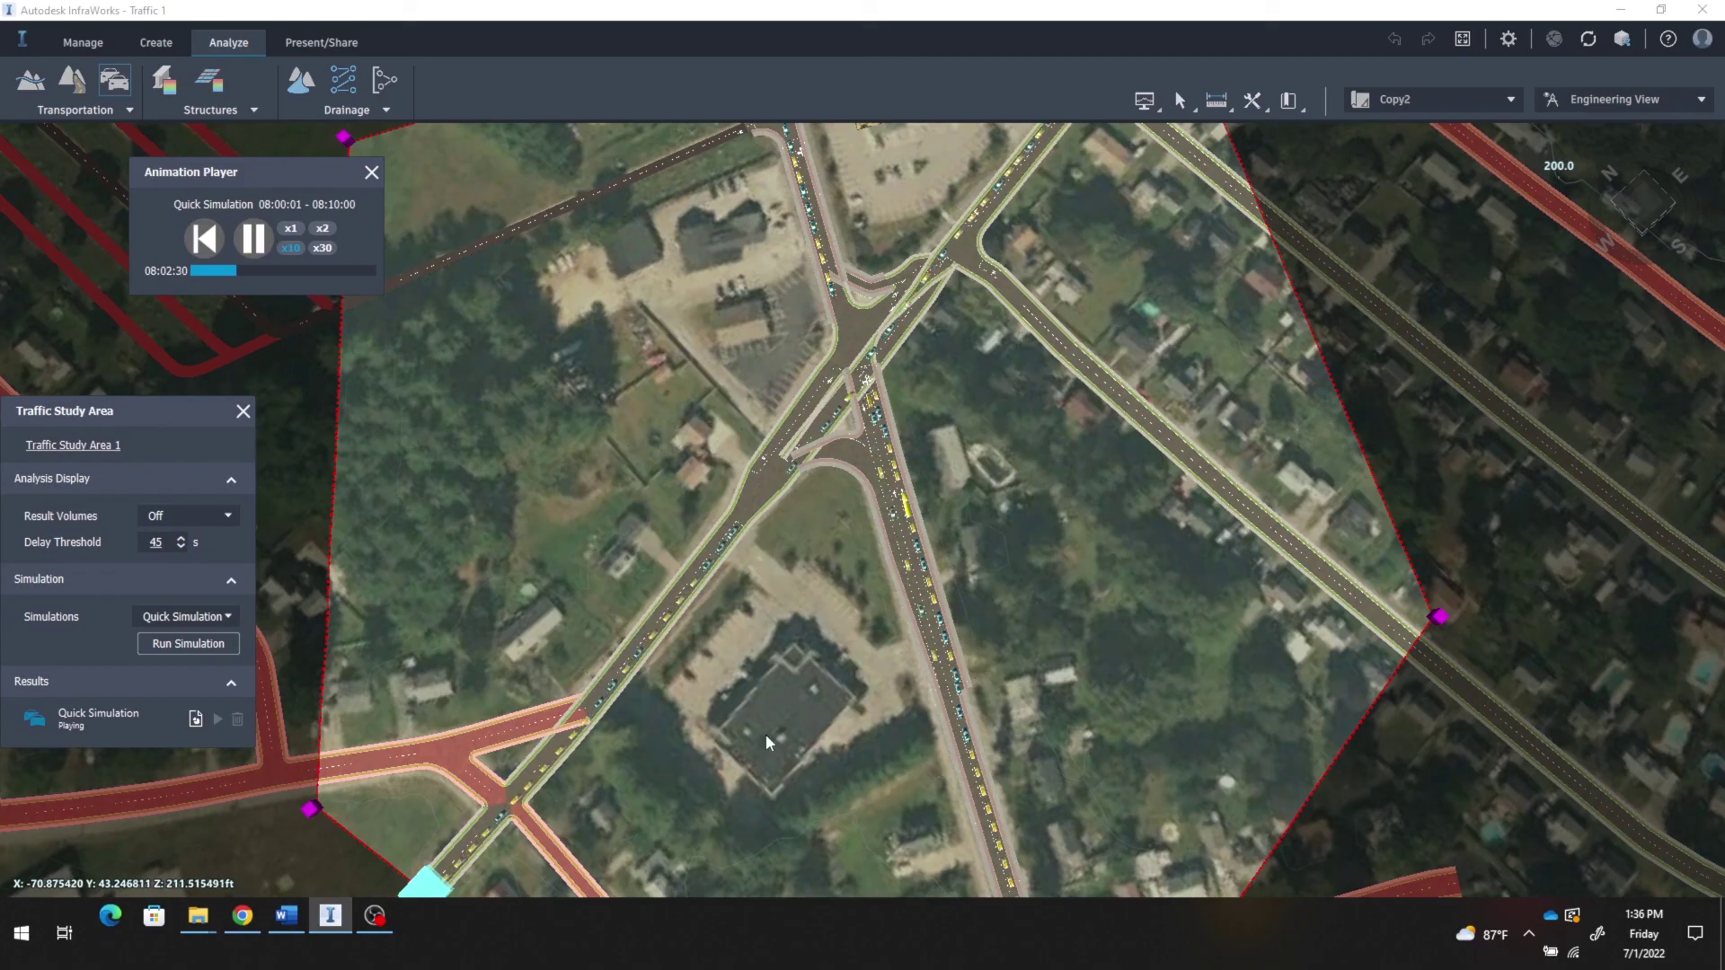
{"action": "scroll", "coordinate": [765, 734], "scroll_direction": "up", "scroll_amount": 1}
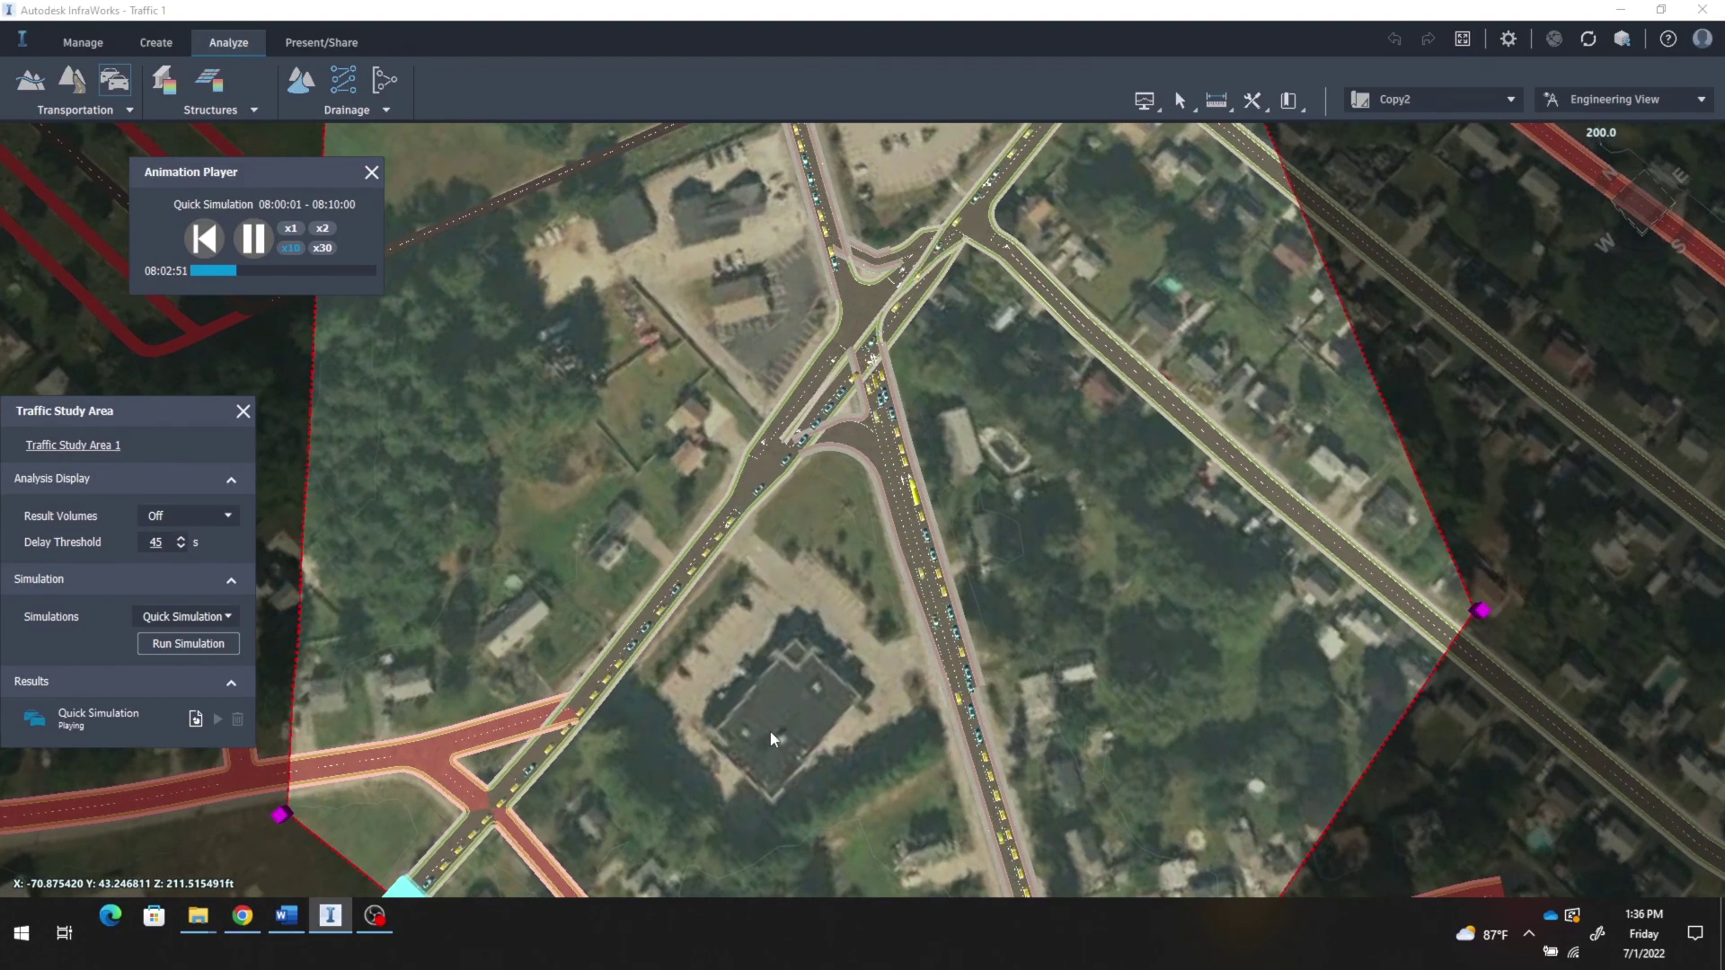